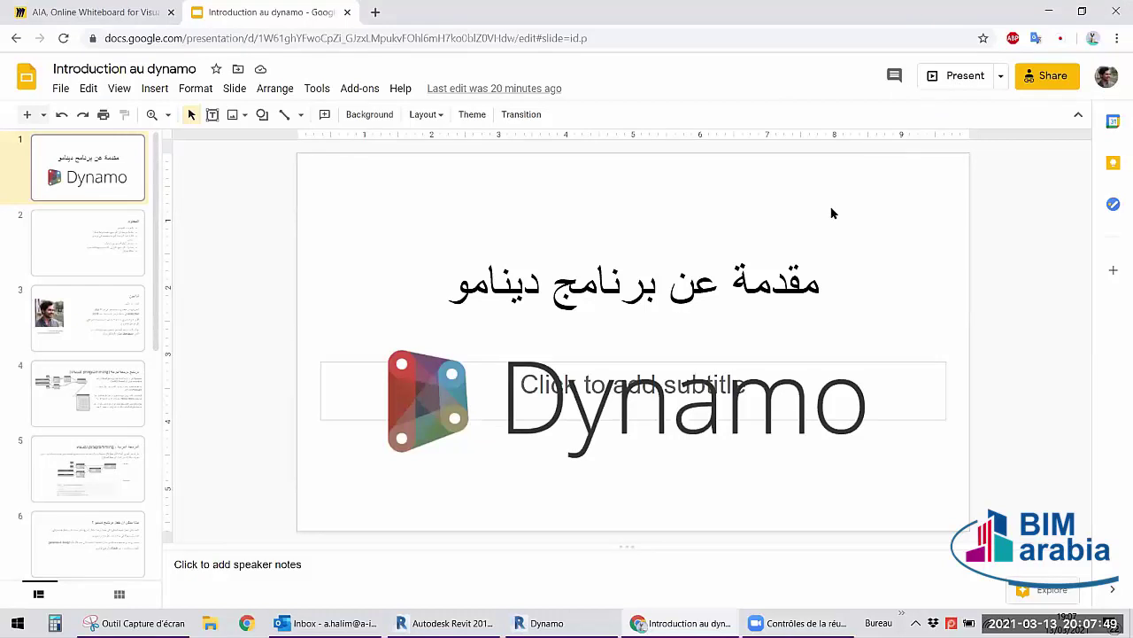
Present the Introduction au dynamo deck full screen from slide 1 with Ctrl+F5.
key(ctrl+F5)
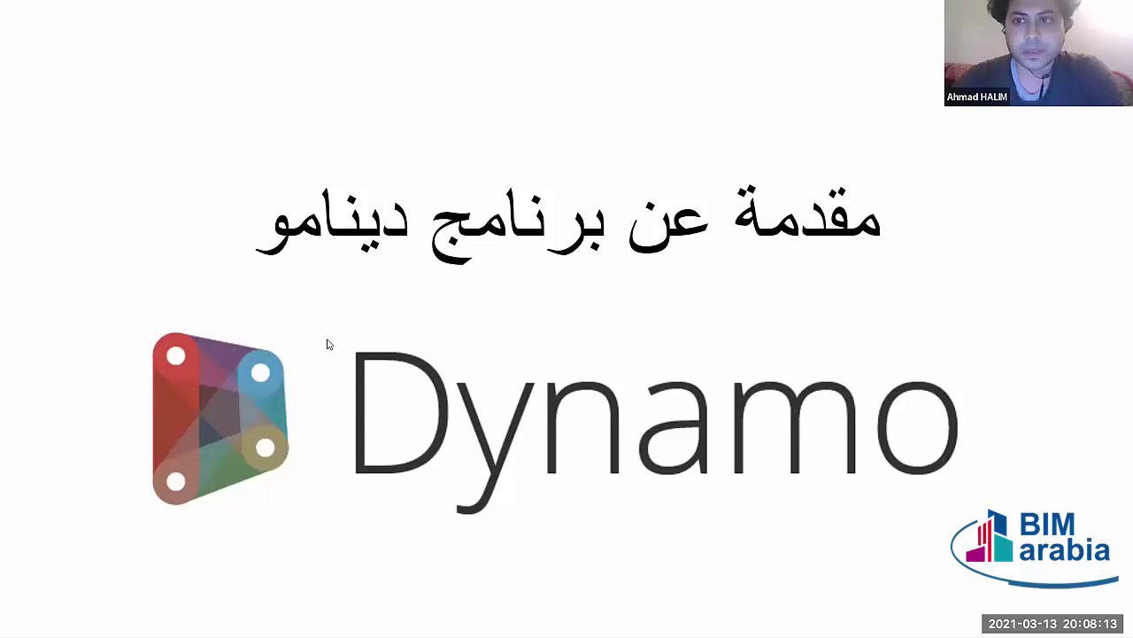
Advance the slideshow to the agenda slide listing six Dynamo session topics.
key(Right)
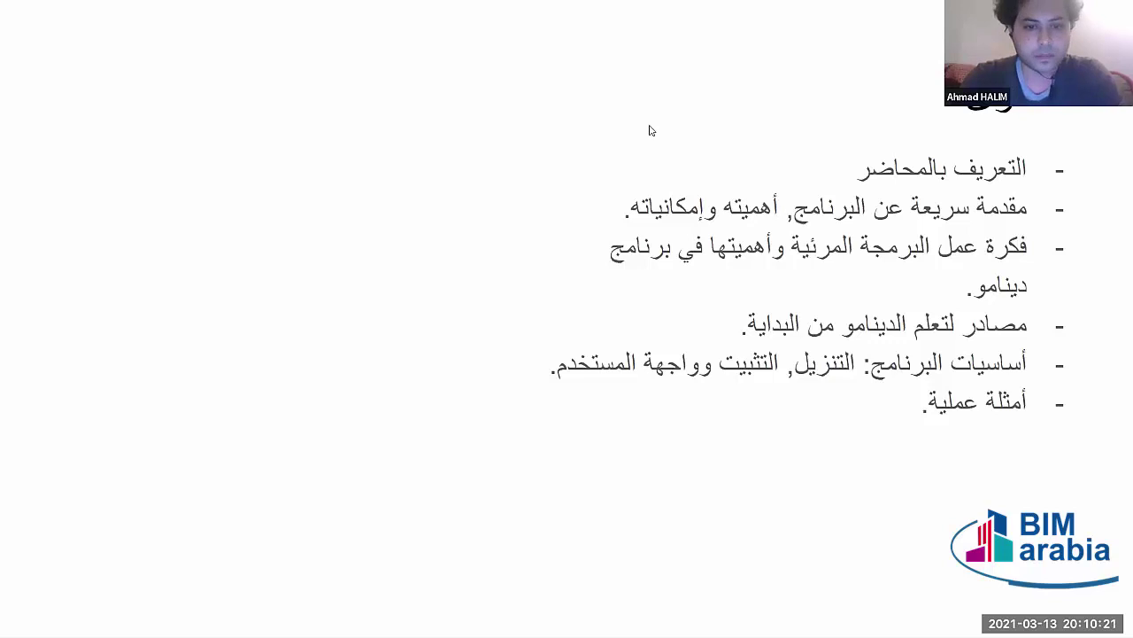
Exit the full-screen slideshow back to the editor, still on the agenda slide.
key(Escape)
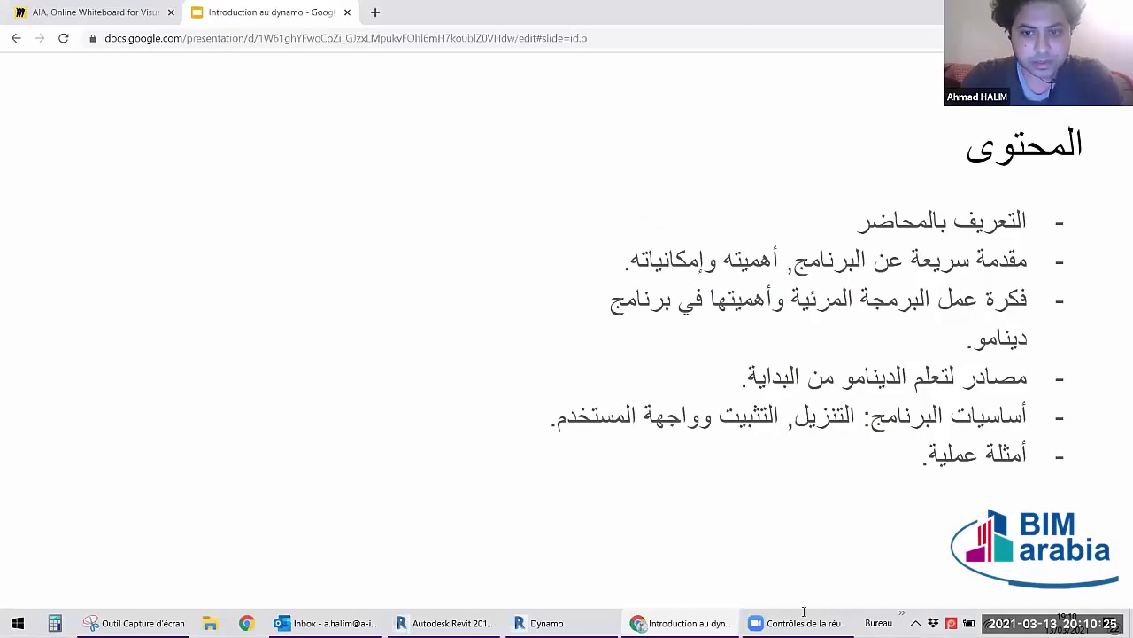
key(Escape)
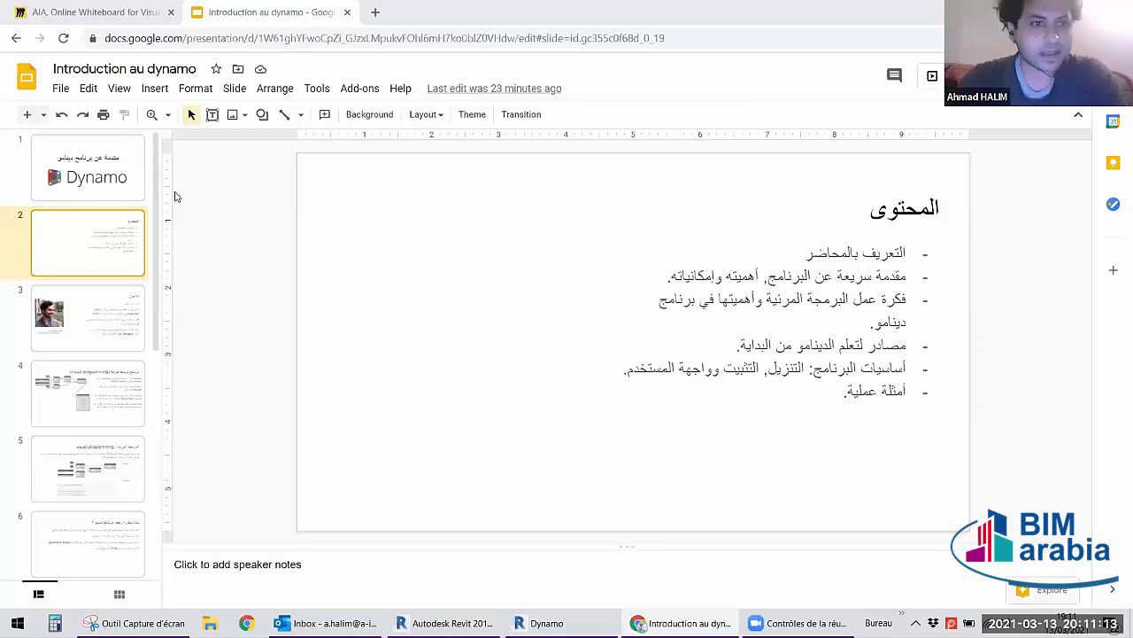
Select the slide 1 thumbnail and present the Dynamo title slide full screen again.
click(108, 173)
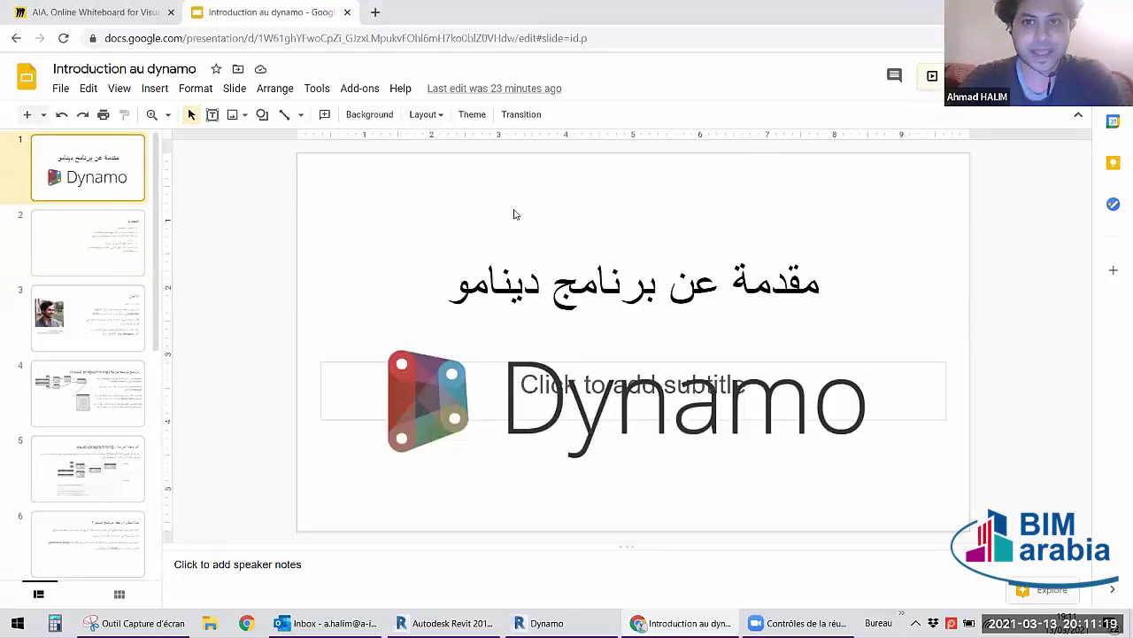
key(ctrl+Return)
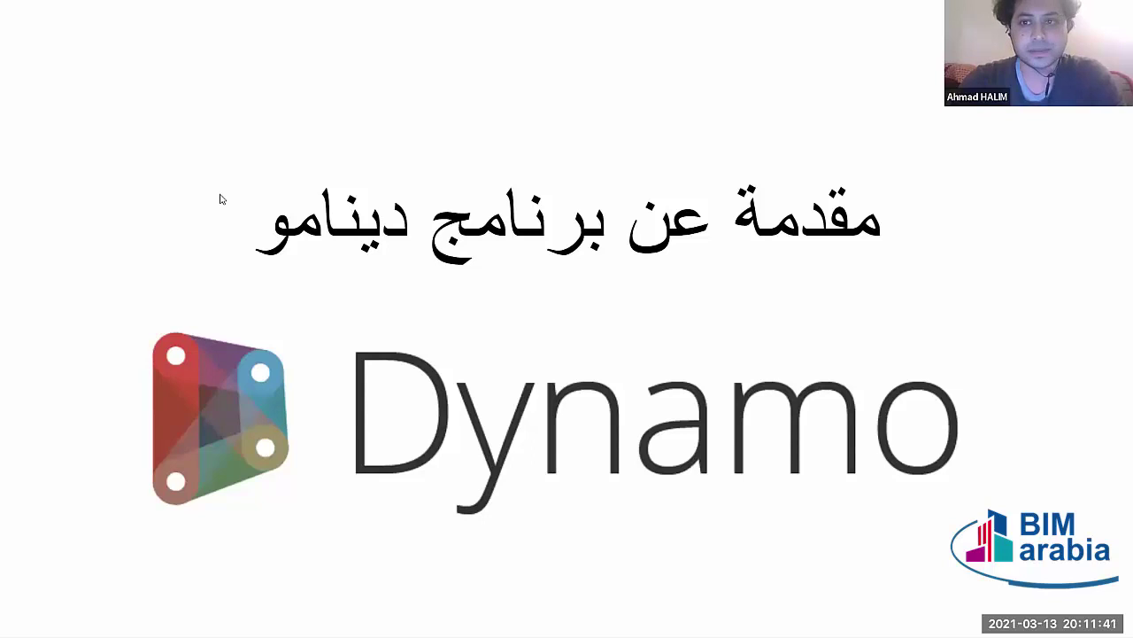
Advance past the agenda to the speaker biography slide with portrait and profile link.
key(Right)
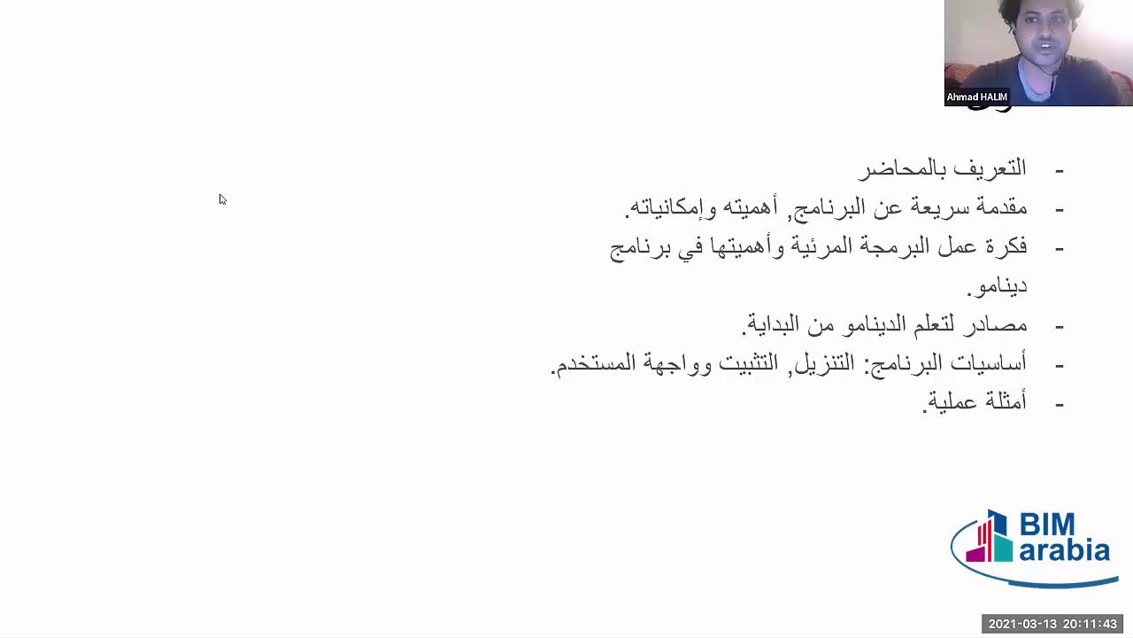
click(935, 421)
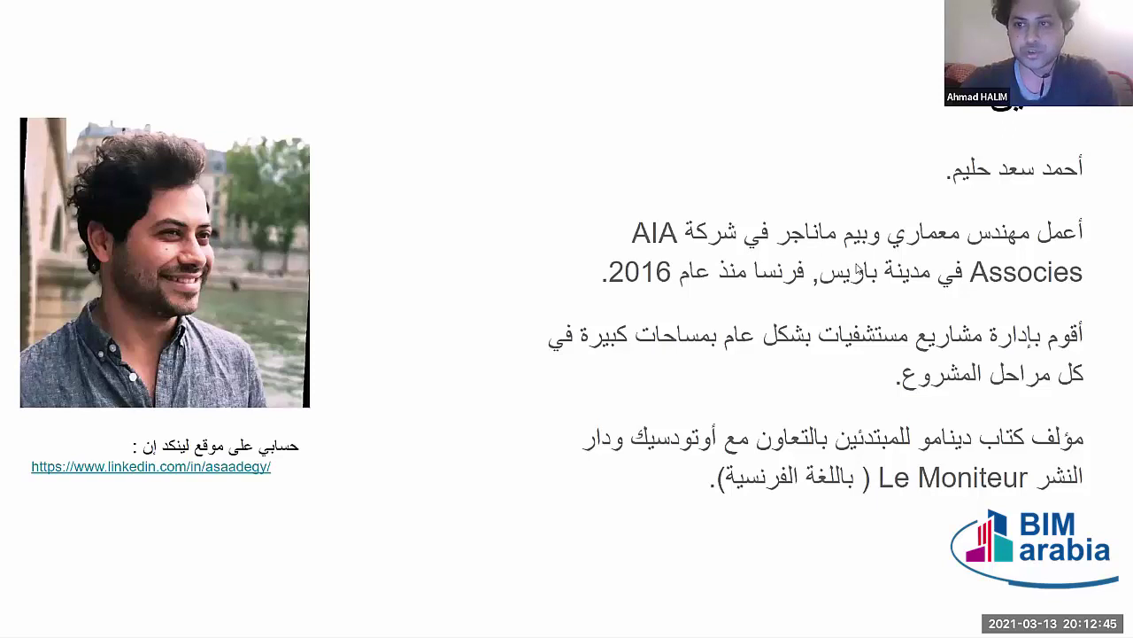
Advance to the slide describing Dynamo as visual programming with its node graph.
click(828, 249)
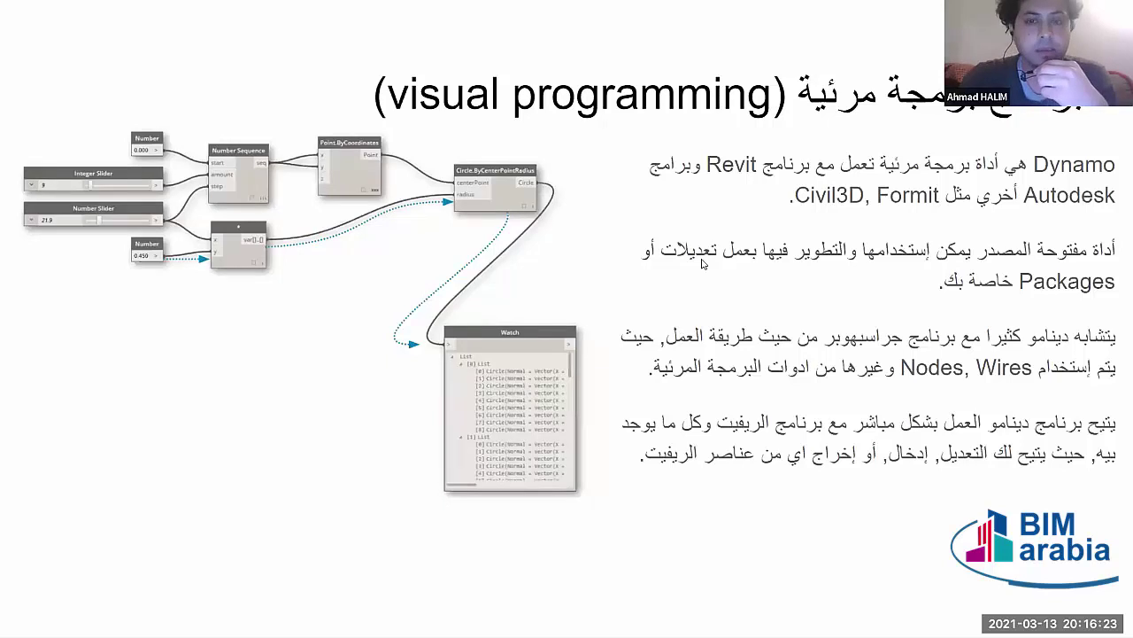
Advance to slide 5 and reveal the 'برمجة نصية' textual programming label.
click(606, 259)
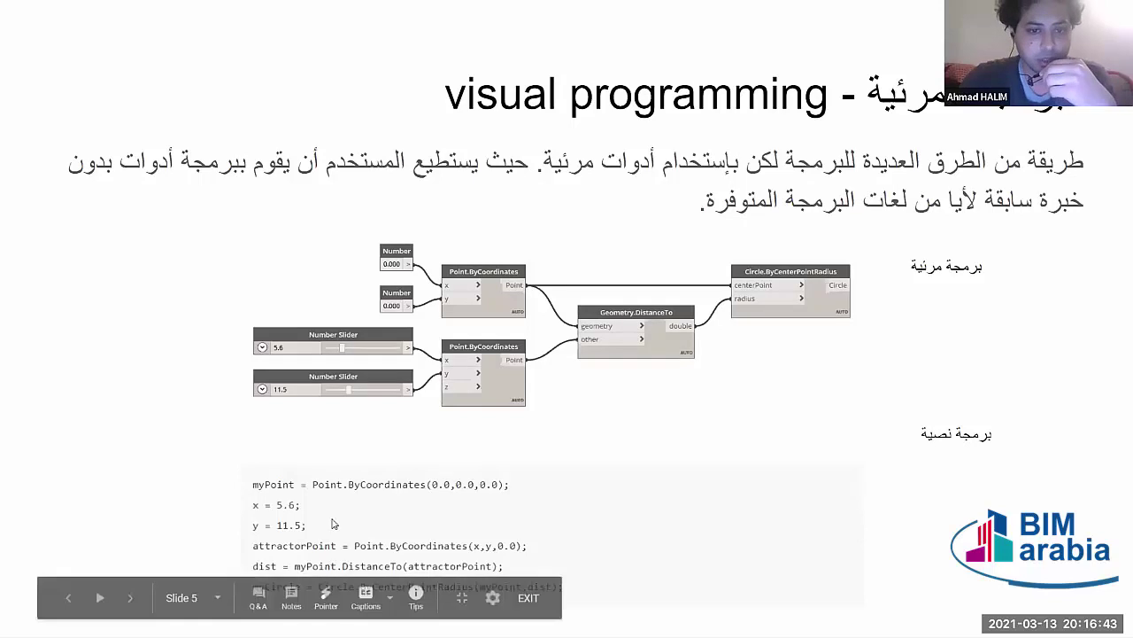
mouse_move(301, 584)
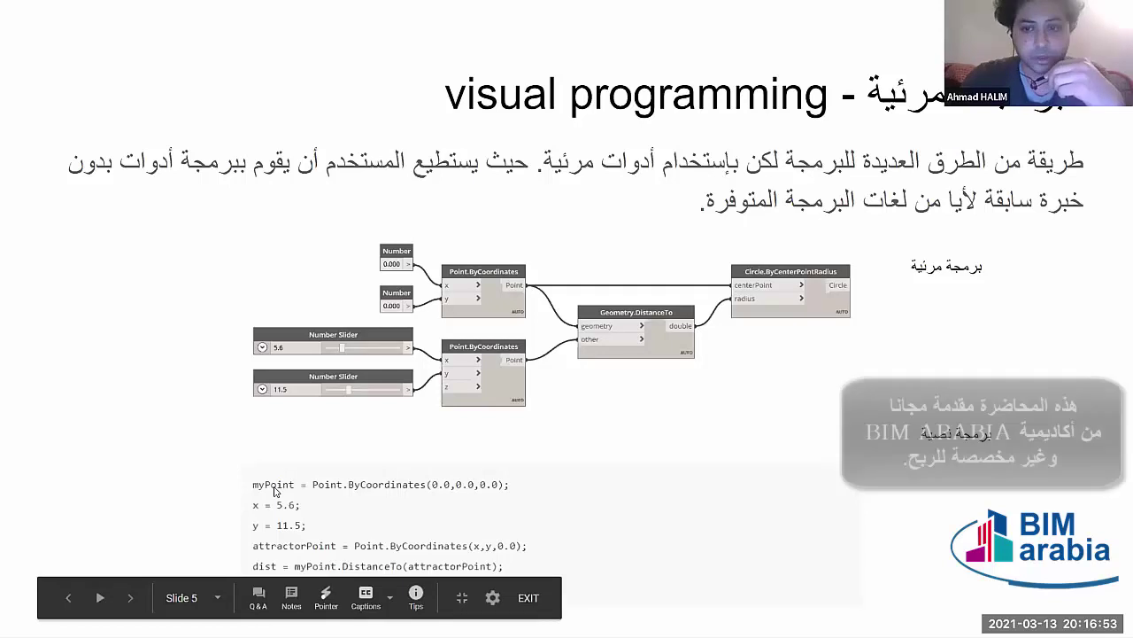
mouse_move(332, 487)
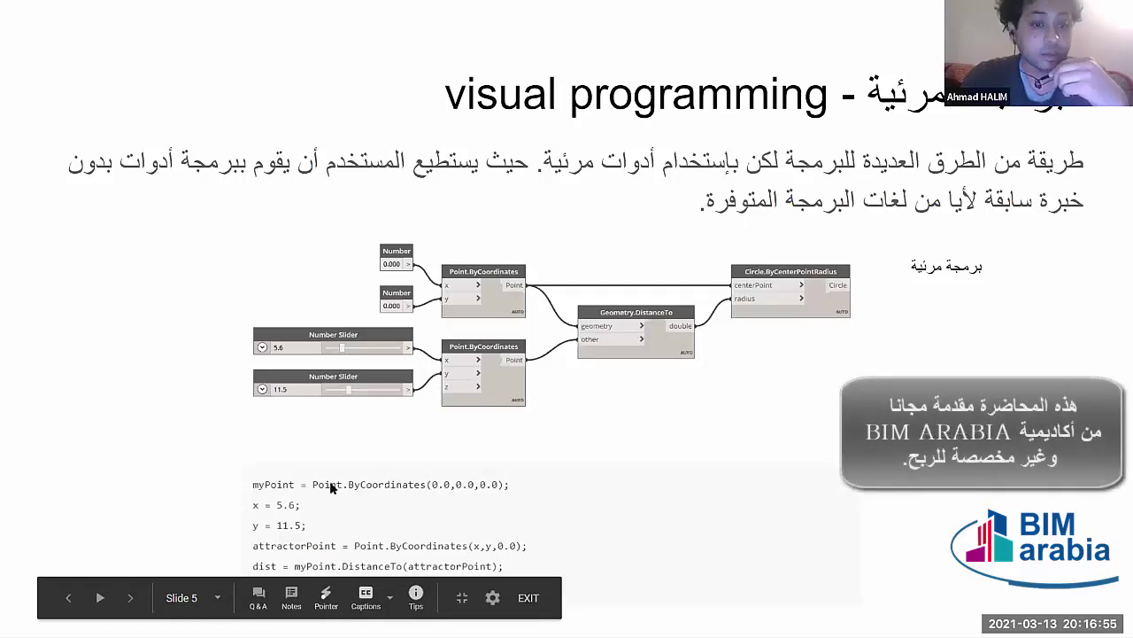
click(595, 559)
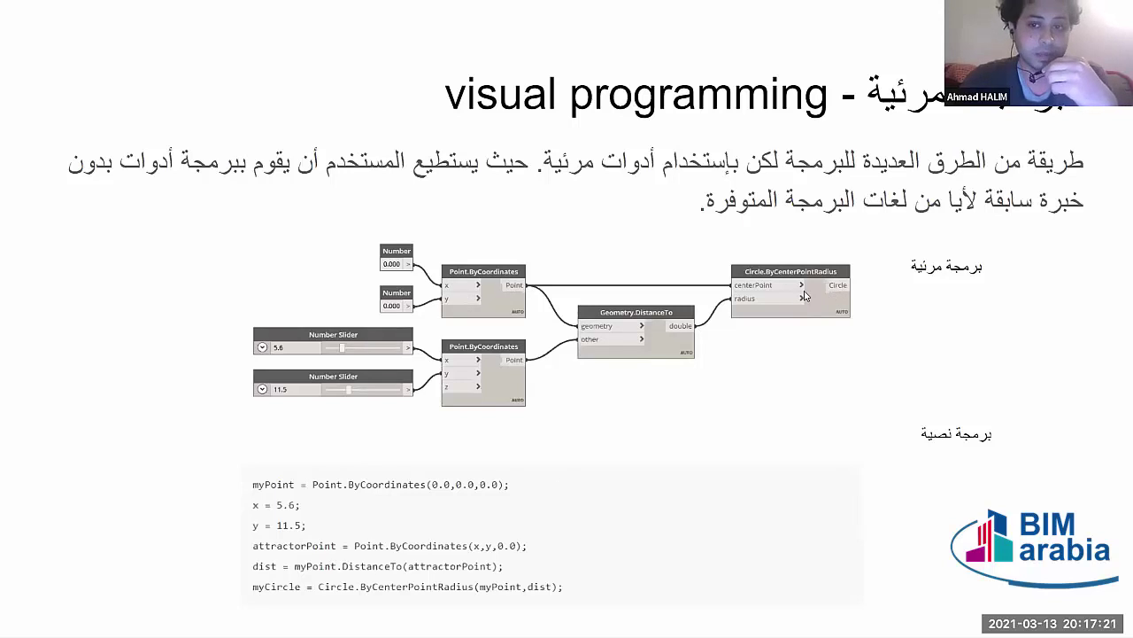
Reveal the Circle.ByCenterPointRadius line creating myCircle in the DesignScript code block.
click(339, 490)
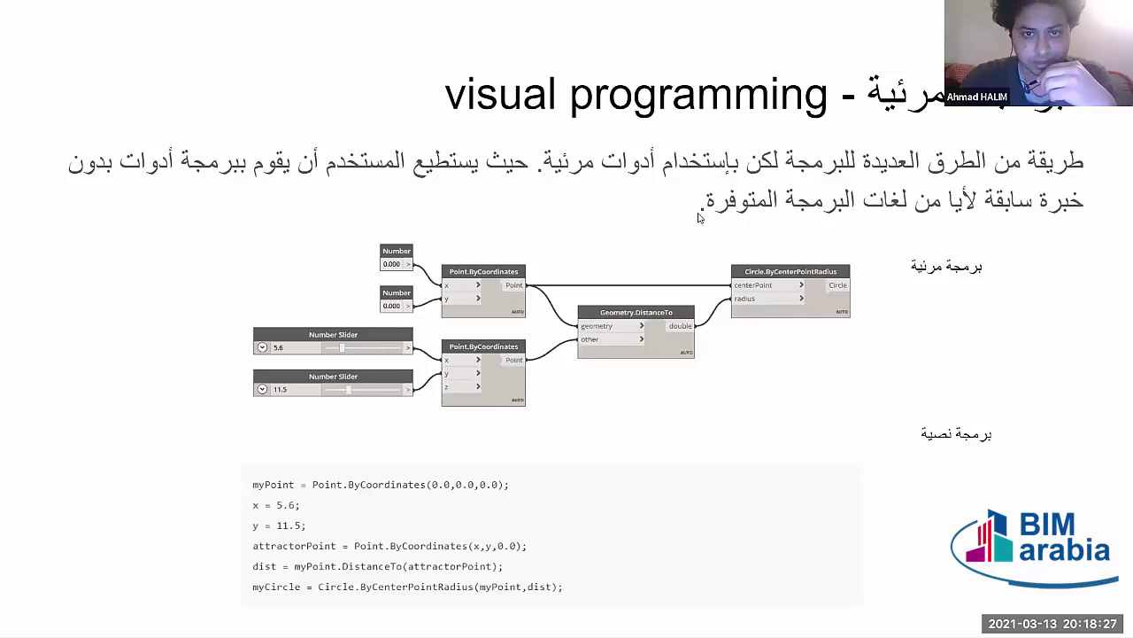
Advance to the Dynamo Primer slide showing the v2.0 site screenshot.
click(702, 215)
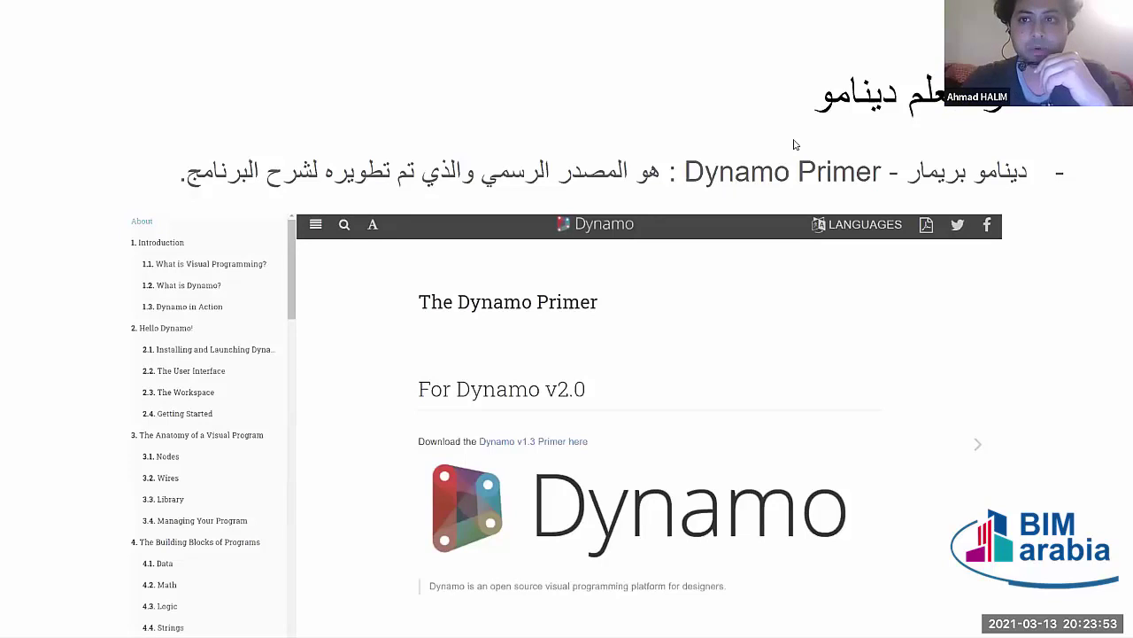
Advance to the Dynamo Forum slide with its forum menu screenshot.
key(Right)
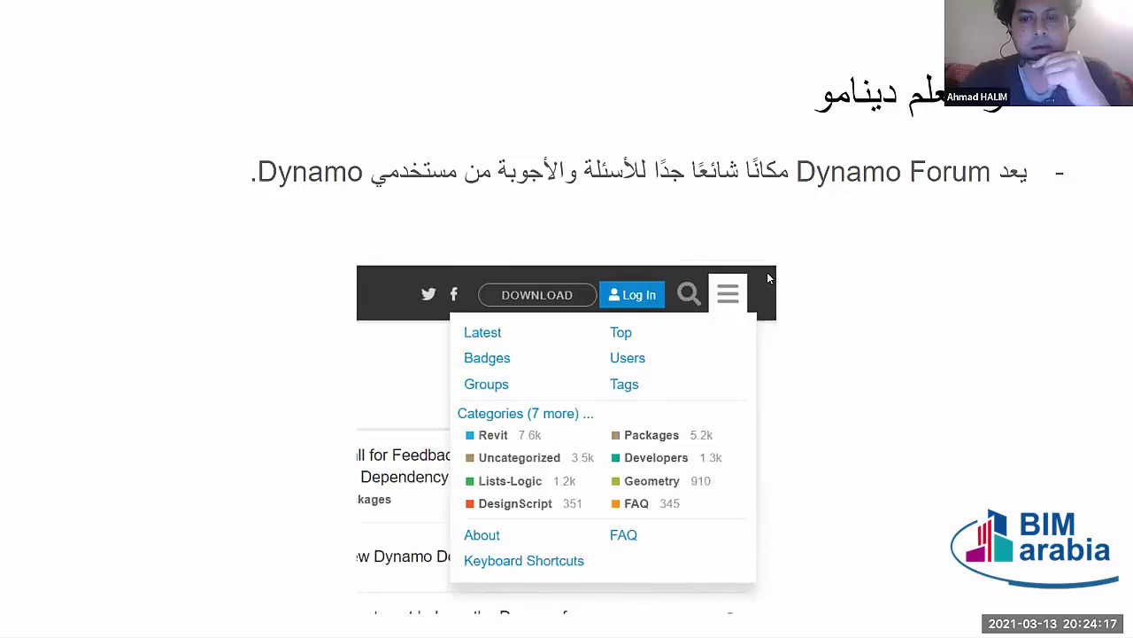
Return to the Dynamo Primer slide with its v2.0 site screenshot.
key(Right)
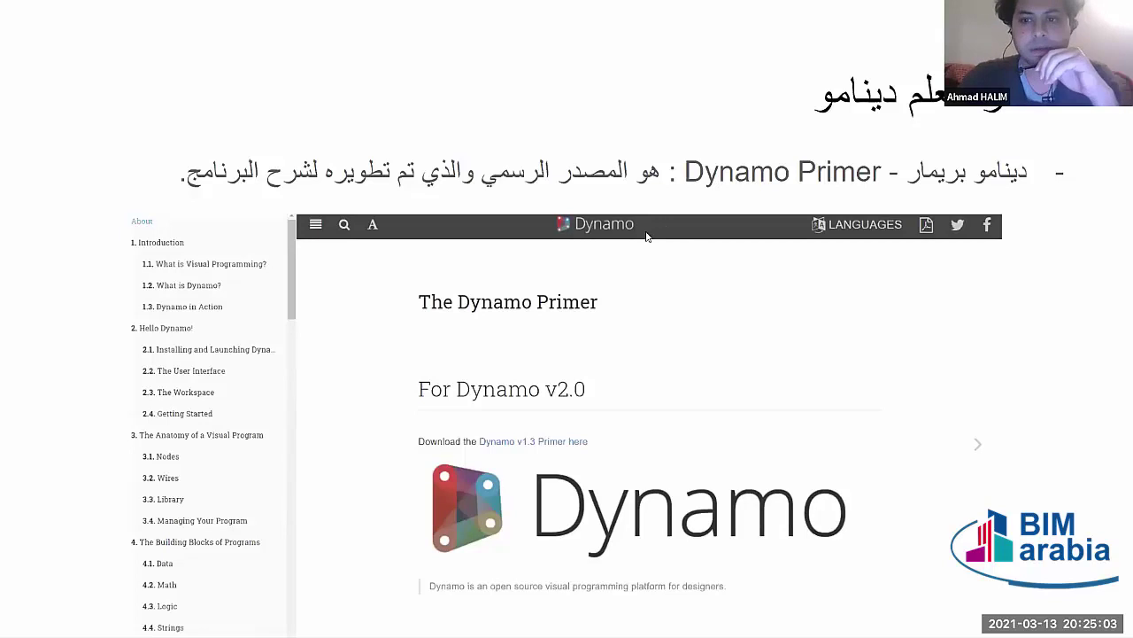
Advance to the Dynamo Forum slide with its Q&A description and forum menu screenshot.
click(857, 105)
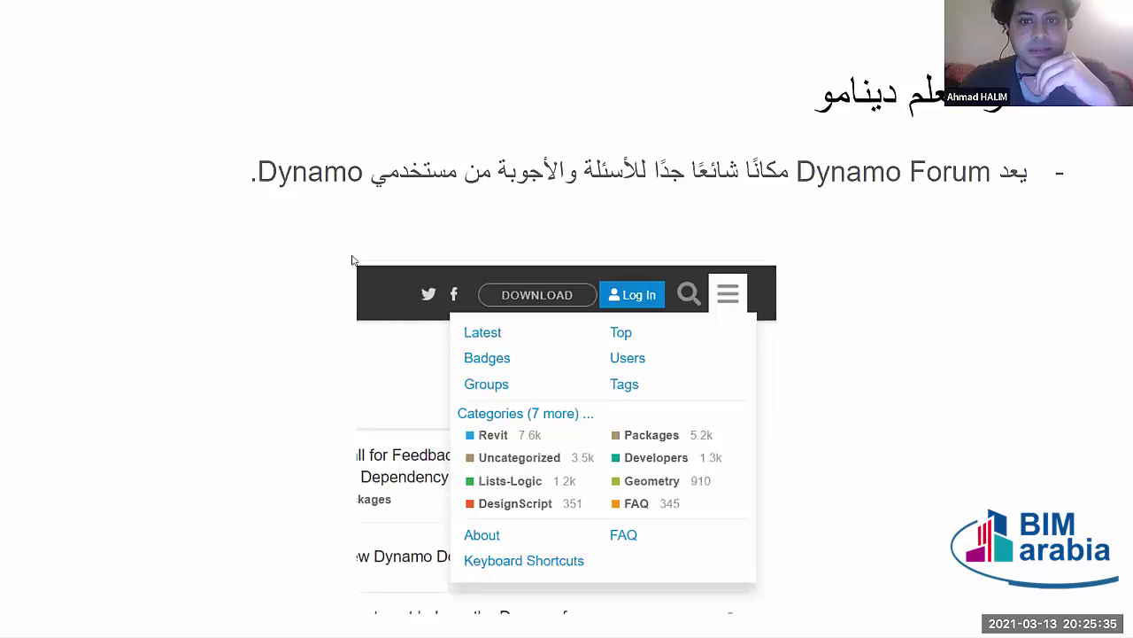
Advance to slide 9 on Autodesk University and Dynamo talks growing yearly since 2012.
click(780, 134)
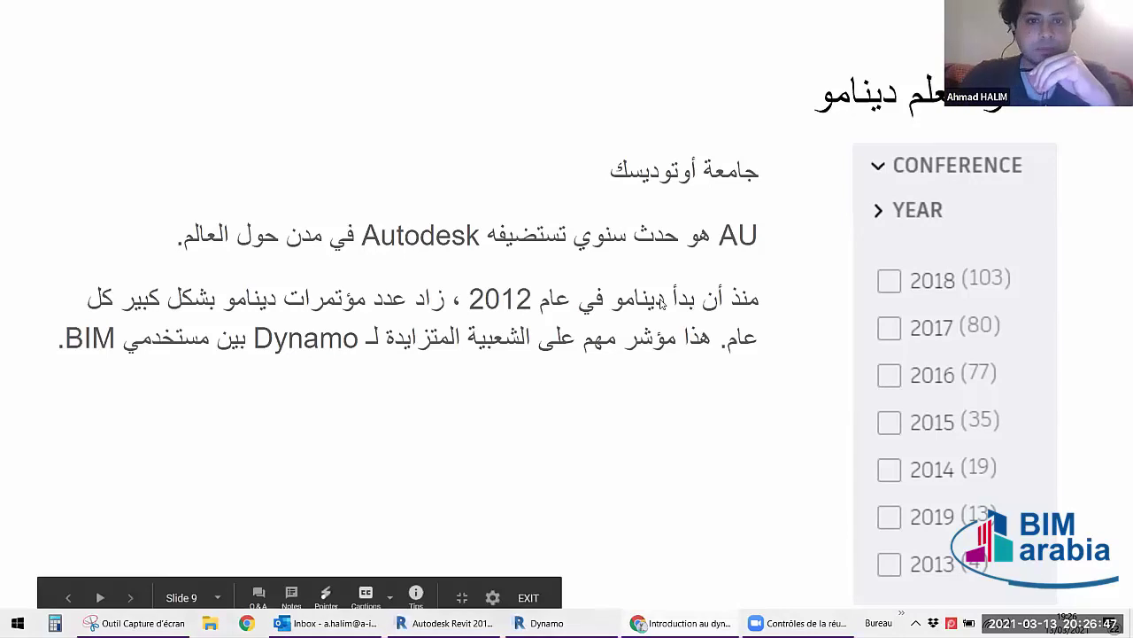
mouse_move(297, 474)
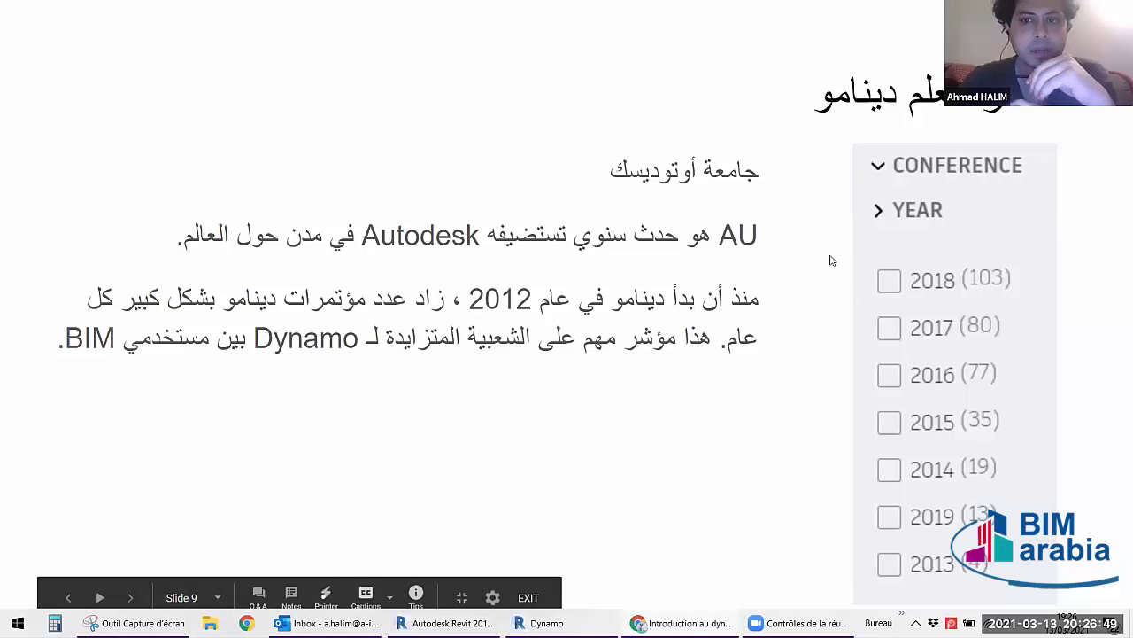
Advance to slide 10 on 20+ Dynamo user groups and the new Facebook group.
key(Right)
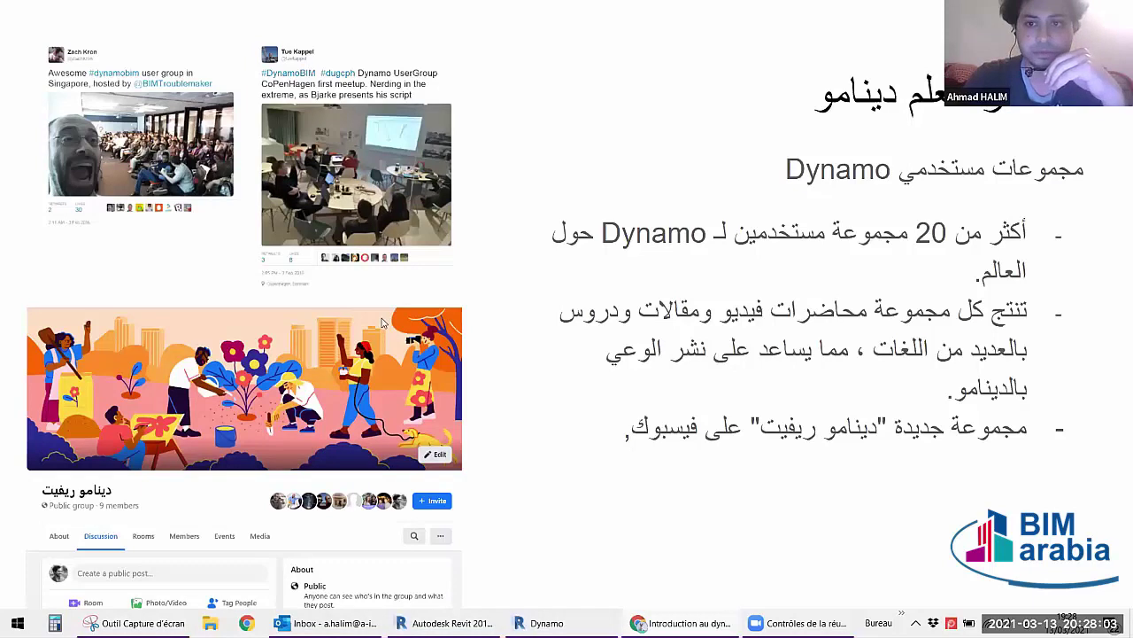
Show slide 11 listing download and installation, program basics, and the user interface walkthrough.
click(383, 323)
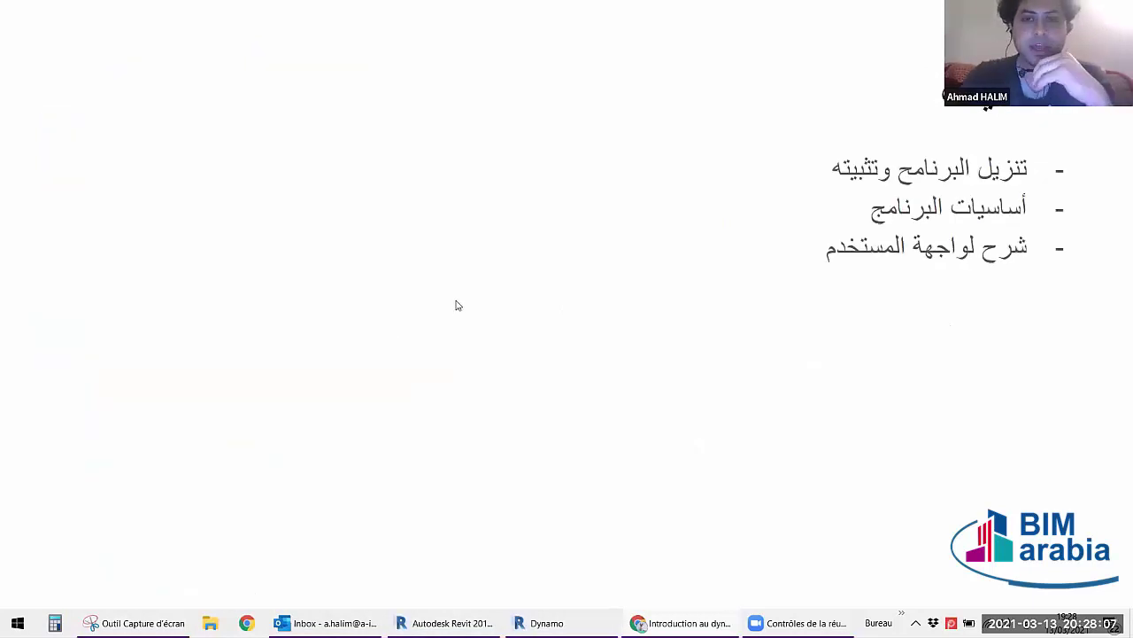
key(Left)
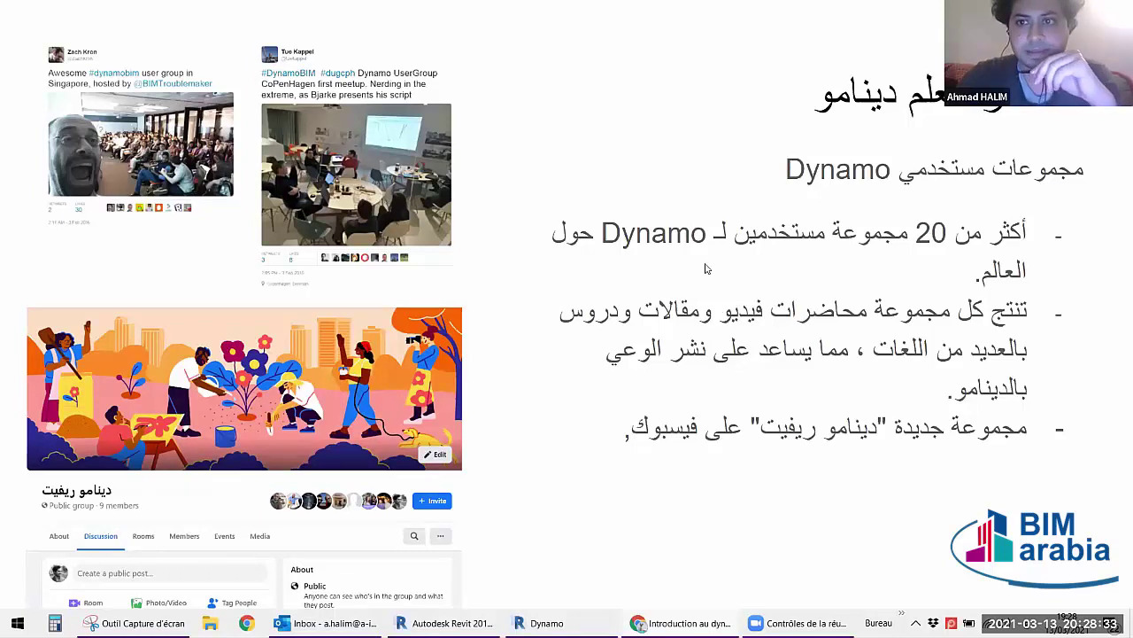
key(Right)
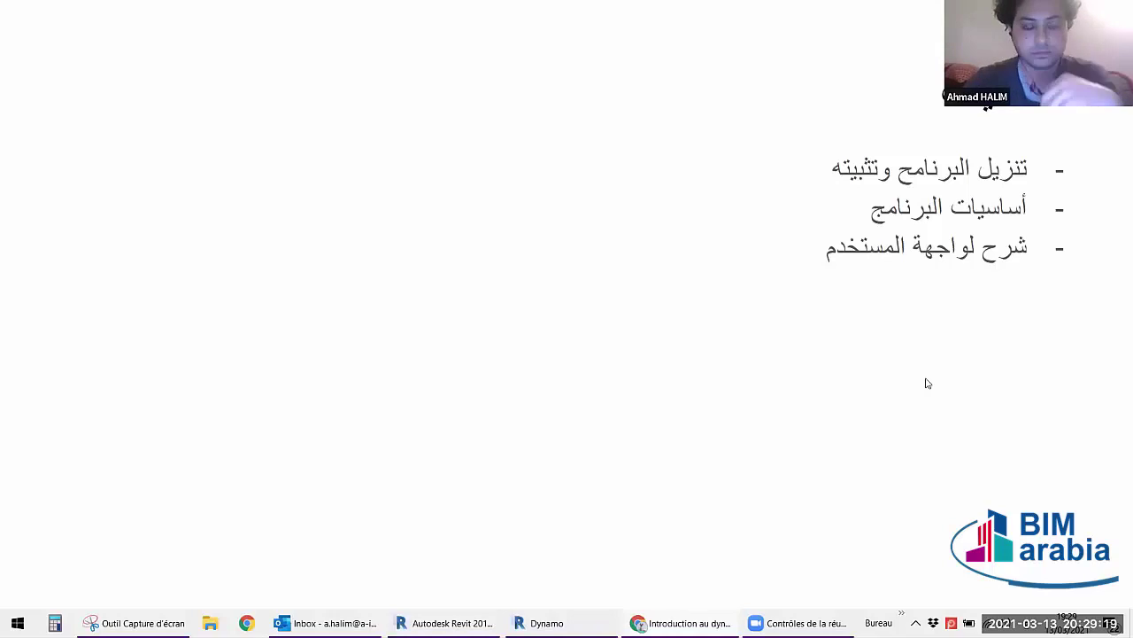
Exit the full-screen slideshow into the editor on slide 11, Basics.
key(alt+Tab)
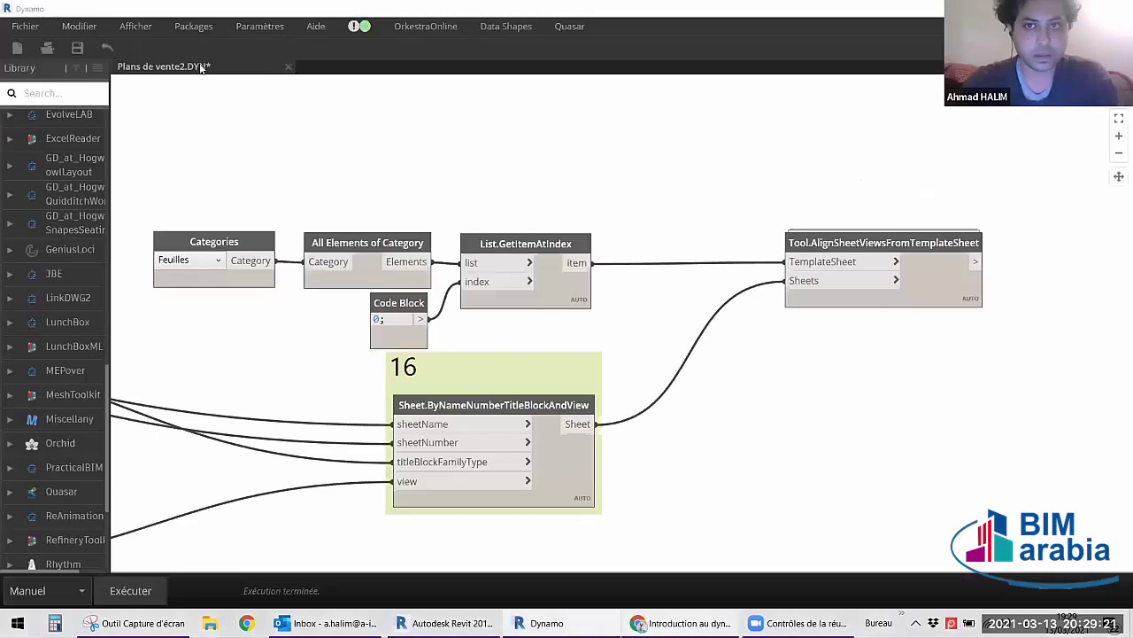
key(alt+Tab)
key(Escape)
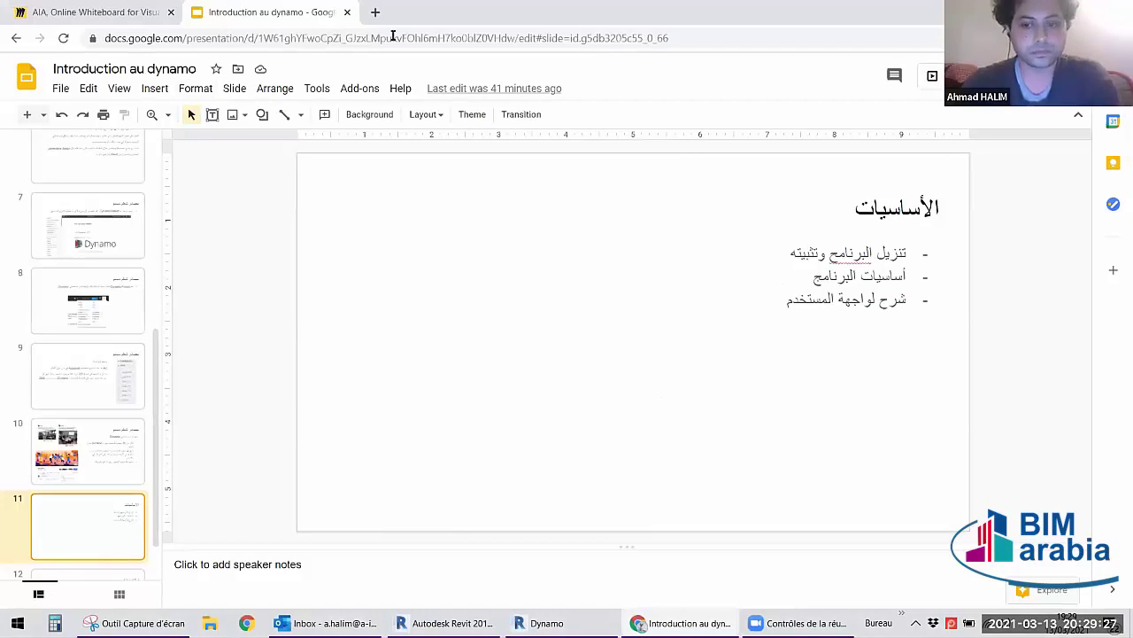
Search the web for 'dynamo builds' in a new Chrome tab.
key(ctrl+t)
text(dyn)
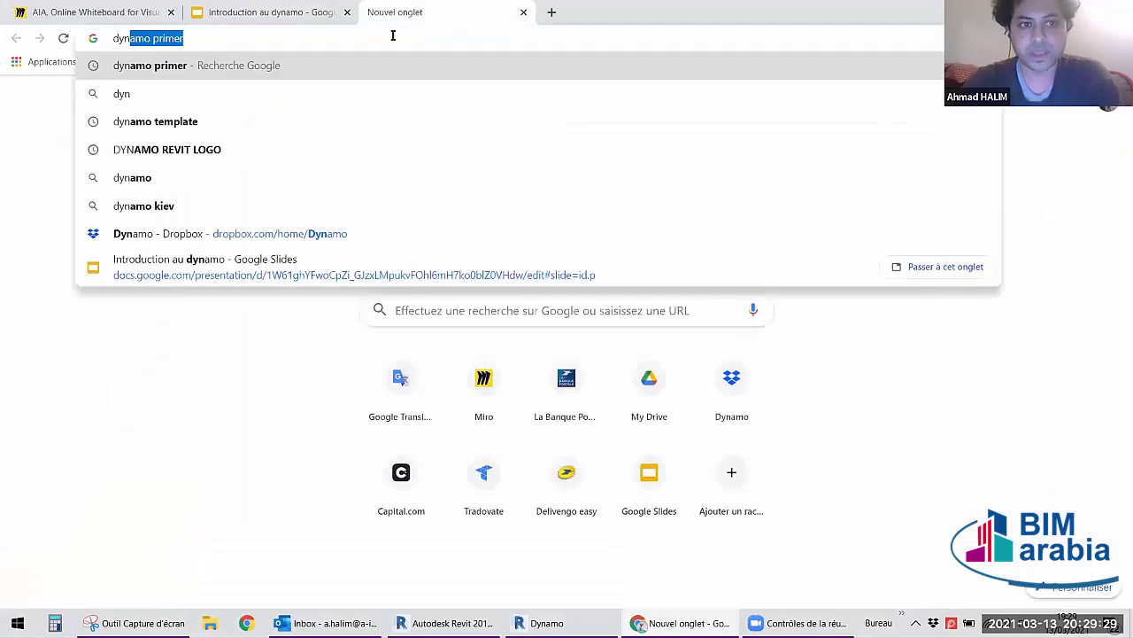
text(amo bu)
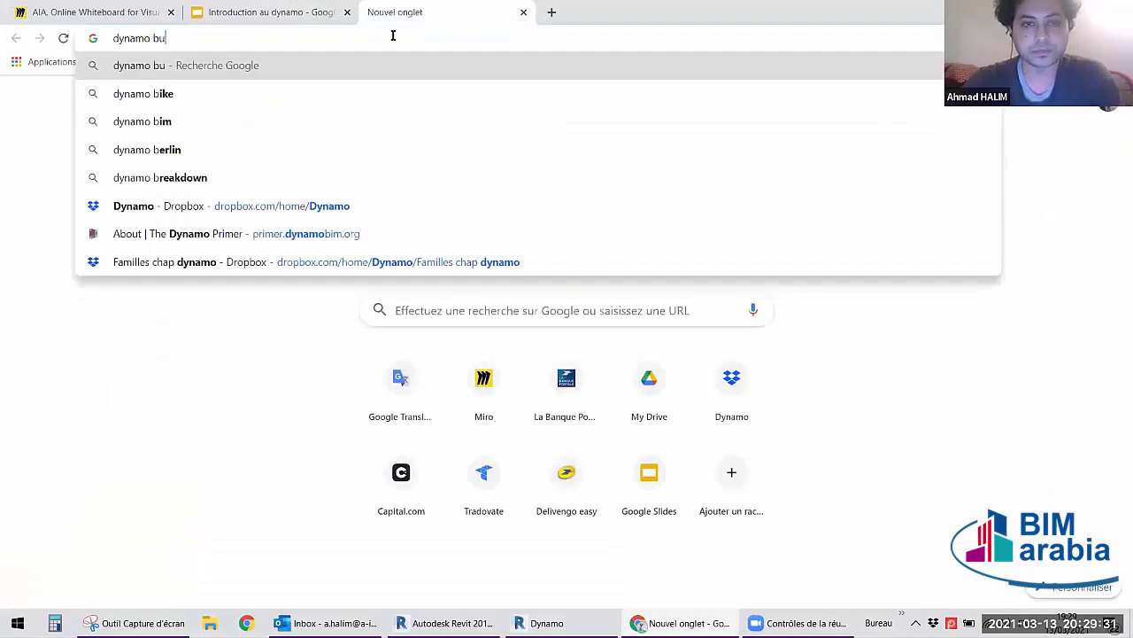
text(ilds)
key(Return)
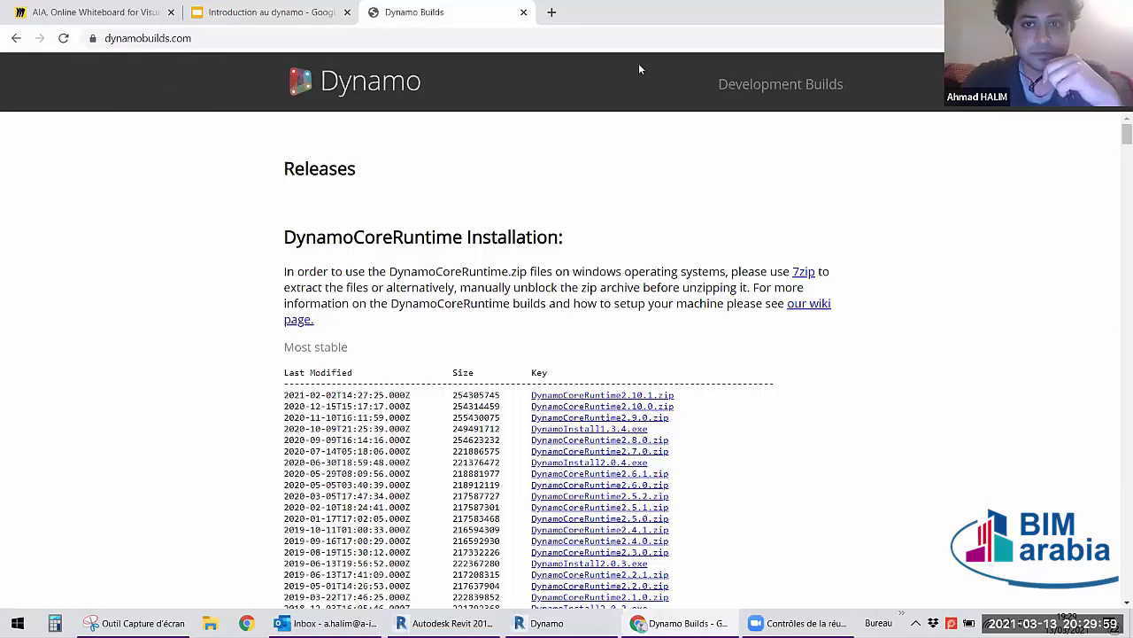
key(ctrl+l)
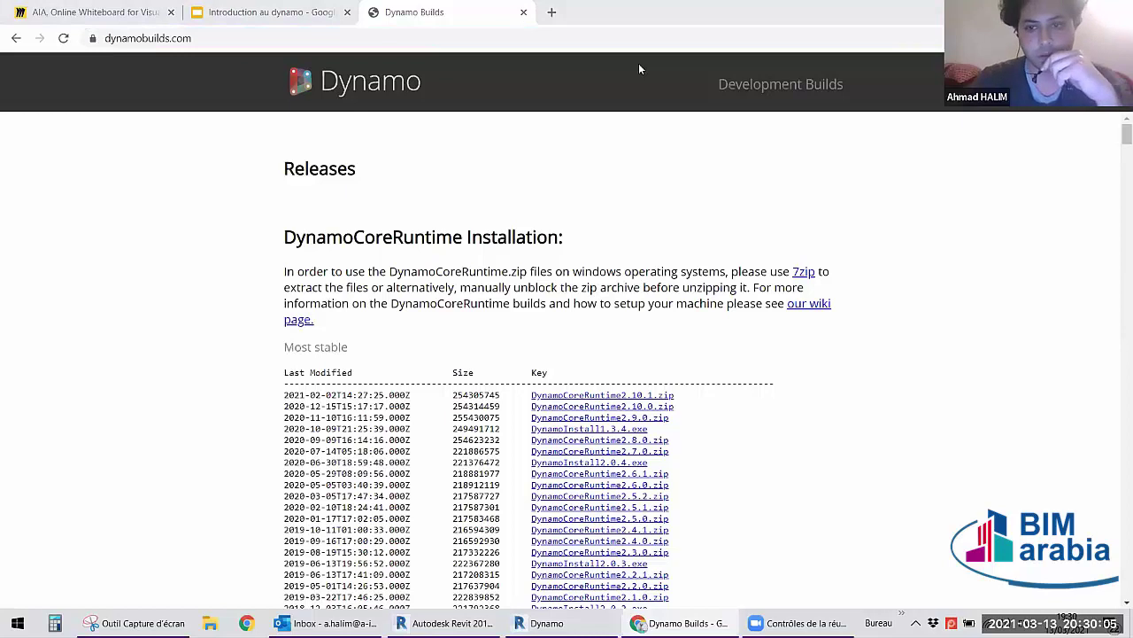
click(667, 274)
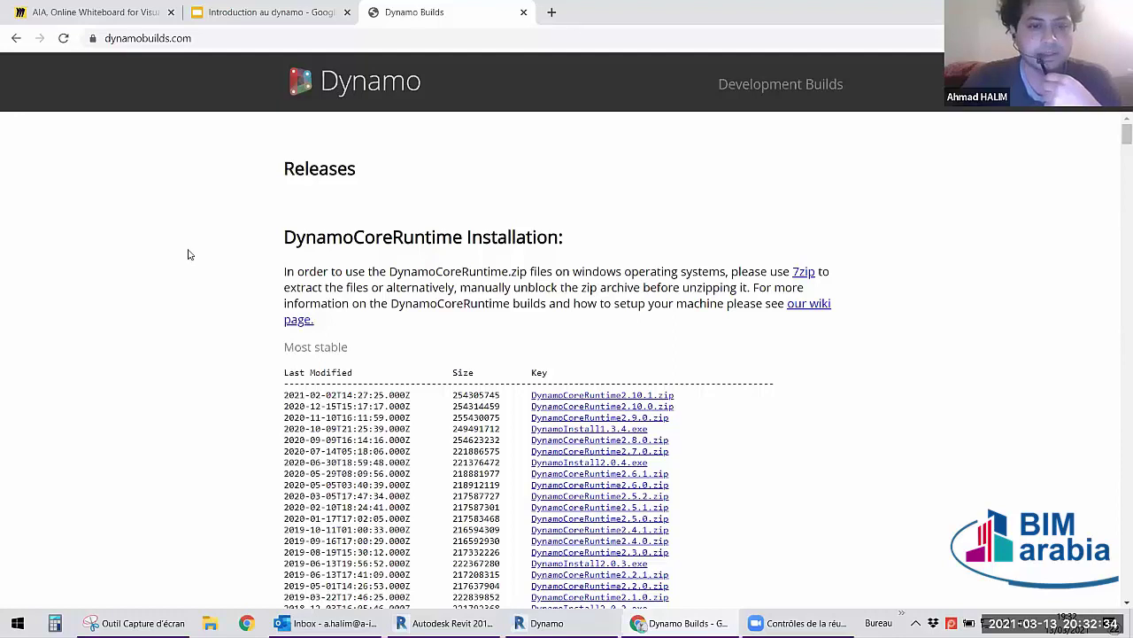
scroll(207, 270, down, 1)
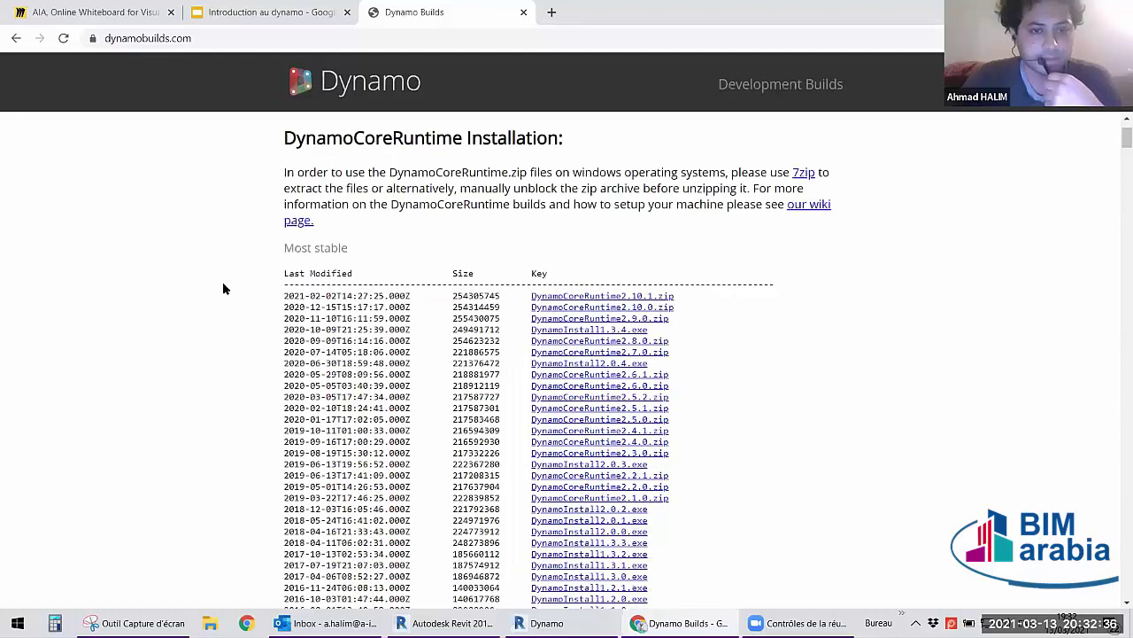
scroll(223, 288, down, 3)
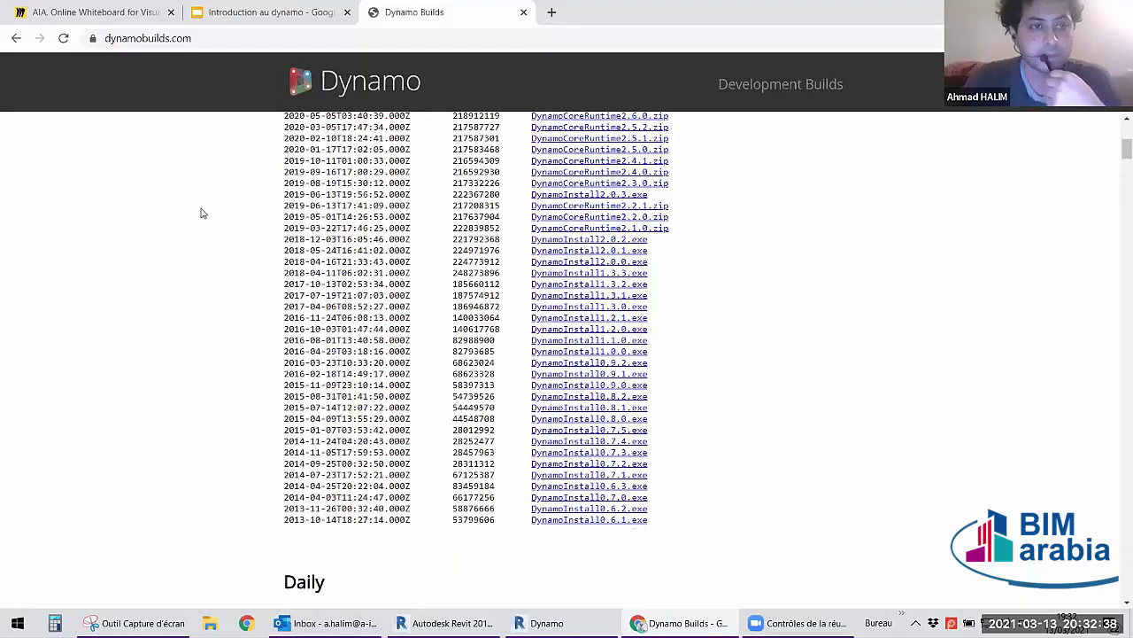
scroll(196, 244, down, 3)
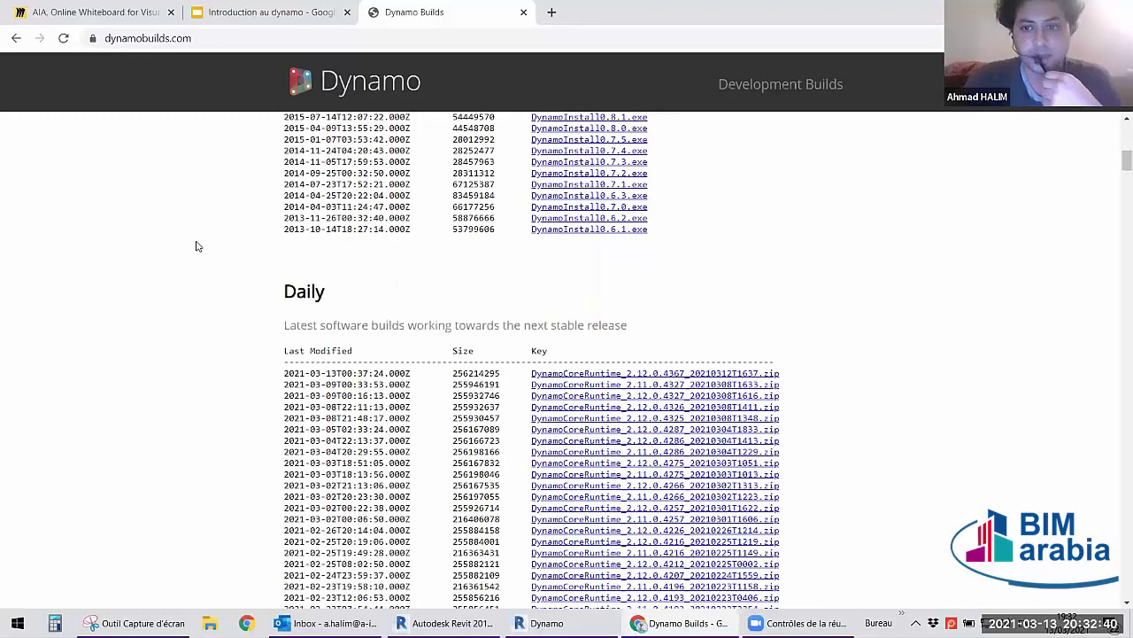
key(ctrl+l)
key(Return)
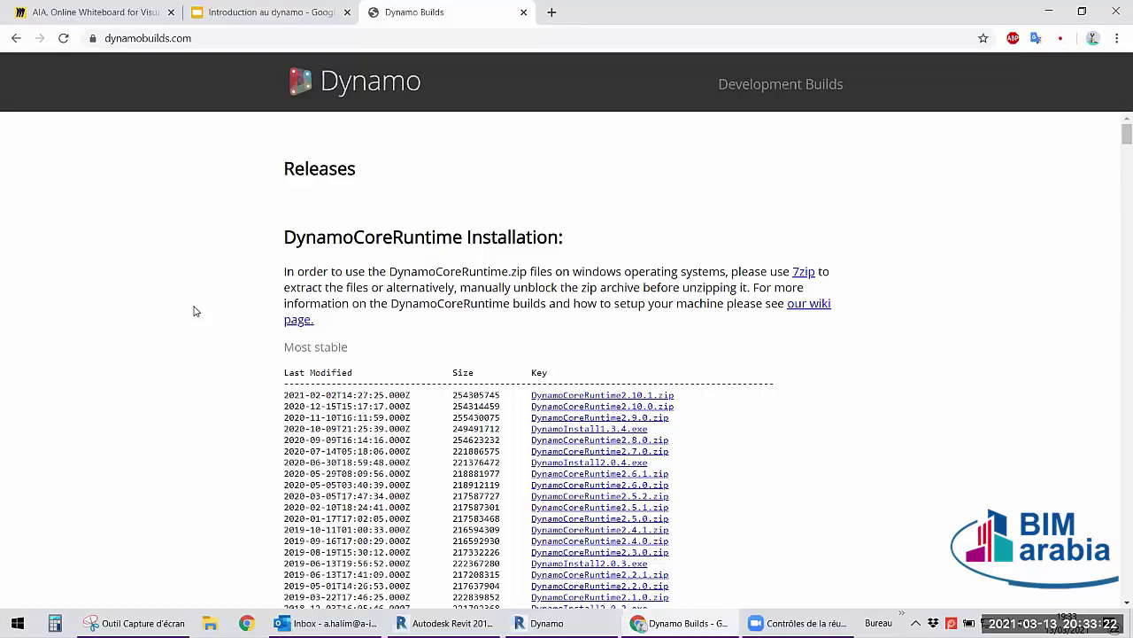
Browse the DynamoCoreRuntime release list, briefly highlighting a value in the Size column.
scroll(196, 308, down, 5)
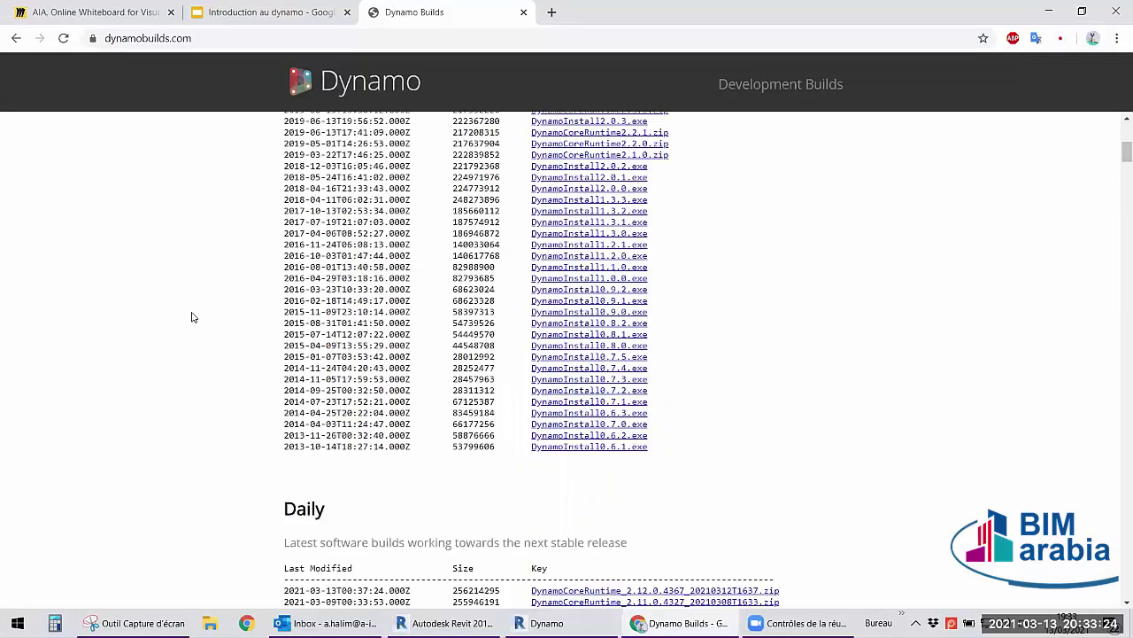
scroll(193, 316, down, 3)
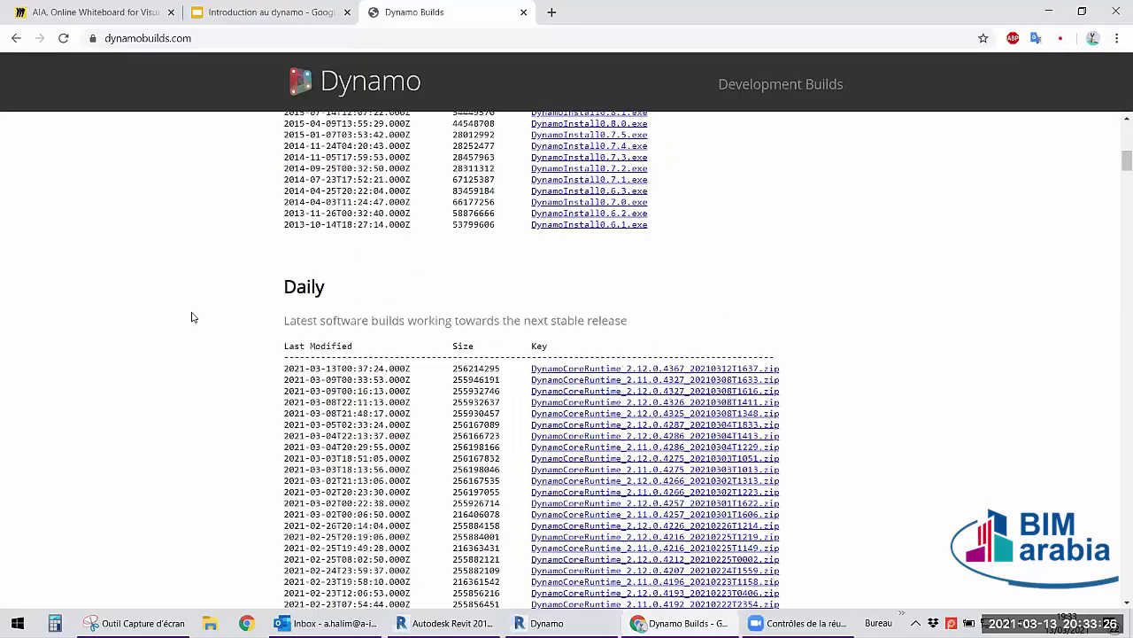
scroll(192, 317, up, 10)
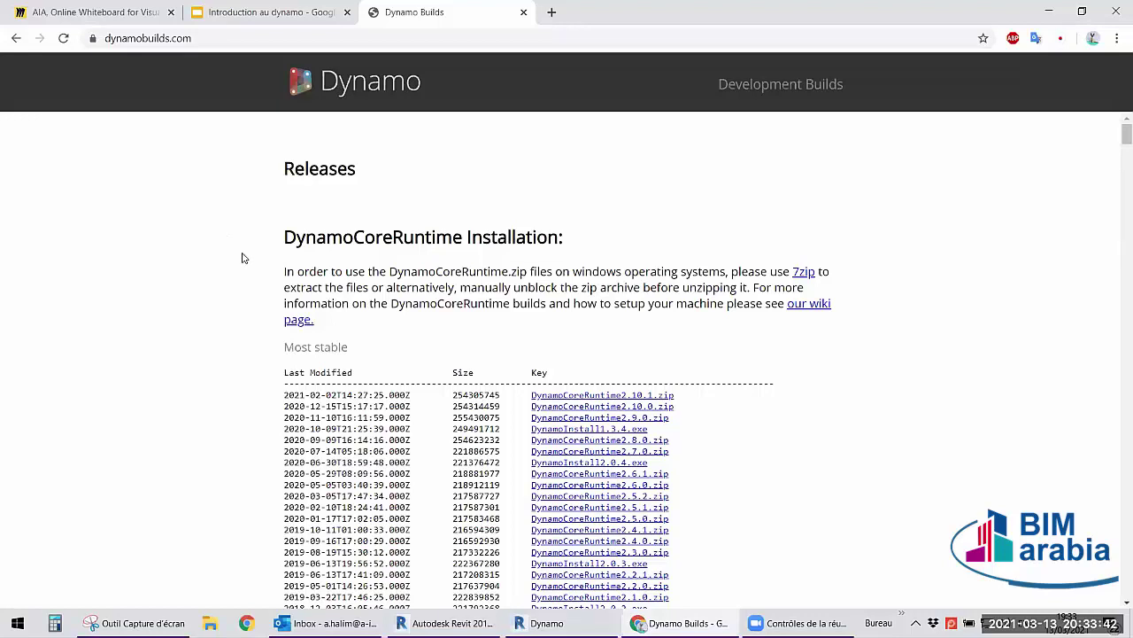
scroll(396, 291, down, 1)
scroll(396, 290, down, 3)
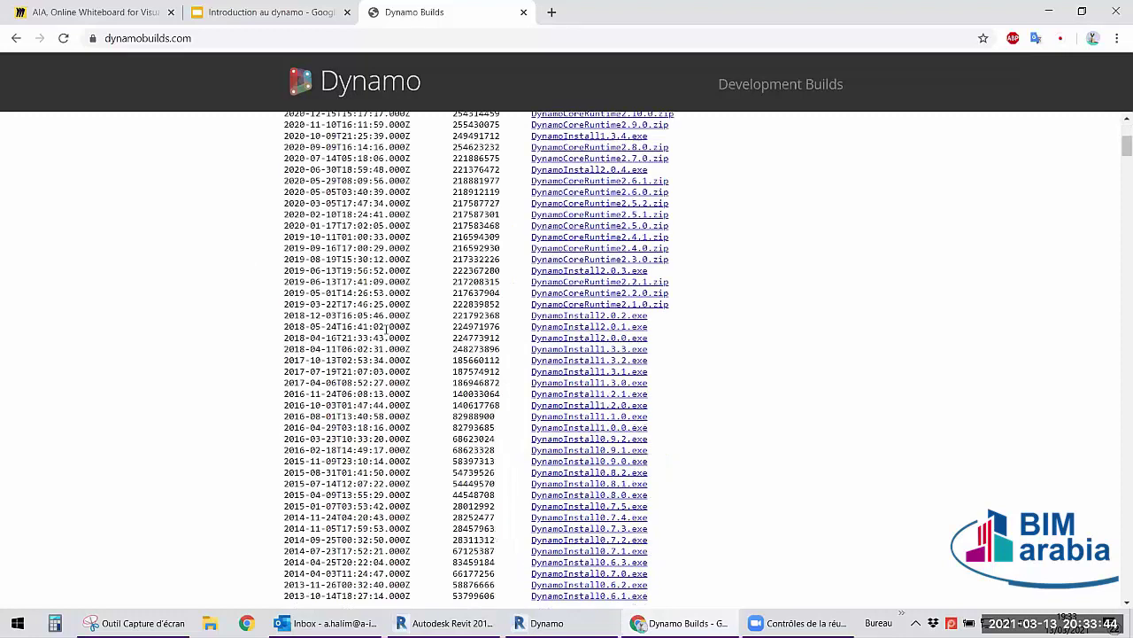
scroll(386, 329, up, 2)
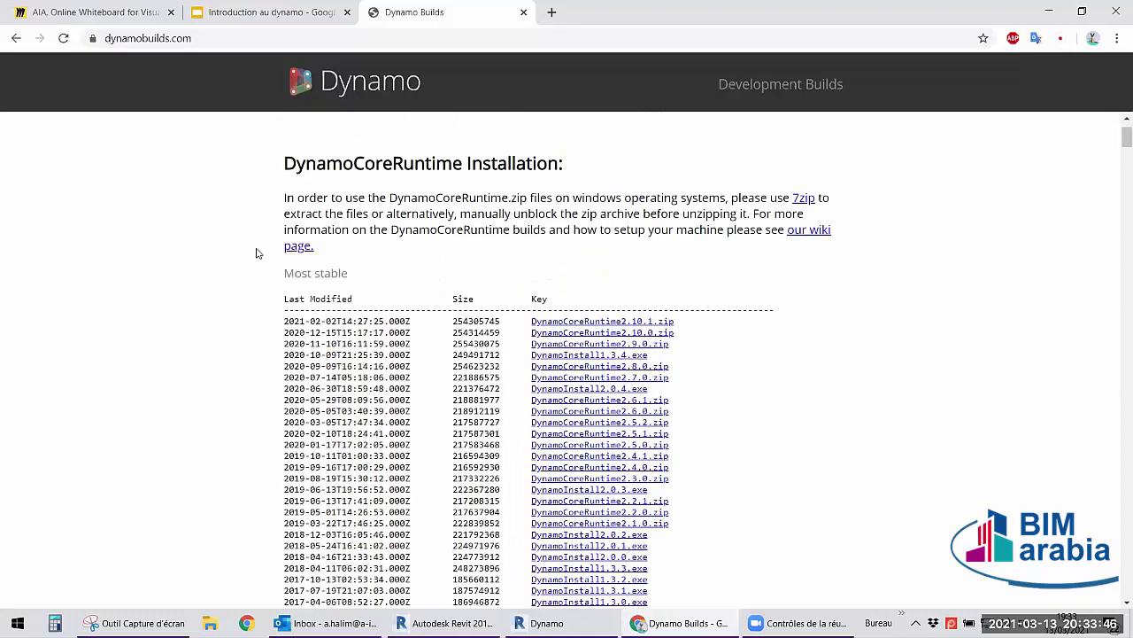
scroll(489, 223, down, 6)
scroll(489, 223, down, 4)
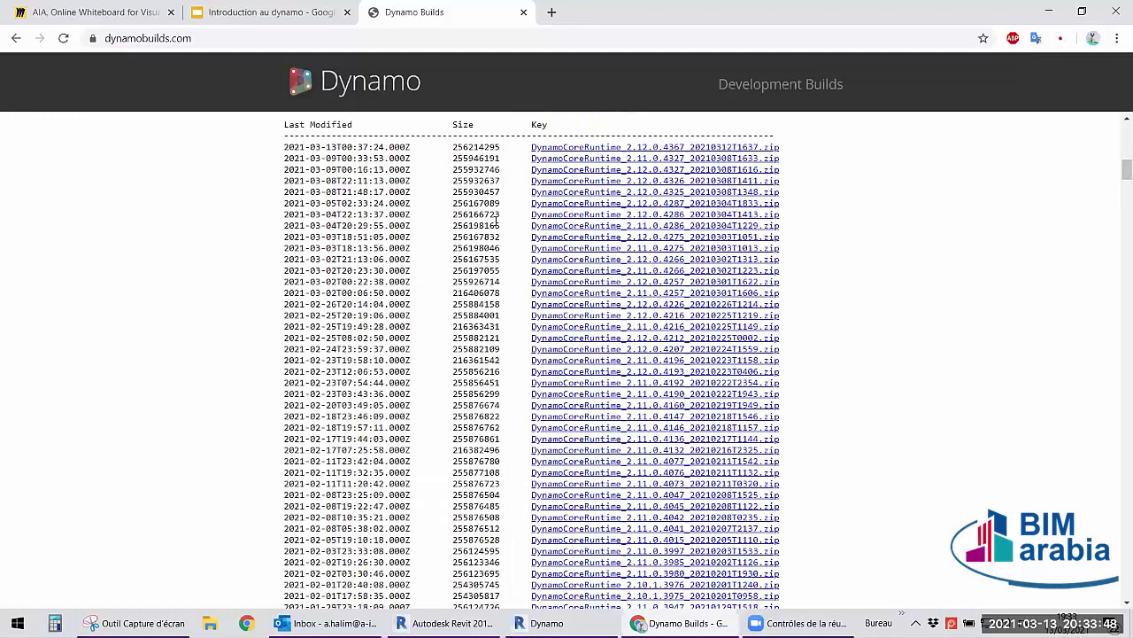
scroll(497, 220, up, 1)
drag(452, 221, 497, 221)
click(502, 220)
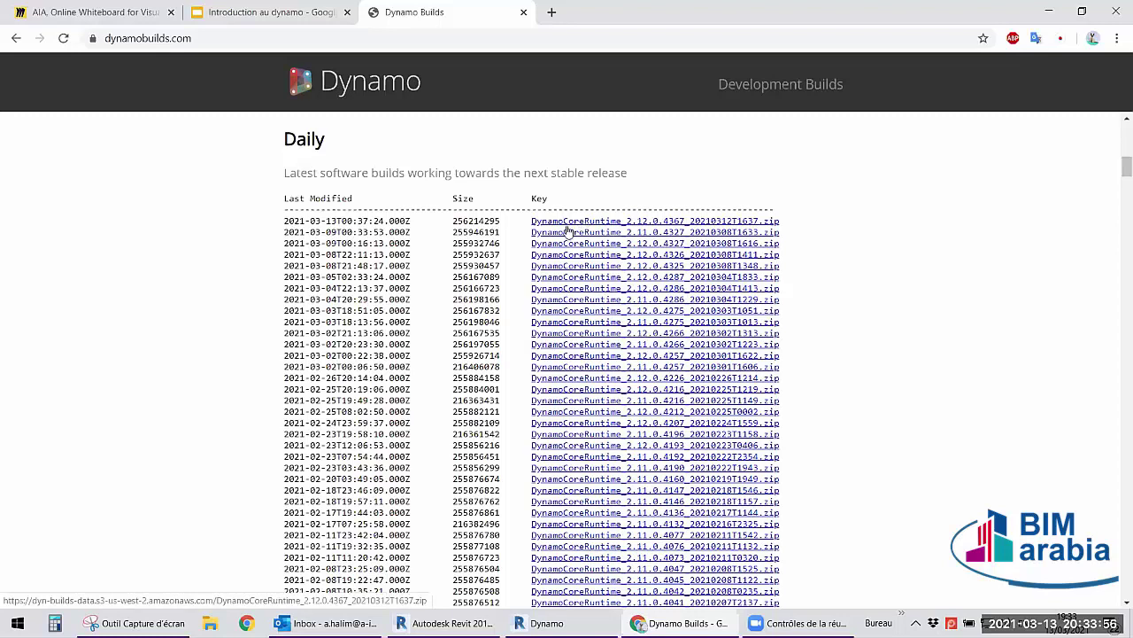
Scroll to the bottom of the list to reach the DynamoRevit 2.0.x .exe installers.
scroll(425, 299, down, 1)
scroll(425, 299, down, 10)
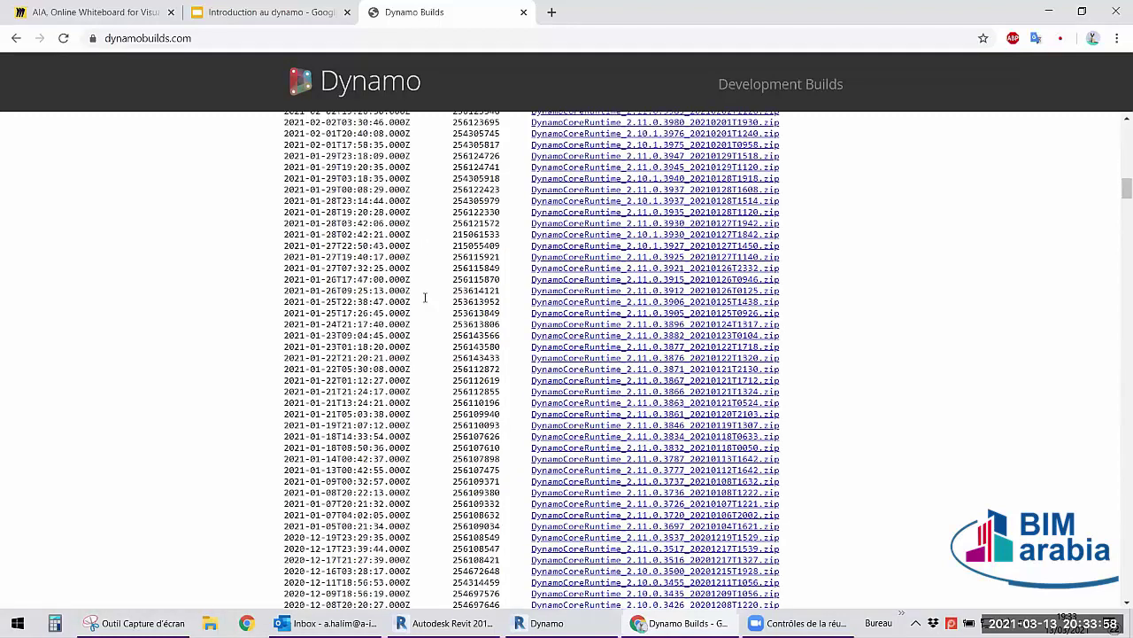
scroll(425, 299, down, 10)
scroll(438, 269, down, 10)
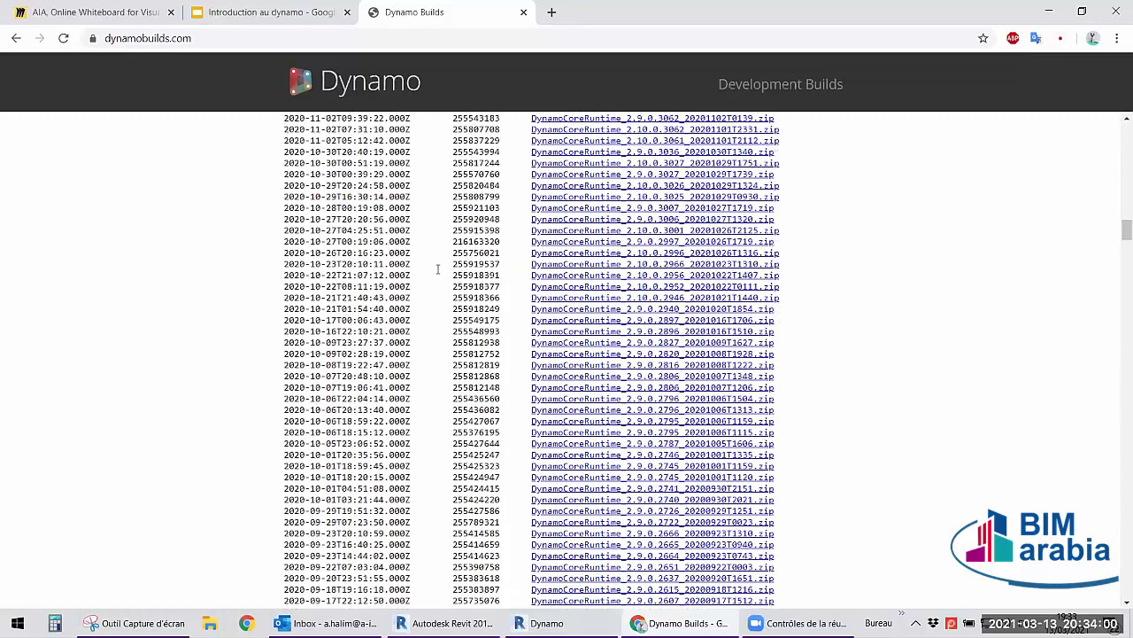
scroll(437, 267, down, 10)
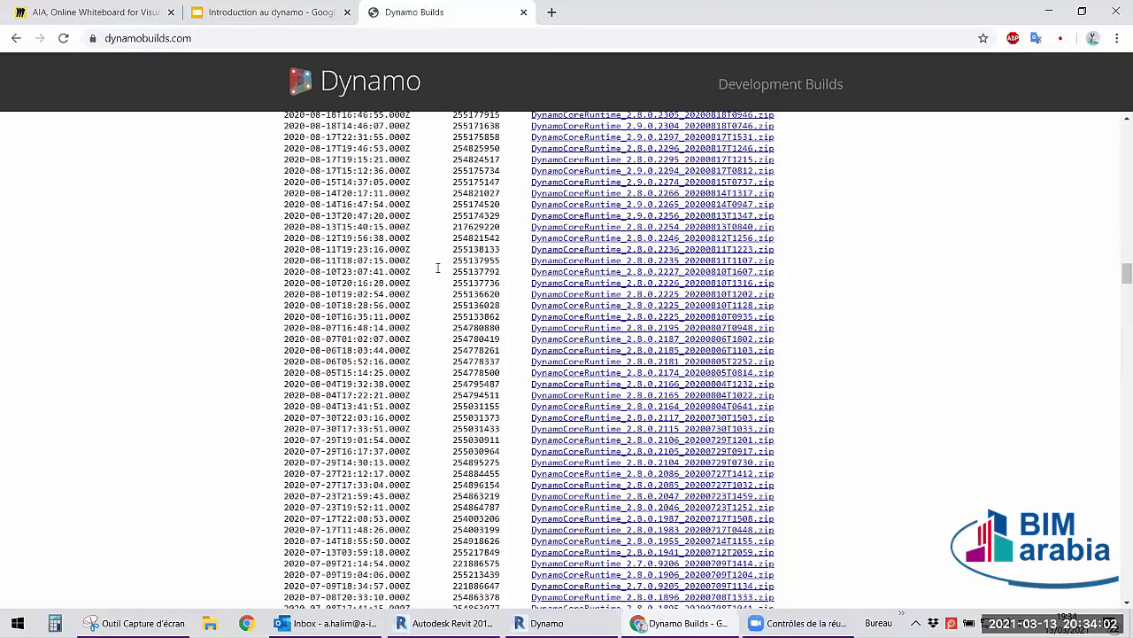
scroll(437, 268, down, 5)
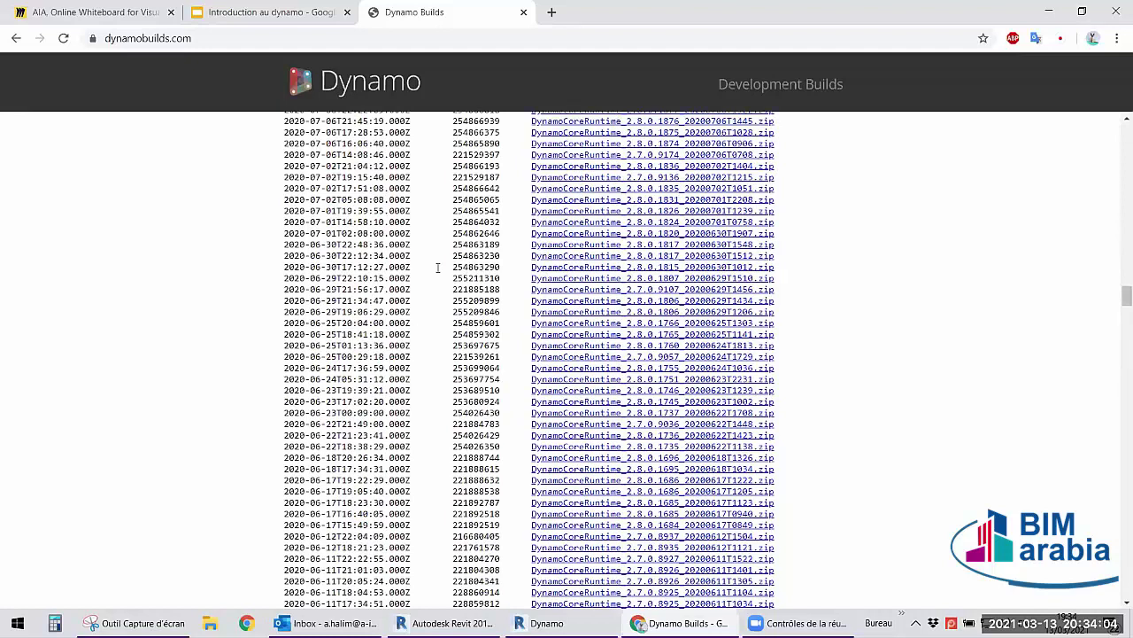
scroll(437, 268, down, 10)
scroll(438, 267, down, 10)
scroll(437, 267, down, 10)
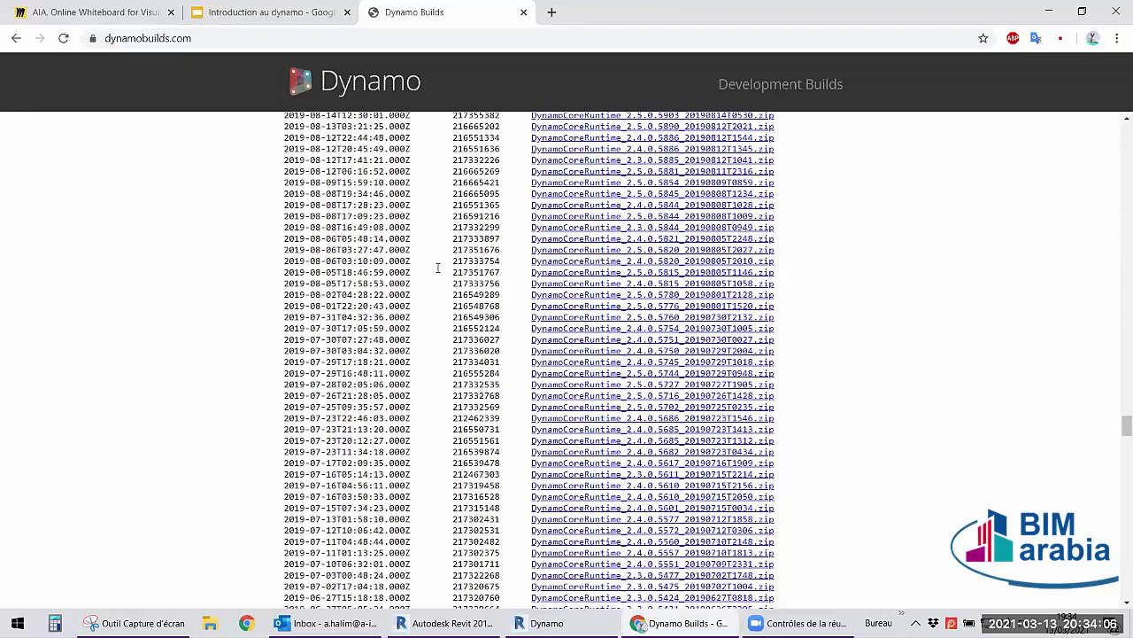
scroll(438, 268, down, 5)
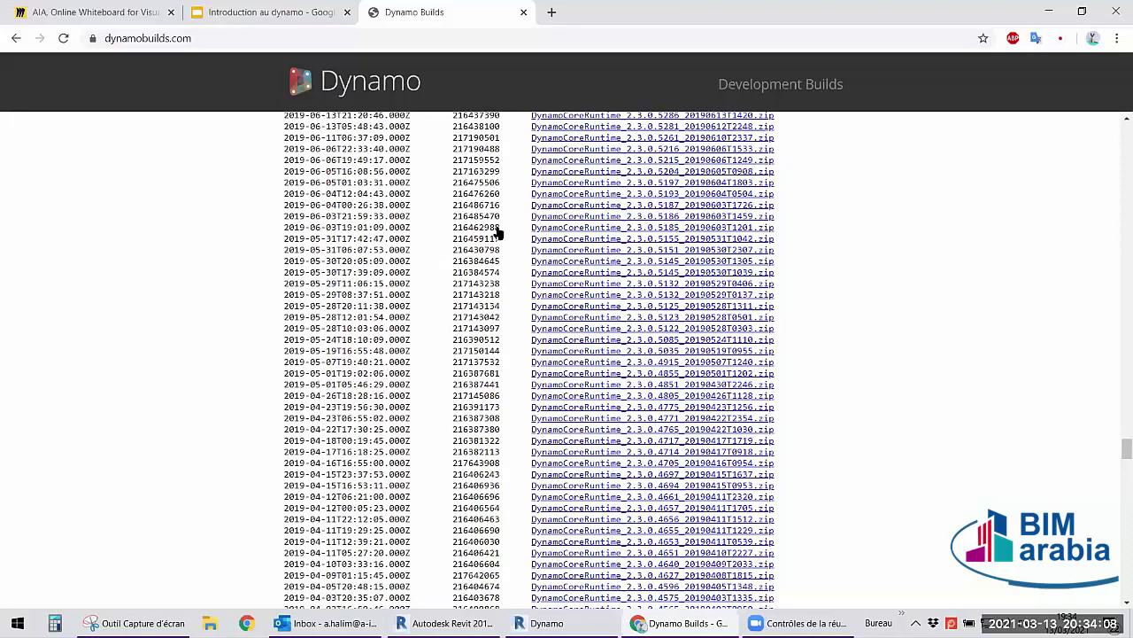
scroll(498, 232, down, 5)
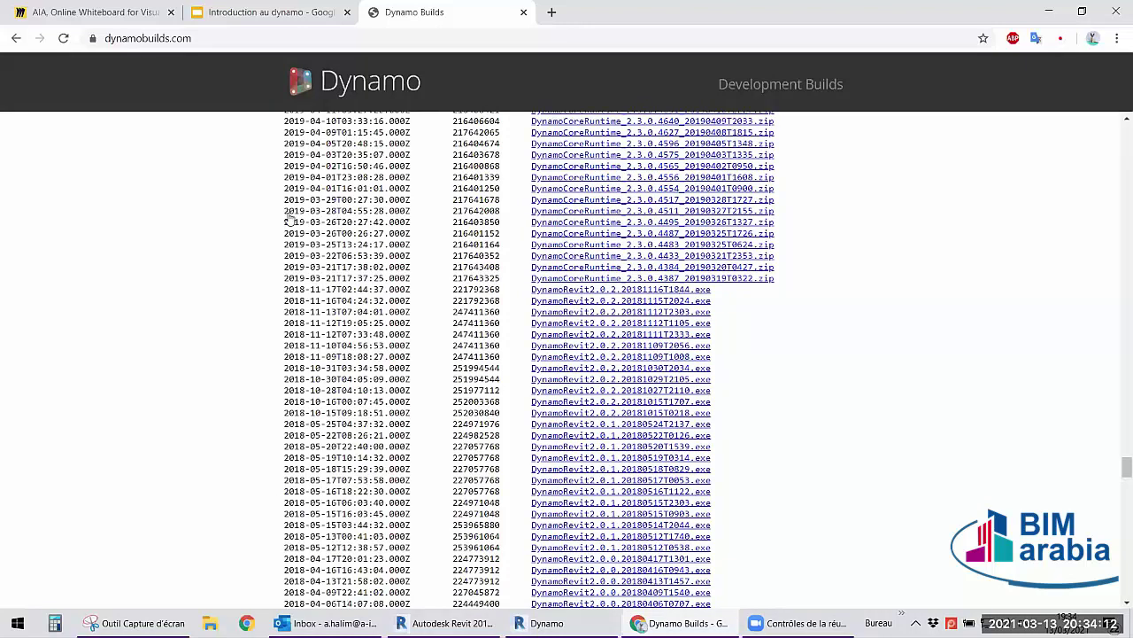
scroll(292, 220, down, 1)
drag(289, 215, 407, 217)
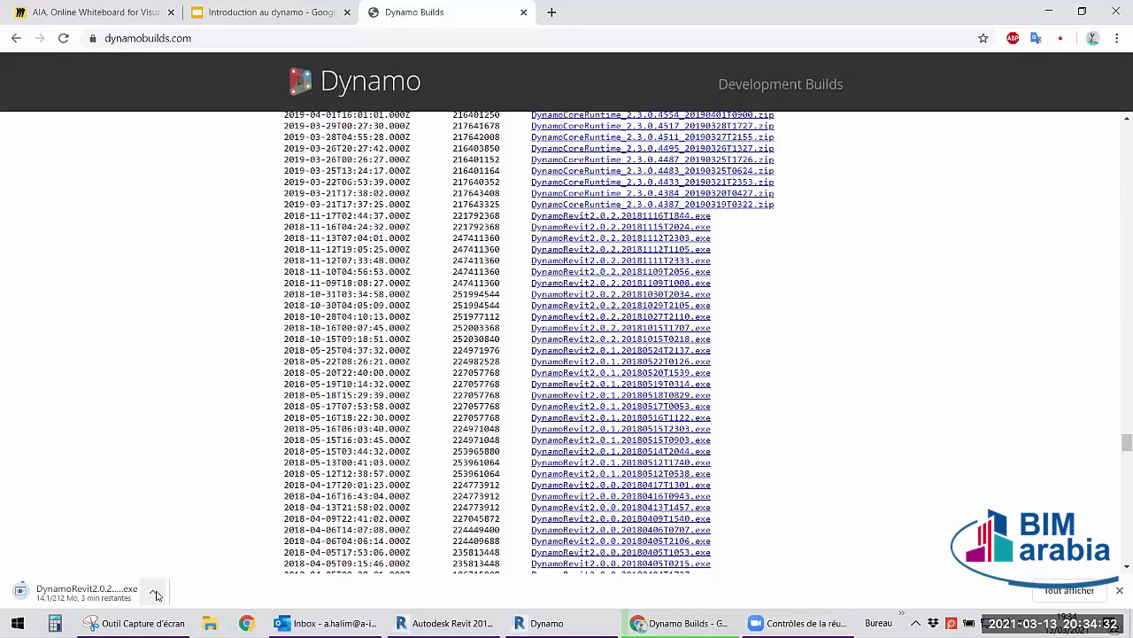
Cancel the DynamoRevit 2.0.2 download, then cycle through Slides and Dynamo to the Revit floor plan.
click(153, 591)
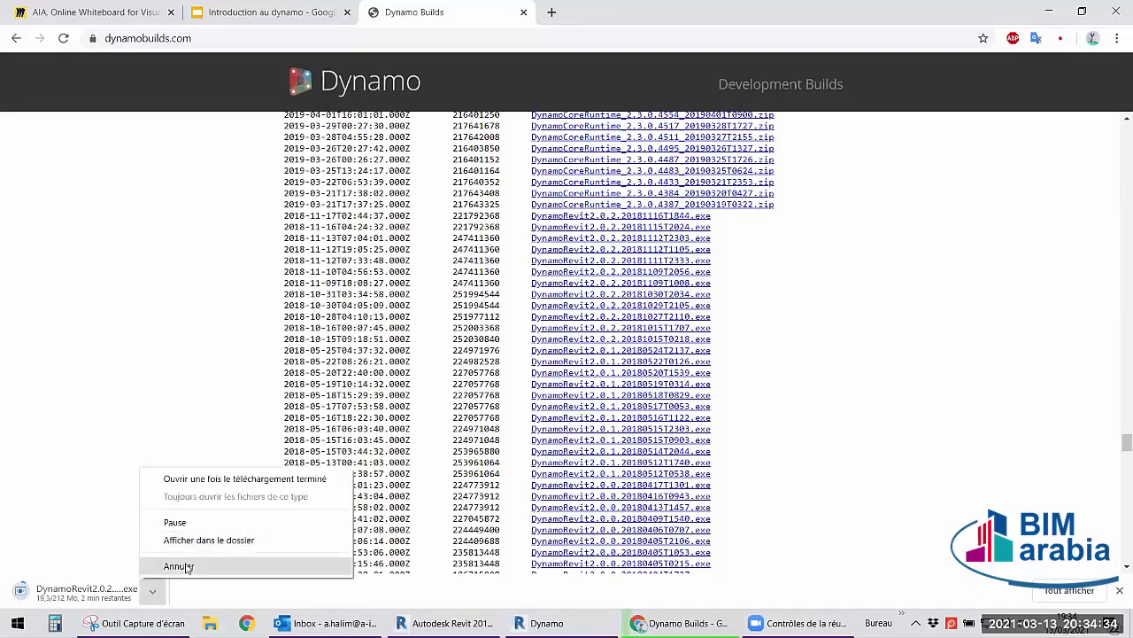
key(Return)
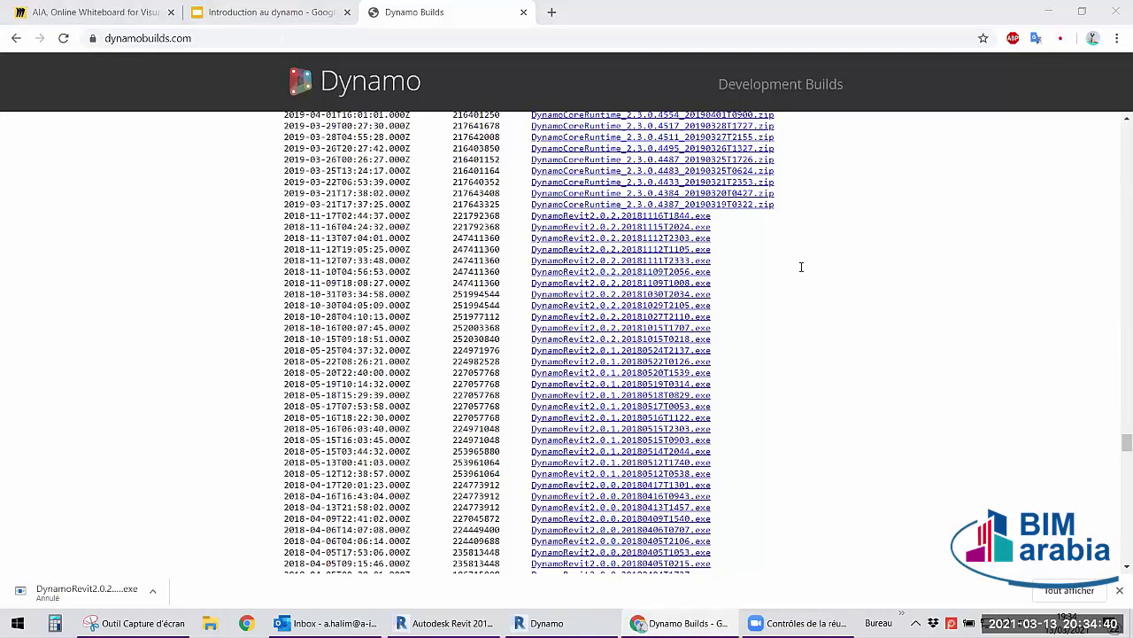
key(ctrl+shift+Tab)
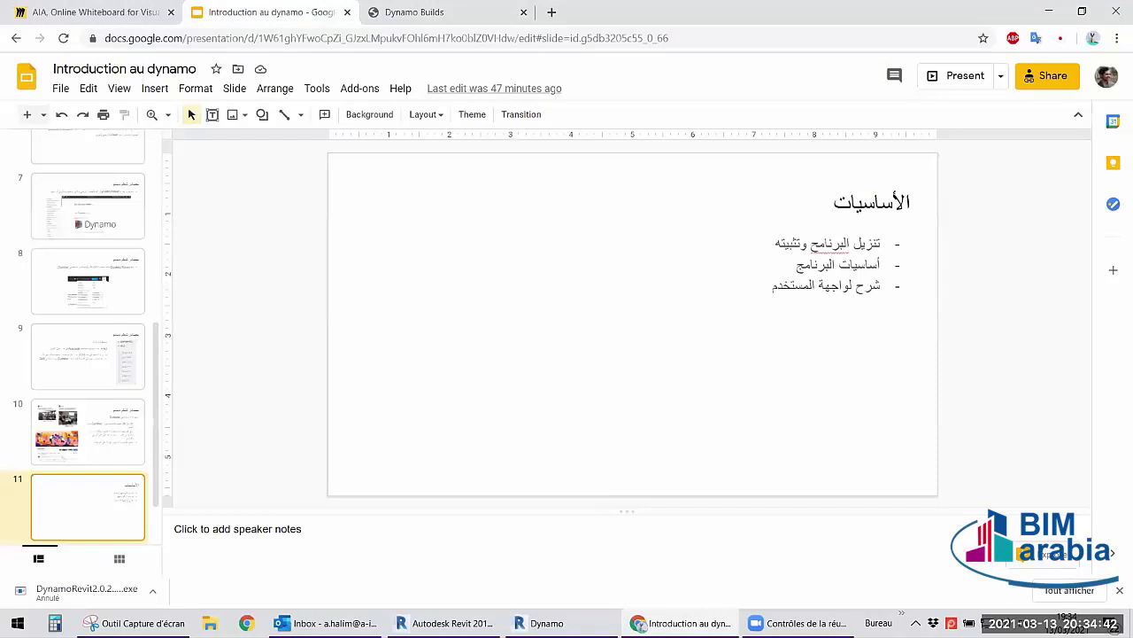
key(alt+Tab)
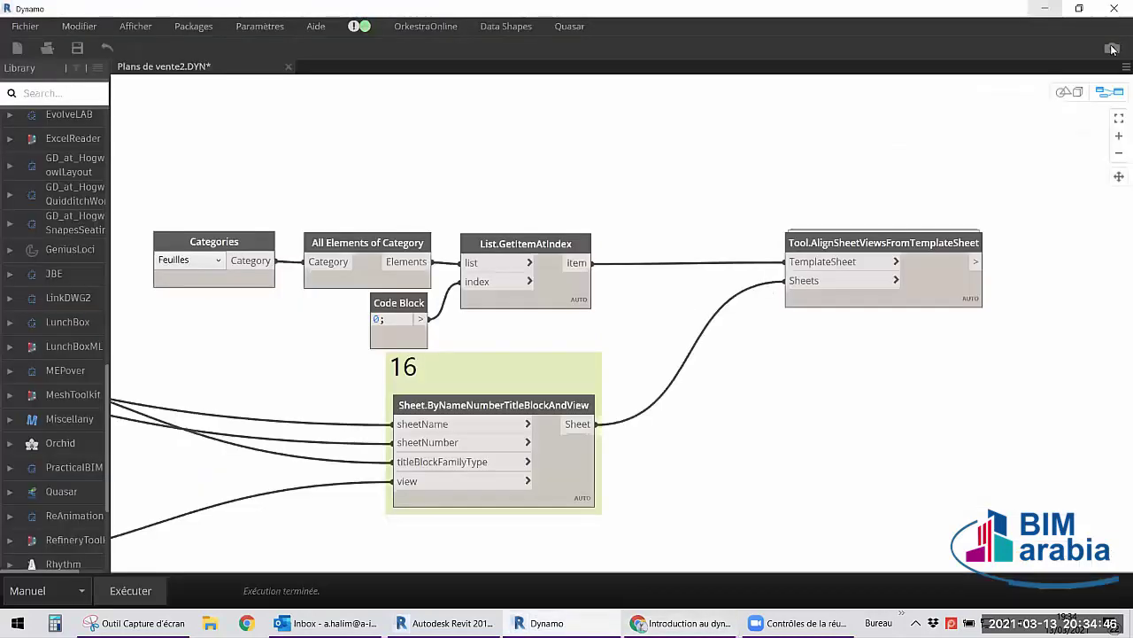
key(alt+Tab)
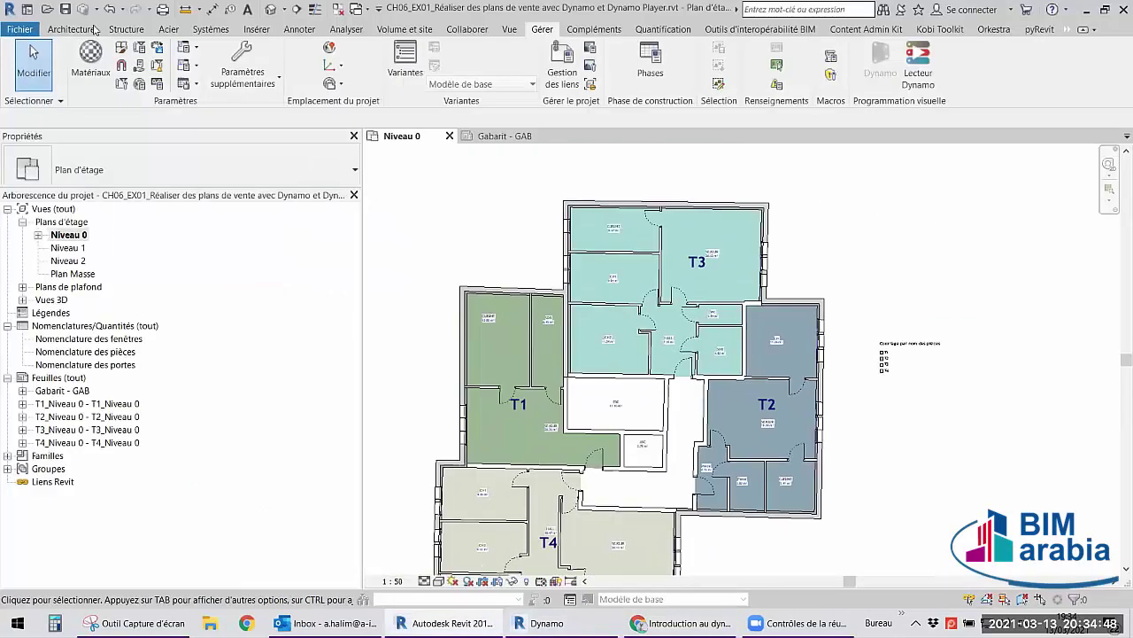
Browse Revit's Architecture and Gérer ribbons, then close the Plans de vente2 Dynamo graph.
click(95, 29)
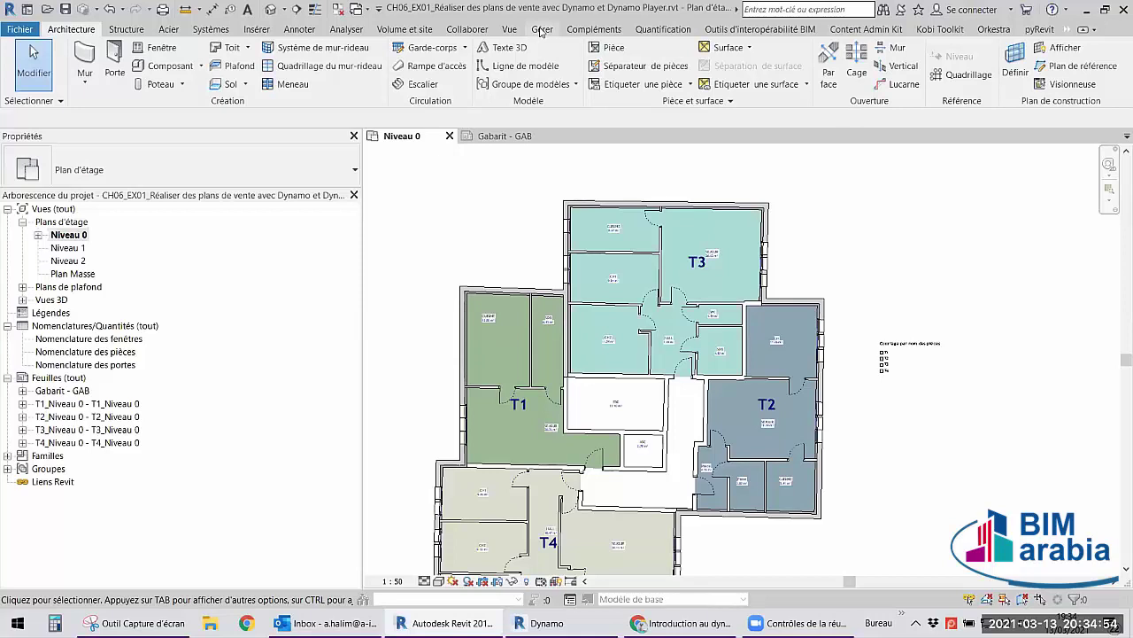
click(542, 30)
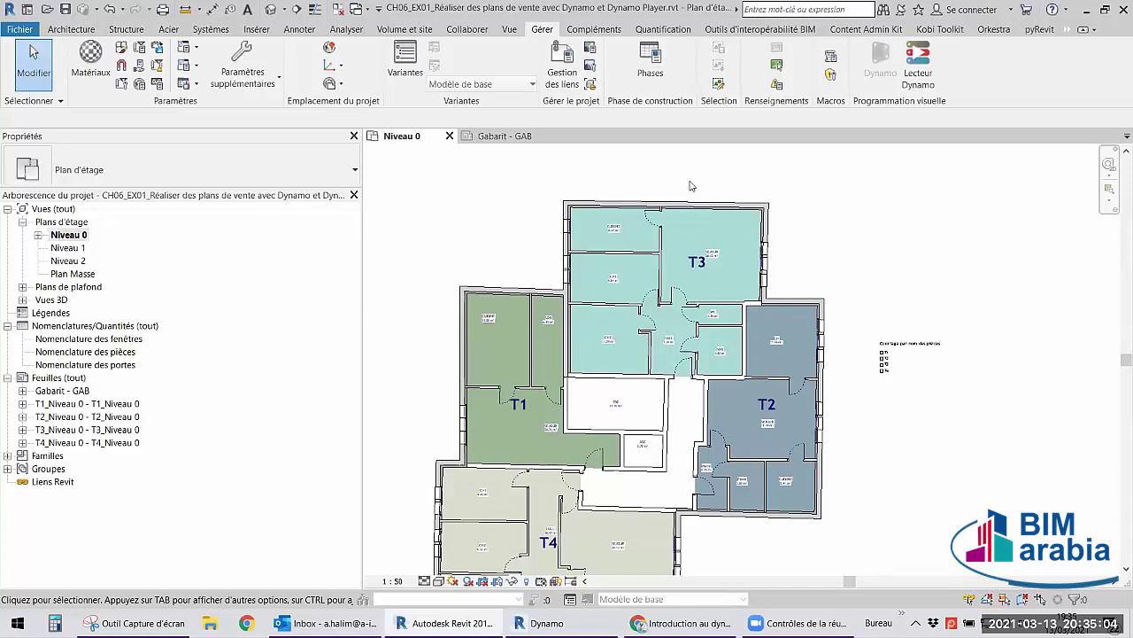
key(alt+Tab)
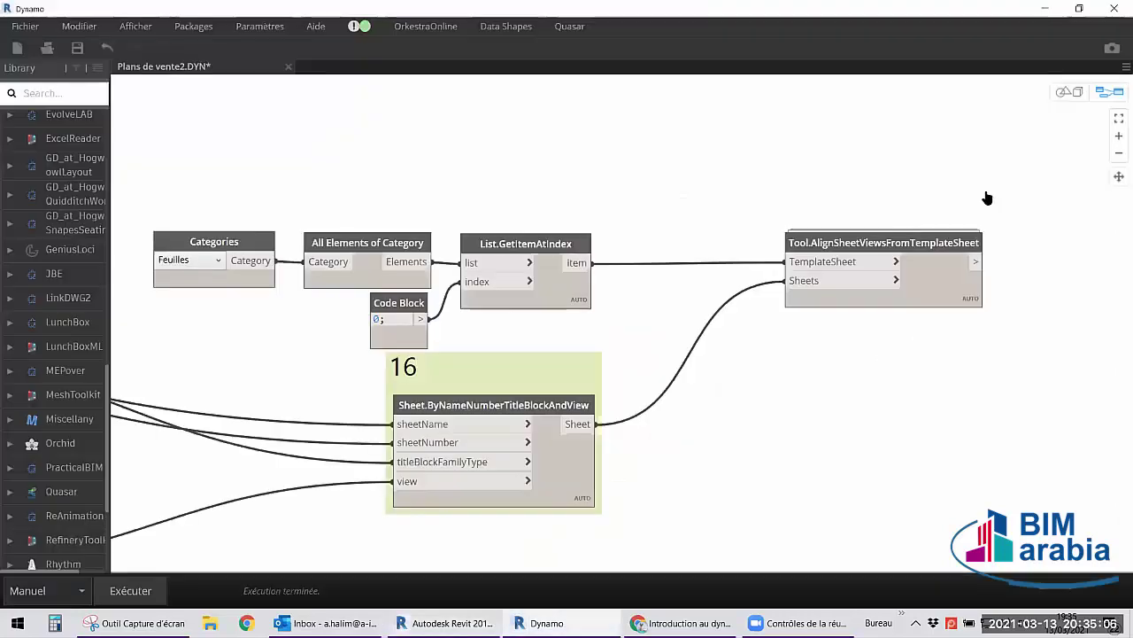
click(1114, 8)
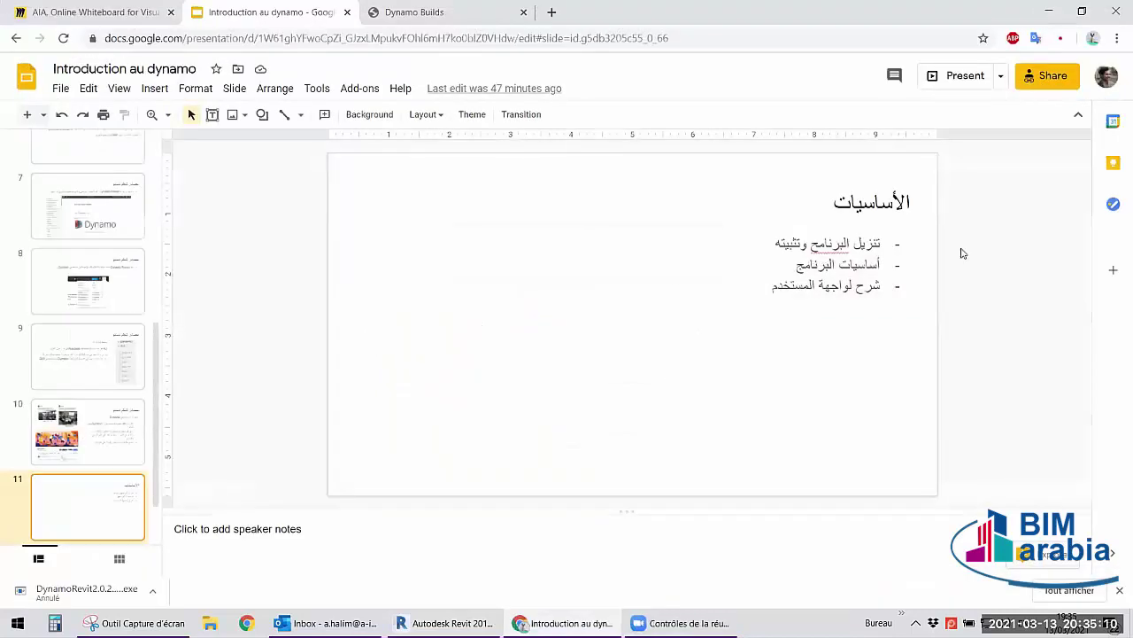
Switch back to Revit's Niveau 0 floor plan showing apartments T1–T4.
key(alt+Tab)
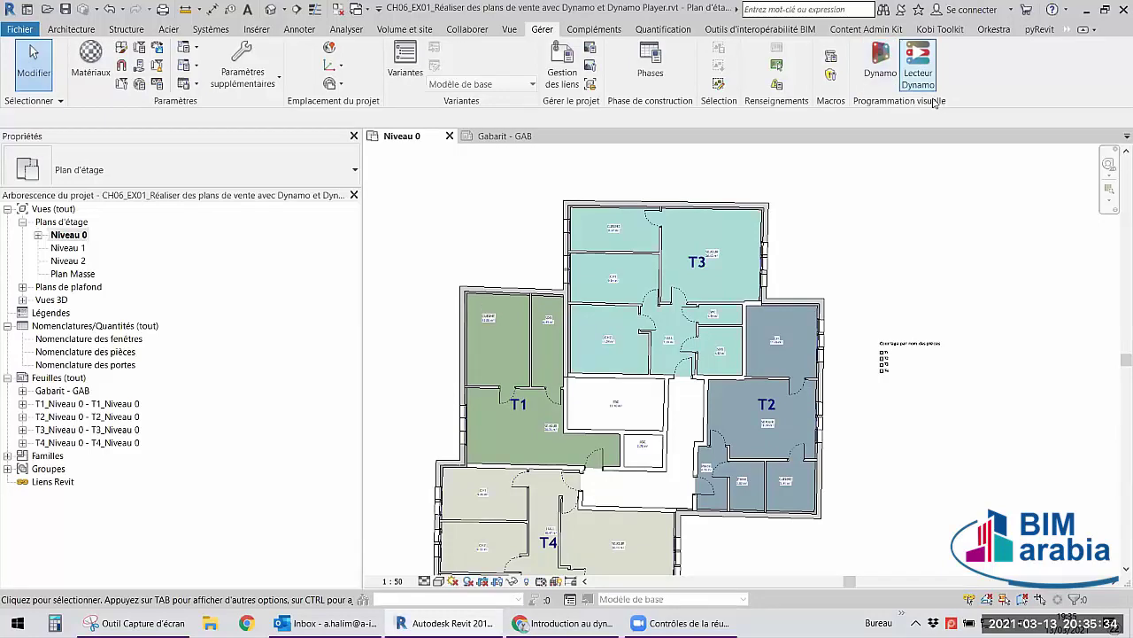
click(922, 81)
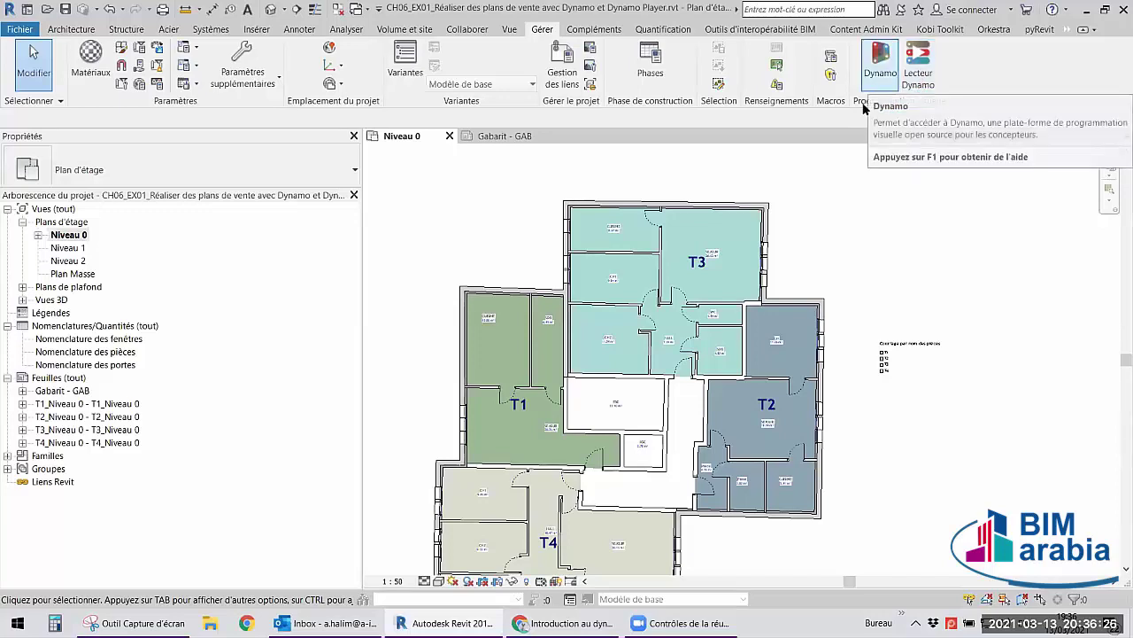
Launch Dynamo from Revit's Gérer tab, then briefly search the Windows Start menu and dismiss it.
click(881, 69)
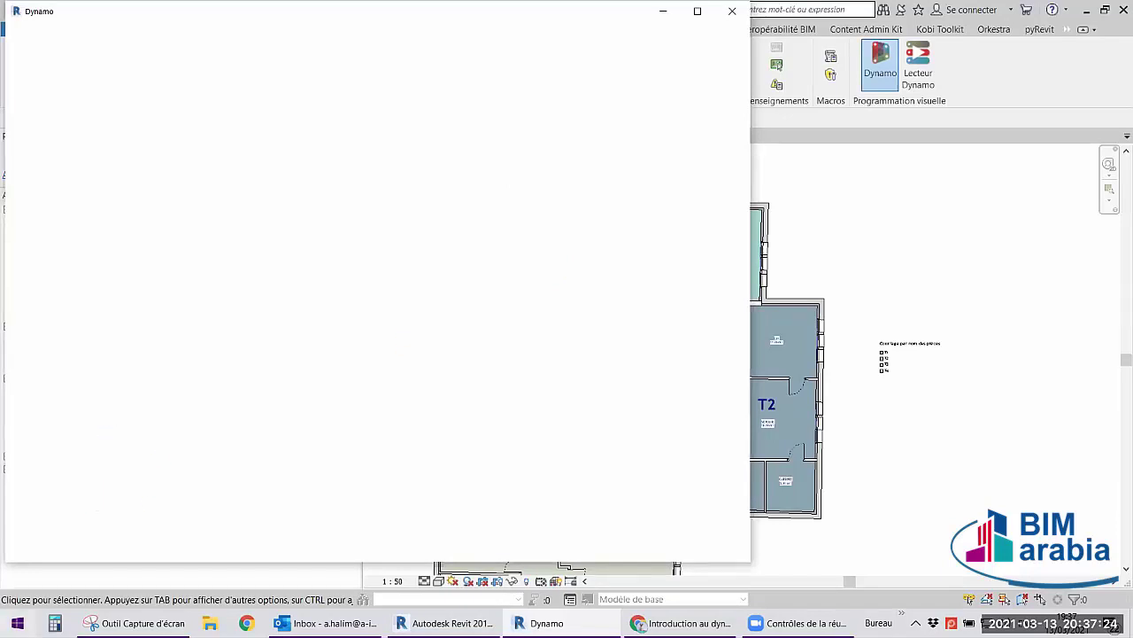
key(super)
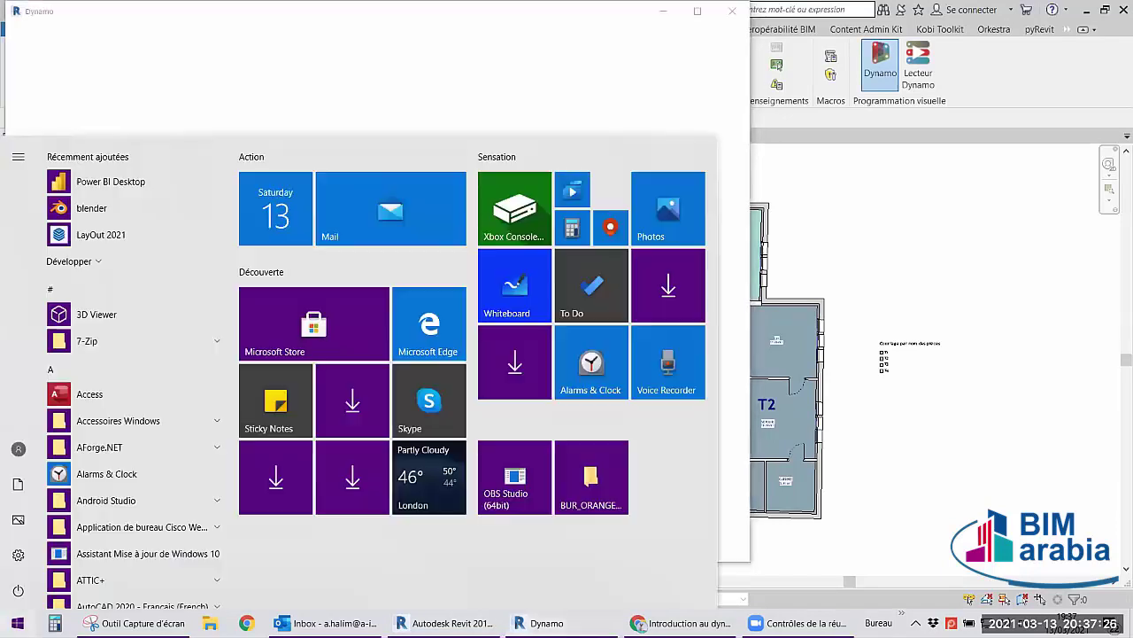
key(Escape)
text(fo)
key(Escape)
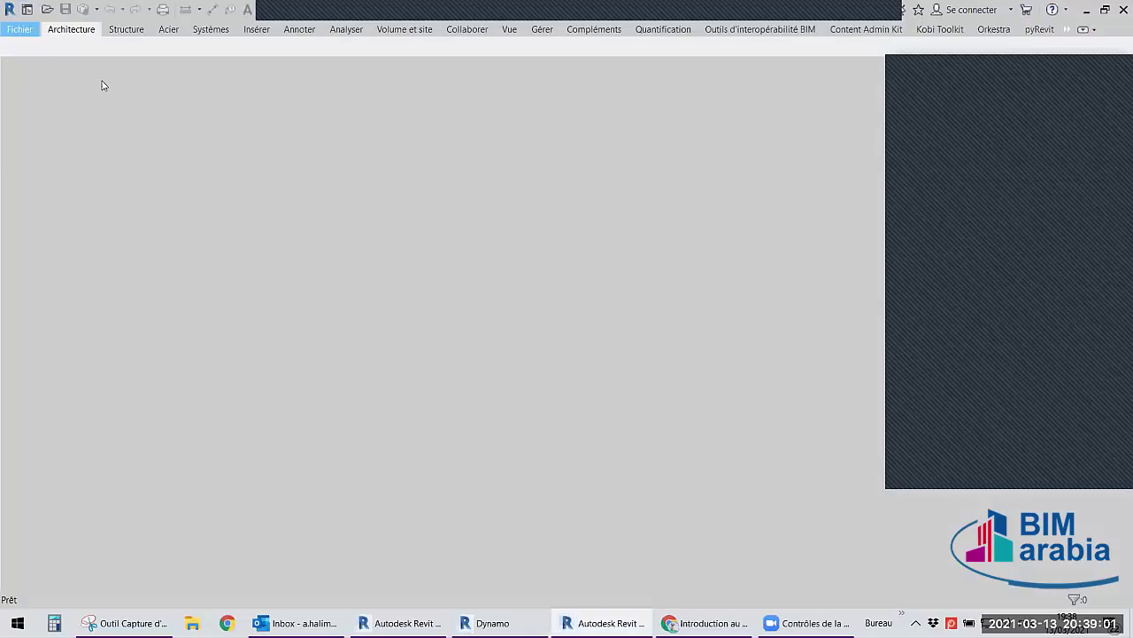
Start a new Revit project with Ctrl+N and list the available template files.
key(alt+f)
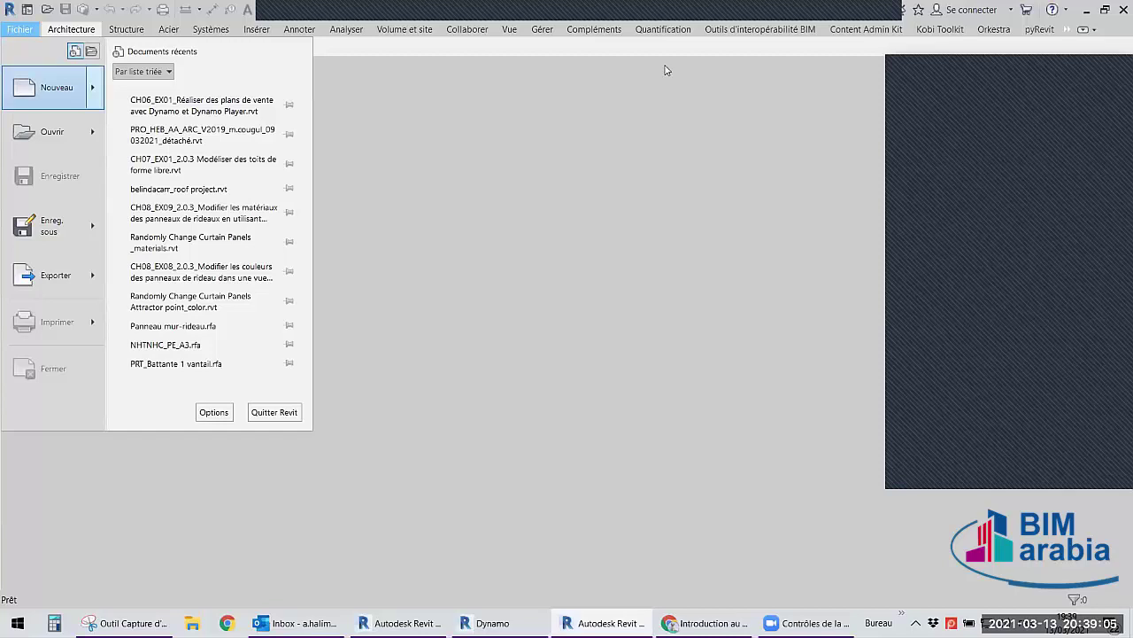
key(ctrl+n)
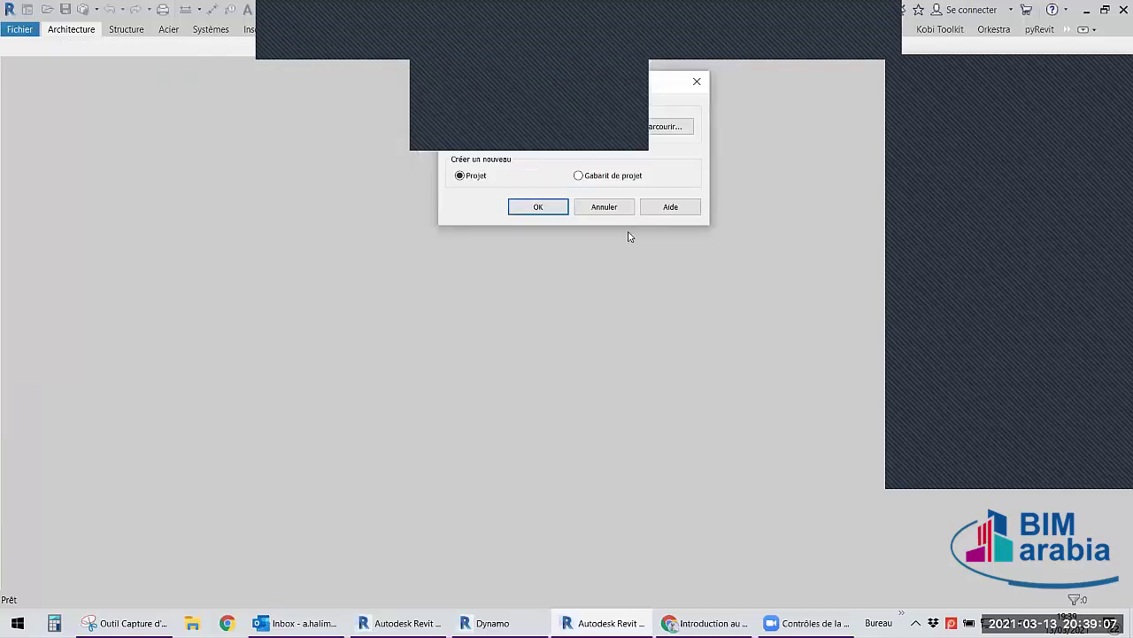
click(624, 230)
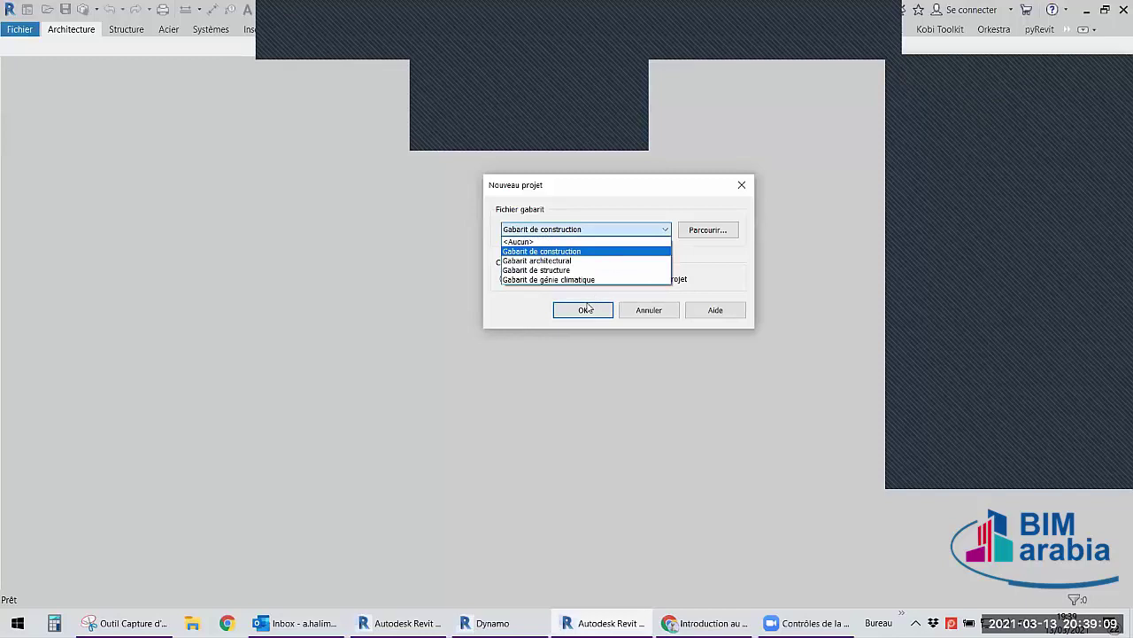
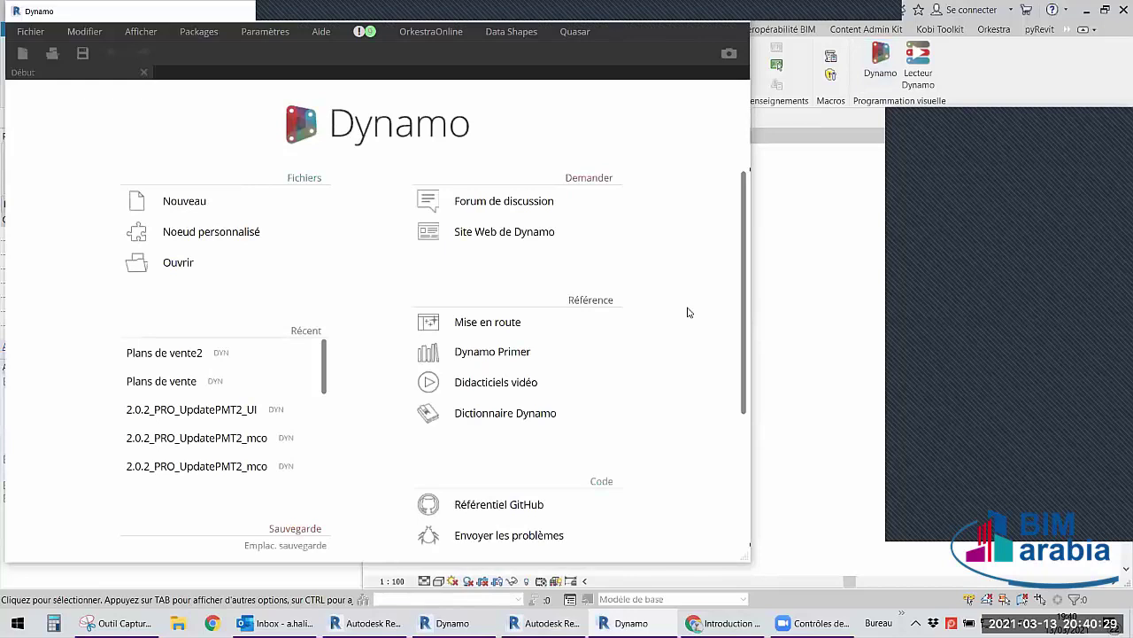
Start a new blank Dynamo graph workspace from the start page.
click(272, 200)
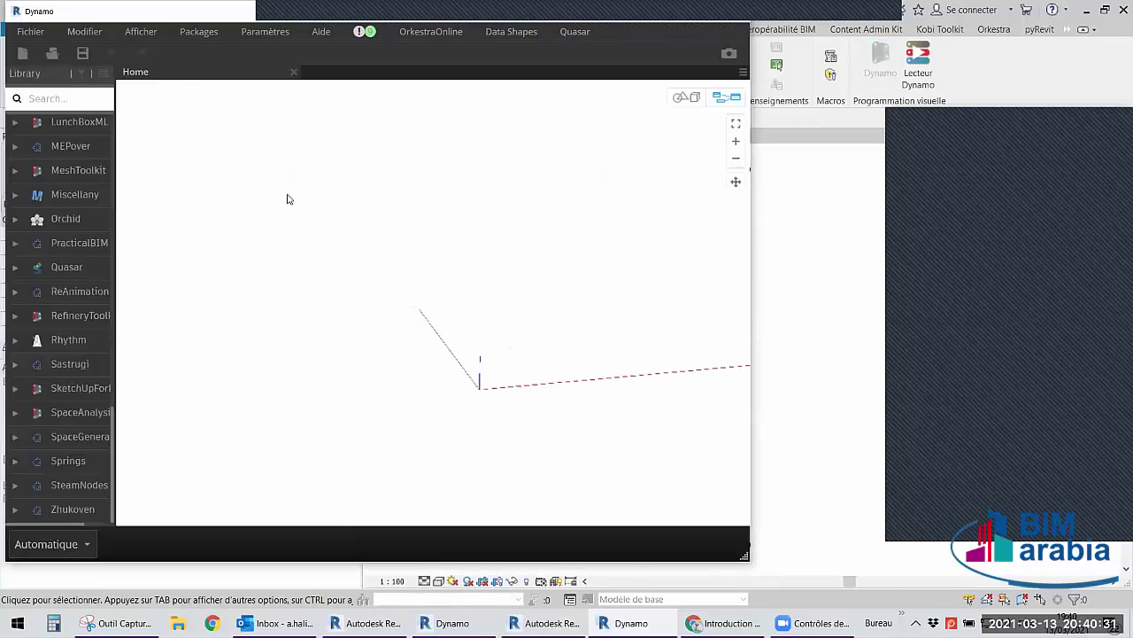
double_click(212, 13)
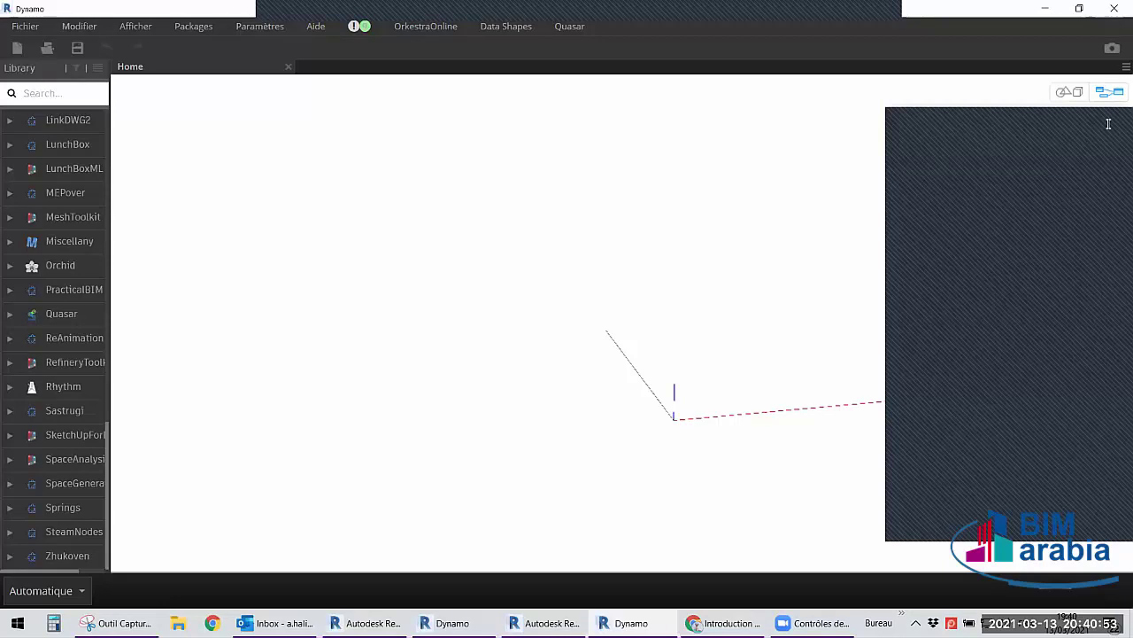
click(961, 447)
click(1105, 125)
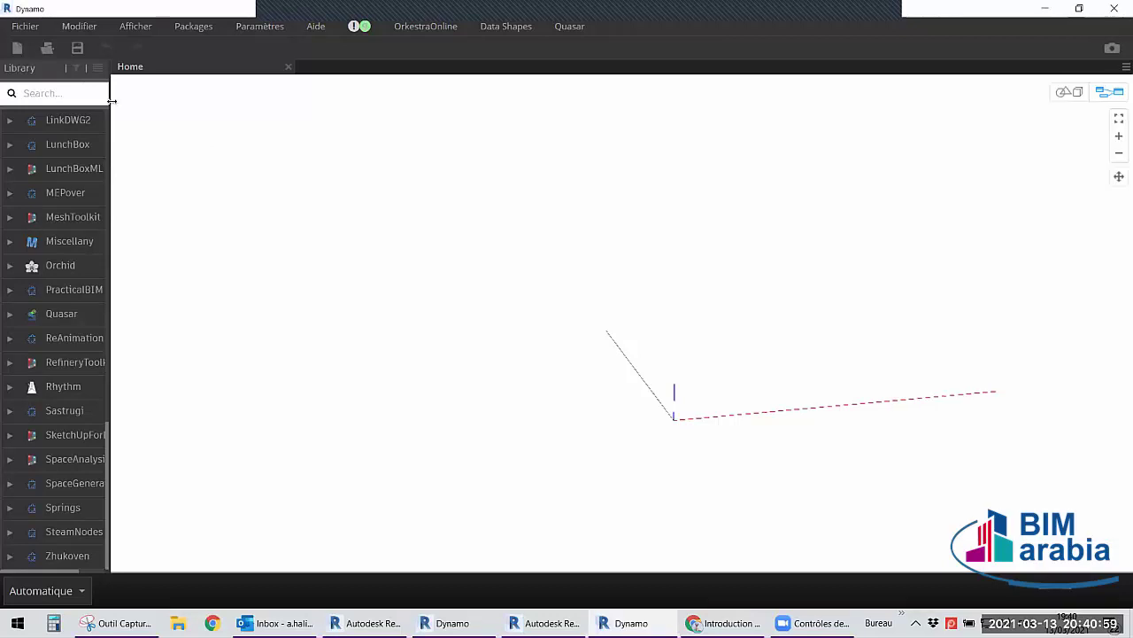
Widen the library panel and restore Dynamo to a smaller window over Revit.
drag(112, 101, 254, 111)
scroll(147, 249, up, 5)
scroll(146, 244, up, 5)
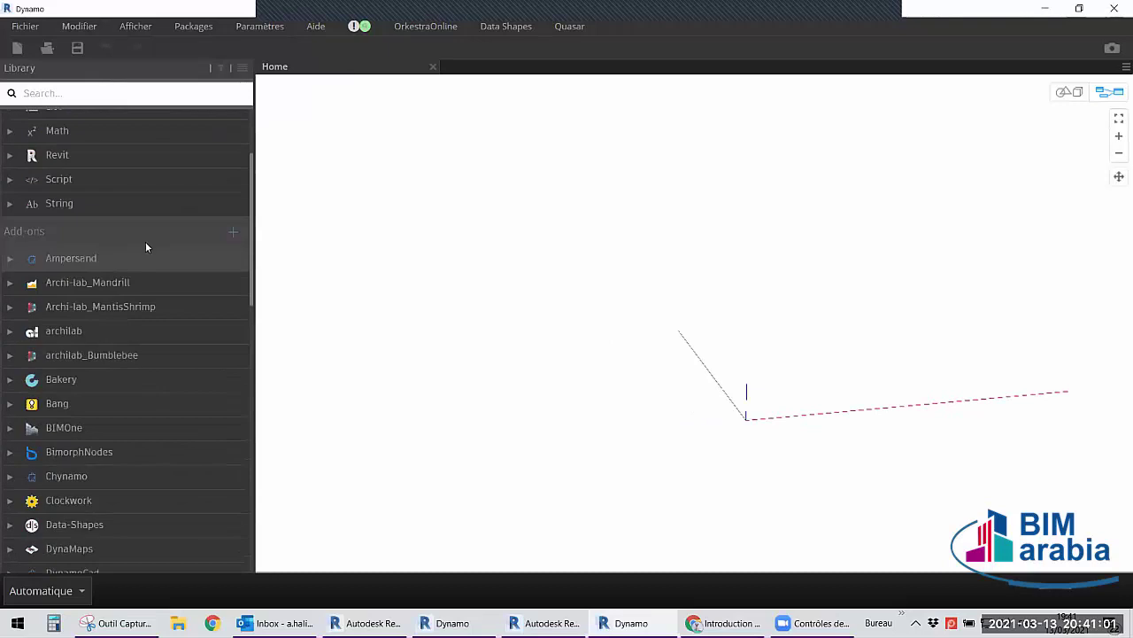
scroll(145, 242, up, 3)
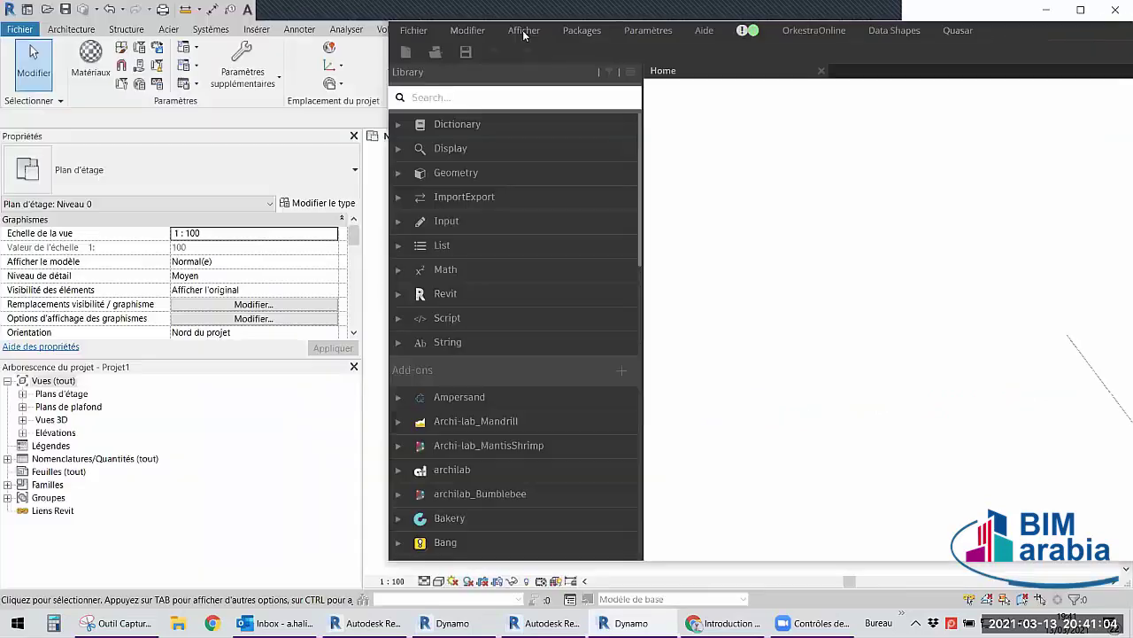
mouse_move(625, 10)
mouse_down()
mouse_move(531, 33)
mouse_move(505, 276)
mouse_up()
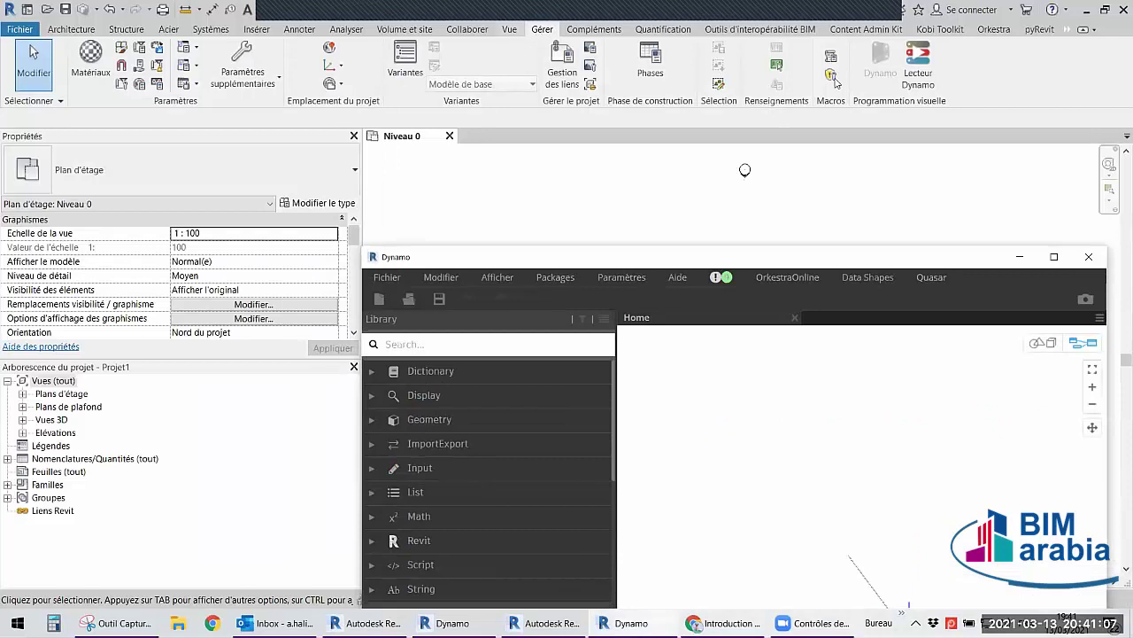
Toggle the Dynamo window between restored and maximized, finishing maximized in front of Revit.
double_click(874, 253)
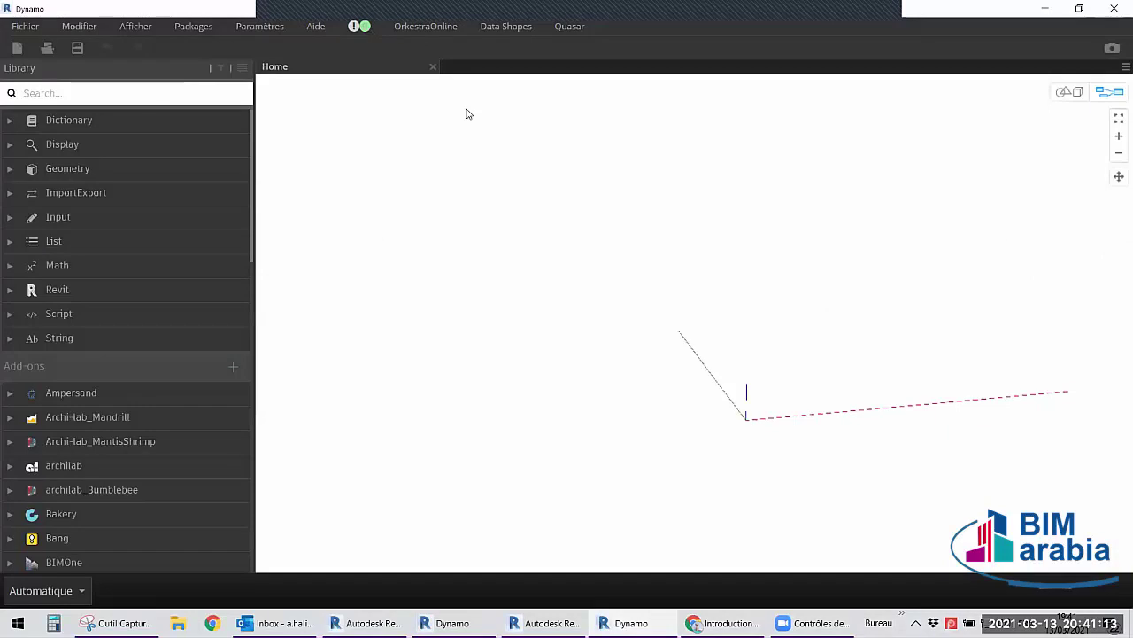
key(super+Down)
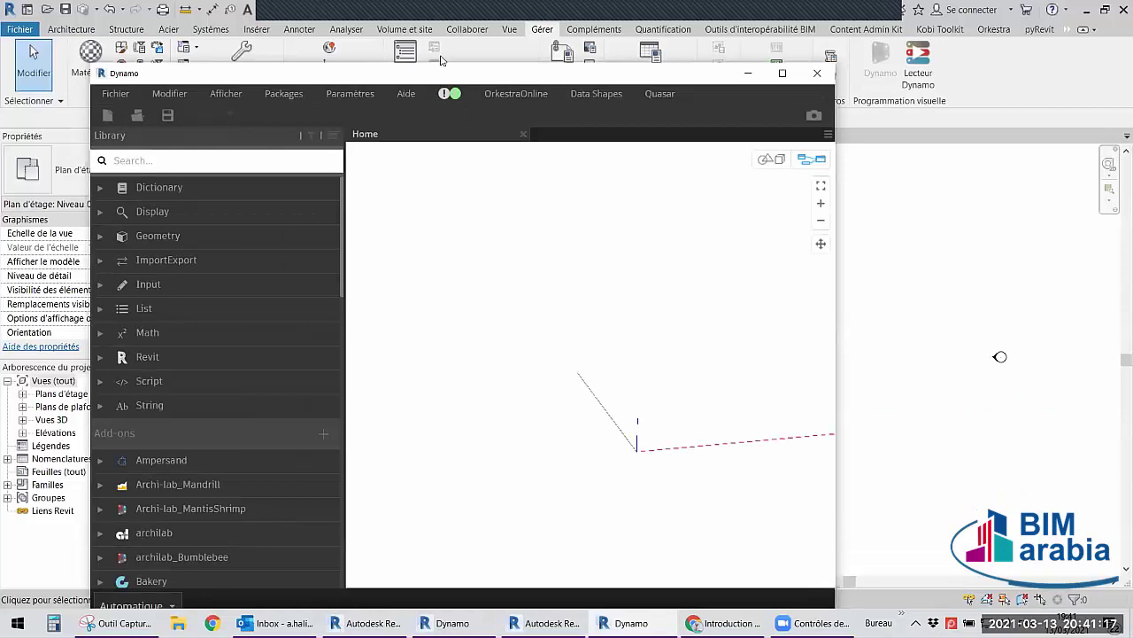
drag(661, 74, 952, 200)
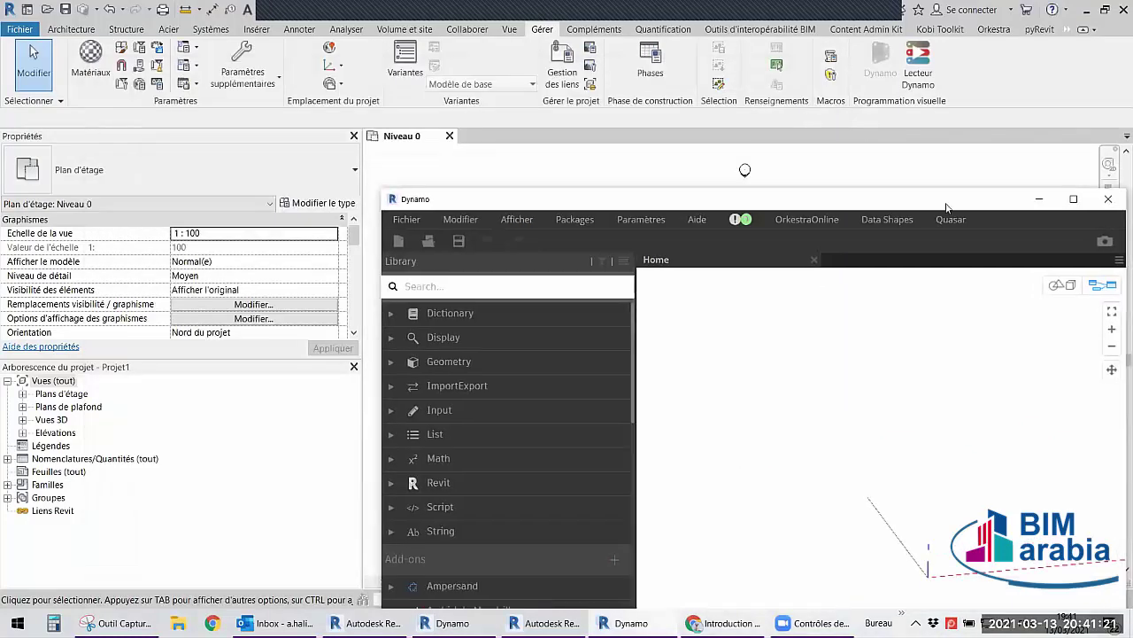
double_click(876, 200)
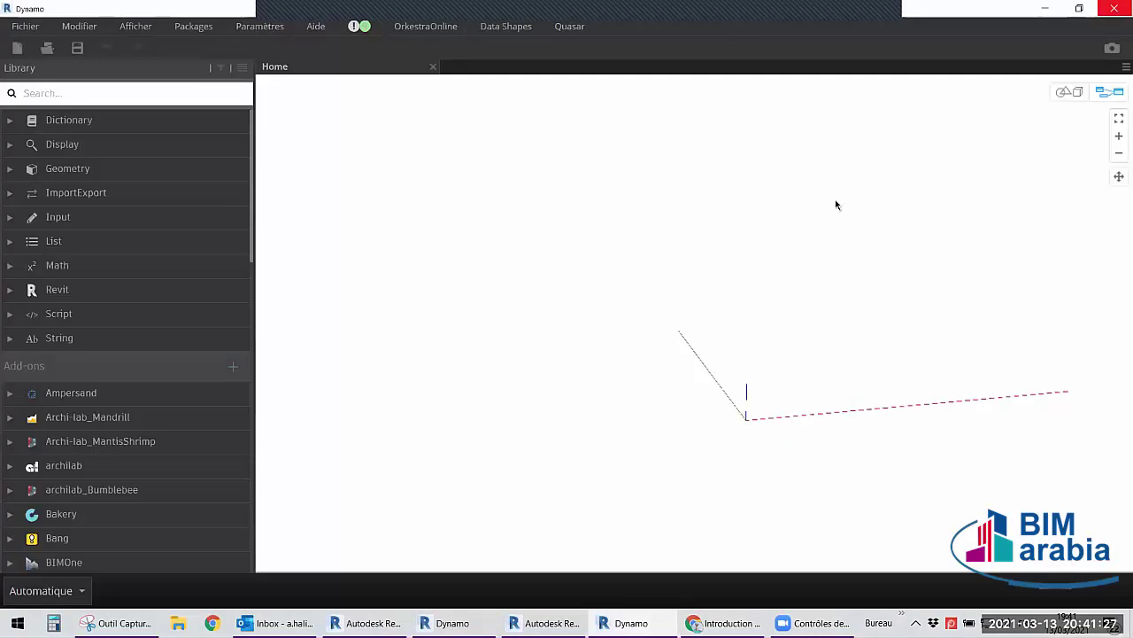
double_click(857, 41)
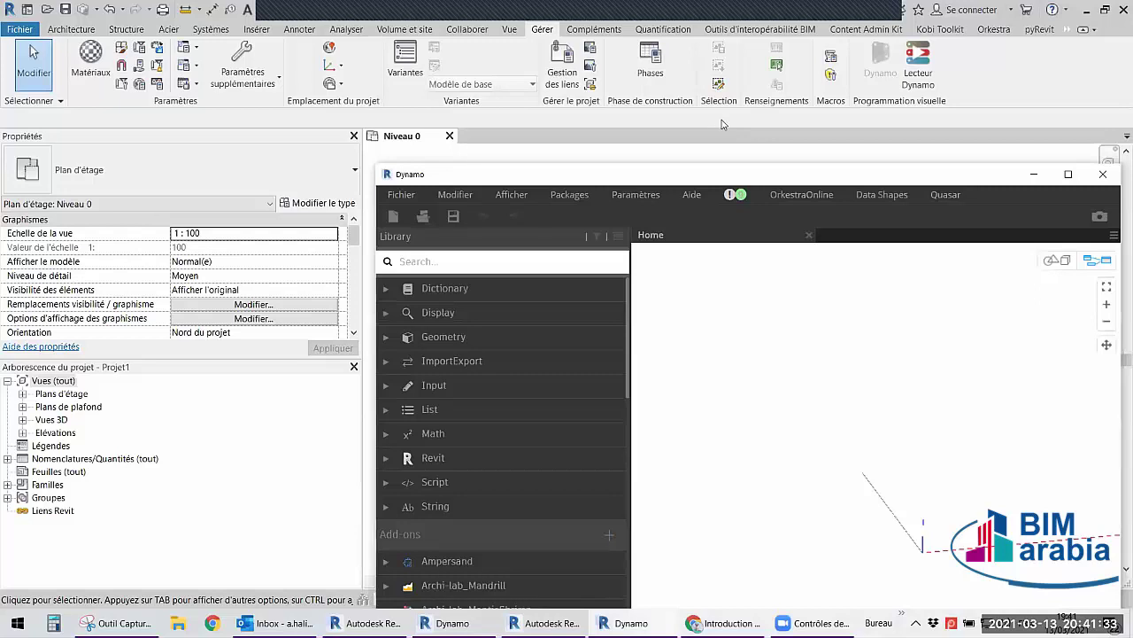
double_click(760, 173)
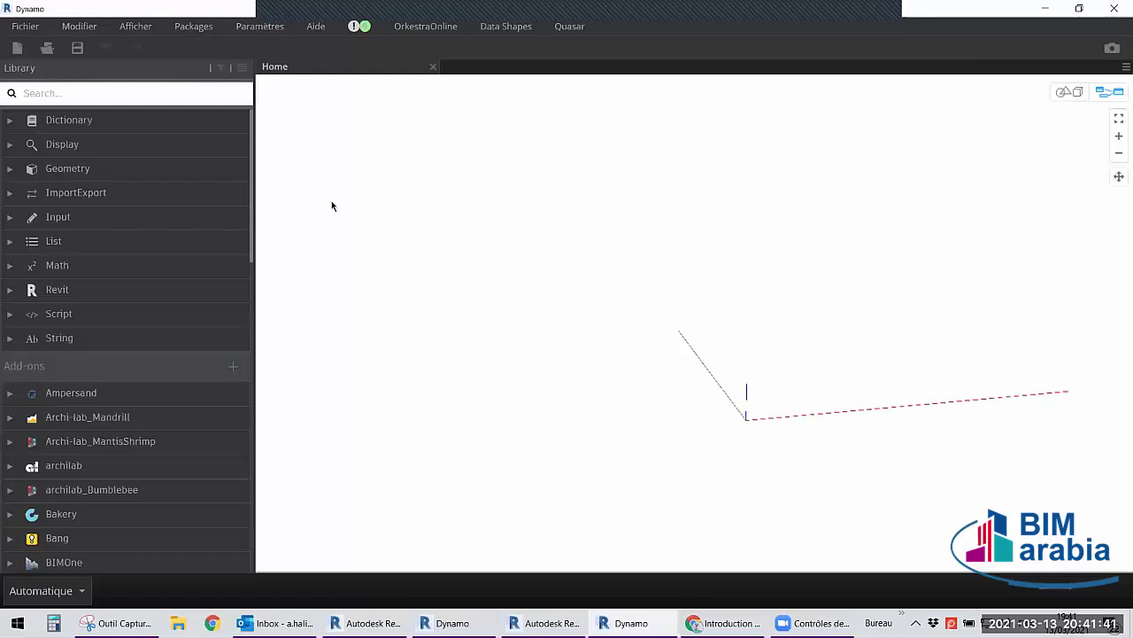
Browse the Fichier, Modifier, Packages, Paramètres and Aide menus.
click(24, 26)
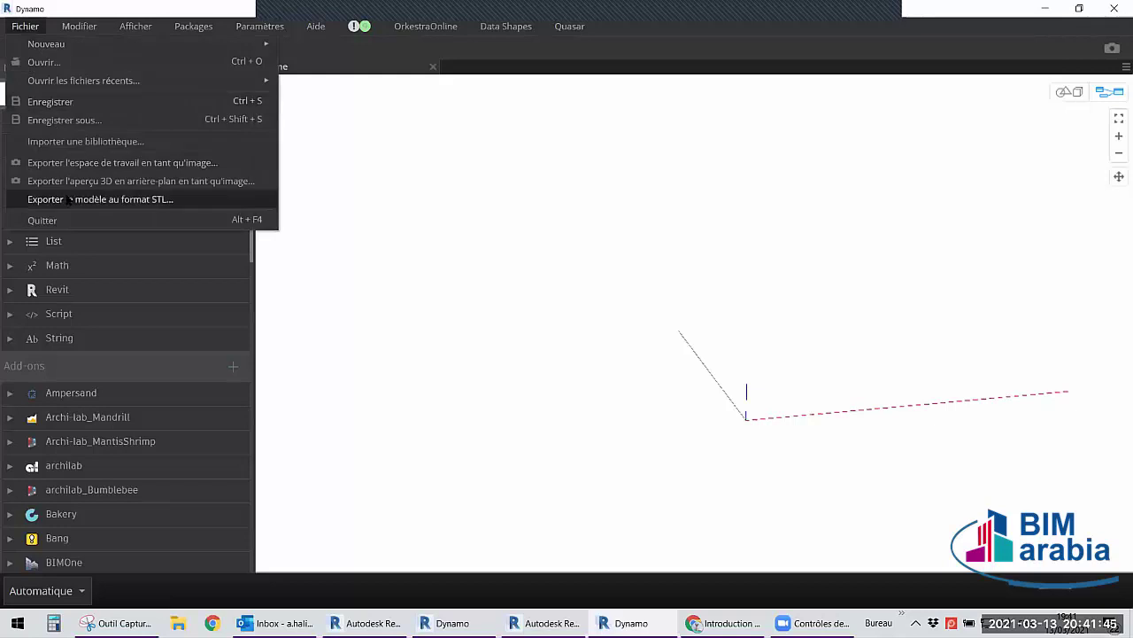
key(Escape)
click(65, 28)
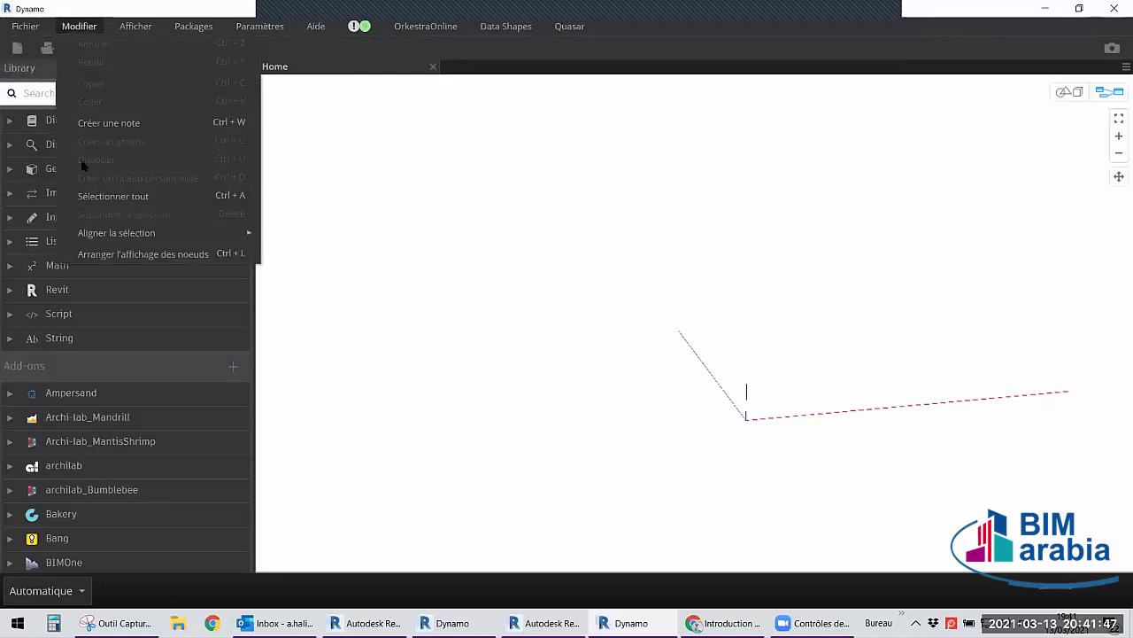
key(Escape)
click(26, 26)
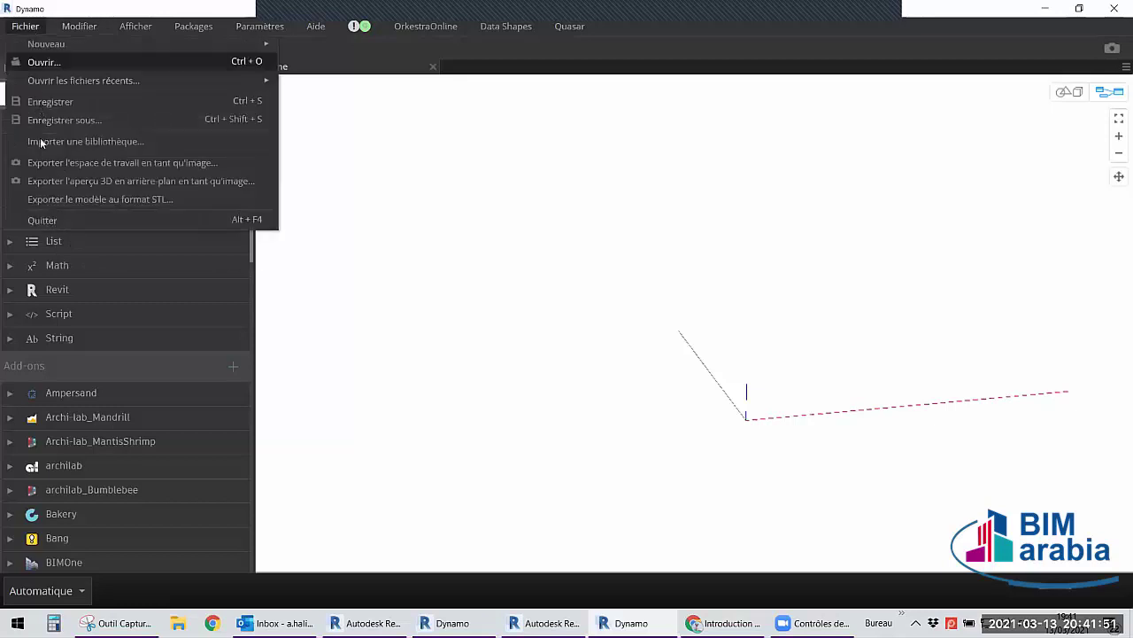
key(Escape)
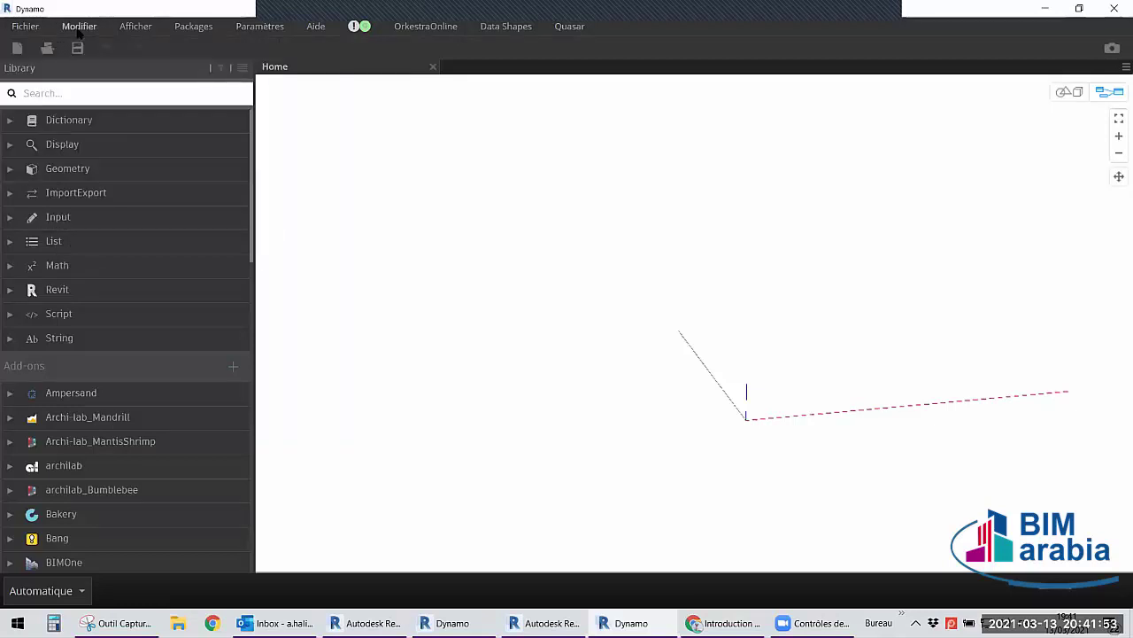
click(79, 26)
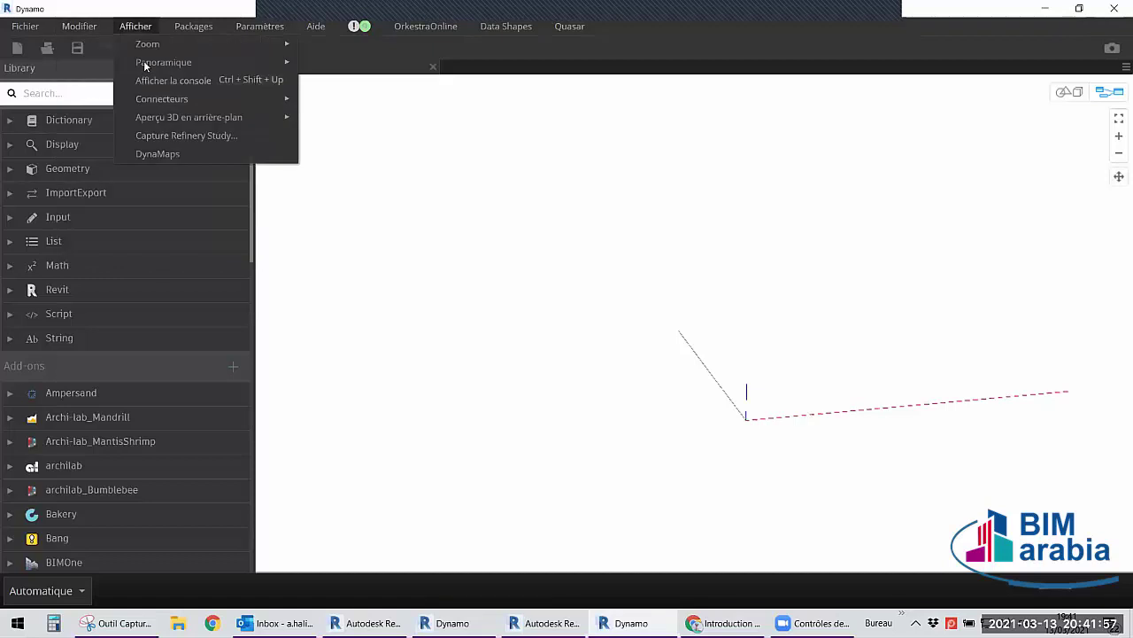
click(155, 26)
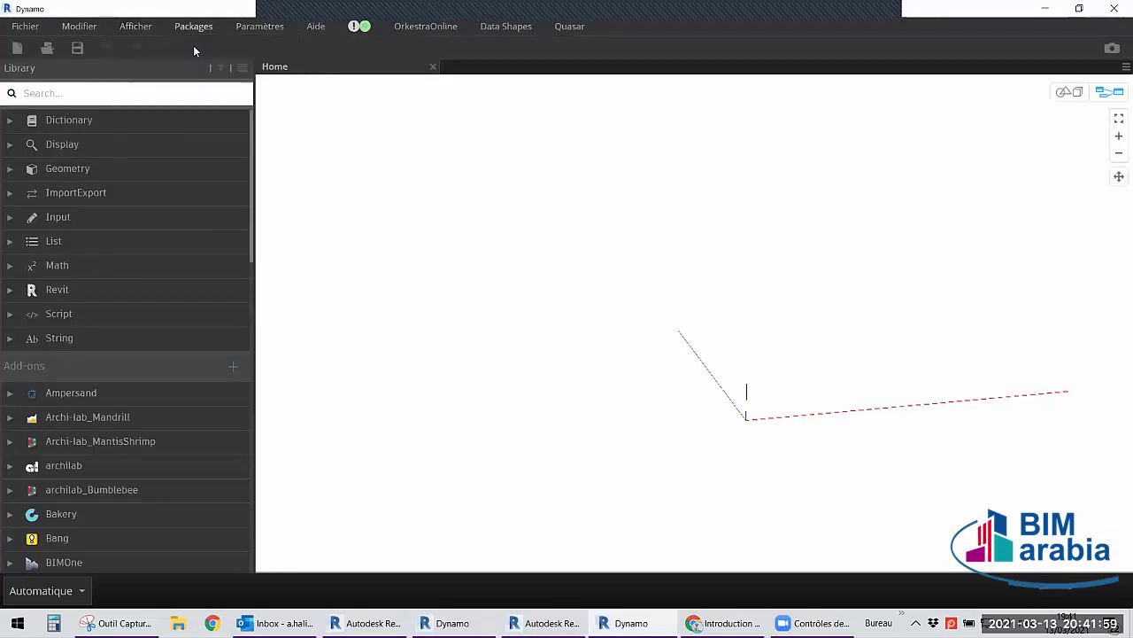
click(193, 29)
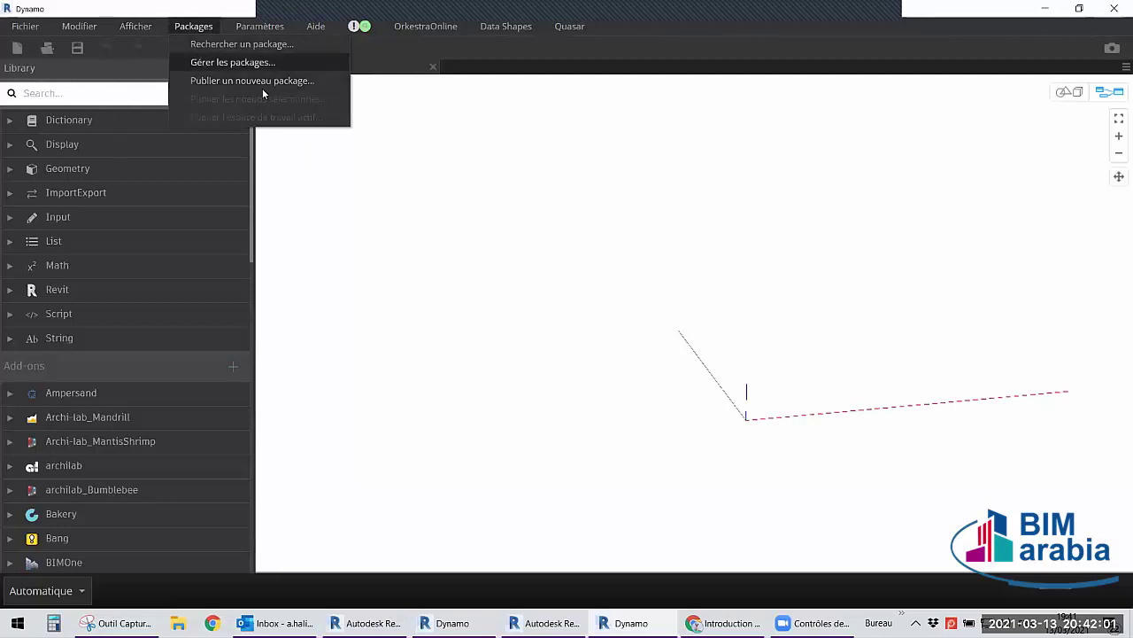
click(298, 242)
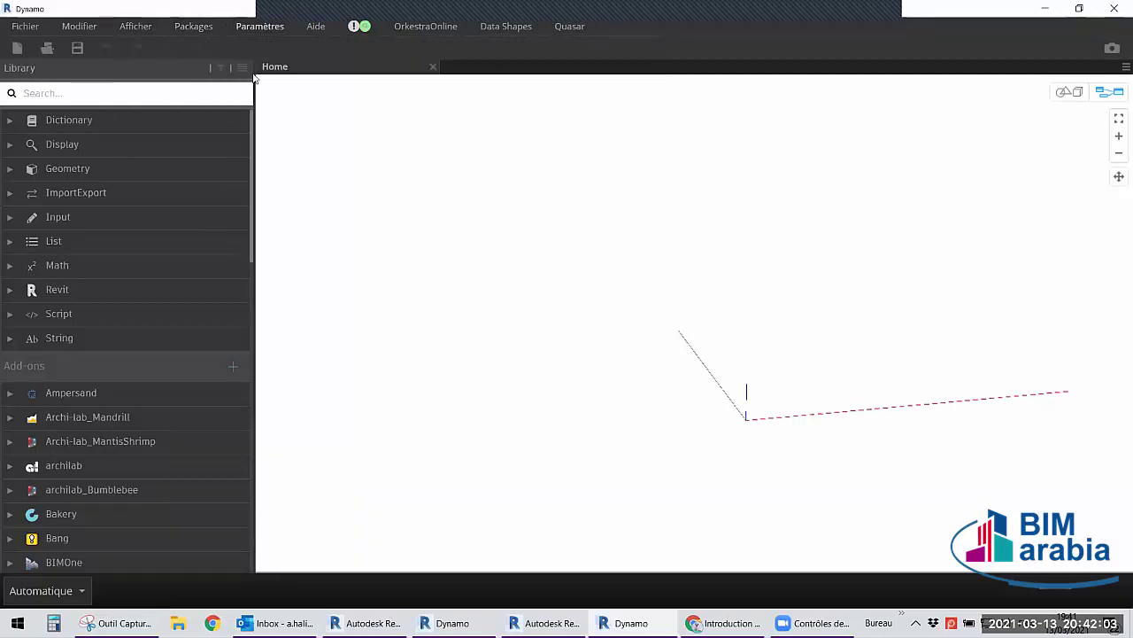
click(260, 28)
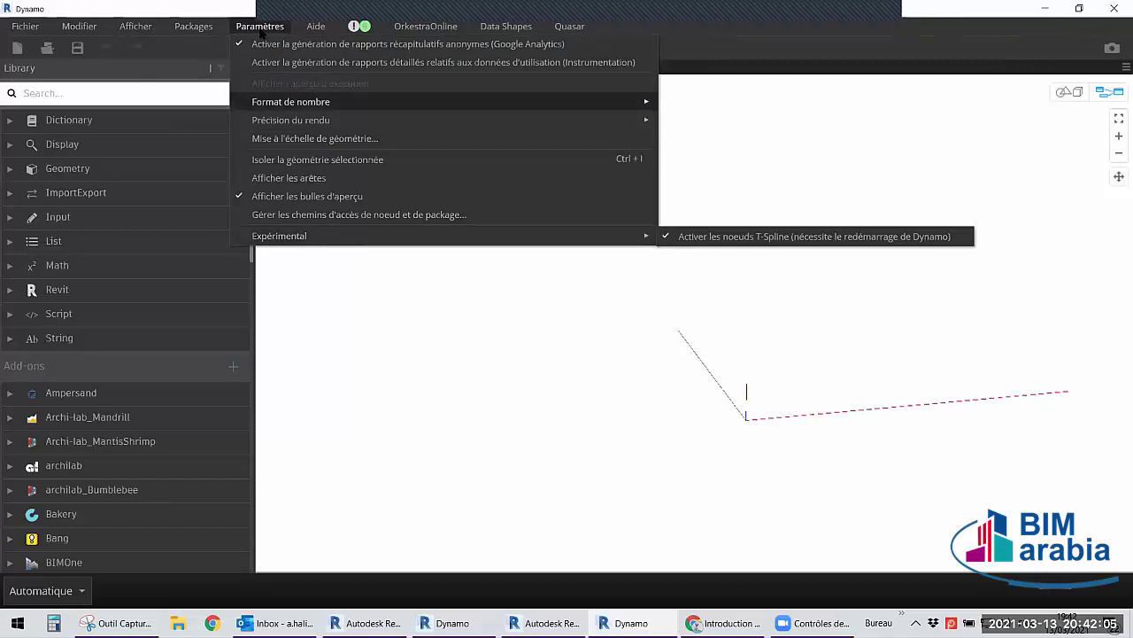
click(315, 28)
click(315, 28)
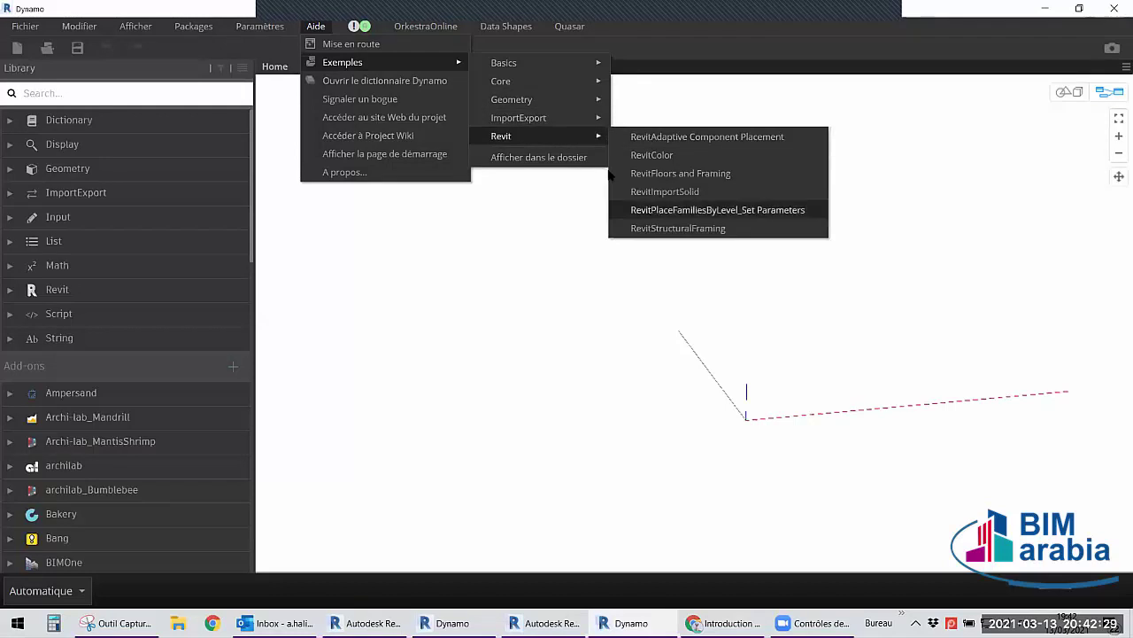
mouse_move(504, 63)
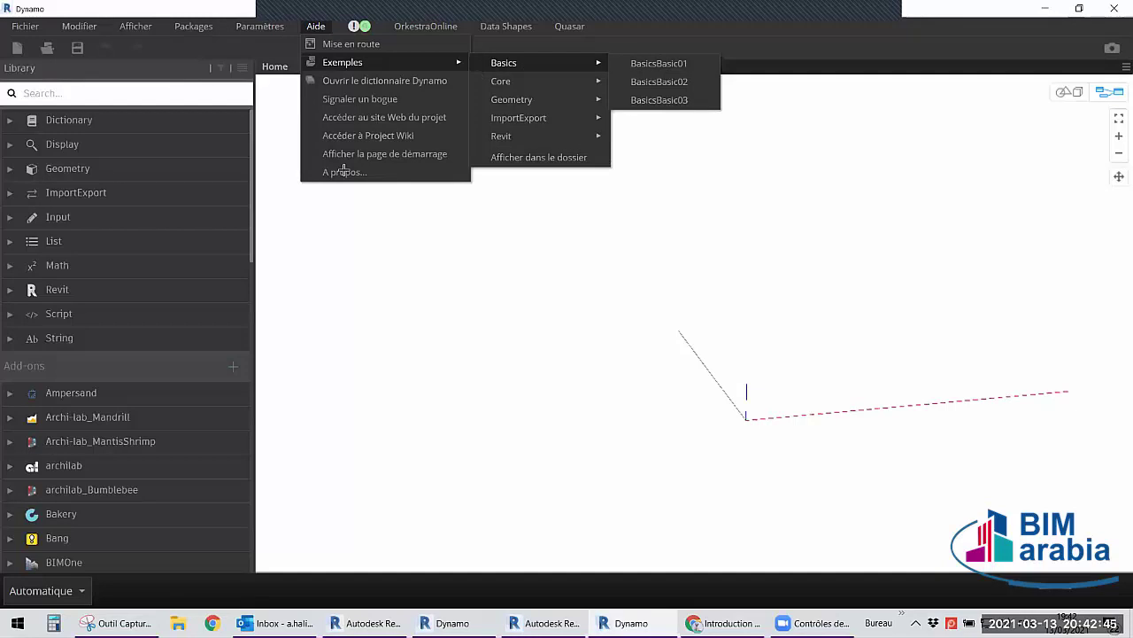
Launch the online Dynamo Dictionary via Aide > Ouvrir le dictionnaire Dynamo.
click(936, 164)
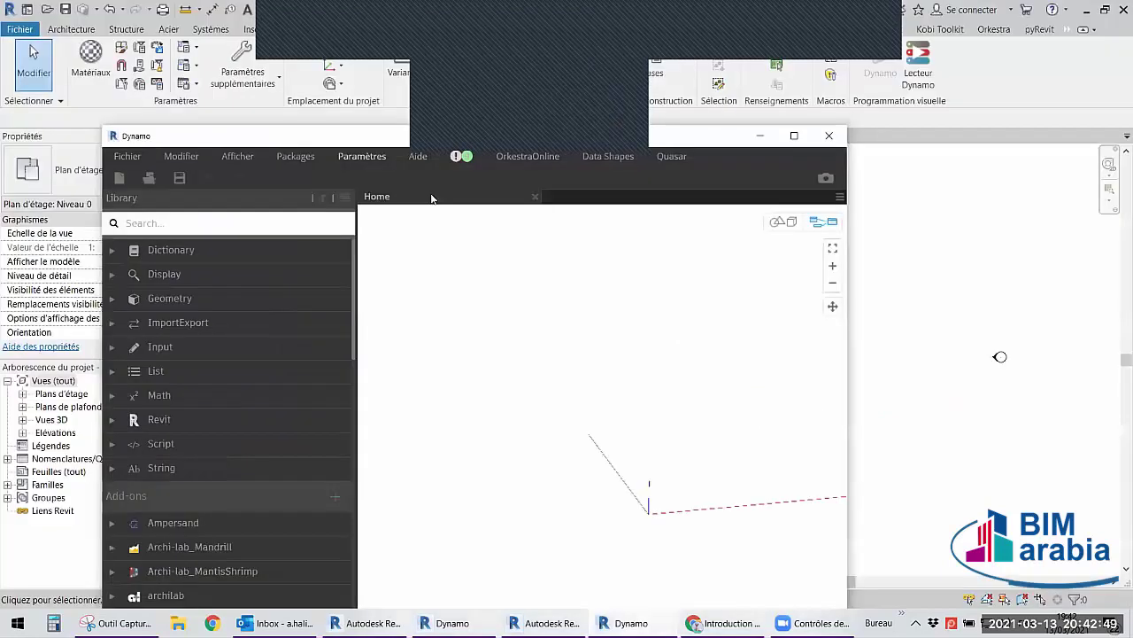
click(416, 156)
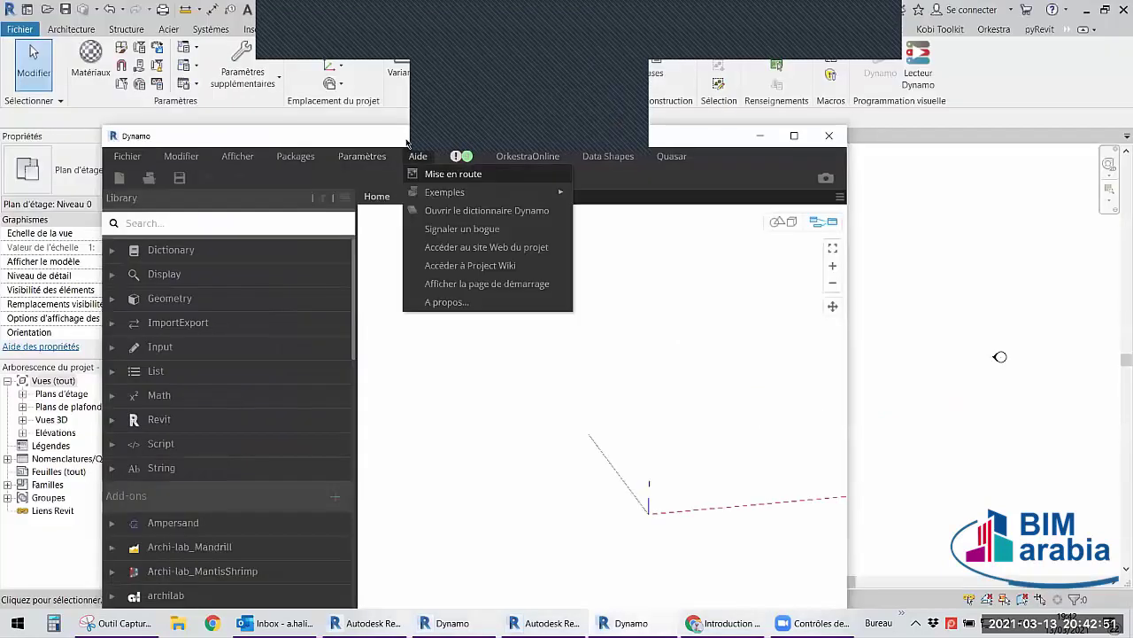
key(super+Up)
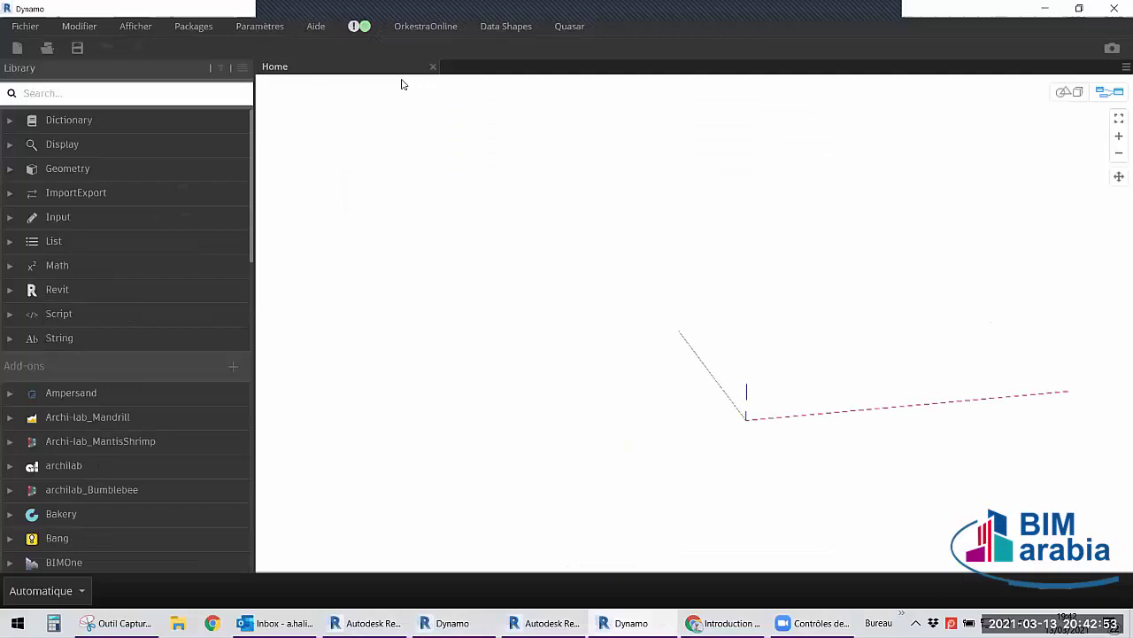
click(315, 26)
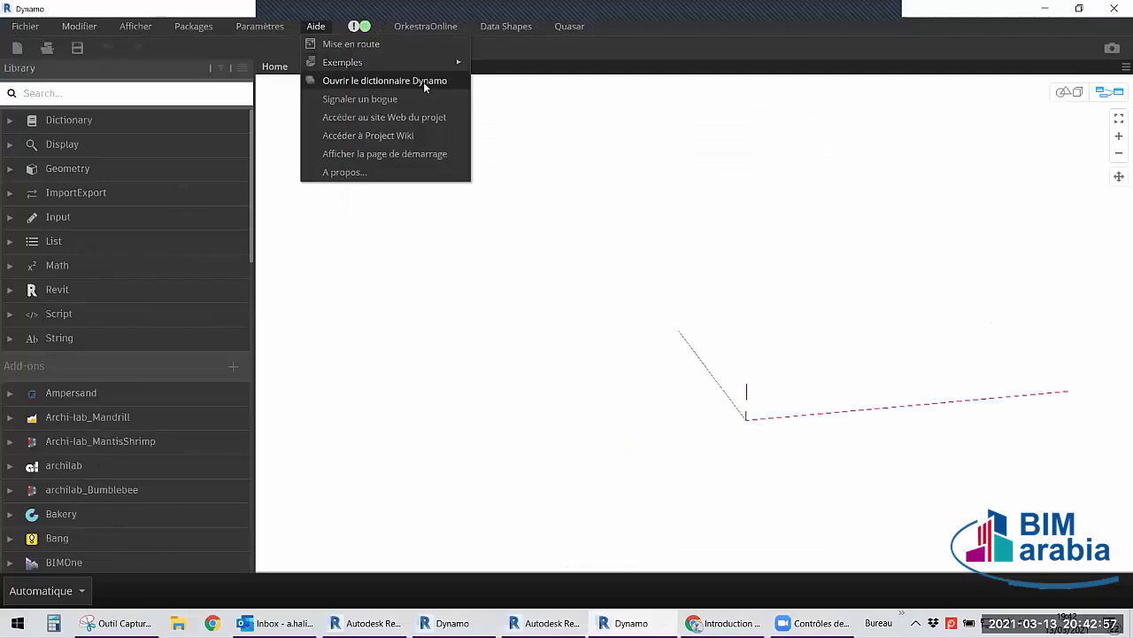
click(423, 81)
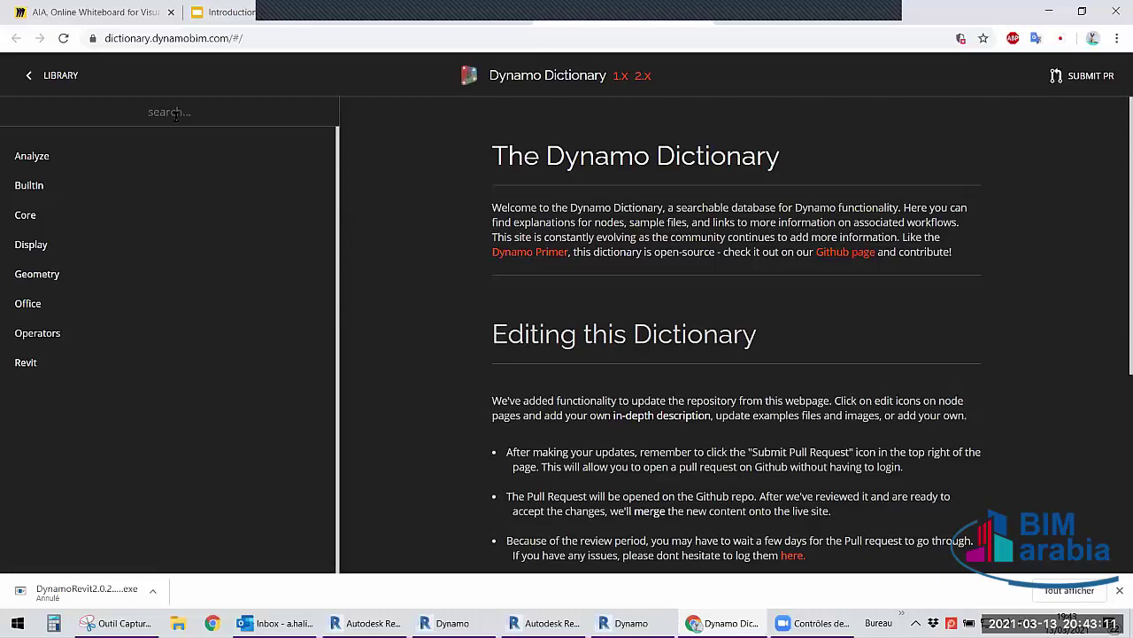
Search the Dynamo Dictionary for 'Categories'.
click(177, 115)
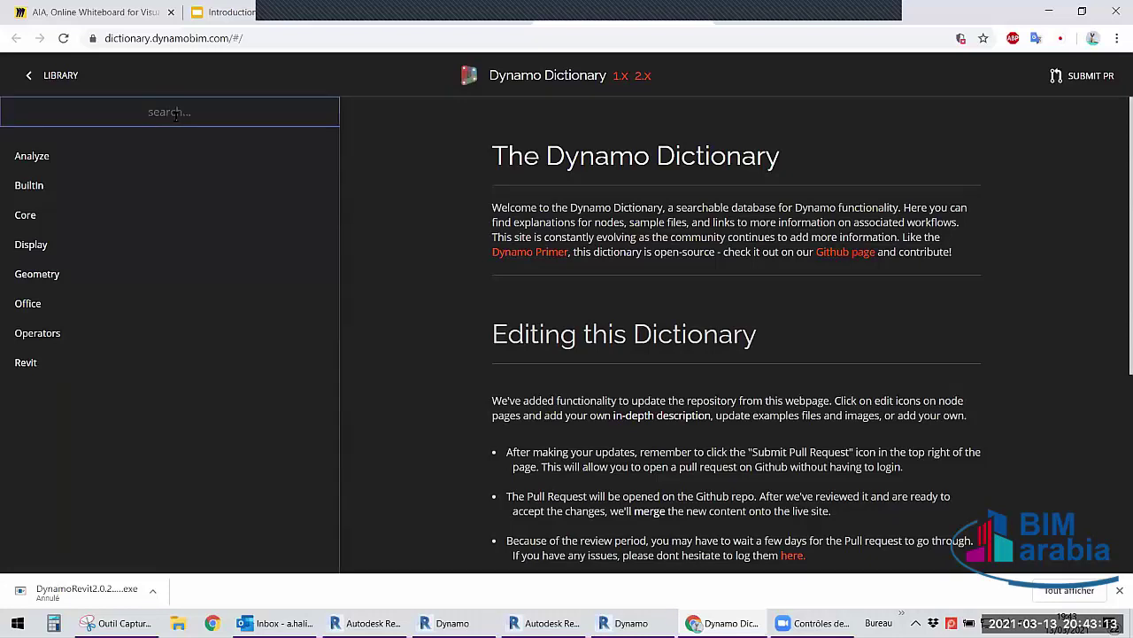
text(Cat)
text(egories)
key(Return)
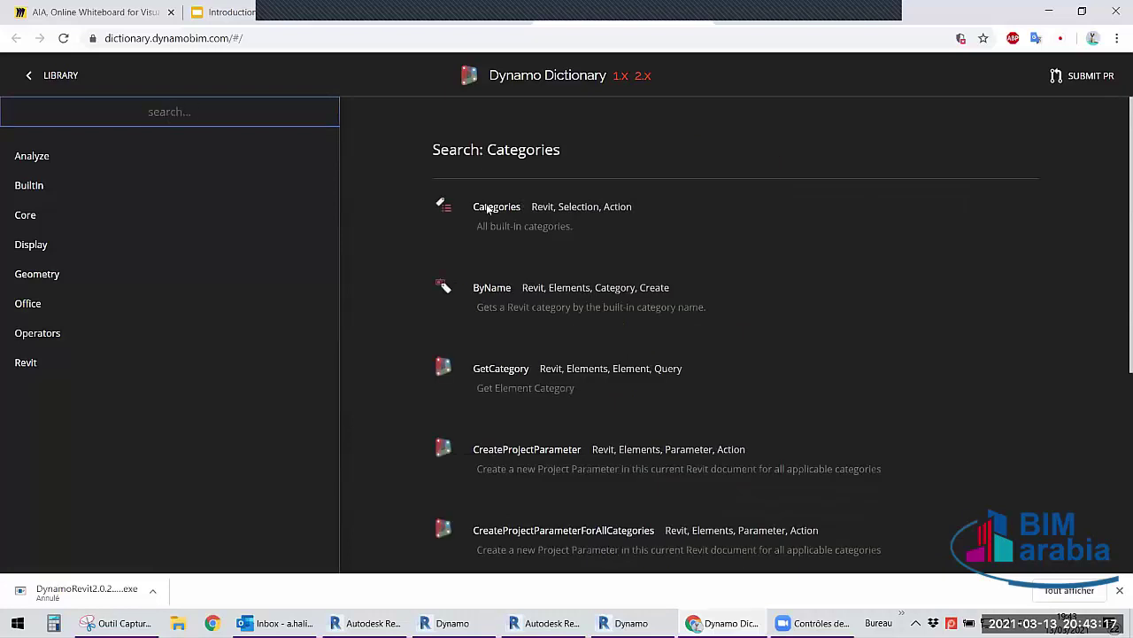
scroll(492, 237, down, 3)
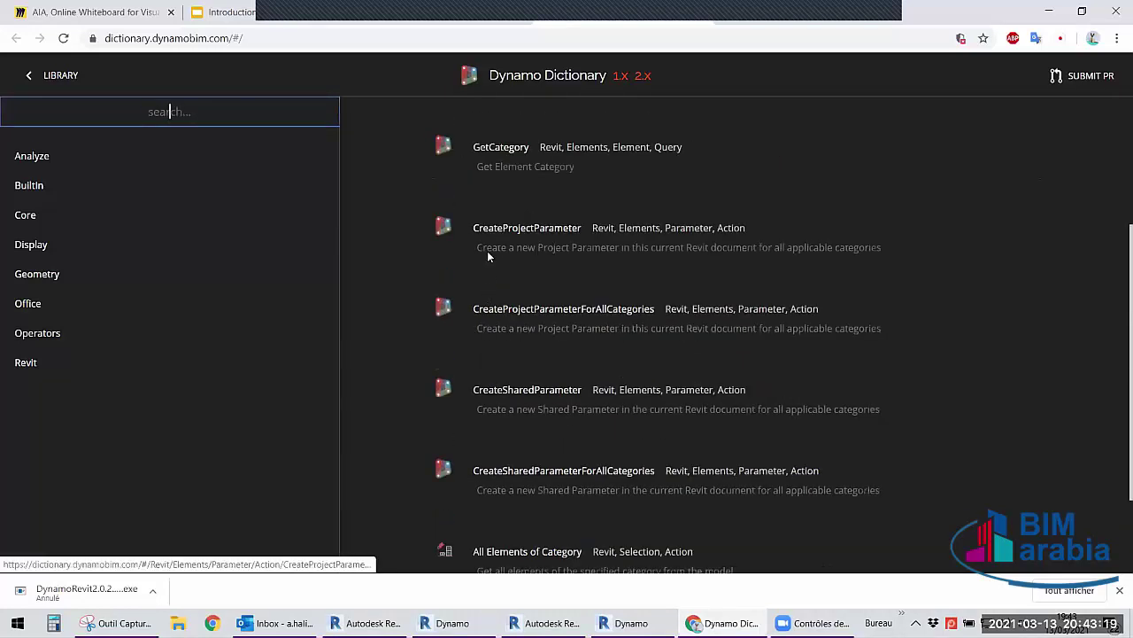
scroll(487, 230, down, 2)
scroll(486, 211, up, 5)
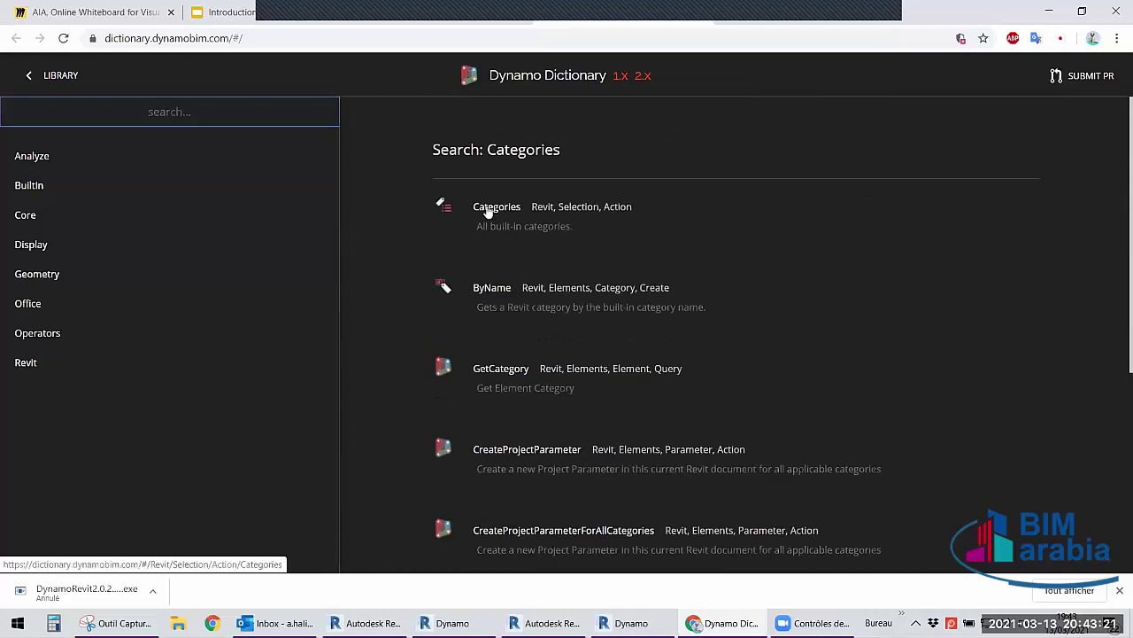
Open the Categories node page and download its Structural Columns example graph.
click(489, 209)
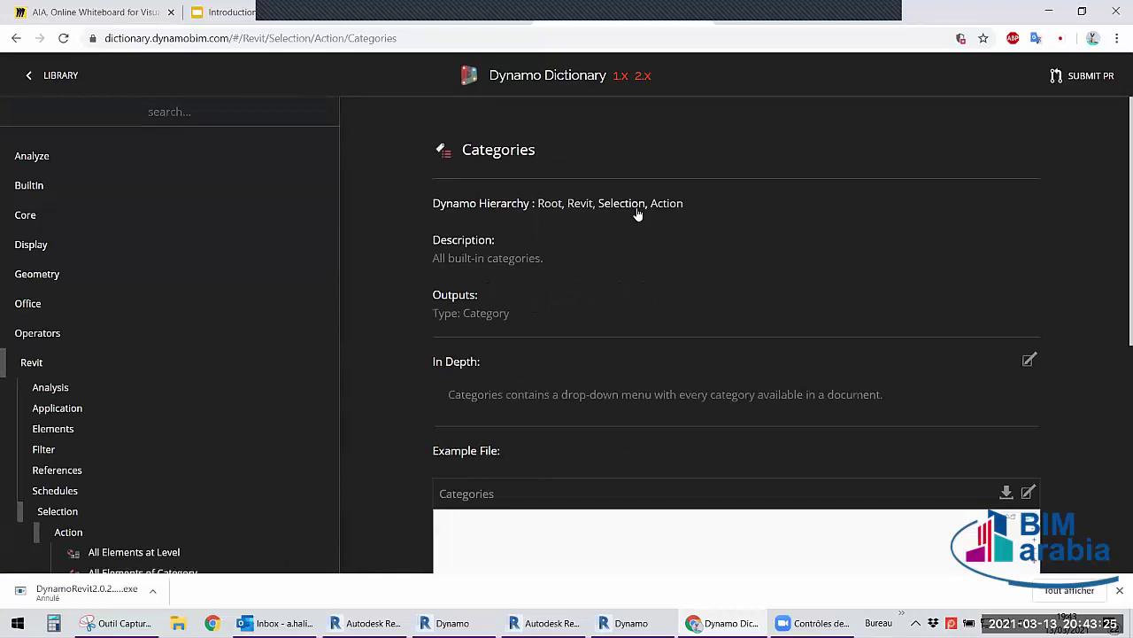
scroll(504, 221, down, 1)
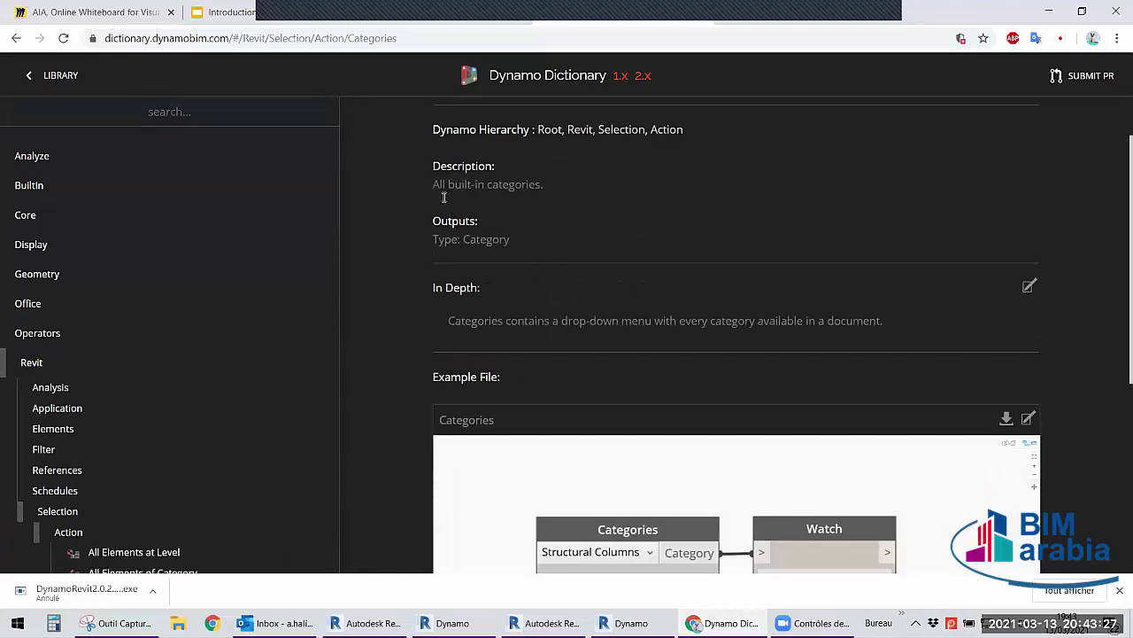
scroll(483, 235, up, 1)
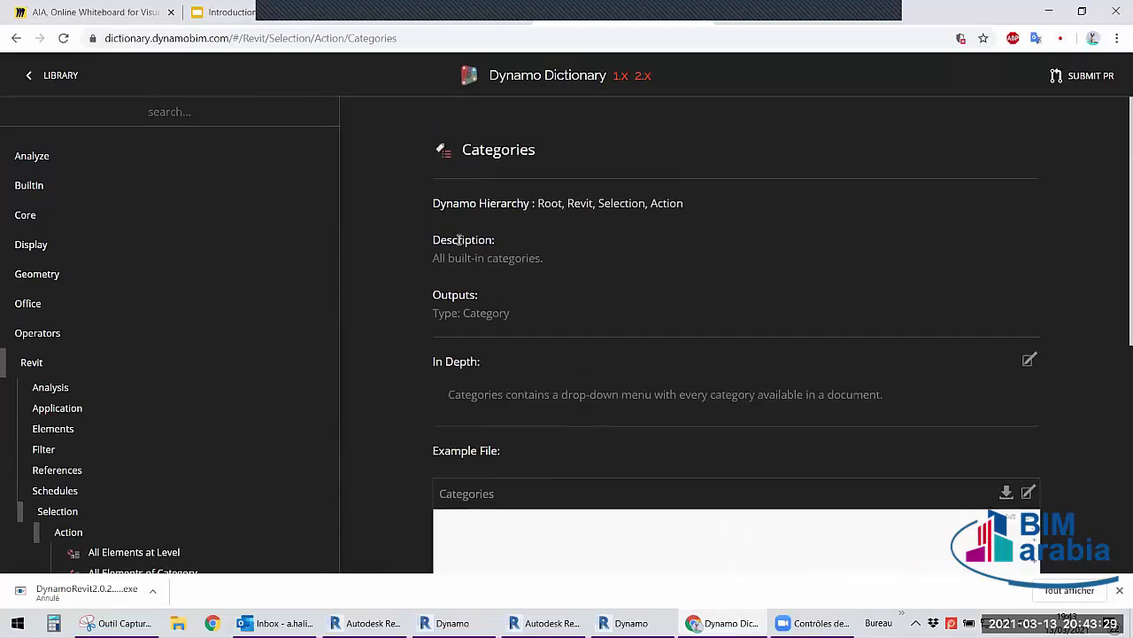
drag(432, 257, 529, 262)
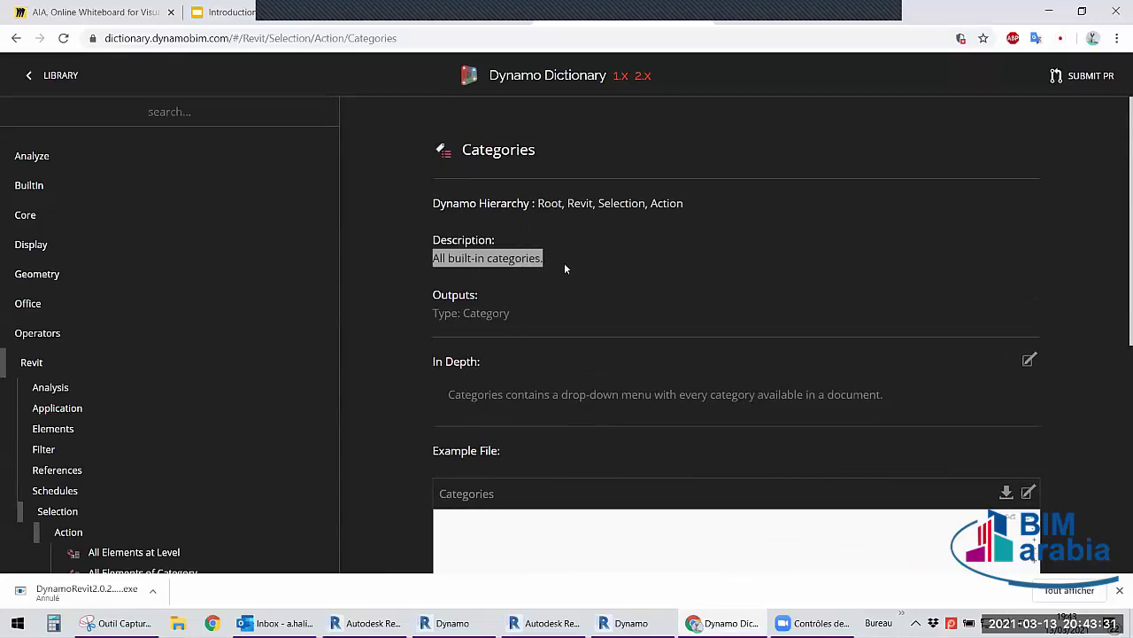
click(529, 258)
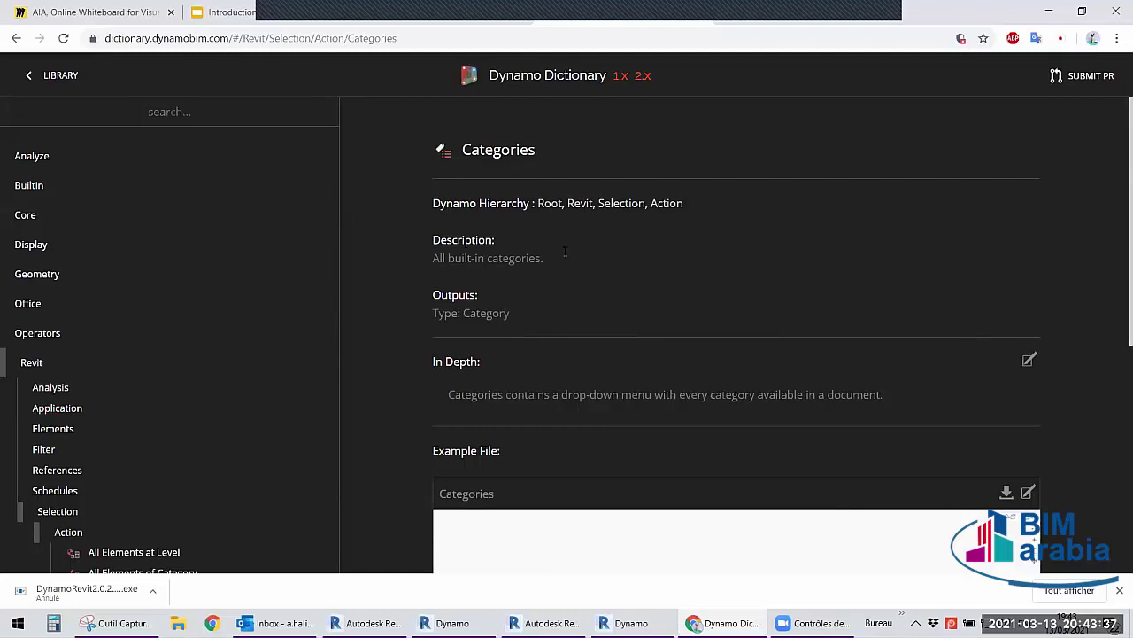
scroll(565, 253, down, 2)
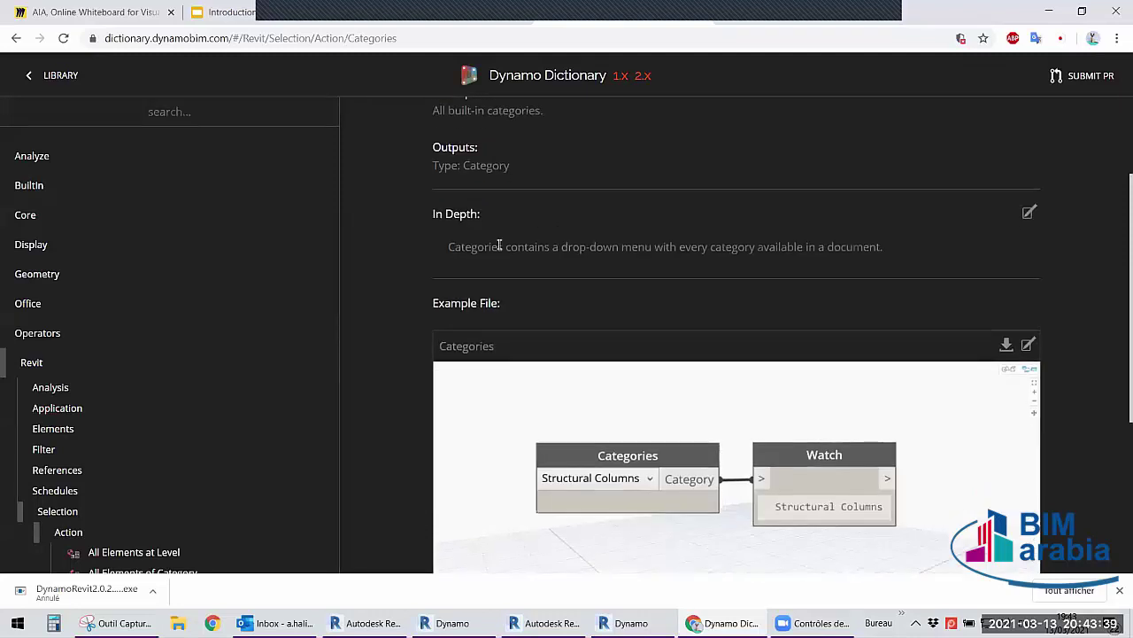
scroll(611, 336, down, 2)
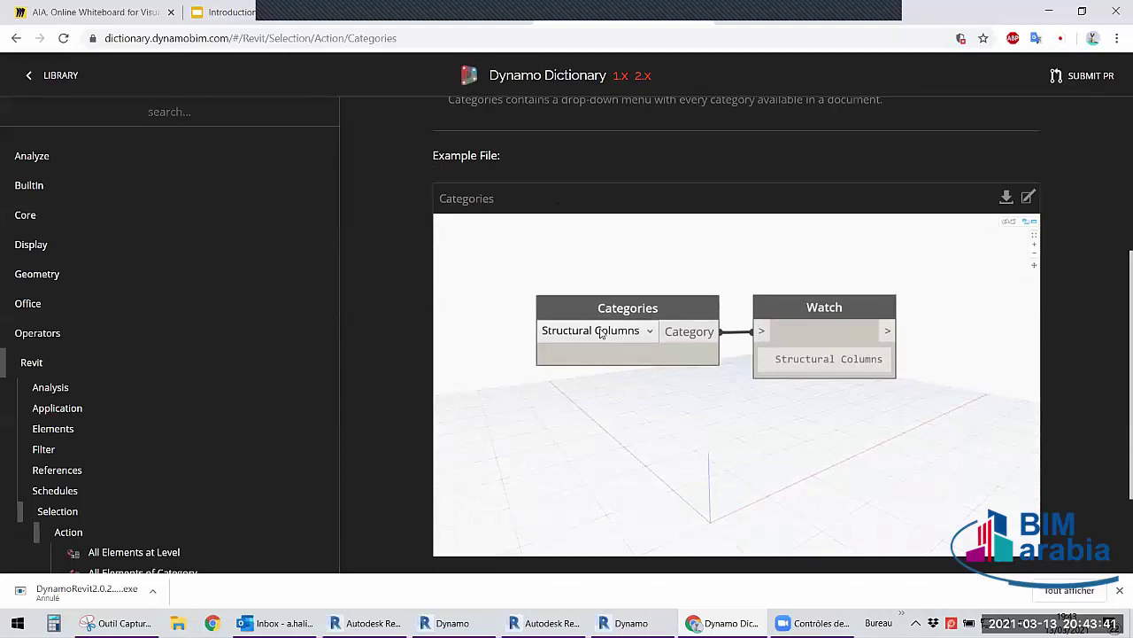
click(1007, 200)
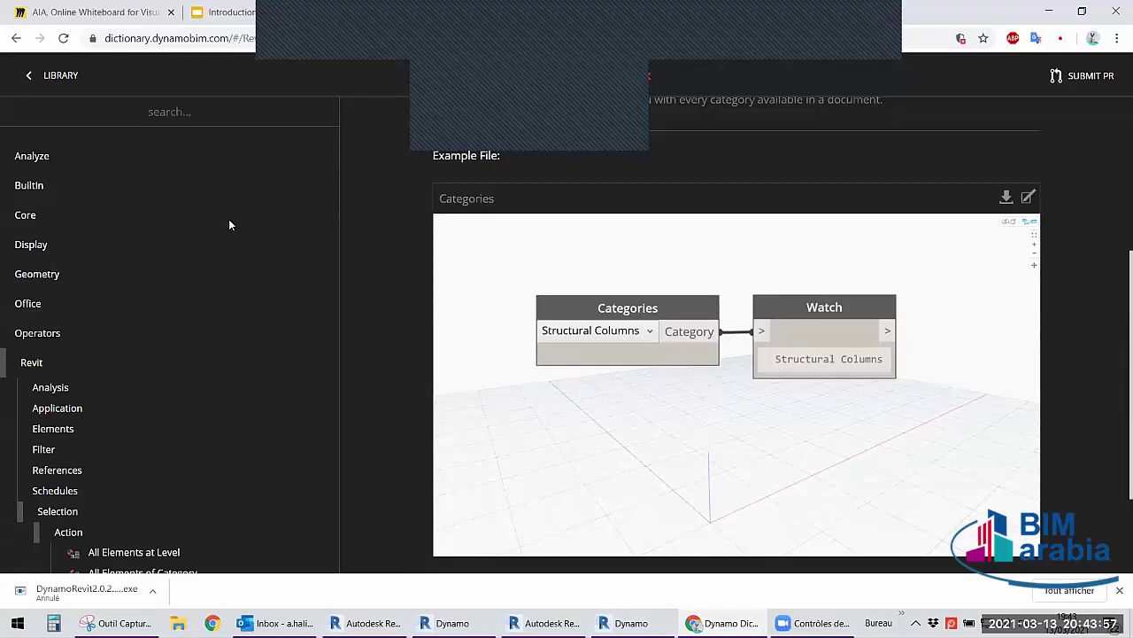
scroll(26, 91, up, 3)
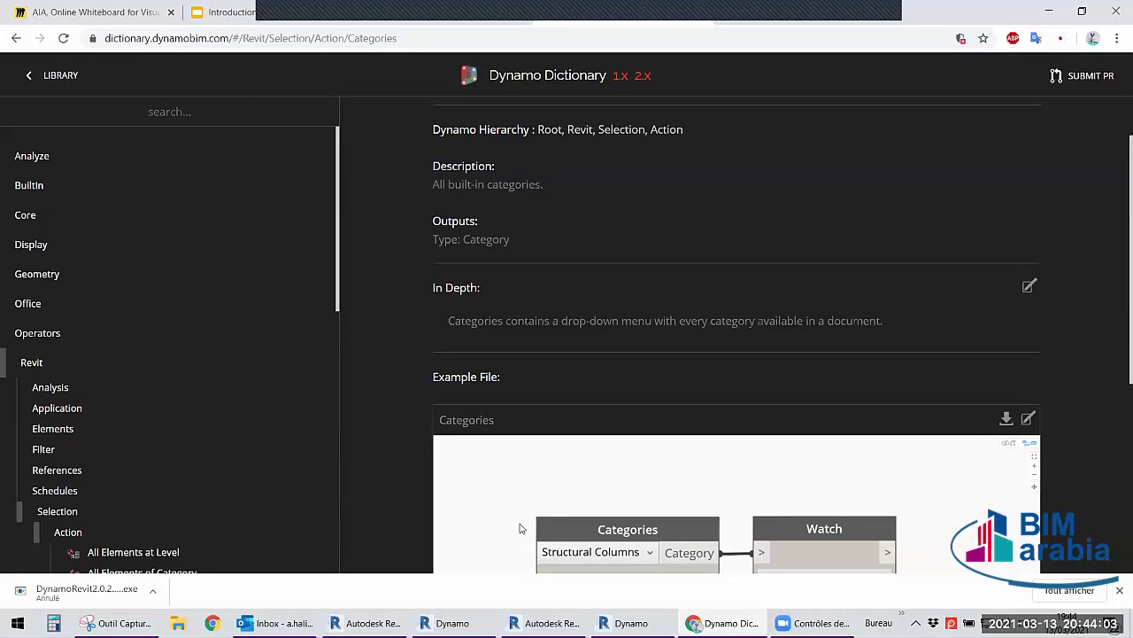
key(alt+Tab)
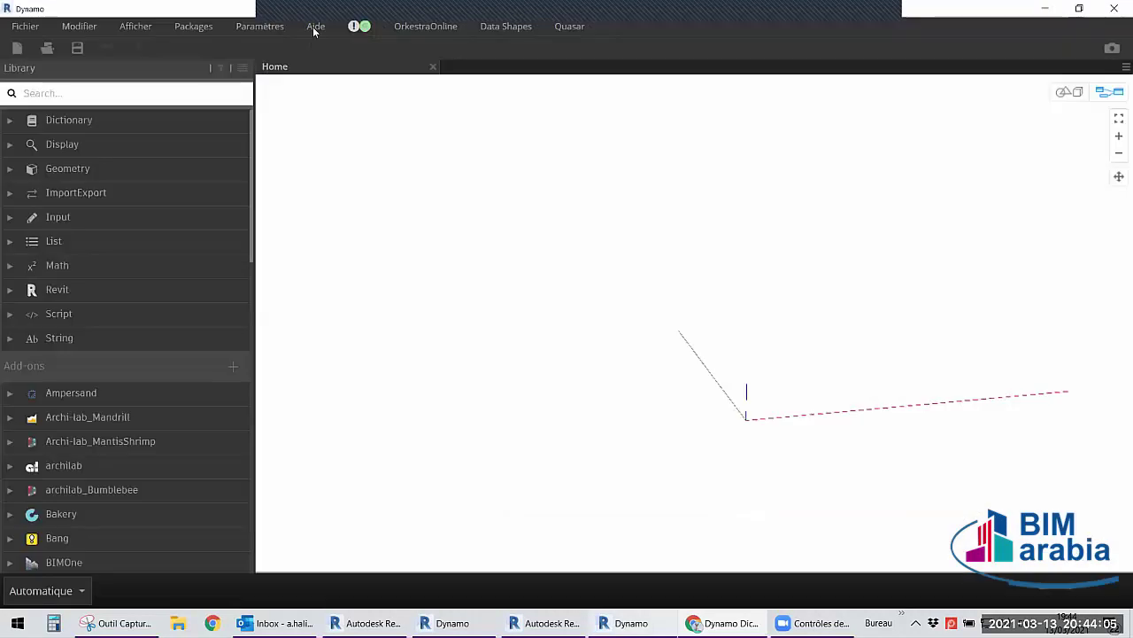
click(315, 26)
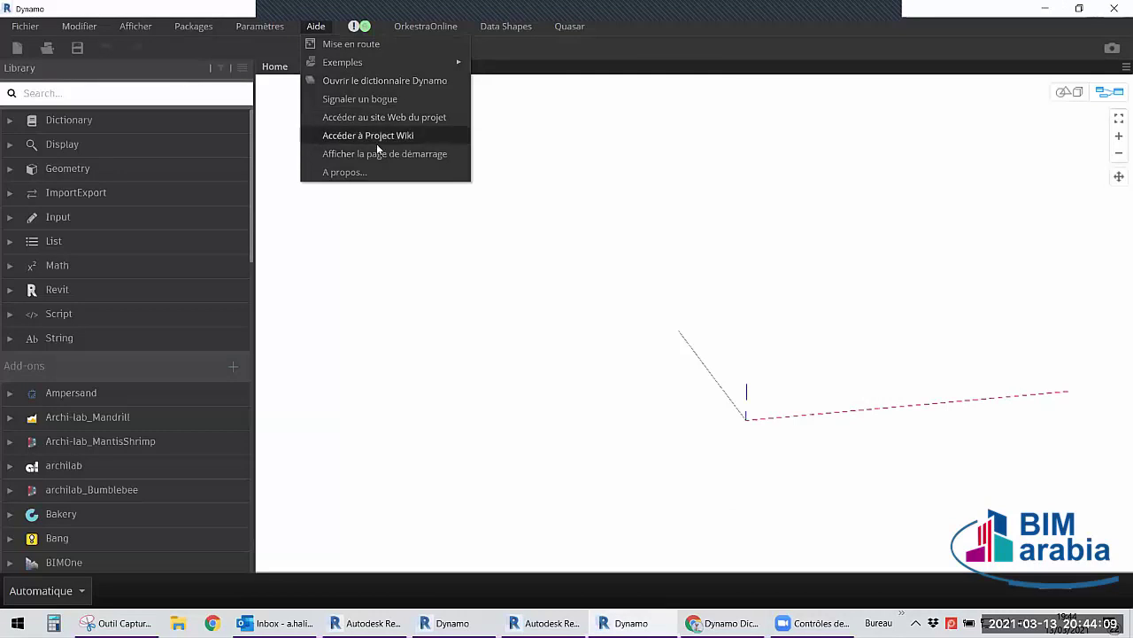
click(413, 258)
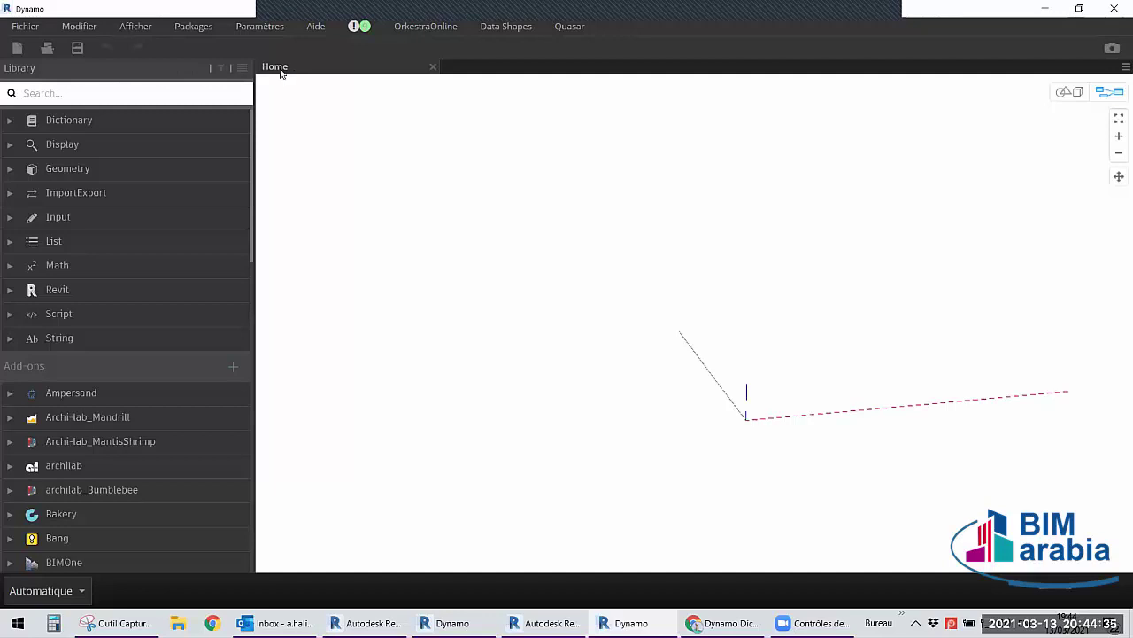
Open the DropDownList.dyn graph from Dropbox > AHA_Book > Scripts.
click(47, 49)
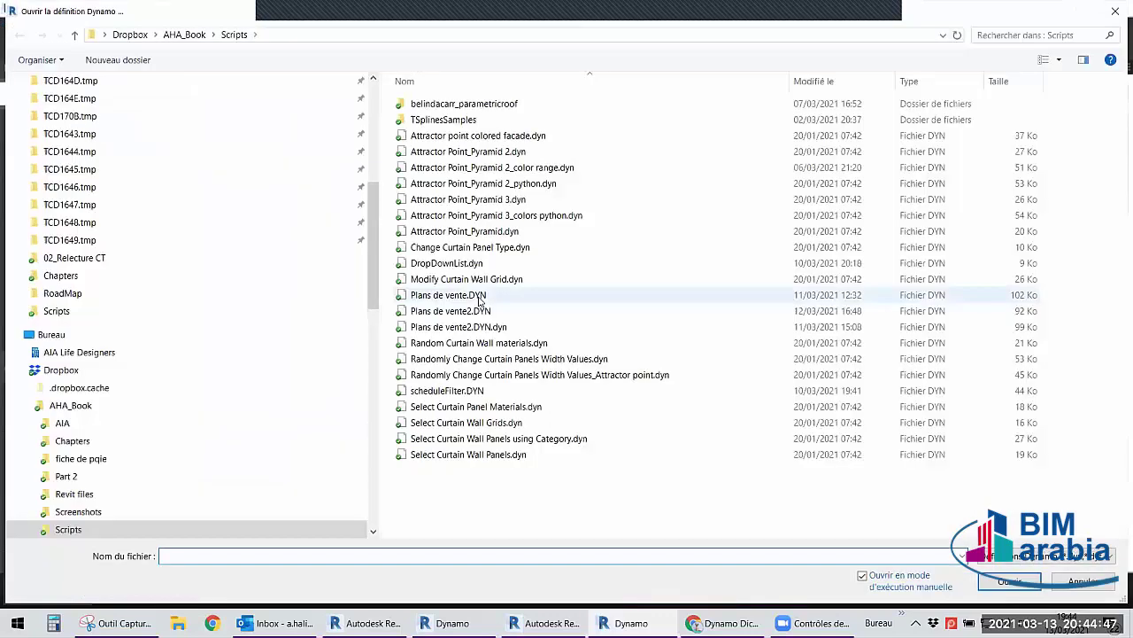
click(479, 298)
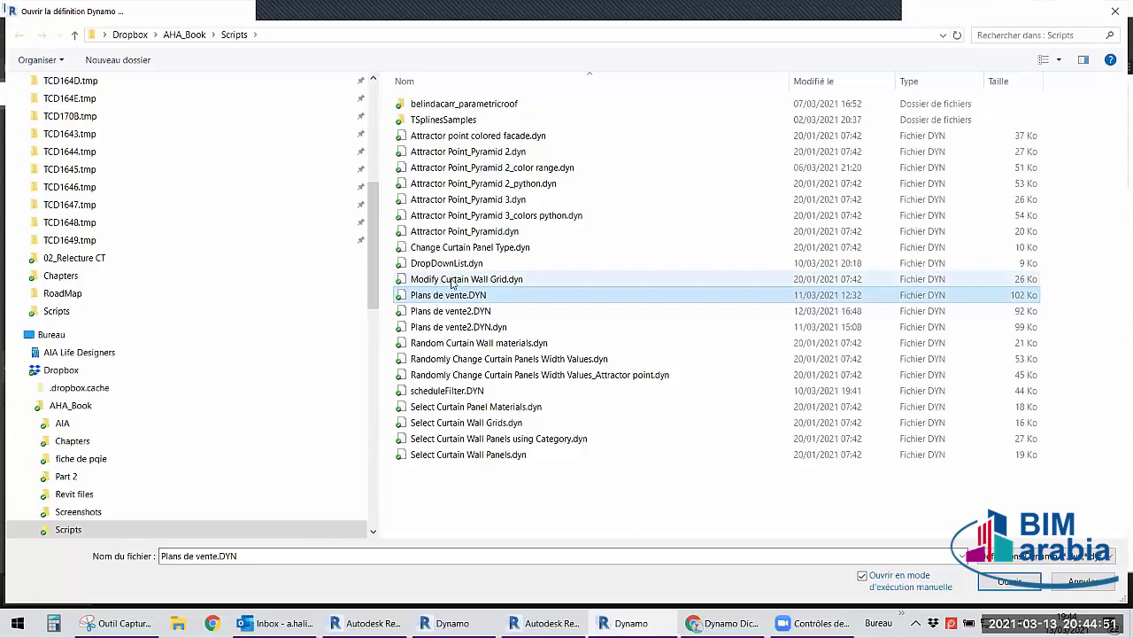
key(Return)
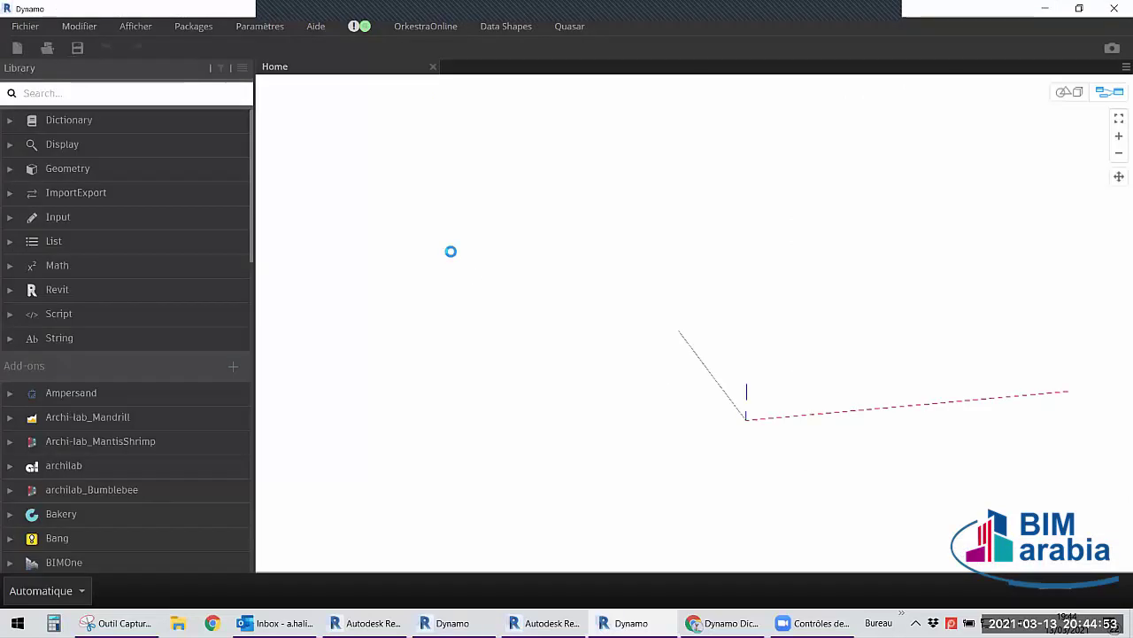
scroll(414, 163, down, 2)
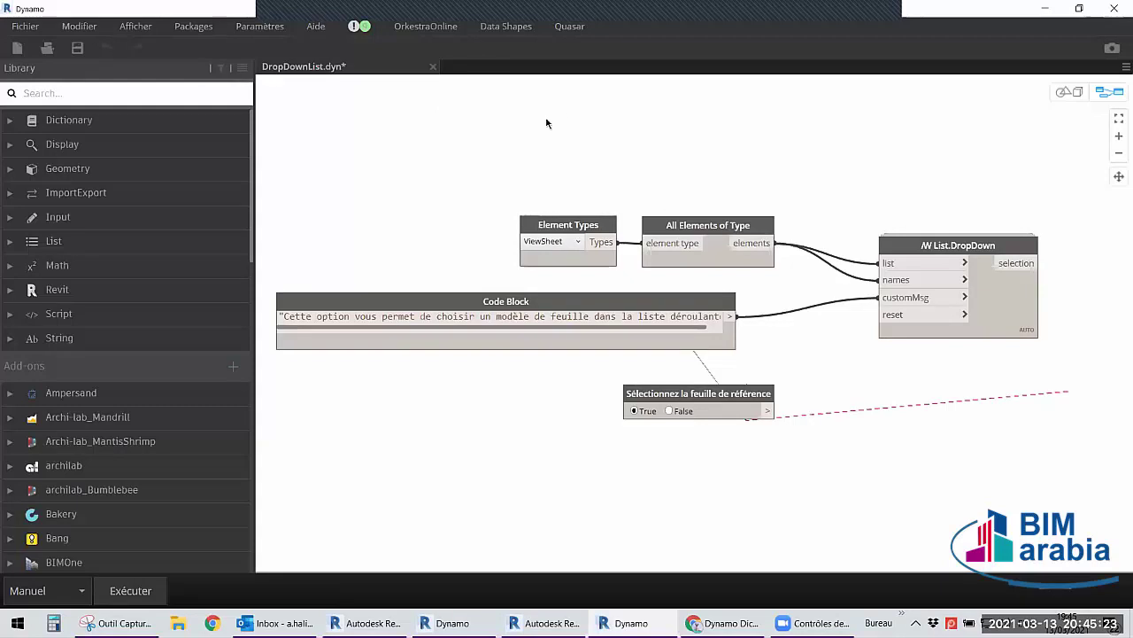
Look over the DropDownList graph, then close it without saving changes.
middle_drag(710, 145, 567, 141)
scroll(567, 142, up, 3)
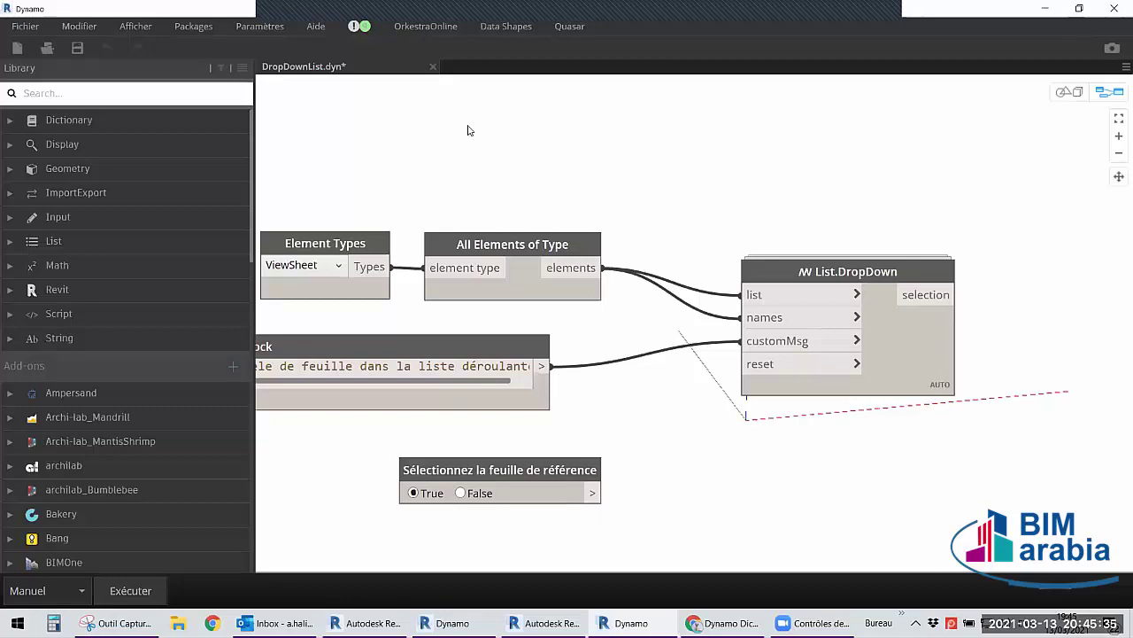
scroll(469, 137, down, 2)
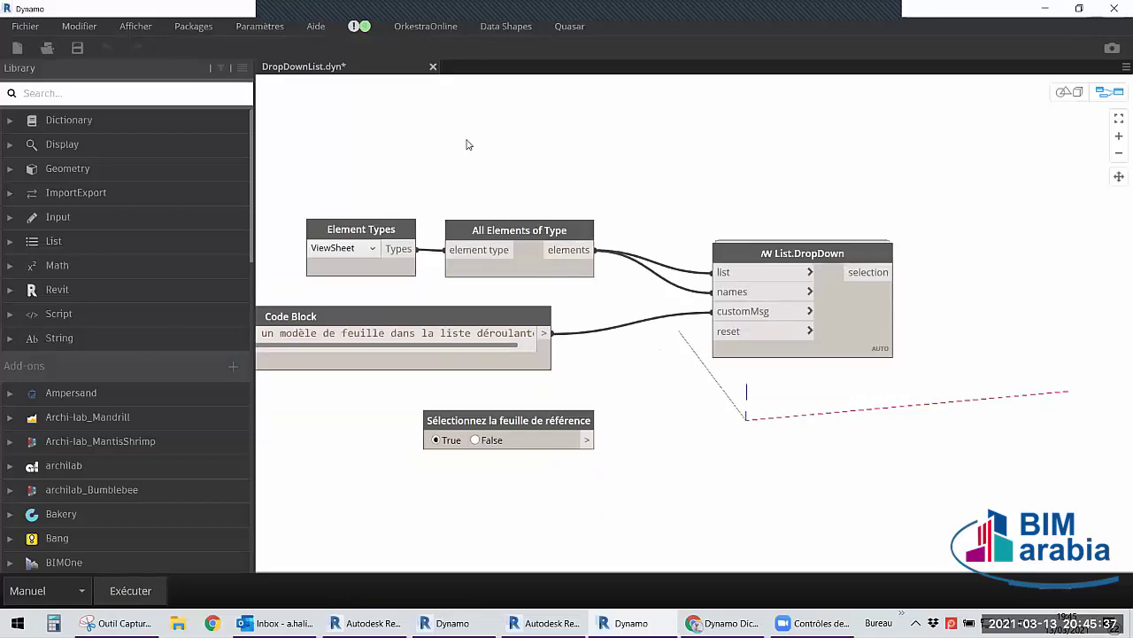
key(alt+F4)
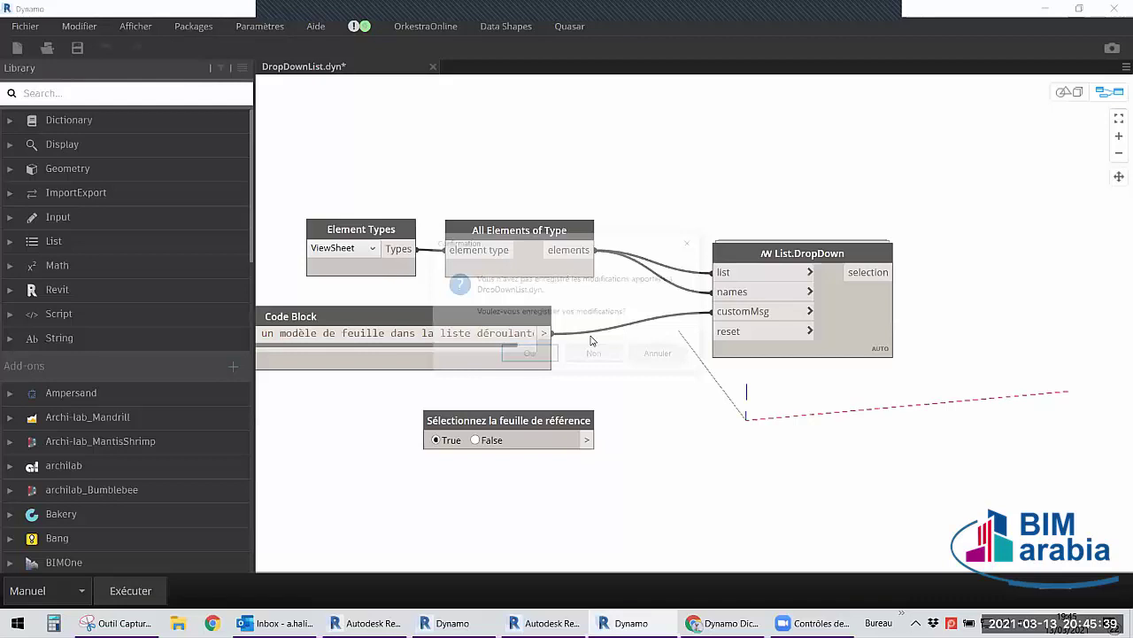
key(n)
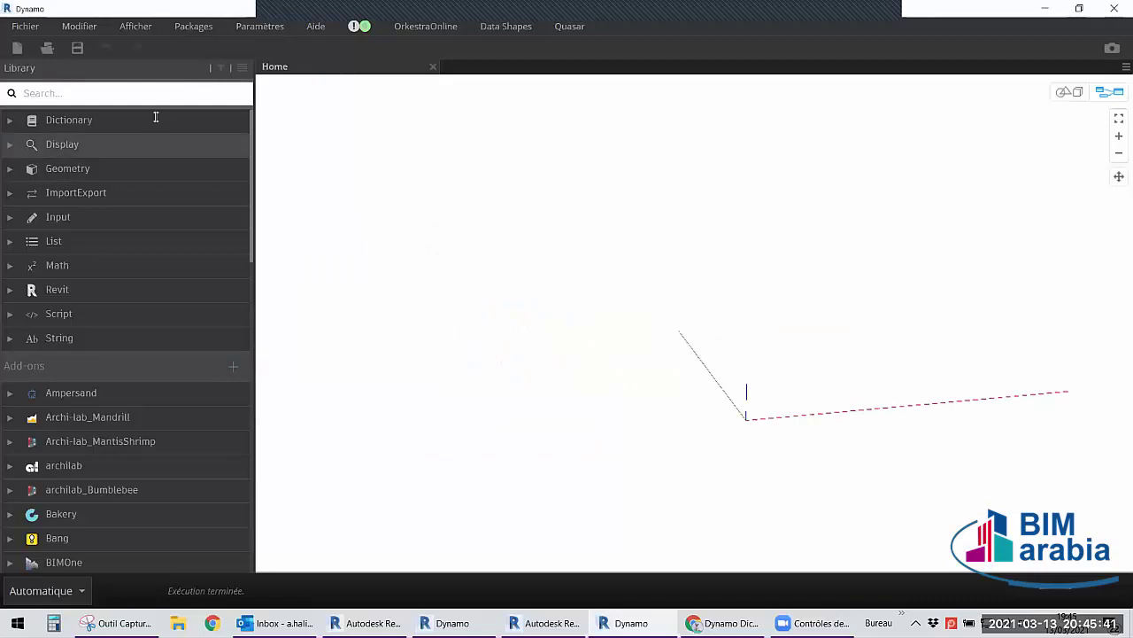
Widen the library panel and scroll through add-on packages such as Ampersand and Clockwork.
click(78, 49)
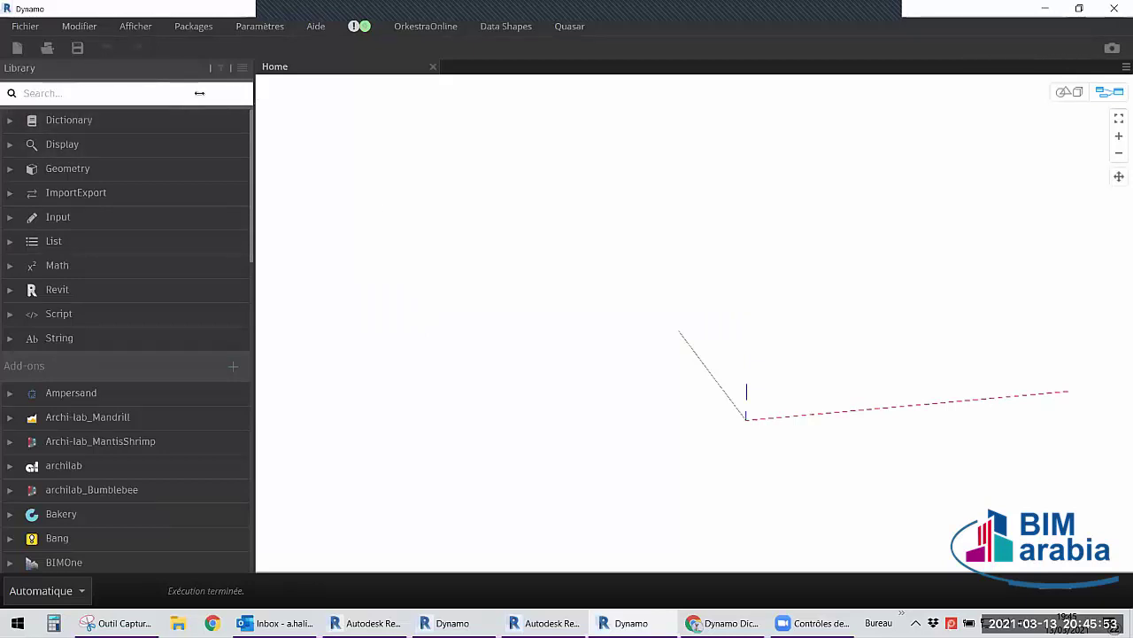
mouse_move(255, 100)
mouse_down()
mouse_move(223, 101)
mouse_move(319, 107)
mouse_up()
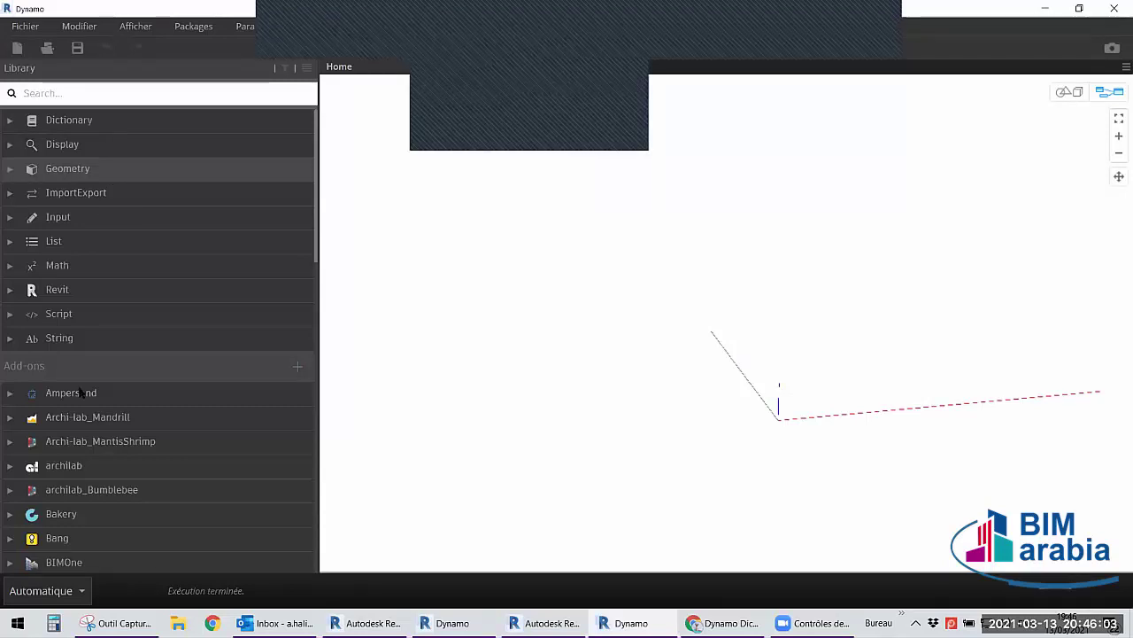
scroll(72, 372, down, 2)
scroll(40, 258, down, 3)
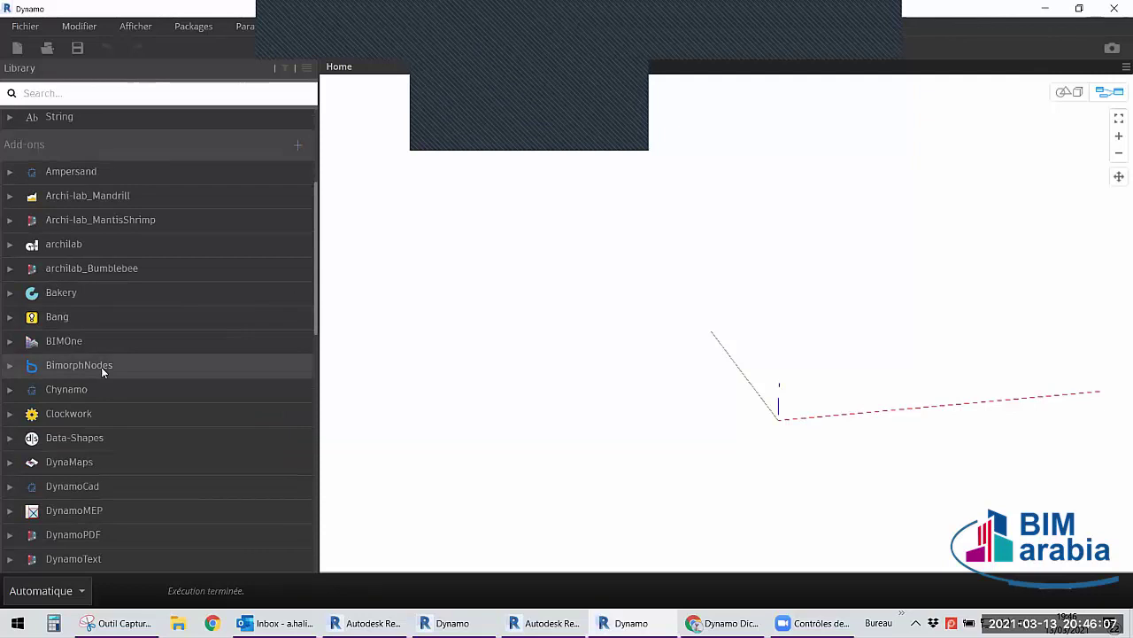
scroll(142, 390, down, 5)
scroll(120, 444, down, 5)
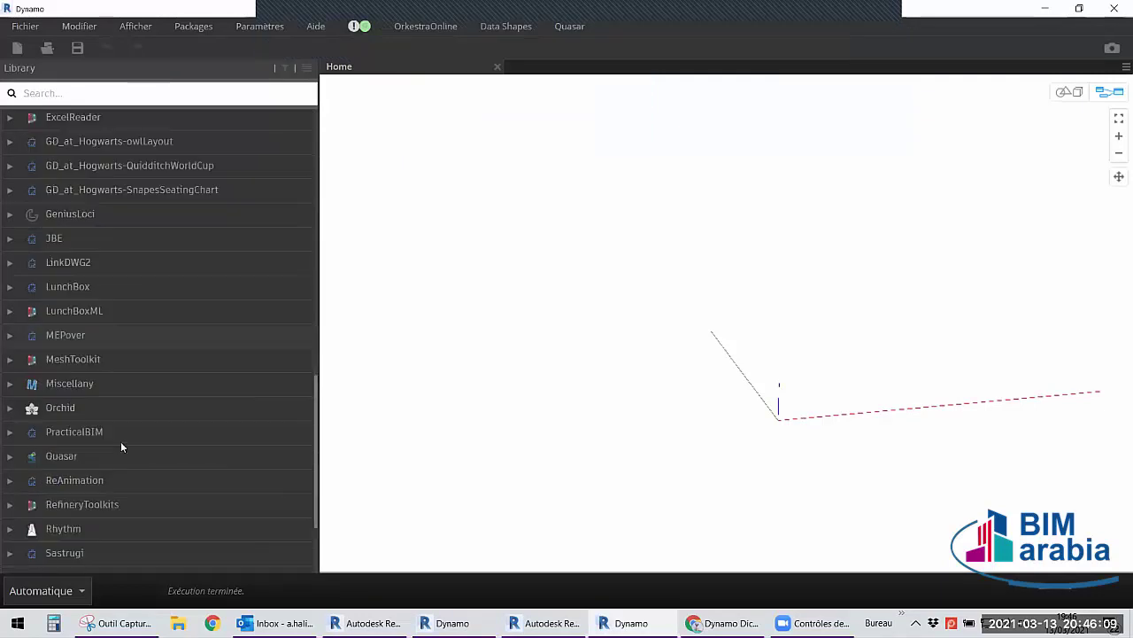
scroll(120, 441, up, 5)
scroll(80, 549, up, 5)
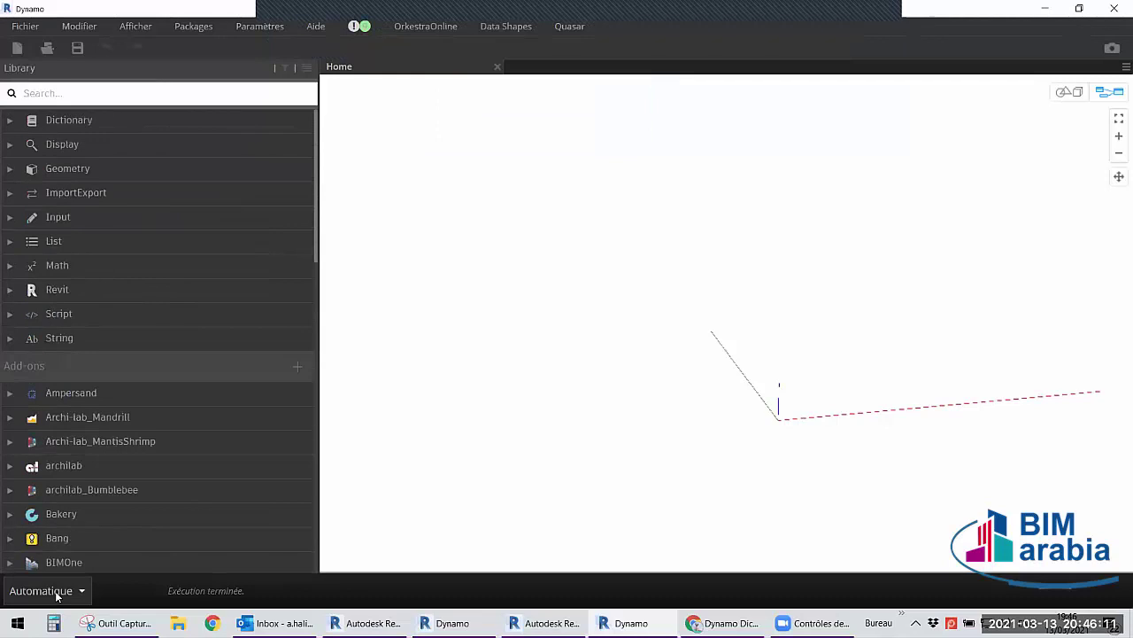
click(40, 590)
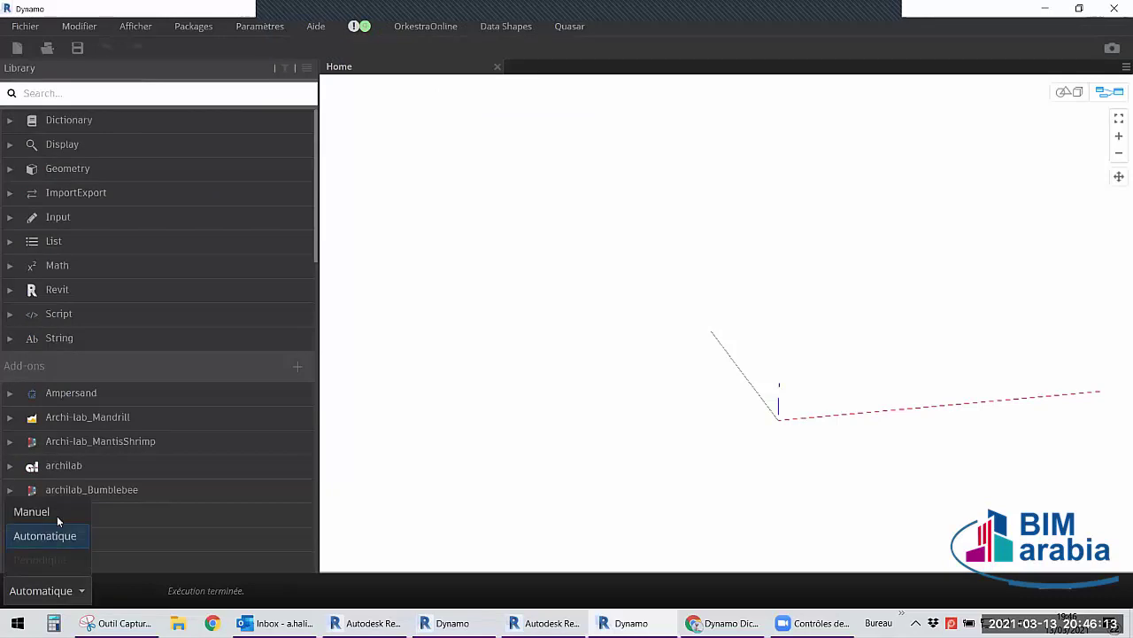
click(57, 515)
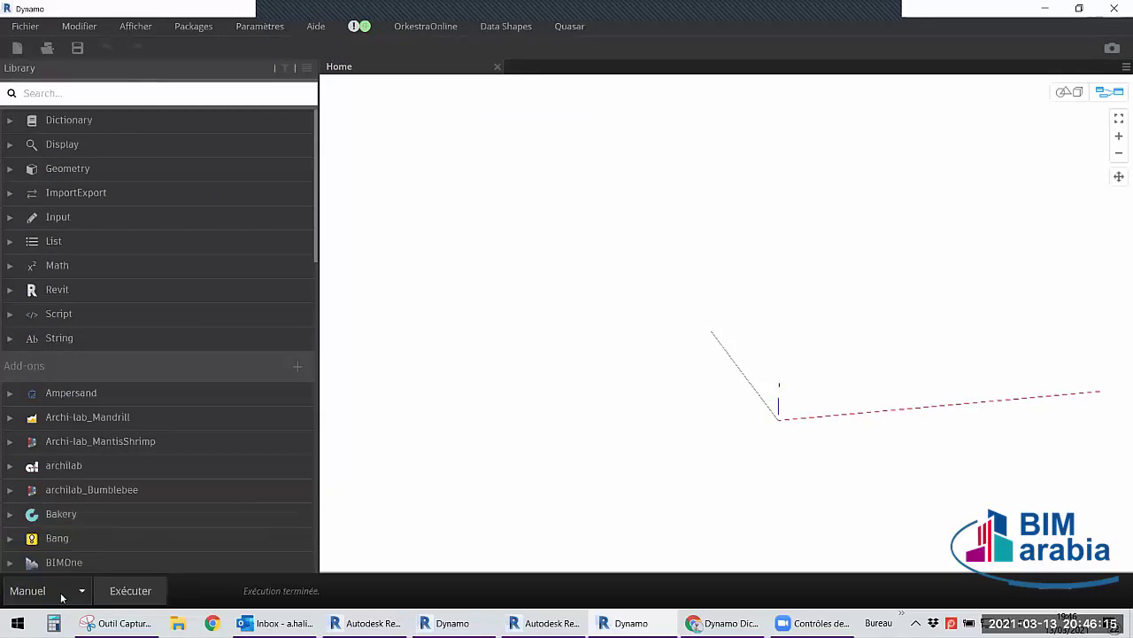
click(61, 598)
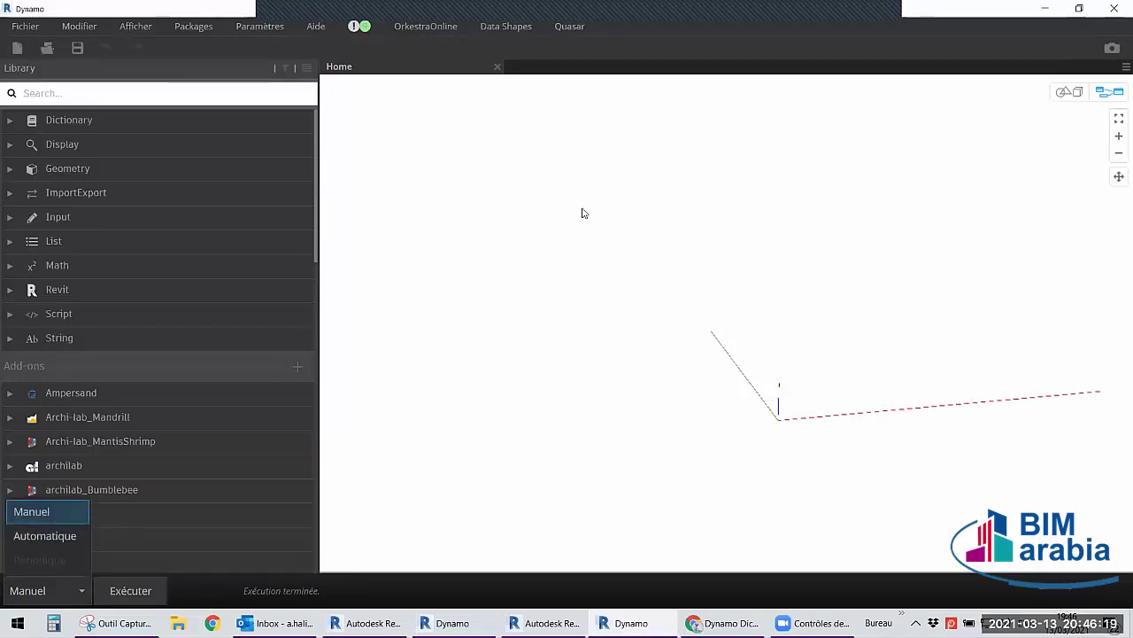
click(70, 511)
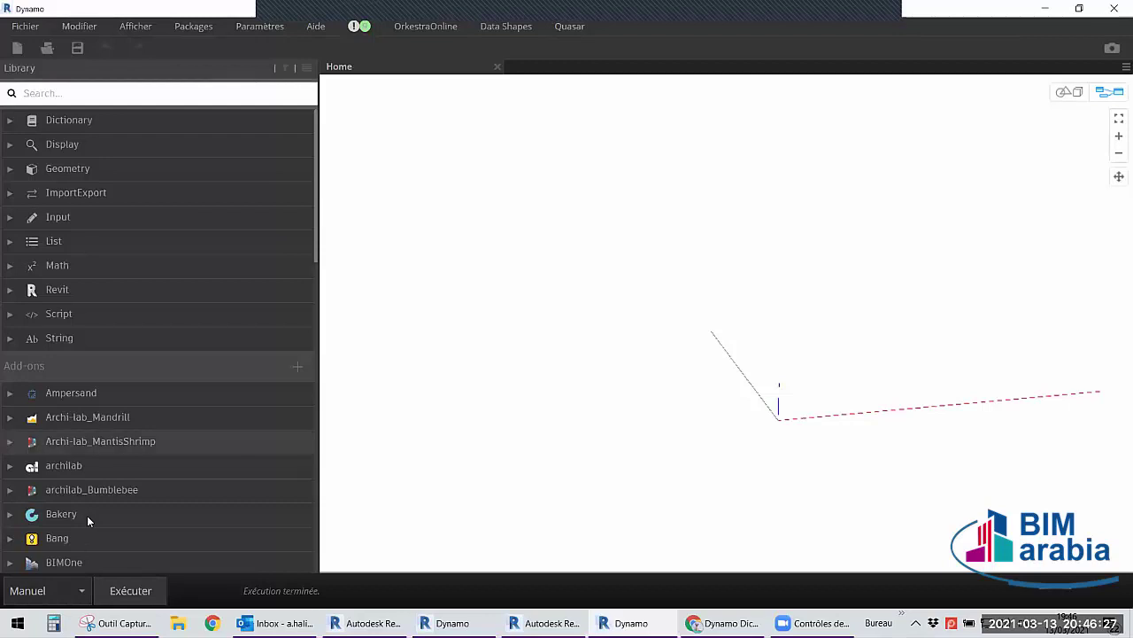
click(44, 589)
click(53, 537)
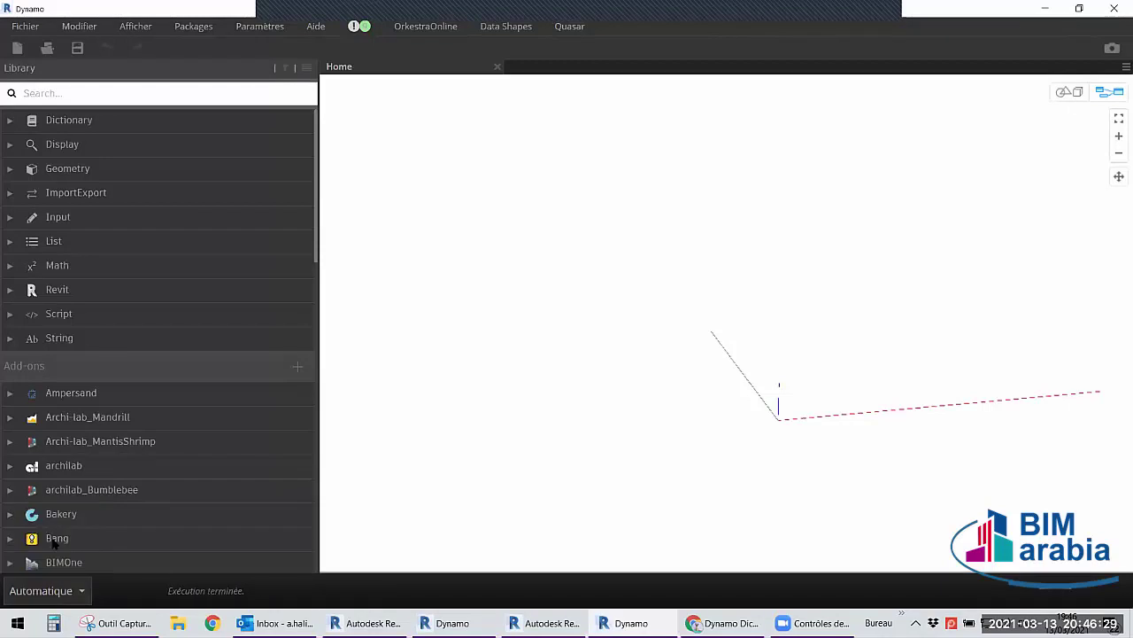
drag(850, 223, 597, 328)
double_click(308, 10)
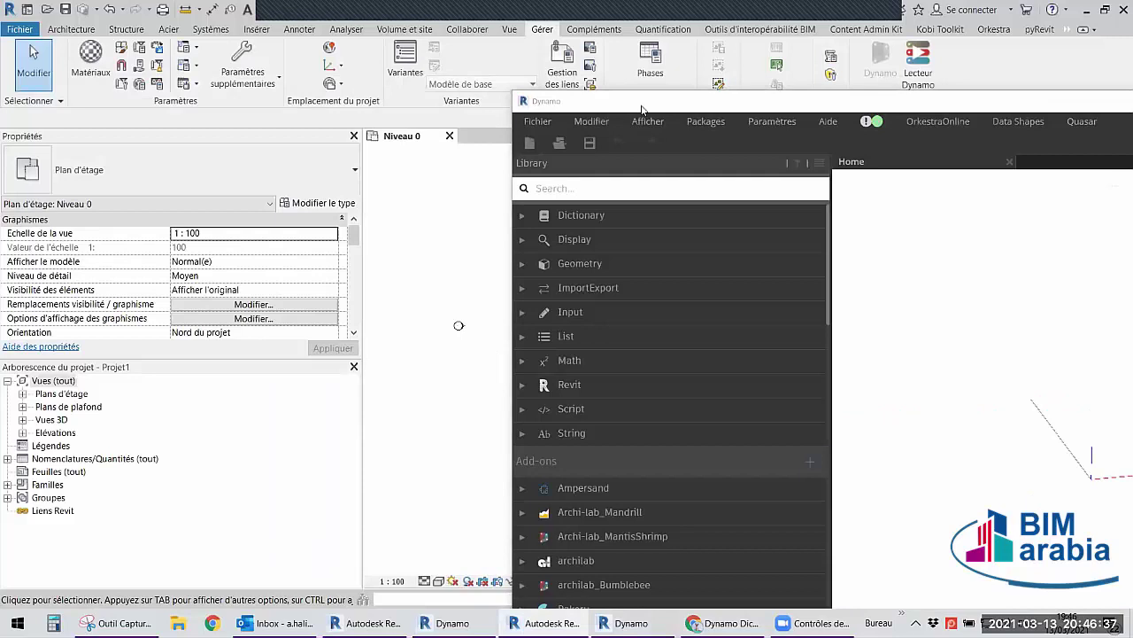
double_click(640, 105)
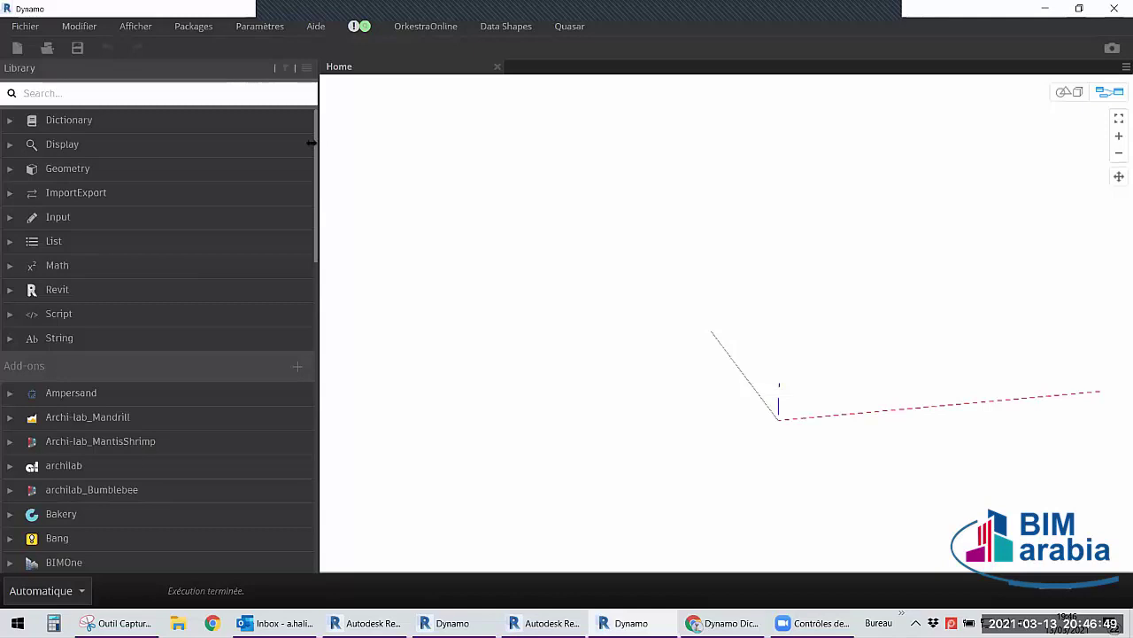
Narrow the library panel, briefly orbit the 3D preview, and expand the List category.
drag(318, 143, 274, 139)
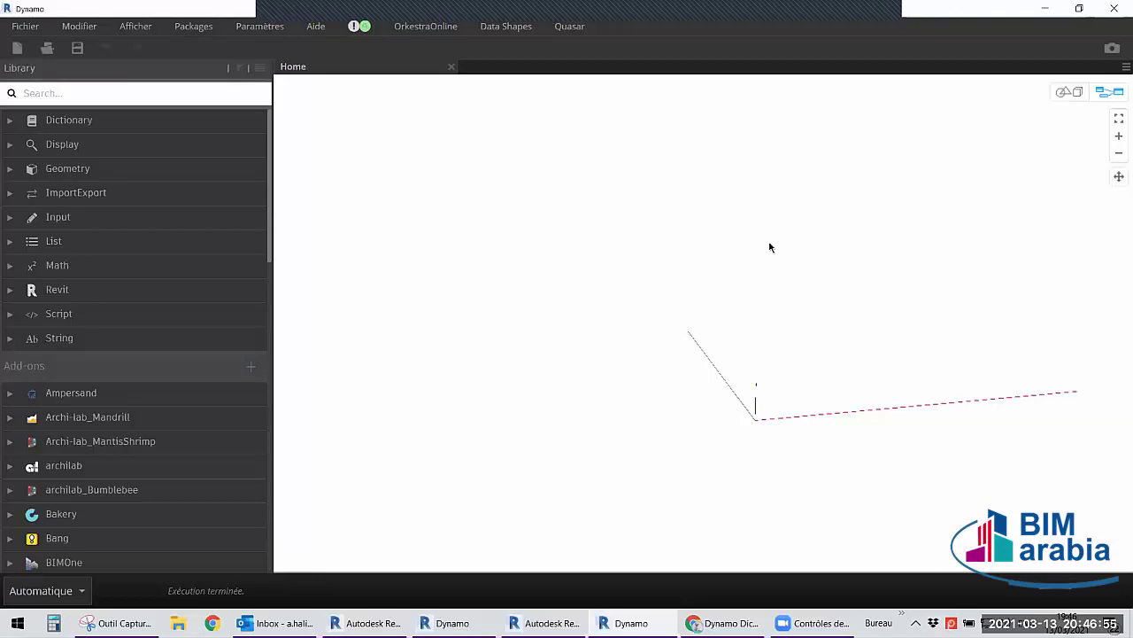
click(1099, 94)
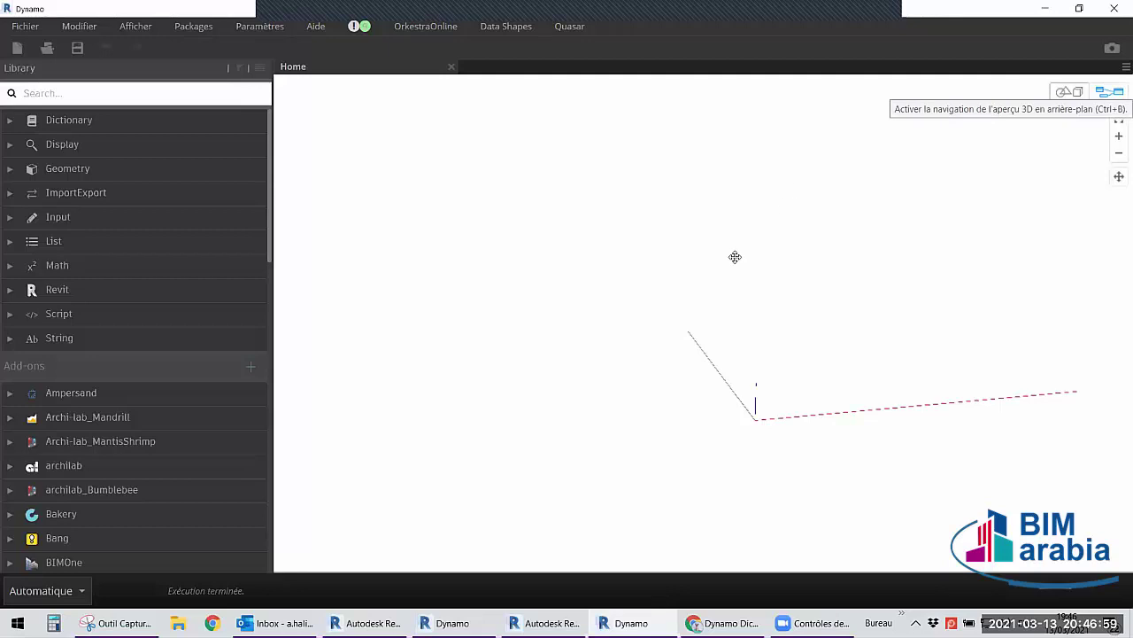
mouse_move(736, 256)
right_down()
mouse_move(683, 292)
mouse_move(791, 254)
mouse_move(769, 256)
mouse_move(756, 279)
mouse_move(1108, 91)
right_up()
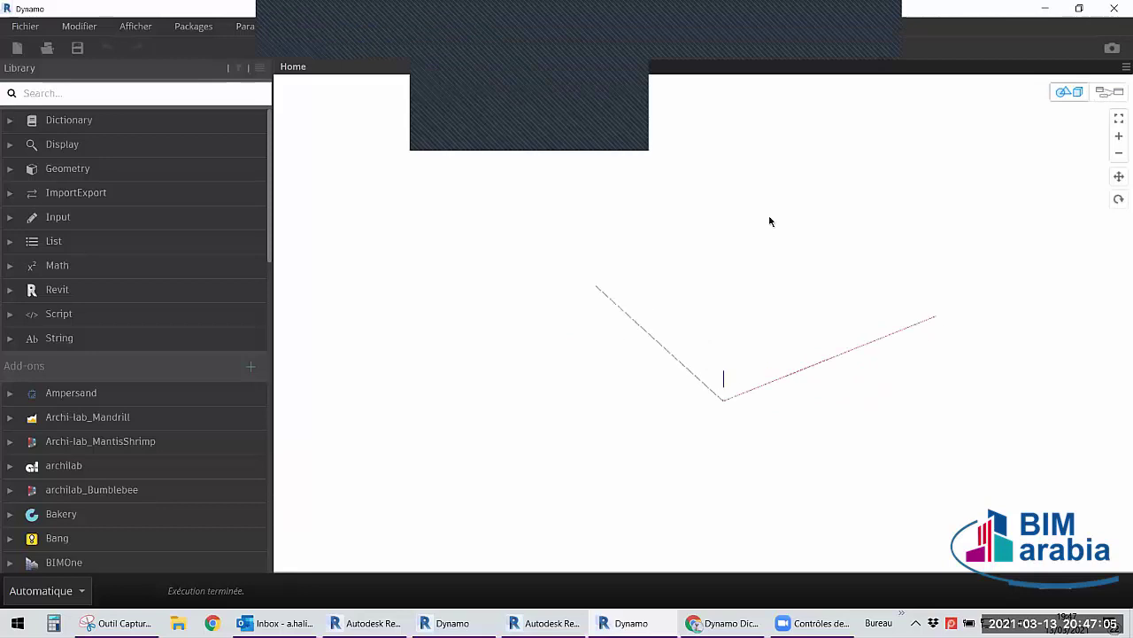
key(ctrl+b)
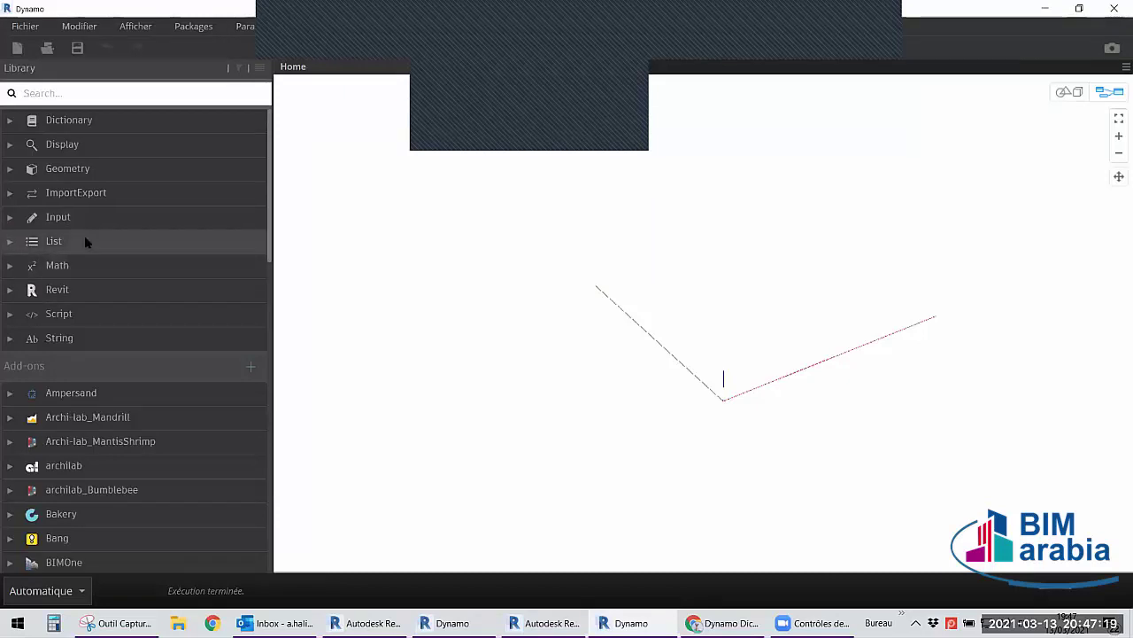
click(84, 238)
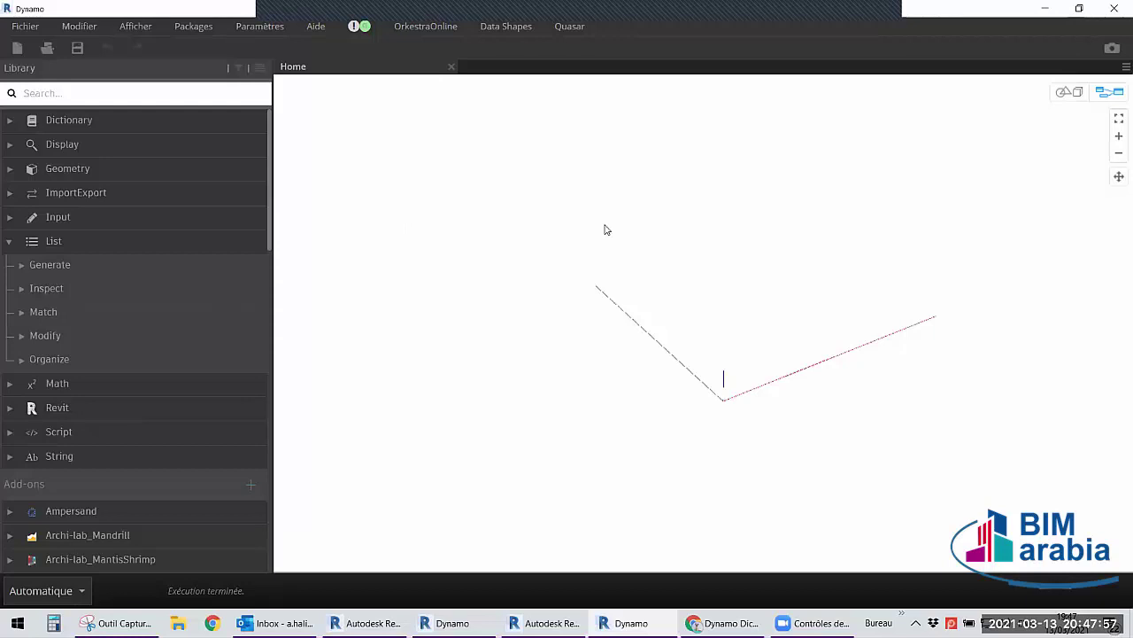
Draw a rectangular enclosure of four walls on the Niveau 0 floor plan.
key(super+Down)
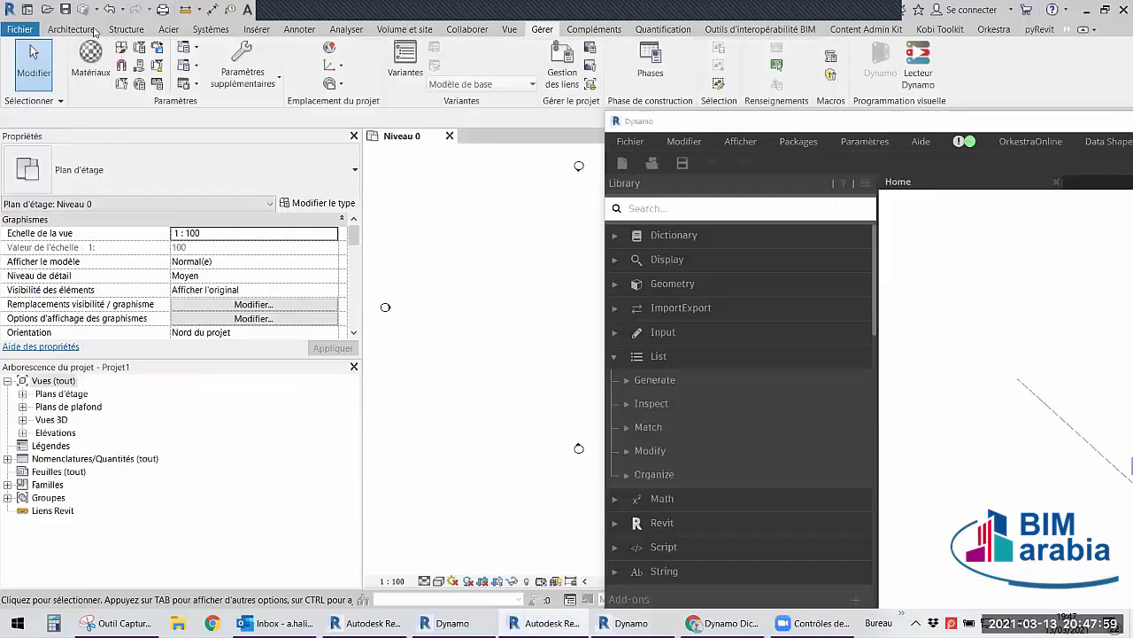
click(94, 32)
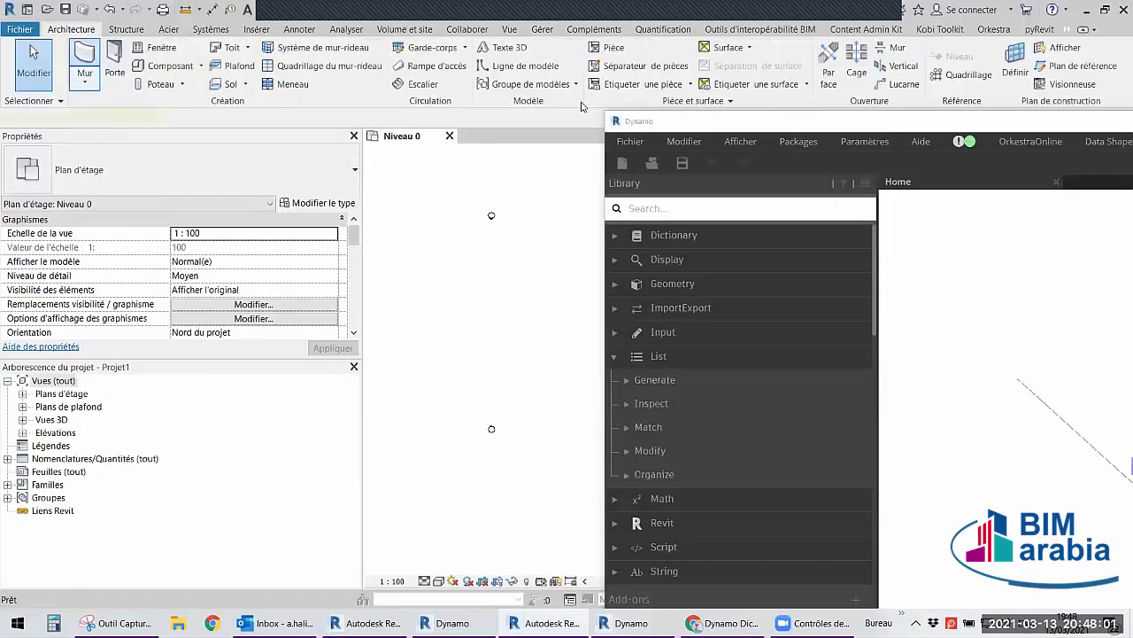
key(w)
key(a)
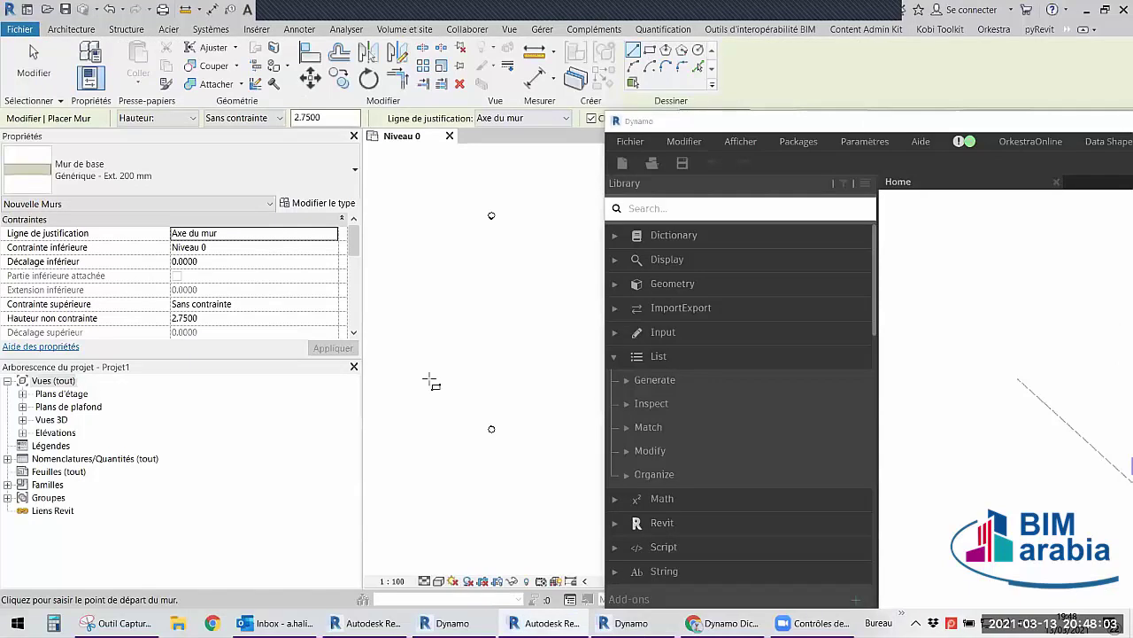
click(649, 50)
click(477, 278)
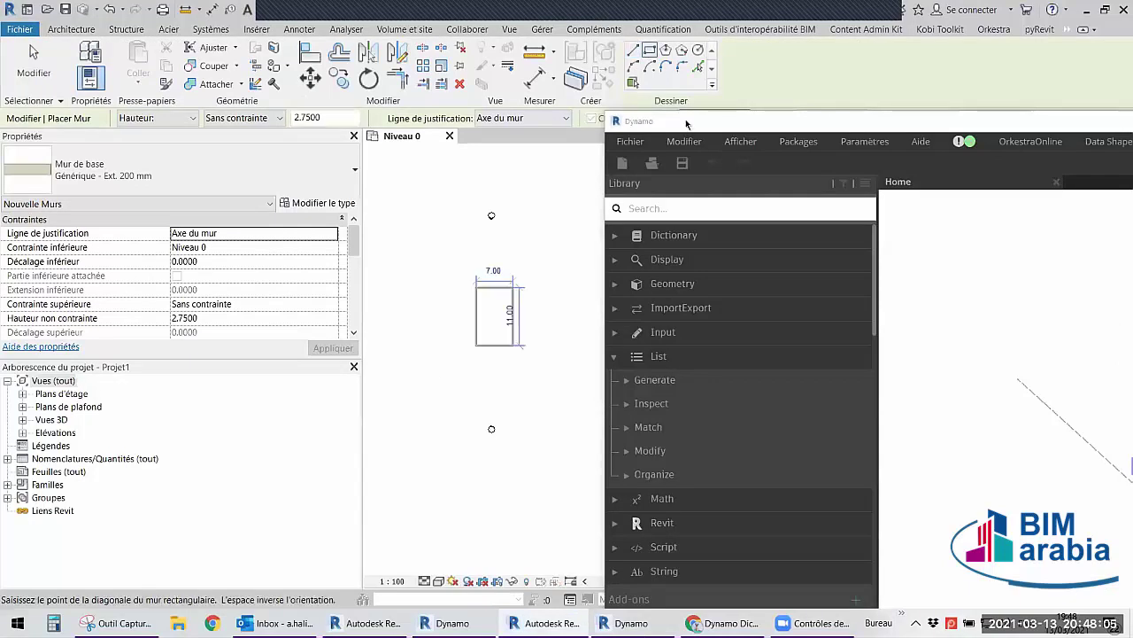
double_click(686, 124)
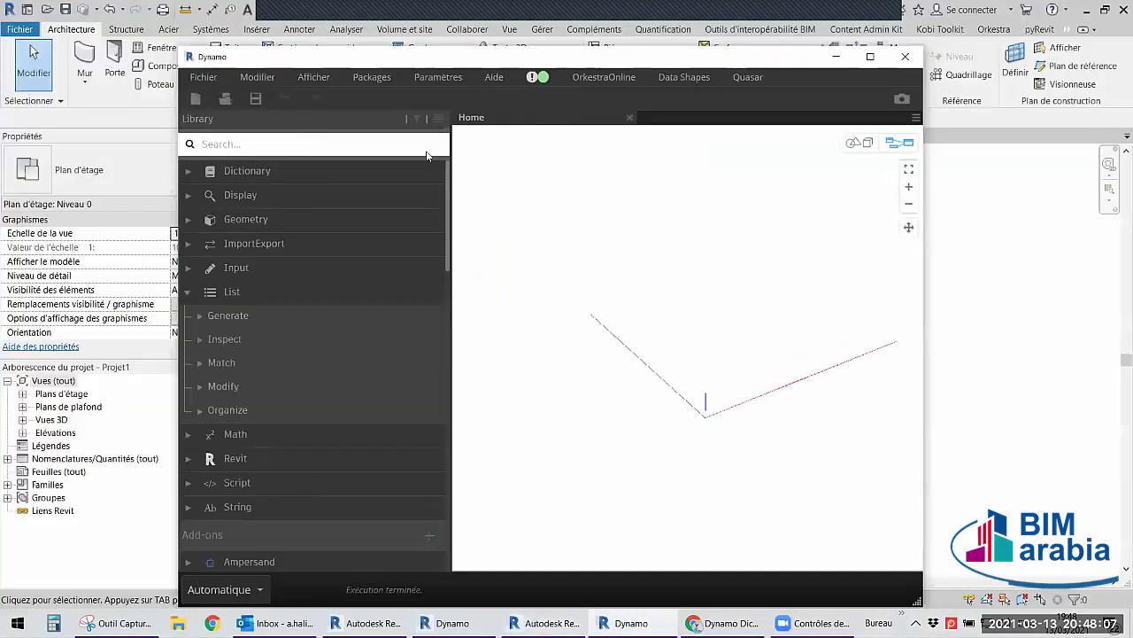
Select the four new walls to check them, then return Dynamo to full screen.
drag(513, 57, 843, 86)
click(345, 265)
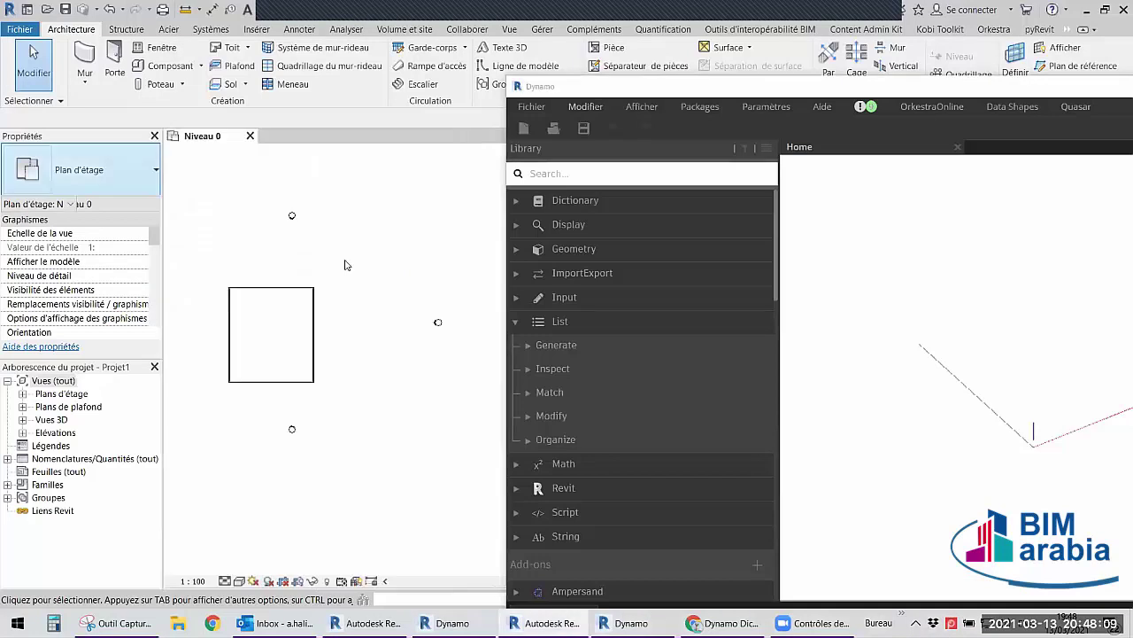
scroll(340, 298, up, 2)
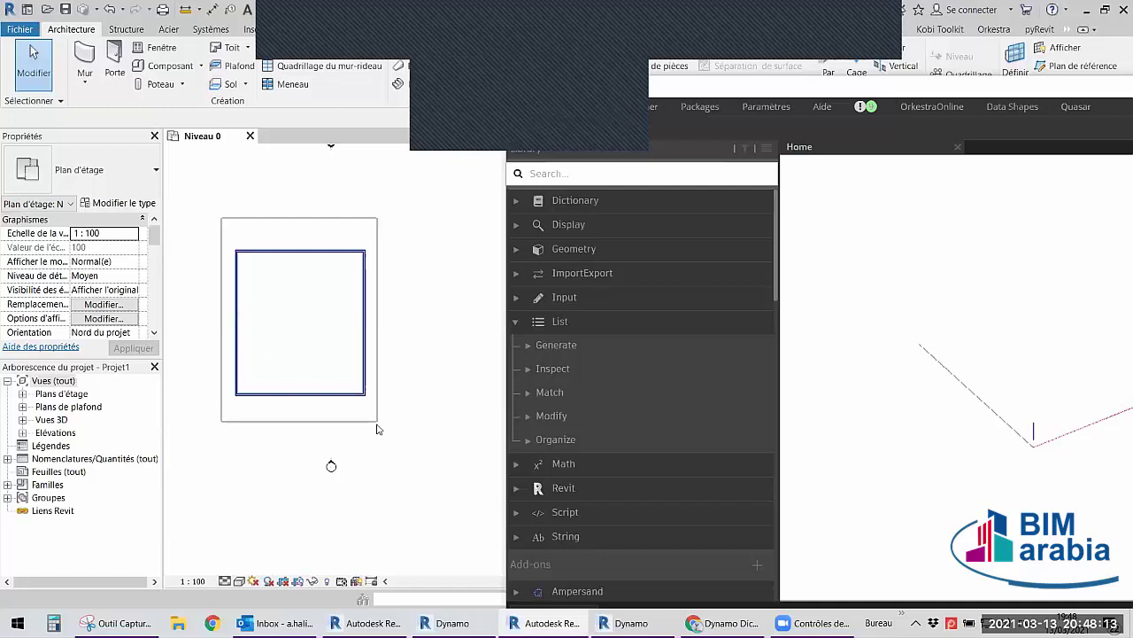
click(883, 379)
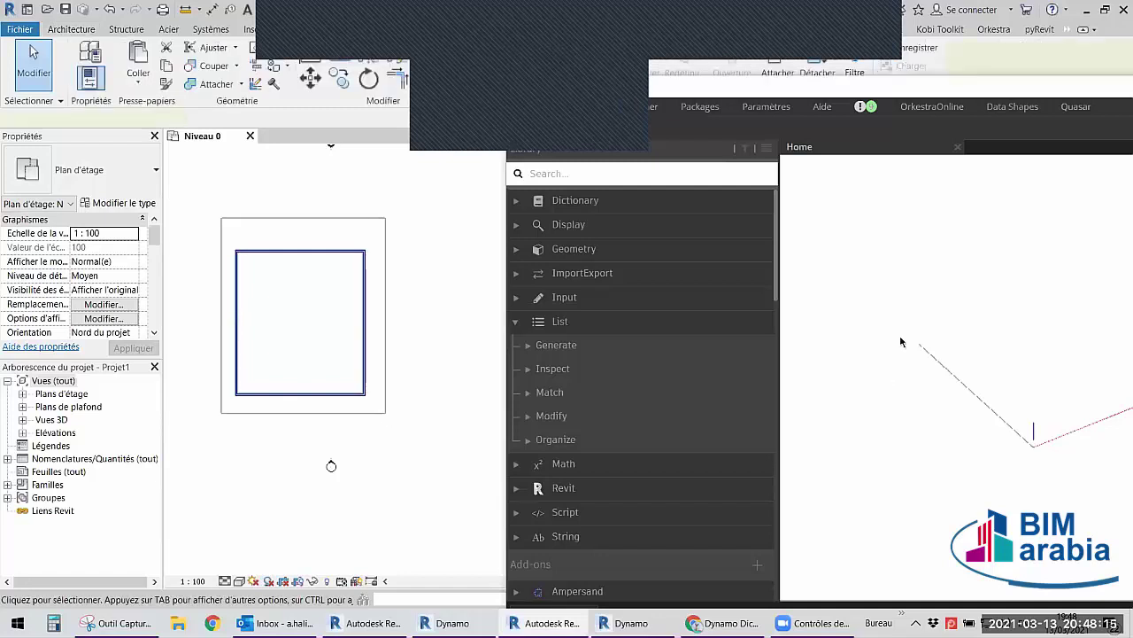
middle_drag(341, 256, 346, 289)
click(331, 232)
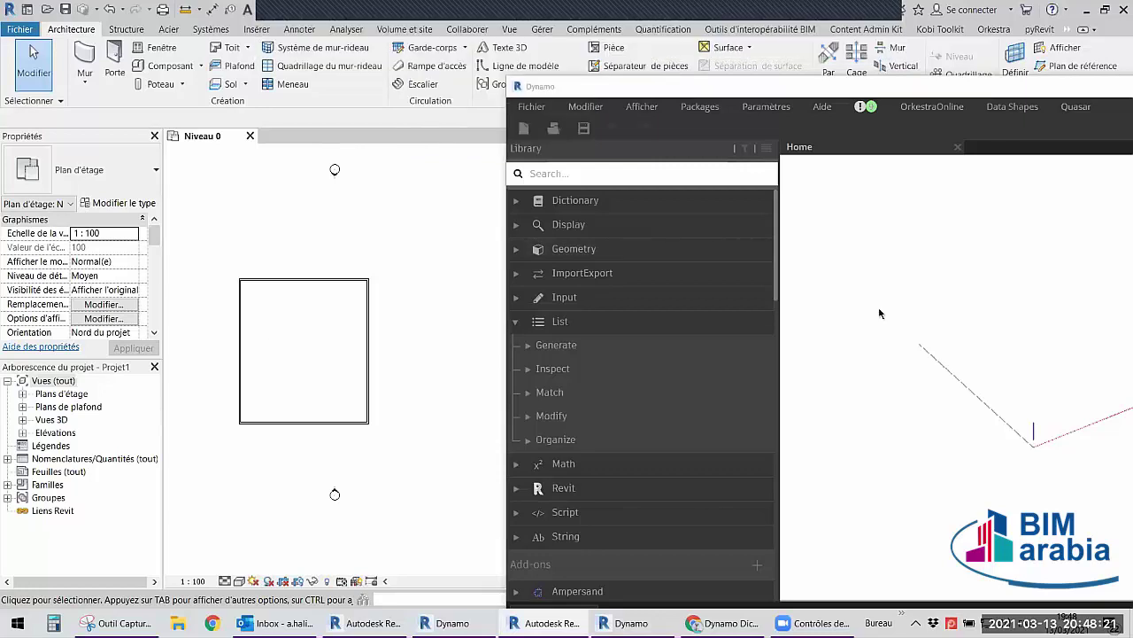
double_click(819, 90)
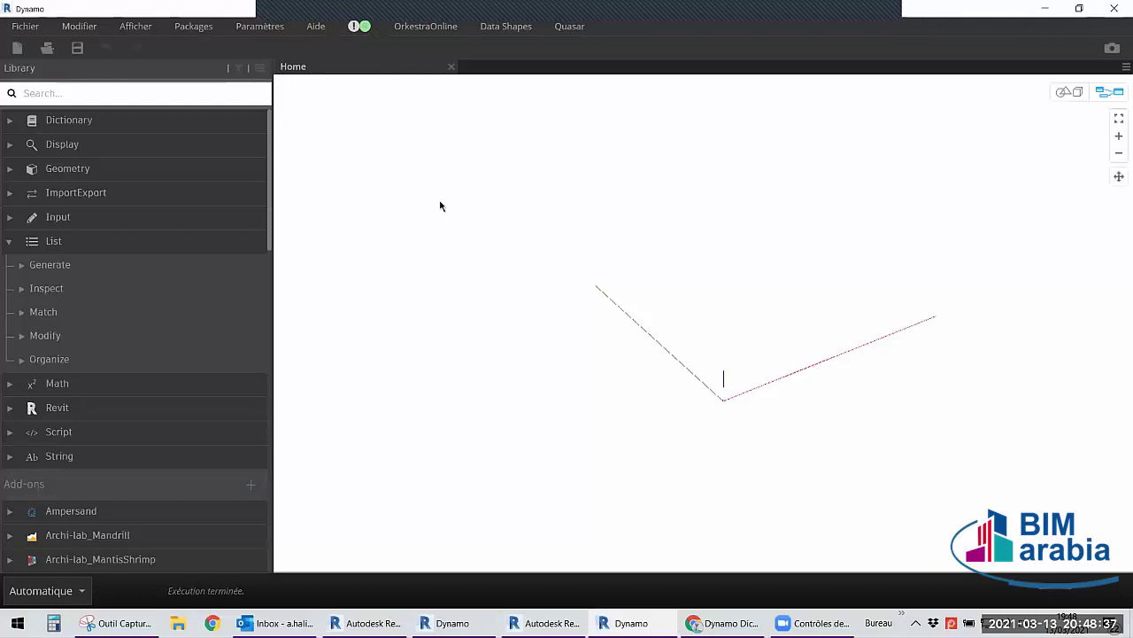
Search the canvas for 'categor' and browse results like OfCategory, Categories and ByName.
click(39, 95)
right_click(531, 234)
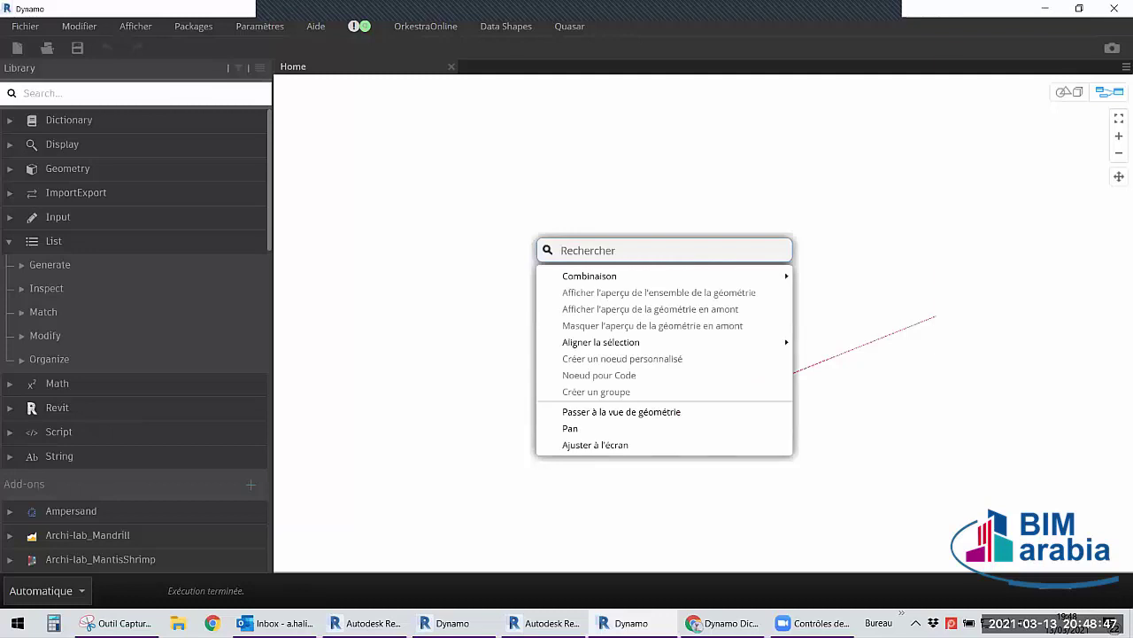
text(categor)
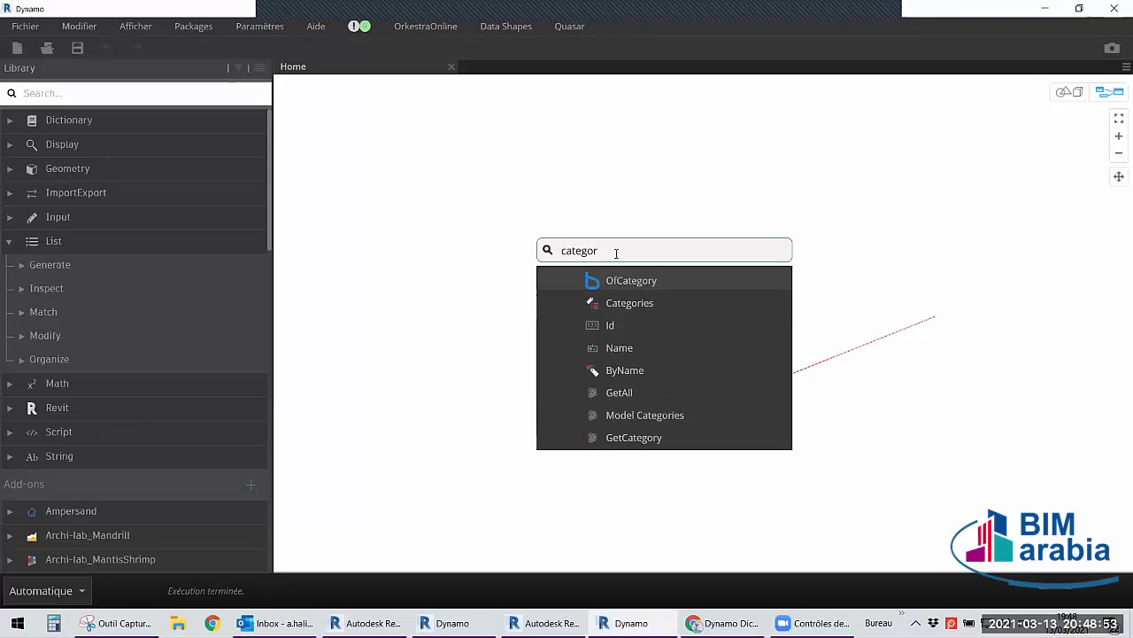
scroll(631, 346, down, 1)
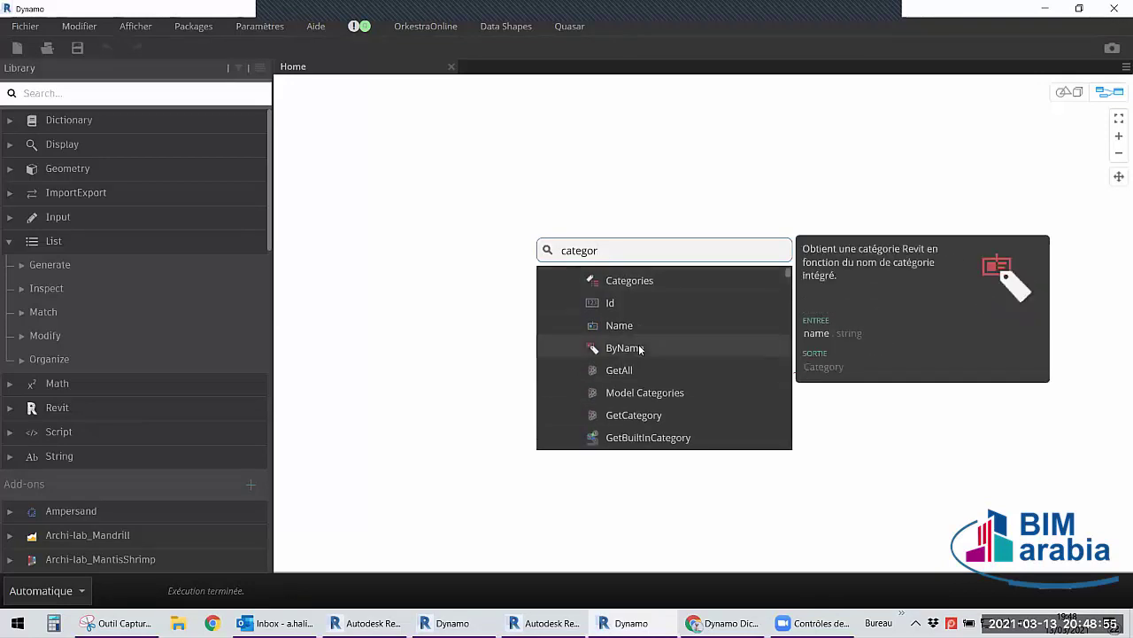
scroll(635, 337, down, 2)
scroll(634, 327, down, 1)
scroll(631, 326, up, 3)
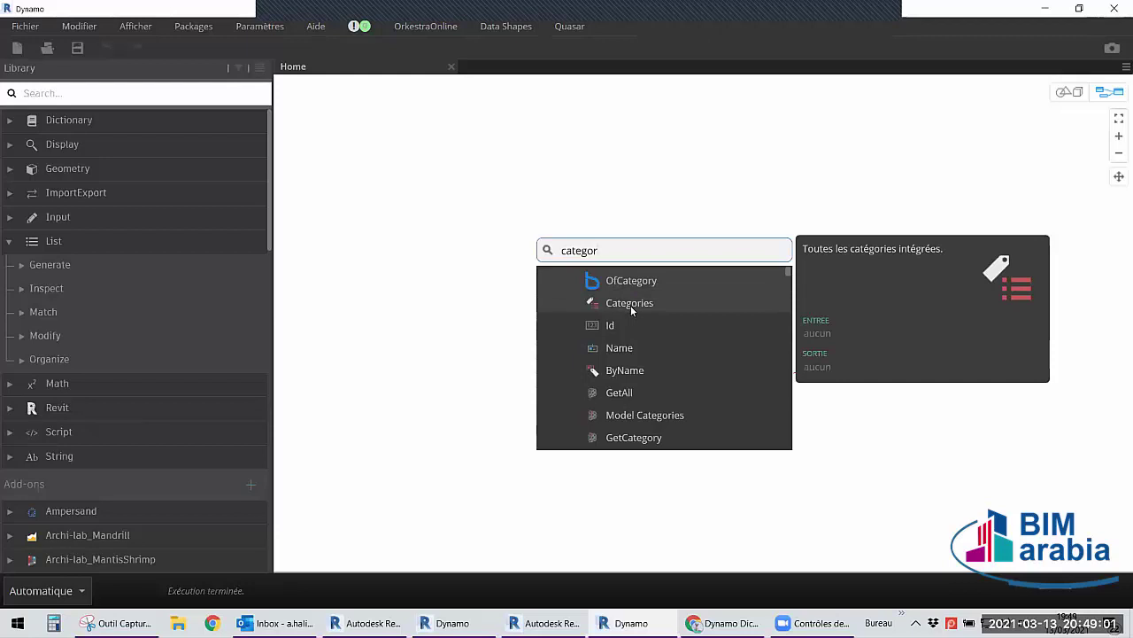
Add a Categories node to the Dynamo graph.
click(631, 306)
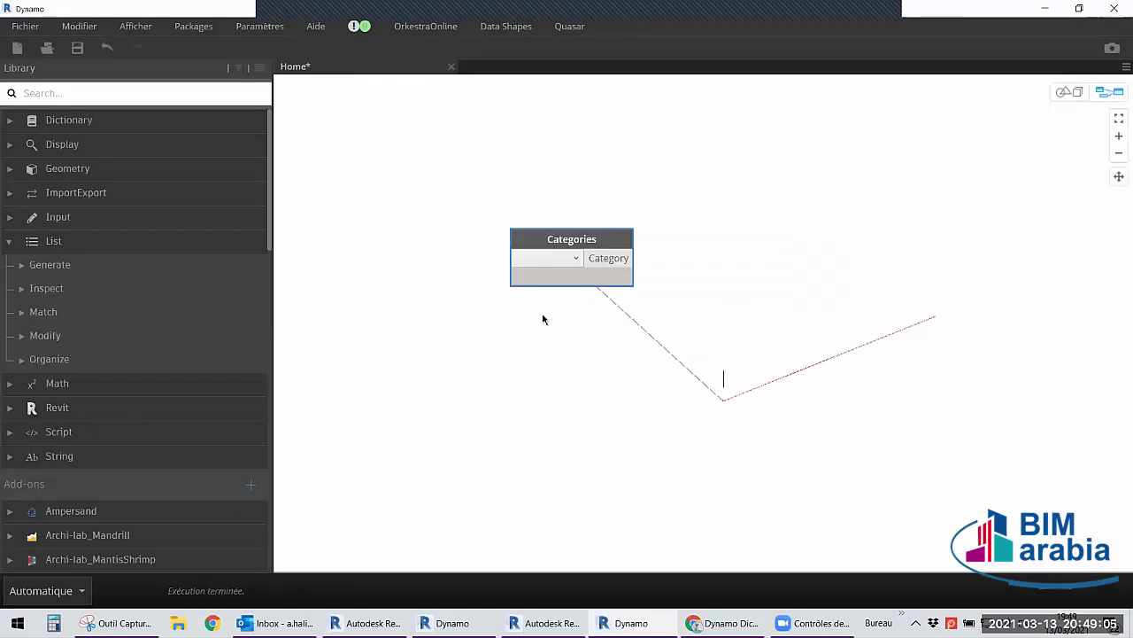
scroll(576, 218, up, 3)
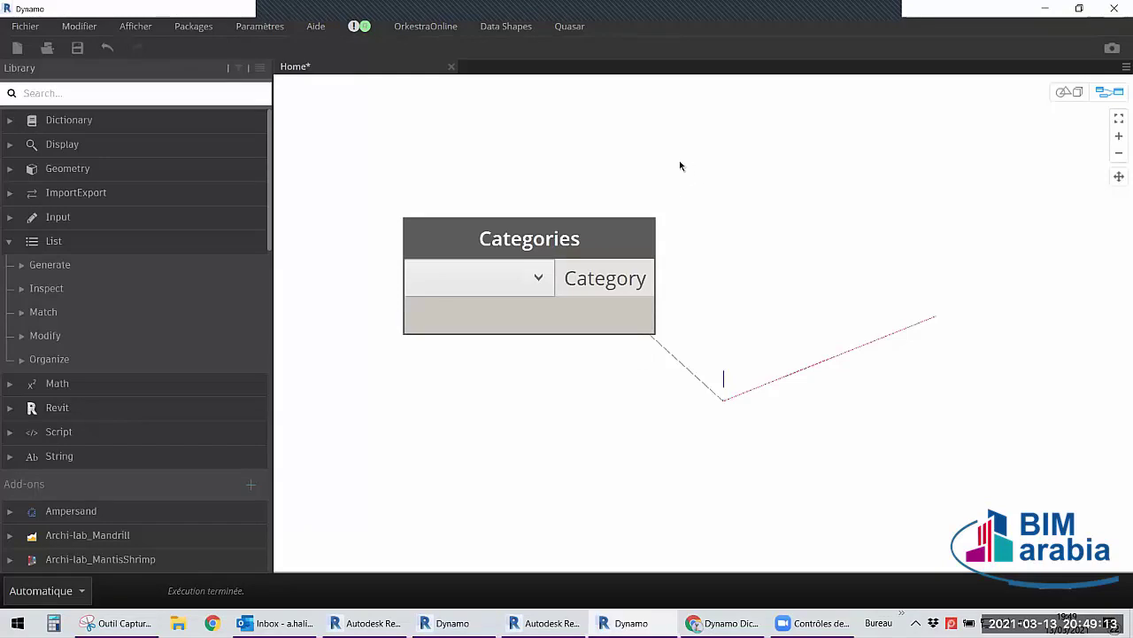
scroll(629, 175, down, 1)
scroll(585, 191, up, 2)
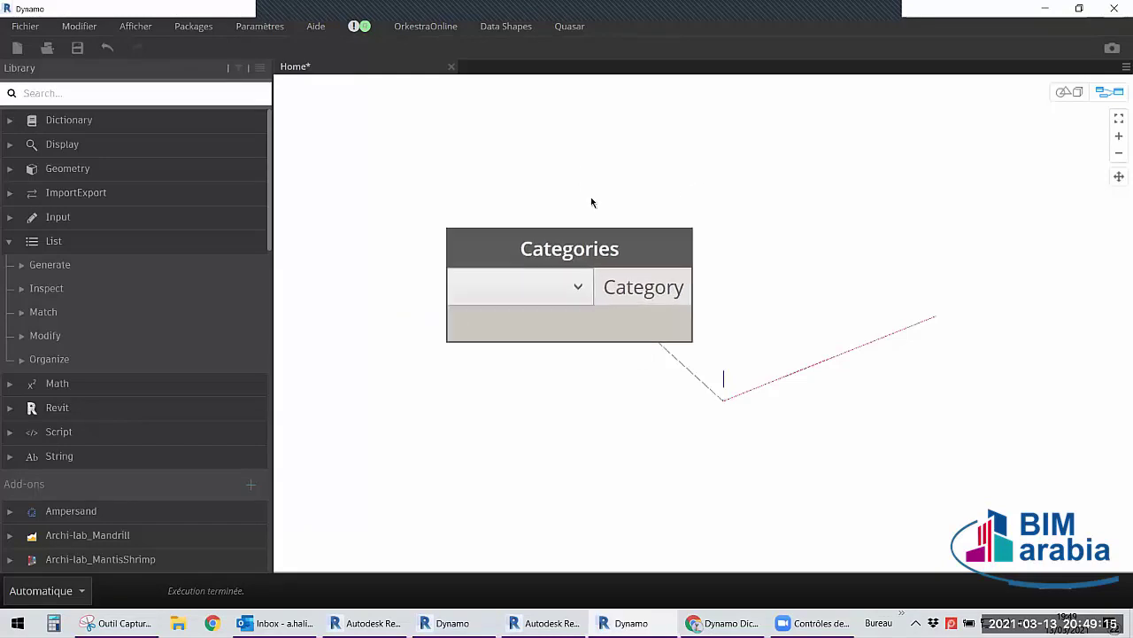
scroll(574, 204, up, 1)
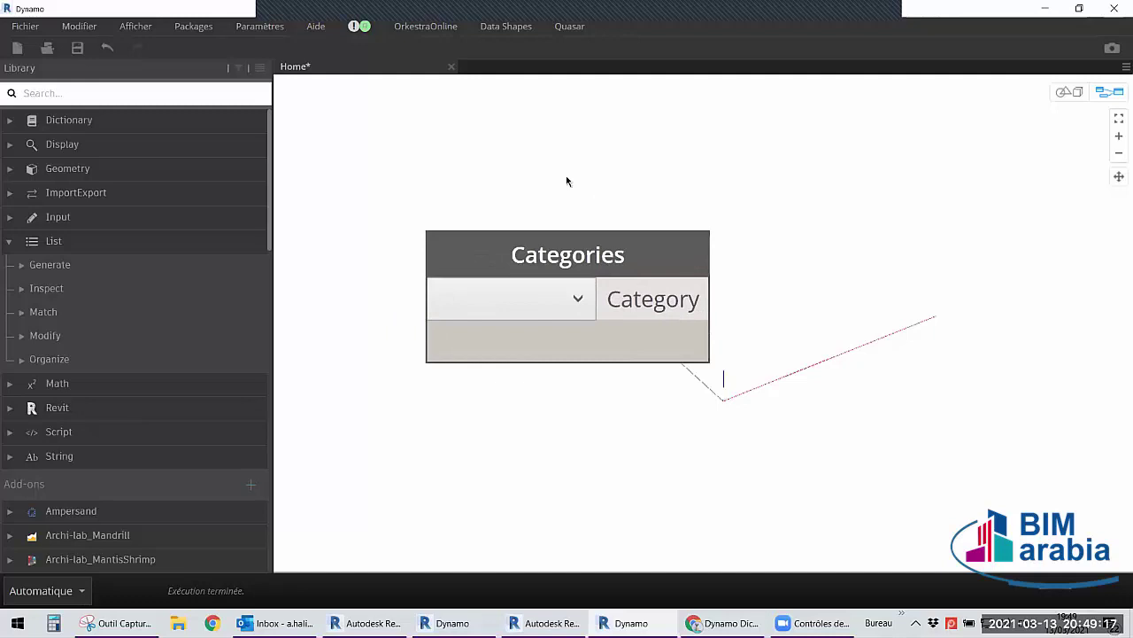
mouse_move(549, 292)
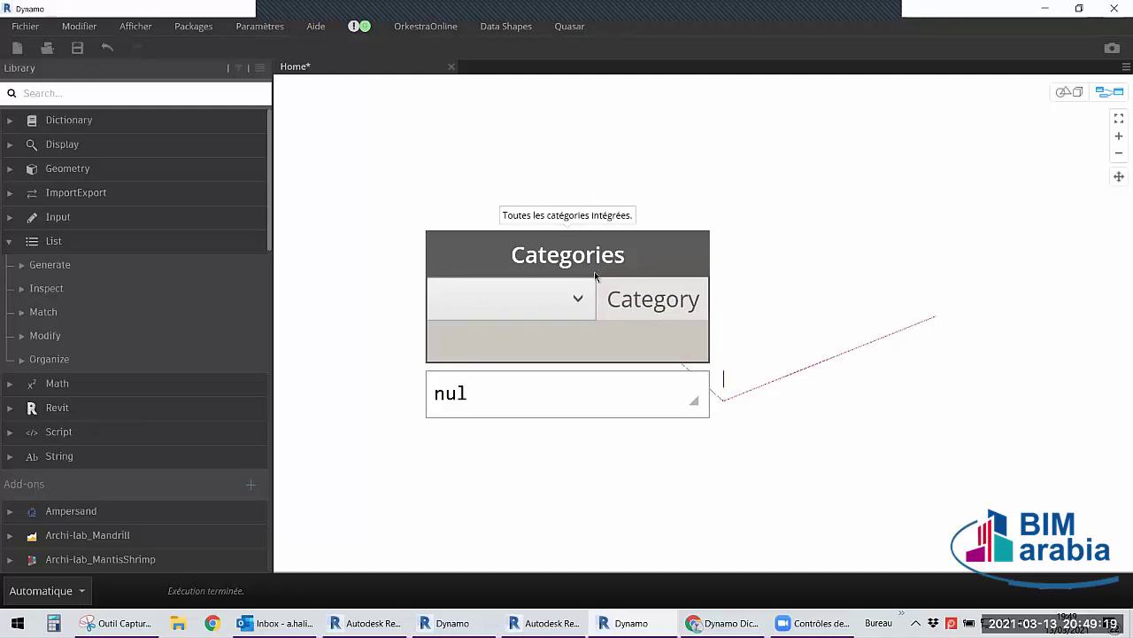
Choose Murs in the Categories dropdown and move the node into place.
click(548, 305)
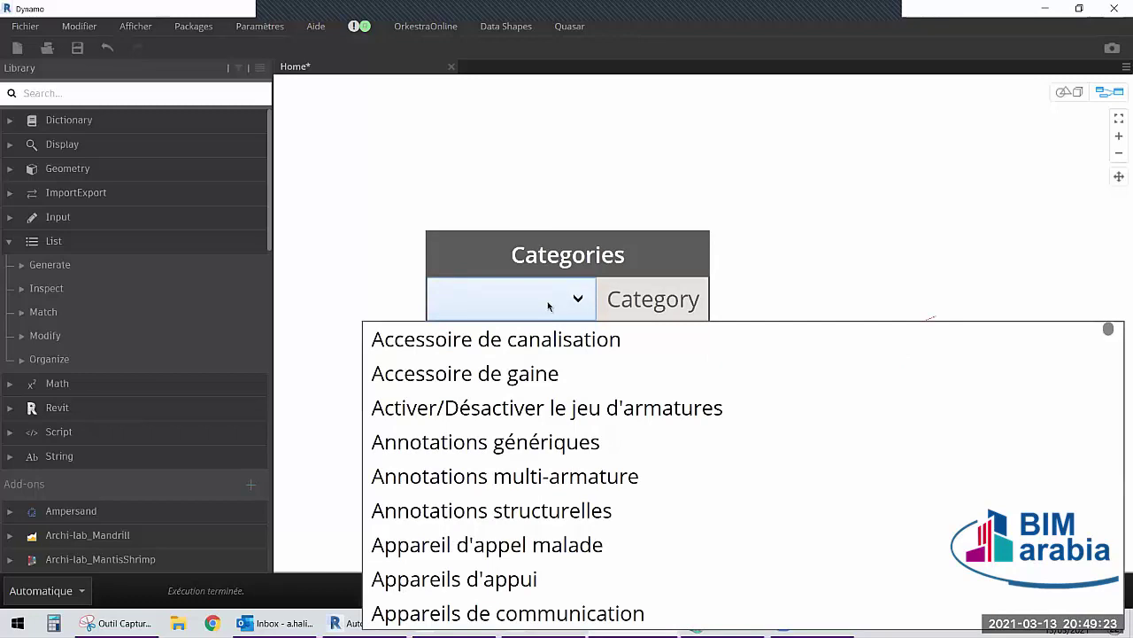
key(m)
key(u)
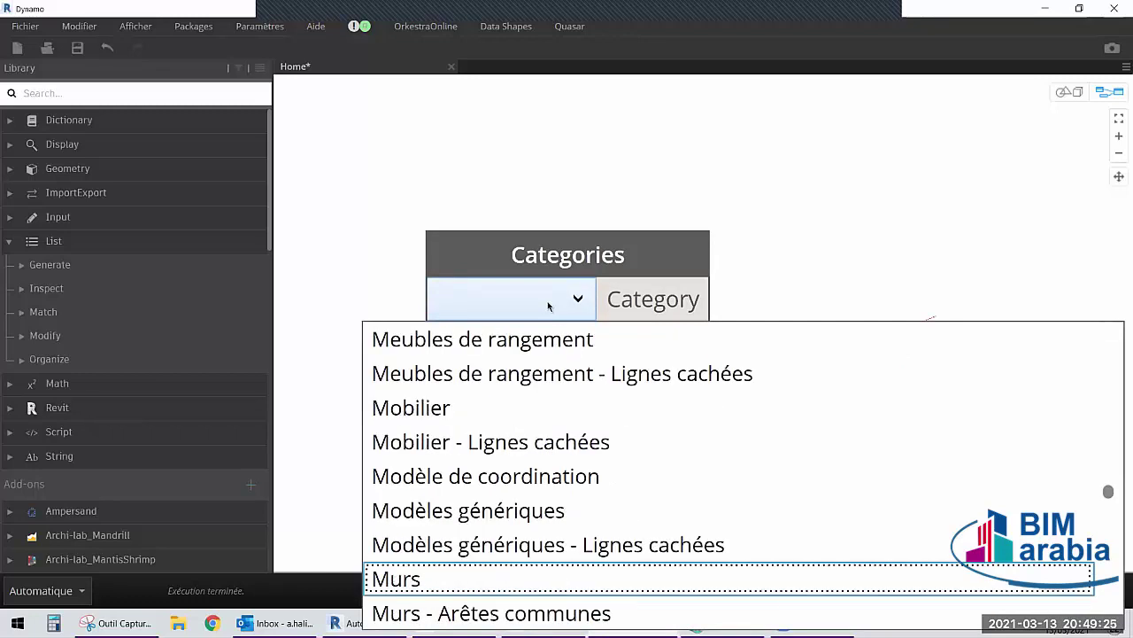
key(Return)
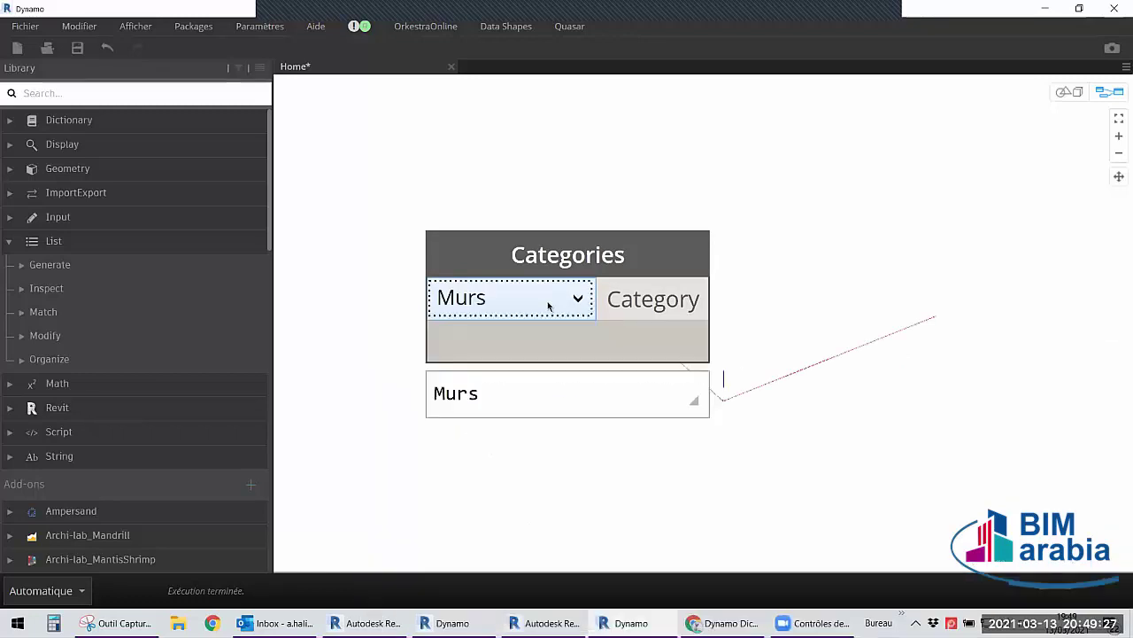
drag(644, 237, 777, 211)
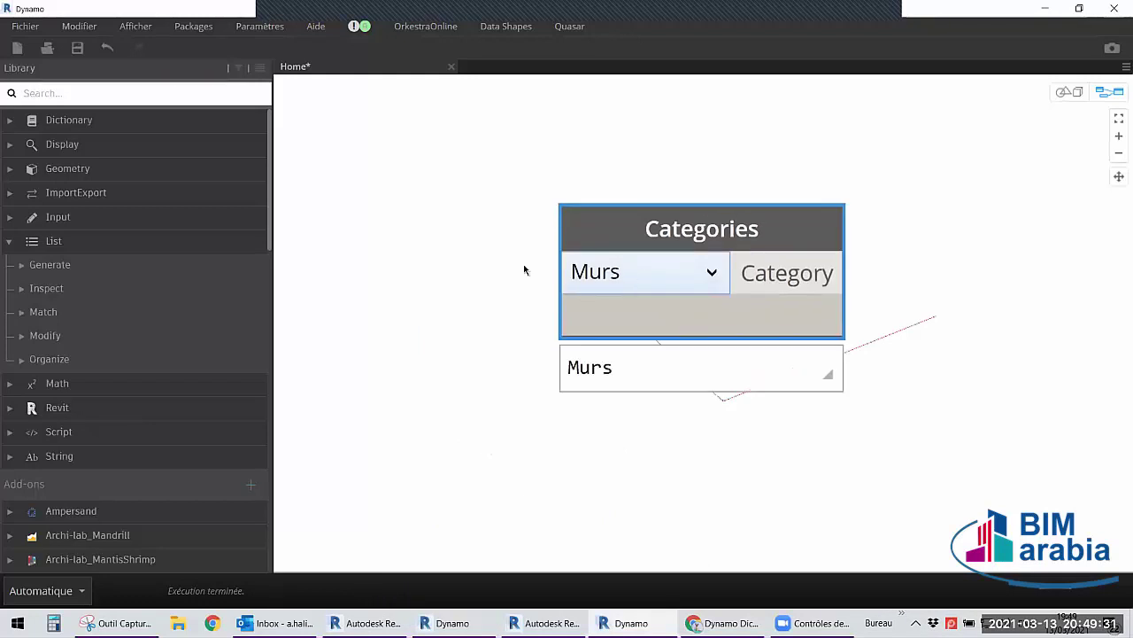
click(464, 249)
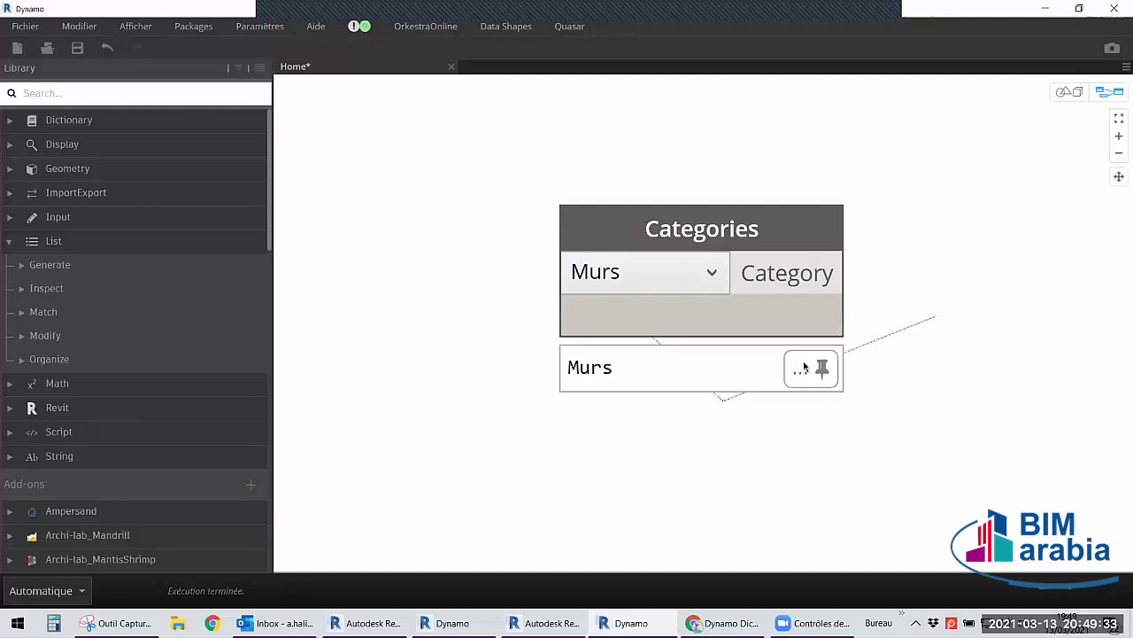
drag(720, 324, 659, 320)
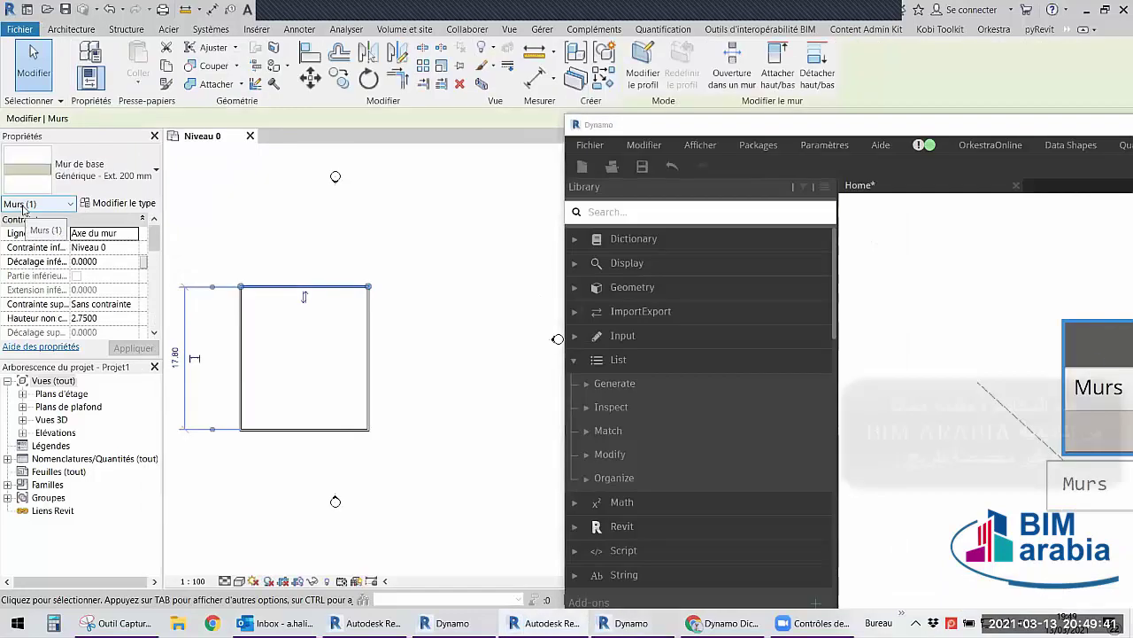
Zoom and pan the Niveau 0 plan onto the wall rectangle, then deselect the wall.
scroll(1003, 333, up, 2)
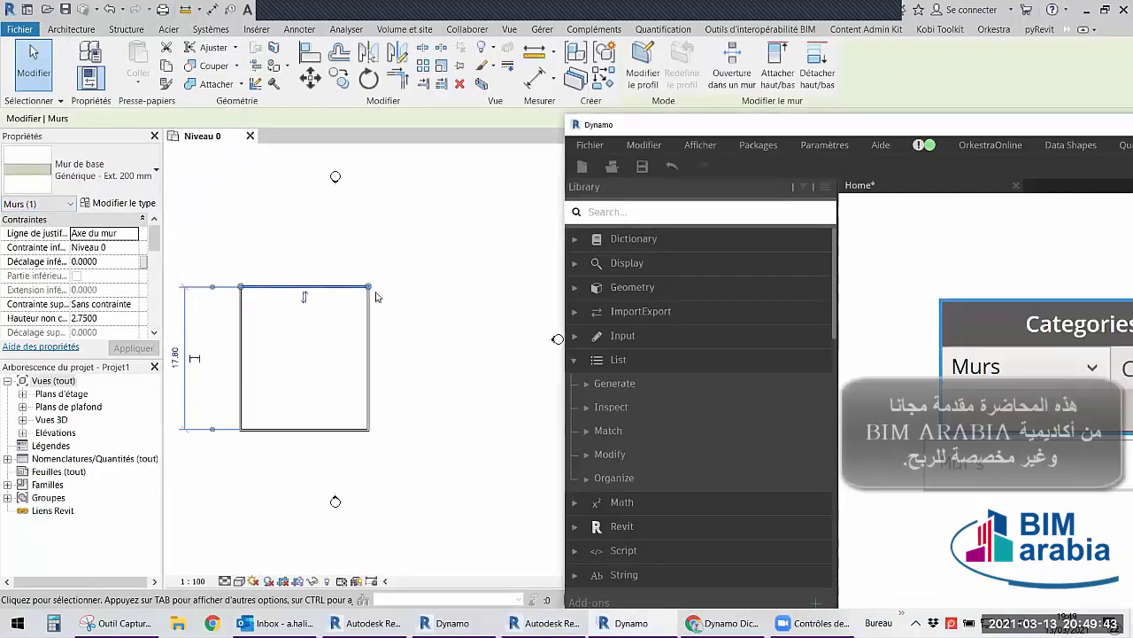
middle_drag(356, 315, 448, 332)
scroll(447, 333, up, 2)
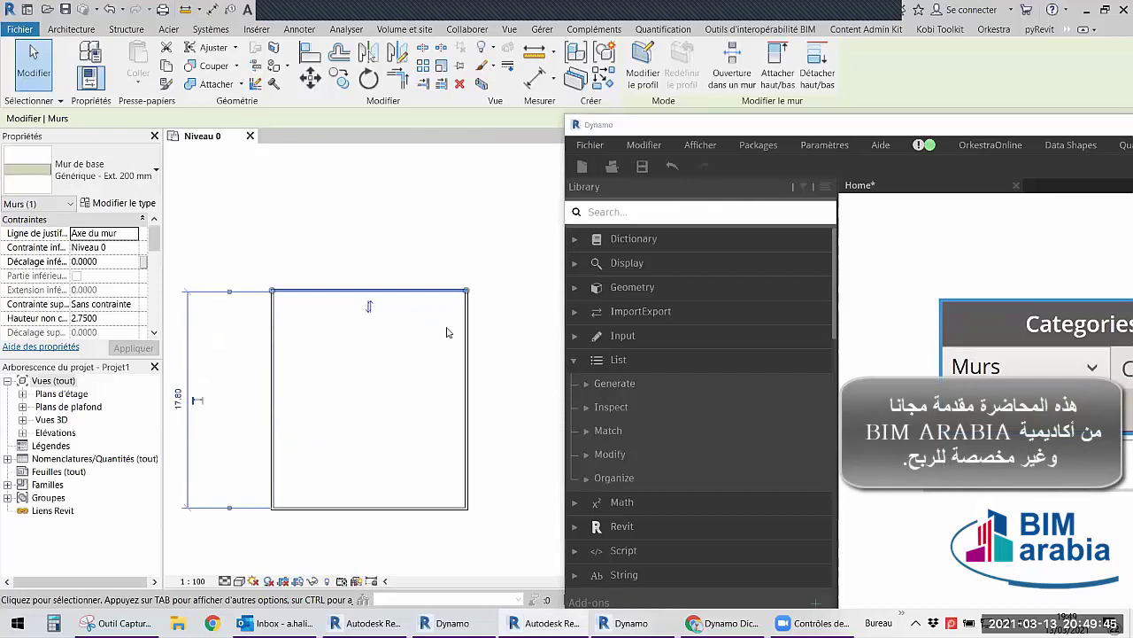
scroll(284, 279, up, 2)
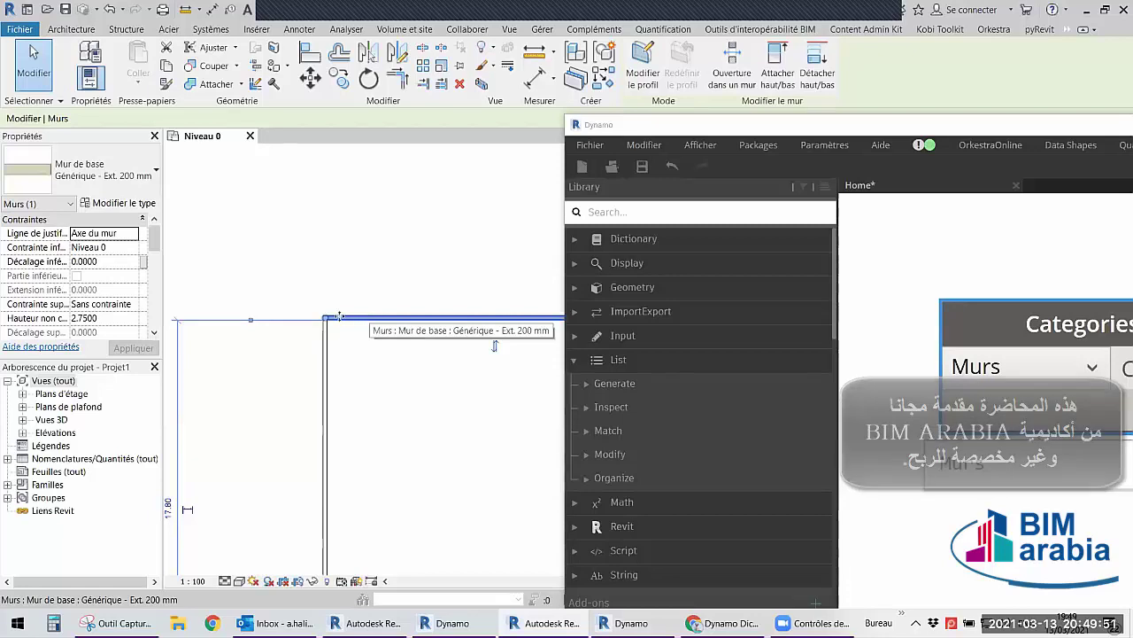
scroll(342, 319, up, 2)
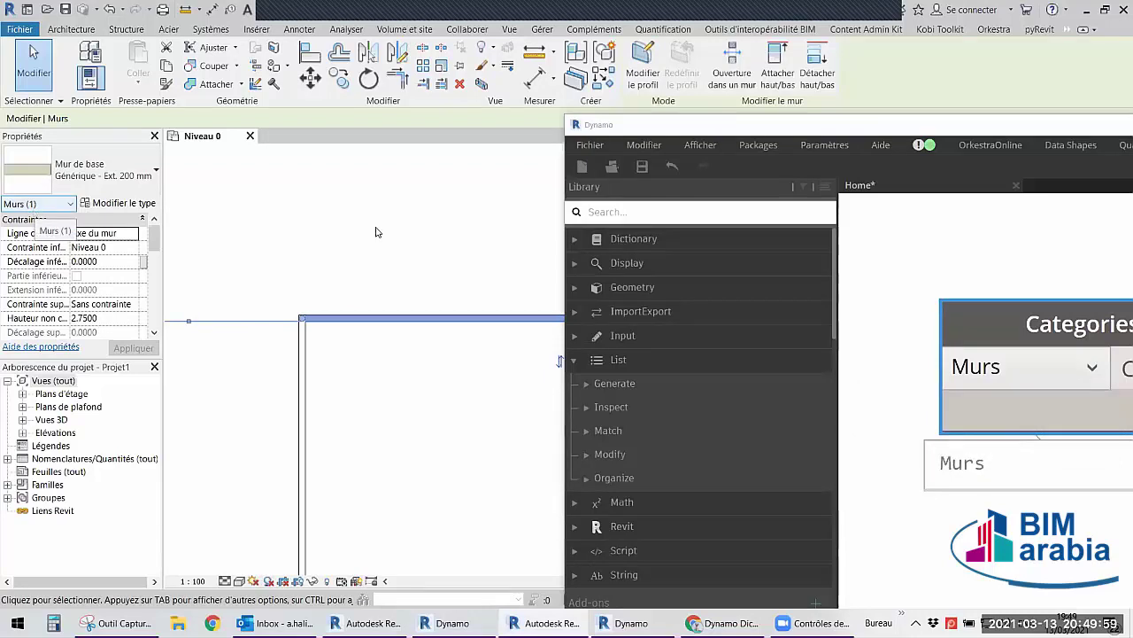
click(445, 219)
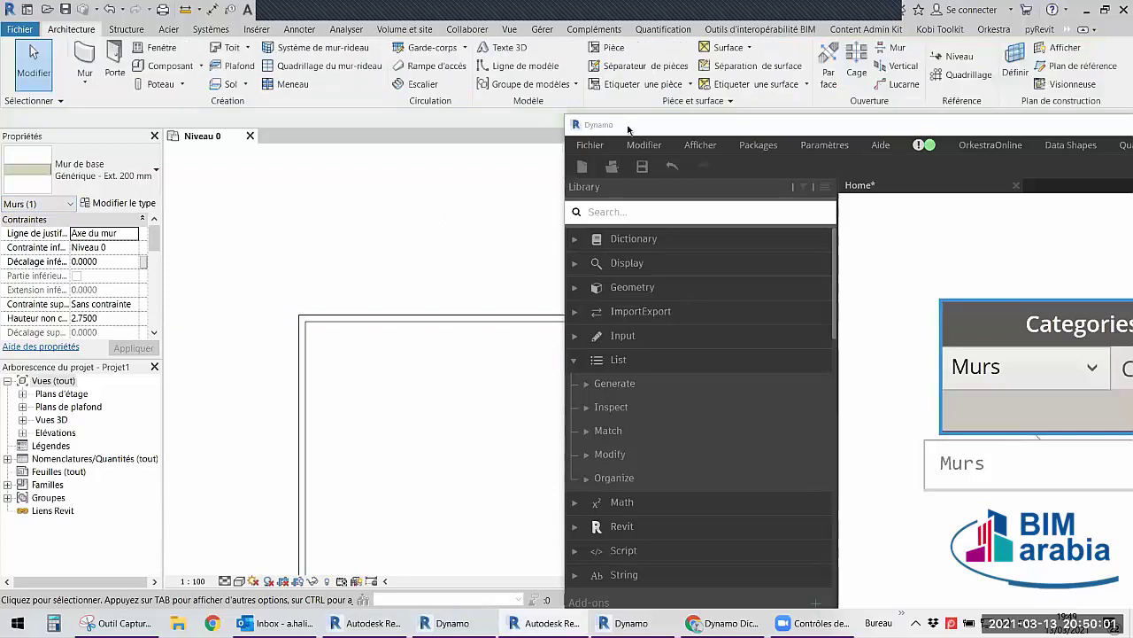
Maximize Dynamo and place an All Elements of Category node next to Categories.
double_click(590, 125)
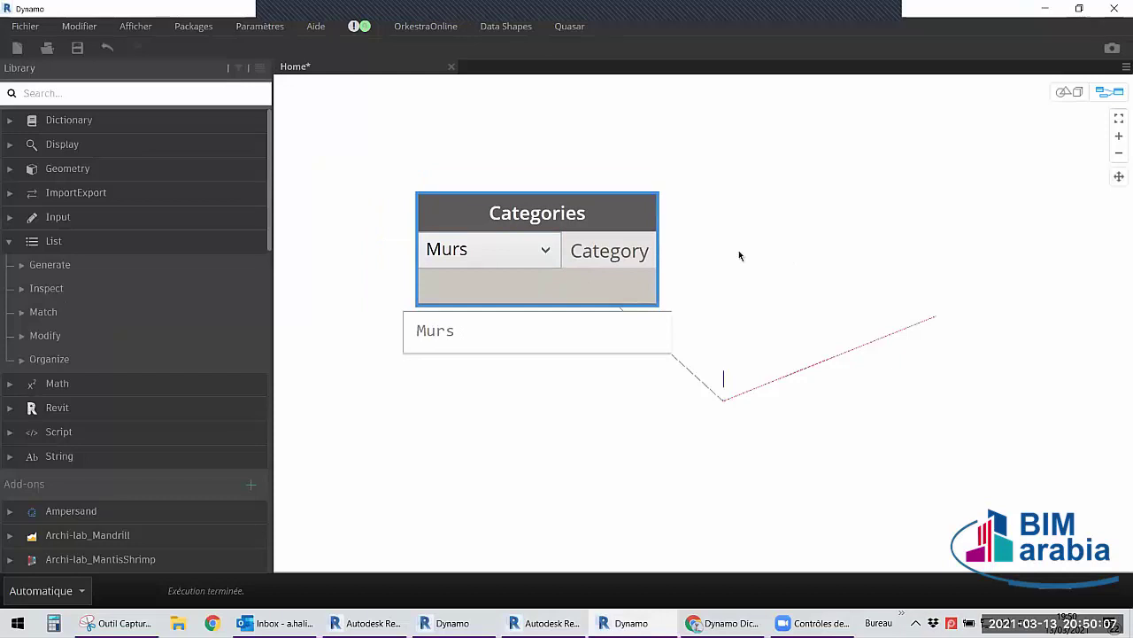
right_drag(738, 255, 702, 234)
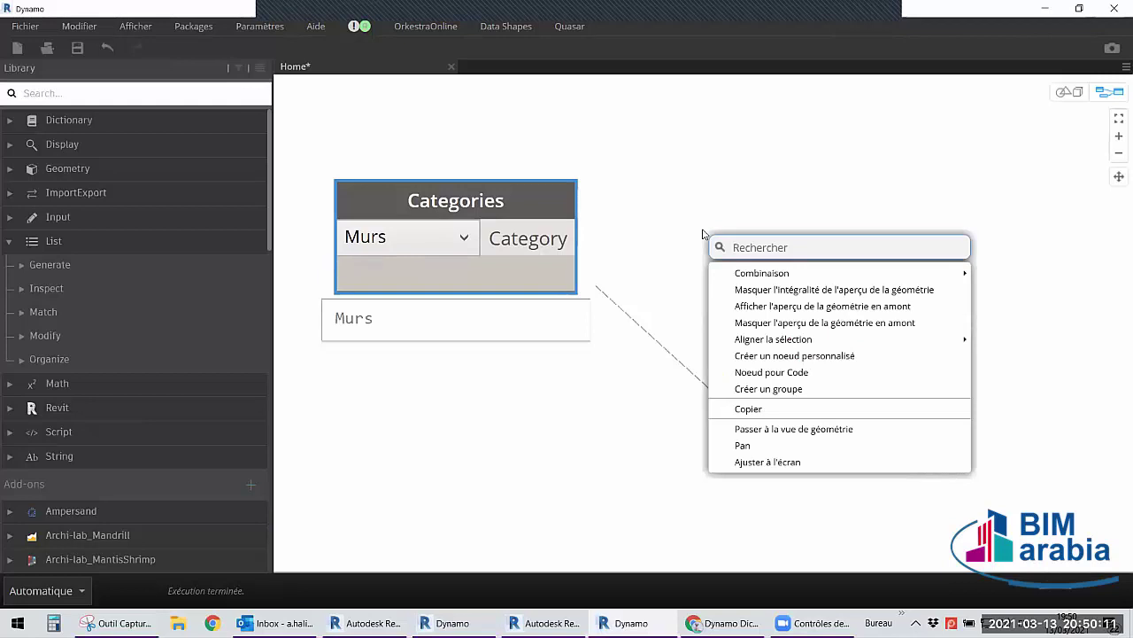
text(all element)
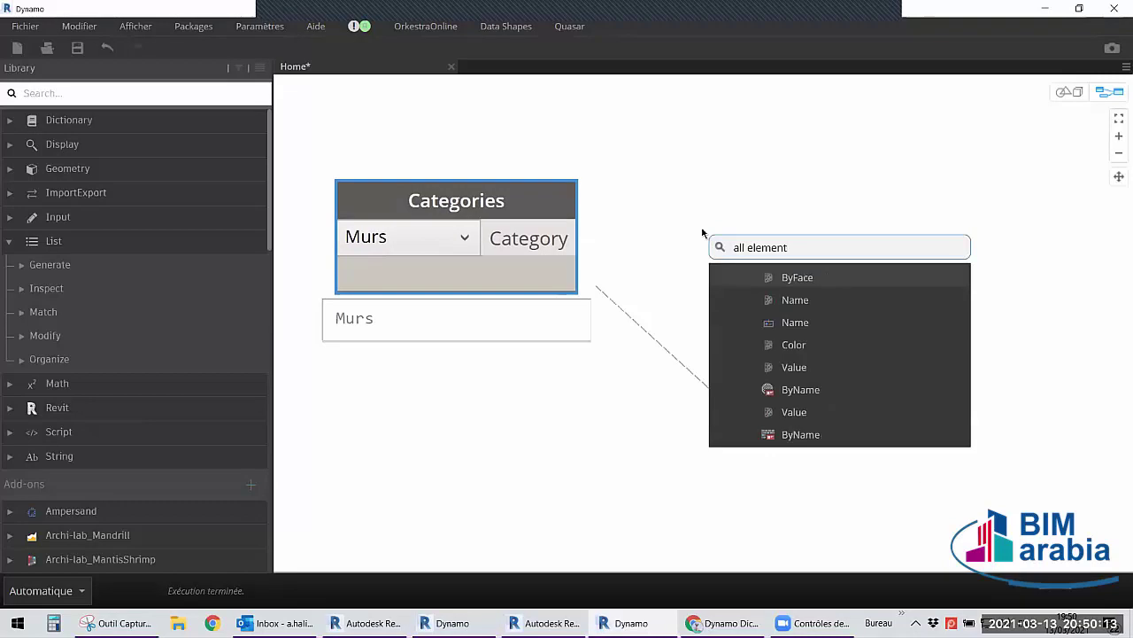
text(s of categor)
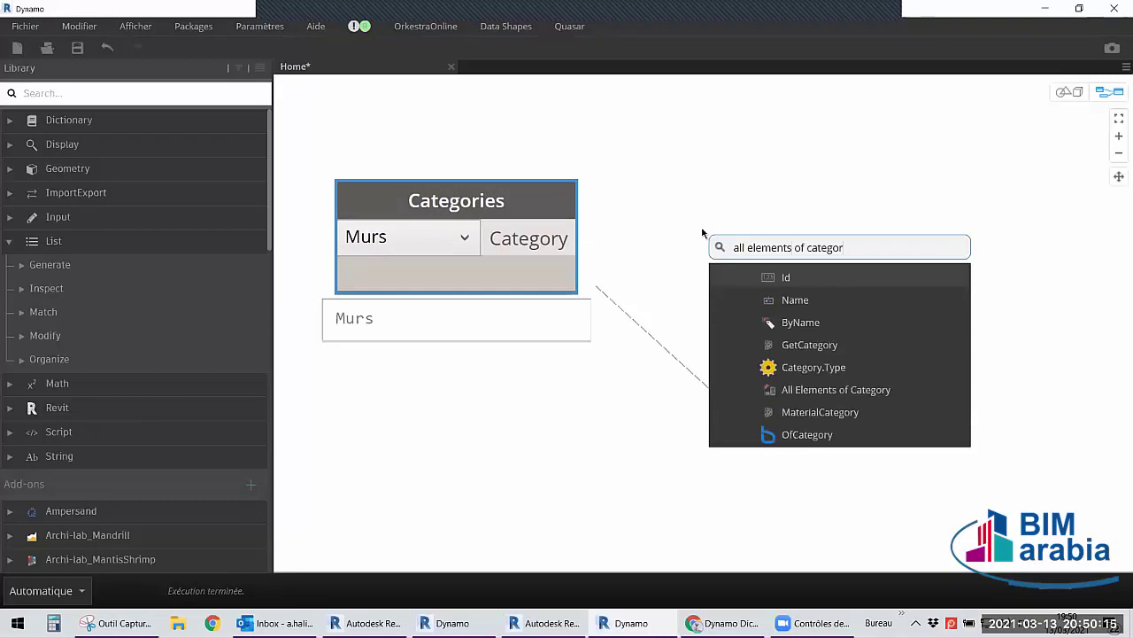
click(834, 390)
drag(855, 408, 705, 195)
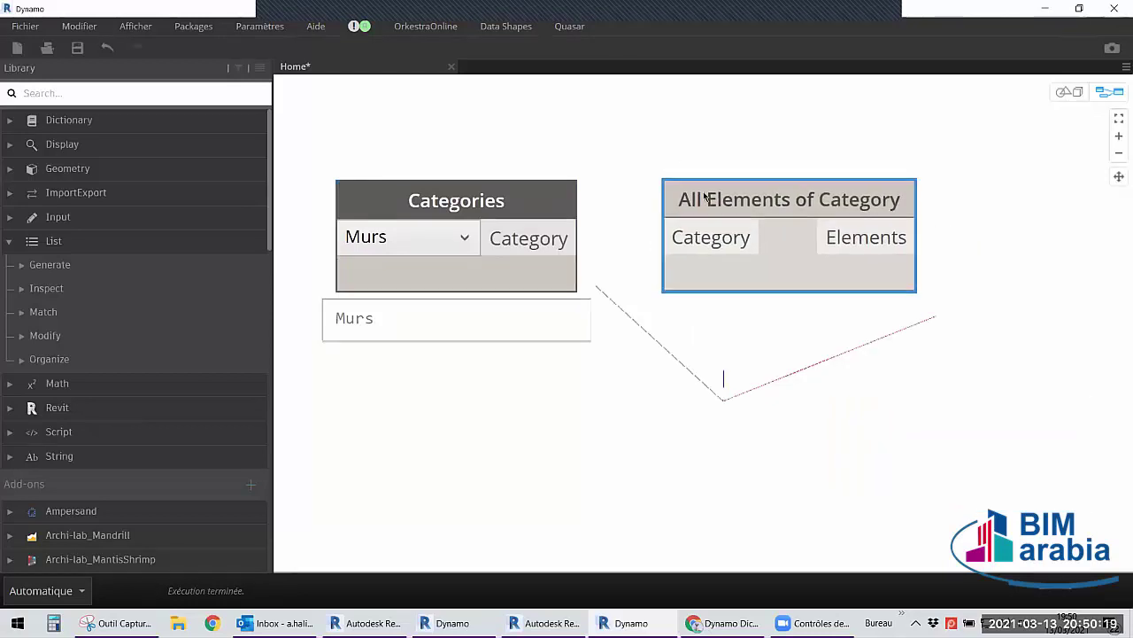
Position the All Elements of Category node beside the Categories node.
click(682, 153)
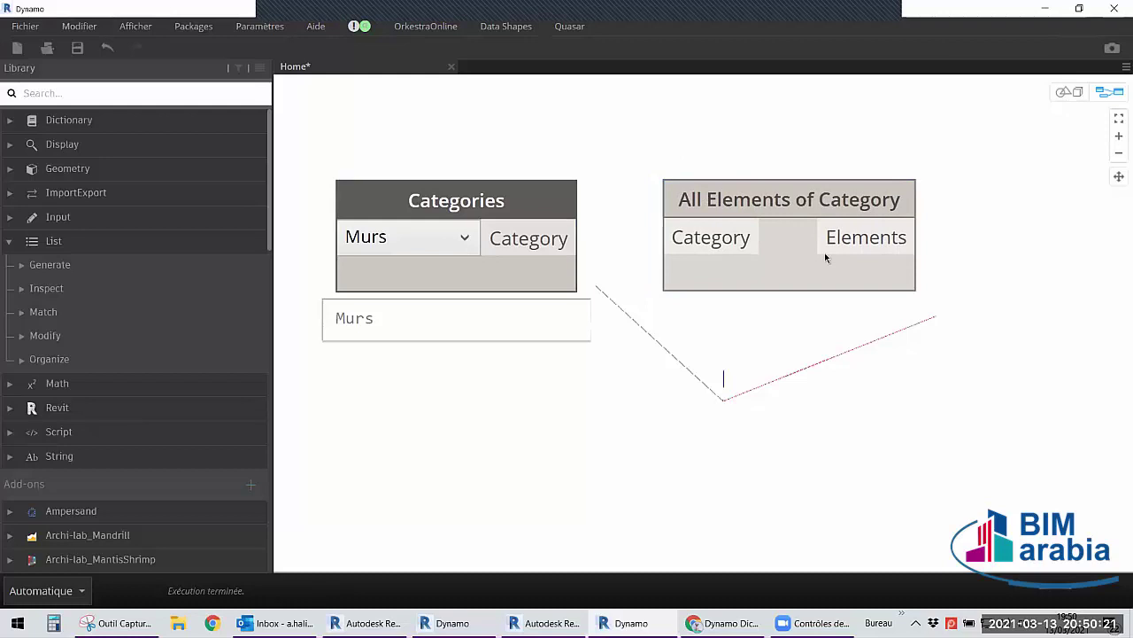
click(774, 264)
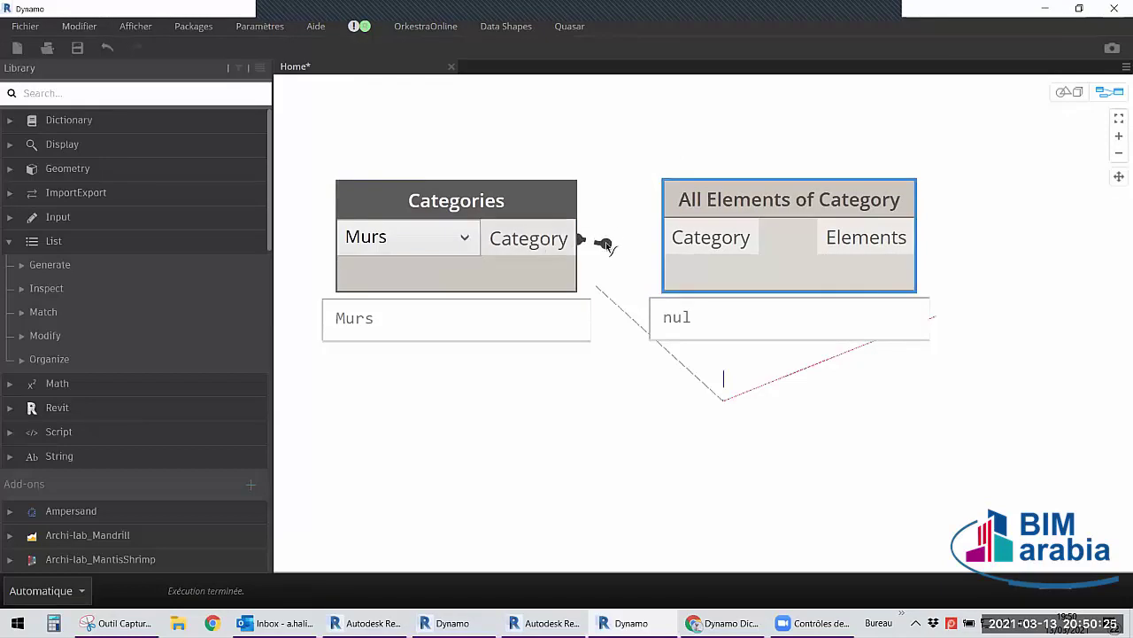
click(581, 239)
click(736, 205)
drag(733, 205, 772, 206)
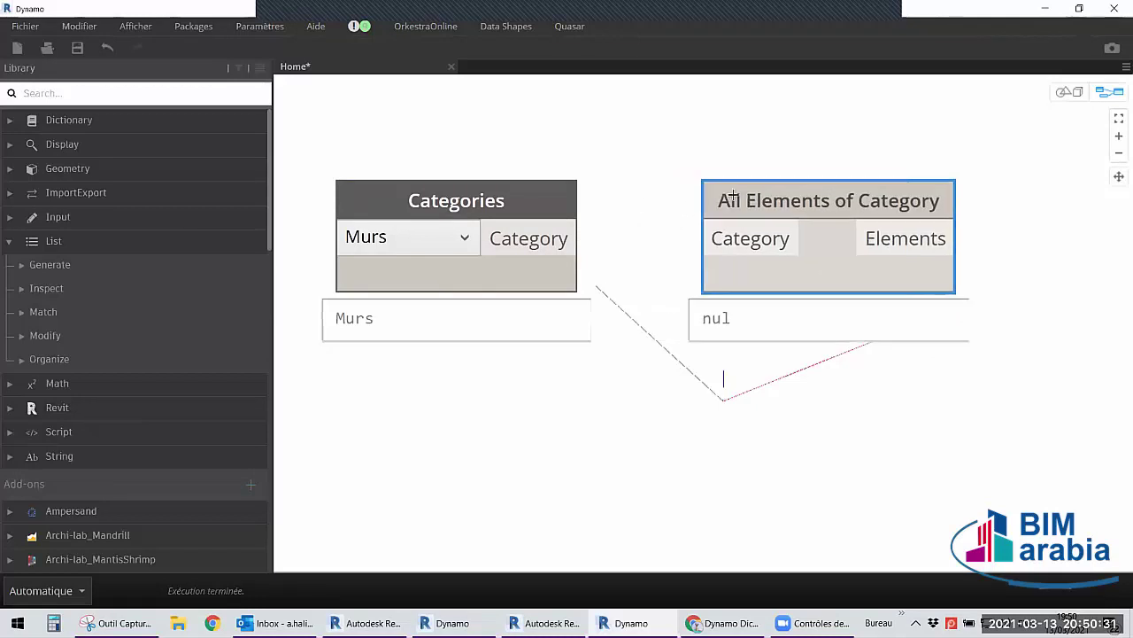
drag(796, 146, 510, 358)
click(575, 379)
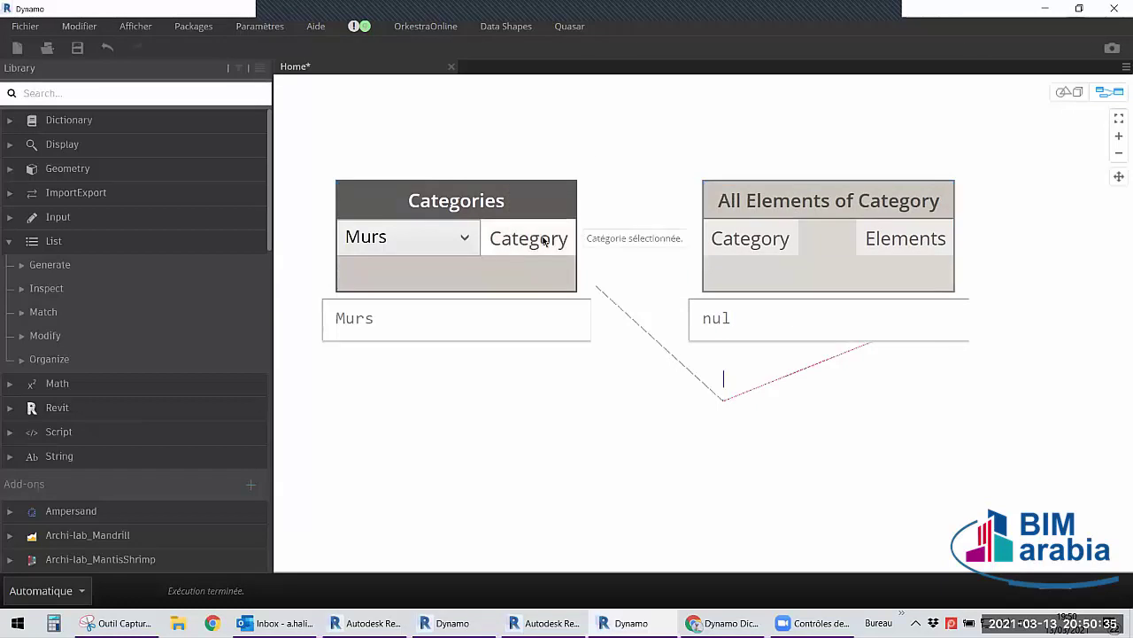
Wire the Categories output into the Category input of All Elements of Category.
drag(577, 239, 634, 239)
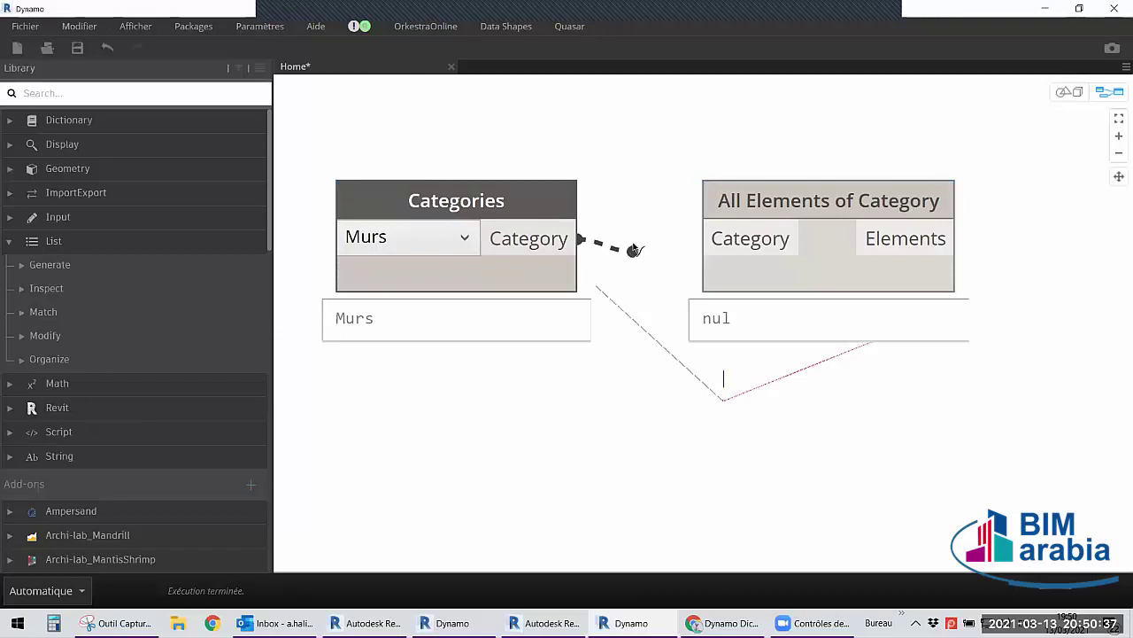
click(635, 237)
scroll(635, 232, up, 1)
scroll(636, 232, up, 1)
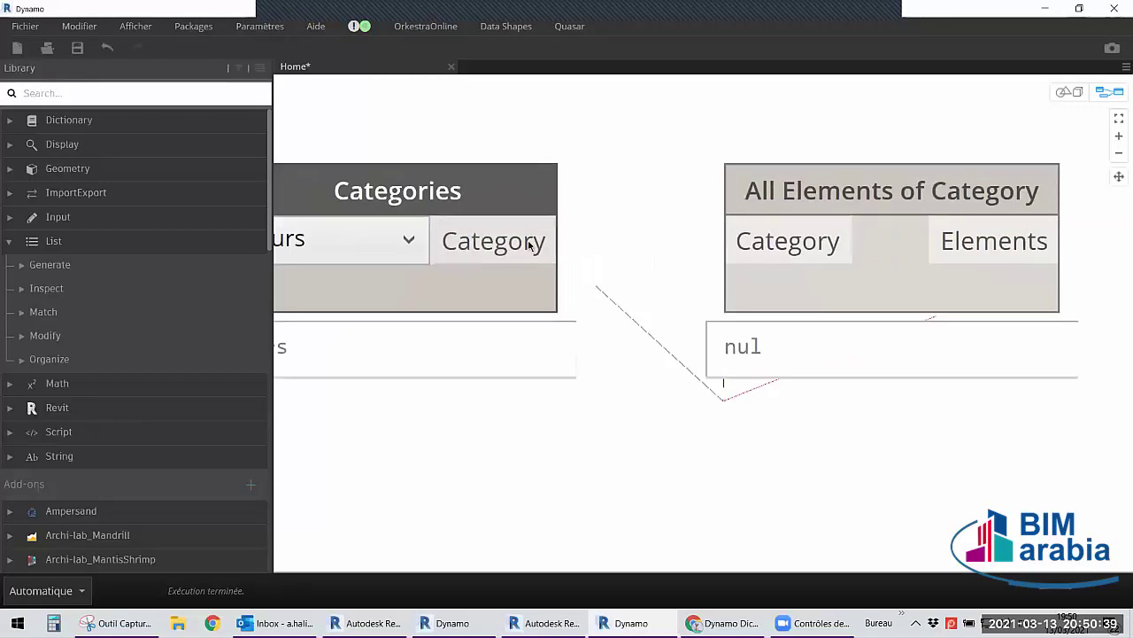
click(560, 241)
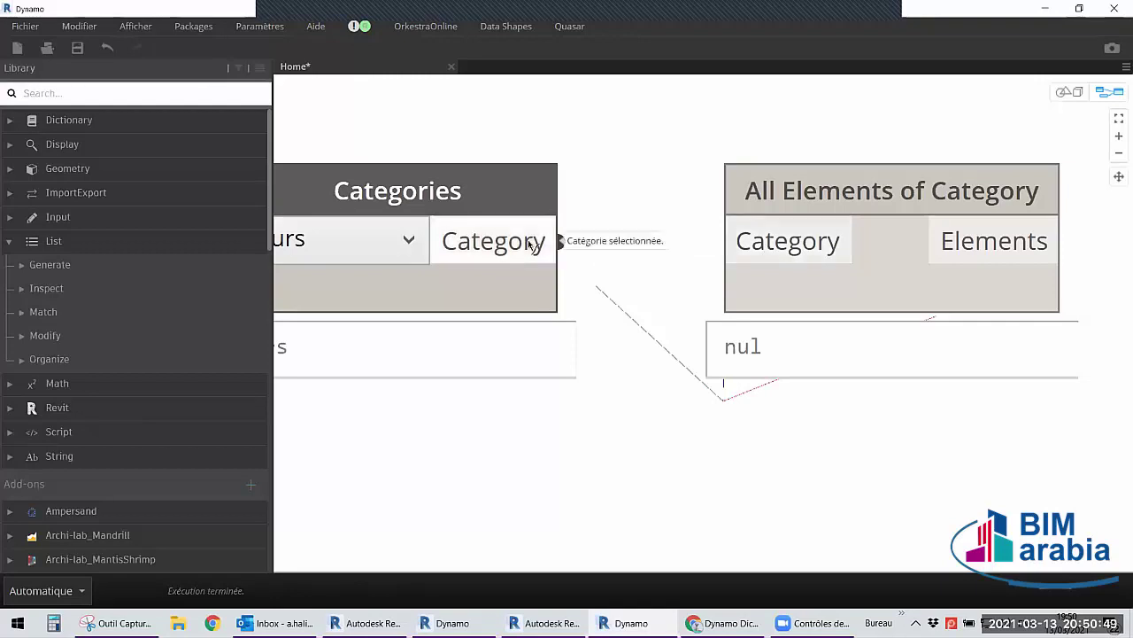
click(632, 205)
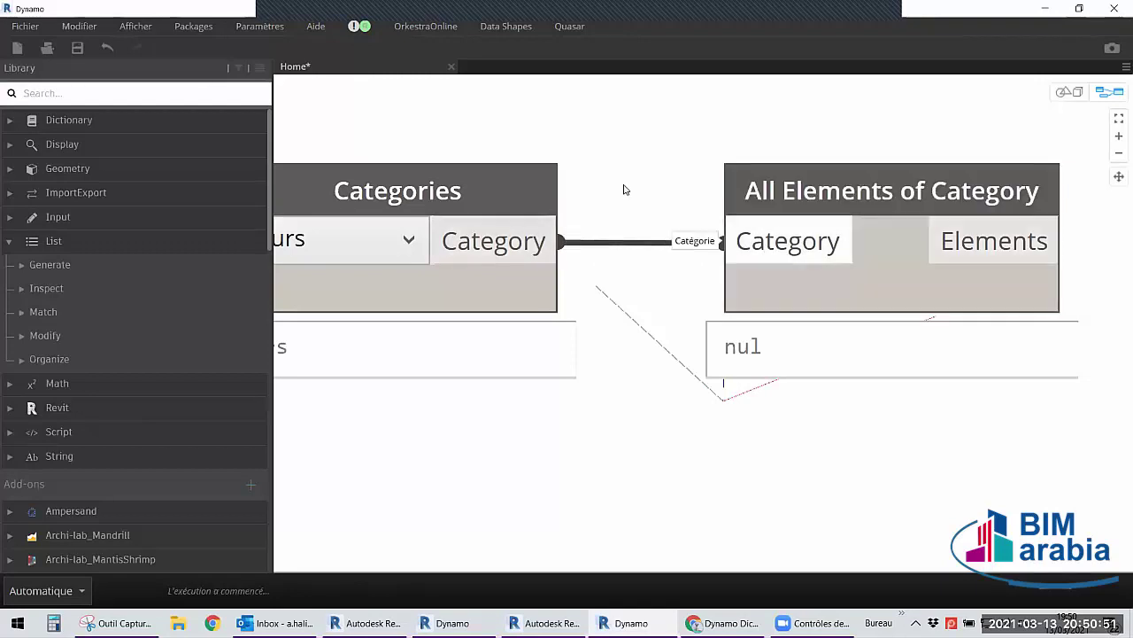
Switch the graph's run mode from Automatique to Manuel.
middle_drag(692, 165, 746, 176)
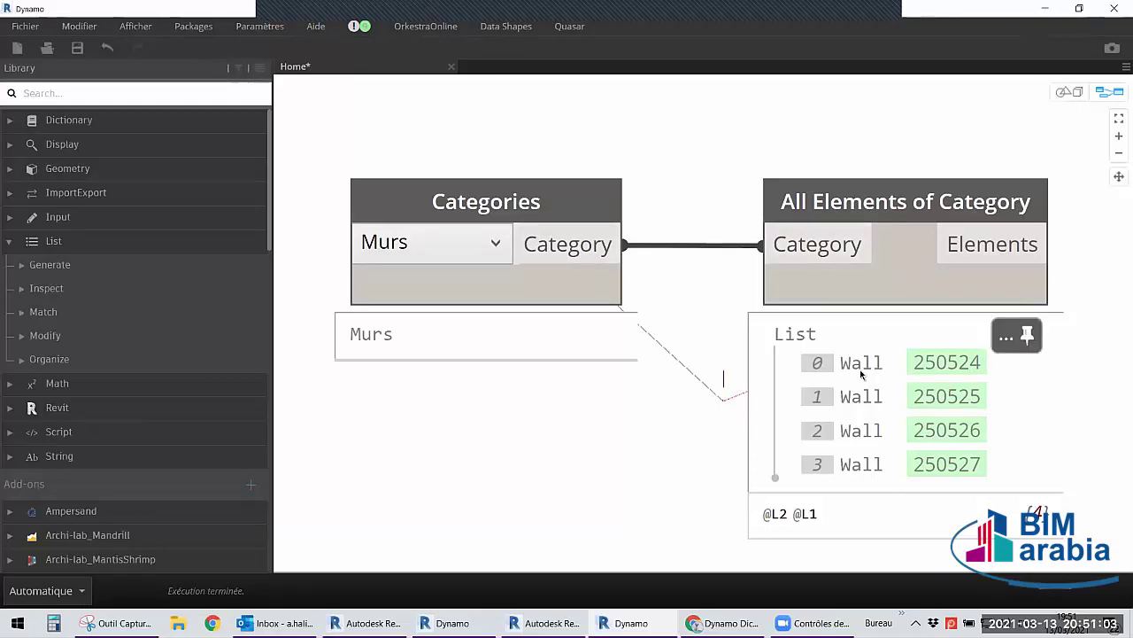
mouse_move(890, 350)
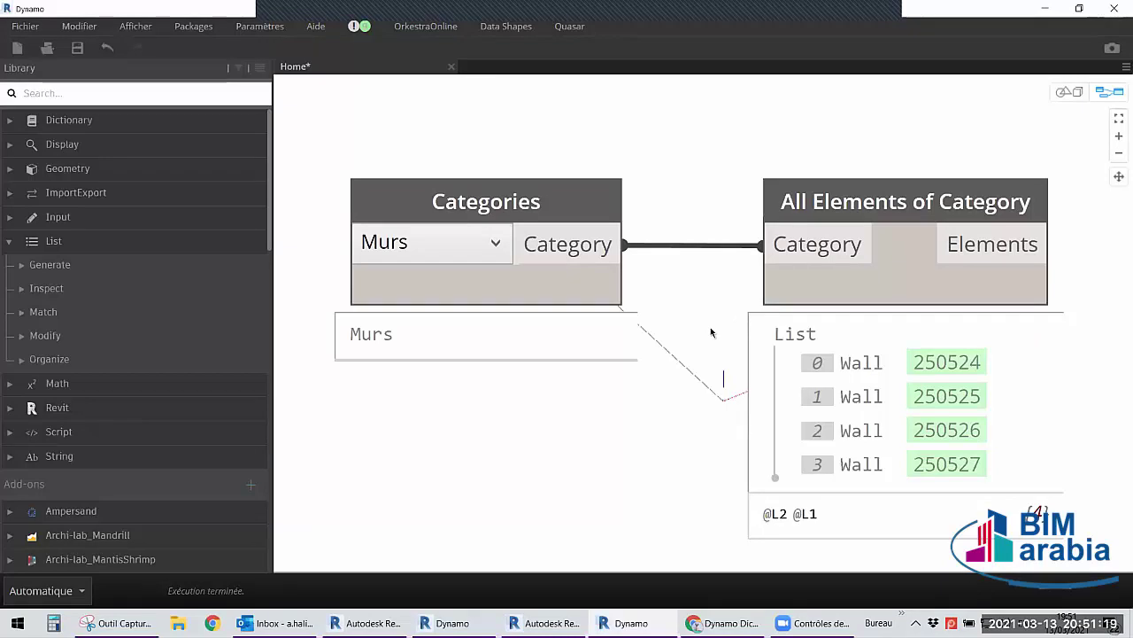
scroll(693, 301, down, 1)
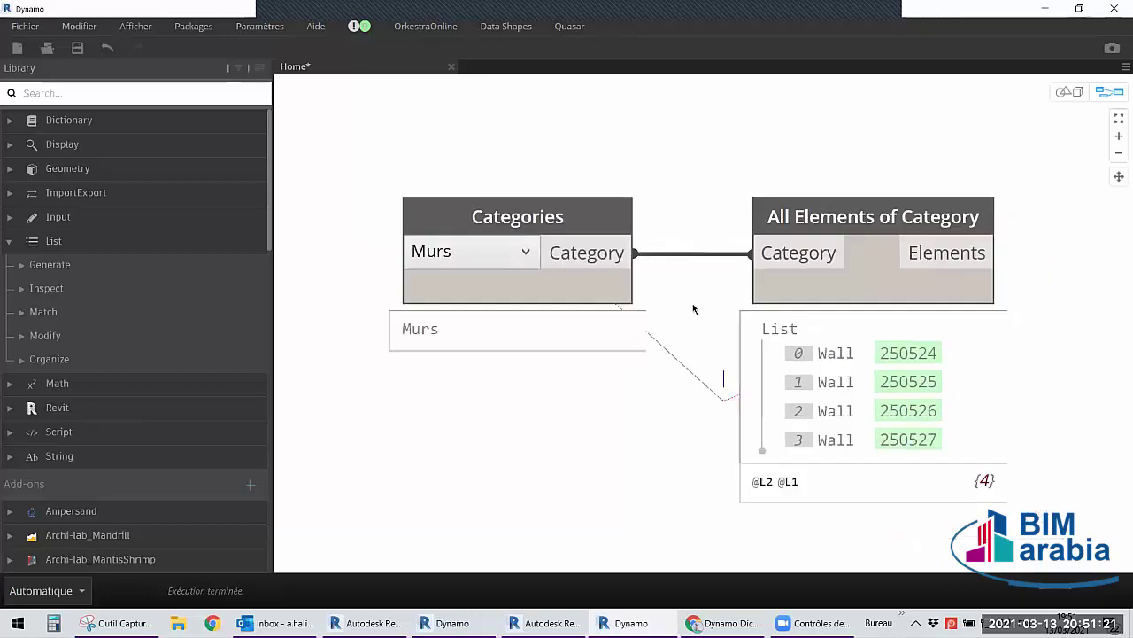
scroll(687, 306, down, 1)
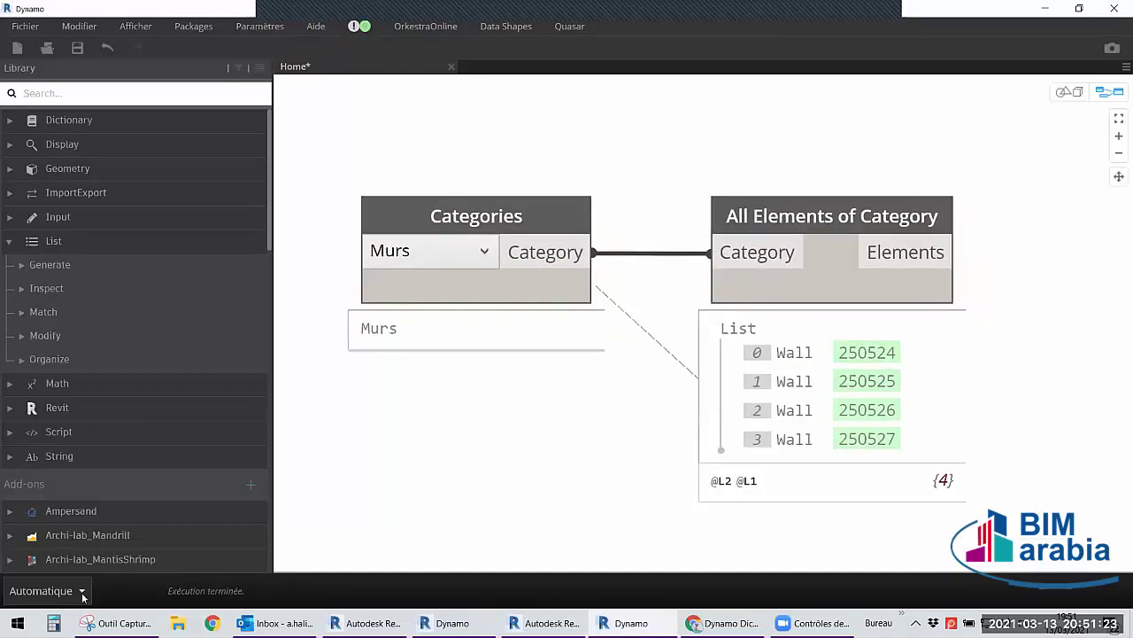
click(49, 590)
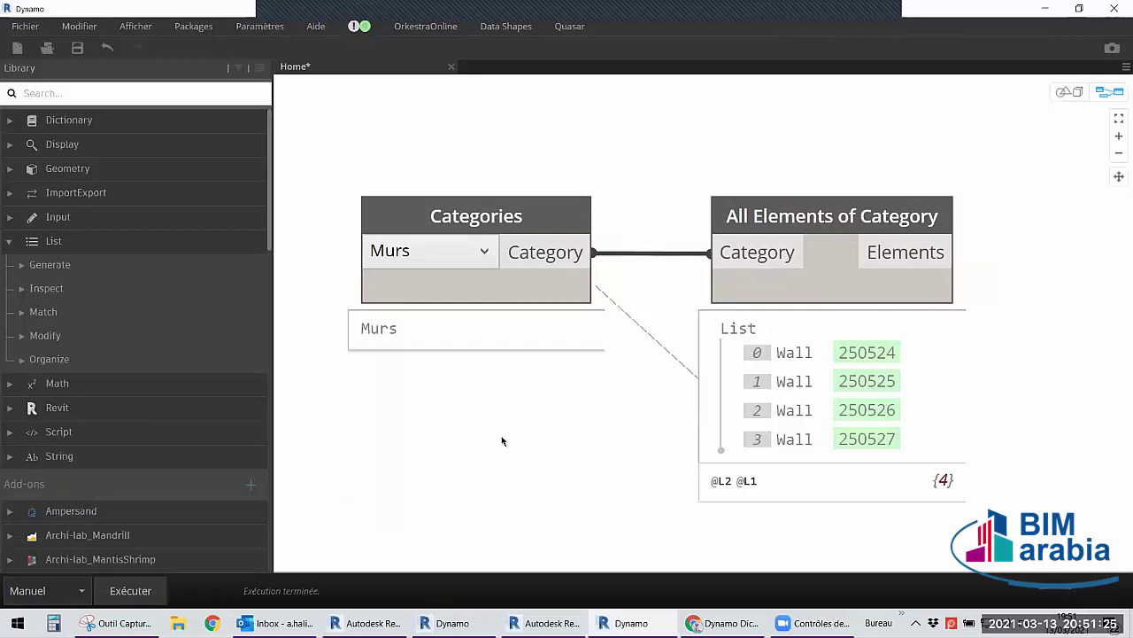
Clear the old nodes and place a new Categories node.
click(728, 263)
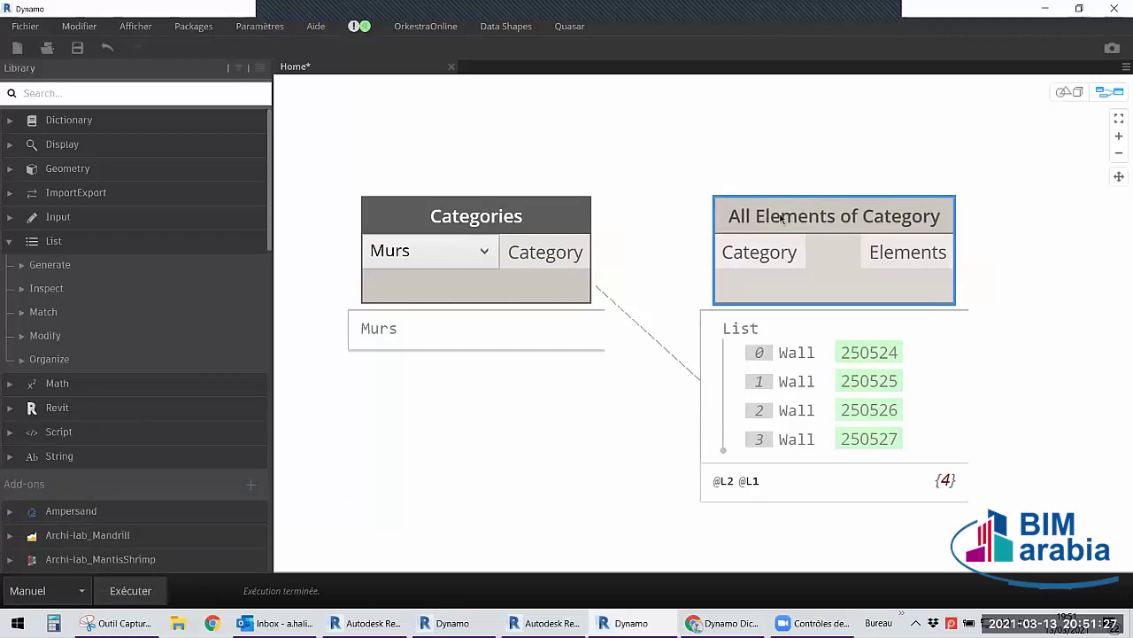
drag(767, 217, 809, 197)
drag(845, 155, 536, 264)
mouse_move(476, 330)
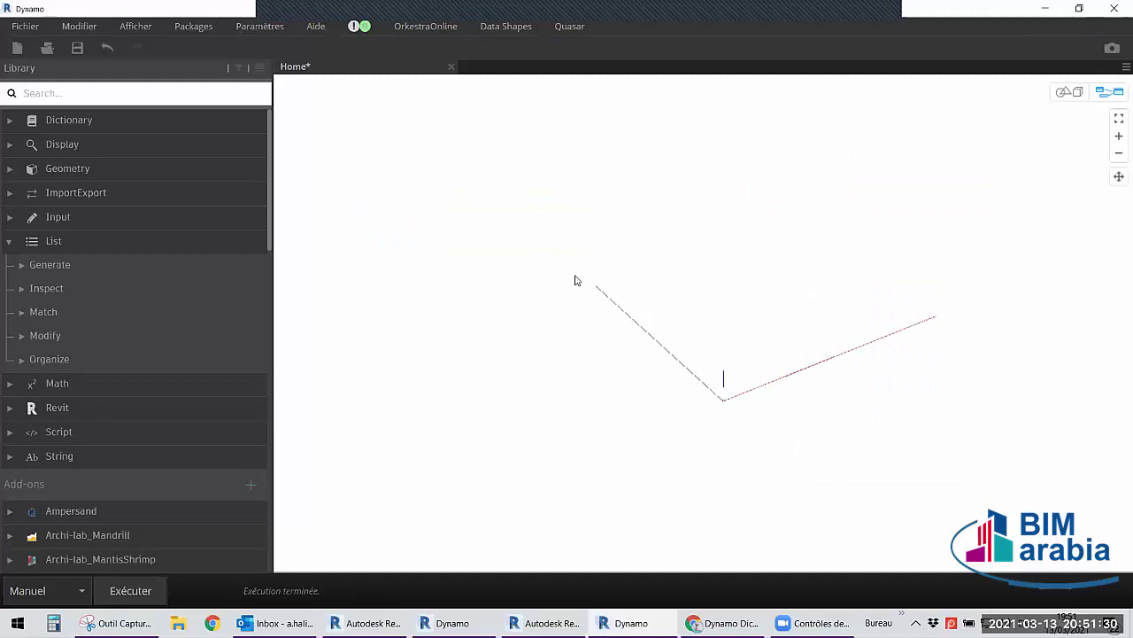
double_click(576, 280)
text(c)
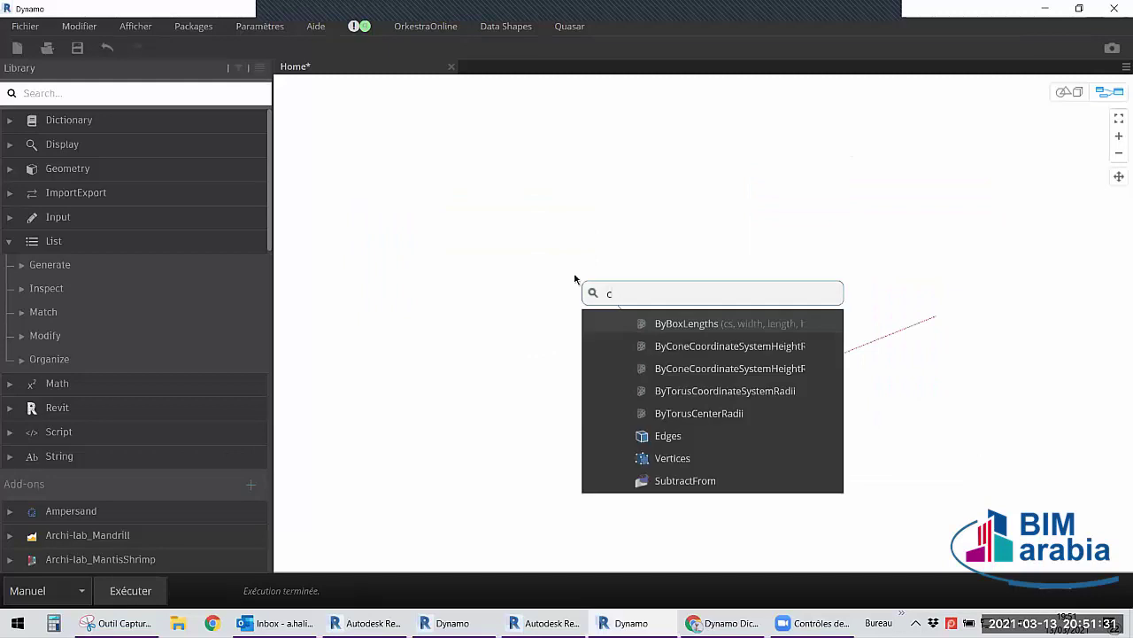
text(atego)
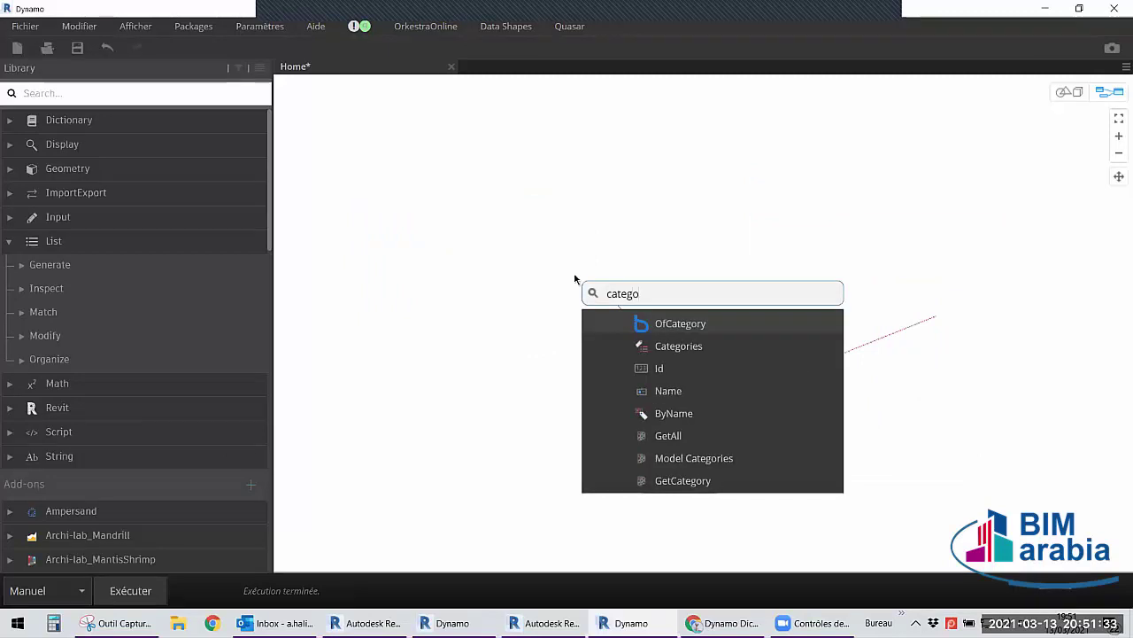
click(647, 346)
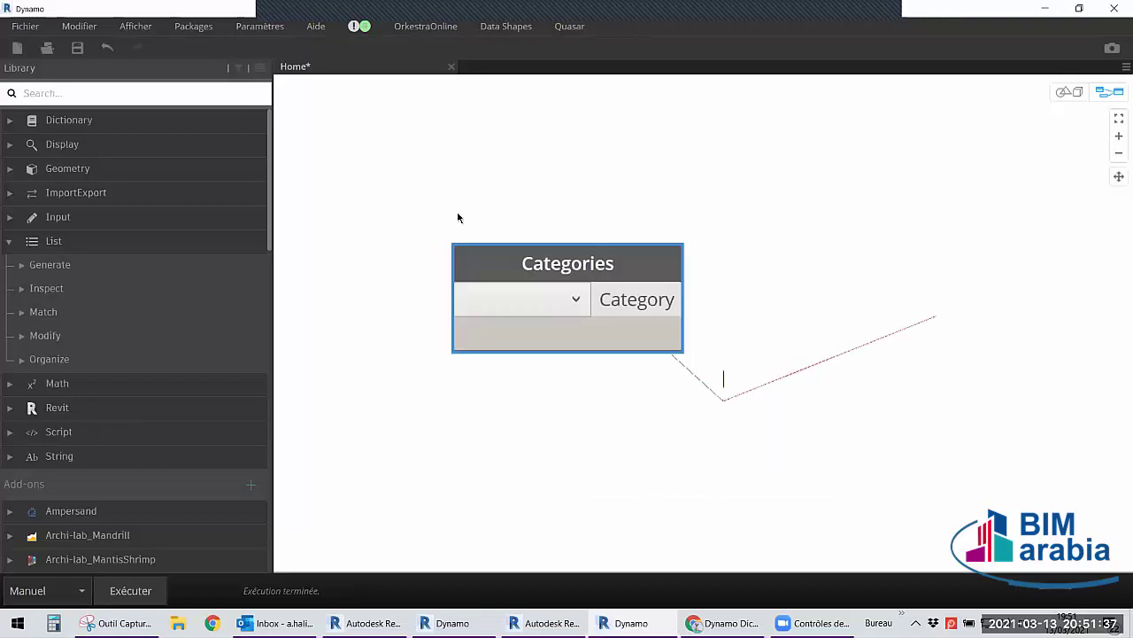
drag(460, 228, 458, 216)
Add an All Elements of Category node, removing a mistaken All Elements of Model Category node.
double_click(748, 234)
text(a)
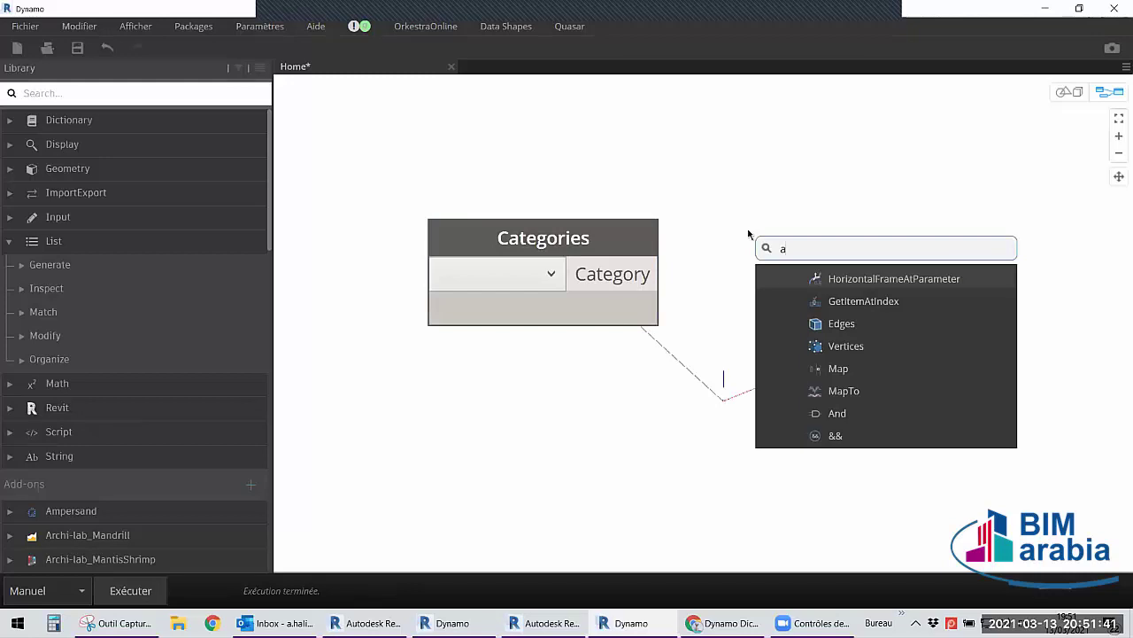
text(ll elements of ctegor)
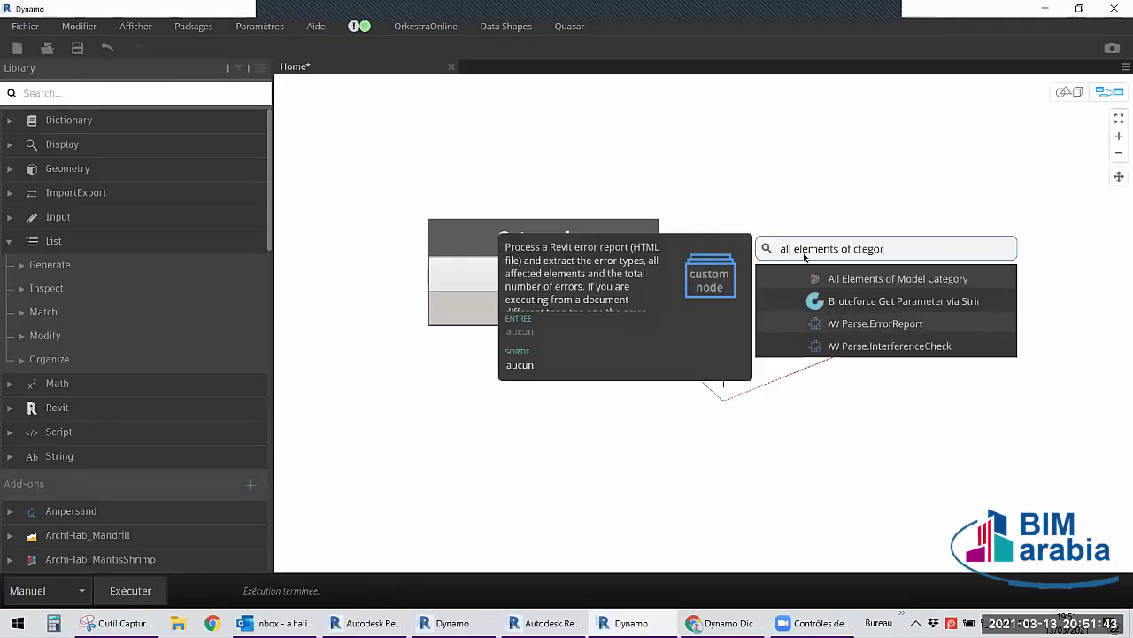
key(Return)
right_click(814, 264)
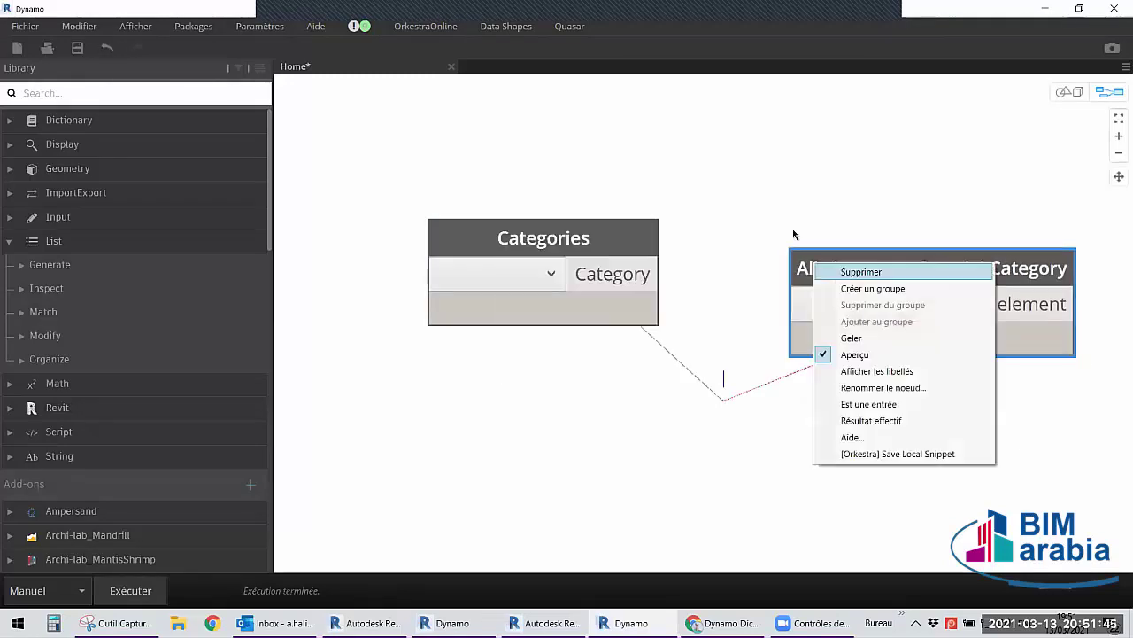
key(Return)
right_click(792, 229)
text(all e)
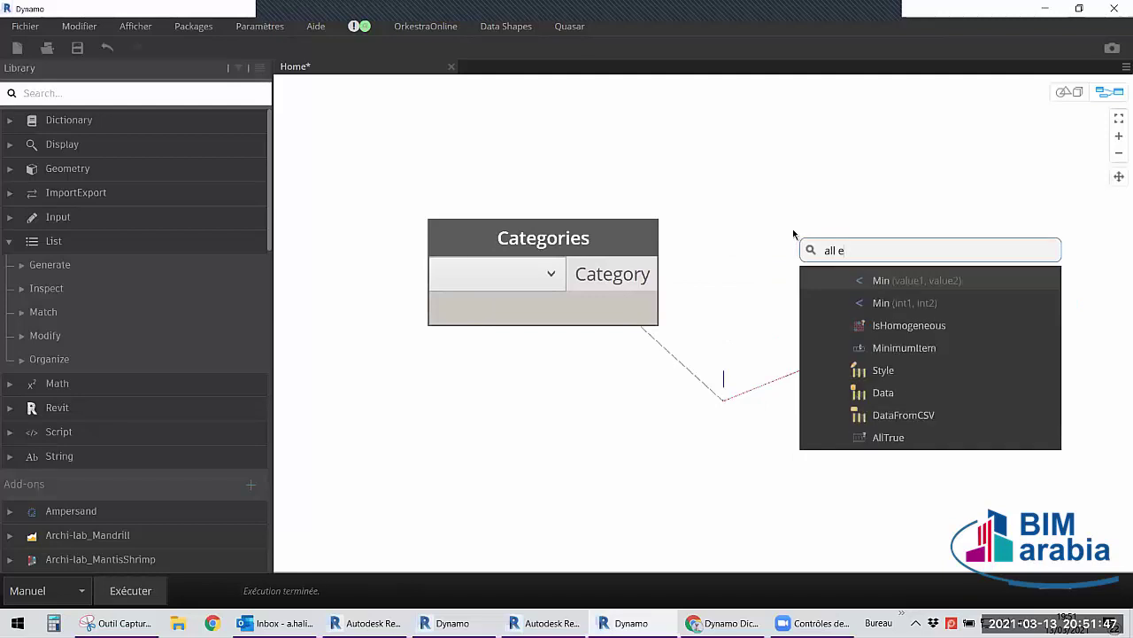
text(lements o)
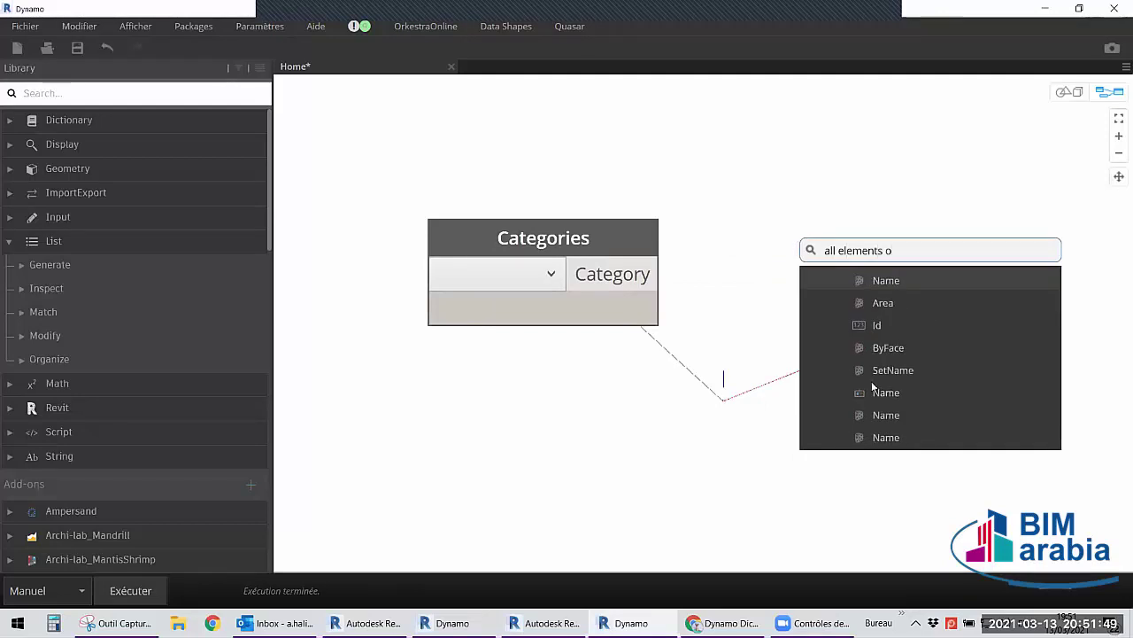
text(f categor)
click(891, 392)
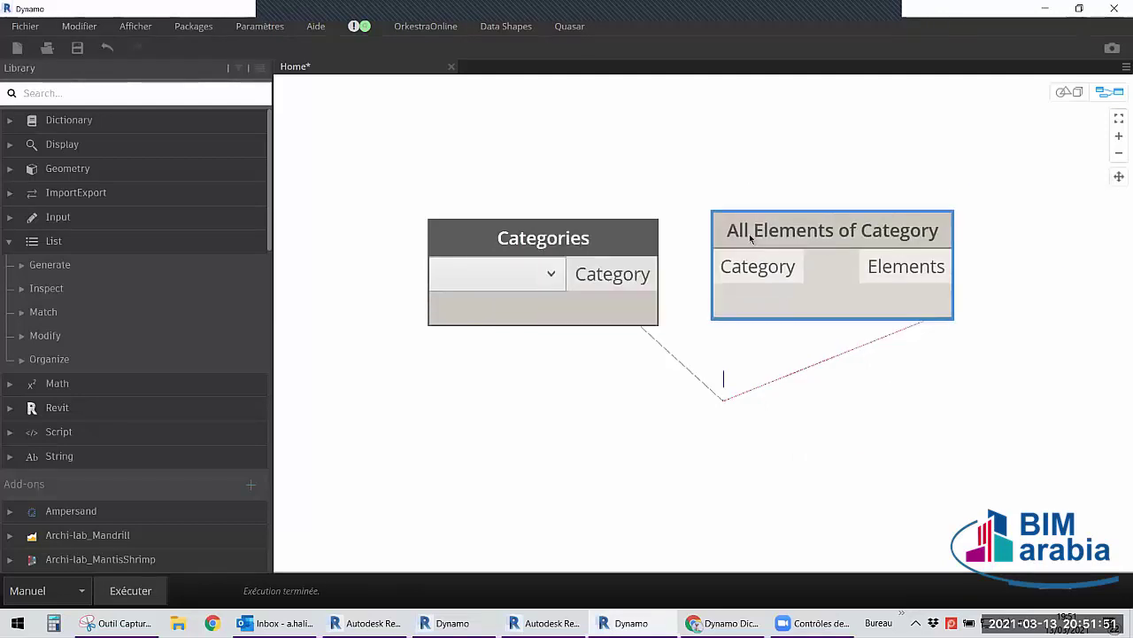
drag(750, 237, 757, 252)
click(731, 205)
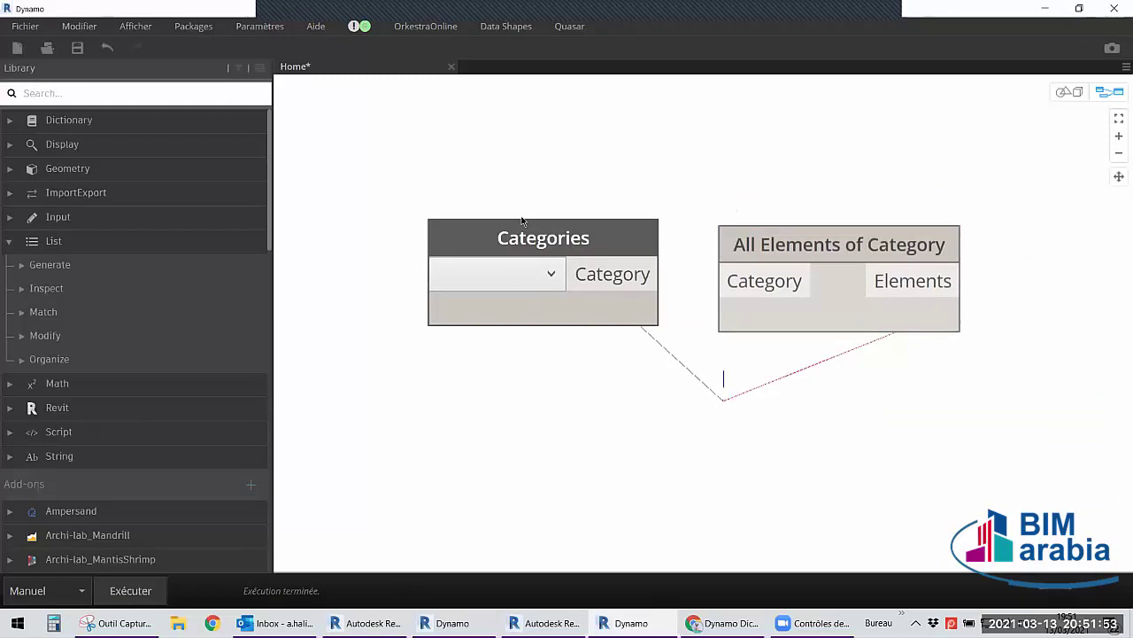
Set Categories to Murs and wire it into All Elements of Category.
click(531, 273)
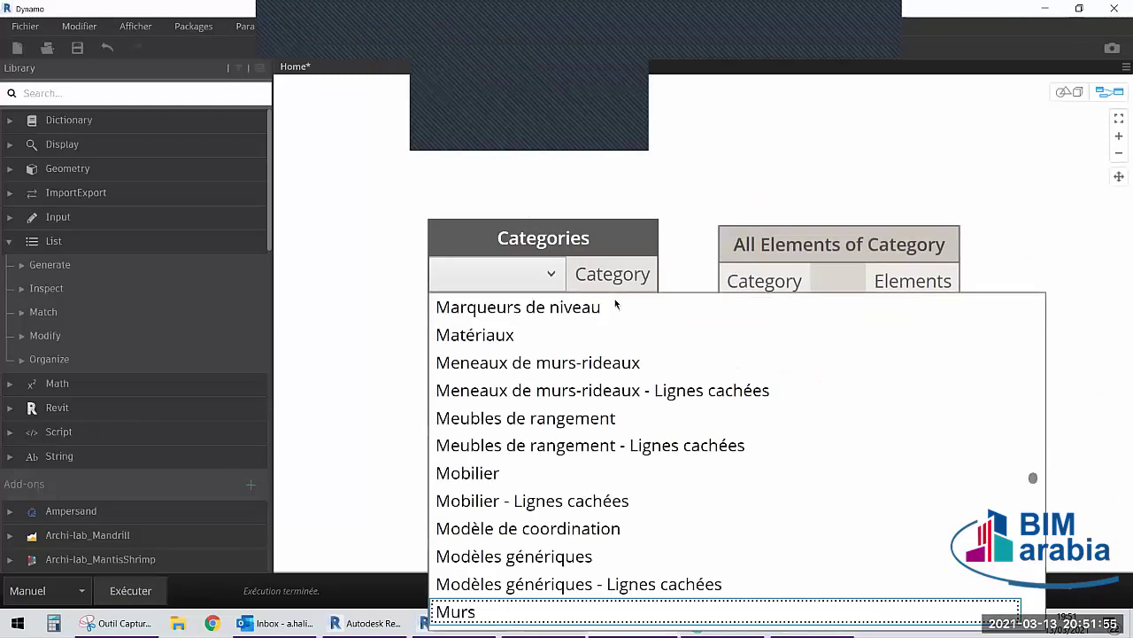
click(566, 609)
drag(659, 274, 726, 281)
drag(794, 251, 807, 251)
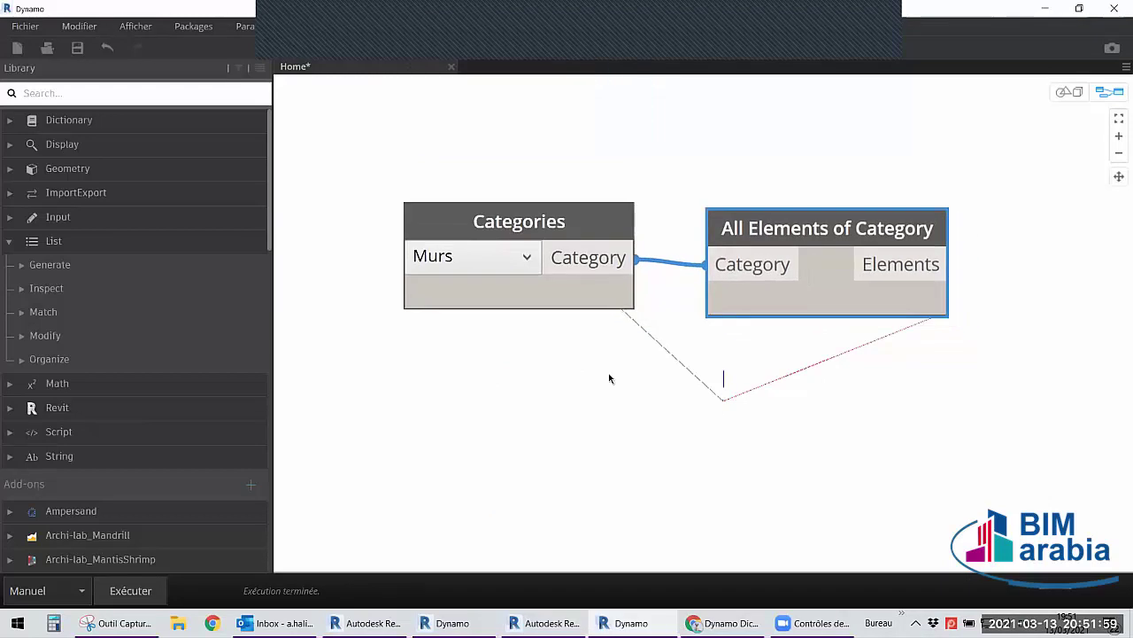
Run the graph manually to list the four Wall elements 250524 to 250527.
click(605, 292)
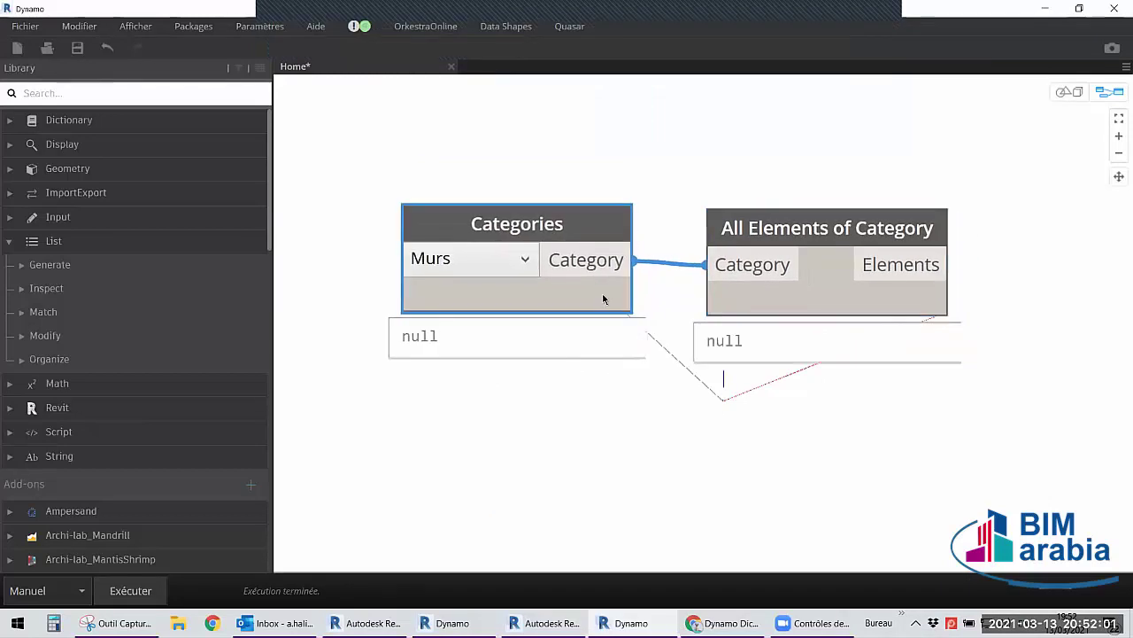
click(460, 410)
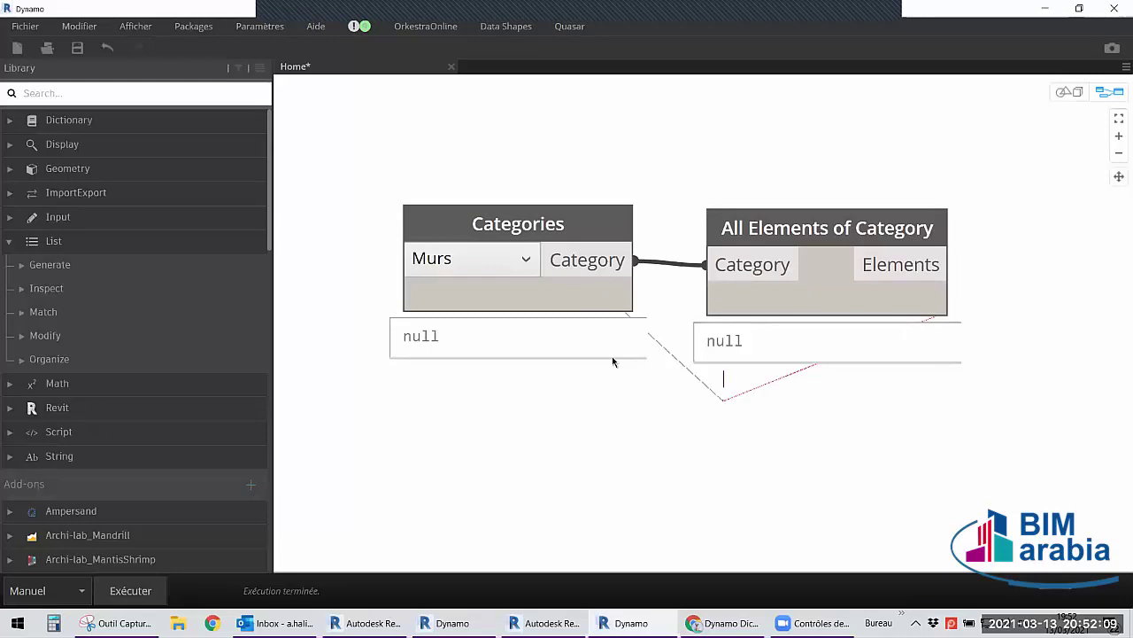
click(143, 587)
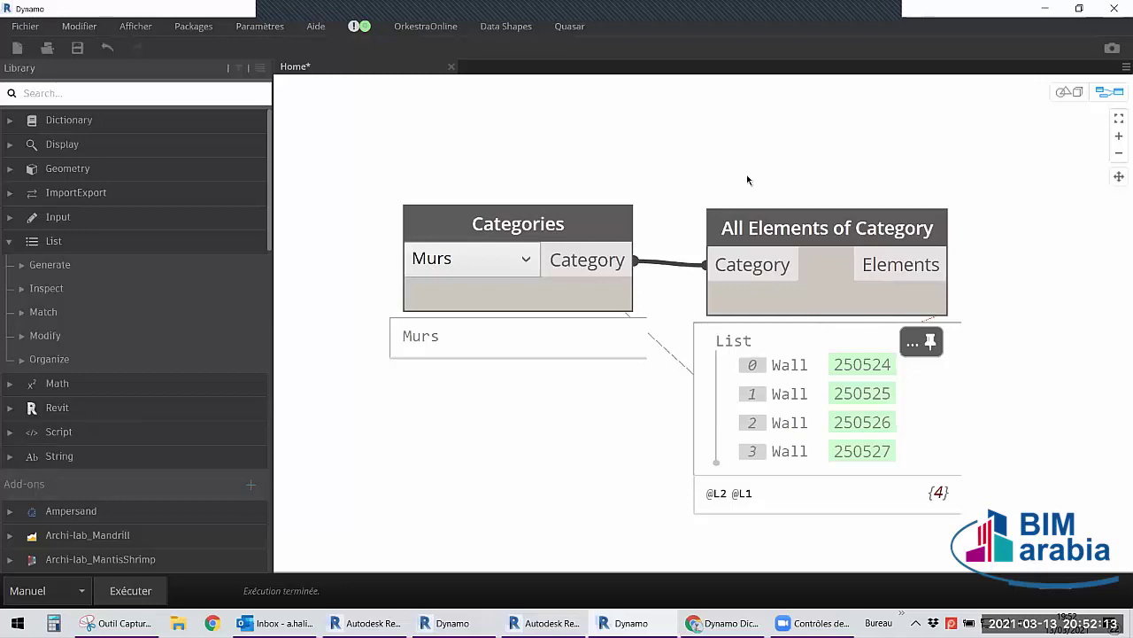
middle_drag(723, 167, 638, 178)
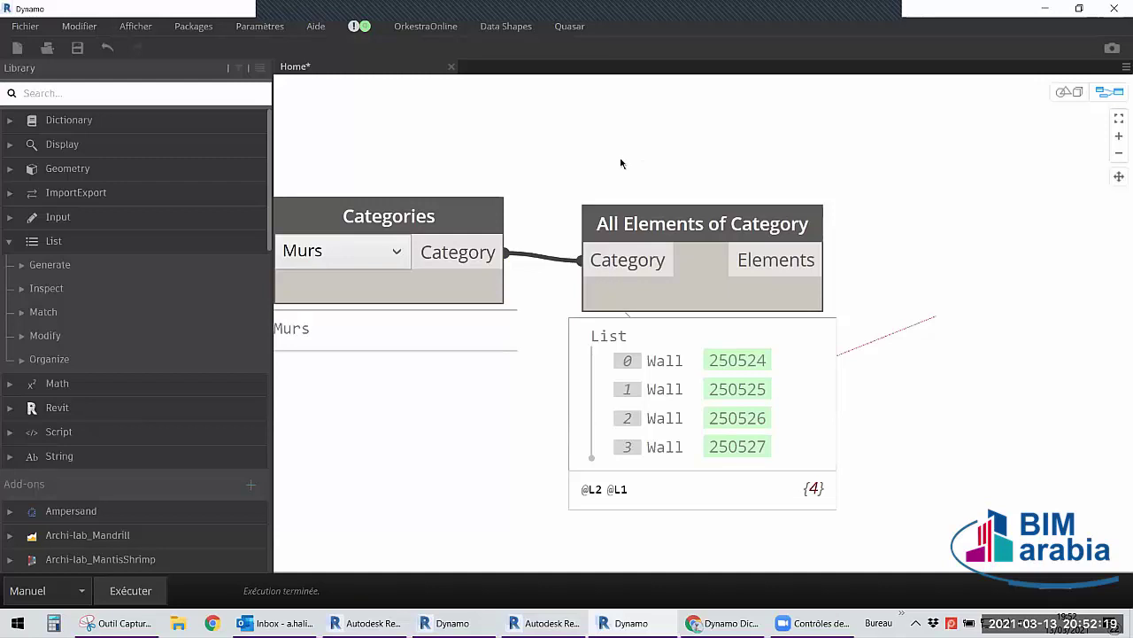
Arrange the Categories and All Elements of Category nodes side by side.
scroll(621, 163, down, 2)
middle_drag(679, 215, 780, 221)
click(779, 222)
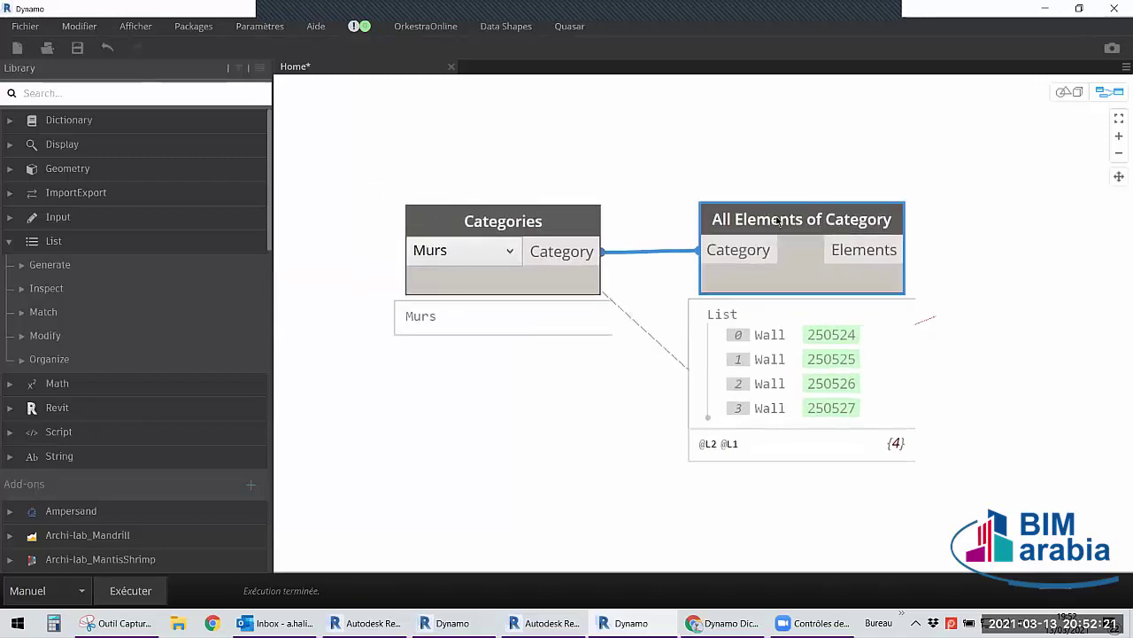
drag(779, 221, 833, 231)
drag(558, 217, 543, 224)
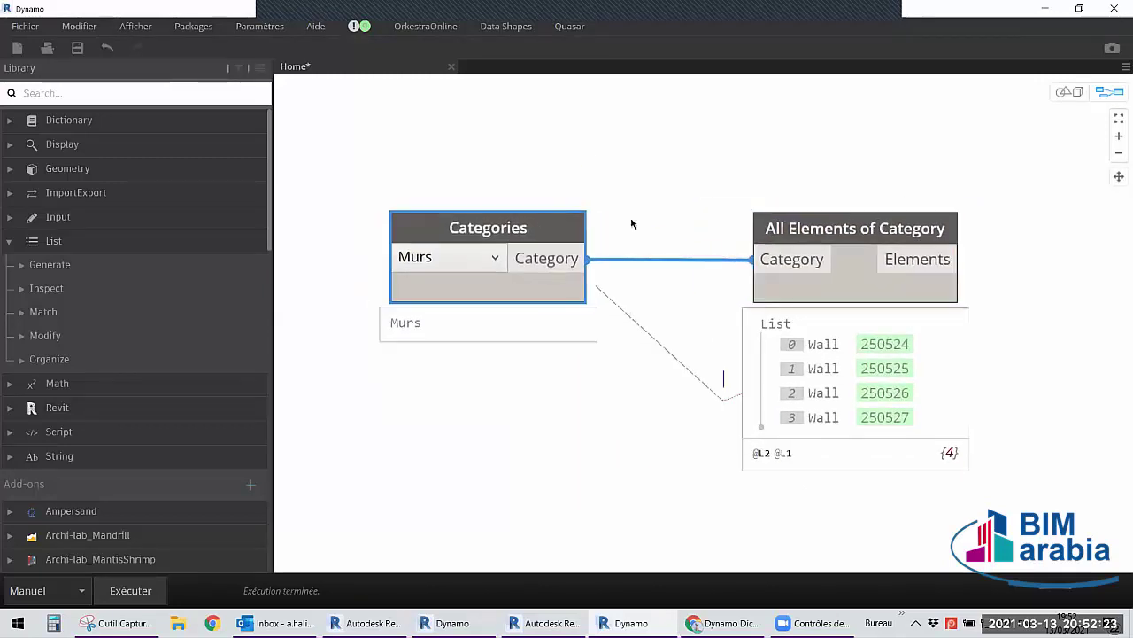
drag(800, 232, 789, 237)
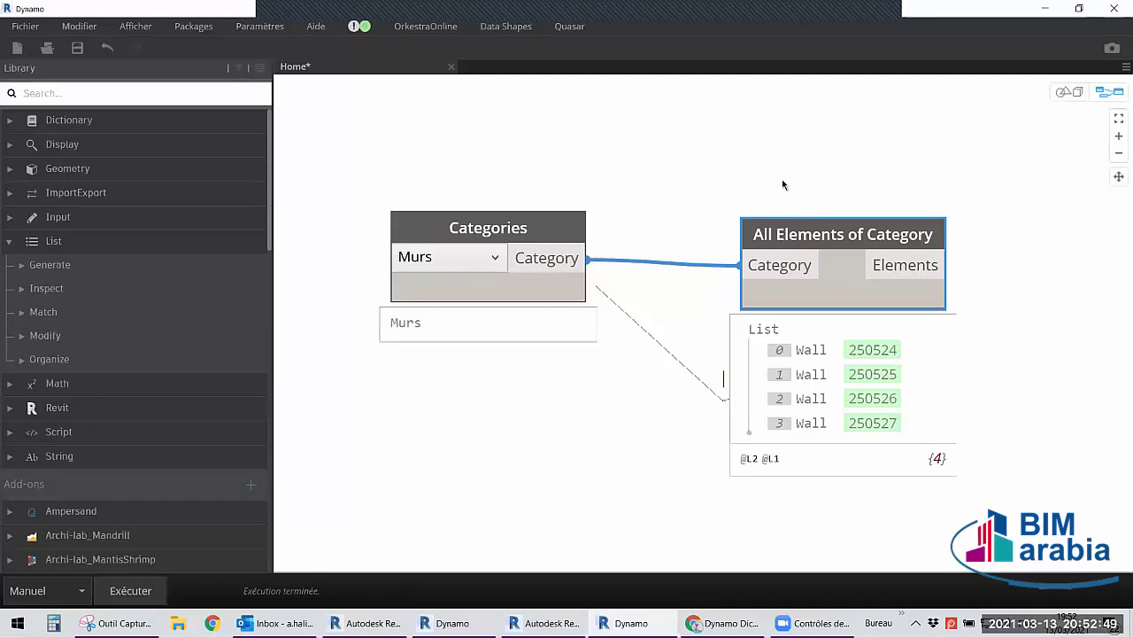
middle_drag(601, 180, 591, 161)
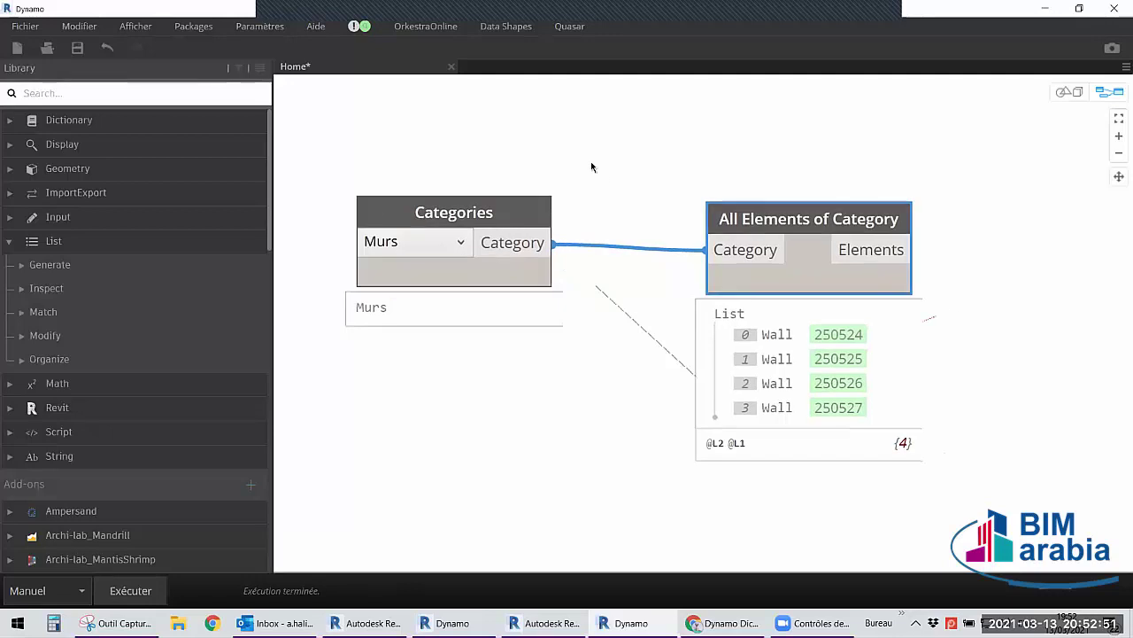
click(591, 161)
drag(546, 235, 547, 241)
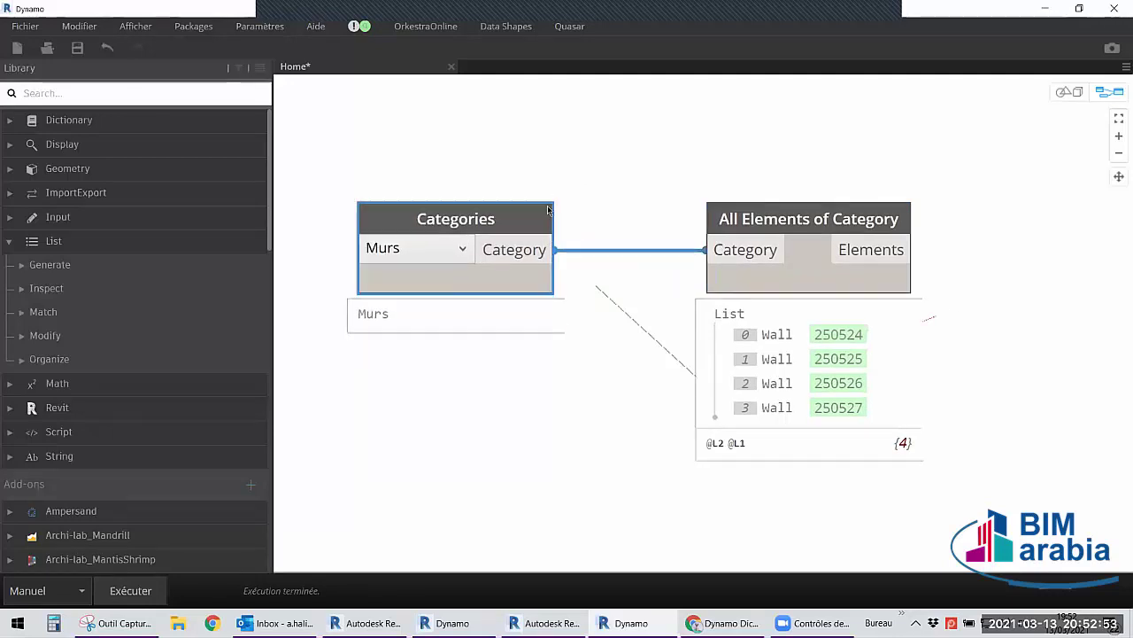
drag(709, 250, 703, 240)
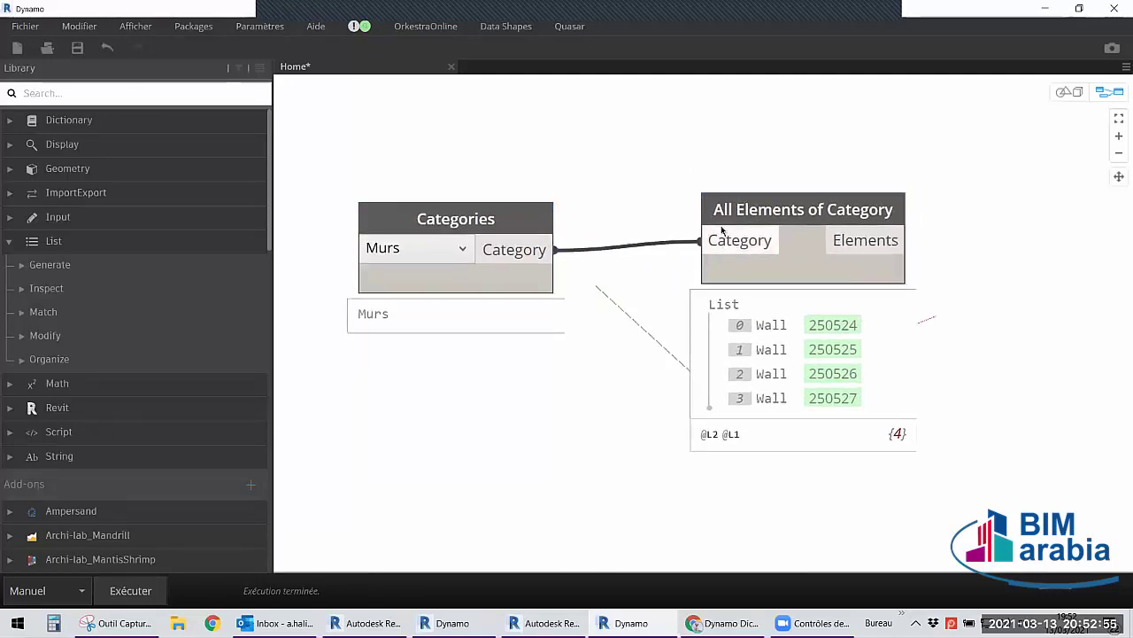
Finish aligning both nodes, then view the Dynamo Dictionary Categories page in Chrome.
drag(973, 118, 406, 441)
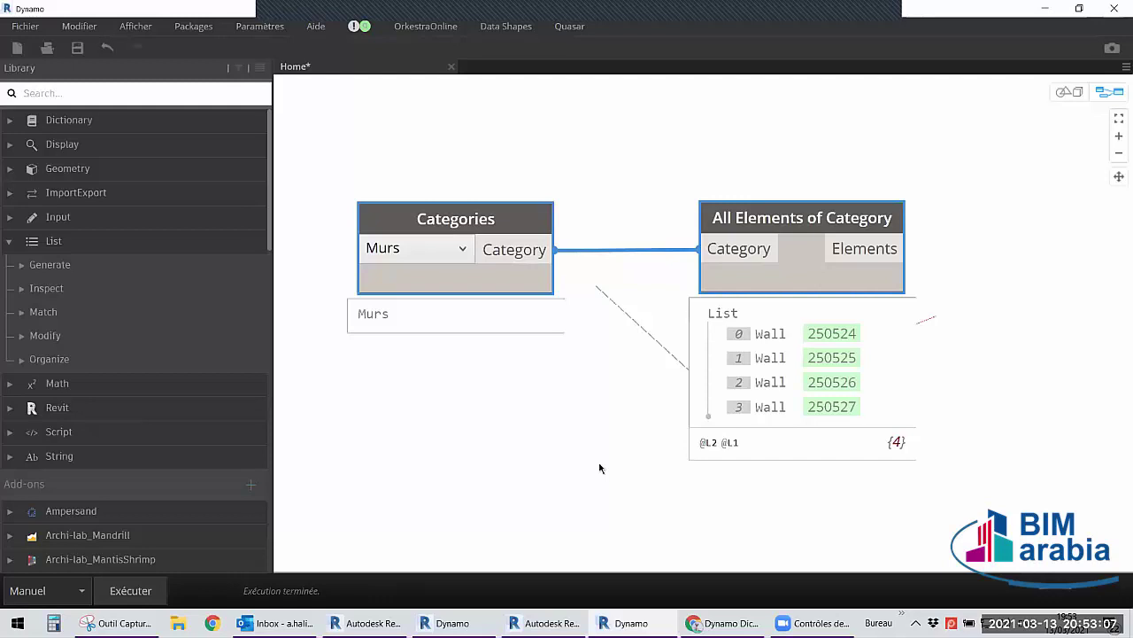
click(623, 195)
drag(739, 216, 766, 229)
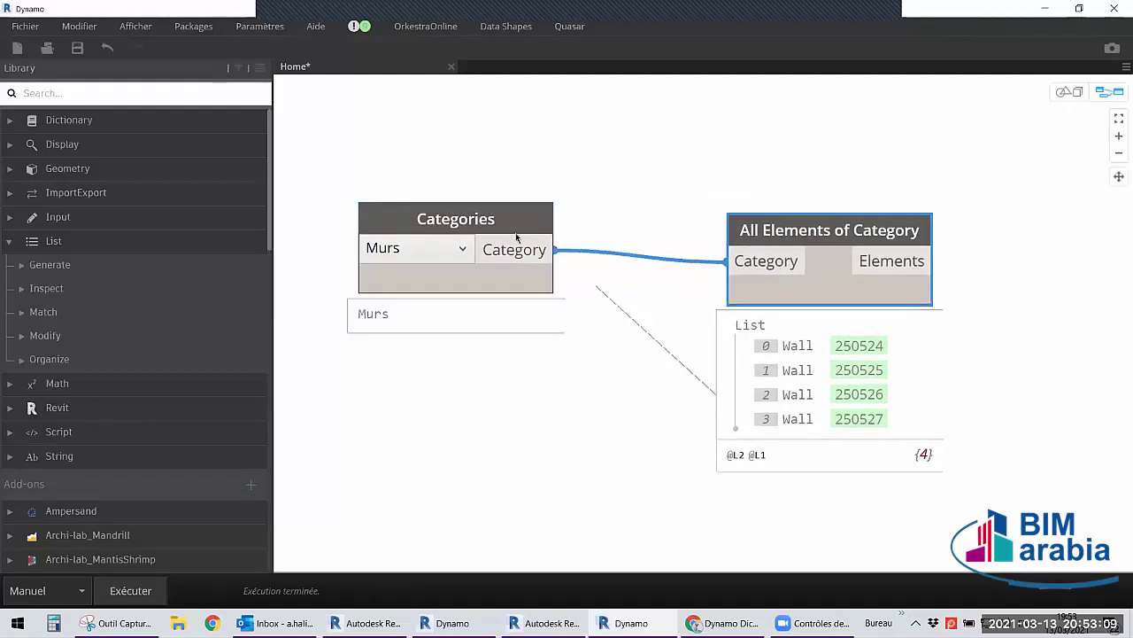
mouse_move(483, 208)
mouse_down()
mouse_move(492, 214)
mouse_move(485, 201)
mouse_up()
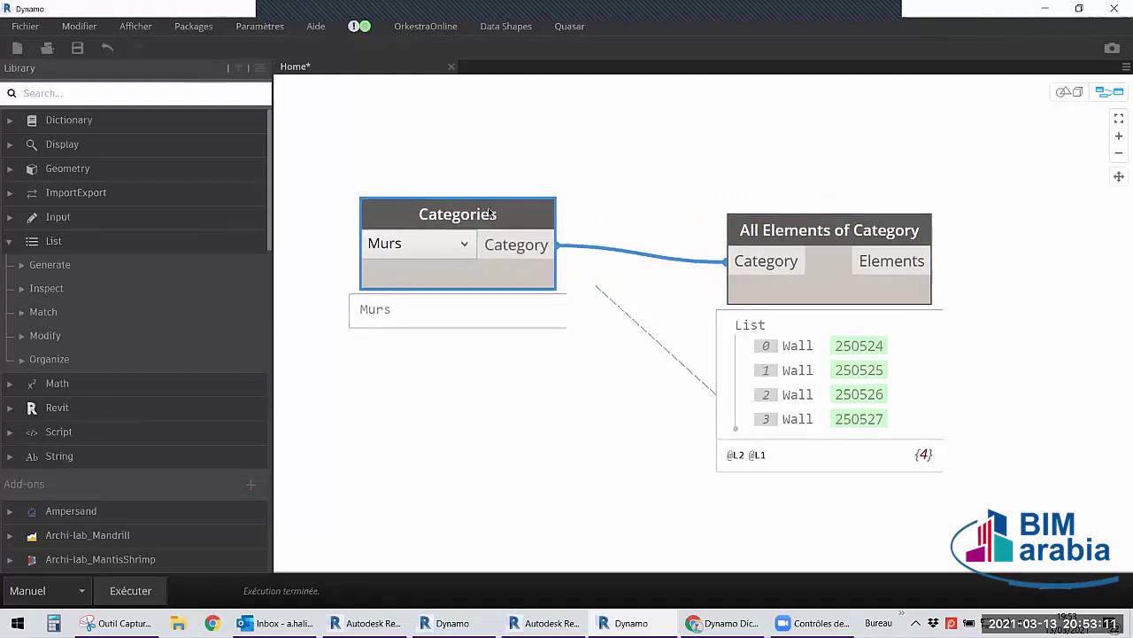
drag(767, 230, 777, 224)
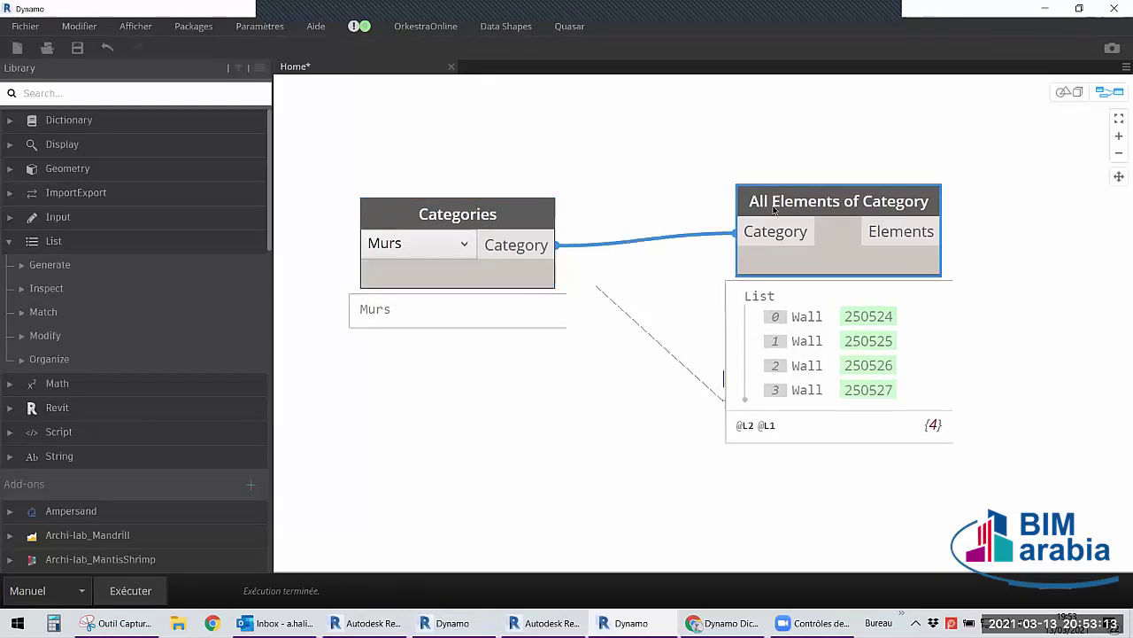
click(681, 158)
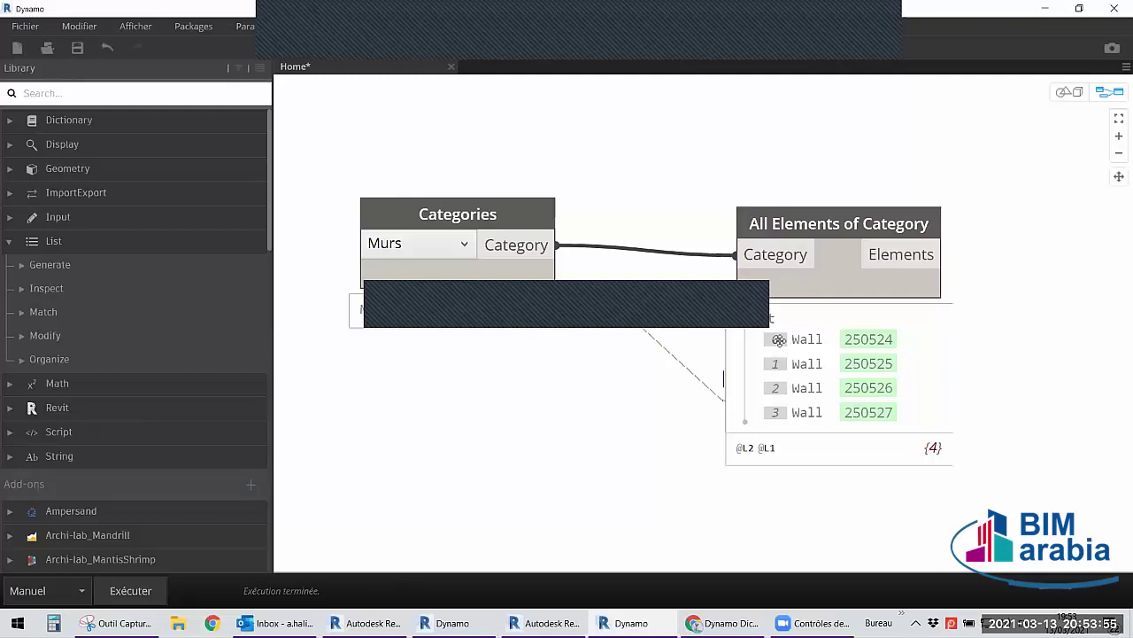
key(alt+Tab)
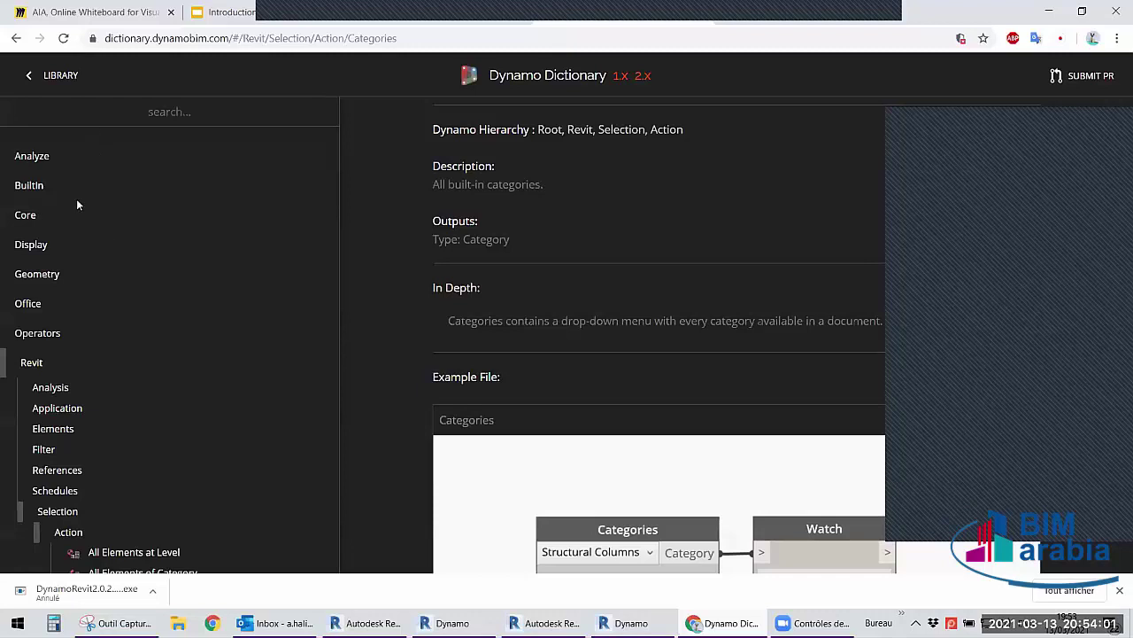
key(ctrl+shift+Tab)
key(alt+Tab)
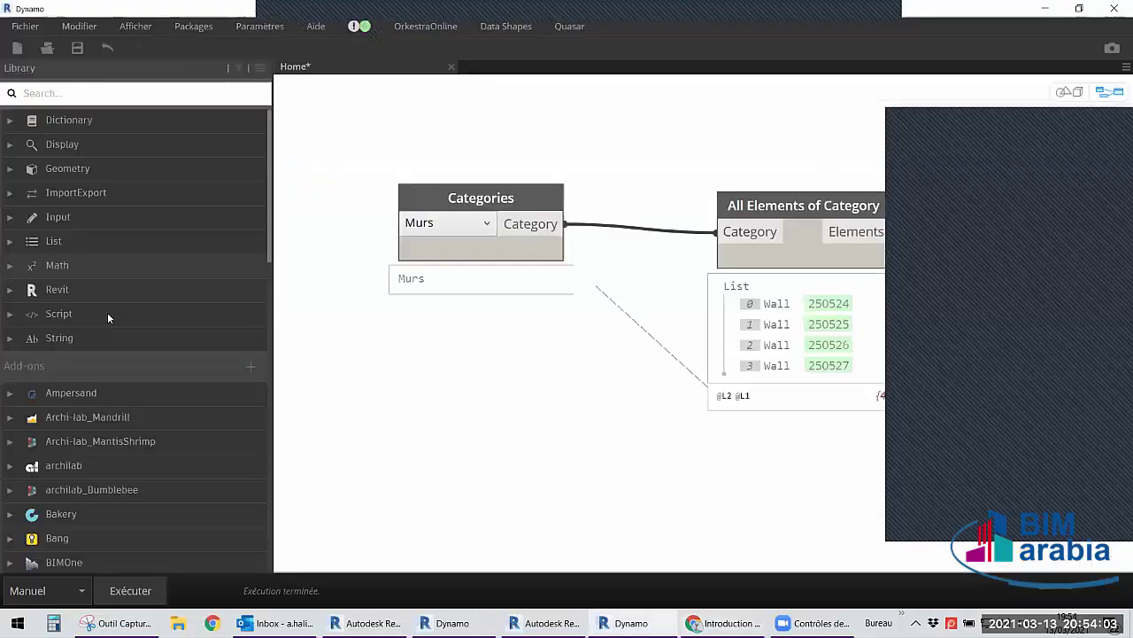
scroll(126, 279, down, 3)
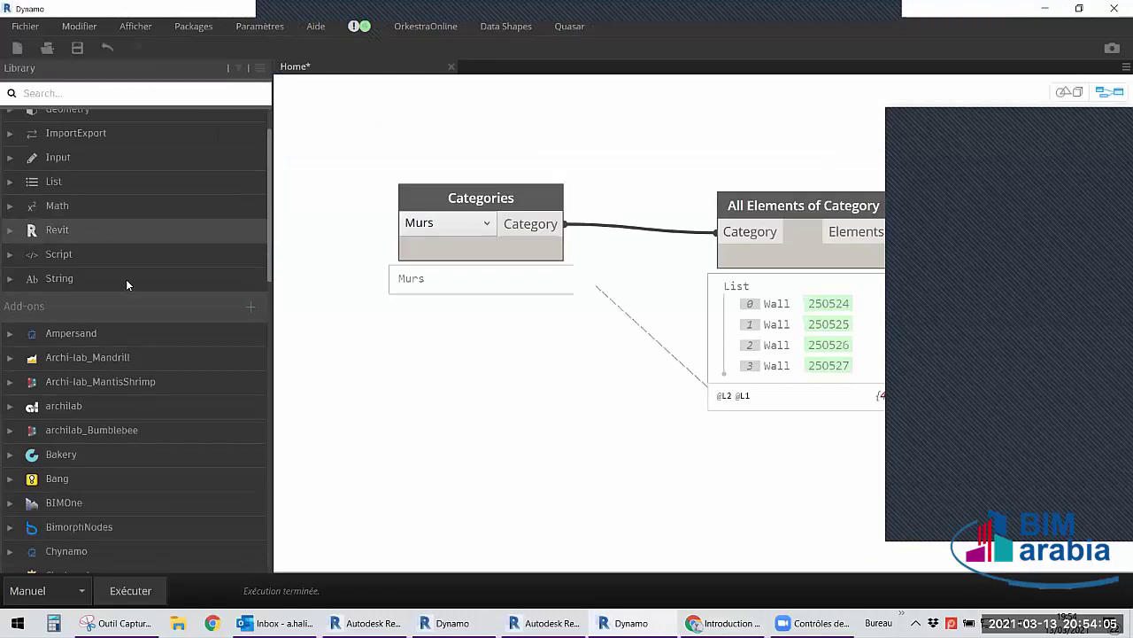
scroll(121, 315, up, 3)
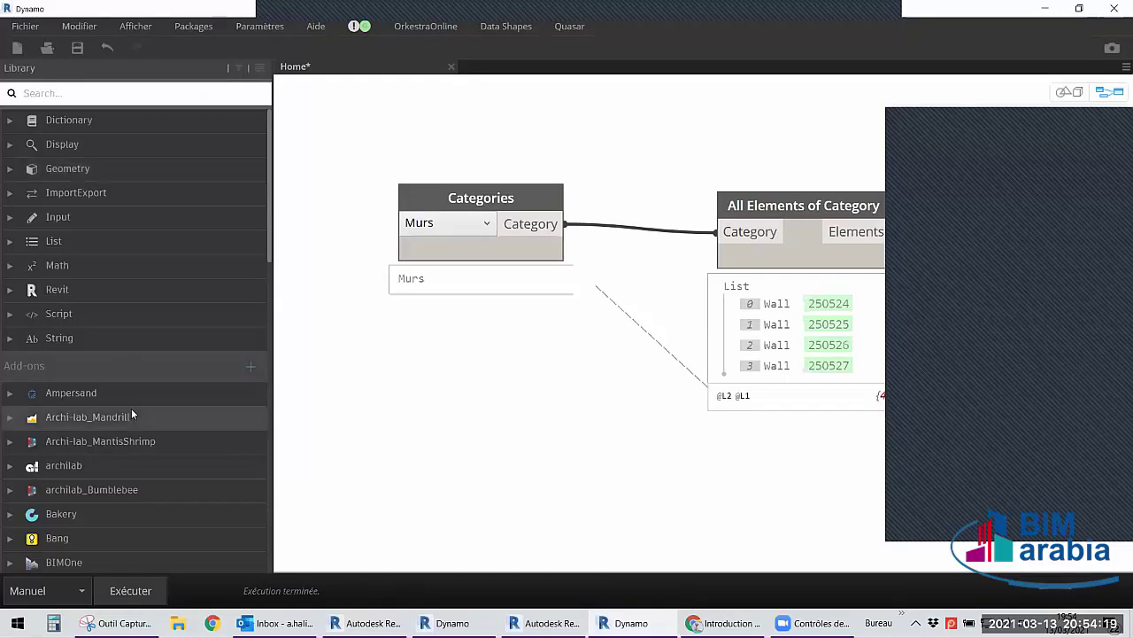
scroll(131, 412, down, 2)
scroll(125, 388, down, 1)
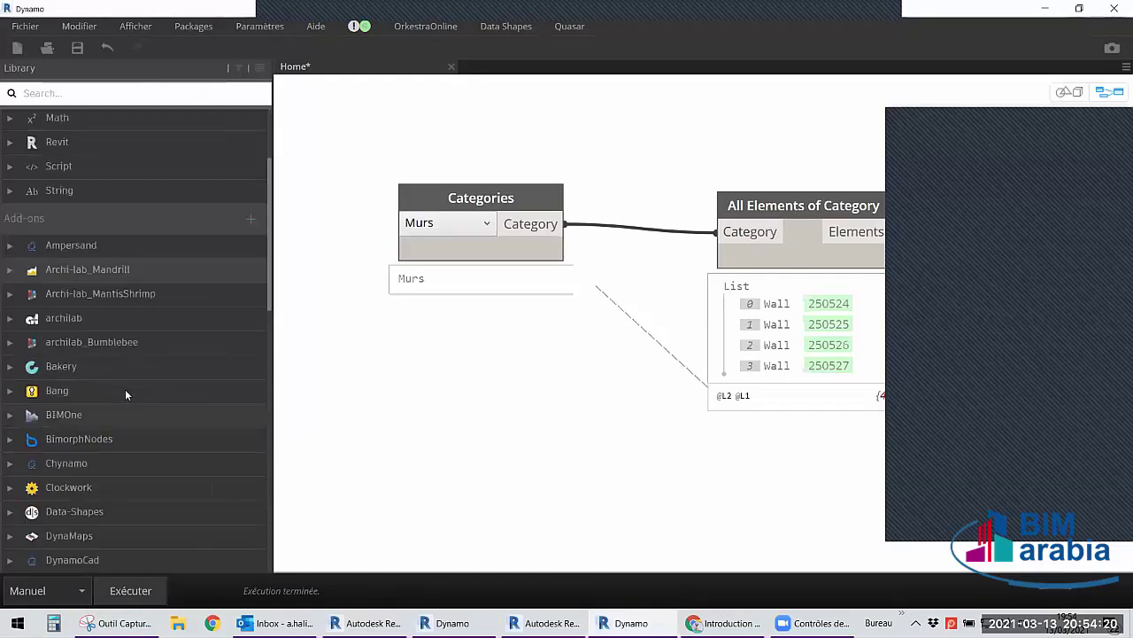
click(94, 320)
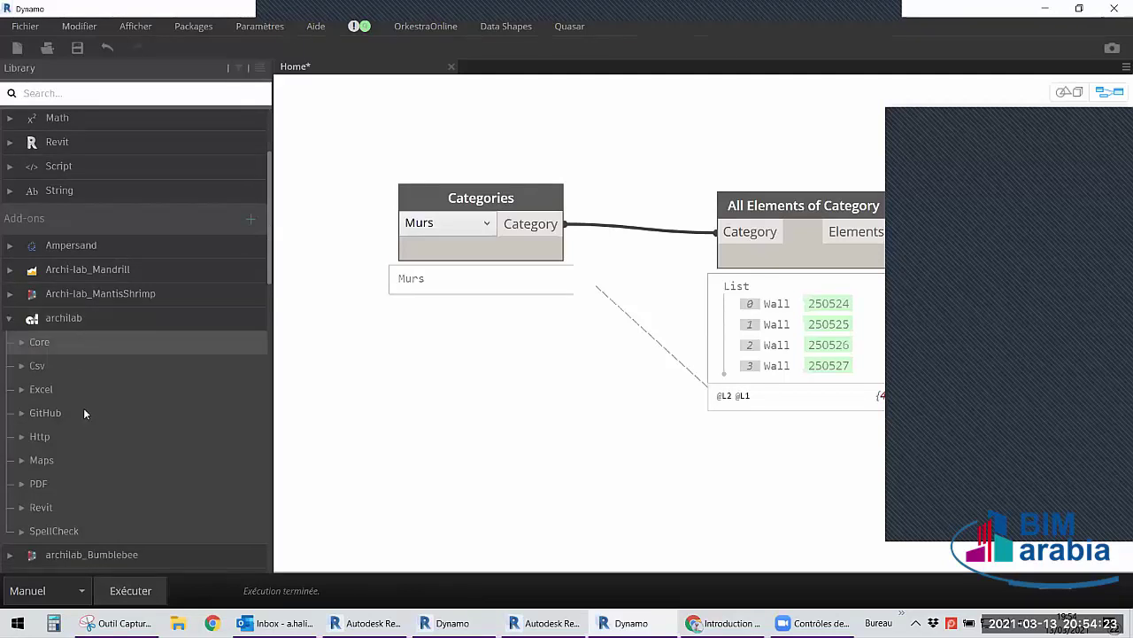
click(74, 343)
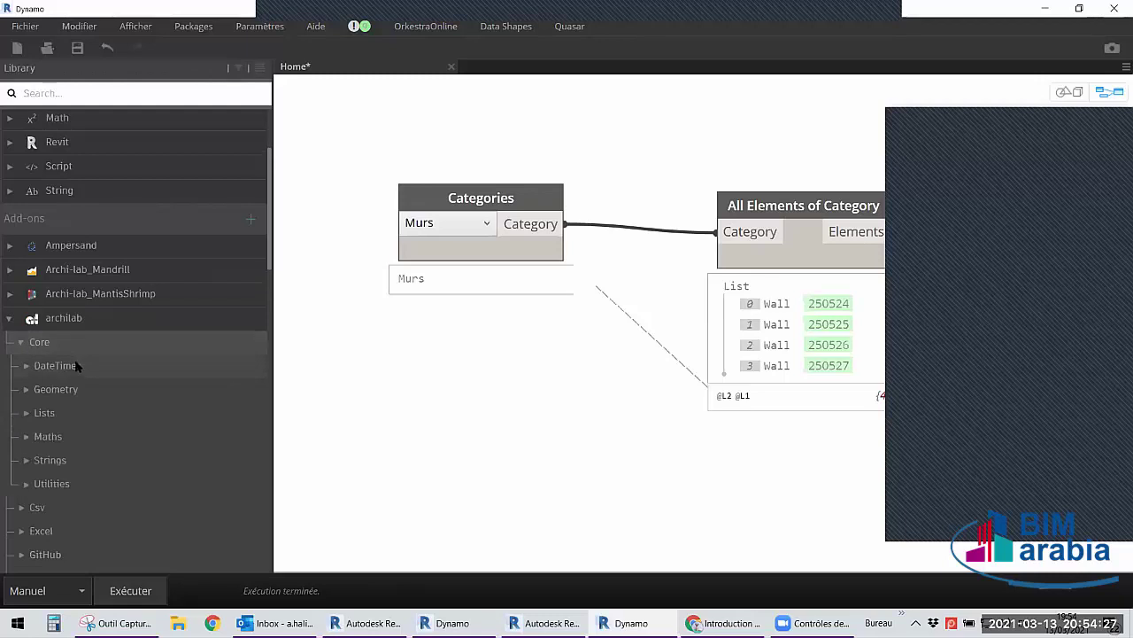
click(72, 321)
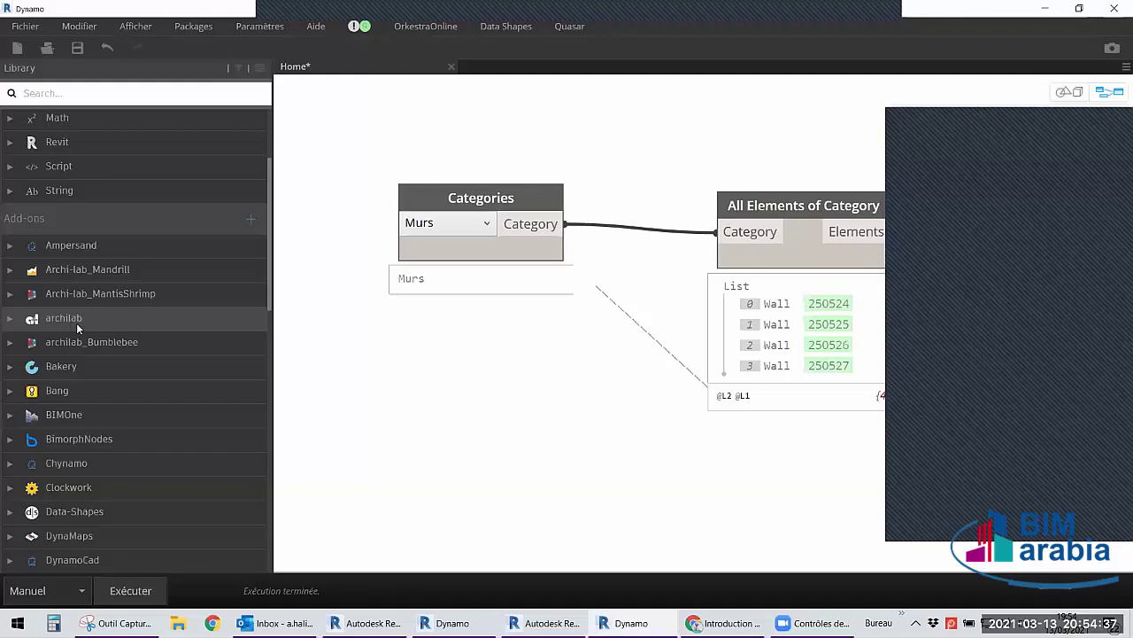
scroll(80, 239, up, 3)
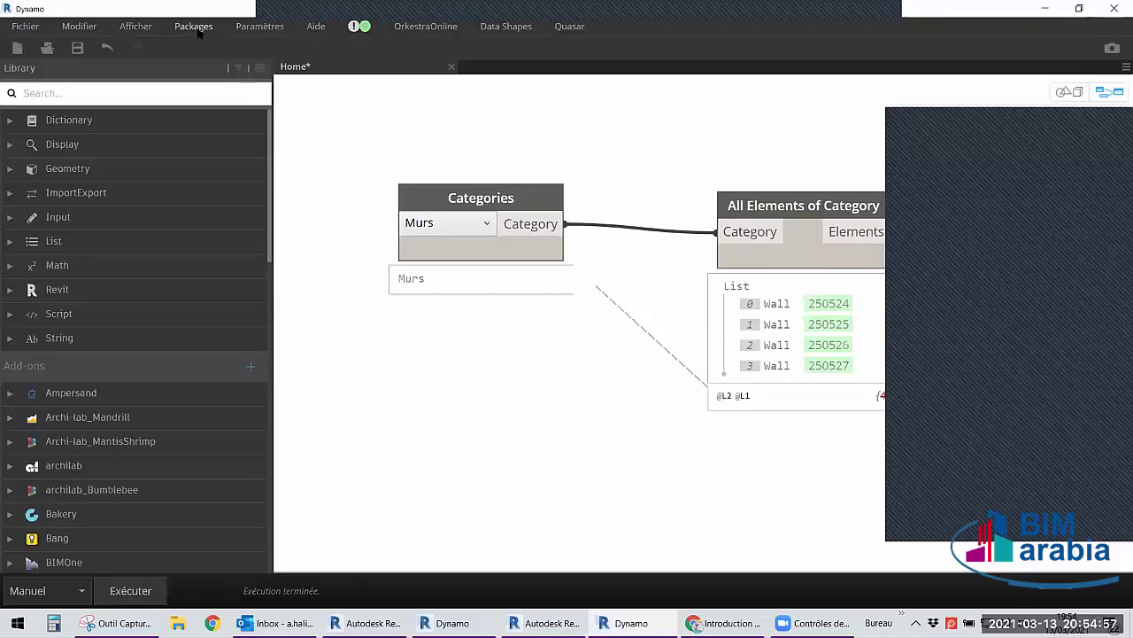
Open the online package search and sort packages by Téléchargements.
click(196, 29)
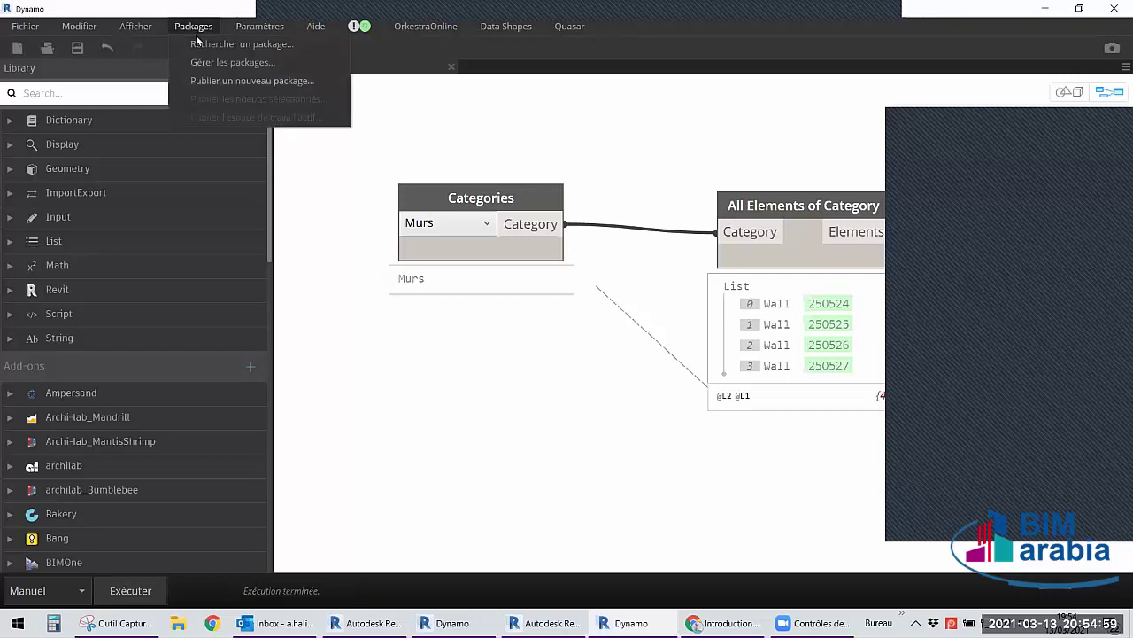
click(224, 43)
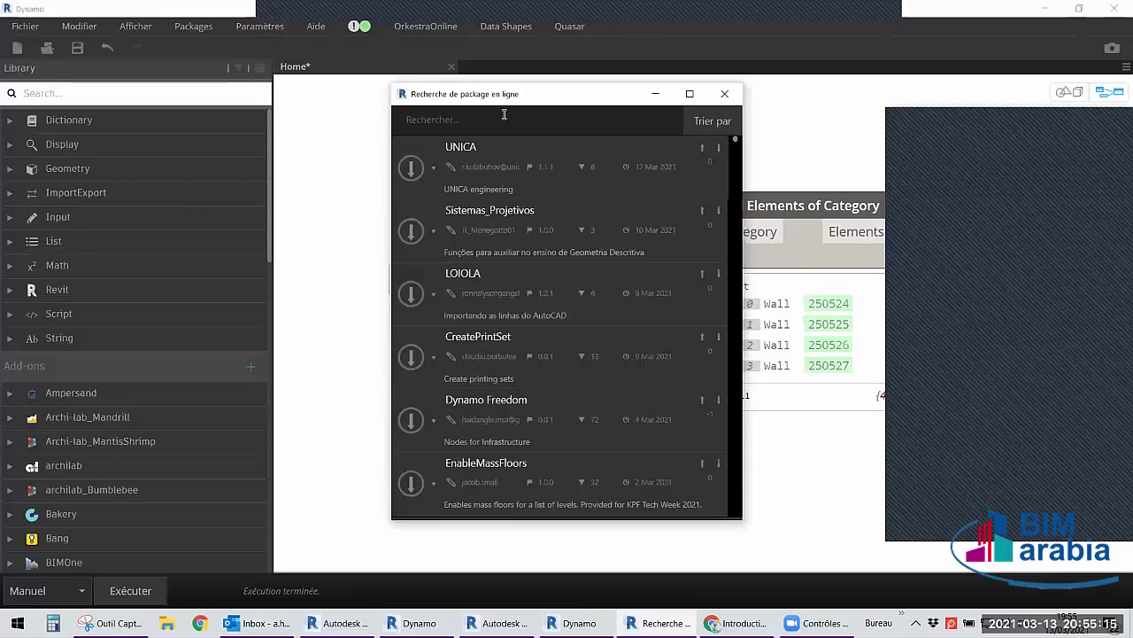
click(712, 123)
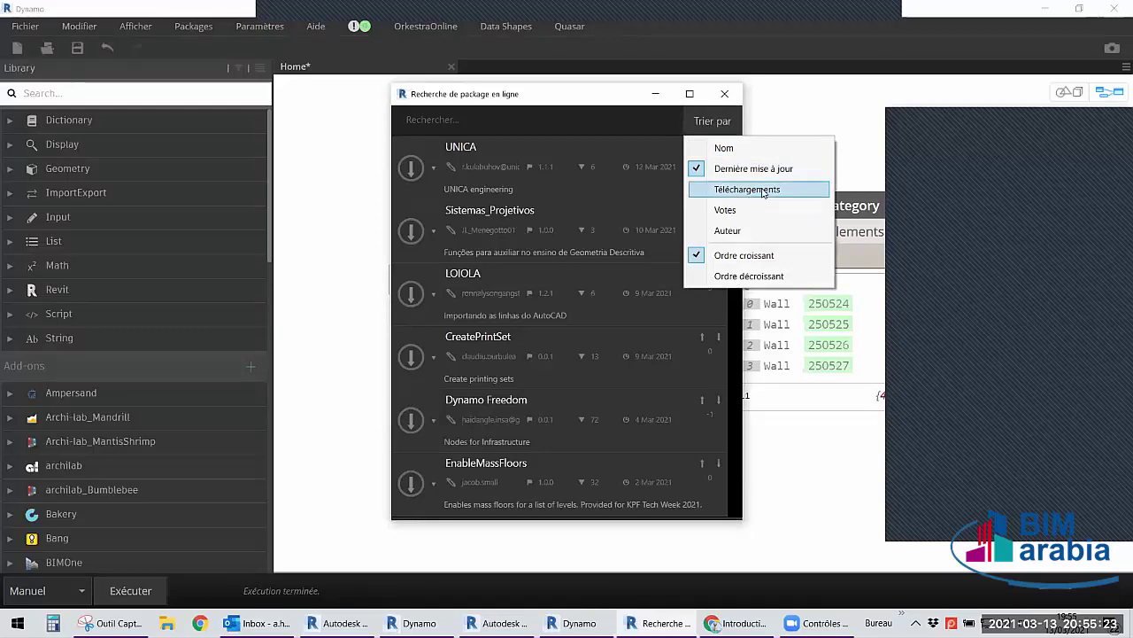
click(763, 193)
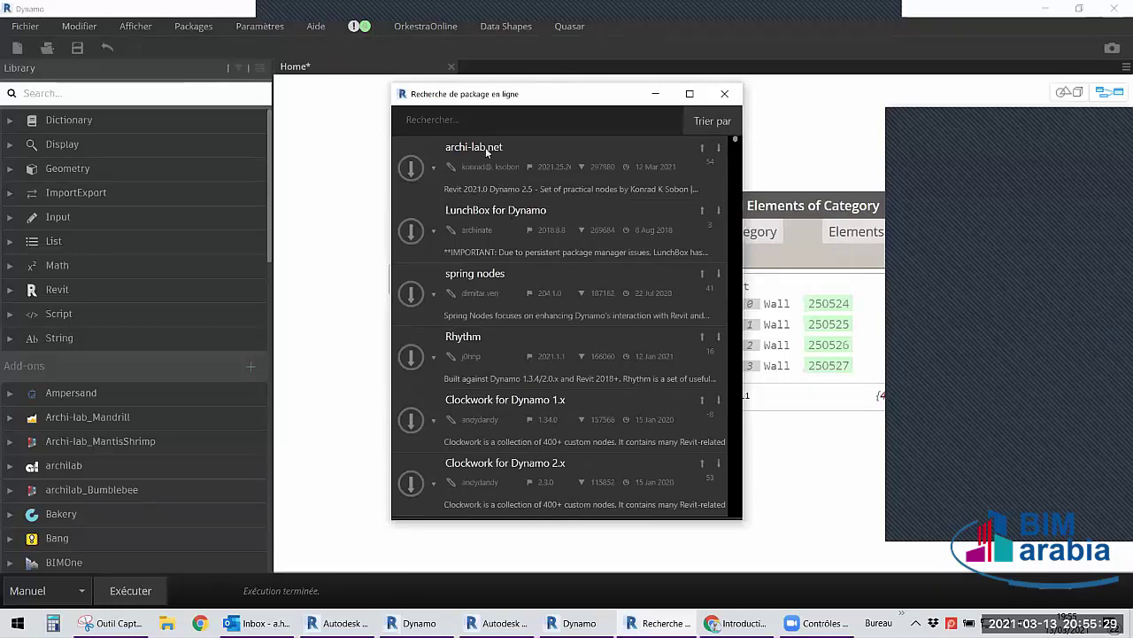
click(712, 122)
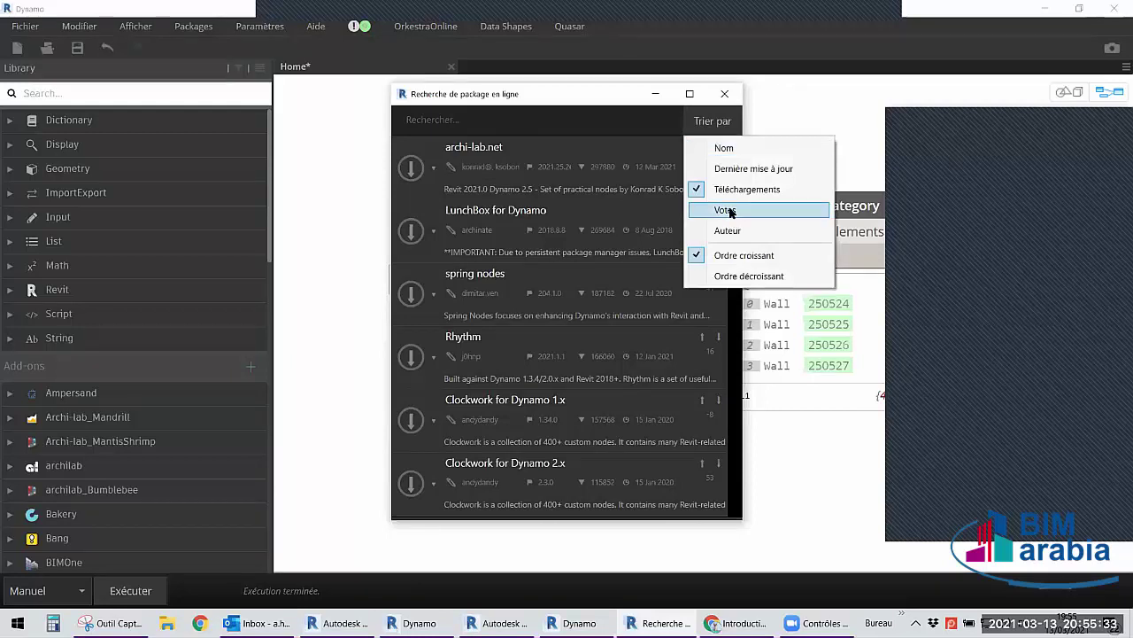
click(574, 100)
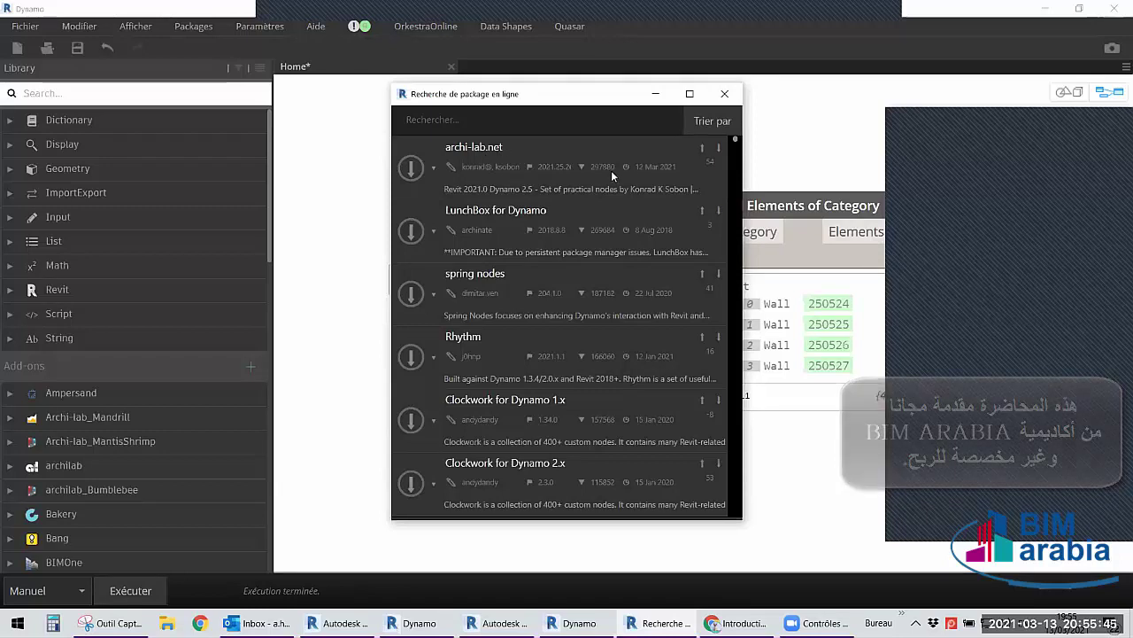
Install archi-lab.net version 2021.25.2621 and confirm with OK.
click(504, 186)
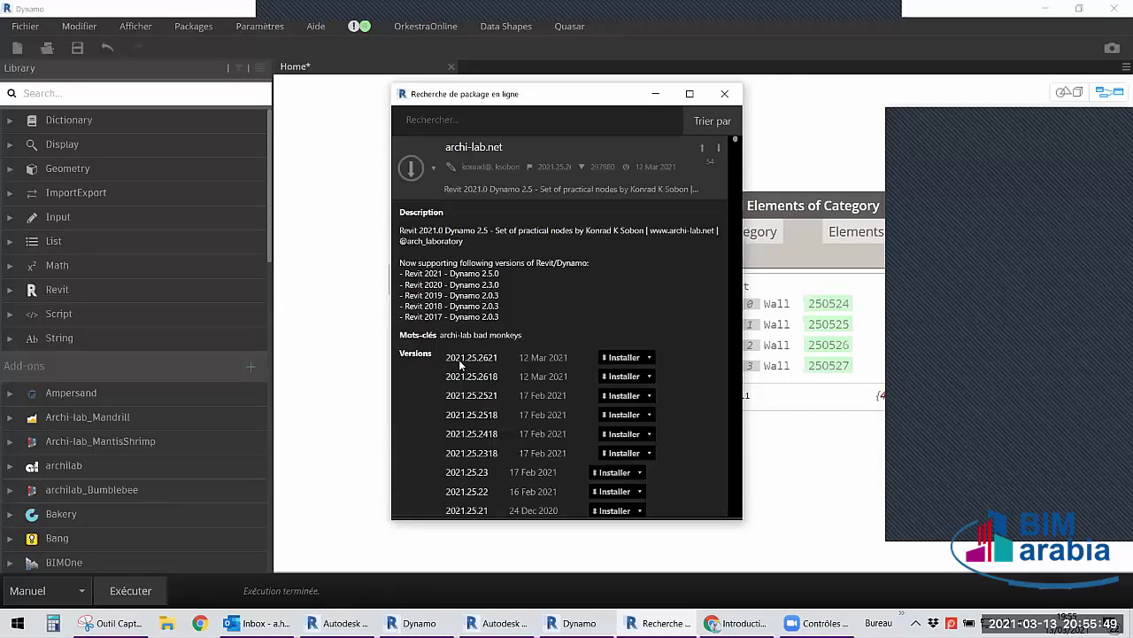
scroll(460, 363, down, 1)
scroll(519, 306, down, 1)
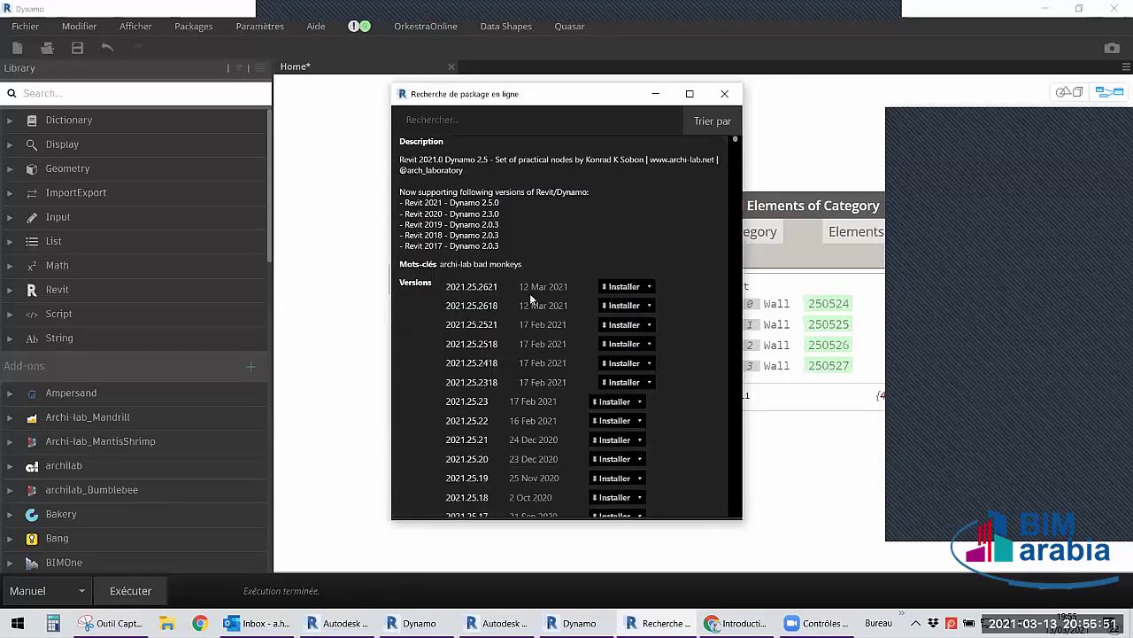
scroll(522, 342, up, 1)
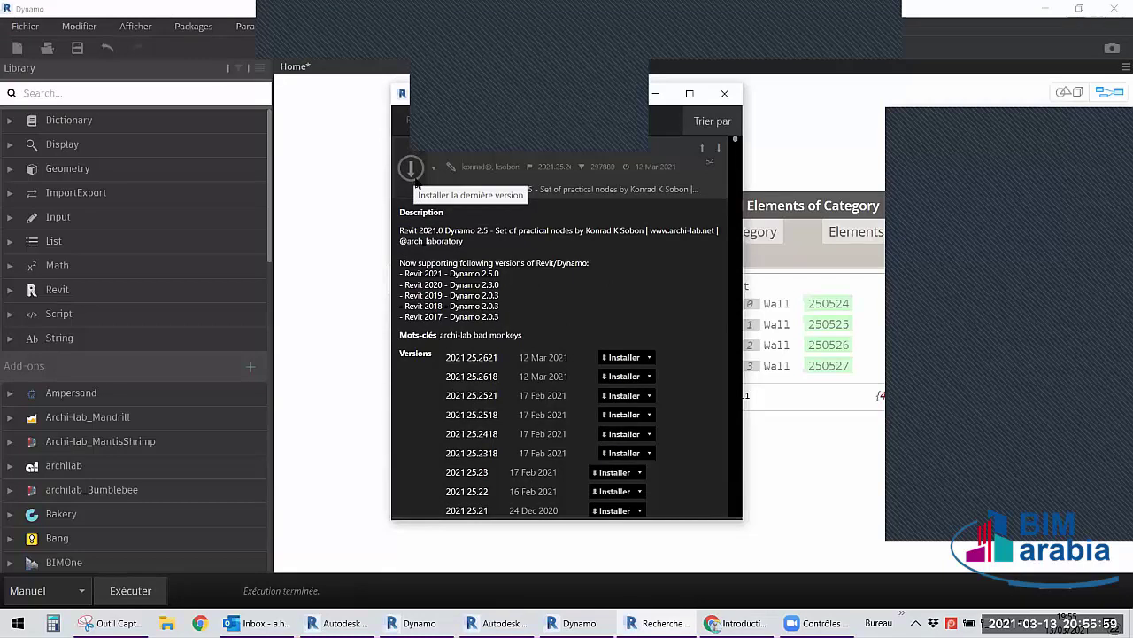
click(412, 170)
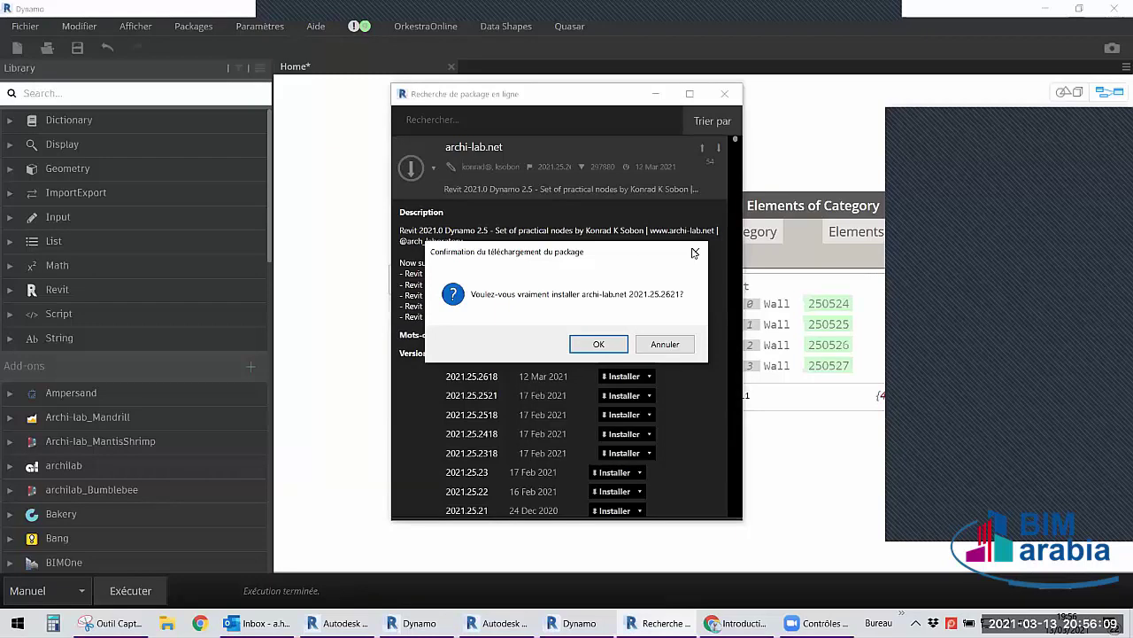
click(694, 253)
click(724, 93)
scroll(142, 427, down, 3)
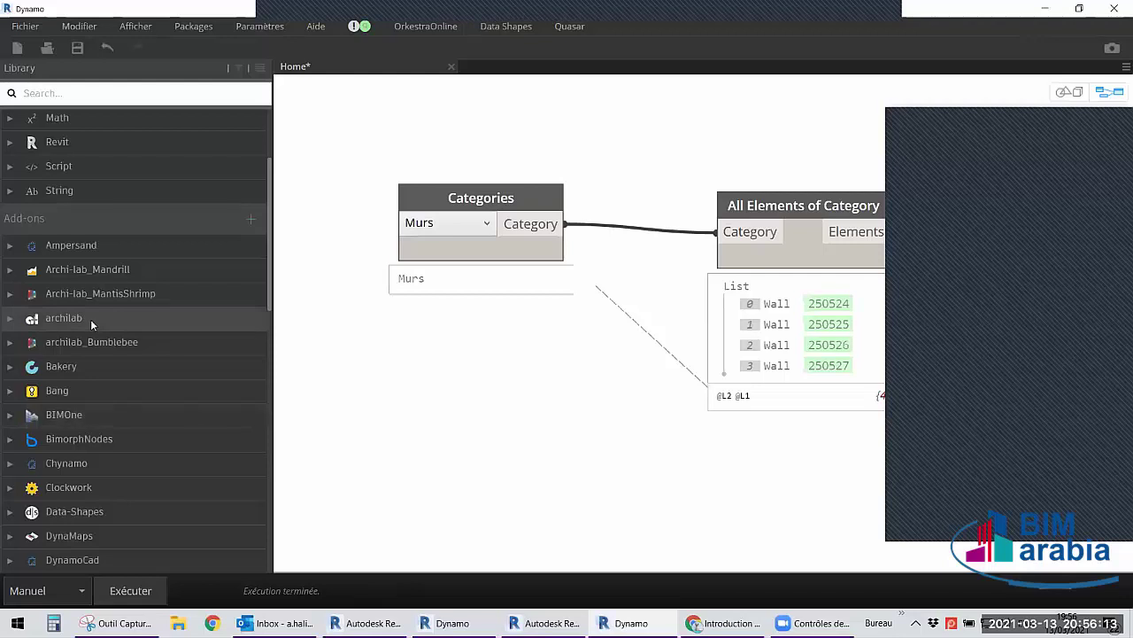
Expand archilab > Core > DateTimes in the library, placing then deleting a FromUnixTime node.
click(91, 318)
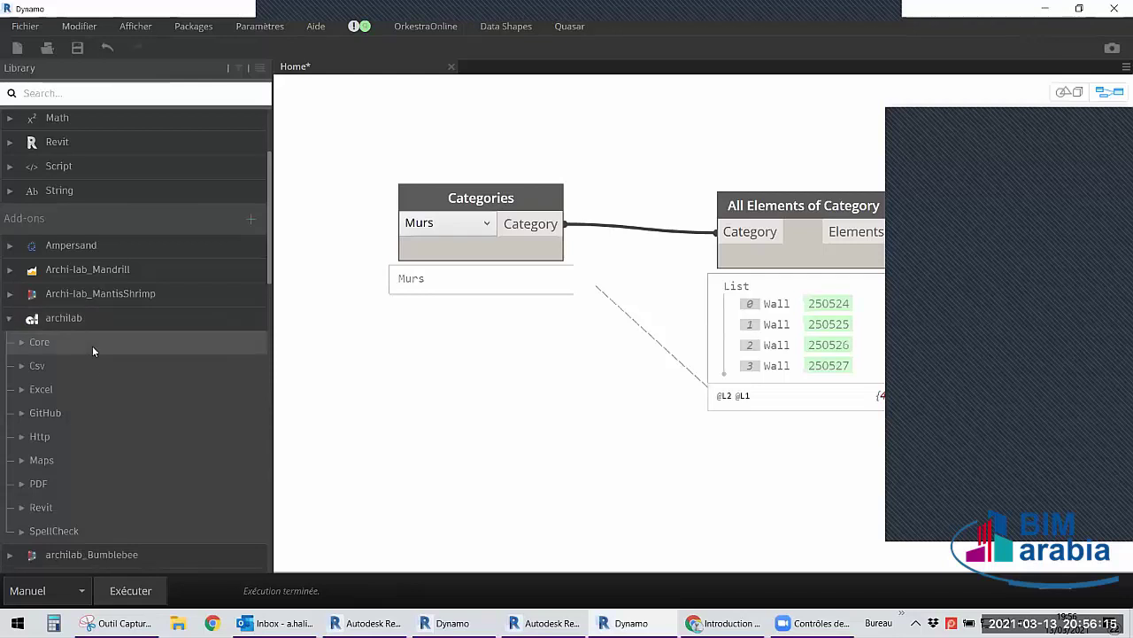
click(92, 346)
click(89, 368)
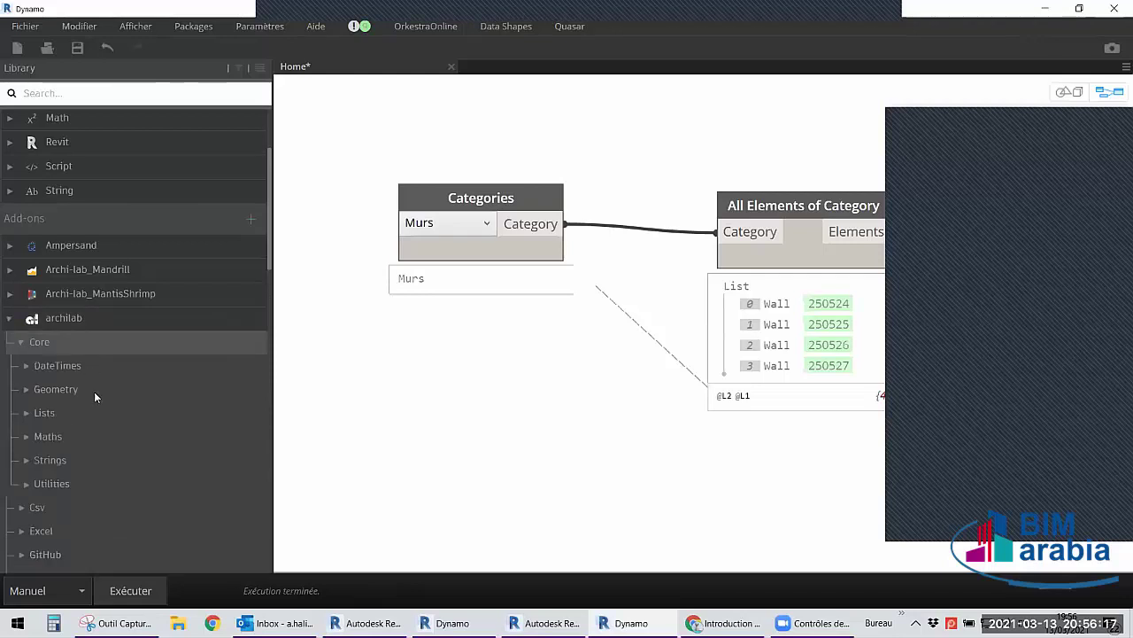
click(96, 388)
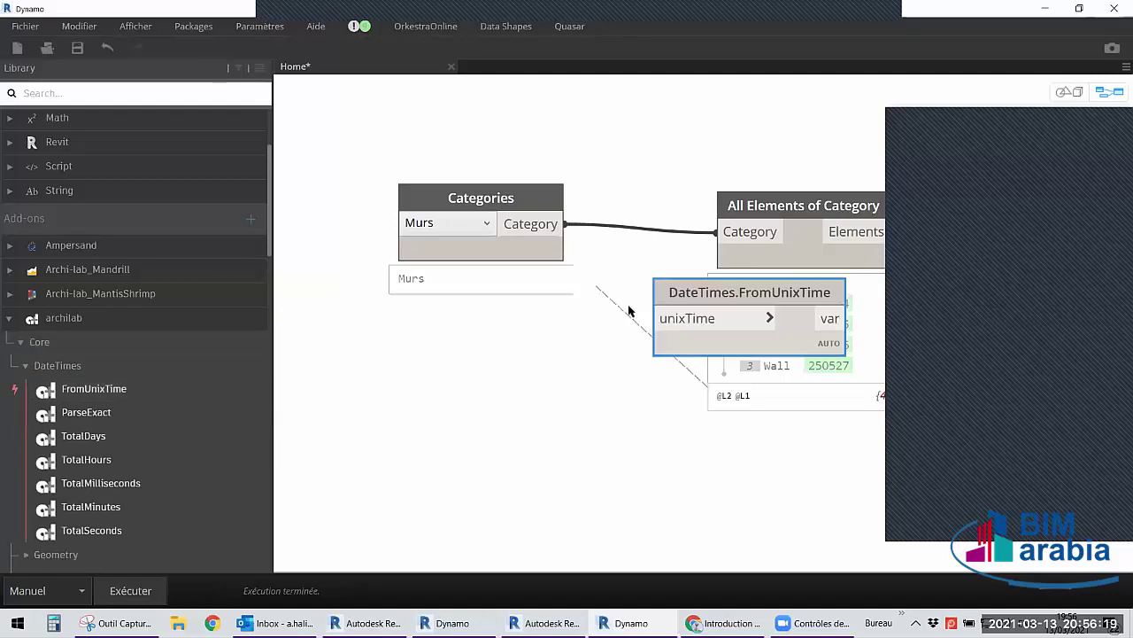
drag(660, 292, 564, 367)
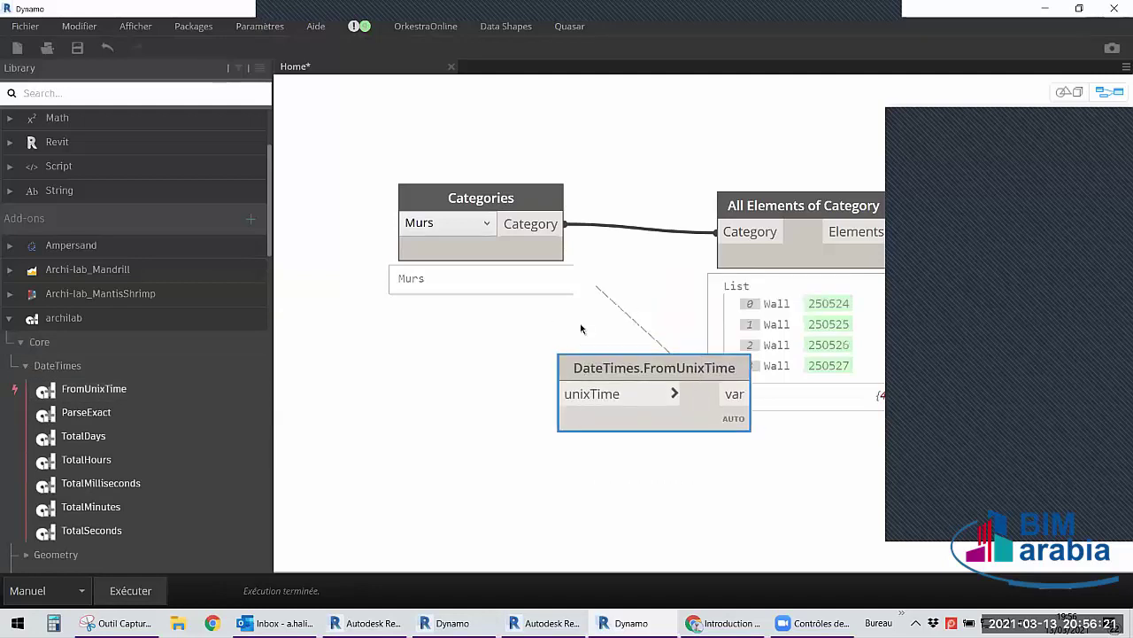
key(Delete)
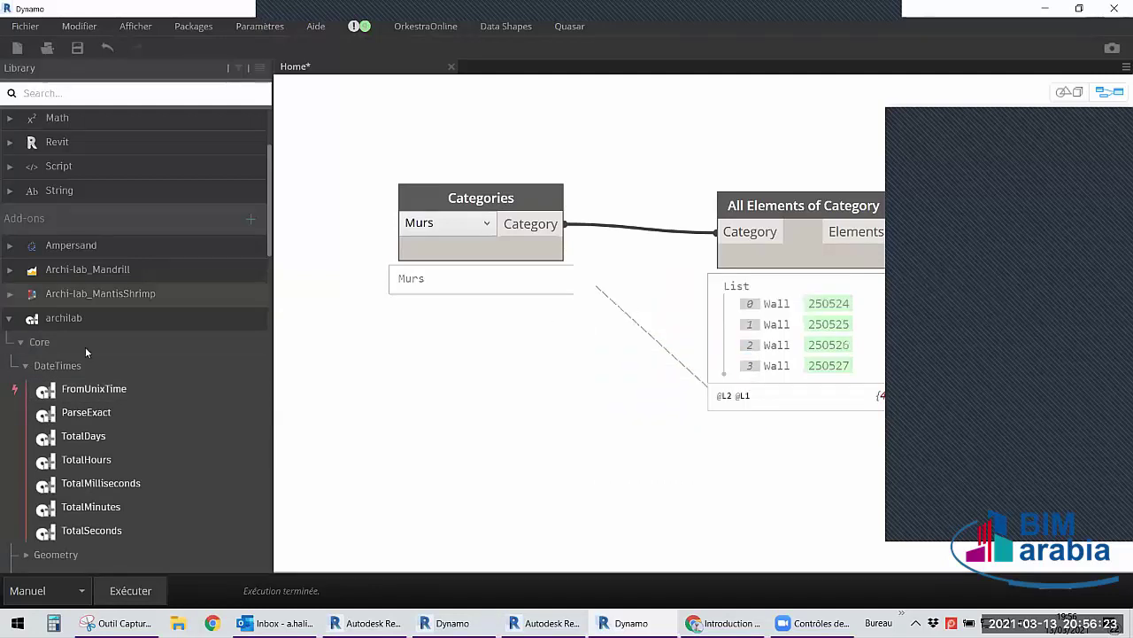
scroll(150, 361, up, 3)
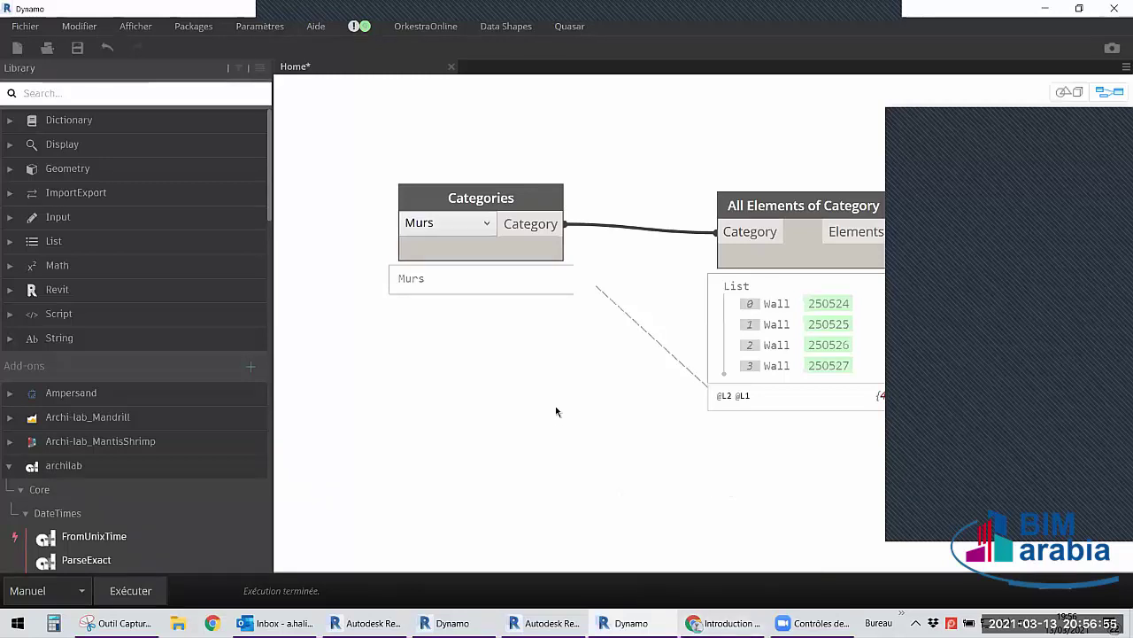
Present slide 12 'أمثلة عملية' fullscreen, covering the Excel, AutoCAD and Revit-export examples.
key(alt+Tab)
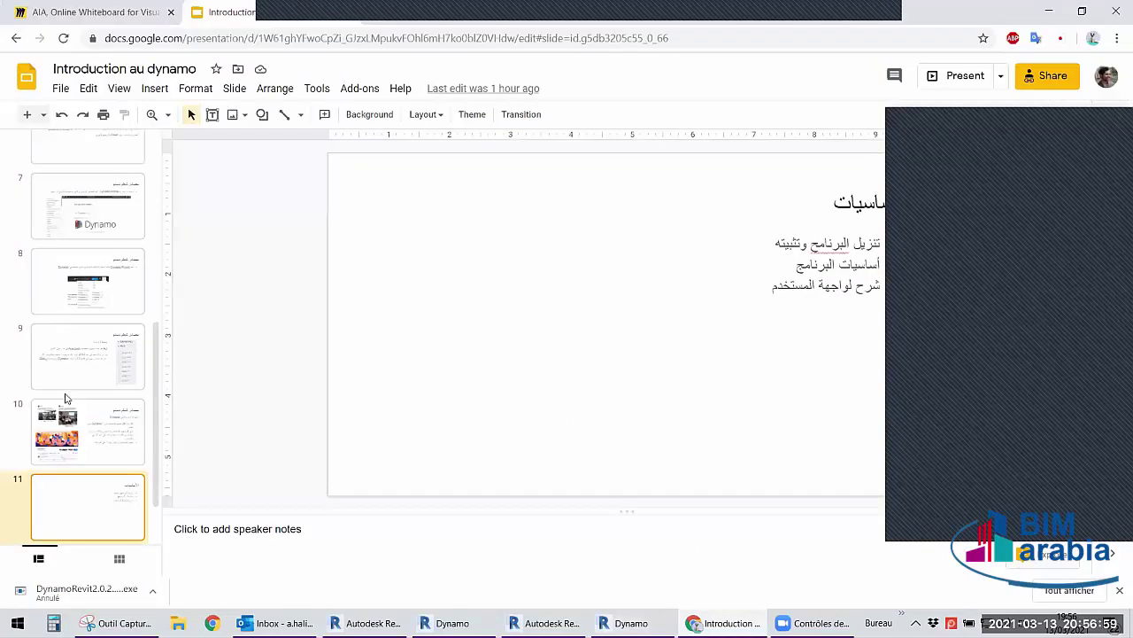
scroll(74, 372, down, 1)
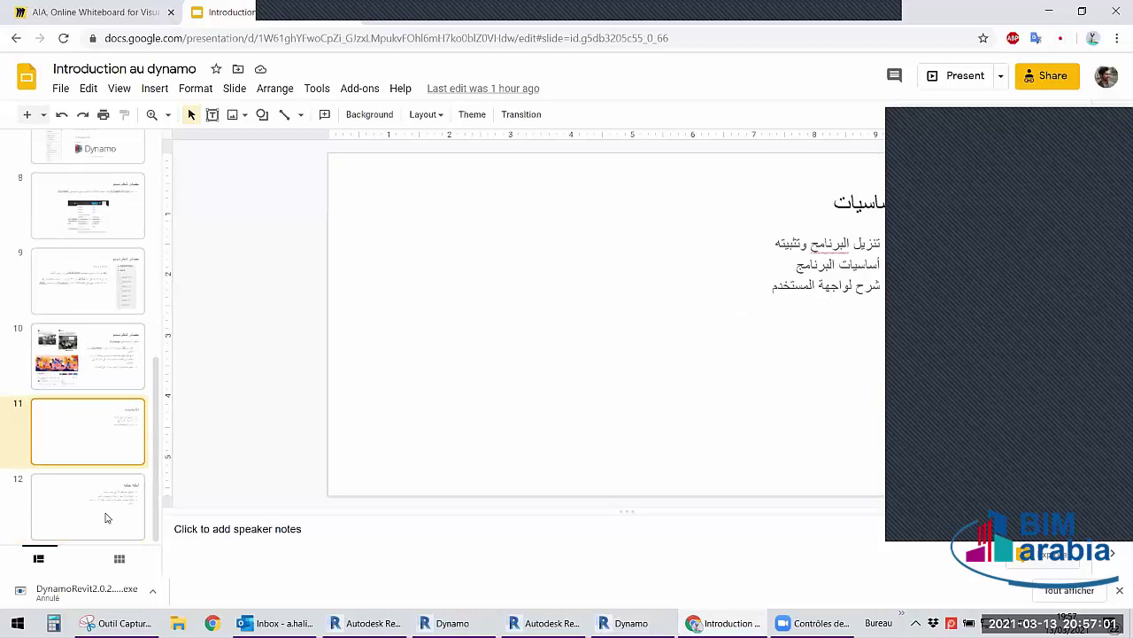
click(107, 505)
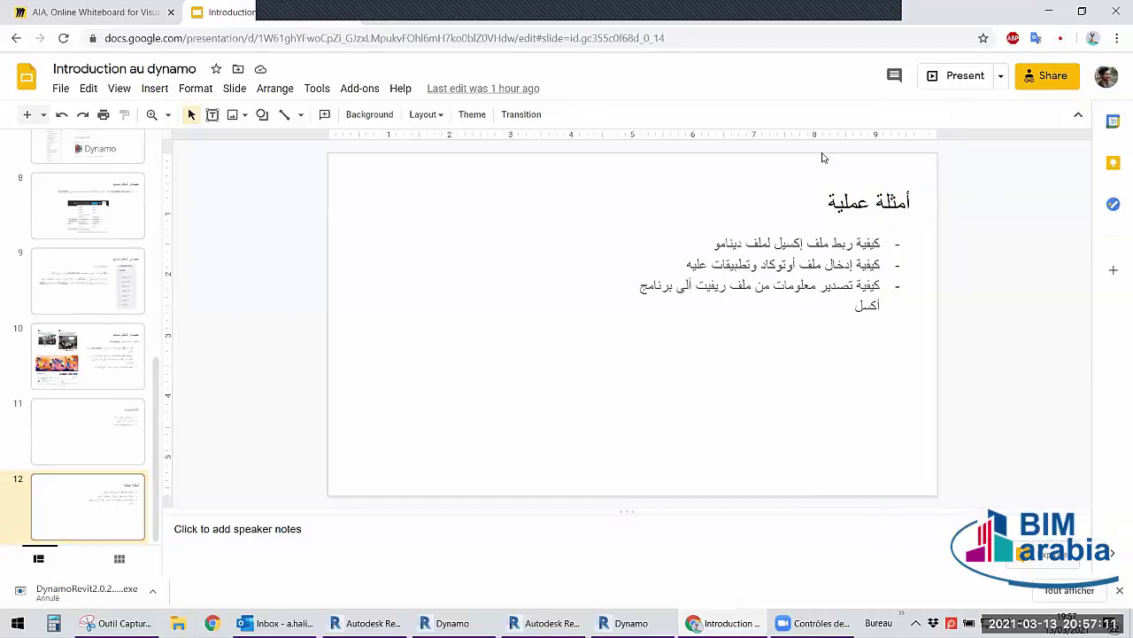
key(ctrl+F5)
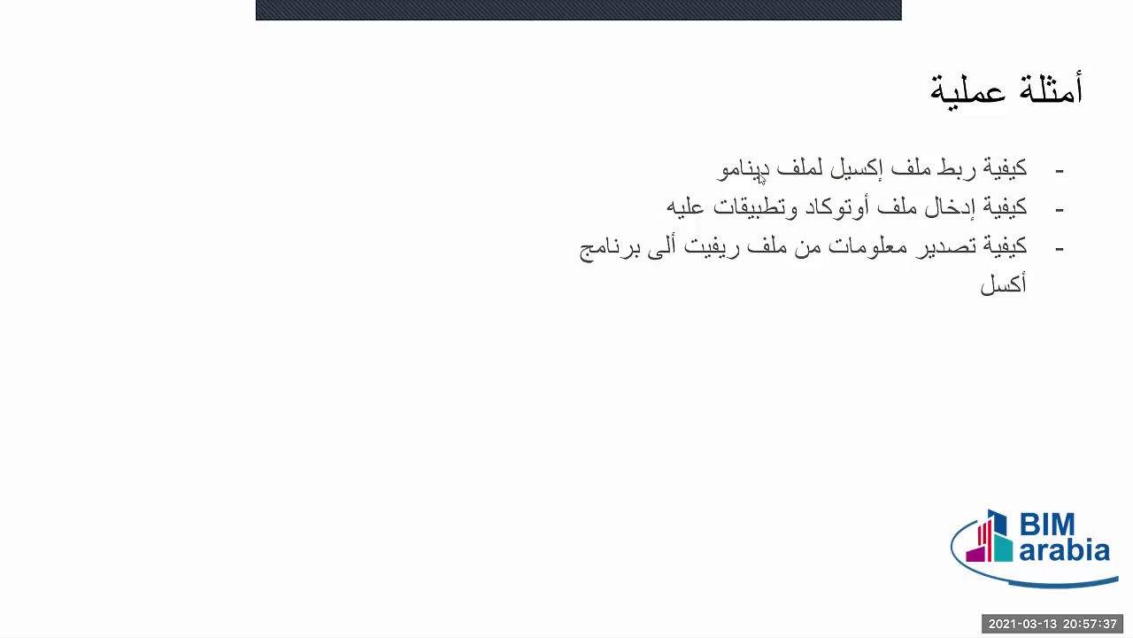
key(Escape)
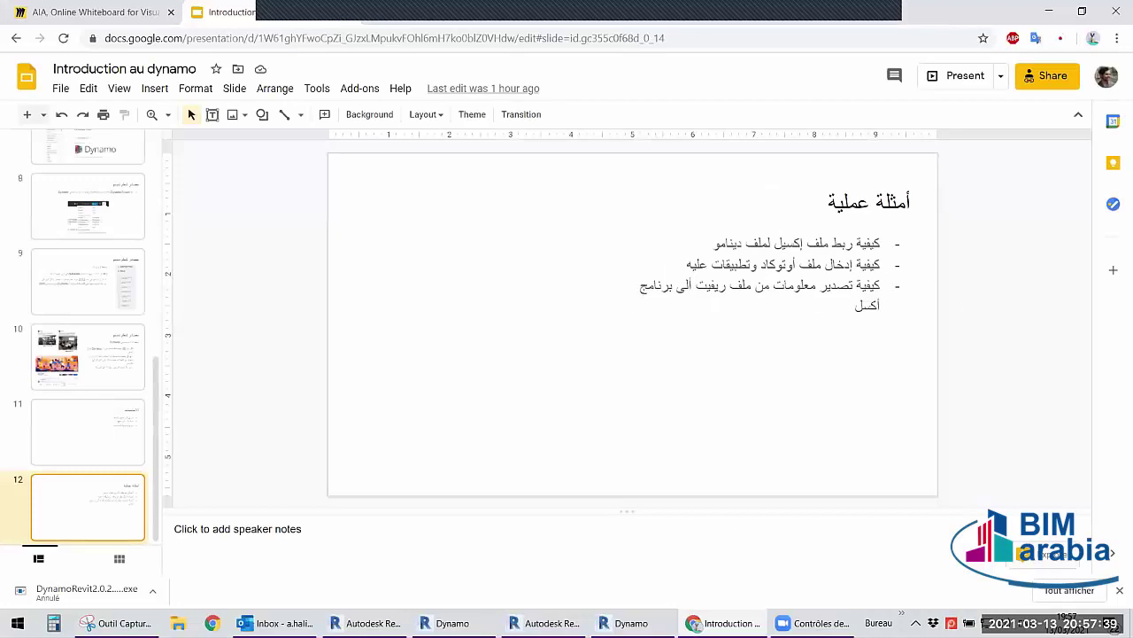
Delete the Categories and All Elements of Category nodes from the graph.
click(624, 623)
drag(897, 499, 523, 167)
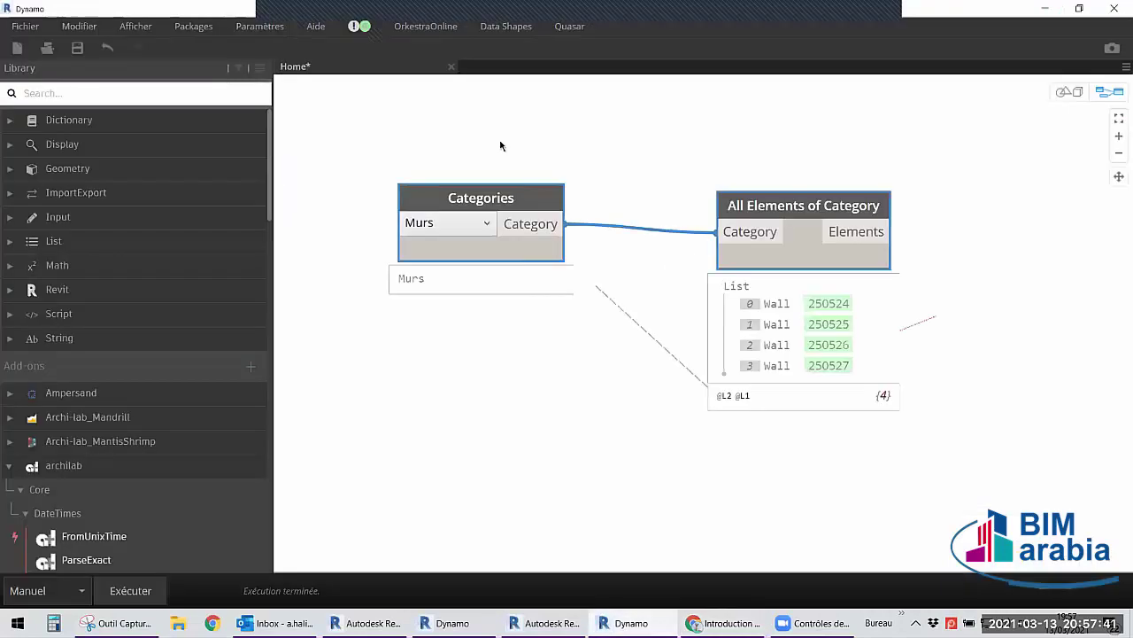
key(Delete)
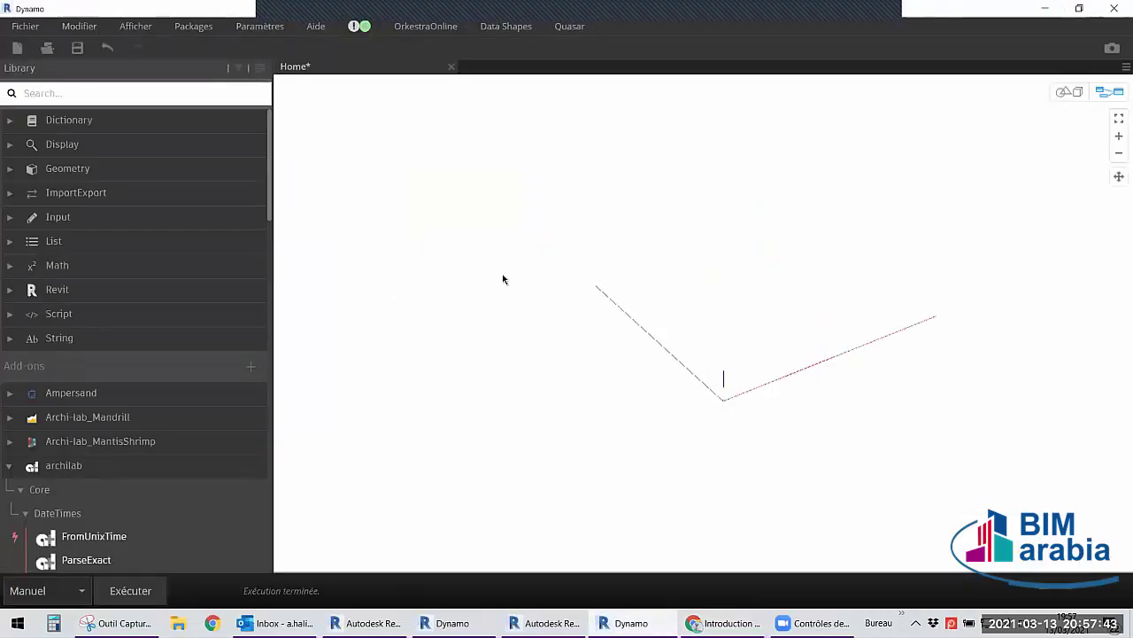
Set Dynamo's run mode from Manuel to Automatique, then open File Explorer.
click(48, 590)
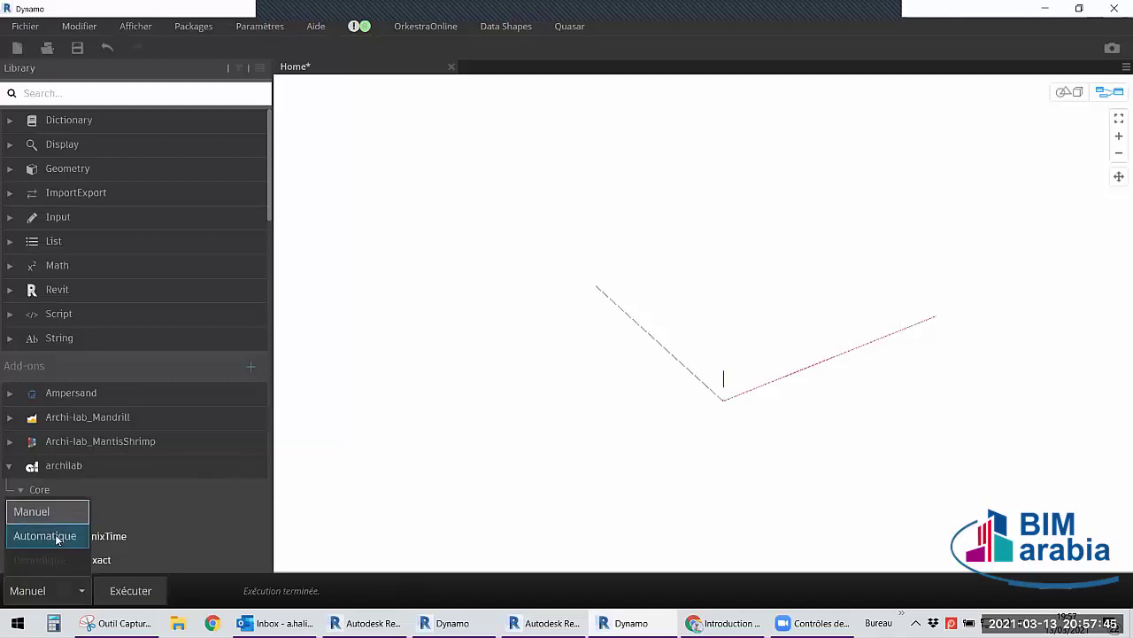
click(57, 538)
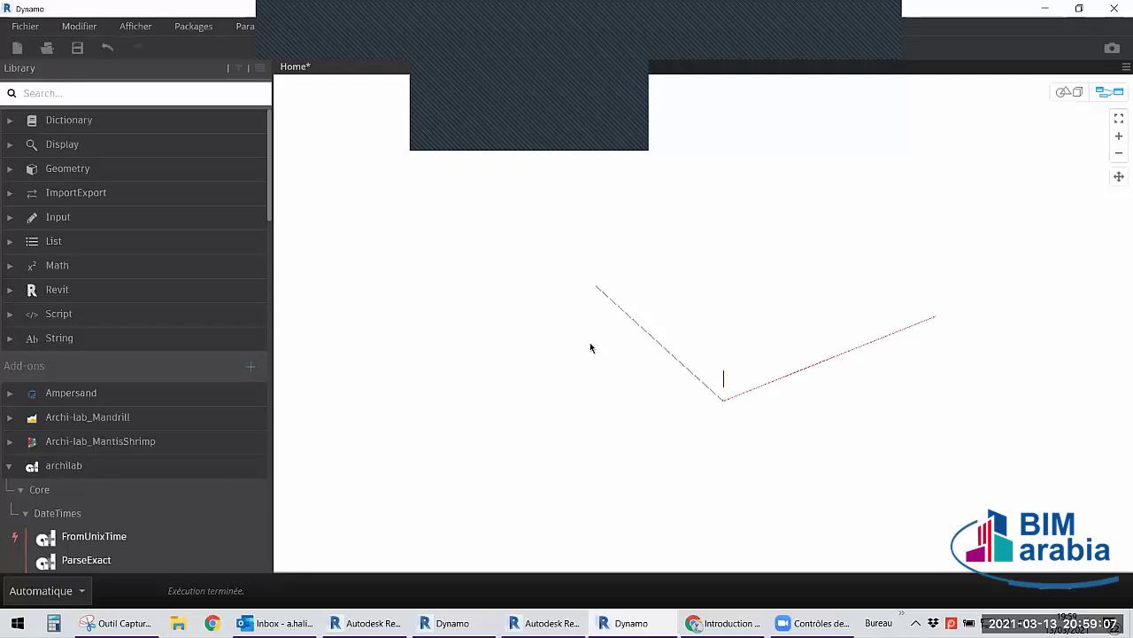
key(super+e)
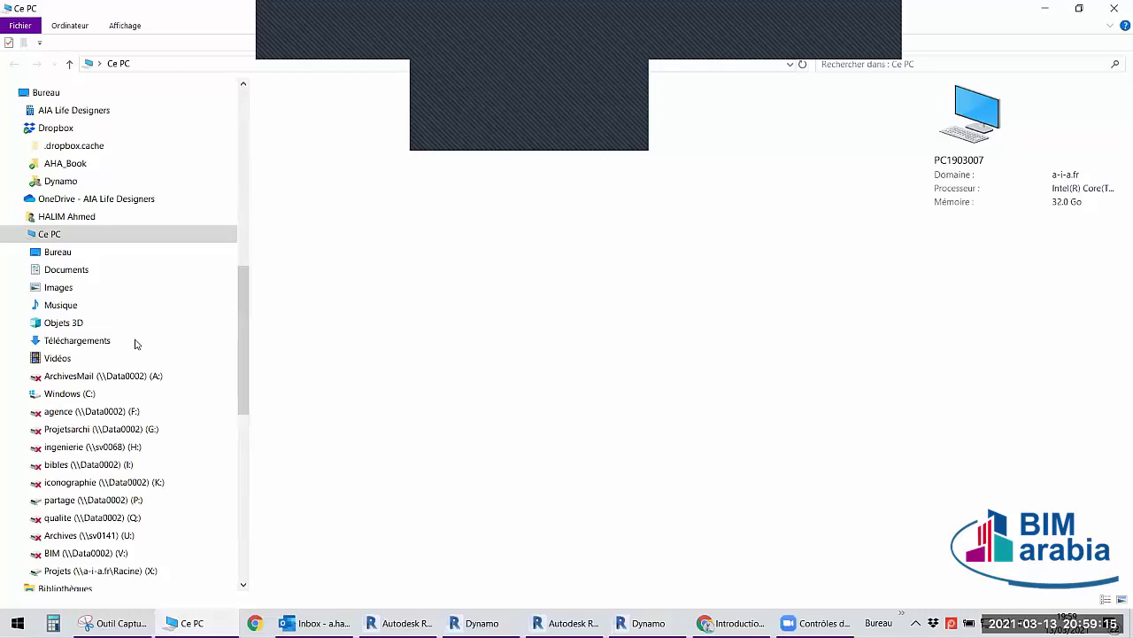
Go to Bureau\Rabat in File Explorer and pick out the RABAT surfaces .xlsm workbook.
scroll(135, 344, up, 7)
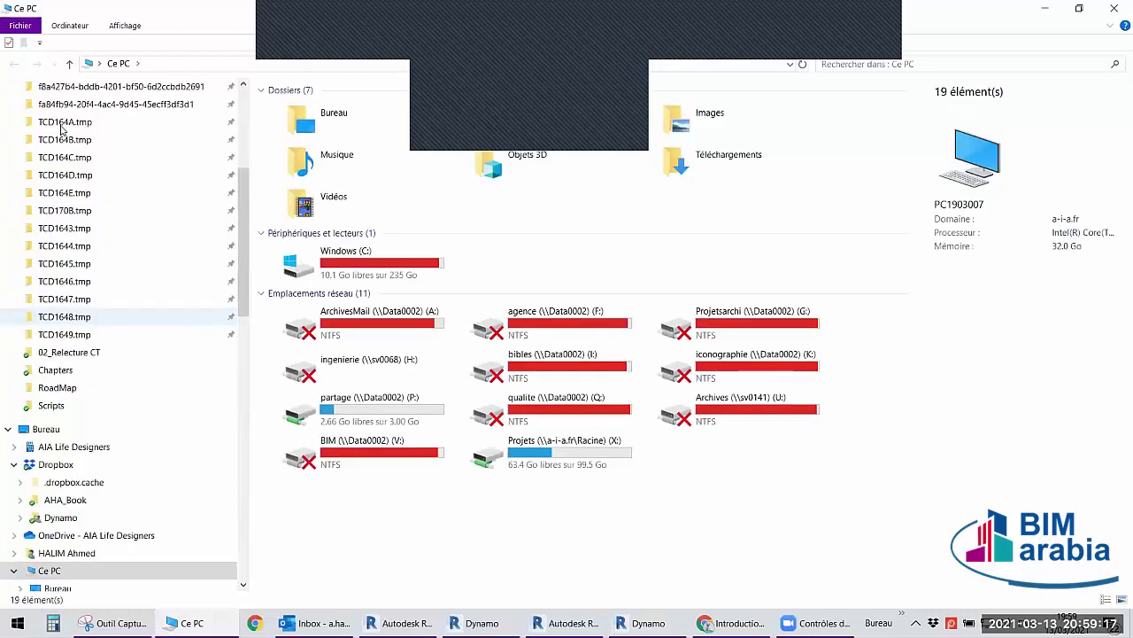
scroll(135, 344, up, 5)
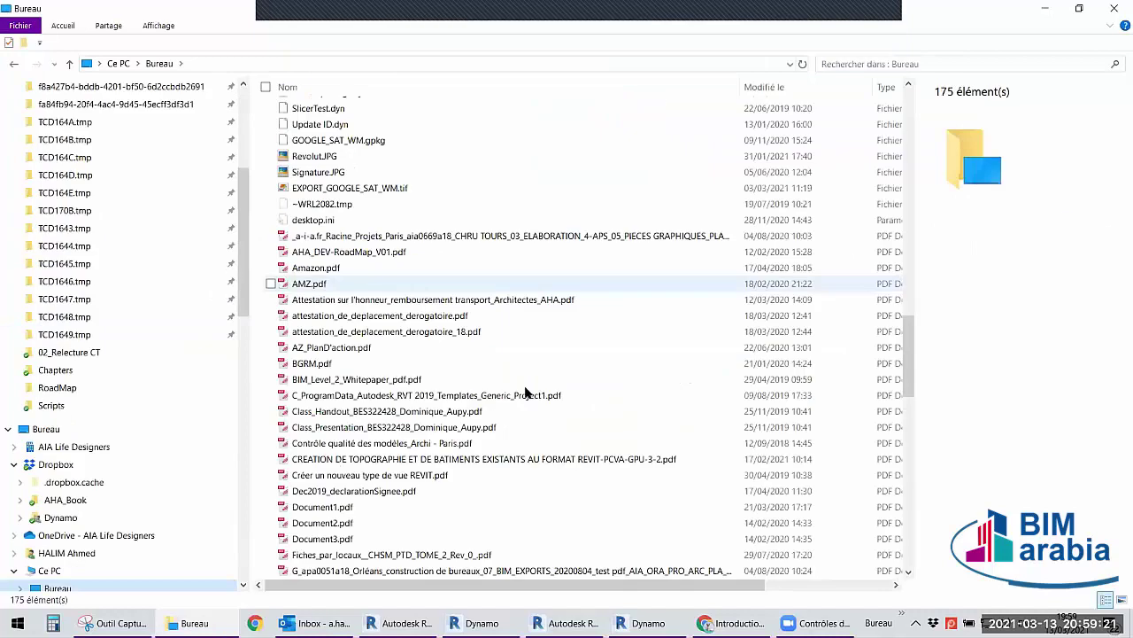
text(racine)
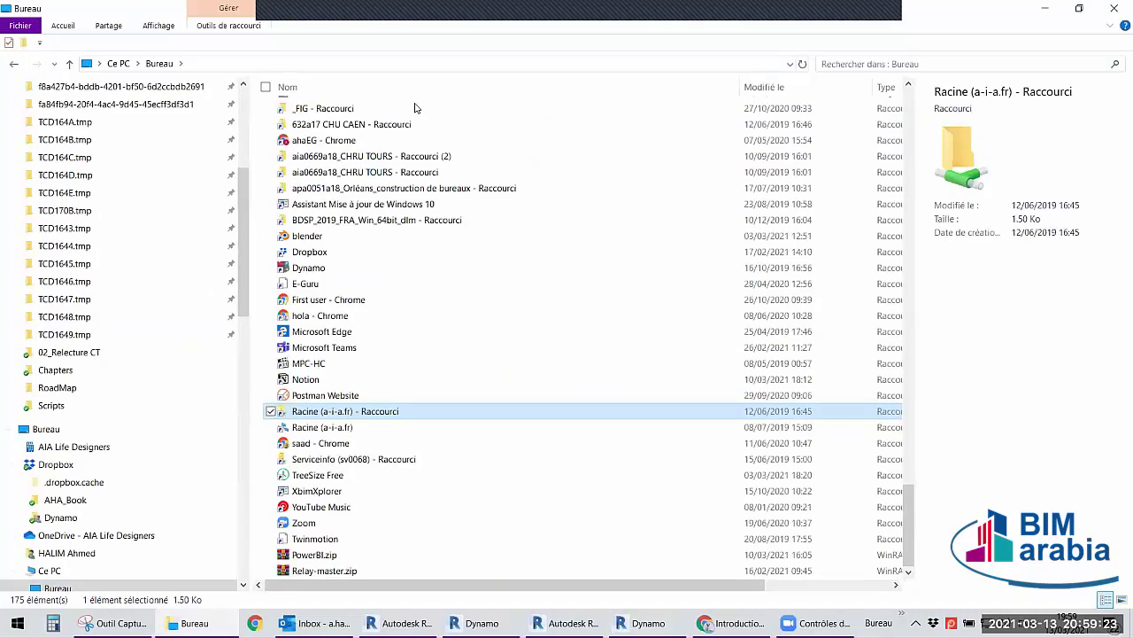
text(rabat)
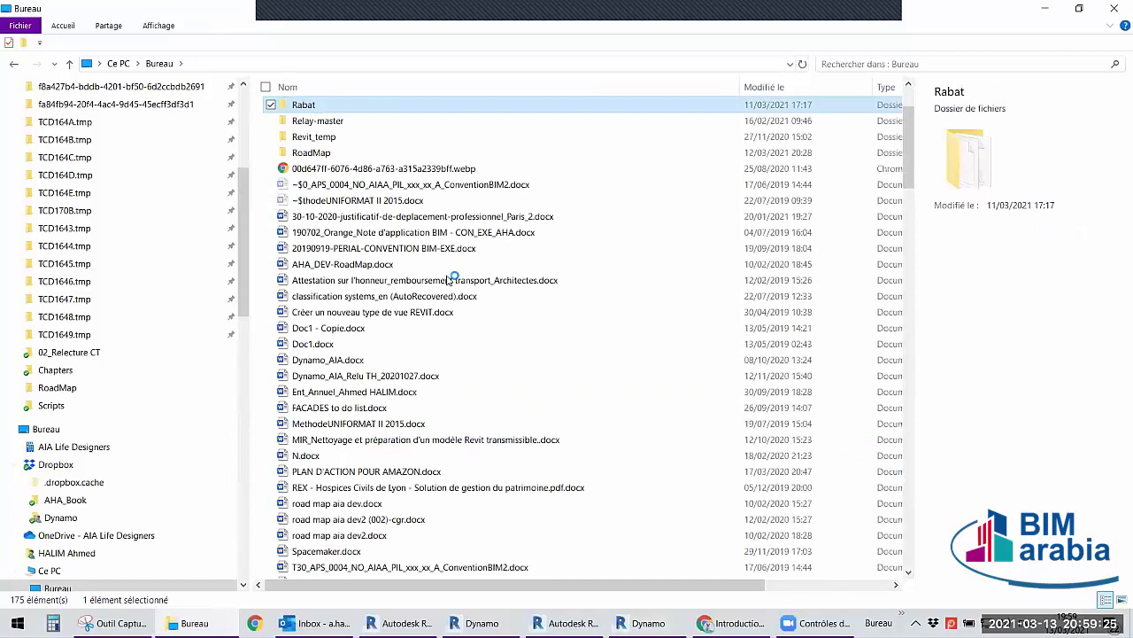
key(Return)
text(rabat)
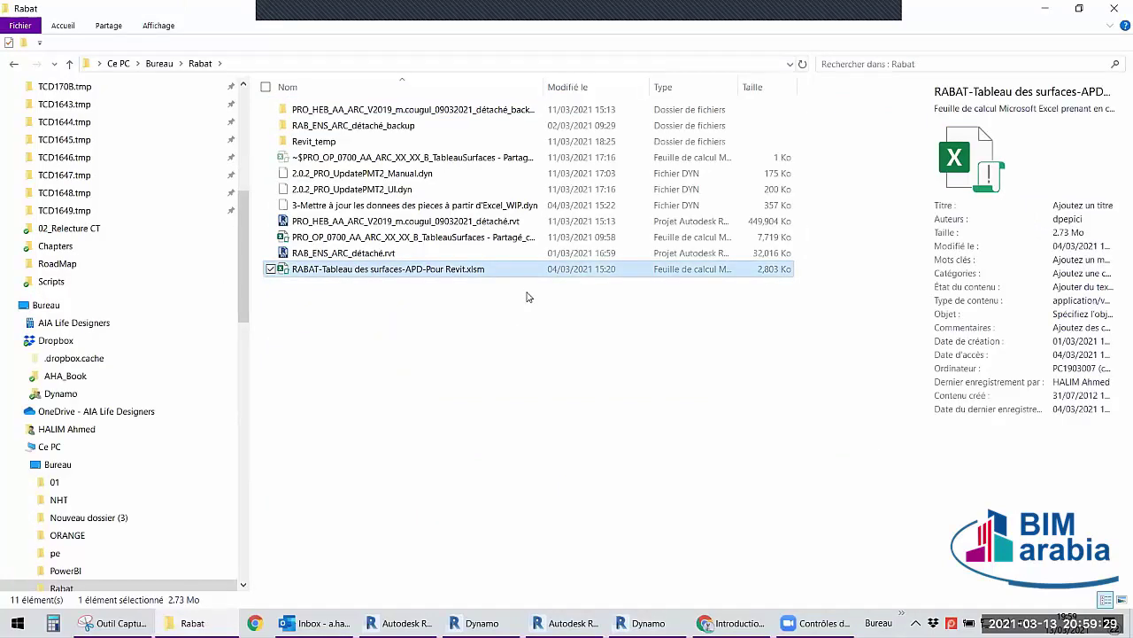
Open RABAT-Tableau des surfaces-APD-Pour Revit.xlsm in Excel and select the room rows C14:M29.
key(Return)
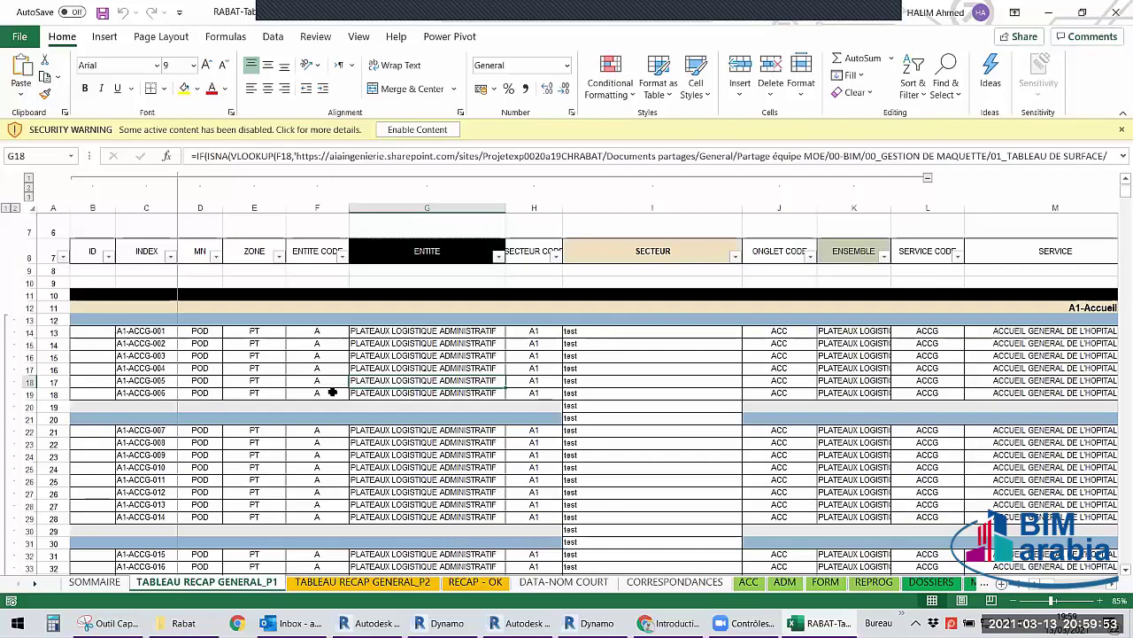
click(332, 392)
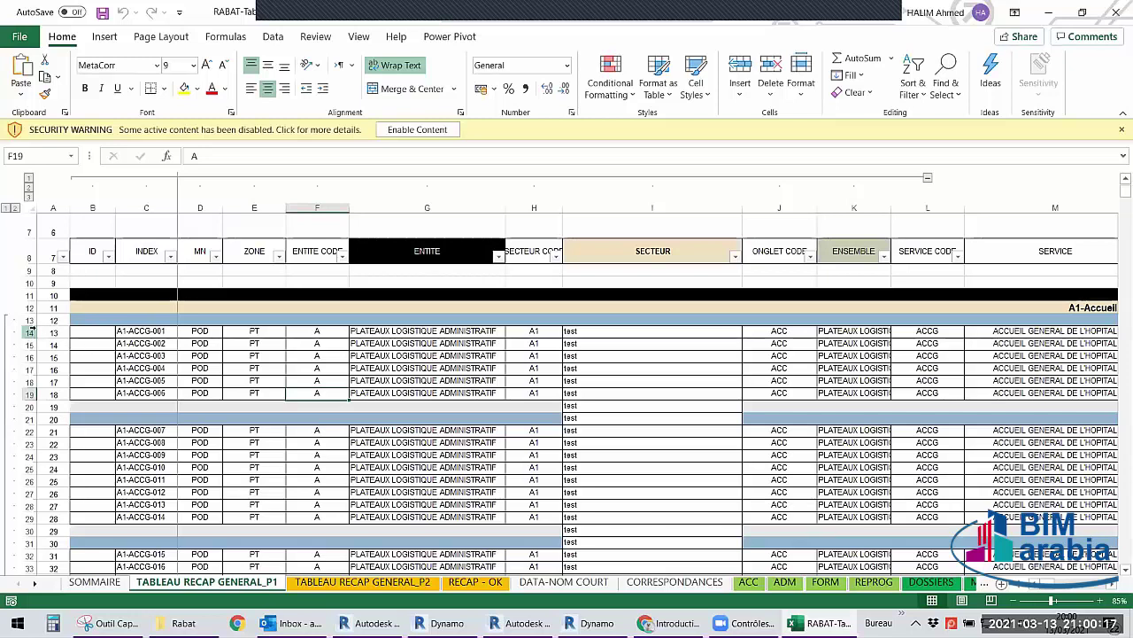
mouse_move(142, 331)
mouse_down()
mouse_move(565, 530)
mouse_move(1089, 517)
mouse_up()
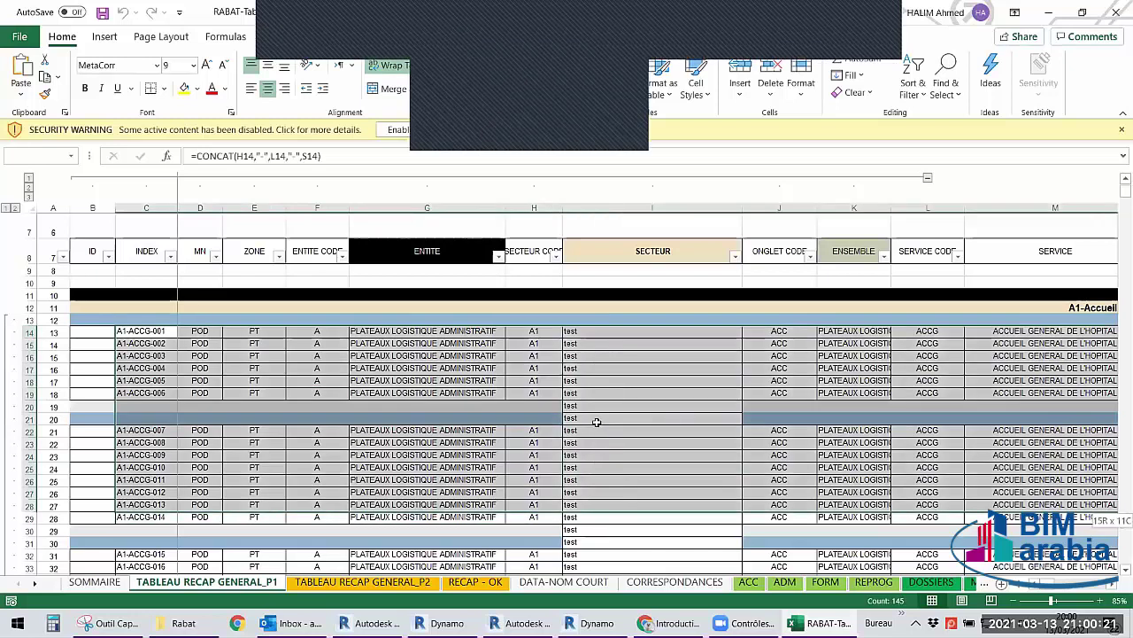
key(shift+Down)
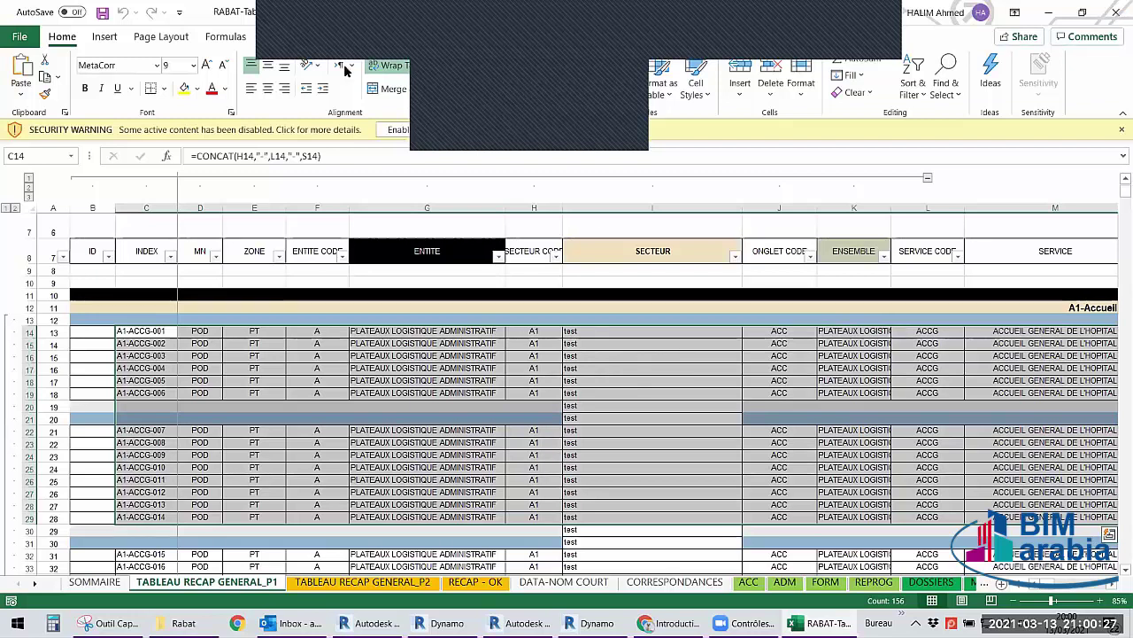
Close Excel and bring Dynamo's empty Home workspace back to the front.
key(alt+F4)
click(589, 329)
key(alt+Tab)
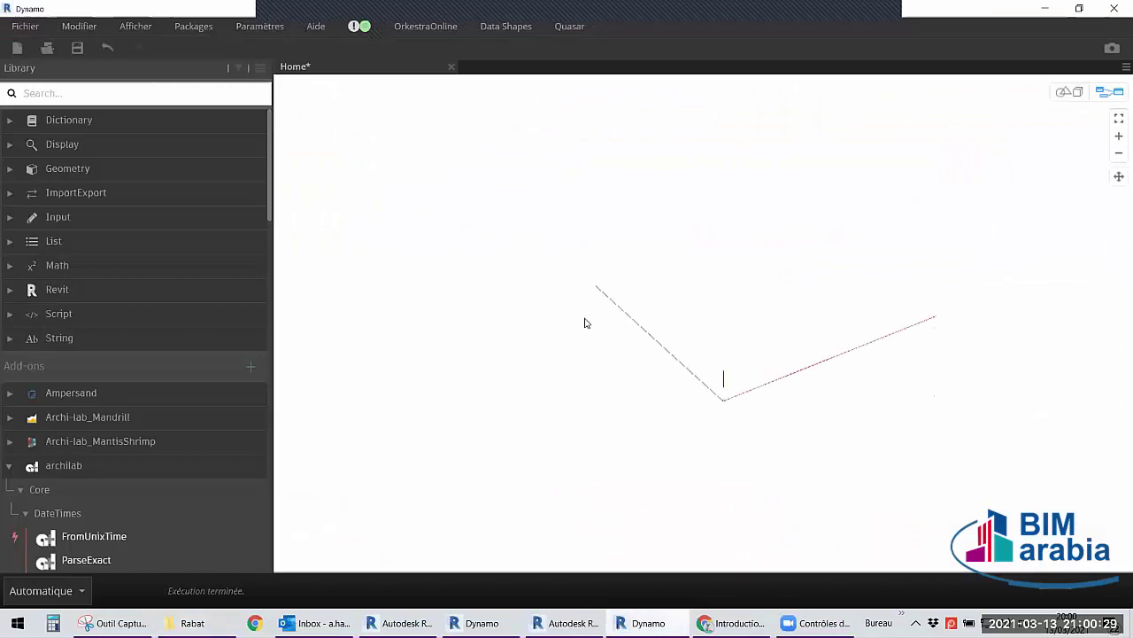
right_click(584, 323)
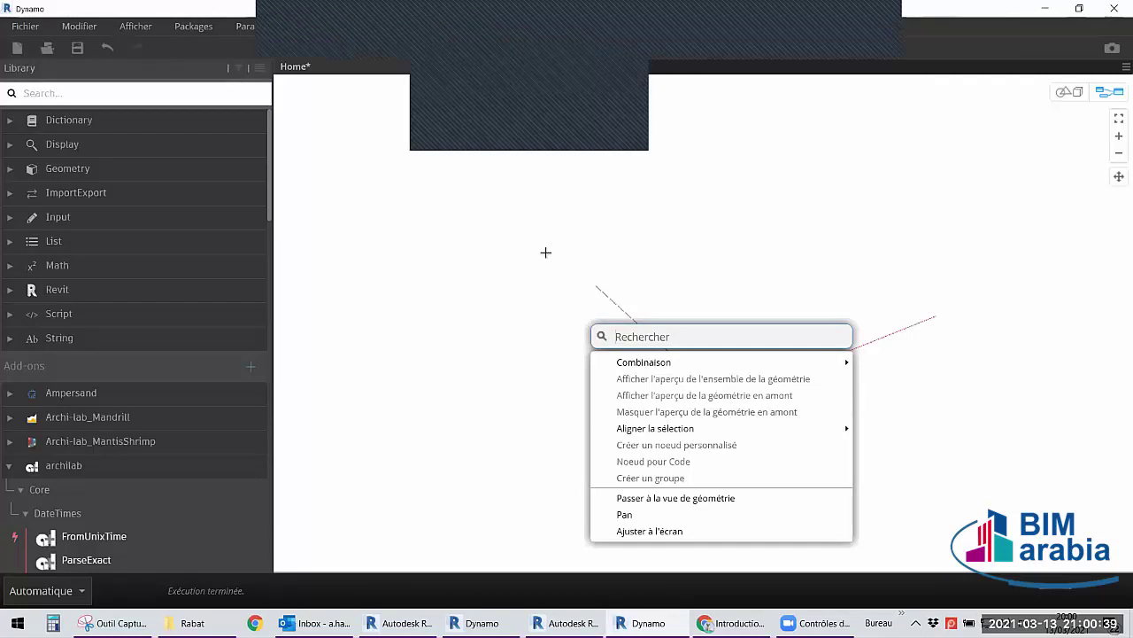
click(529, 268)
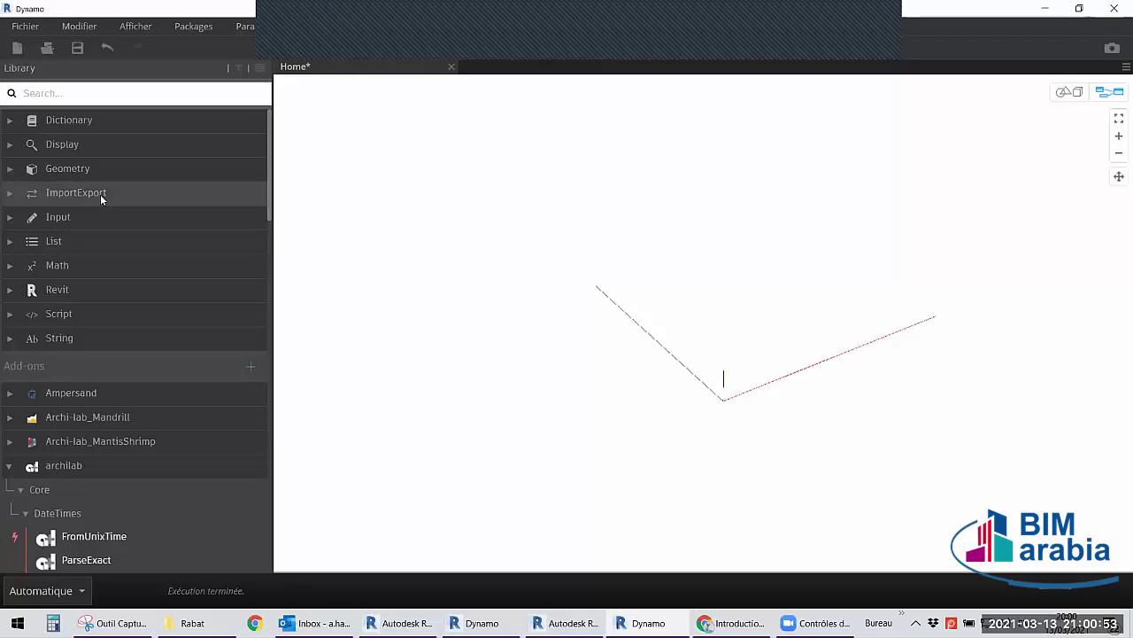
Add a File Path node from Library > ImportExport > File System.
click(77, 199)
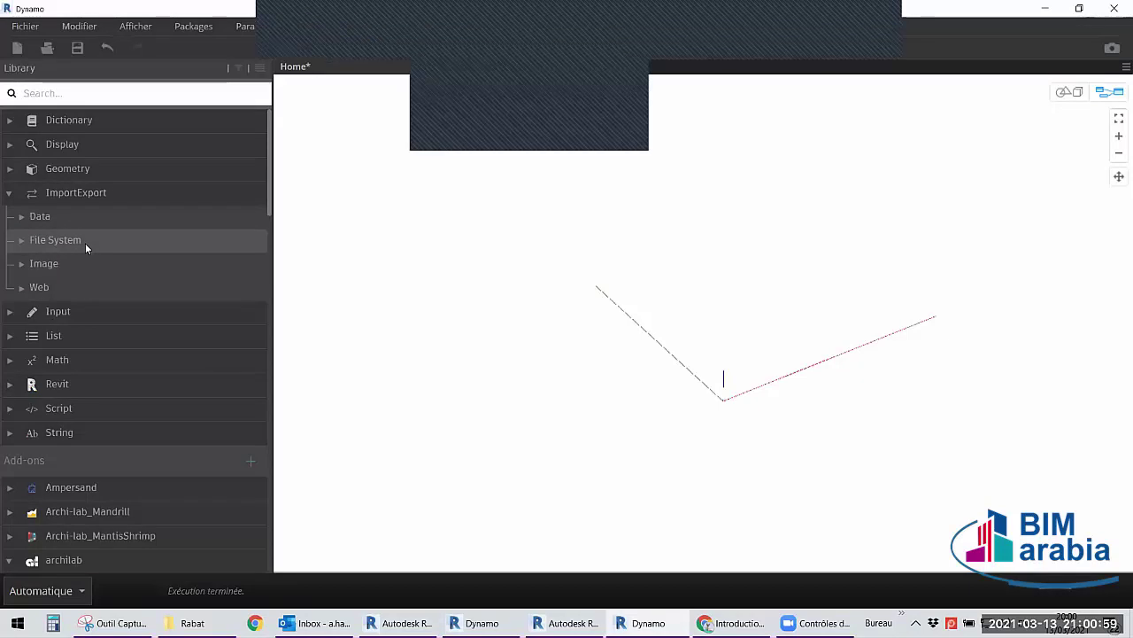
click(85, 243)
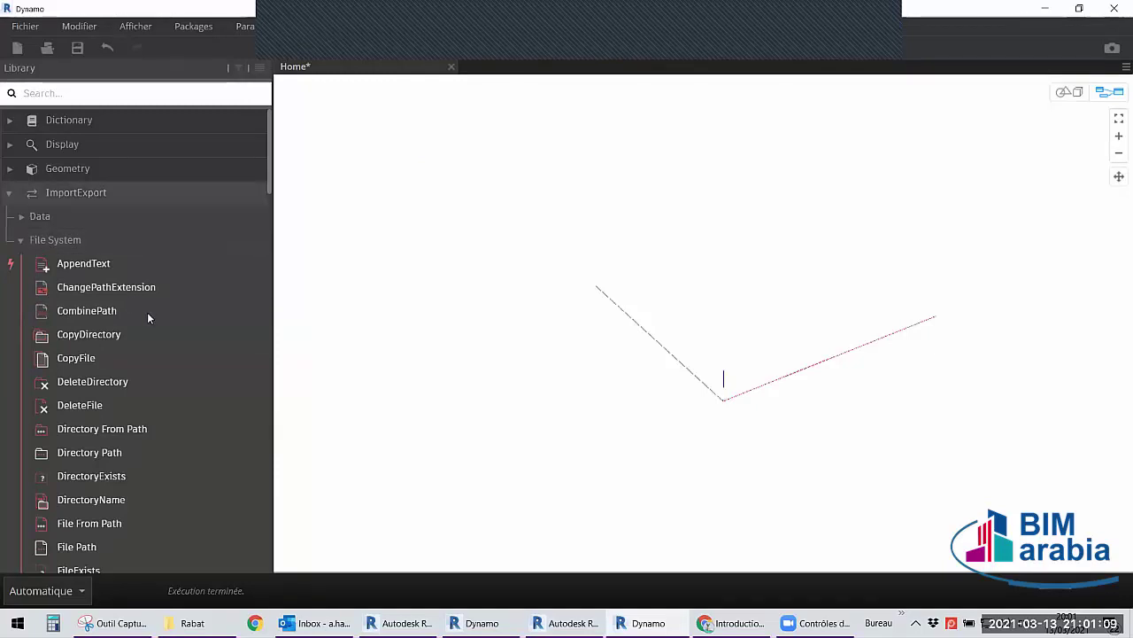
mouse_move(86, 276)
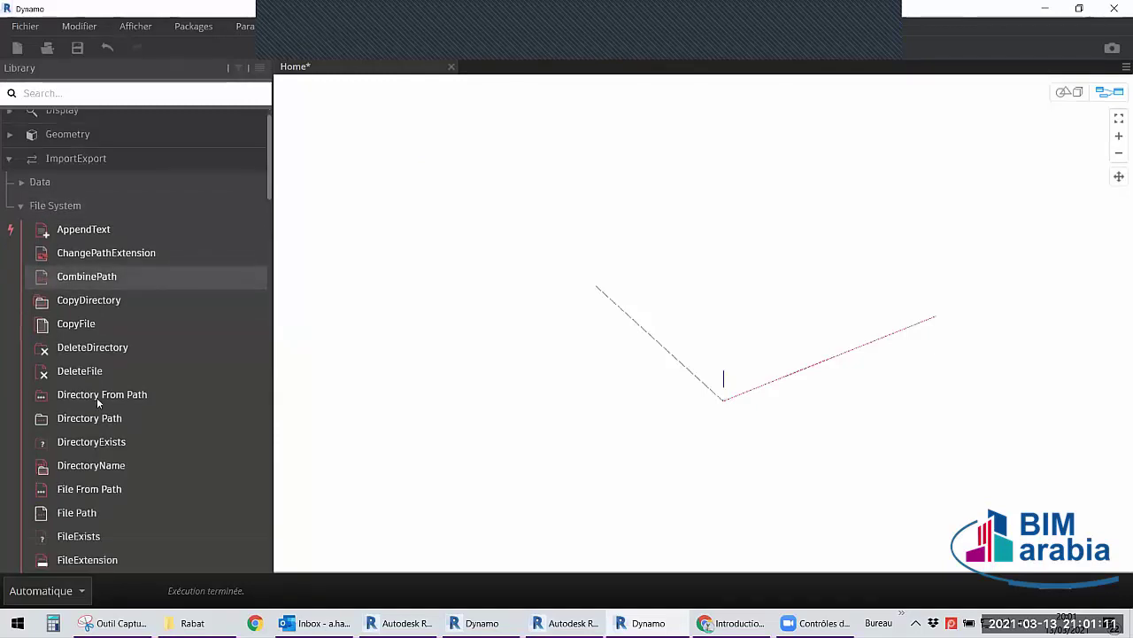
scroll(97, 396, down, 3)
click(96, 397)
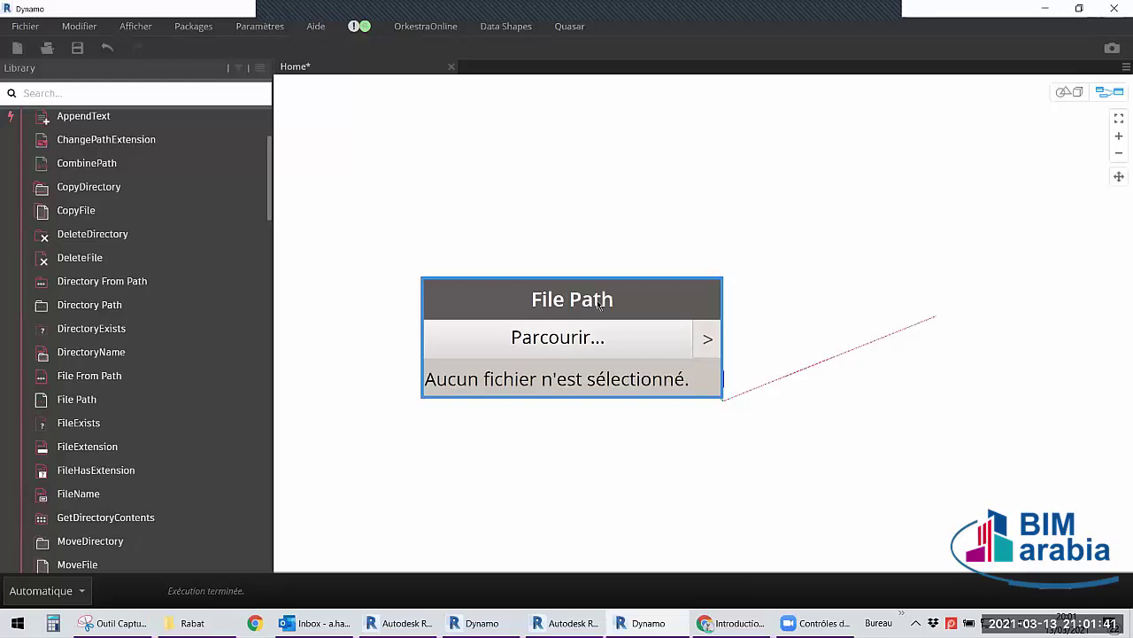
Point the File Path node to Bureau\Rabat\RABAT-Tableau des surfaces-APD-Pour Revit.xlsm and move it left.
drag(599, 303, 591, 280)
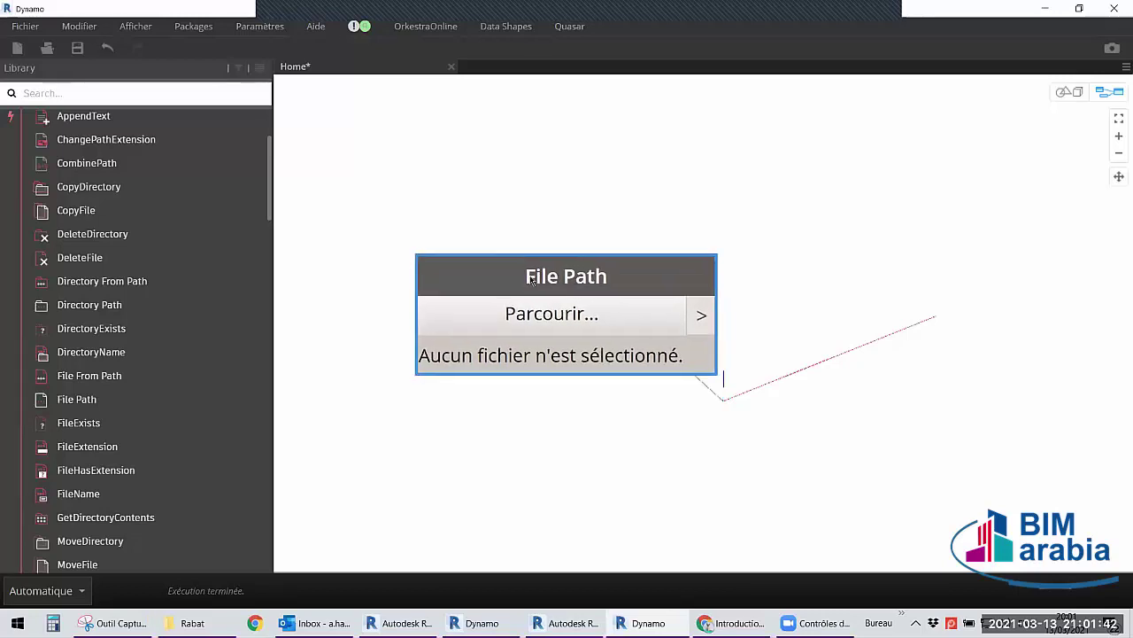
click(562, 308)
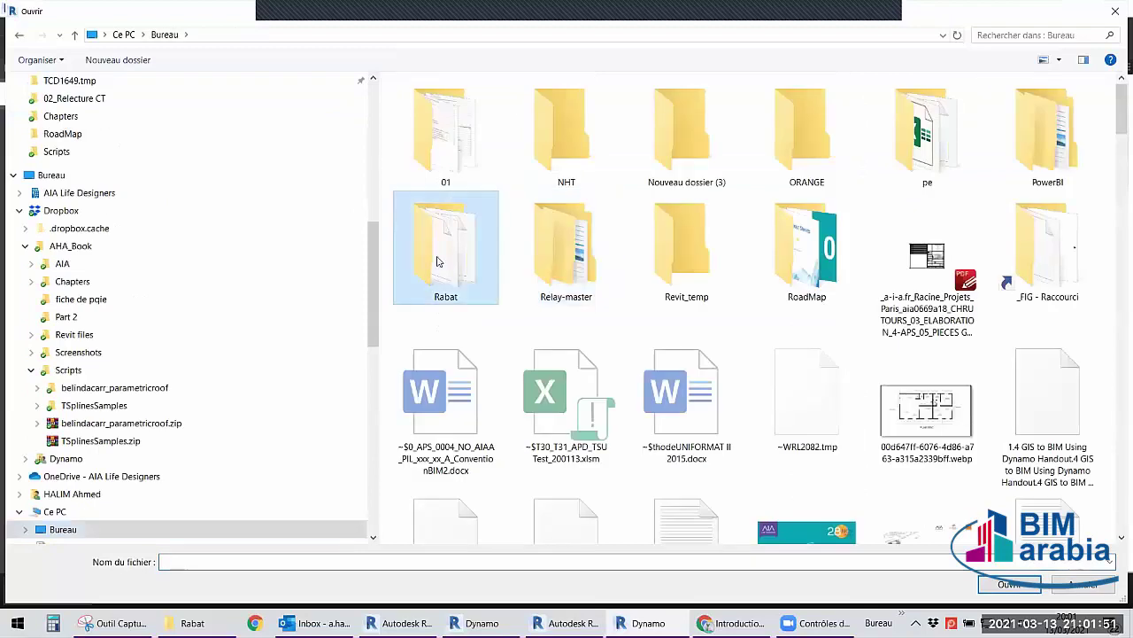
double_click(465, 283)
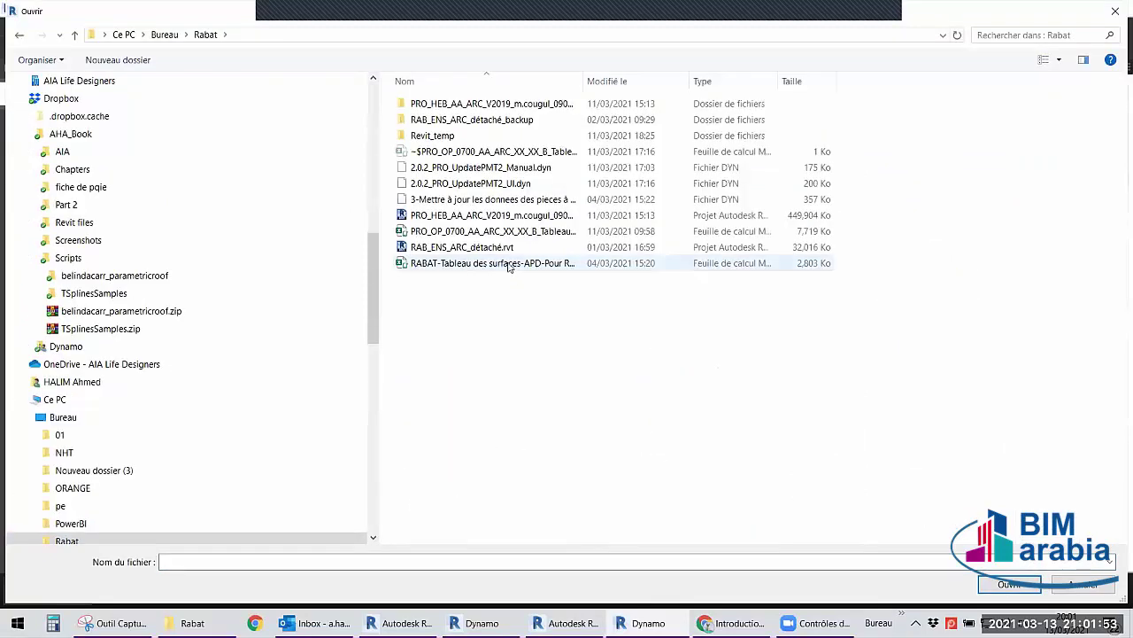
click(509, 265)
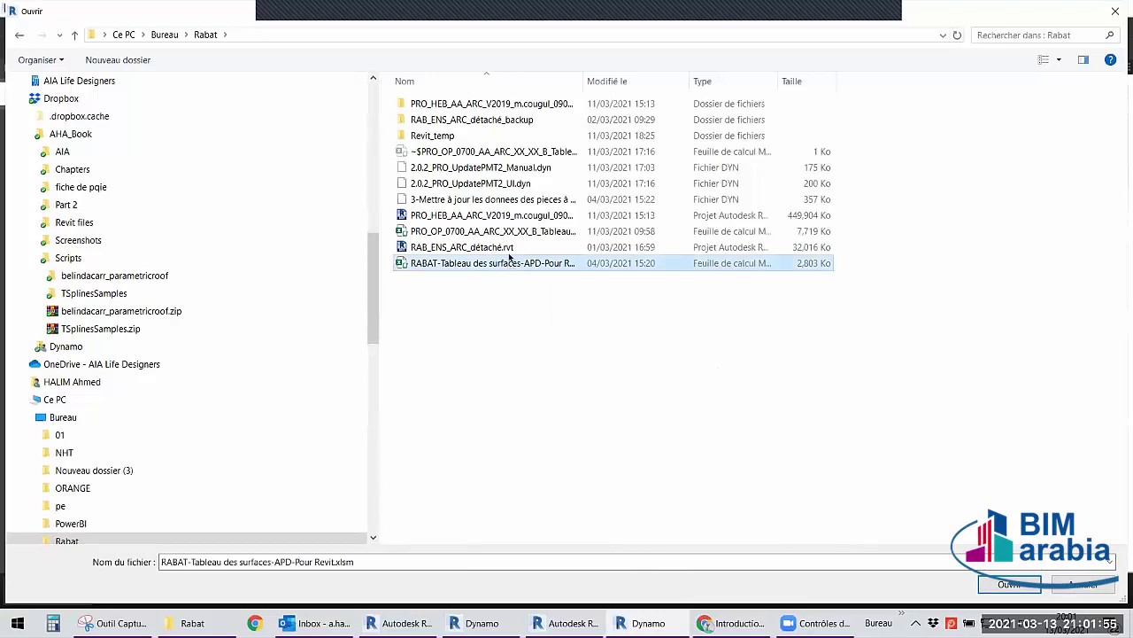
double_click(509, 257)
scroll(688, 221, down, 2)
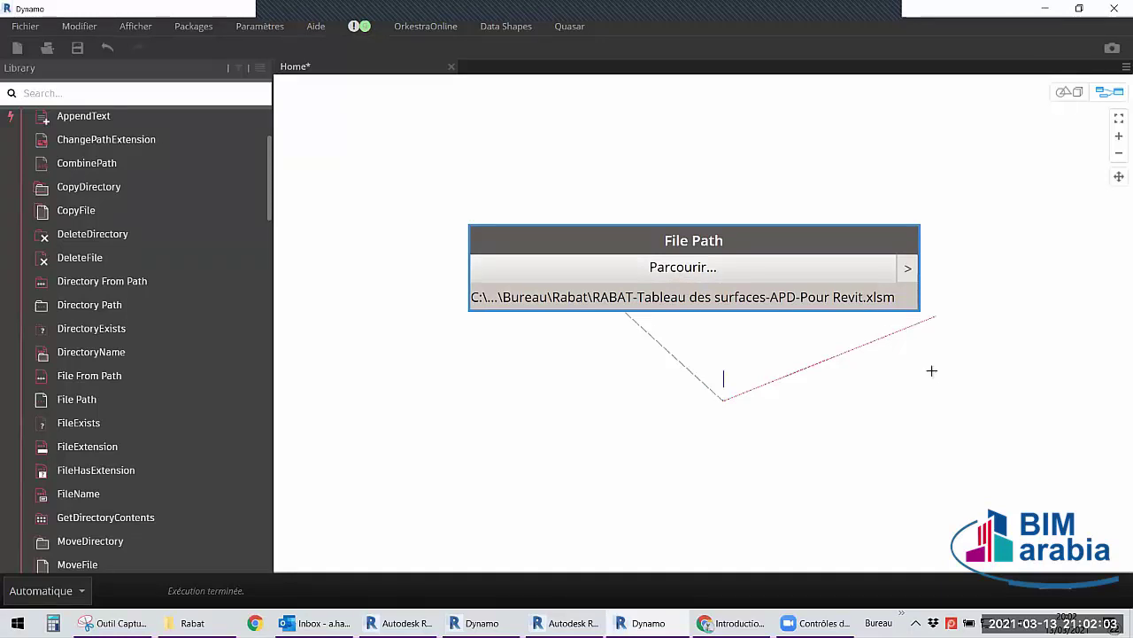
drag(930, 372, 319, 416)
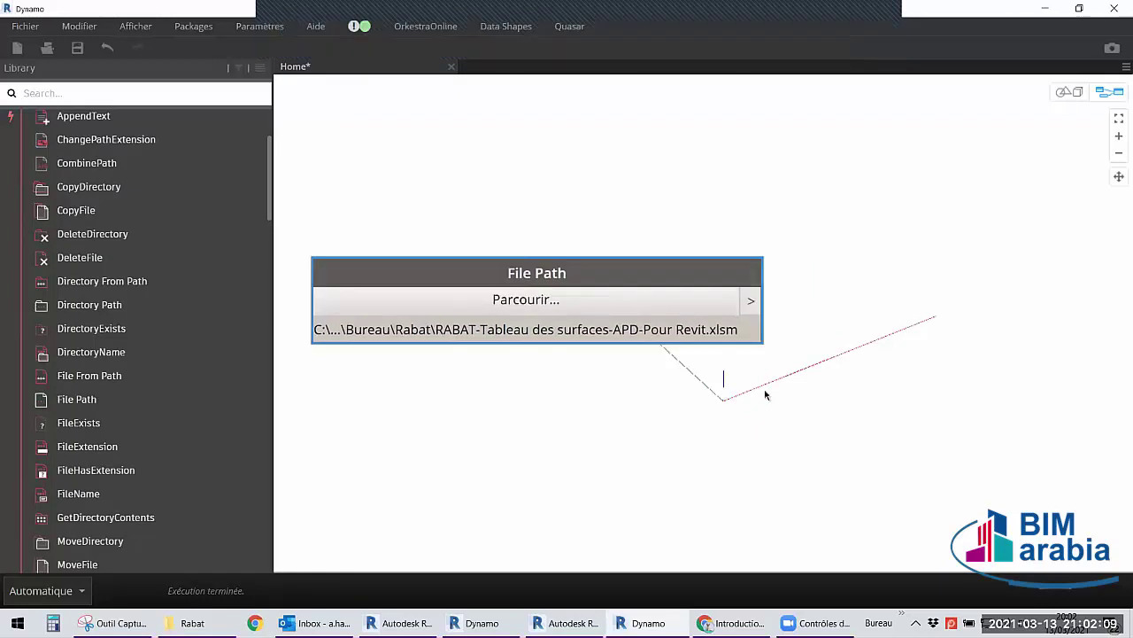
click(793, 316)
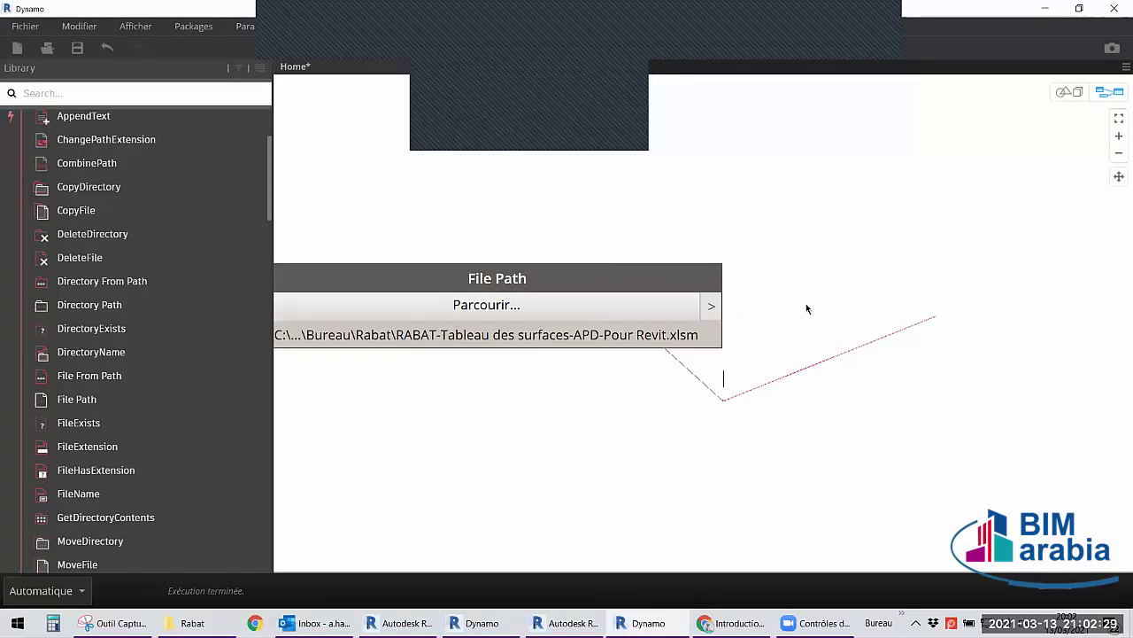
Delete the extra, empty File Path node from the canvas.
click(107, 400)
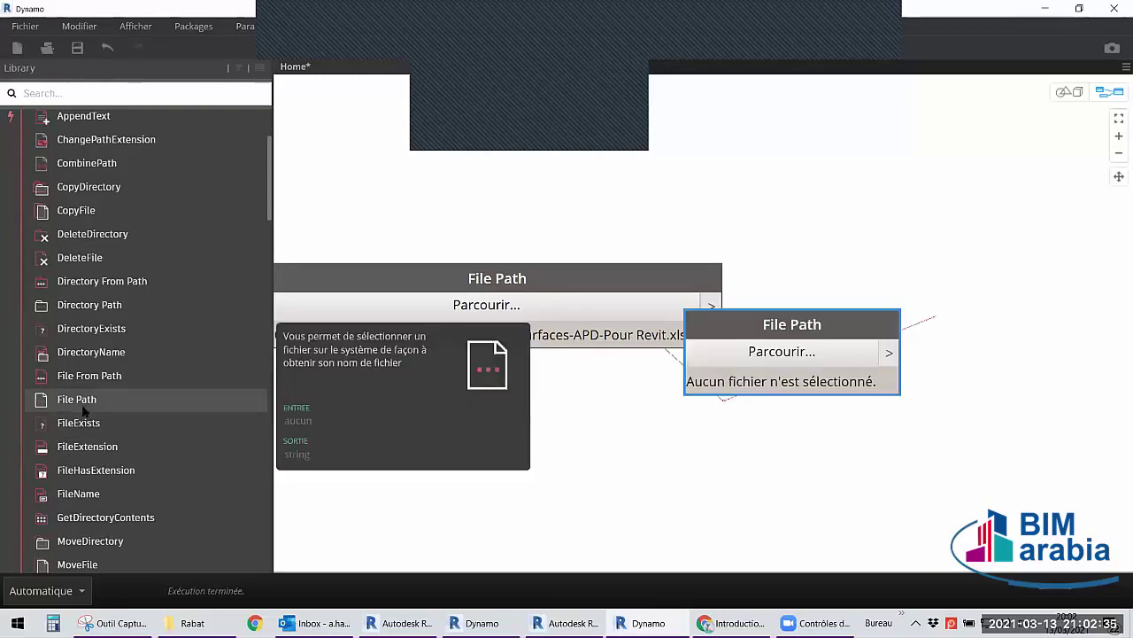
scroll(82, 404, up, 3)
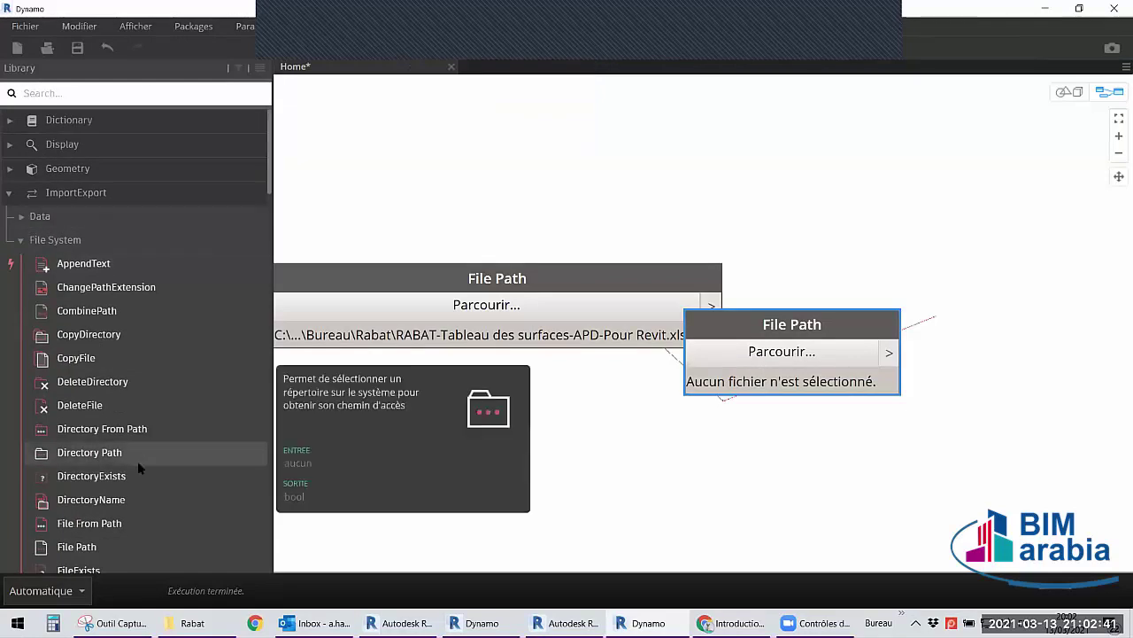
drag(854, 336, 898, 317)
key(Delete)
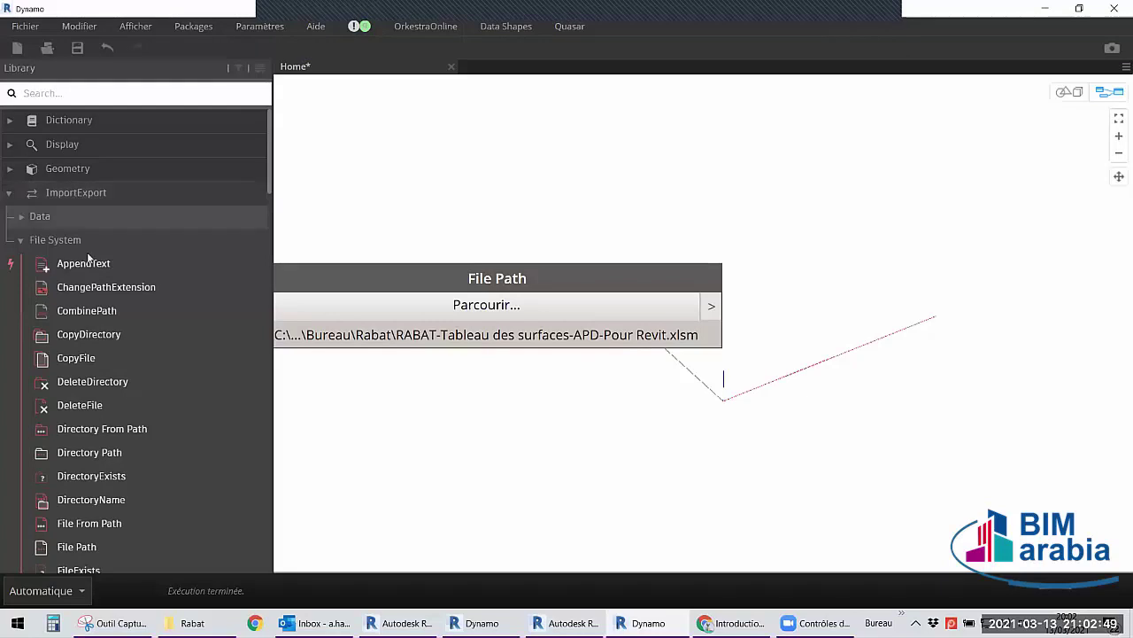
Drag a File From Path node from ImportExport > File System onto the canvas.
scroll(110, 377, down, 1)
scroll(116, 407, down, 1)
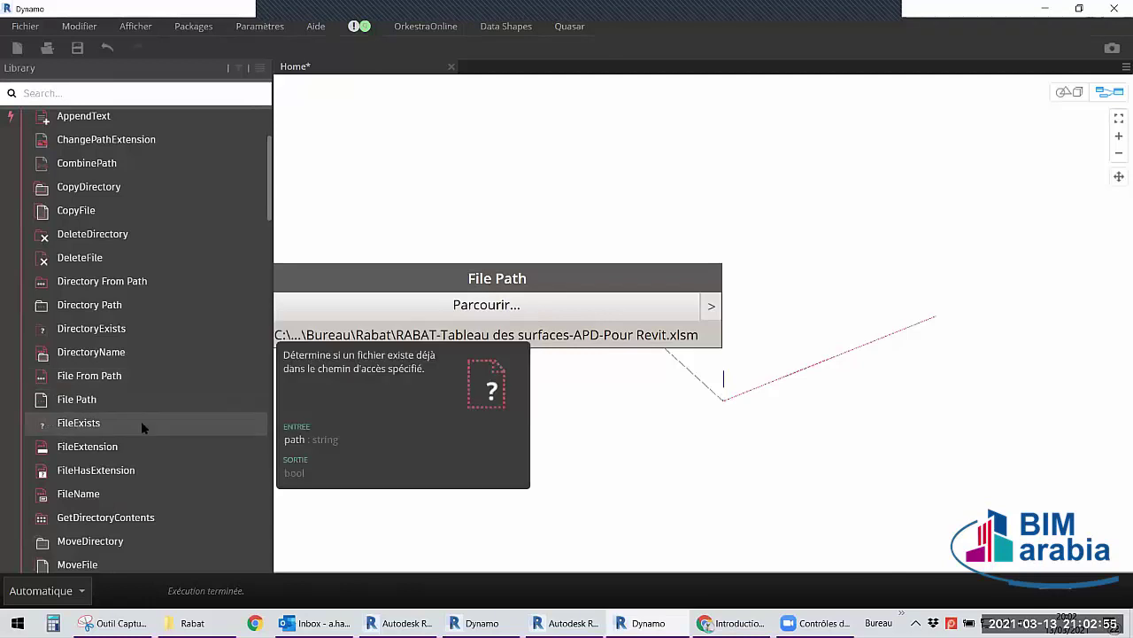
mouse_move(90, 375)
mouse_down()
mouse_move(865, 281)
mouse_move(828, 283)
mouse_up()
scroll(749, 260, up, 2)
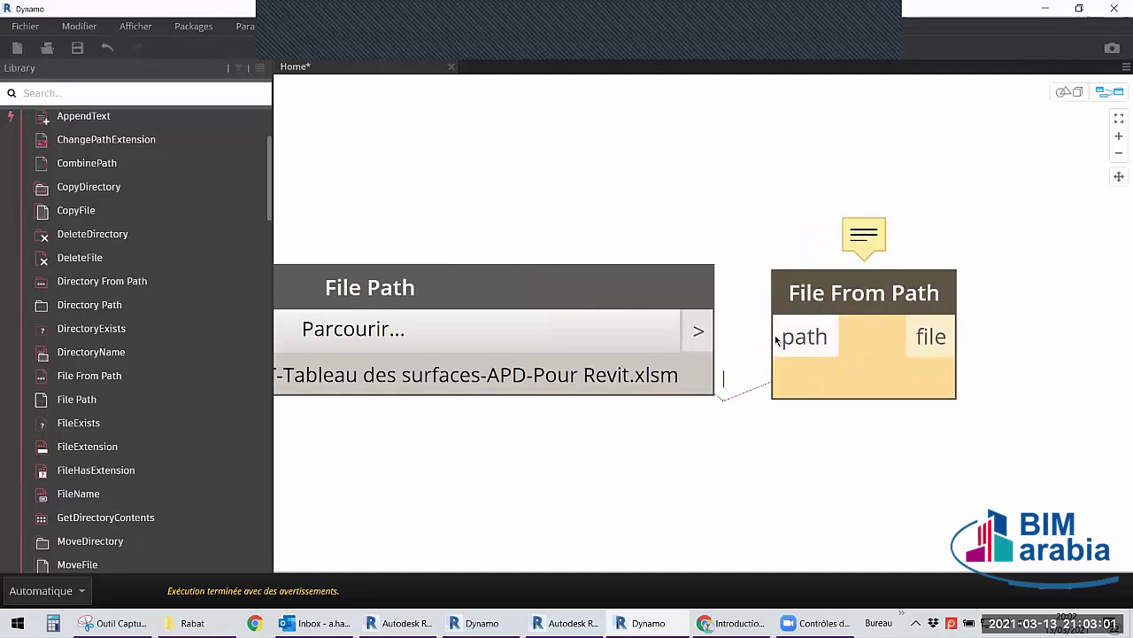
scroll(753, 323, down, 1)
Wire File Path's output into File From Path's path input and arrange the two nodes.
drag(788, 291, 812, 290)
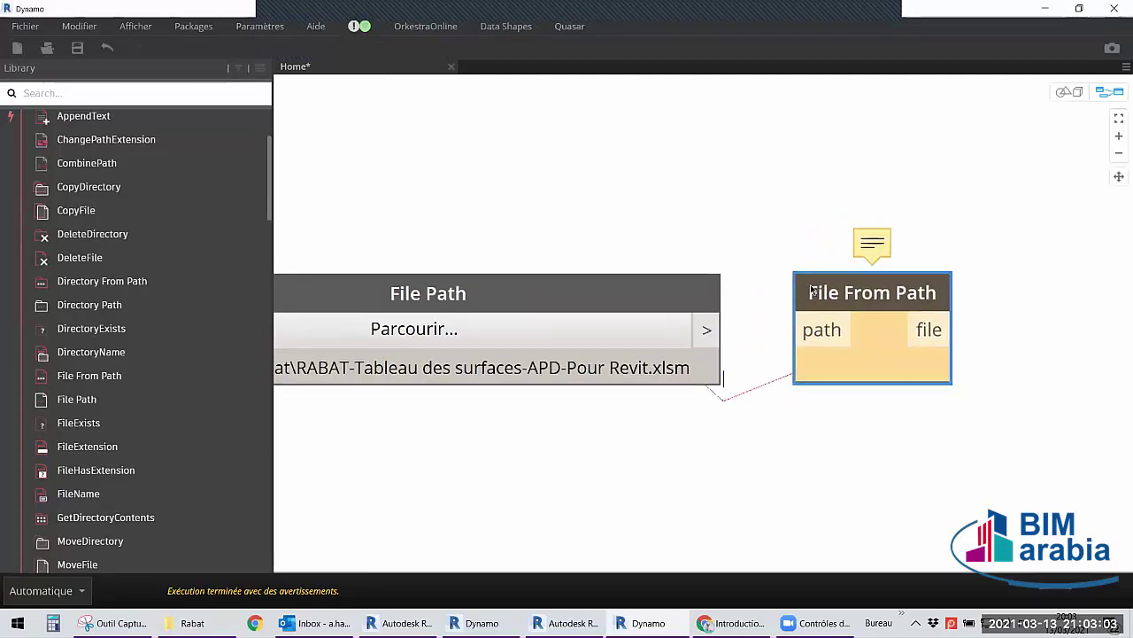
click(760, 283)
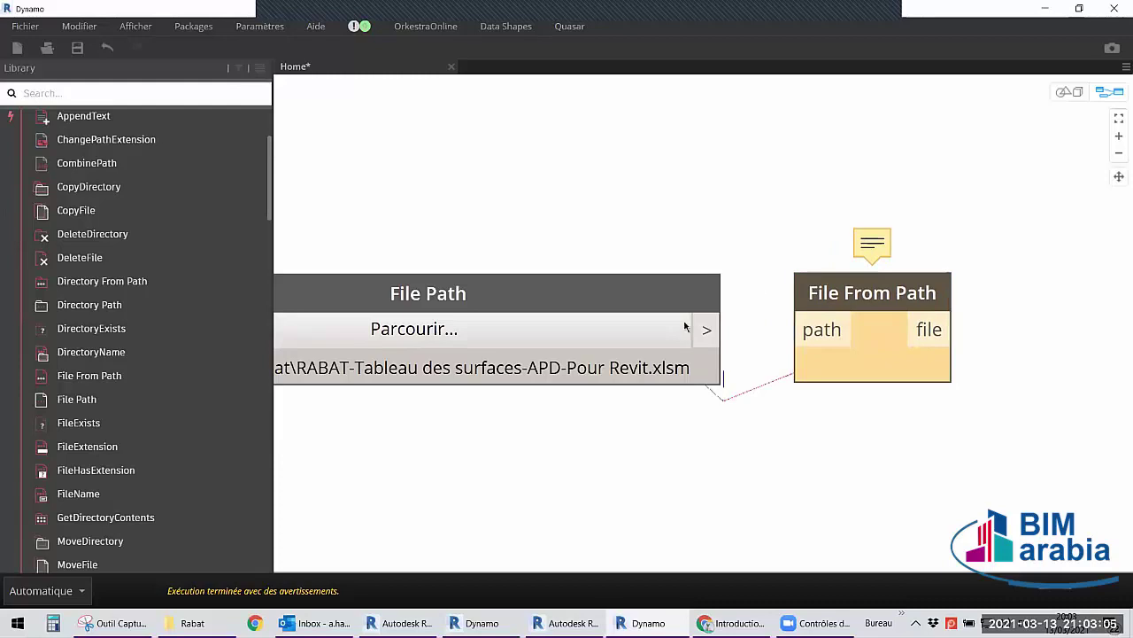
drag(707, 330, 819, 337)
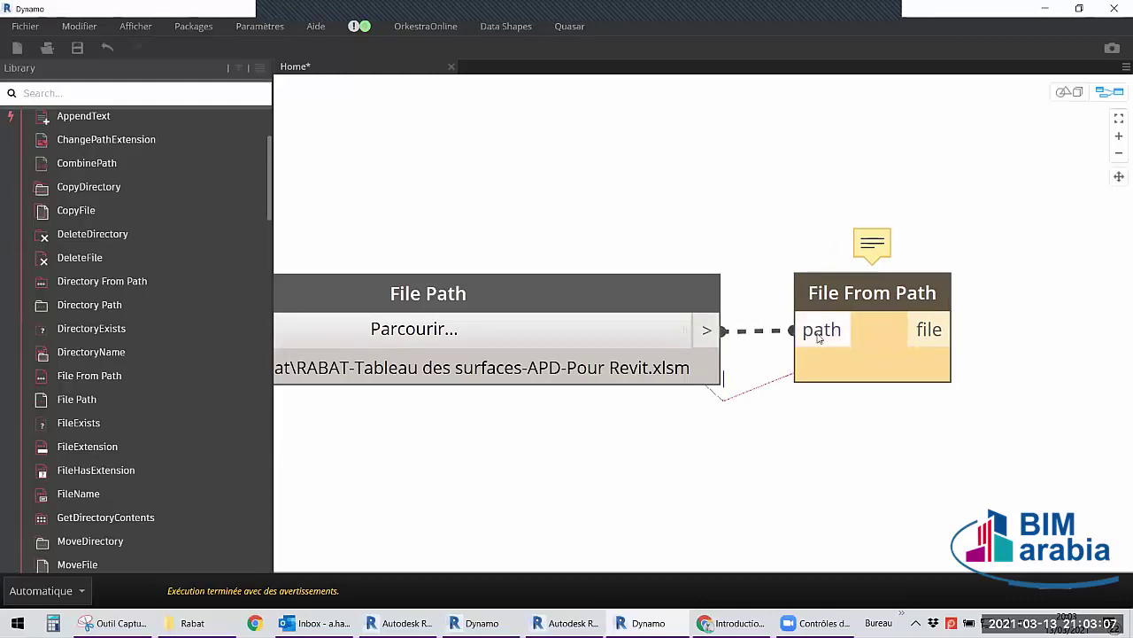
click(819, 336)
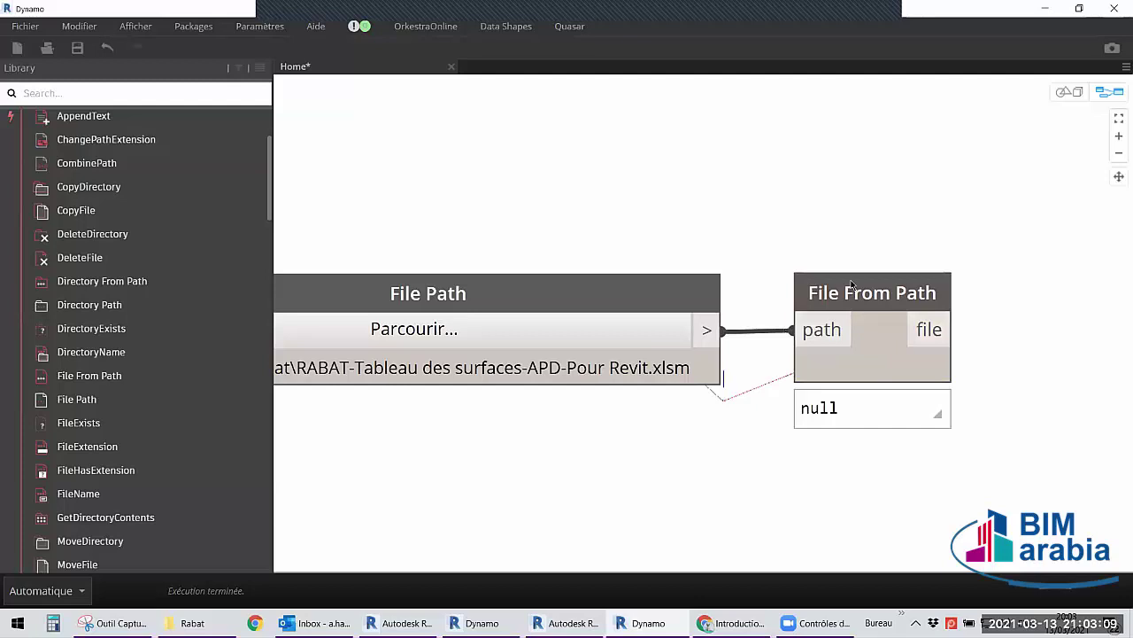
drag(851, 283, 921, 286)
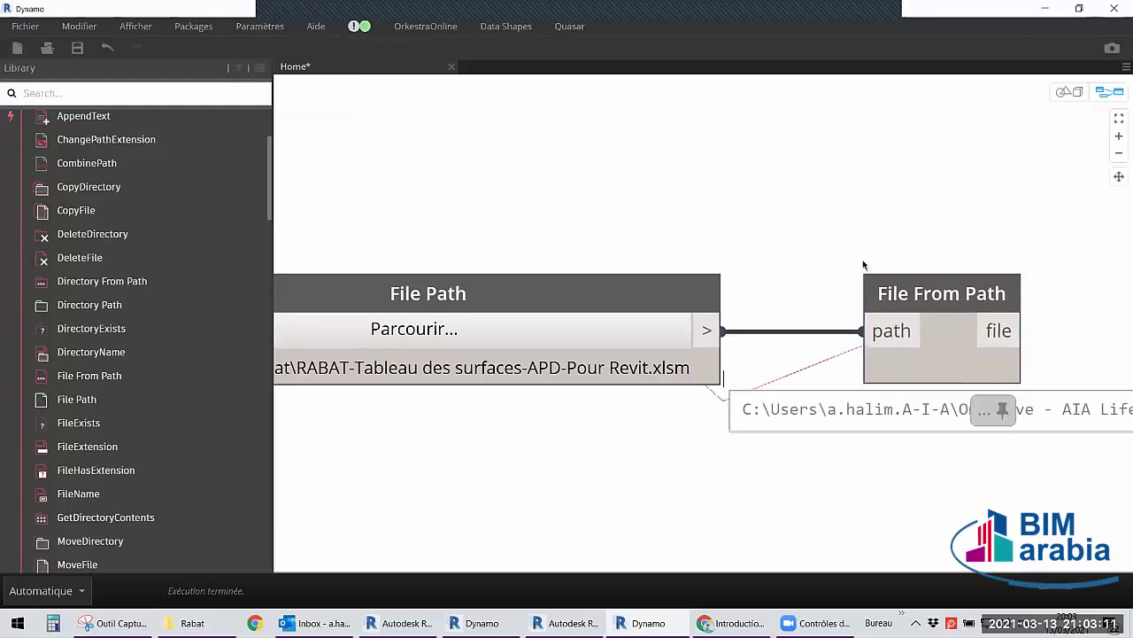
scroll(863, 264, down, 2)
click(892, 282)
drag(895, 284, 898, 269)
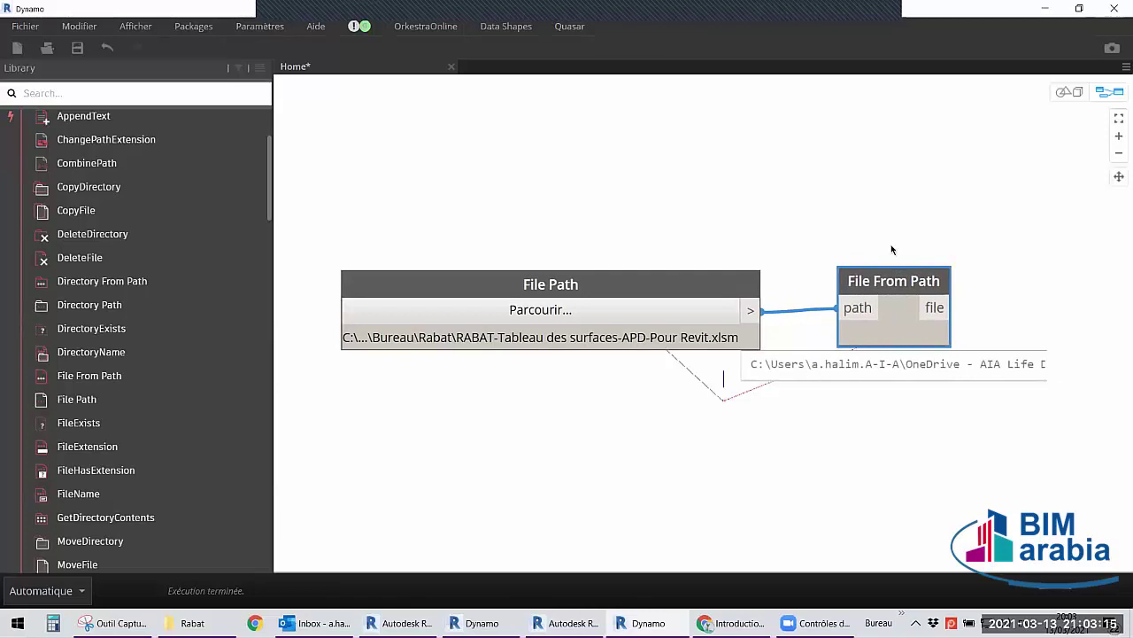
middle_drag(820, 246, 820, 241)
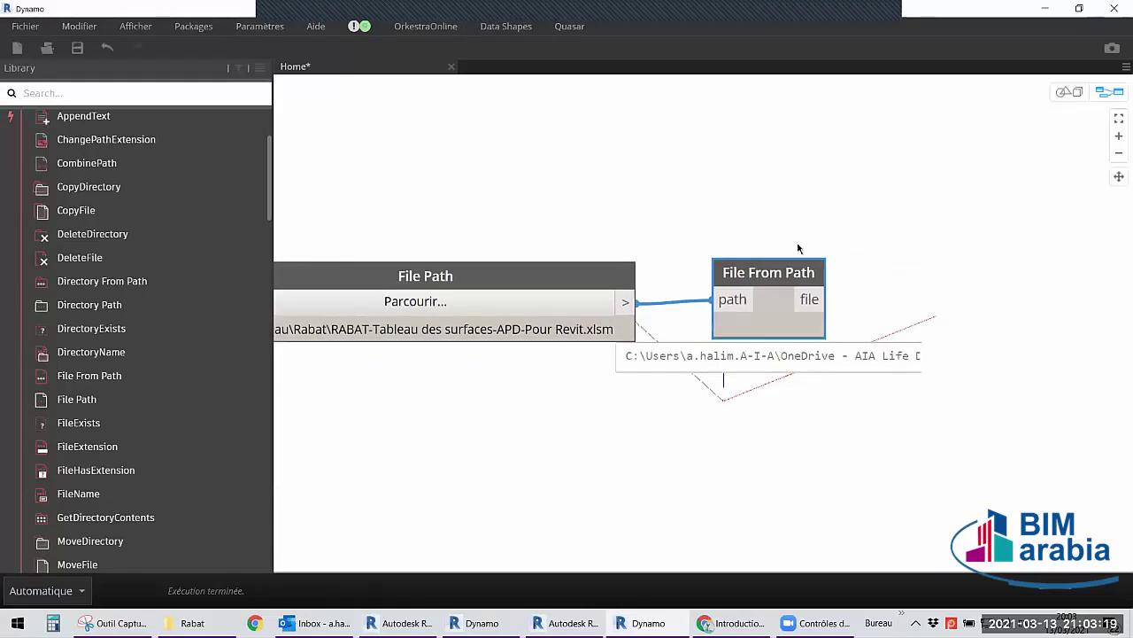
middle_drag(798, 249, 765, 271)
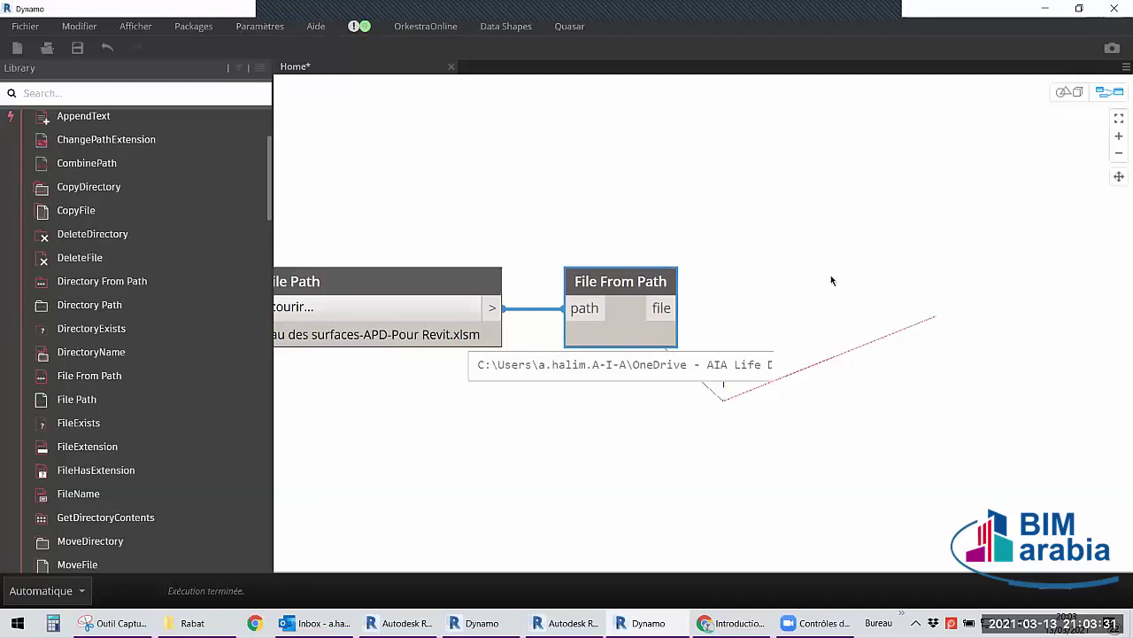
Place a Data.ImportExcel node by searching 'import excel' on the canvas.
right_click(831, 275)
text(im)
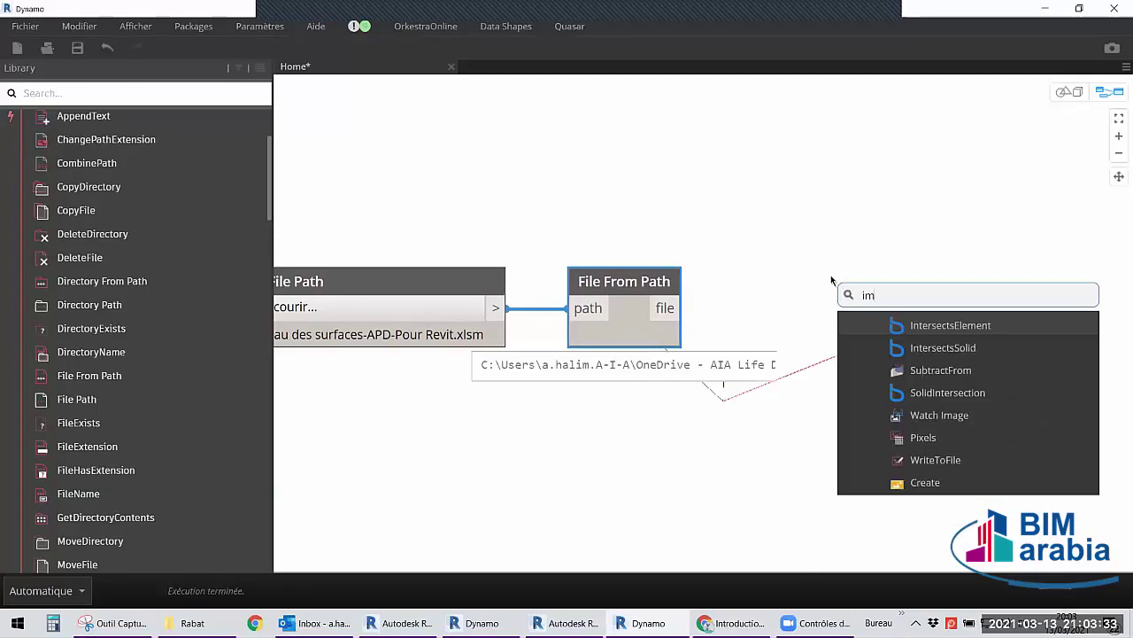
text(port ex)
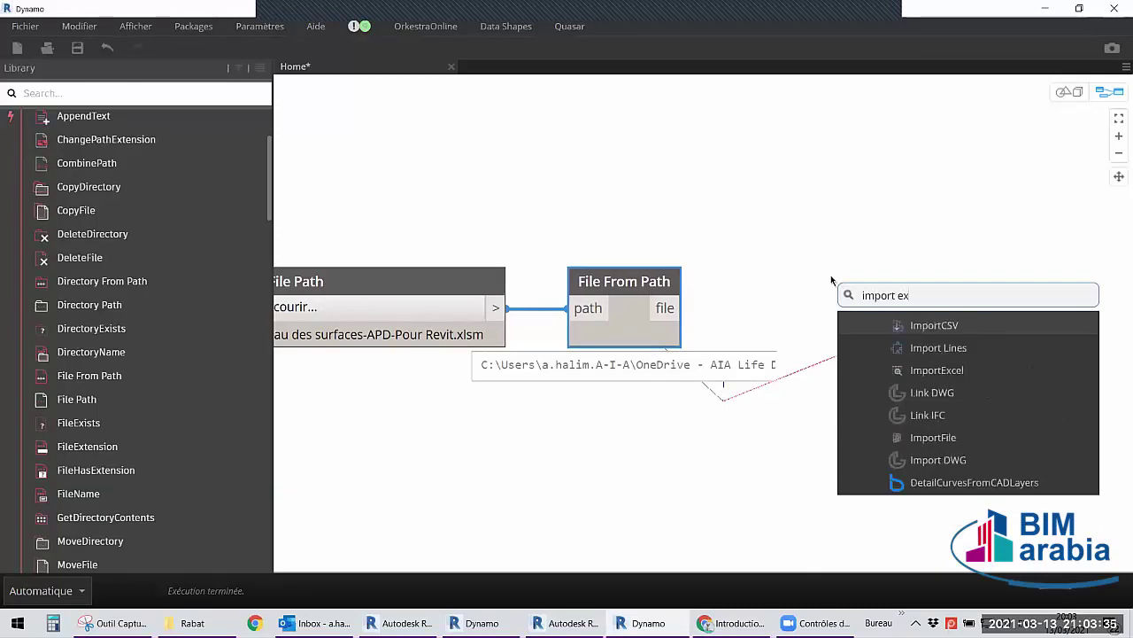
text(cel)
click(905, 325)
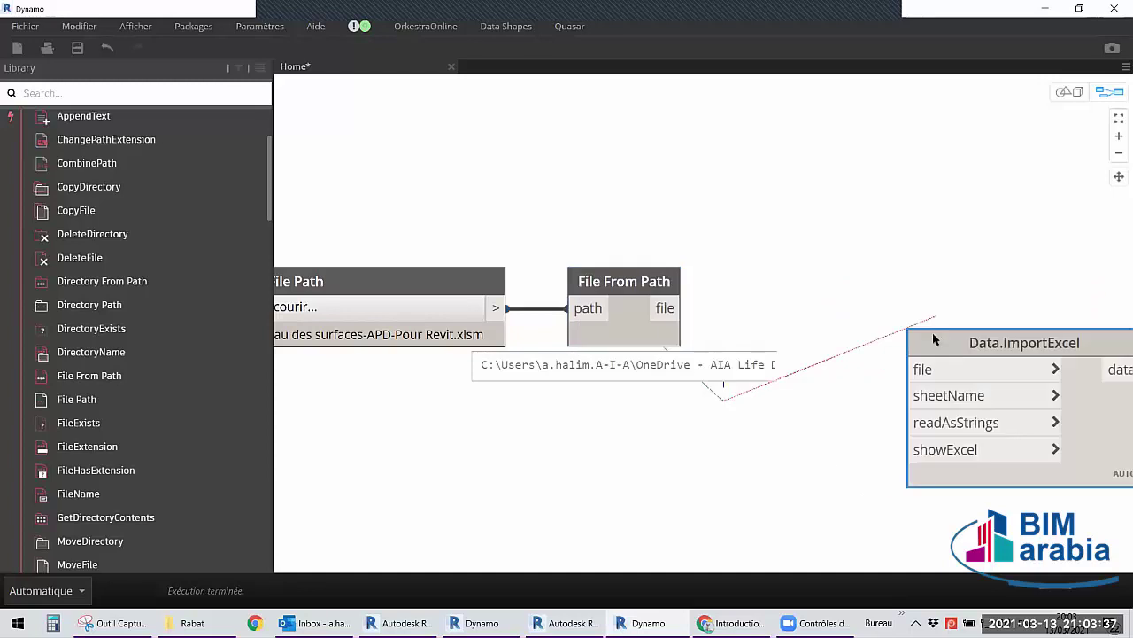
scroll(202, 270, down, 2)
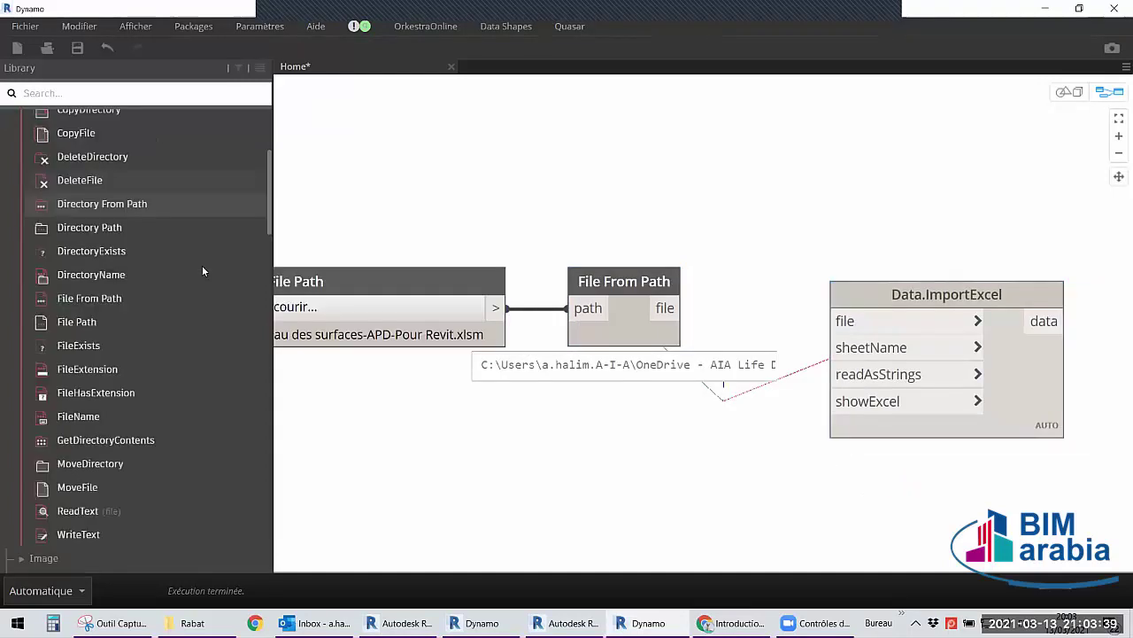
scroll(202, 270, down, 2)
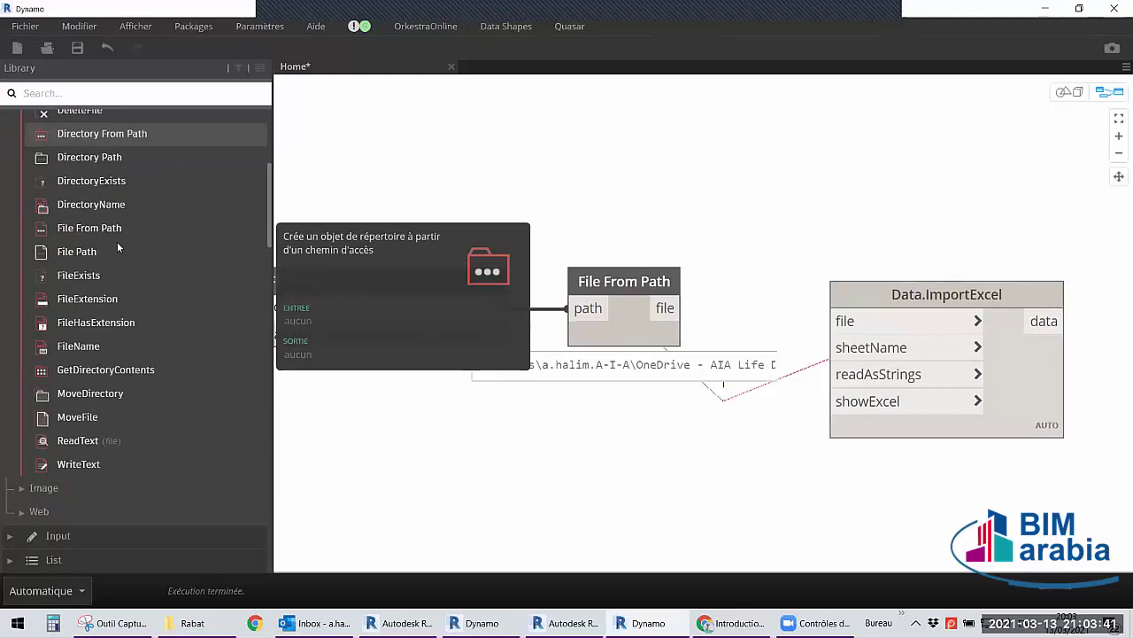
scroll(117, 242, up, 8)
Delete the duplicate ImportExcel from Library > ImportExport > Data and position the remaining node.
click(106, 223)
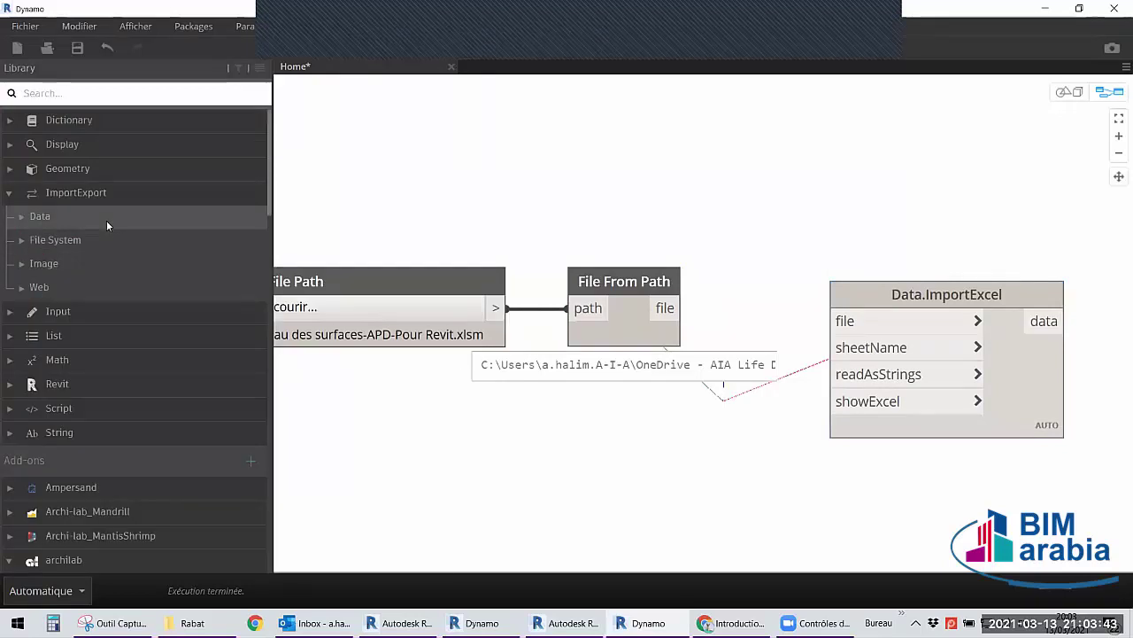
click(106, 222)
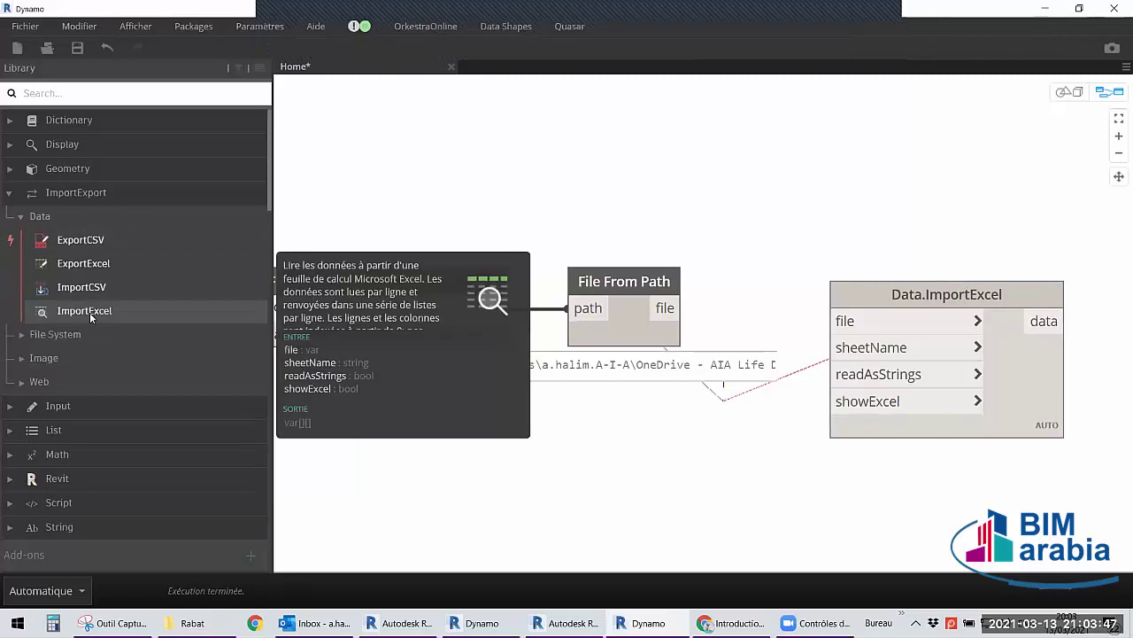
mouse_move(90, 312)
mouse_down()
mouse_move(825, 360)
mouse_move(913, 99)
mouse_up()
key(Delete)
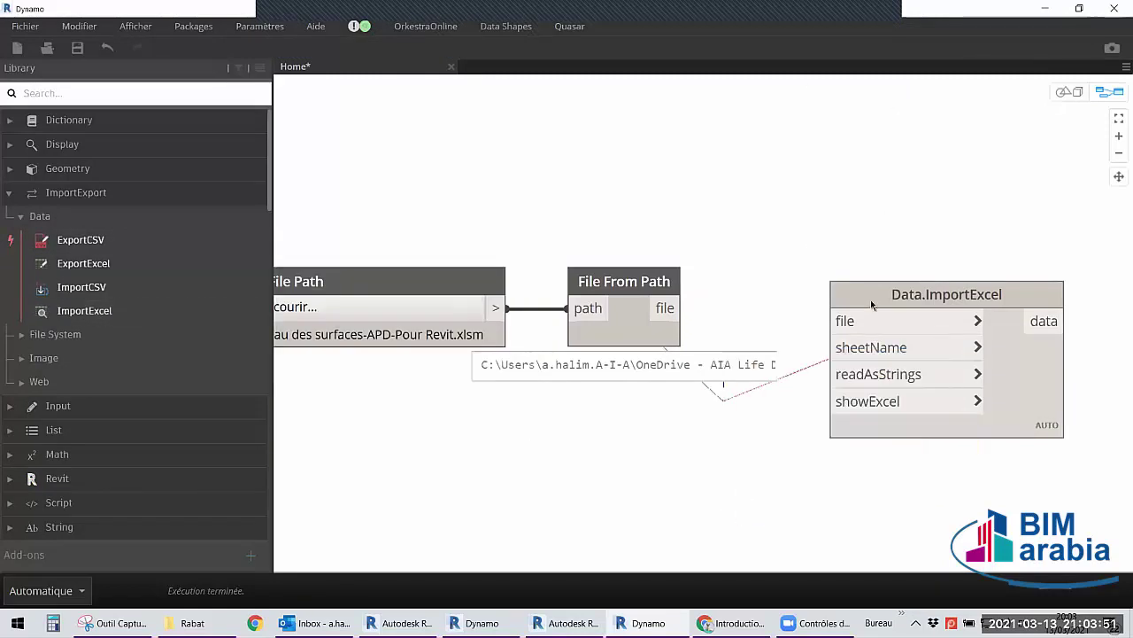
drag(871, 306, 868, 295)
click(769, 212)
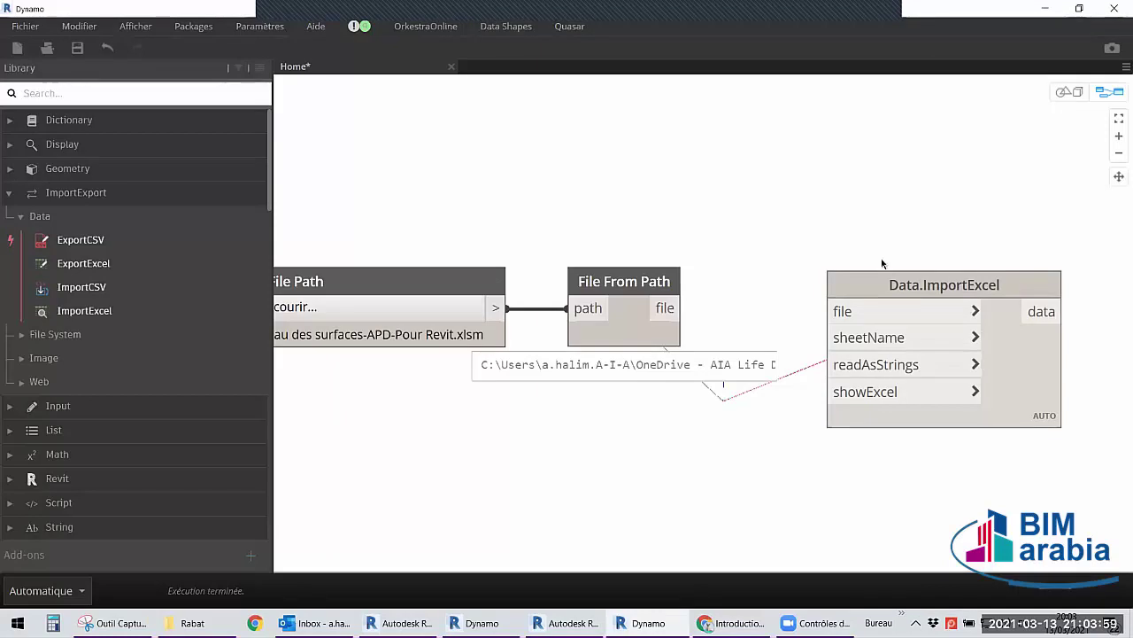
scroll(804, 301, up, 1)
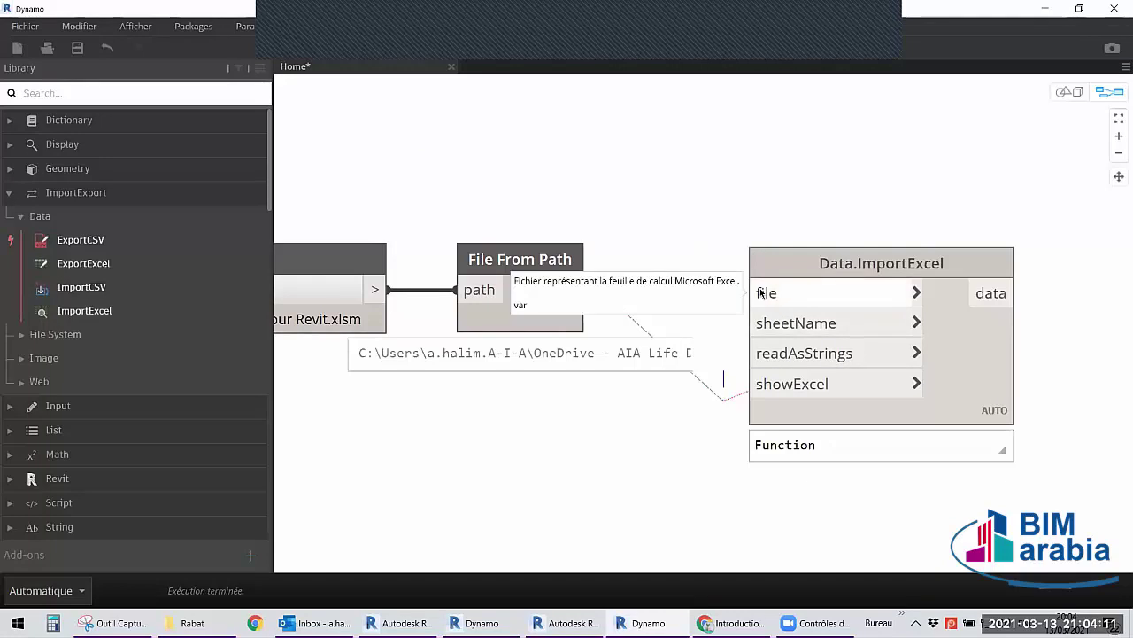
Connect File From Path's file output to Data.ImportExcel's file input.
middle_drag(761, 293, 766, 294)
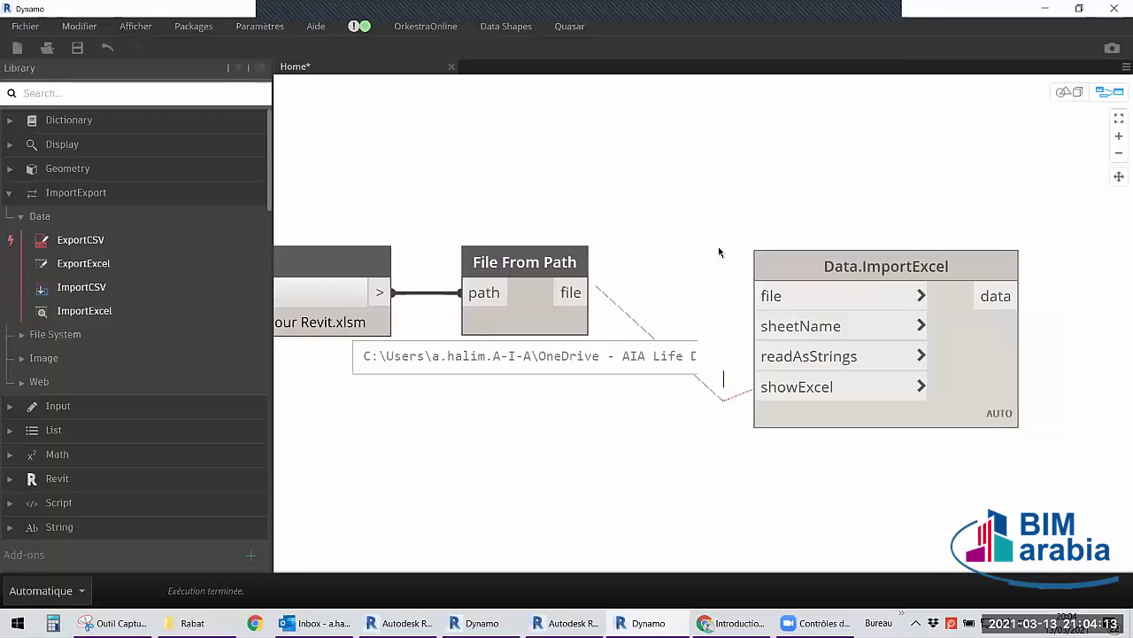
middle_drag(439, 407, 591, 411)
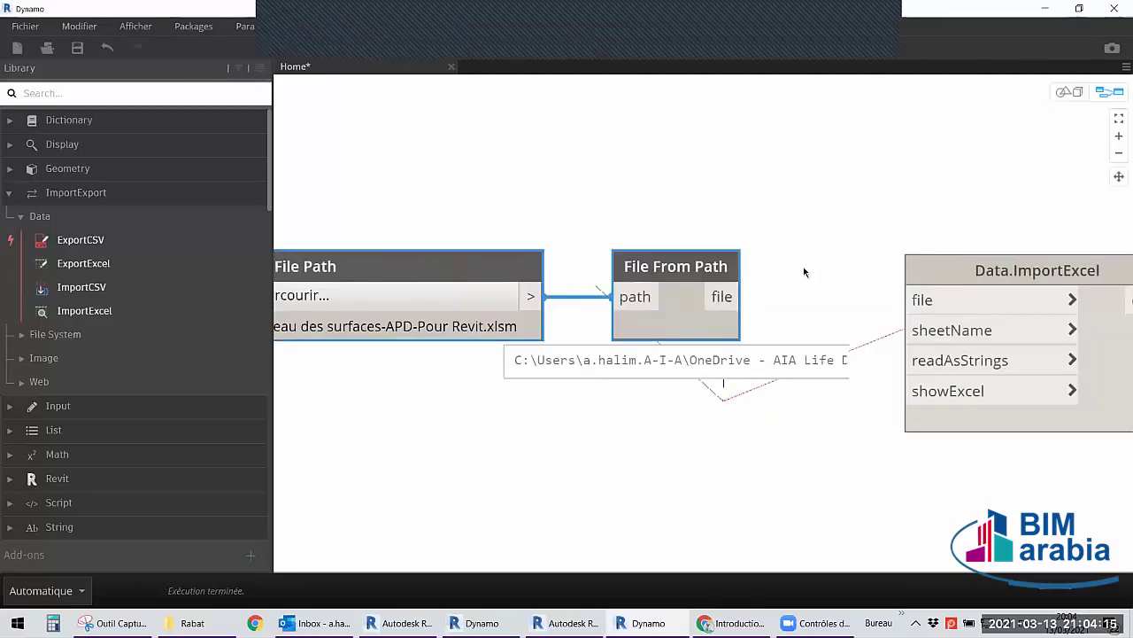
middle_drag(804, 271, 713, 263)
click(652, 288)
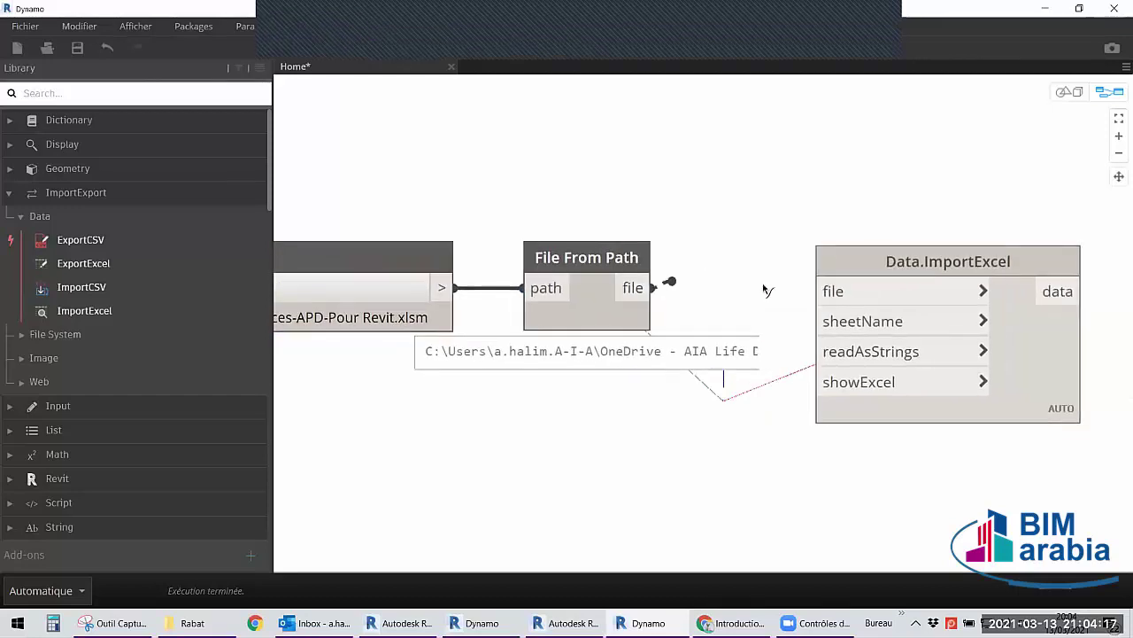
click(845, 294)
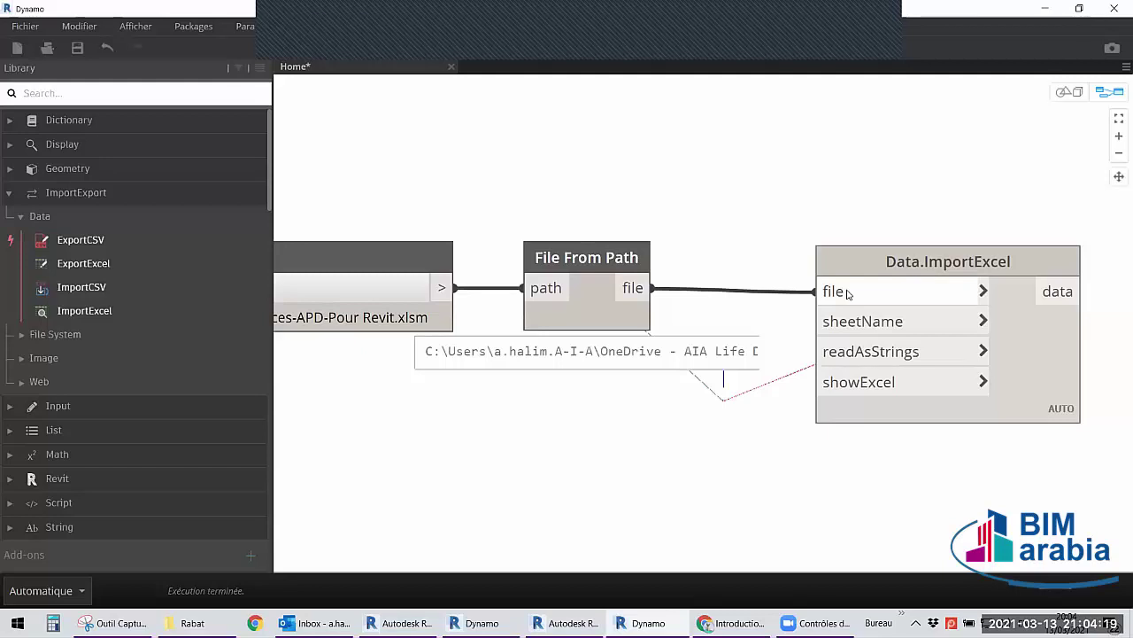
Open the RABAT surfaces .xlsm workbook from the Rabat folder in Excel.
click(673, 359)
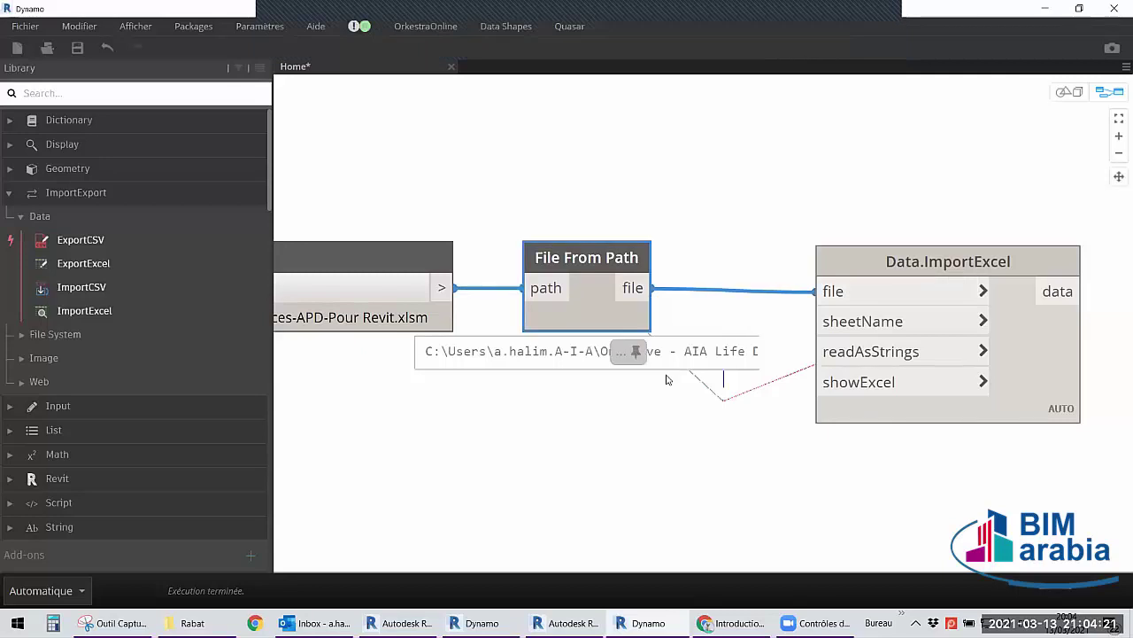
mouse_move(947, 336)
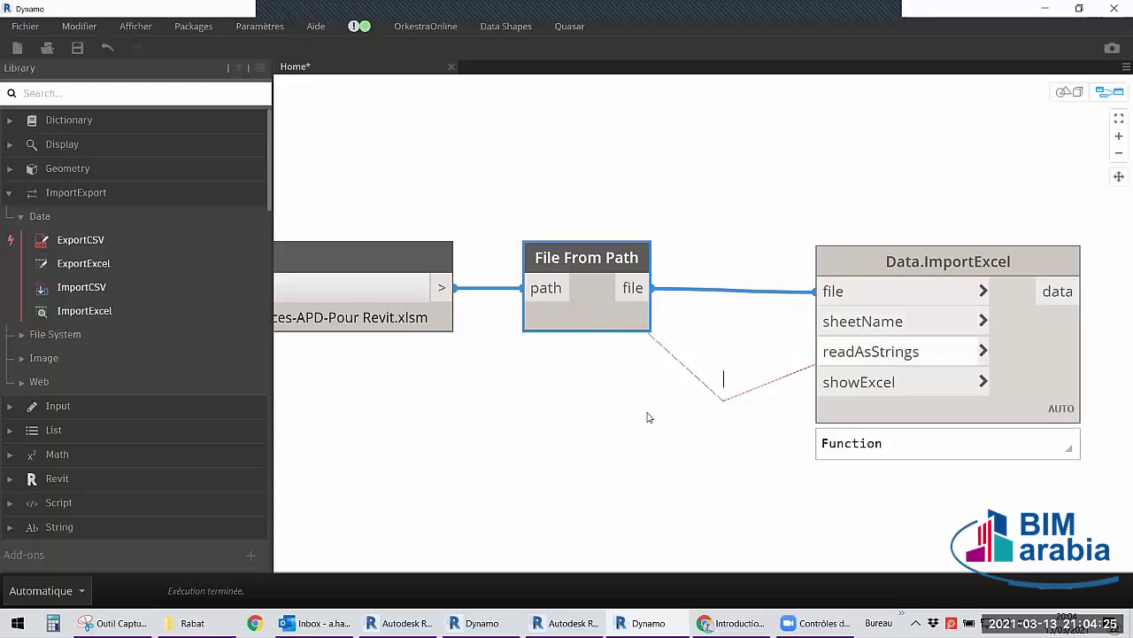
click(192, 622)
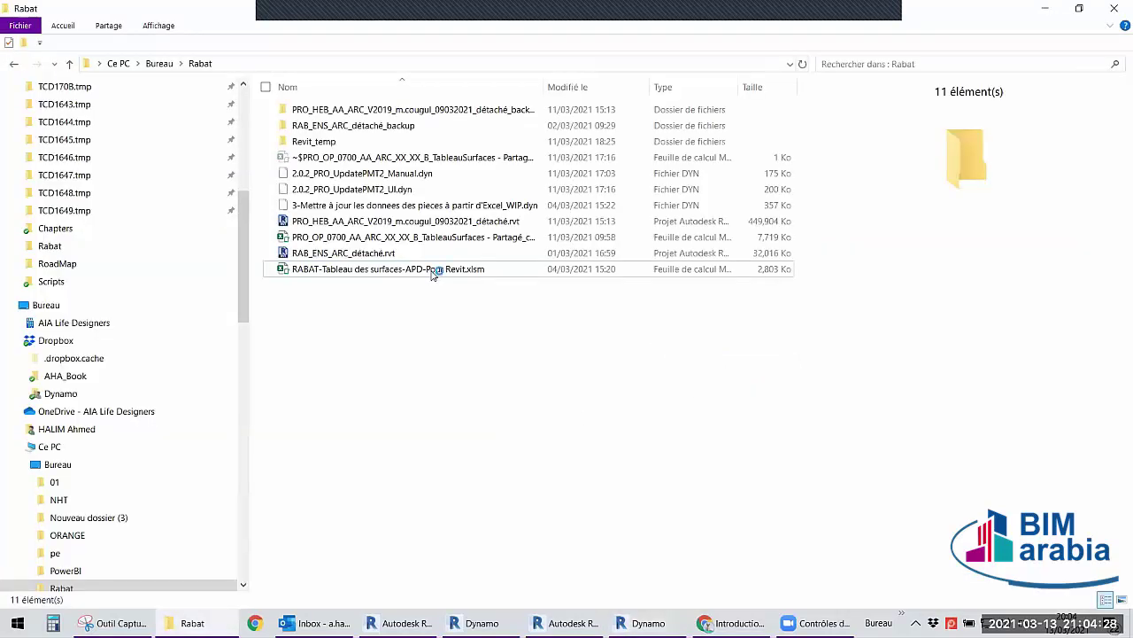
double_click(433, 269)
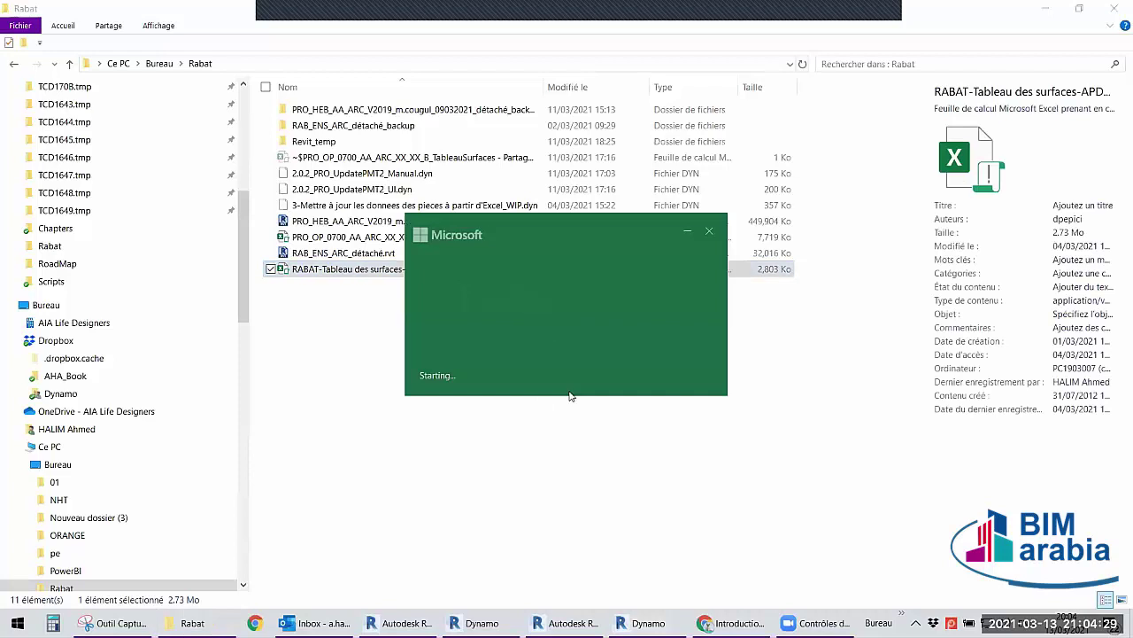
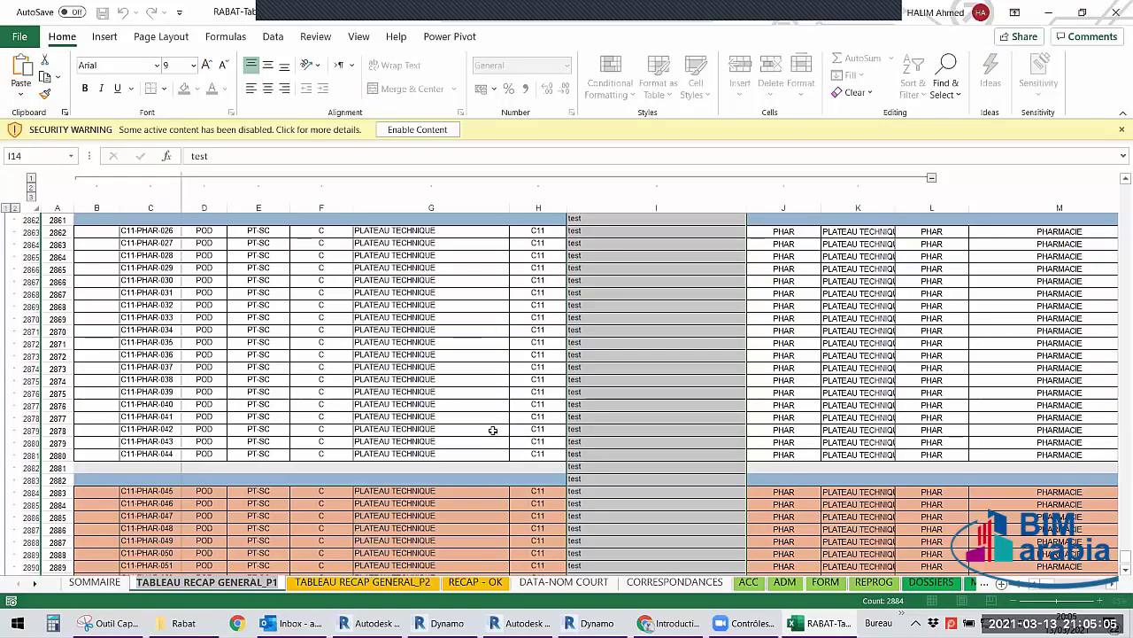
Close the RABAT surfaces workbook in Excel.
click(255, 578)
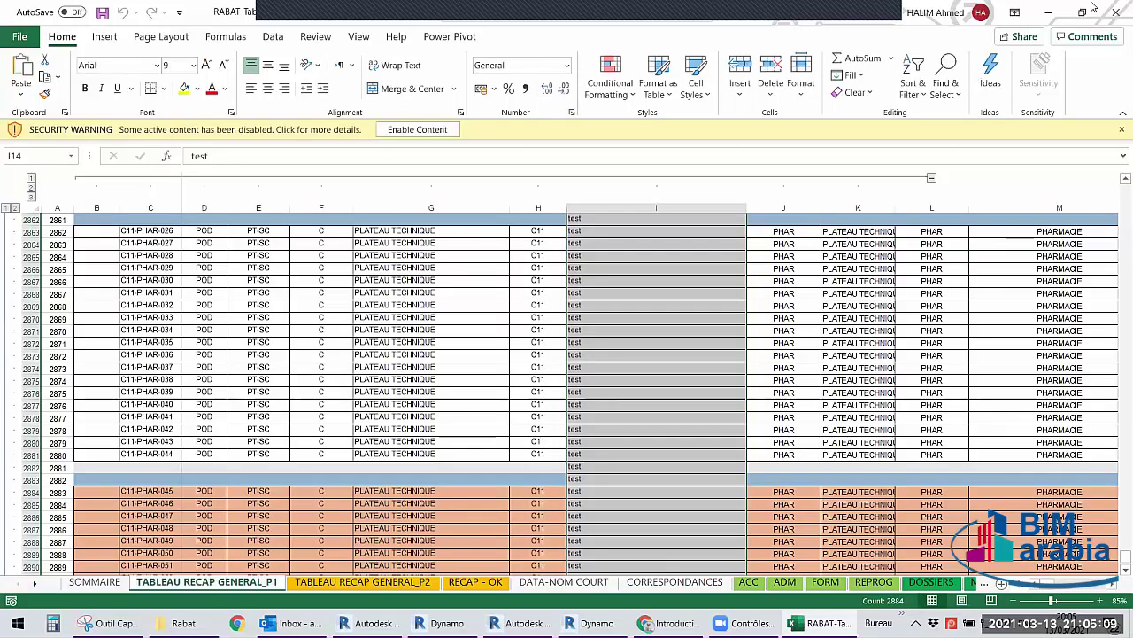
click(1115, 12)
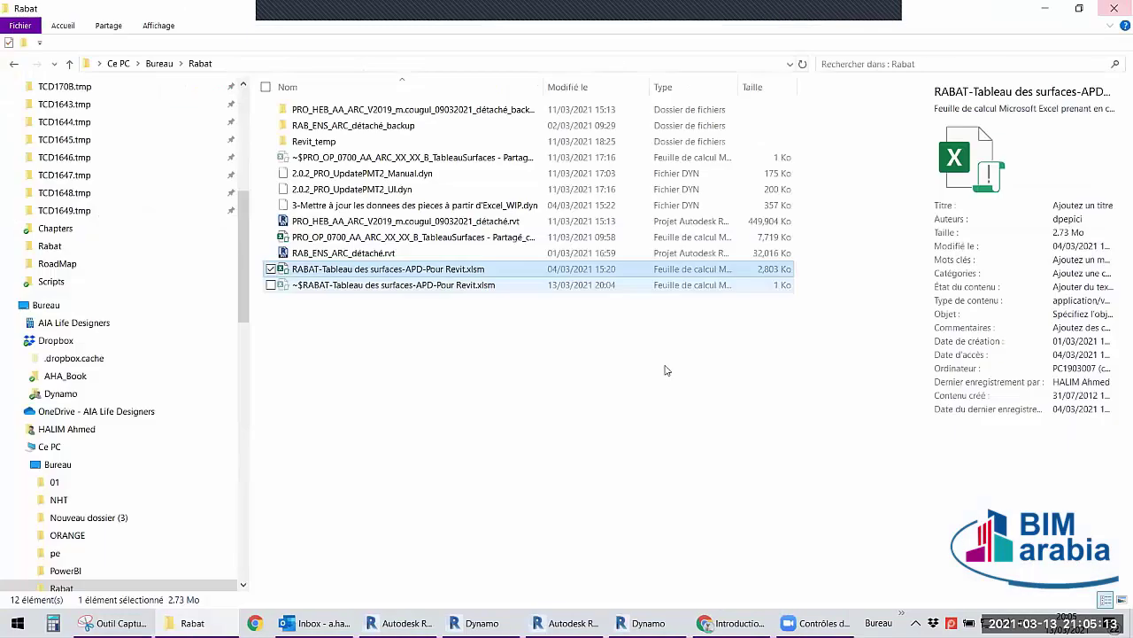
Switch from File Explorer back to the Dynamo graph with Alt+Tab.
key(alt+Tab)
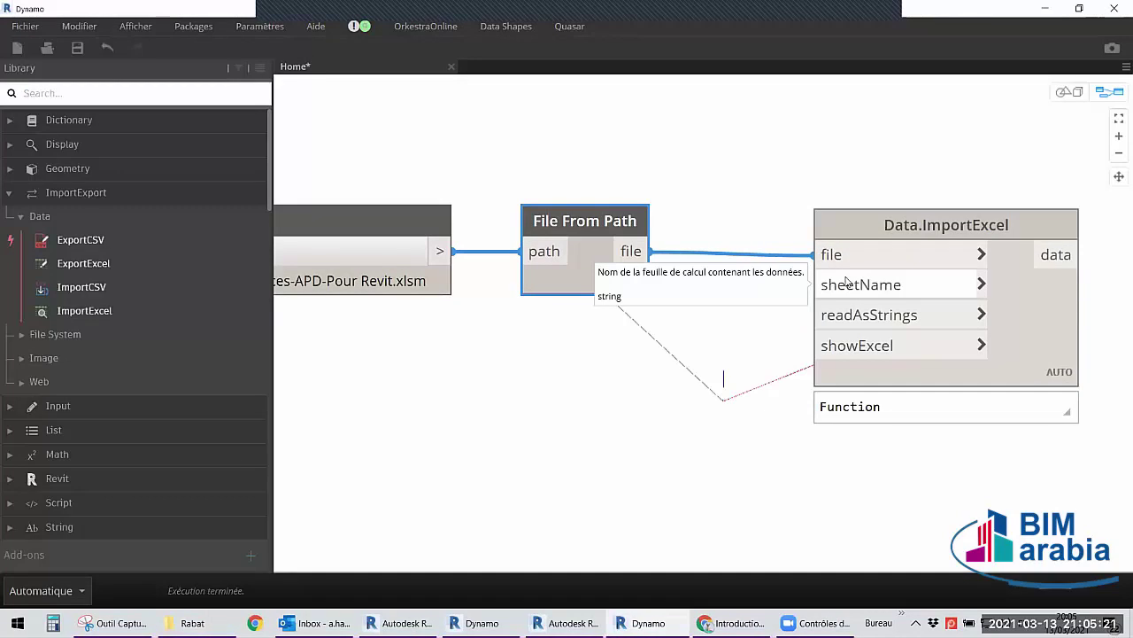
Add a String node holding the sheet name 'TABLEAU RECAP GENERAL_P1'.
mouse_move(861, 285)
right_click(631, 343)
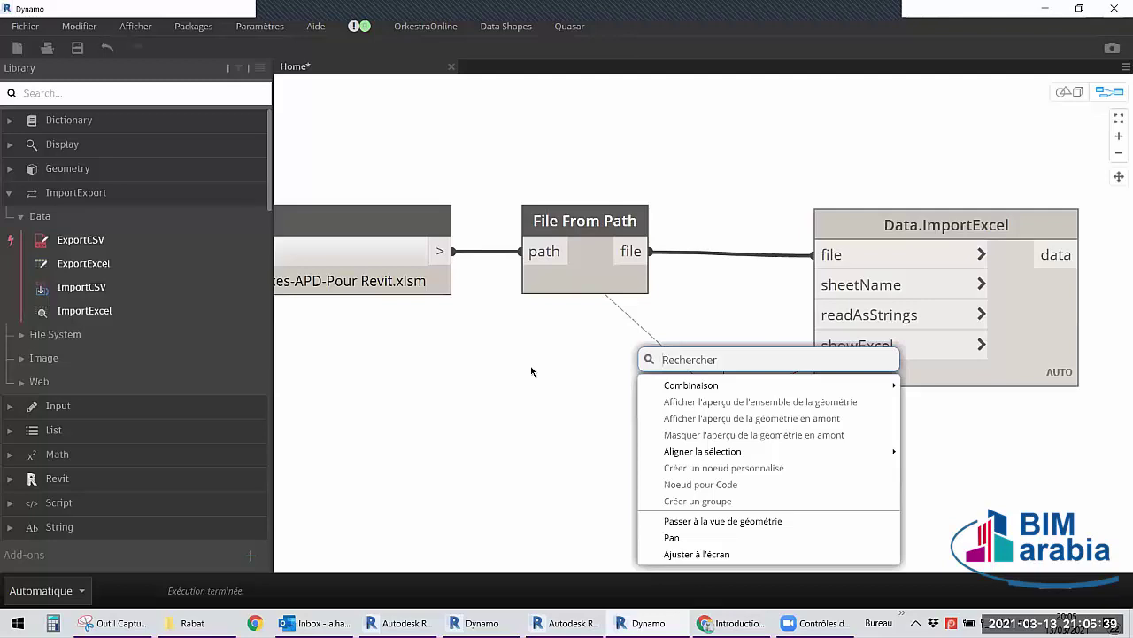
text(st)
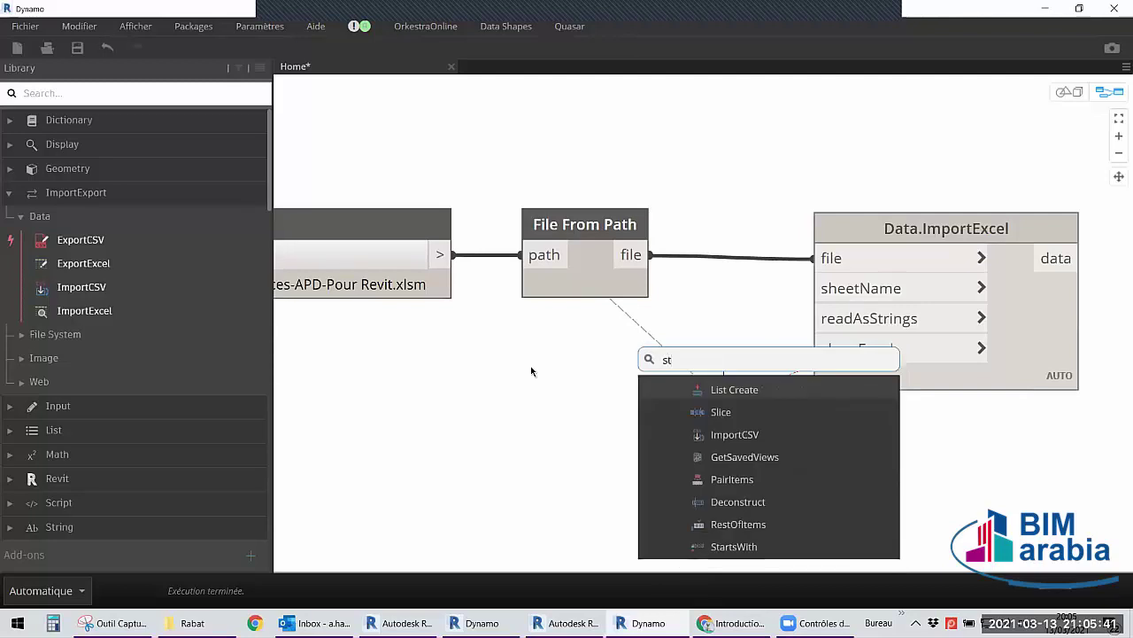
text(ring)
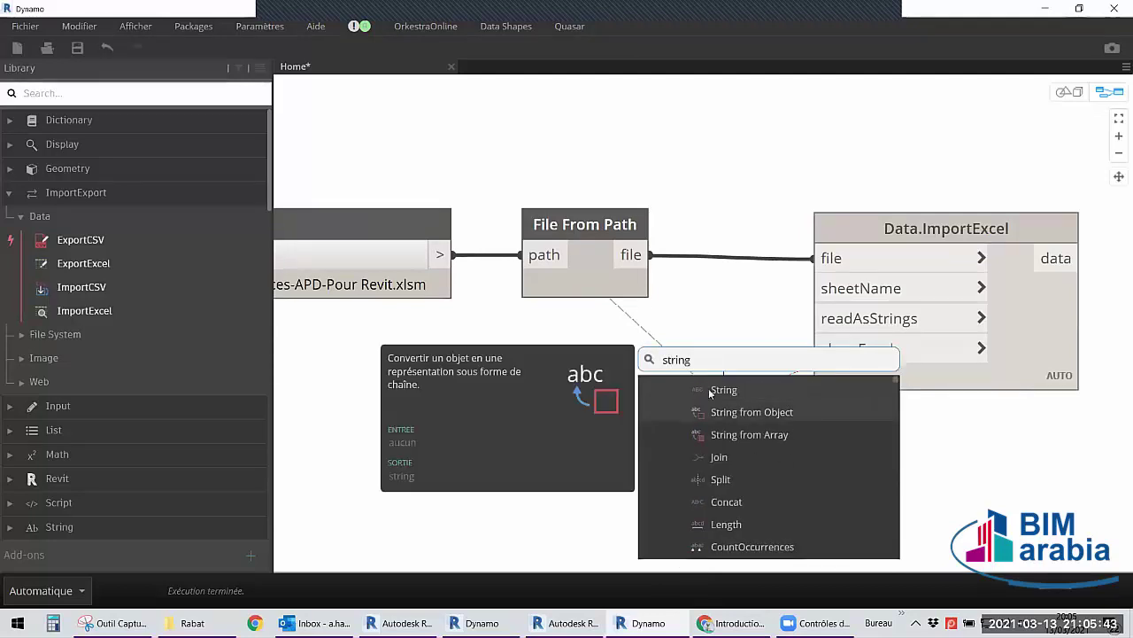
click(713, 390)
drag(743, 410, 611, 342)
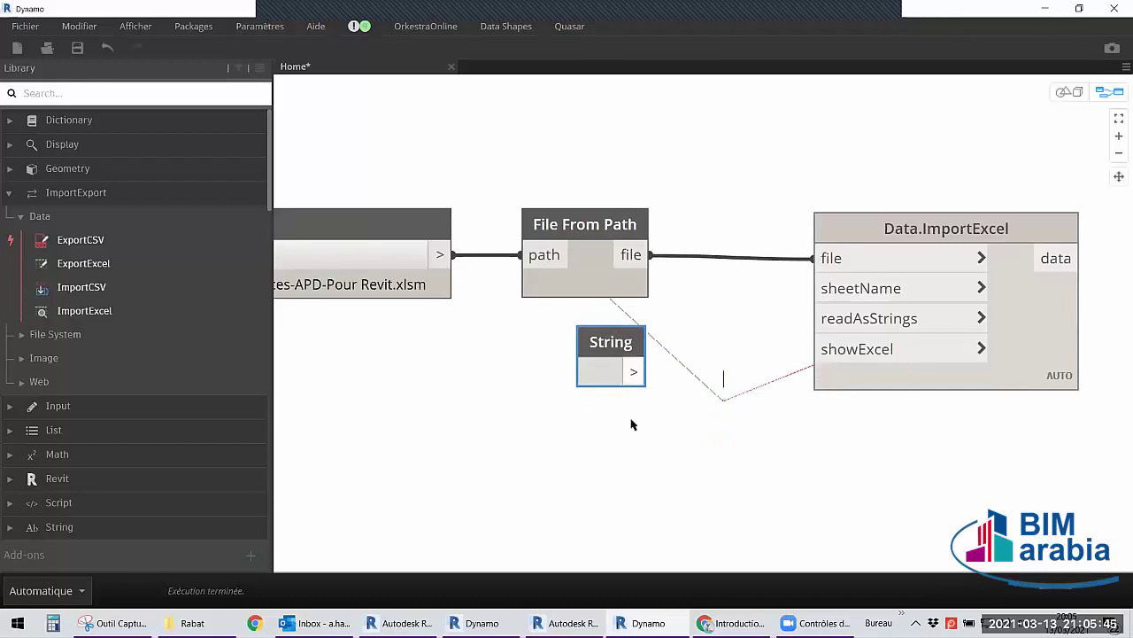
click(598, 372)
text(TABLEAU RECAP GENERAL_P1)
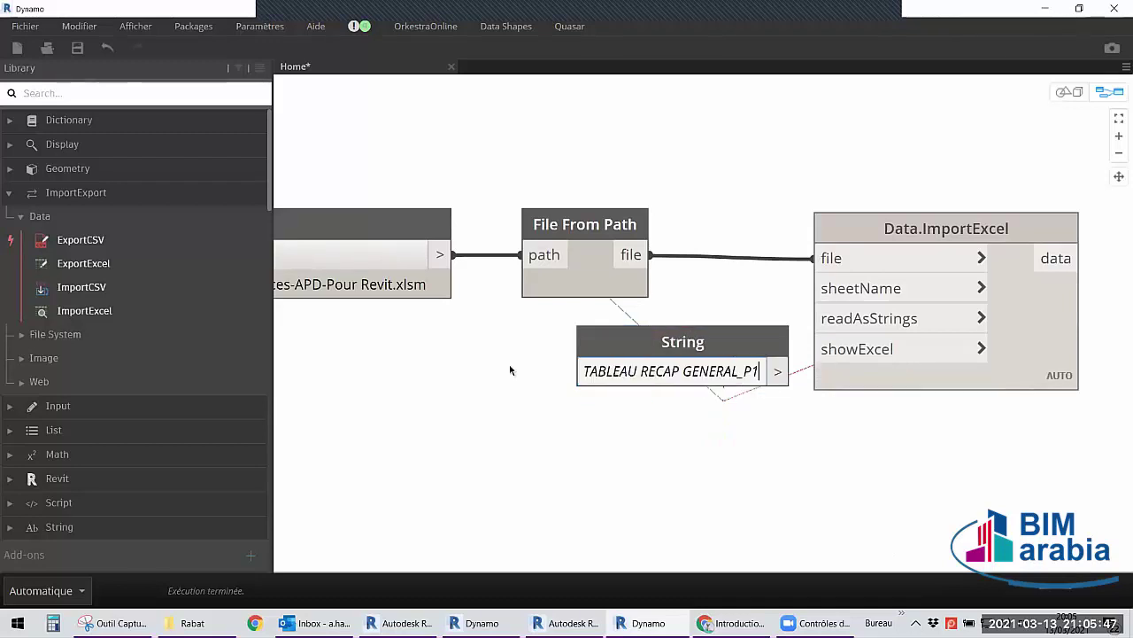
click(486, 410)
Wire the sheet-name String node into Data.ImportExcel's sheetName input.
drag(647, 341, 617, 334)
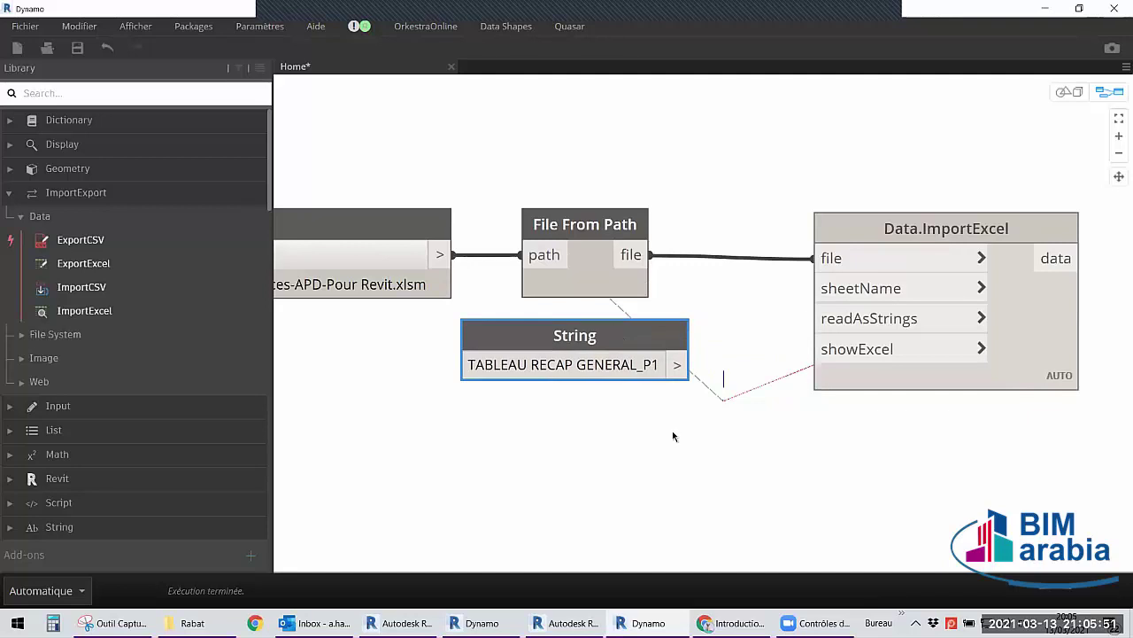
drag(634, 354, 607, 356)
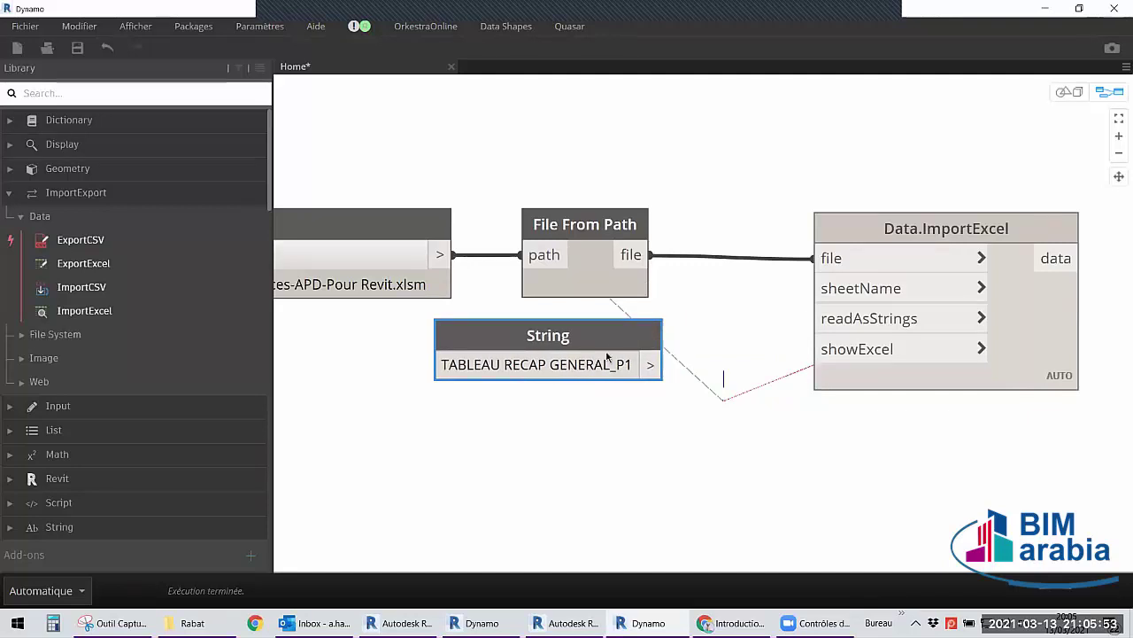
click(686, 392)
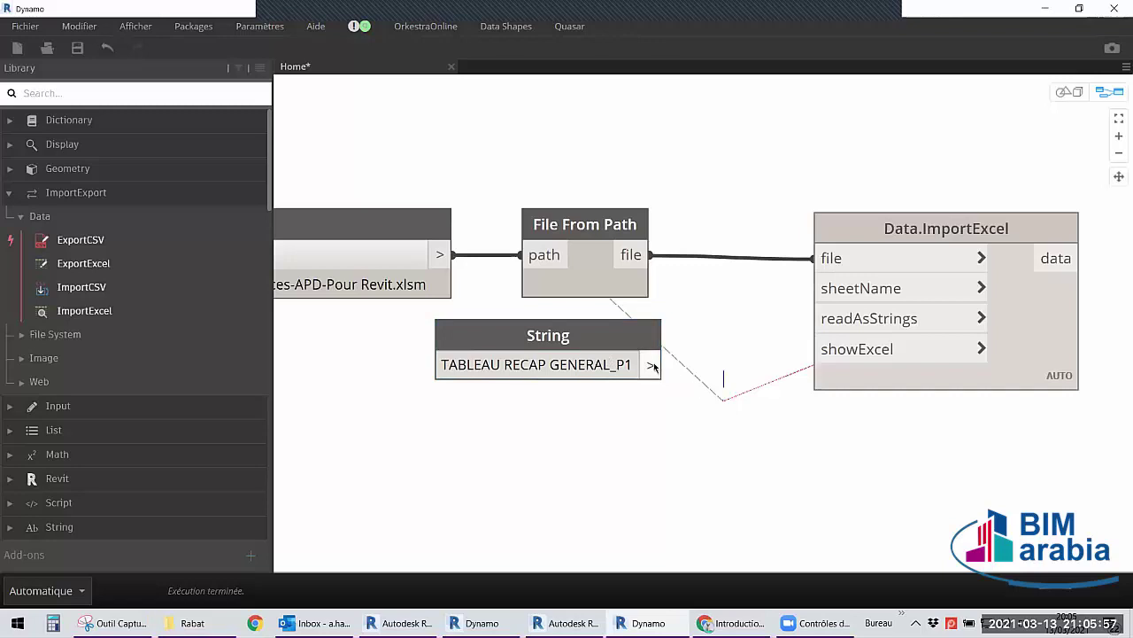
drag(653, 366, 877, 288)
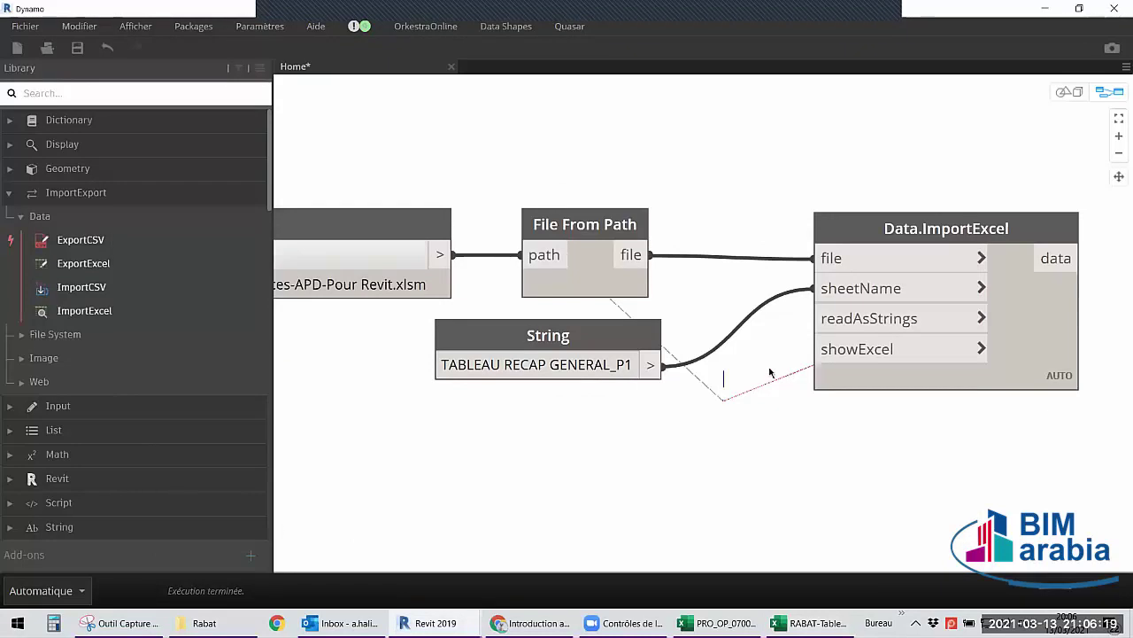
Wire a False Boolean node into Data.ImportExcel's showExcel input, then bring up the TableauSurfaces Excel window.
scroll(767, 368, down, 1)
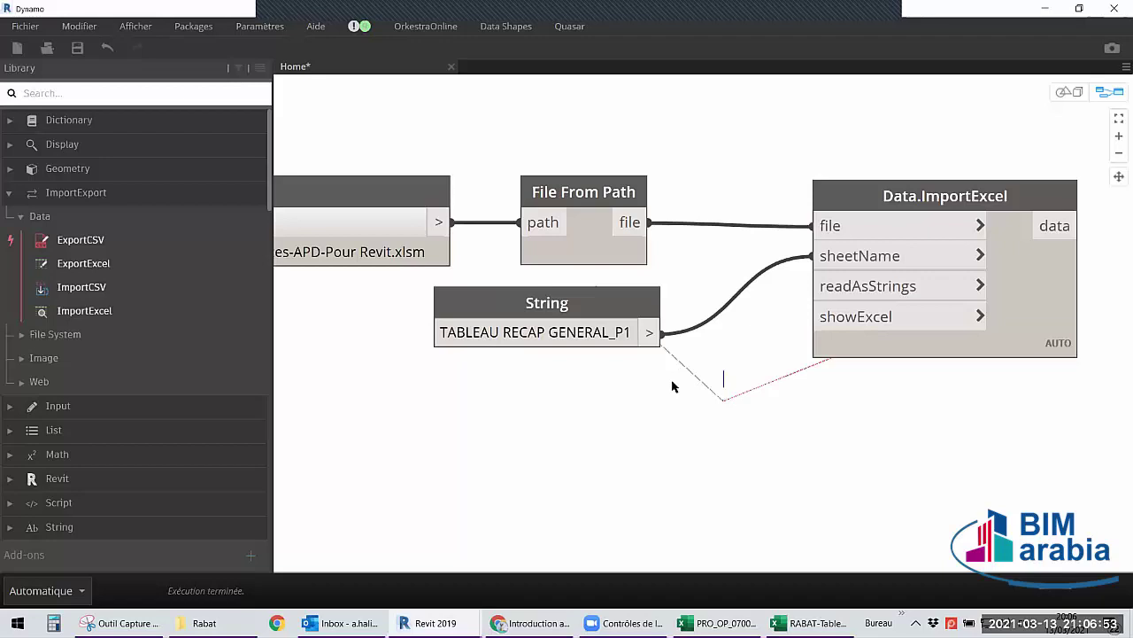
right_click(626, 401)
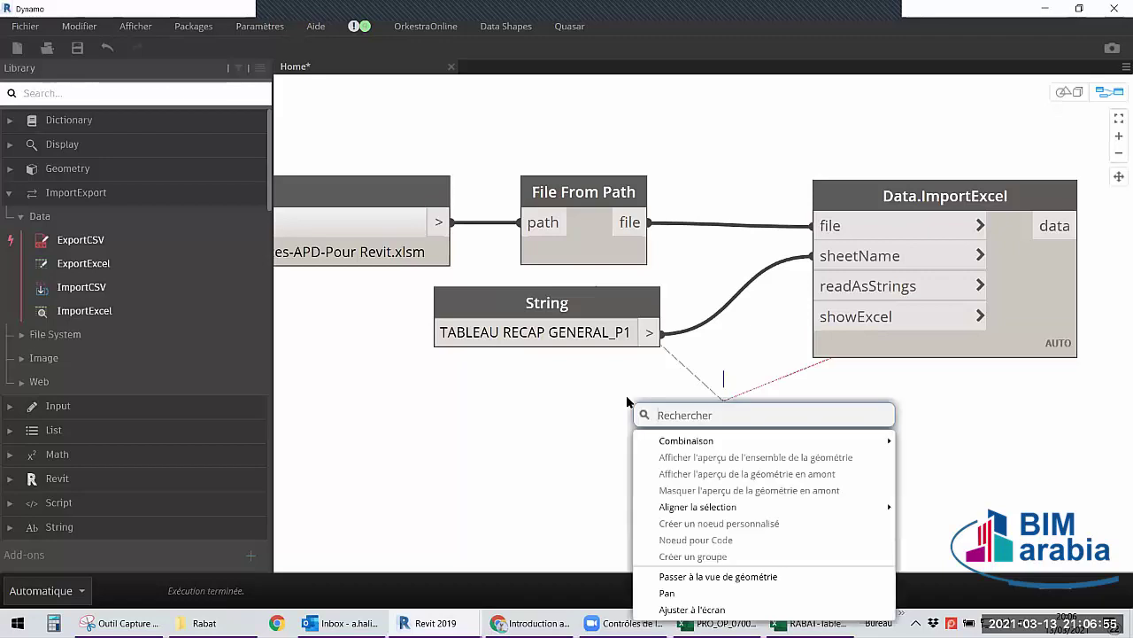
text(bo)
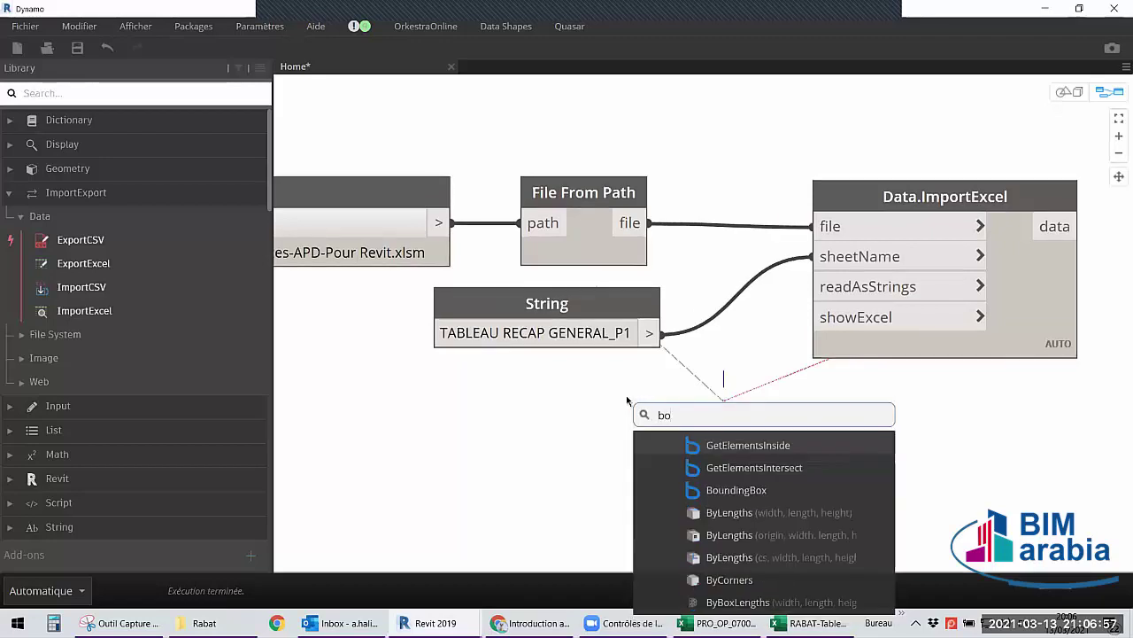
text(olean)
key(Return)
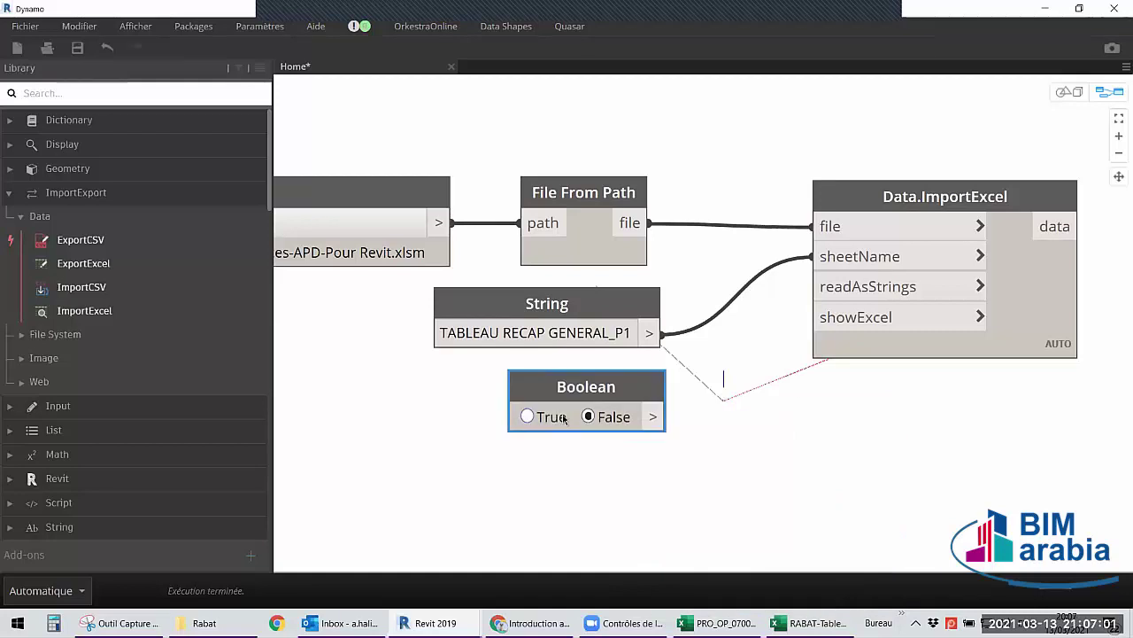
click(544, 417)
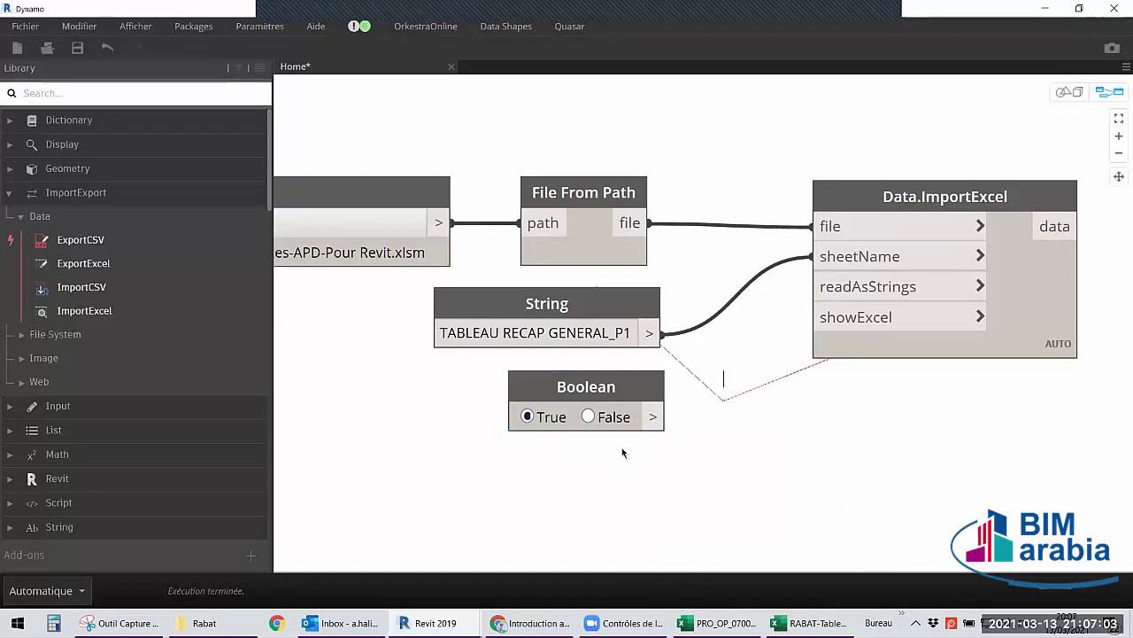
click(620, 418)
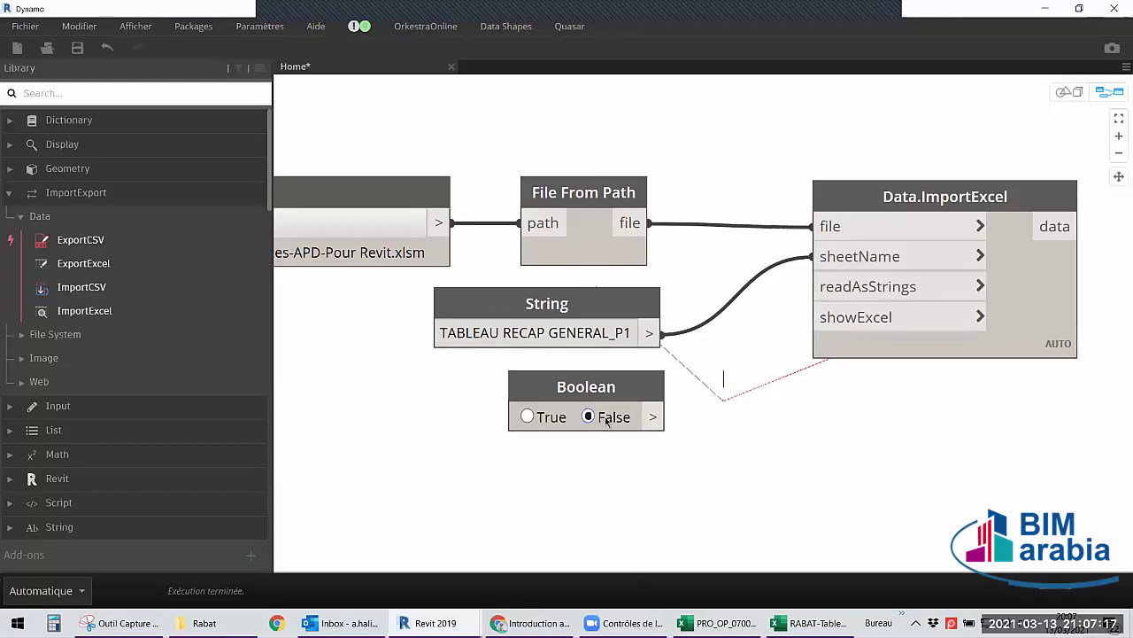
drag(656, 416, 823, 316)
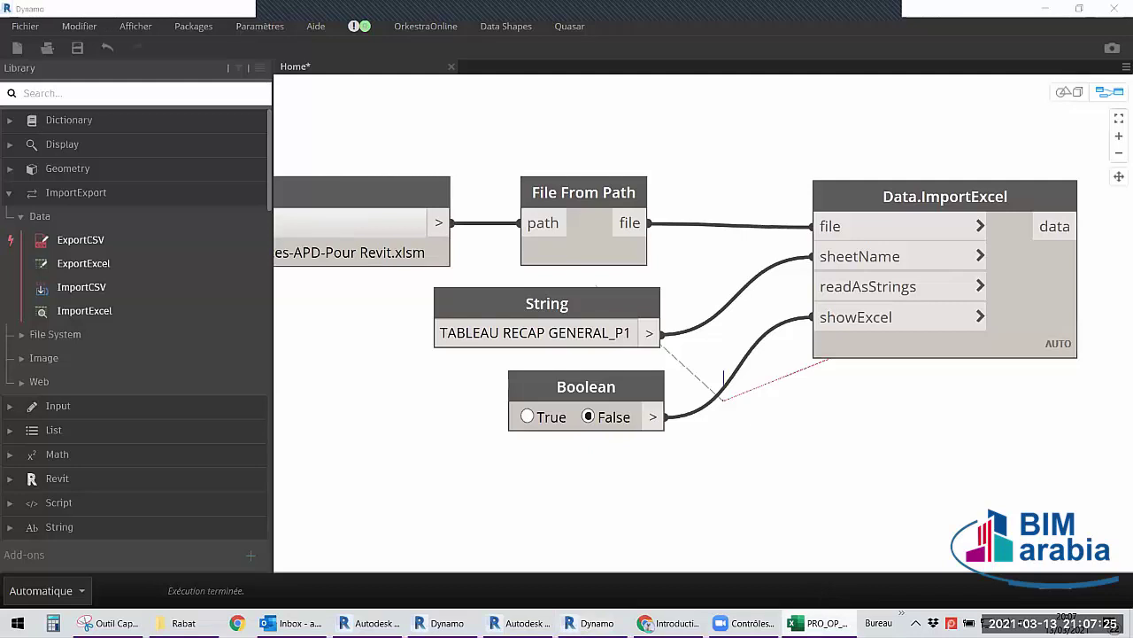
click(819, 622)
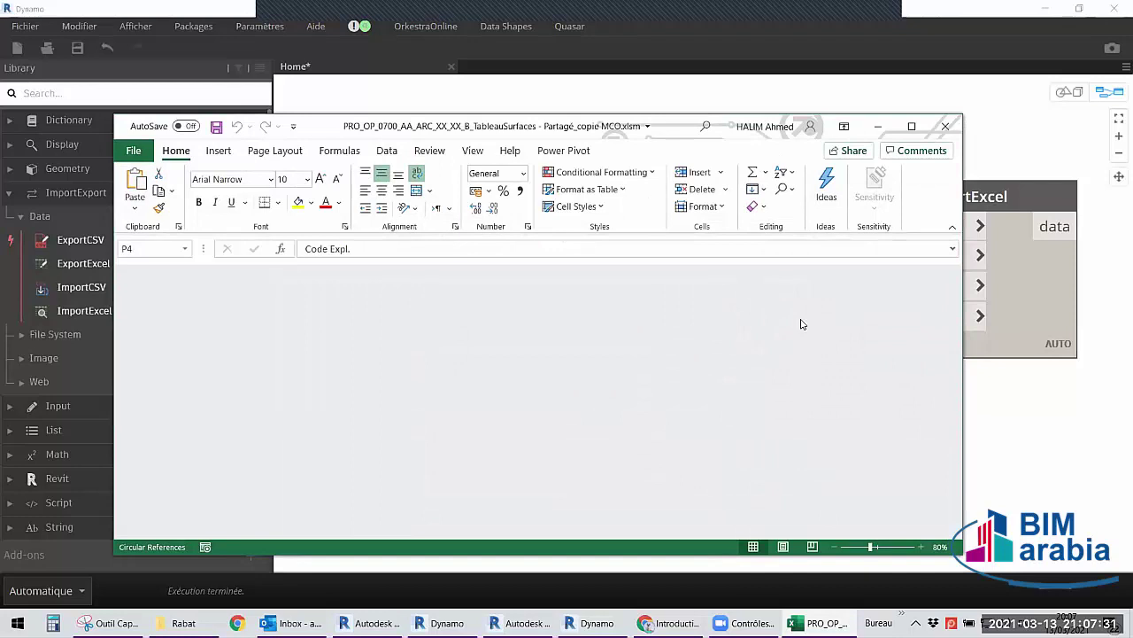
click(945, 126)
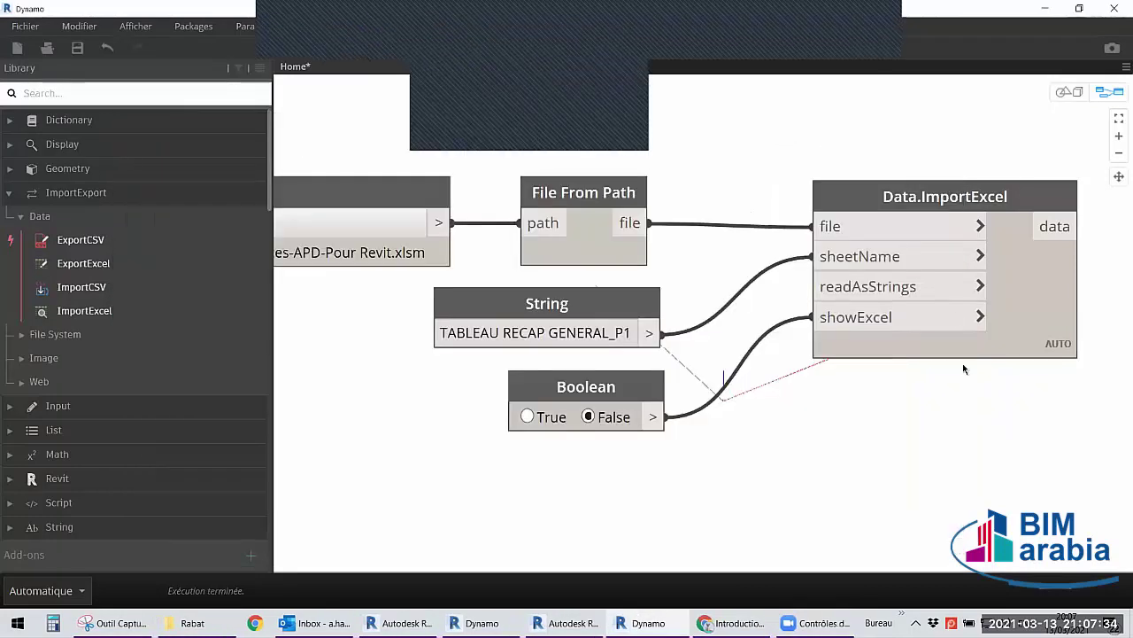
click(962, 353)
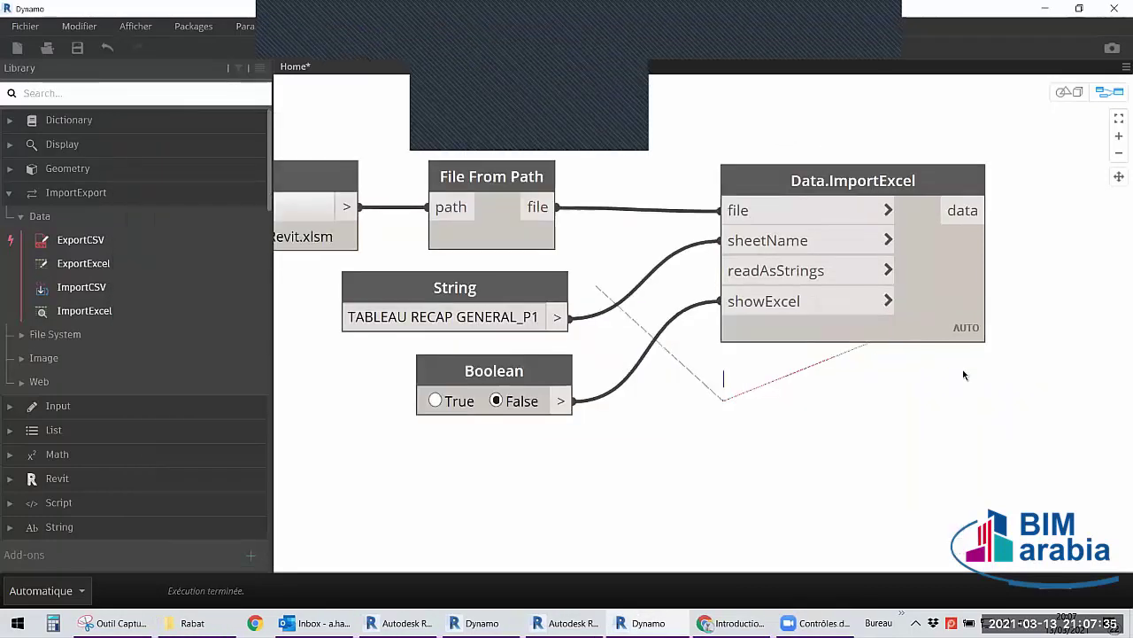
scroll(1050, 283, down, 2)
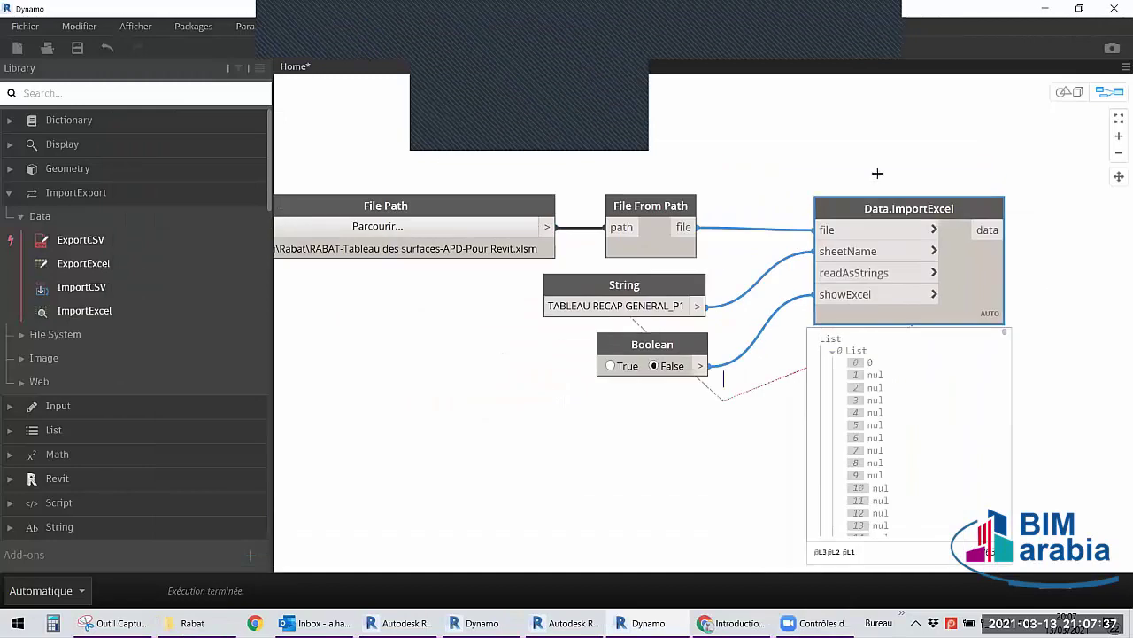
drag(887, 150, 390, 451)
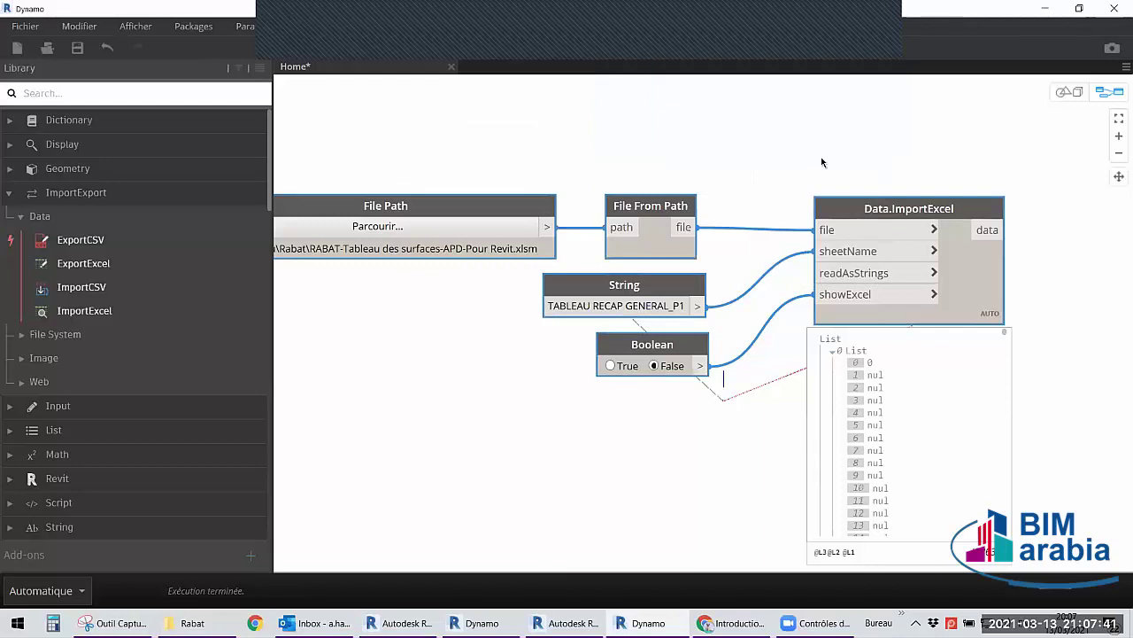
scroll(930, 317, up, 2)
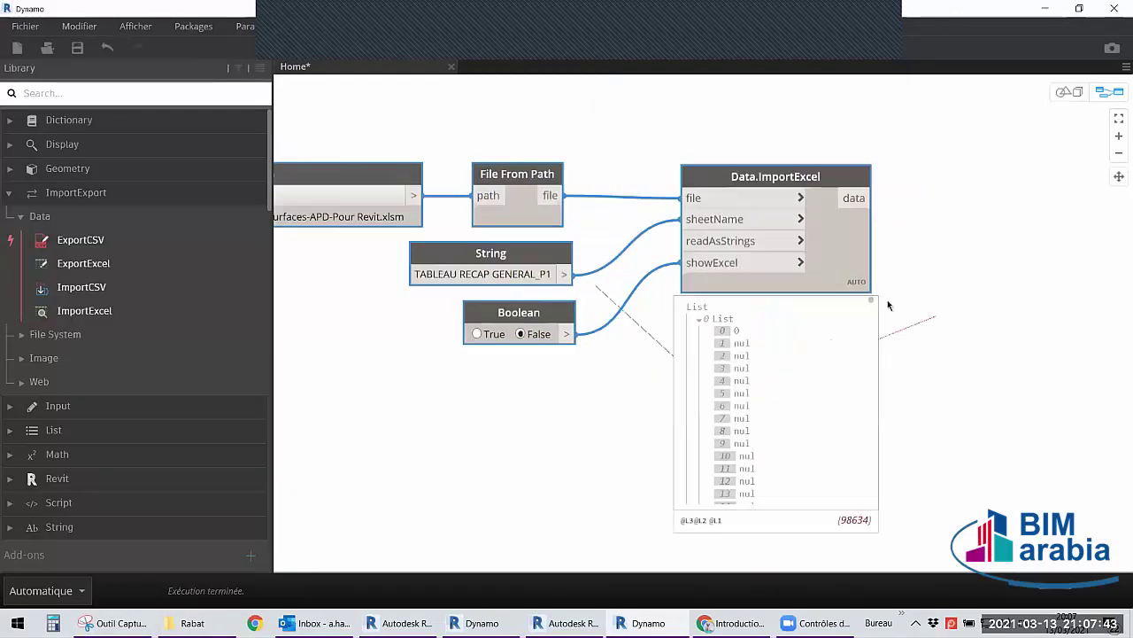
scroll(887, 300, up, 1)
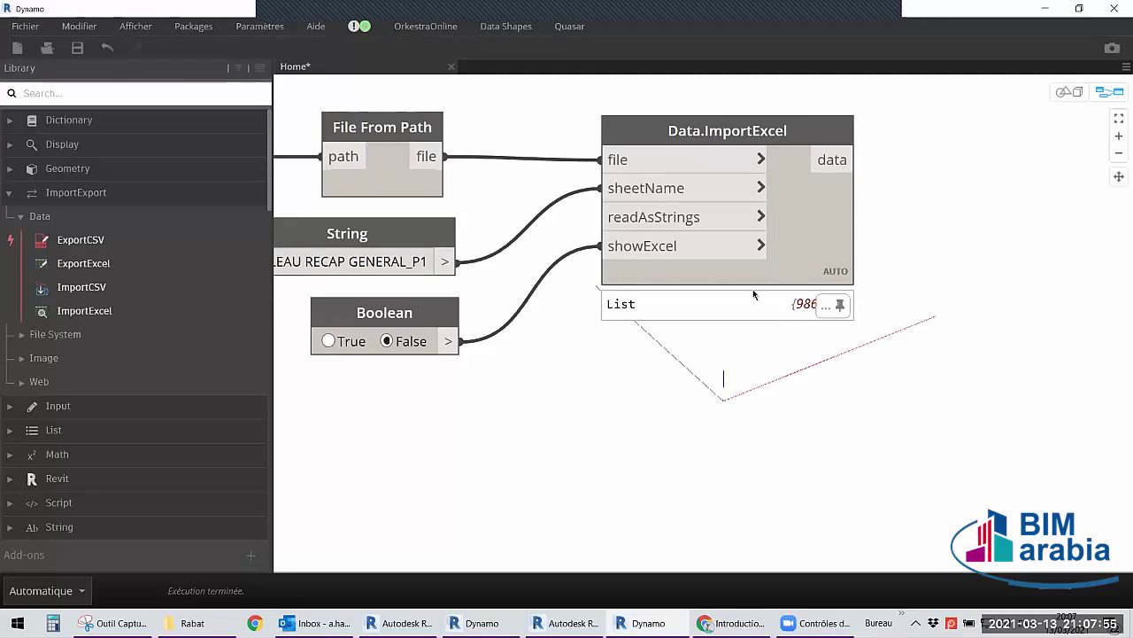
mouse_move(726, 303)
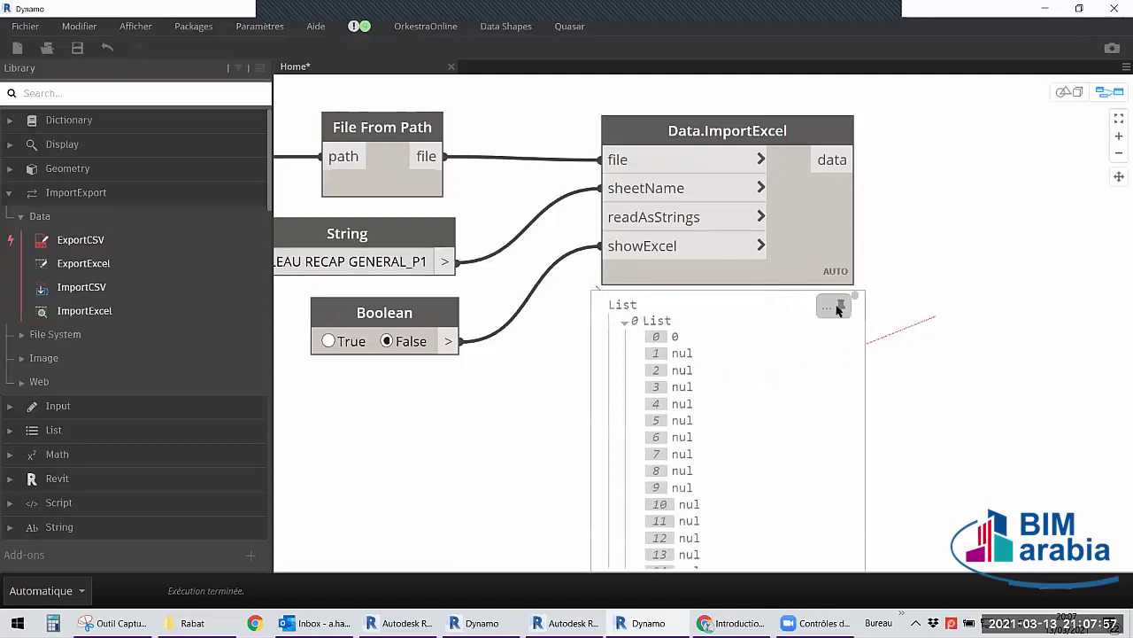
click(839, 306)
scroll(959, 247, down, 3)
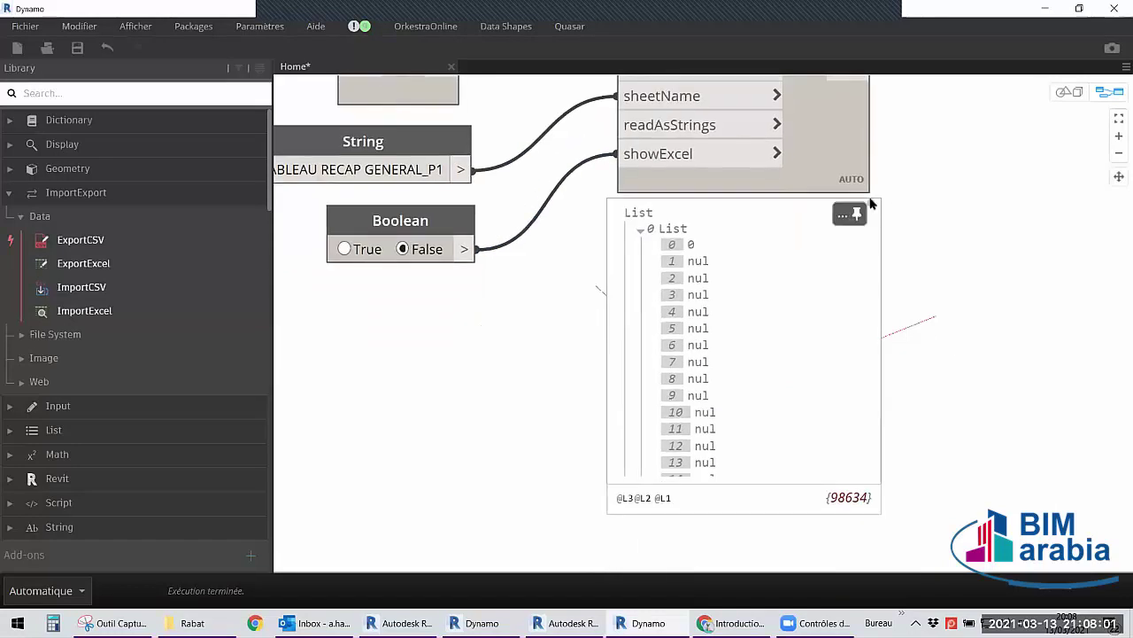
scroll(871, 209, down, 5)
scroll(876, 226, down, 5)
scroll(875, 257, down, 5)
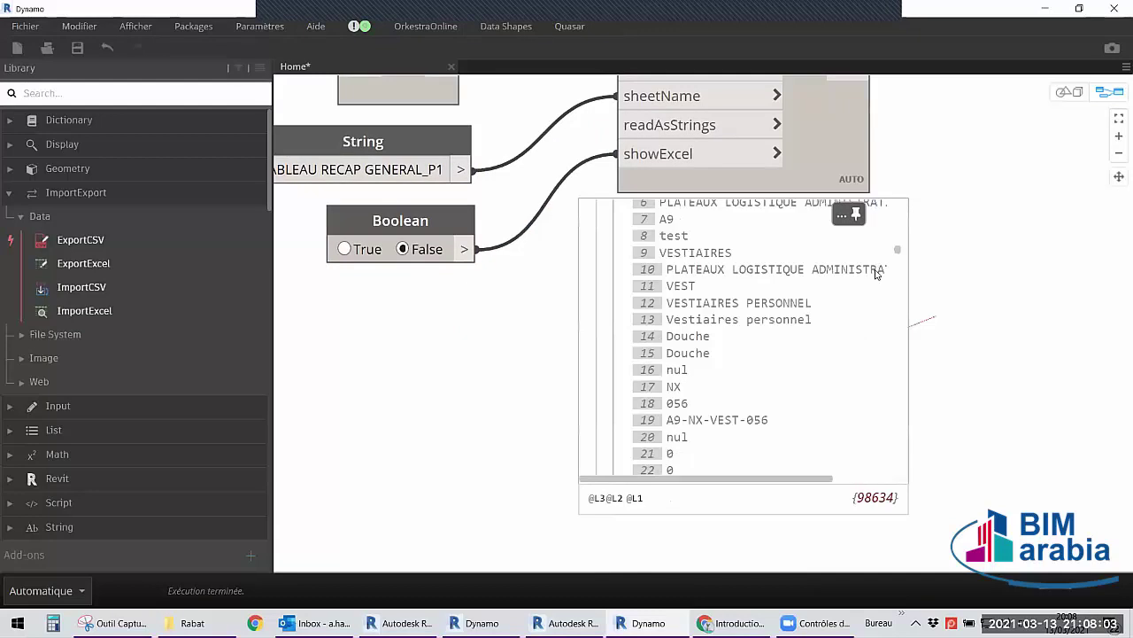
scroll(873, 295, down, 5)
scroll(875, 308, down, 3)
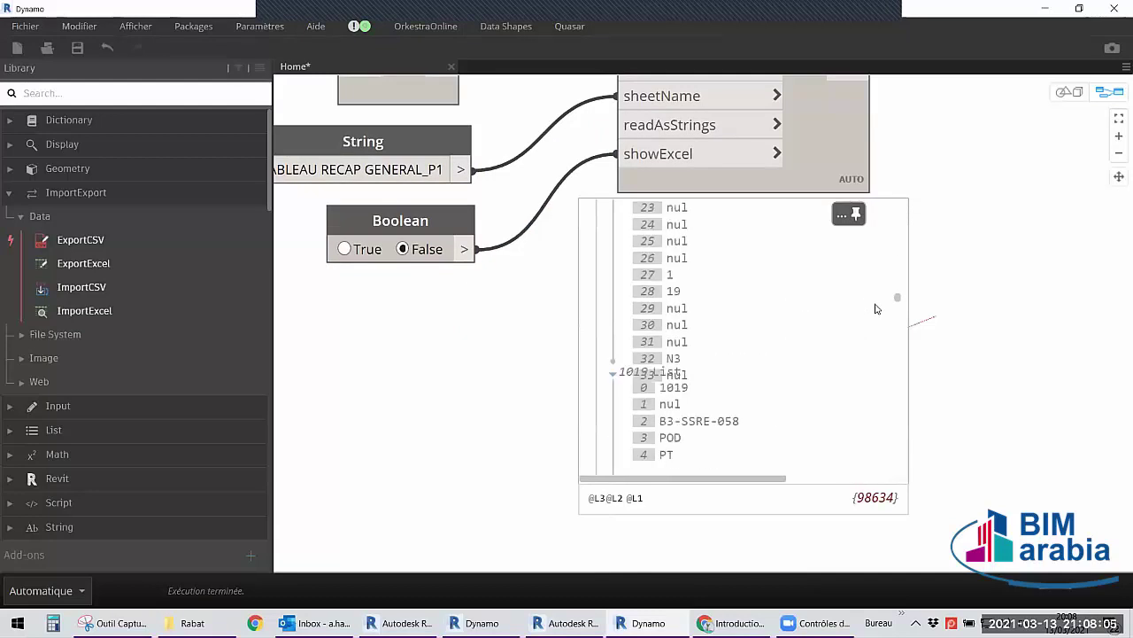
scroll(877, 327, down, 5)
scroll(881, 425, down, 5)
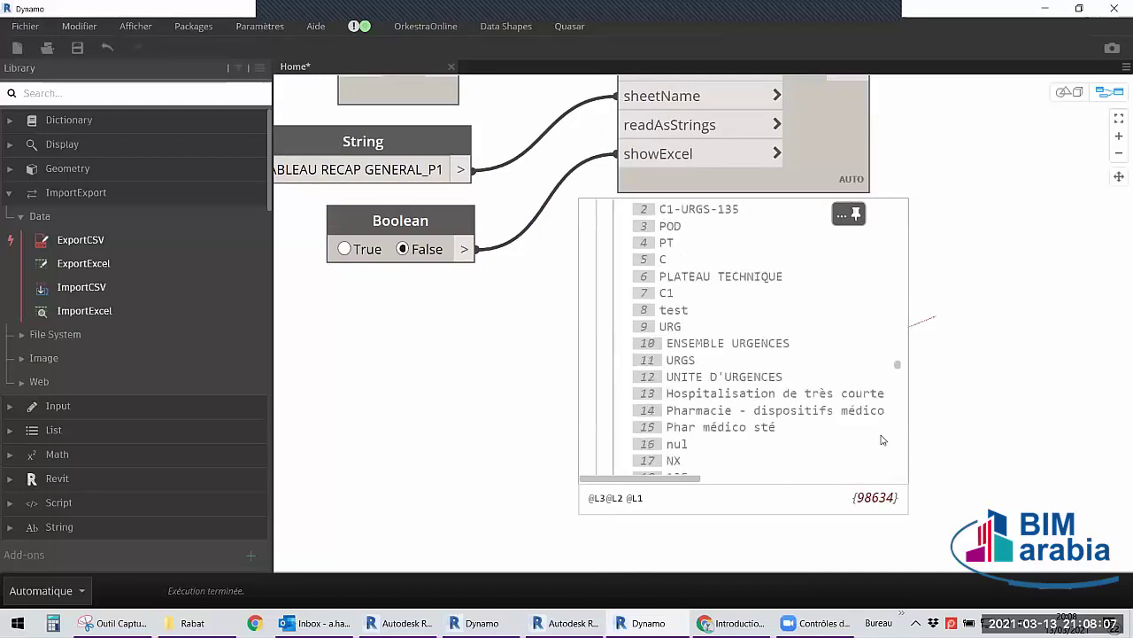
scroll(881, 440, down, 5)
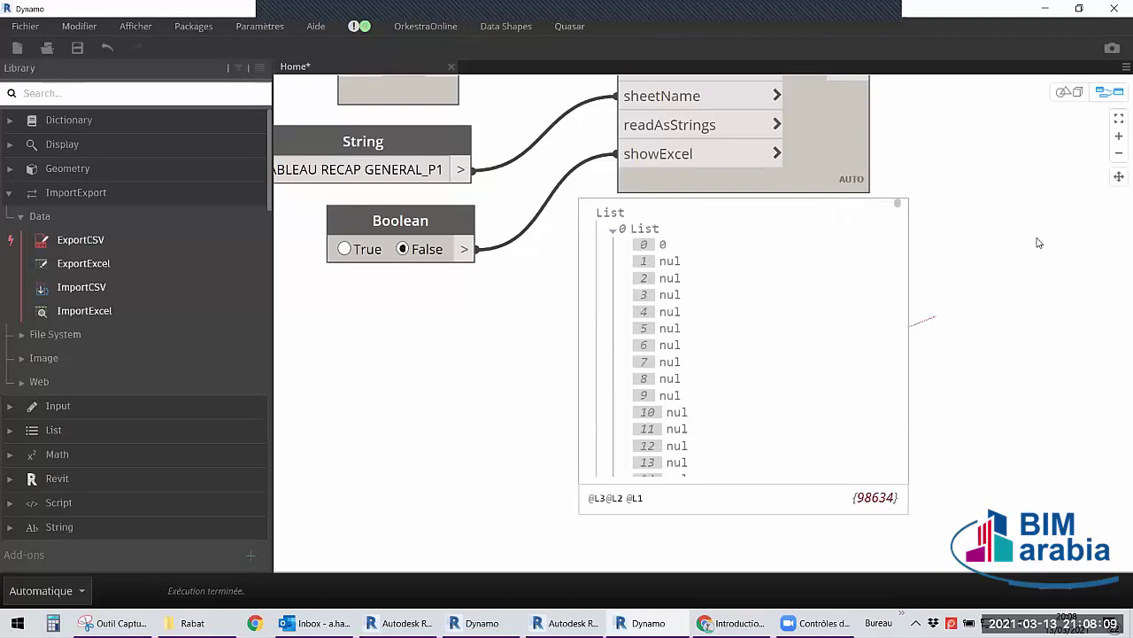
middle_drag(440, 321, 505, 392)
scroll(726, 379, down, 1)
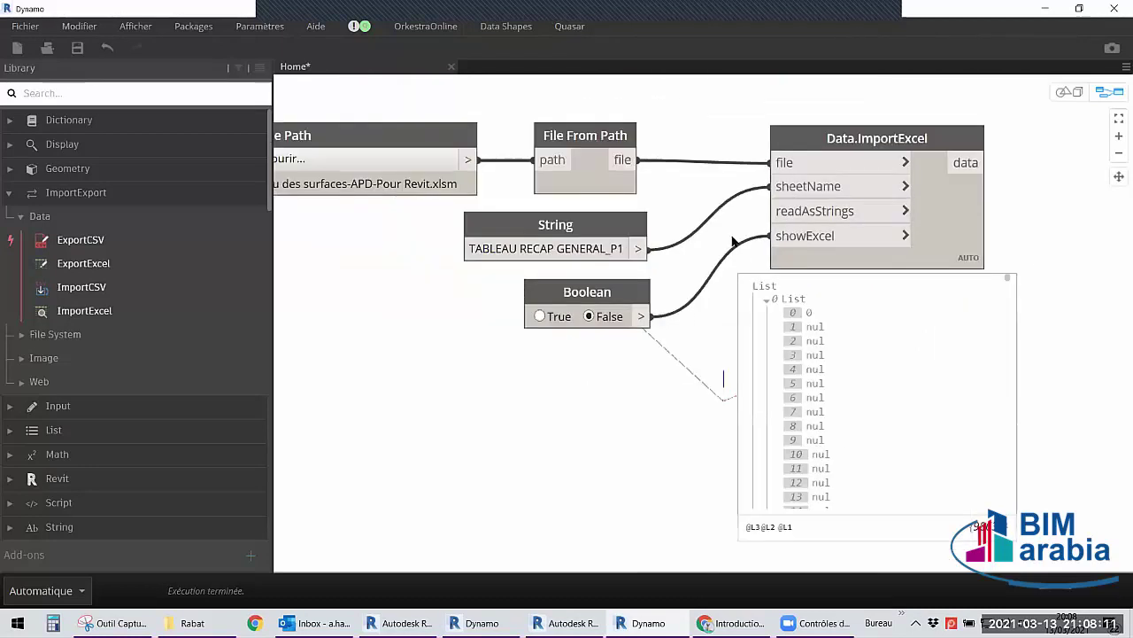
middle_drag(733, 241, 663, 244)
scroll(723, 264, up, 3)
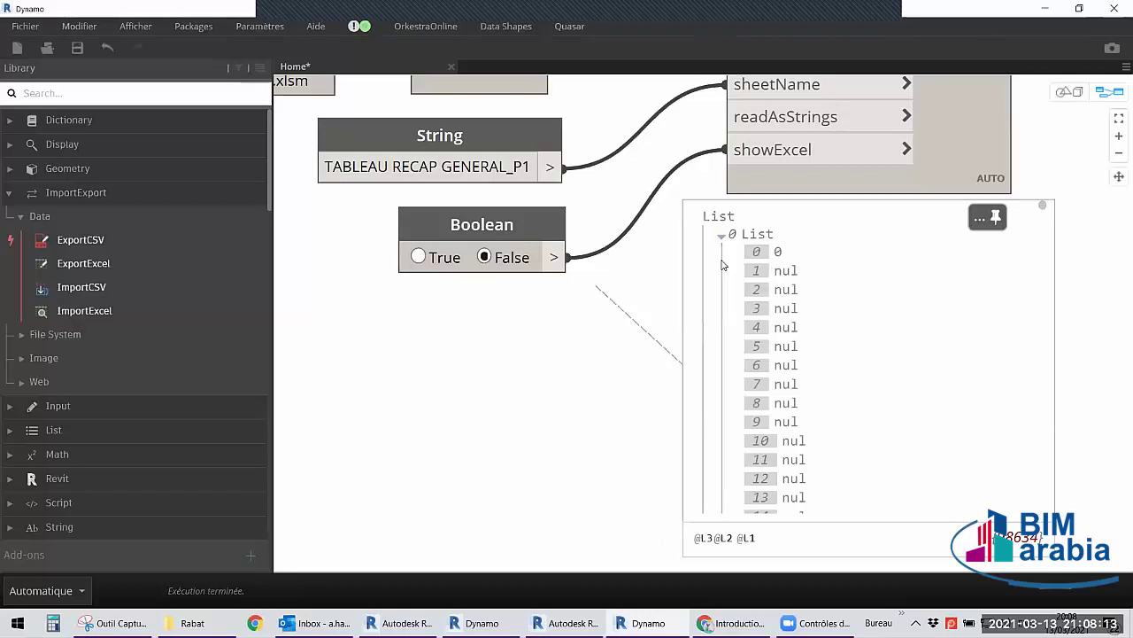
click(751, 282)
click(753, 292)
click(754, 298)
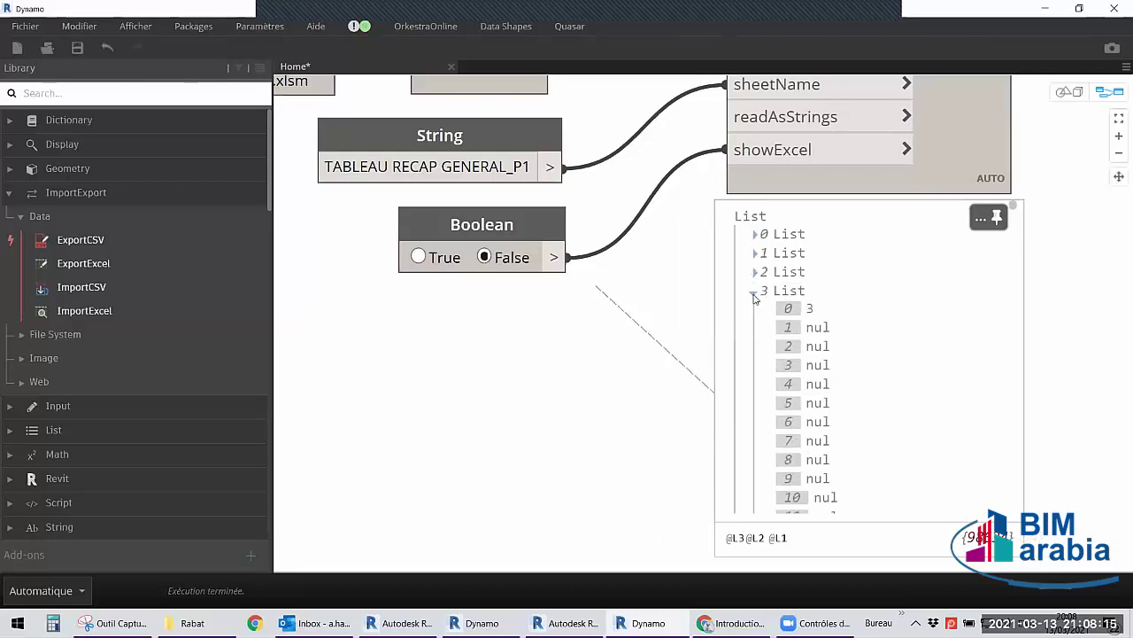
click(754, 294)
click(749, 310)
click(723, 310)
click(753, 329)
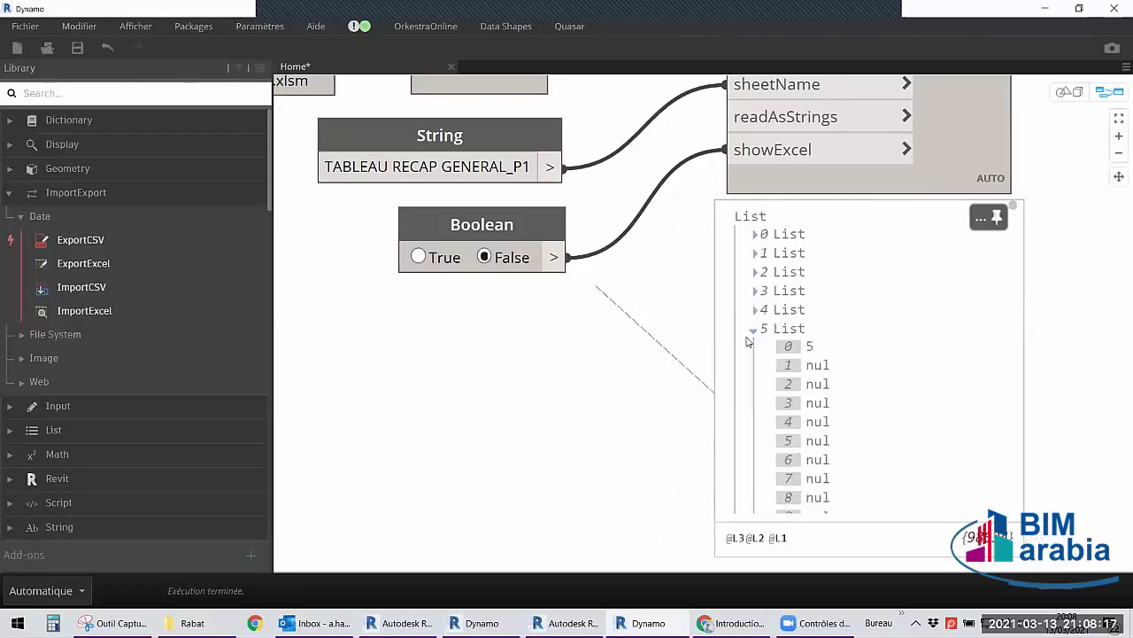
click(751, 329)
click(752, 365)
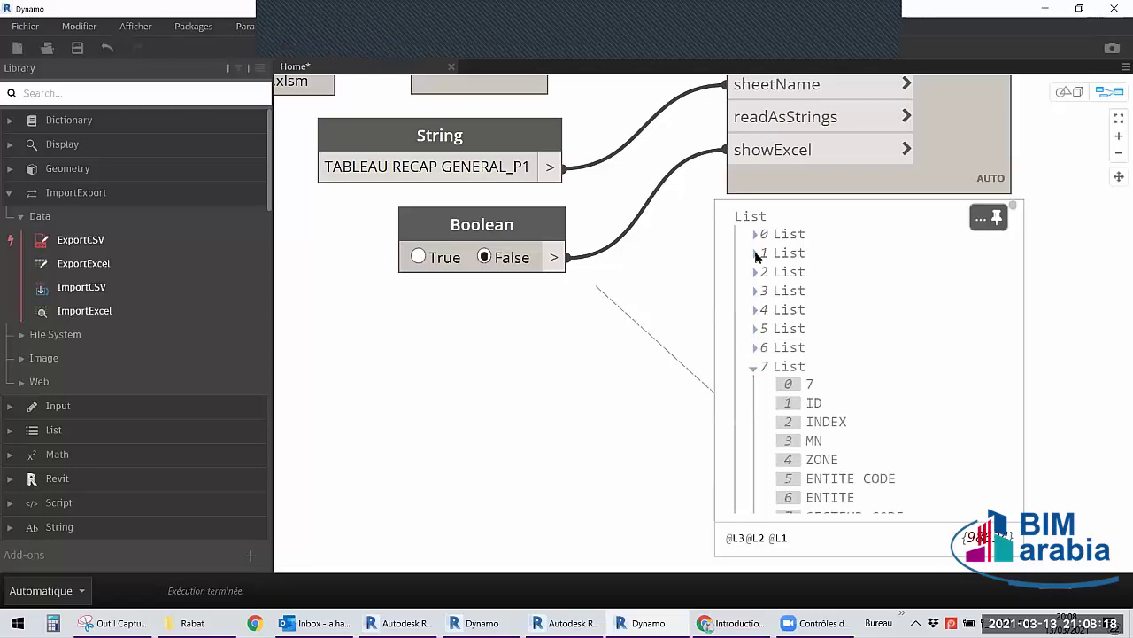
click(753, 366)
click(752, 384)
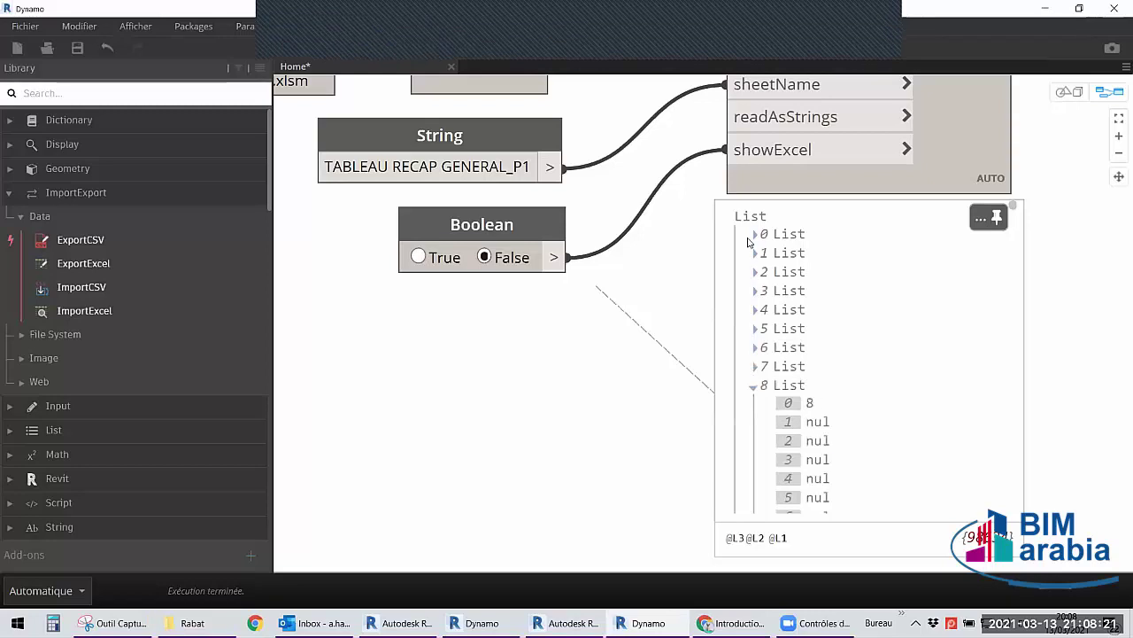
click(755, 234)
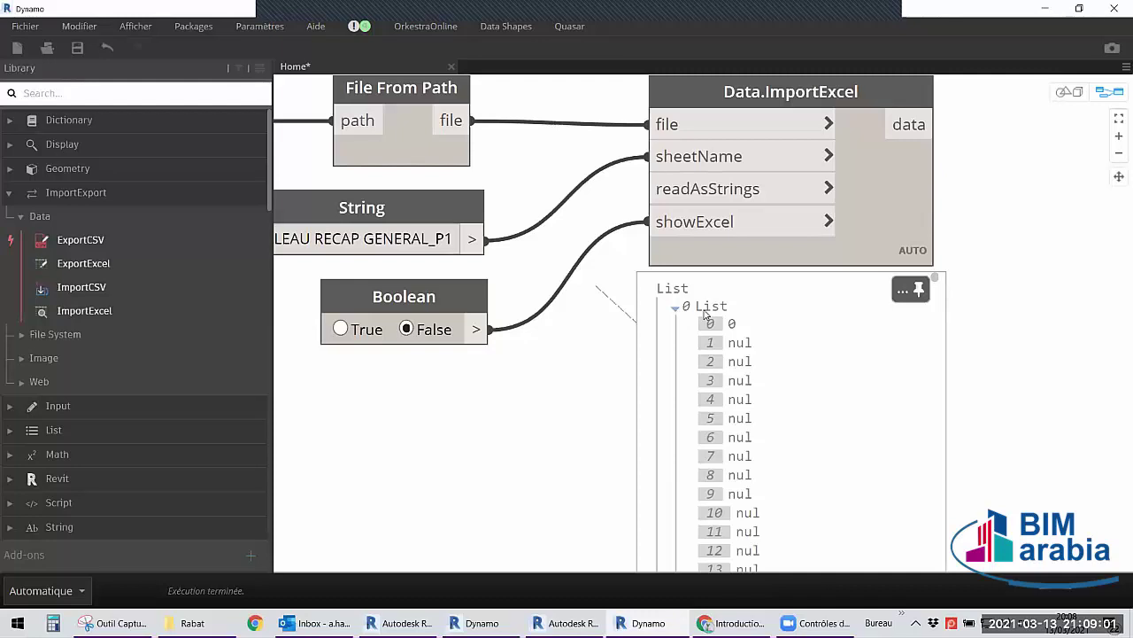
Inspect list 0 values in the Data.ImportExcel preview, then close the preview.
double_click(706, 308)
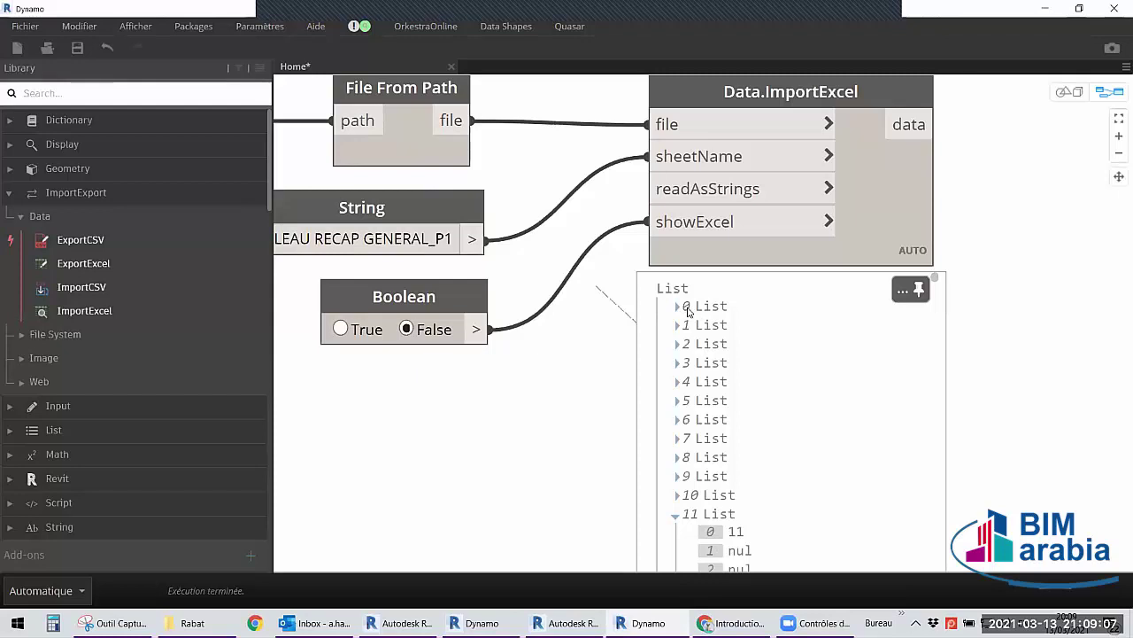
double_click(697, 310)
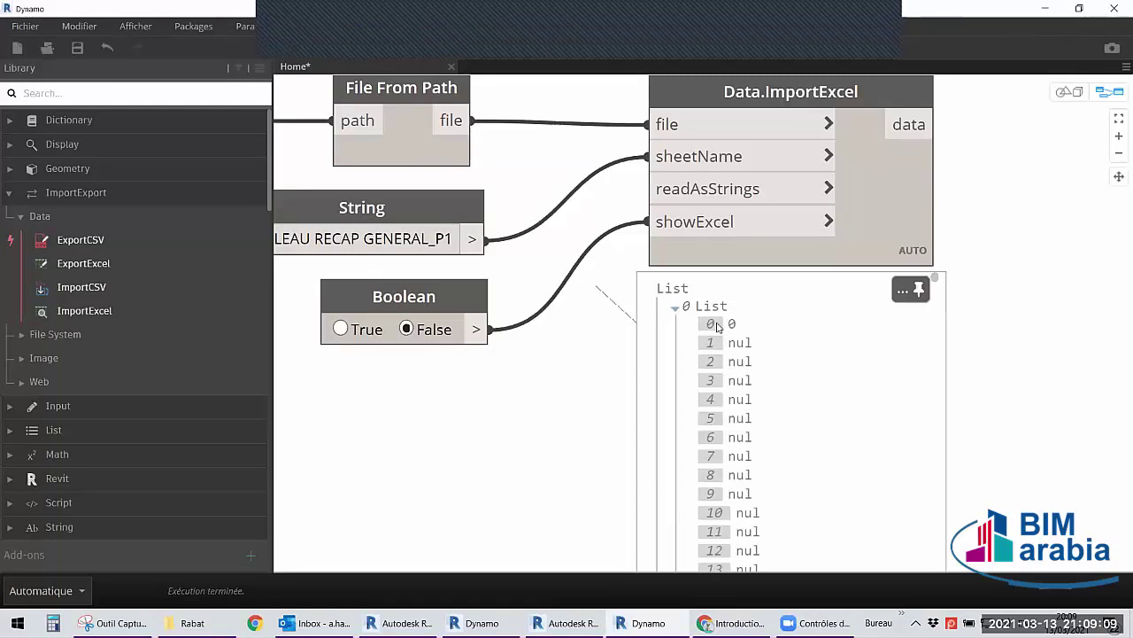
click(717, 325)
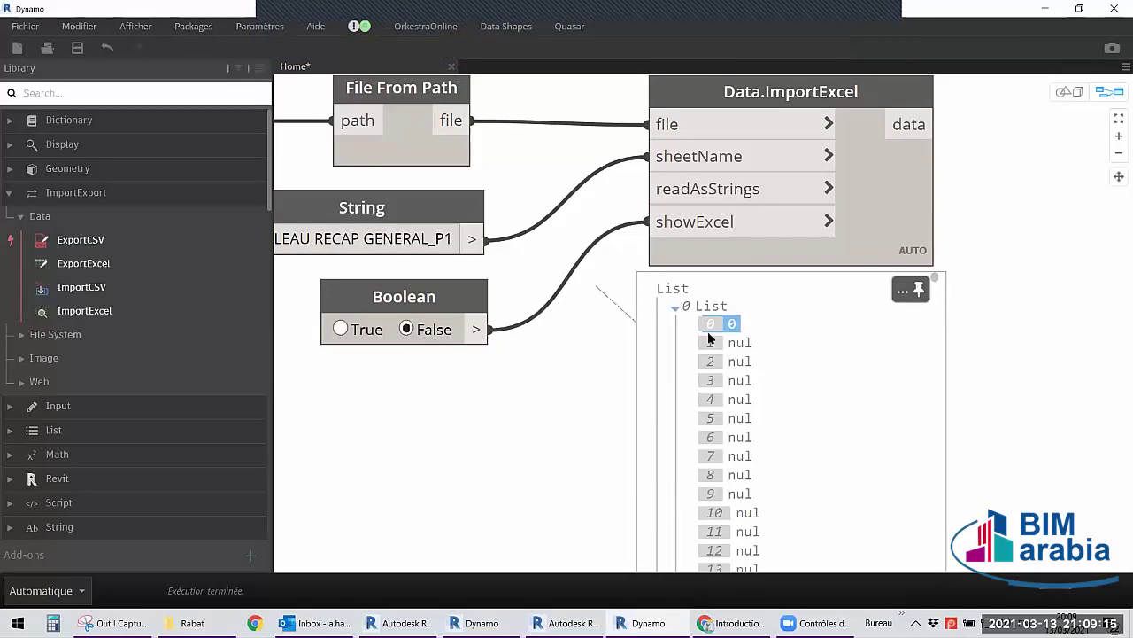
scroll(637, 334, down, 1)
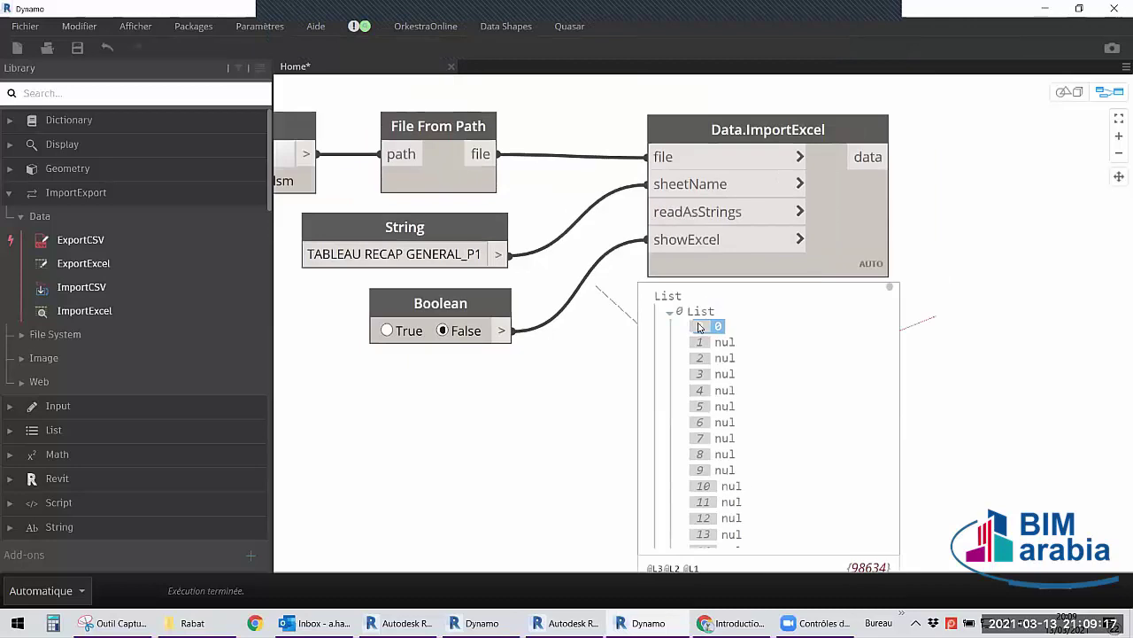
click(871, 300)
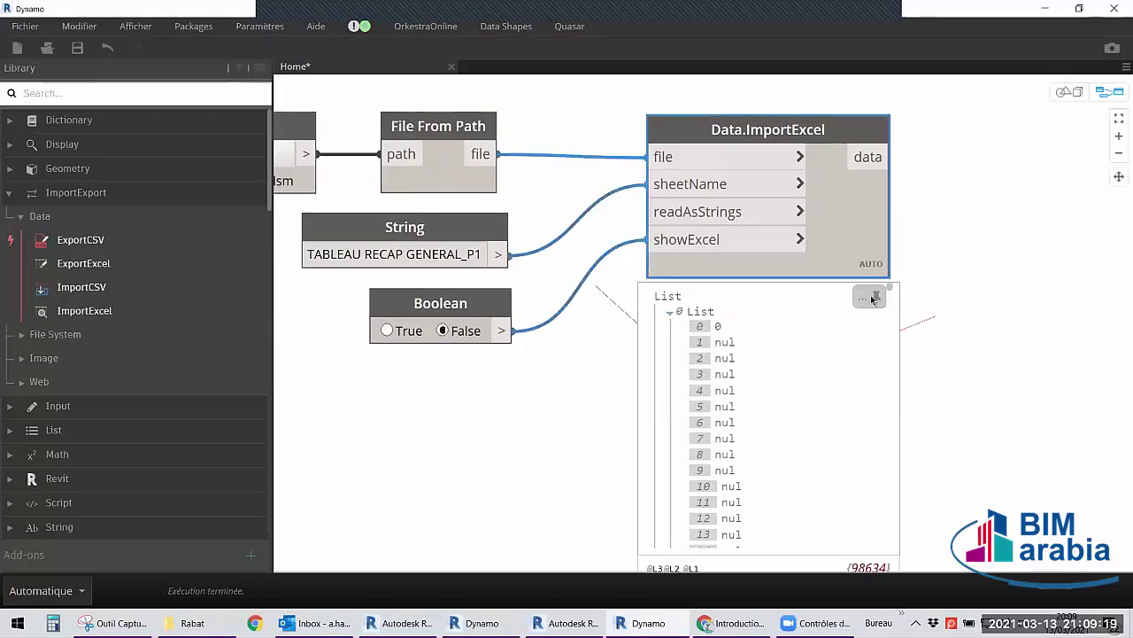
click(958, 273)
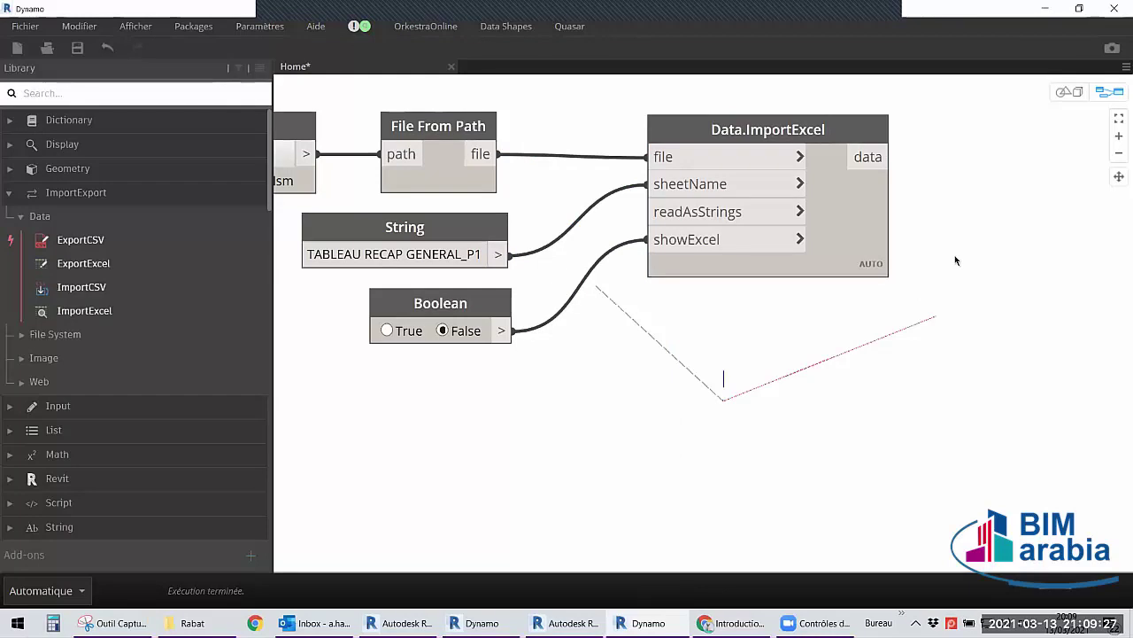
Reopen the Data.ImportExcel preview and check lists 0, 11 and 12.
scroll(963, 251, down, 3)
scroll(673, 266, up, 2)
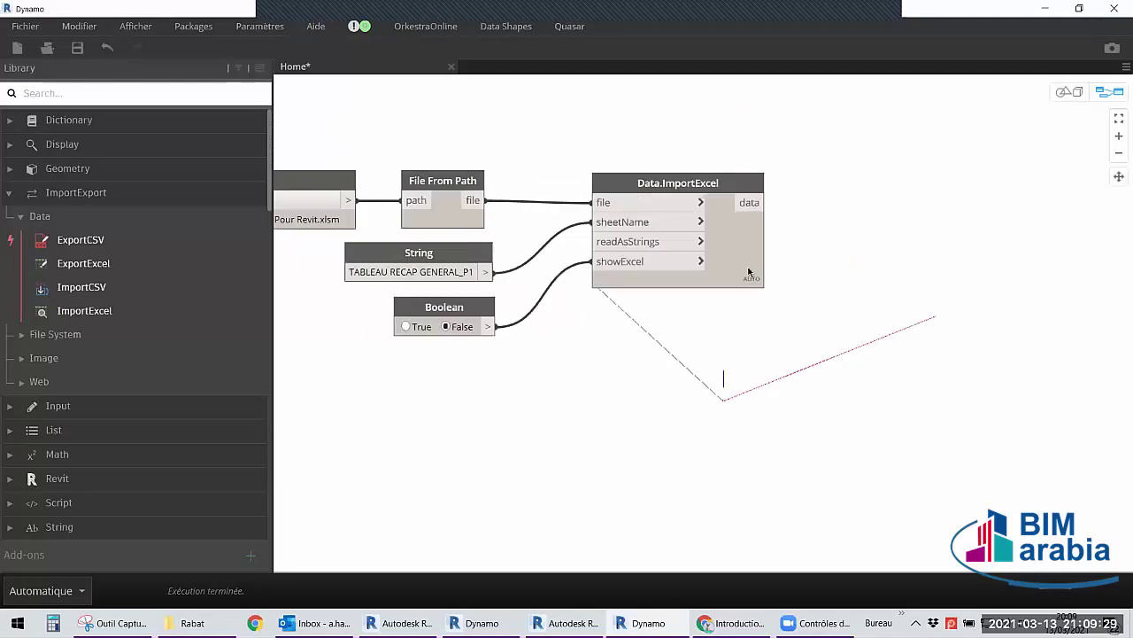
click(611, 274)
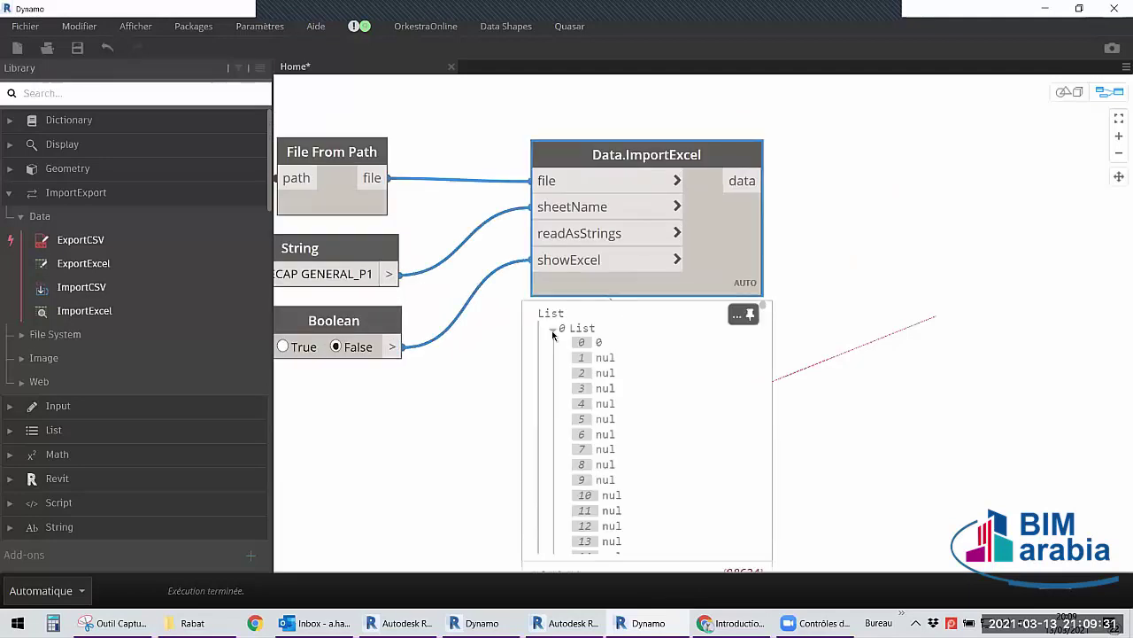
click(553, 328)
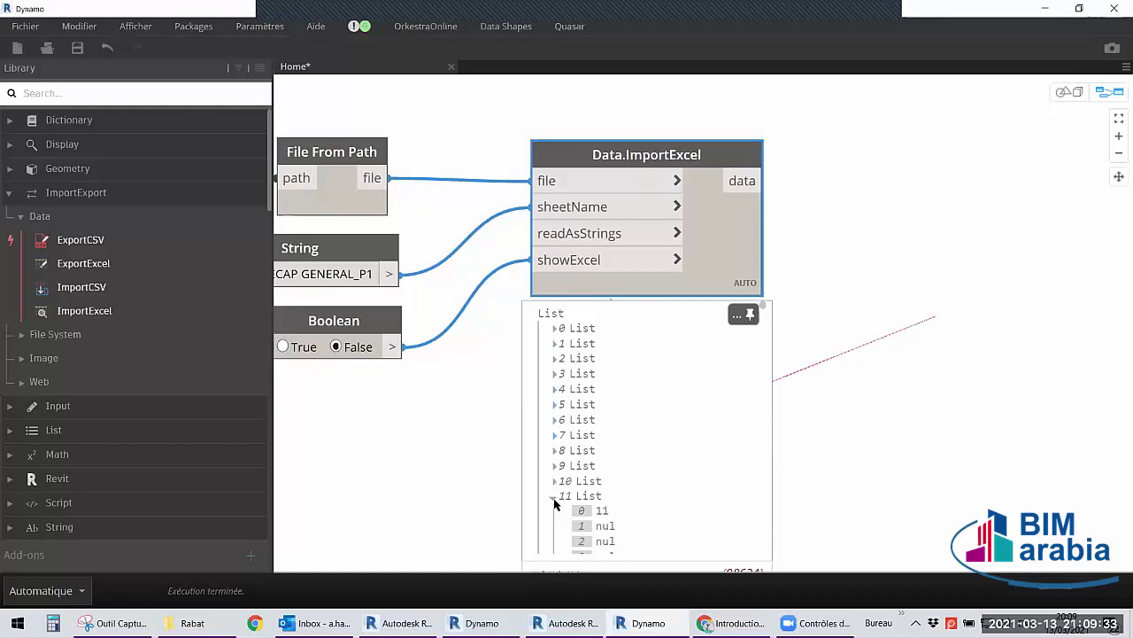
click(553, 499)
click(554, 512)
click(923, 188)
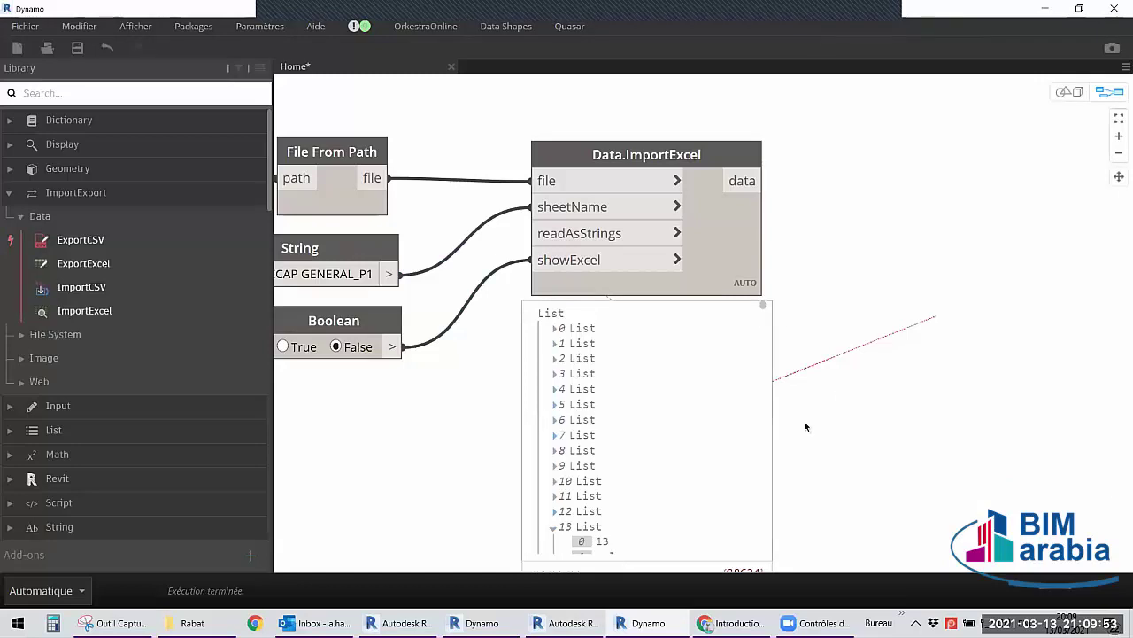
Restore down the Dynamo window so Revit's Niveau 0 floor plan shows.
key(super+Down)
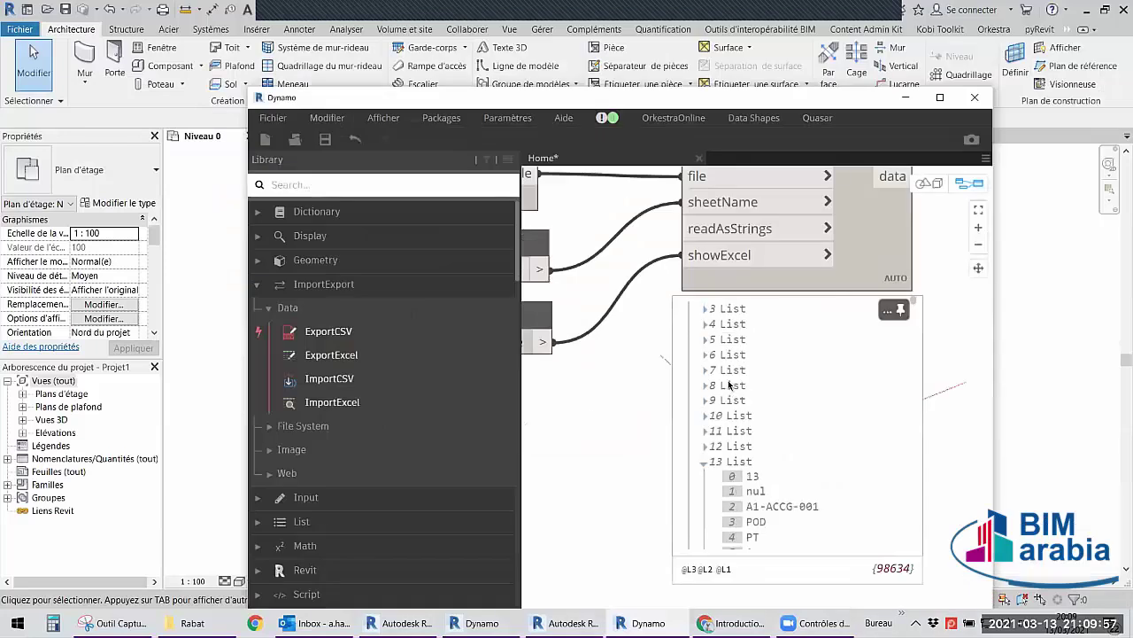
scroll(729, 385, down, 5)
scroll(731, 395, up, 3)
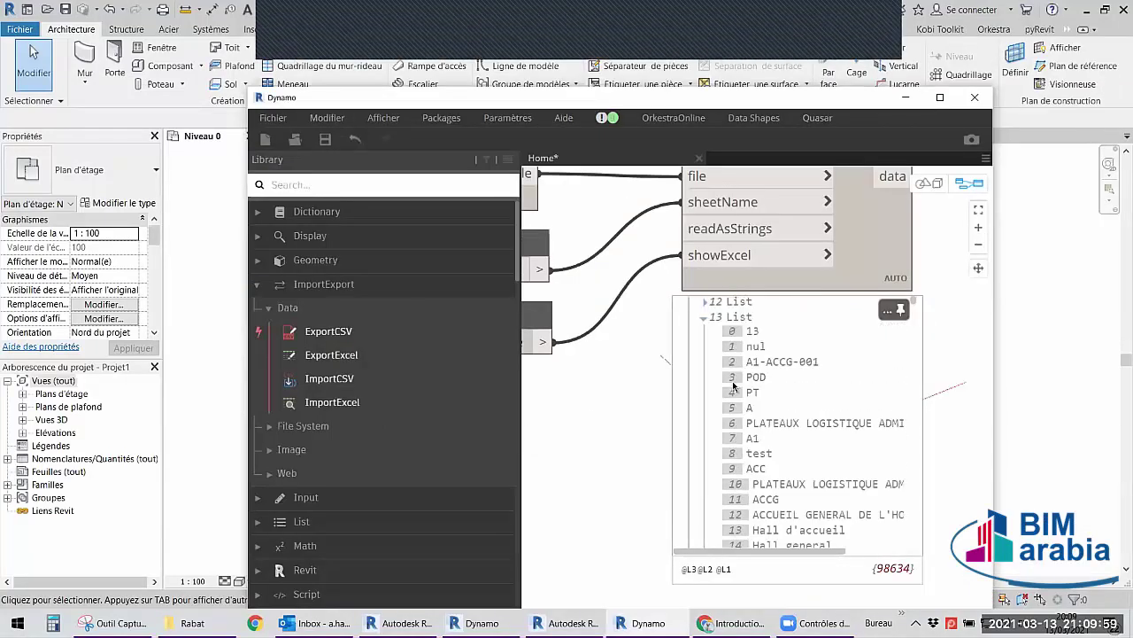
scroll(733, 388, down, 5)
scroll(733, 385, up, 5)
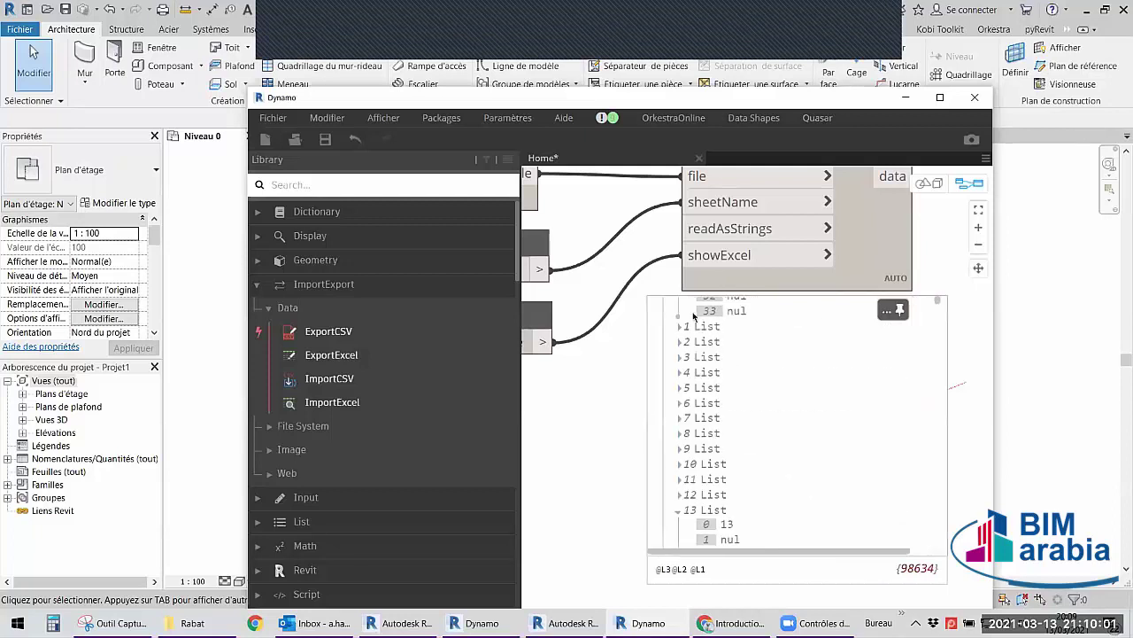
scroll(689, 354, up, 10)
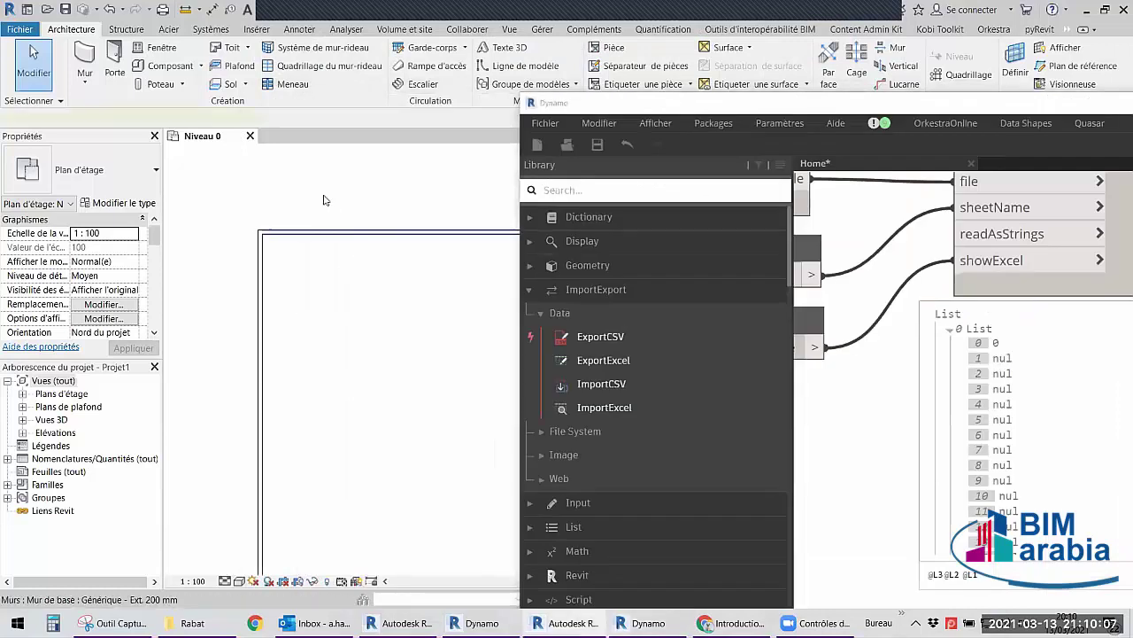
Select the top wall in Revit to review its properties, then maximize Dynamo again.
click(328, 233)
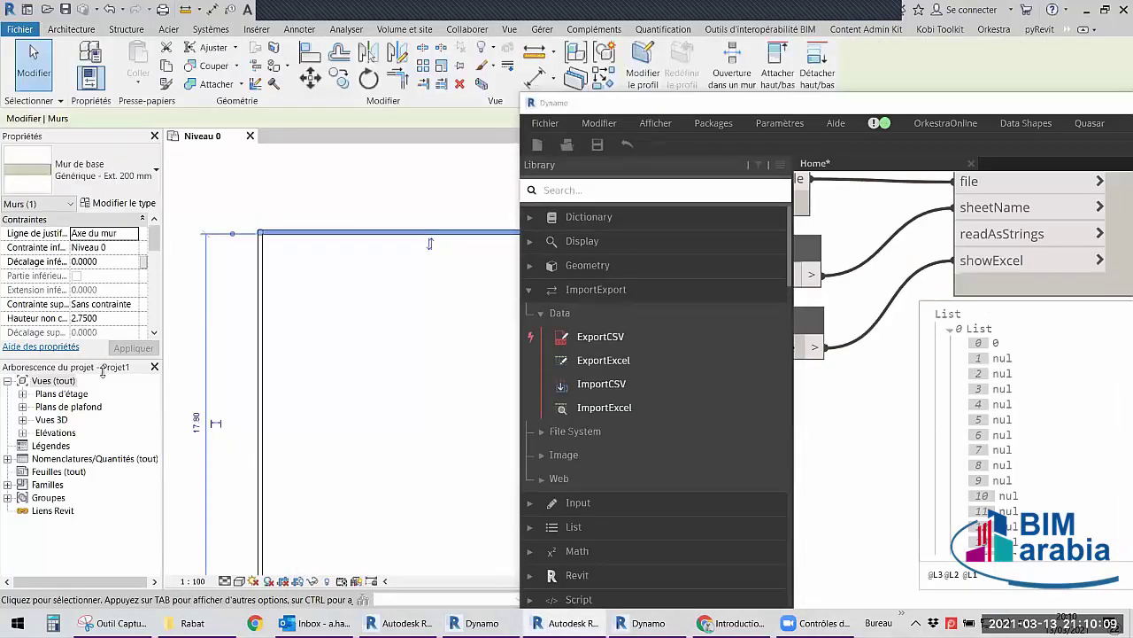
drag(102, 366, 100, 376)
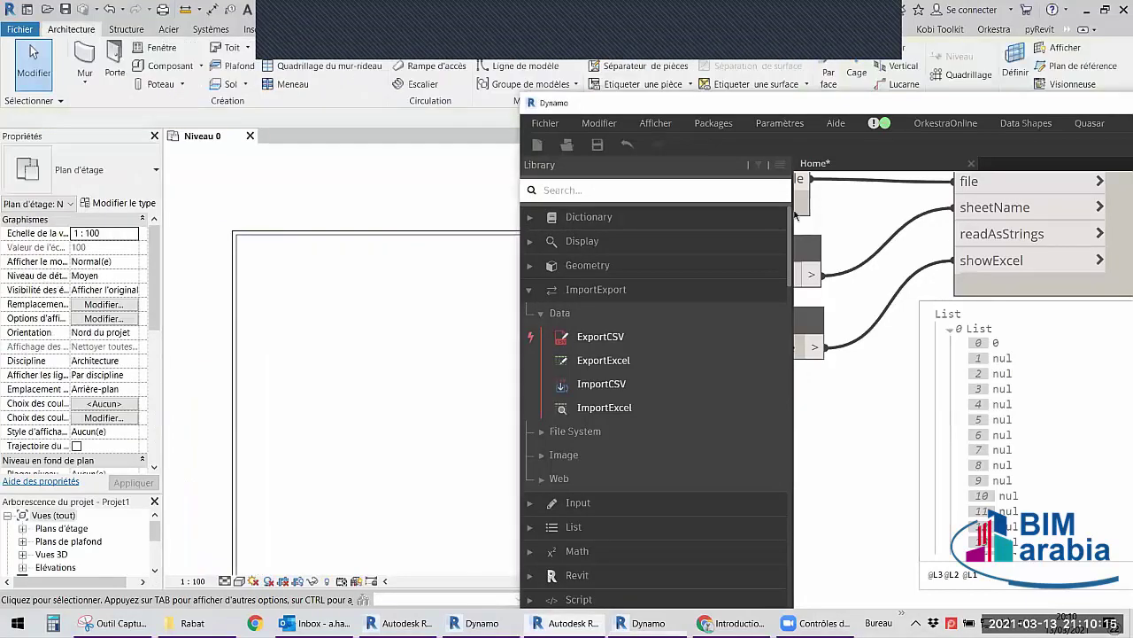
double_click(781, 105)
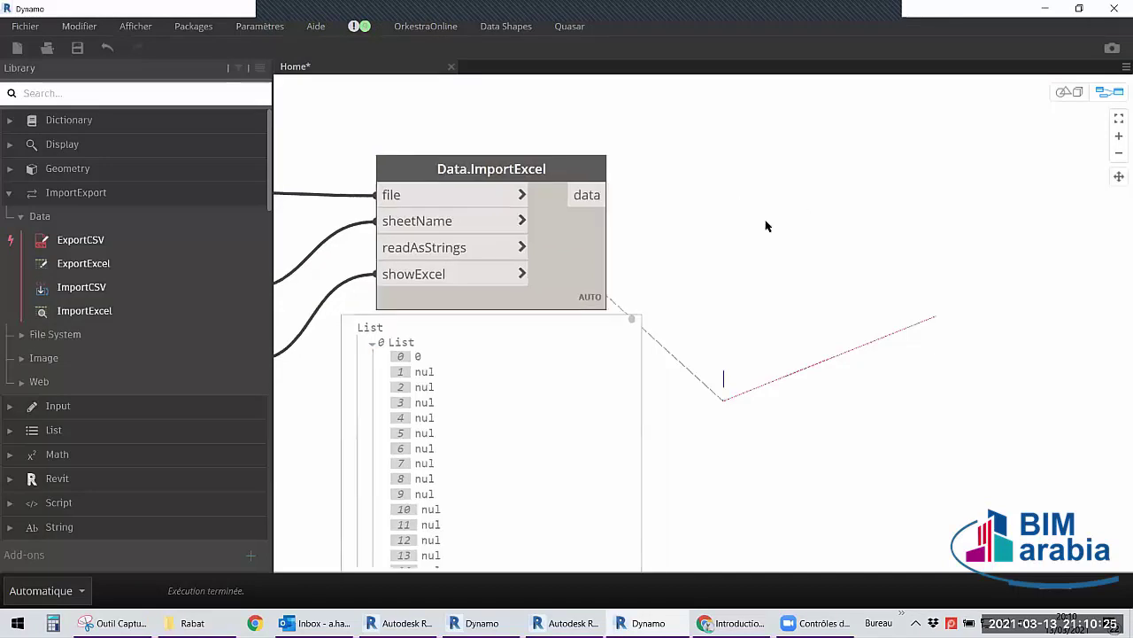
Add a List.Transpose node fed by Data.ImportExcel's data output.
middle_drag(804, 213, 729, 195)
right_click(729, 195)
text(tr)
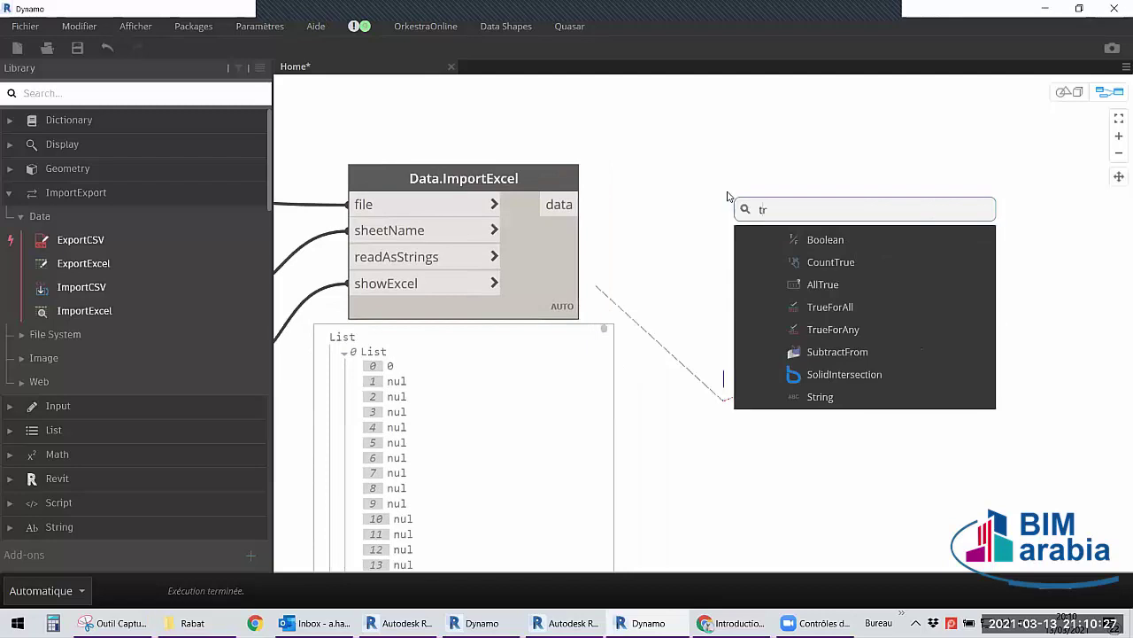
text(anspo)
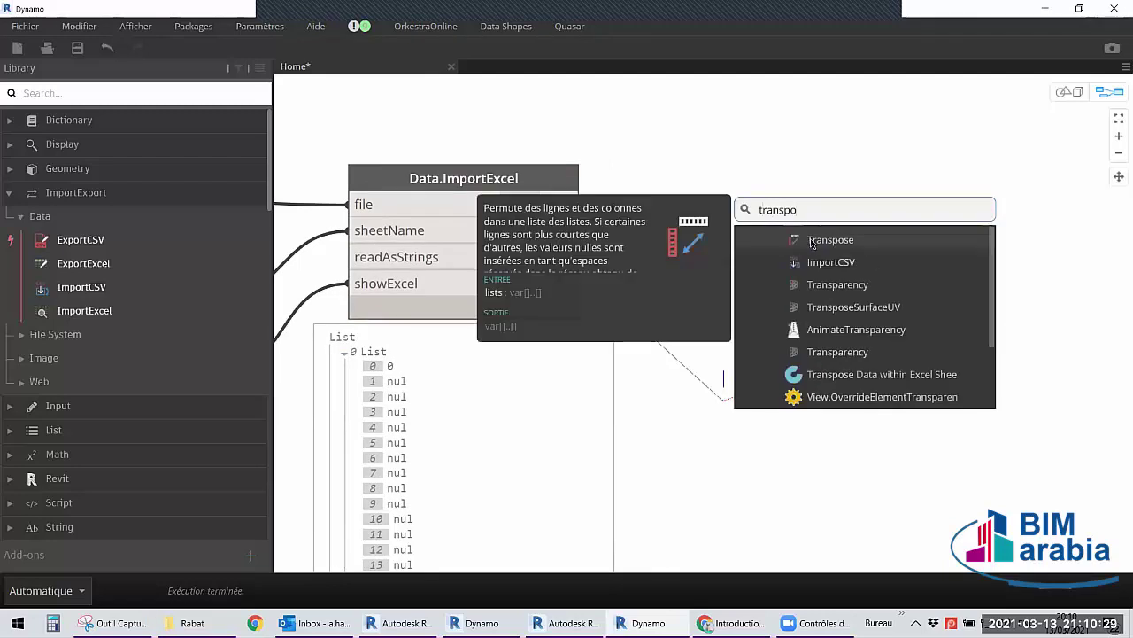
click(812, 240)
middle_drag(650, 206, 663, 133)
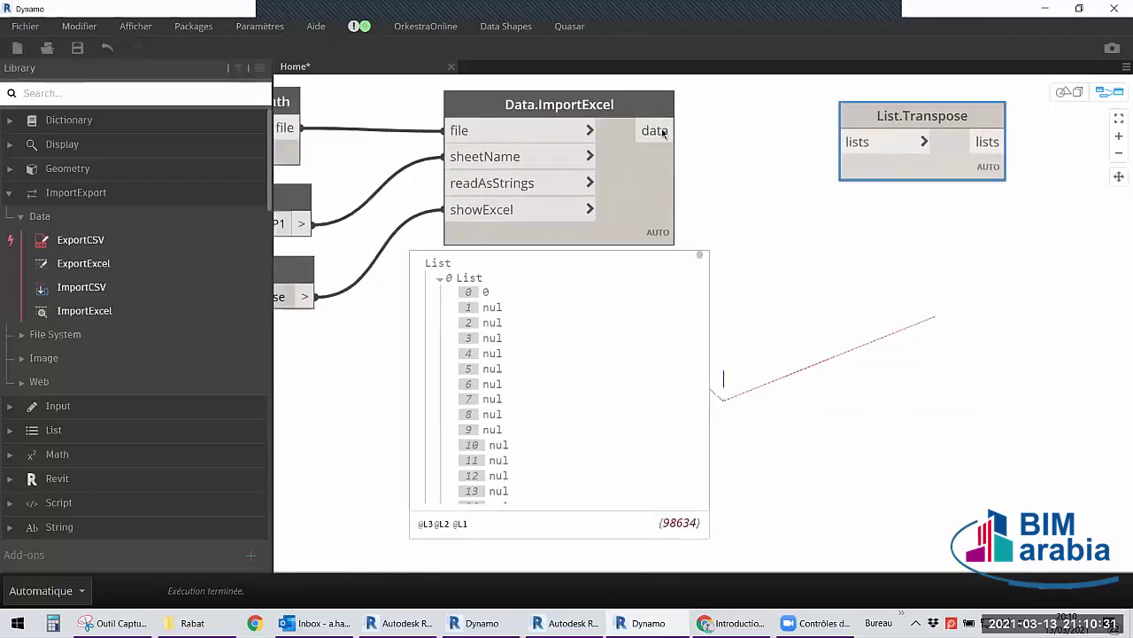
click(663, 133)
click(853, 141)
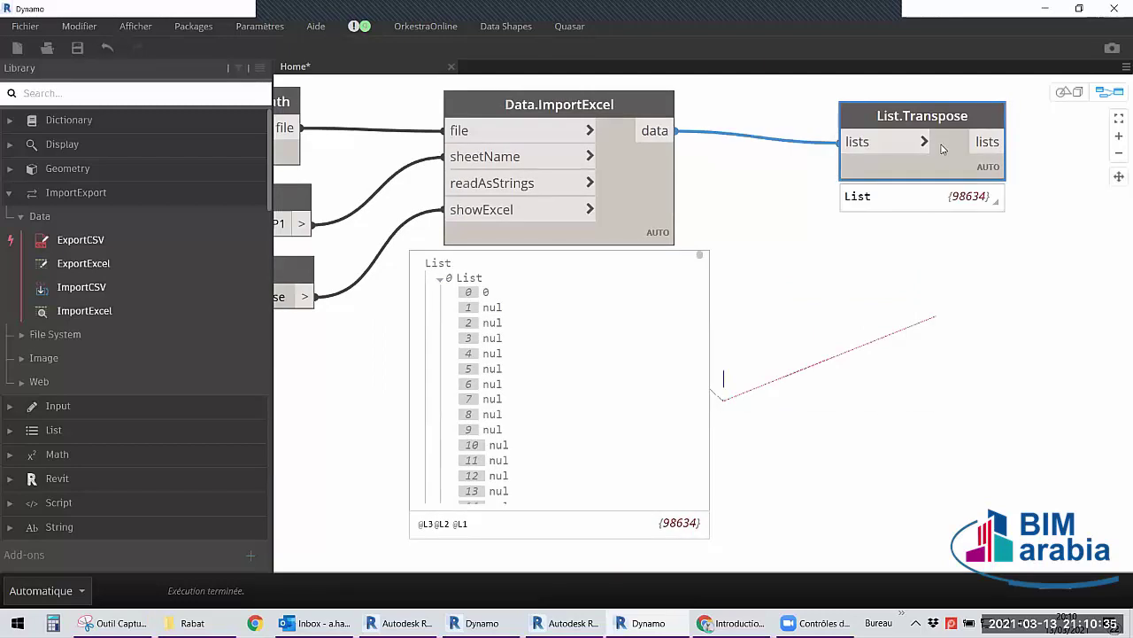
mouse_move(921, 186)
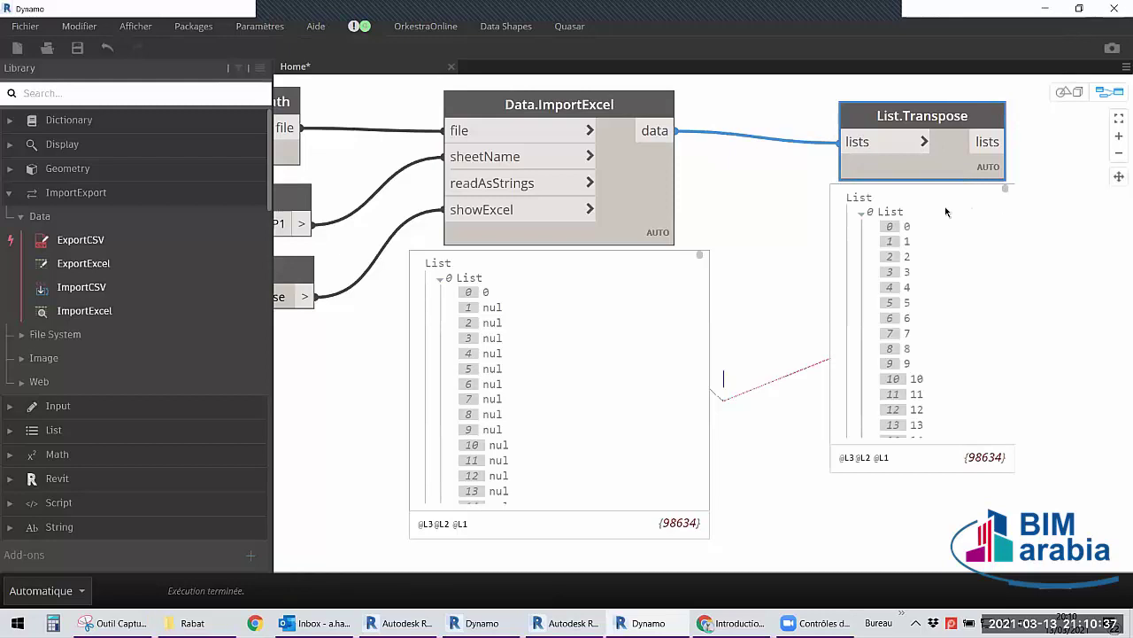
Arrange List.Transpose just right of Data.ImportExcel with both previews in view.
drag(946, 167, 935, 211)
drag(622, 210, 639, 181)
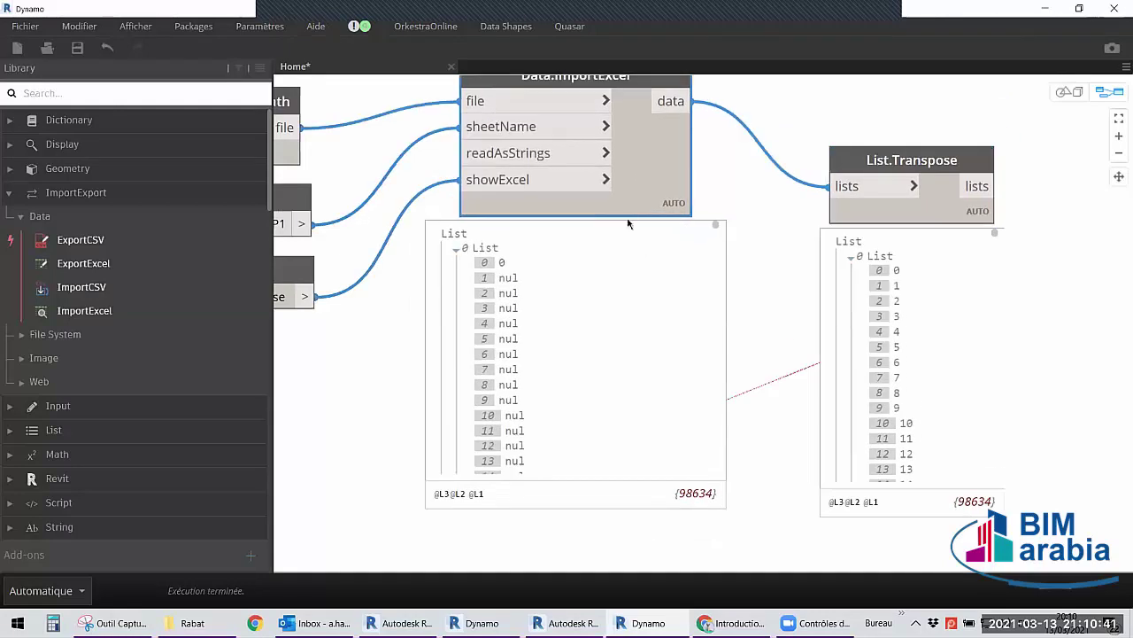
middle_drag(455, 251, 438, 288)
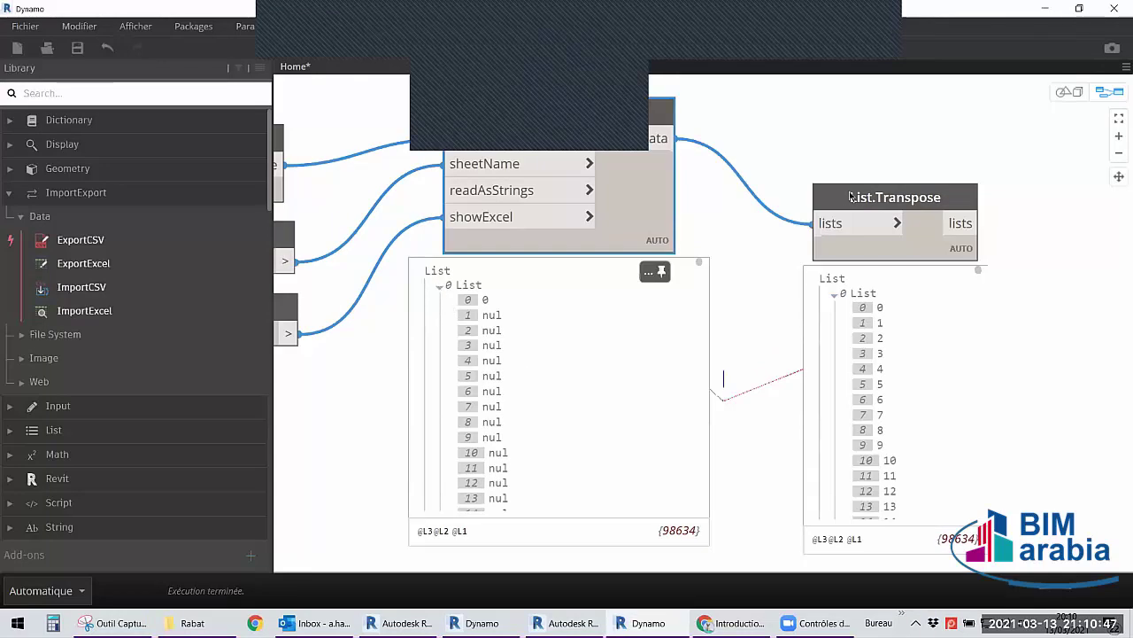
key(ctrl+l)
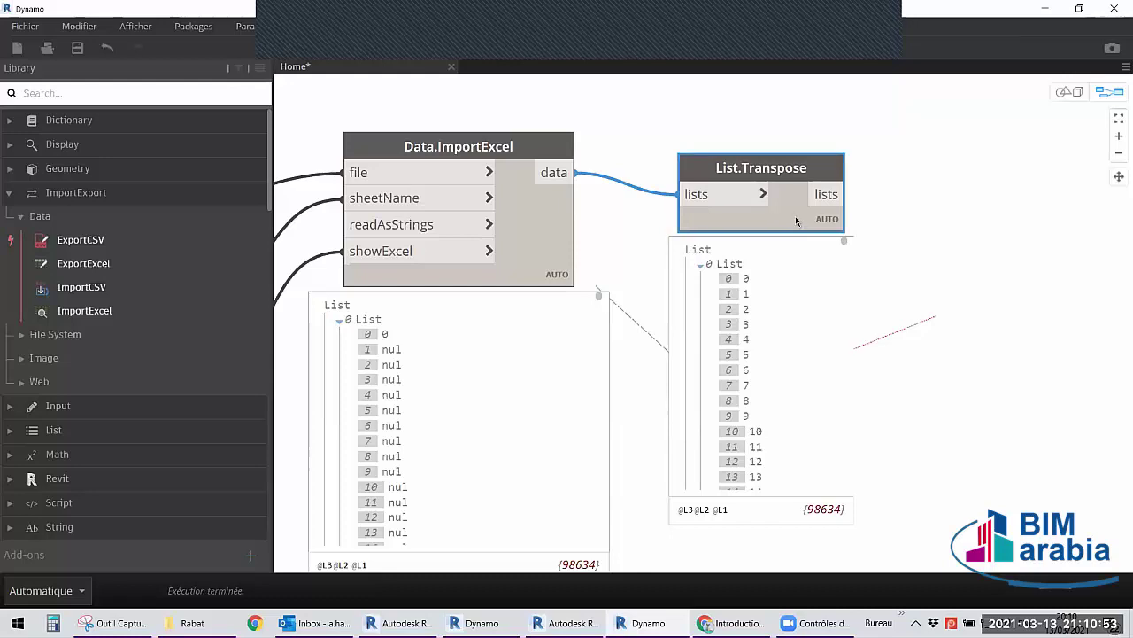
key(ctrl+l)
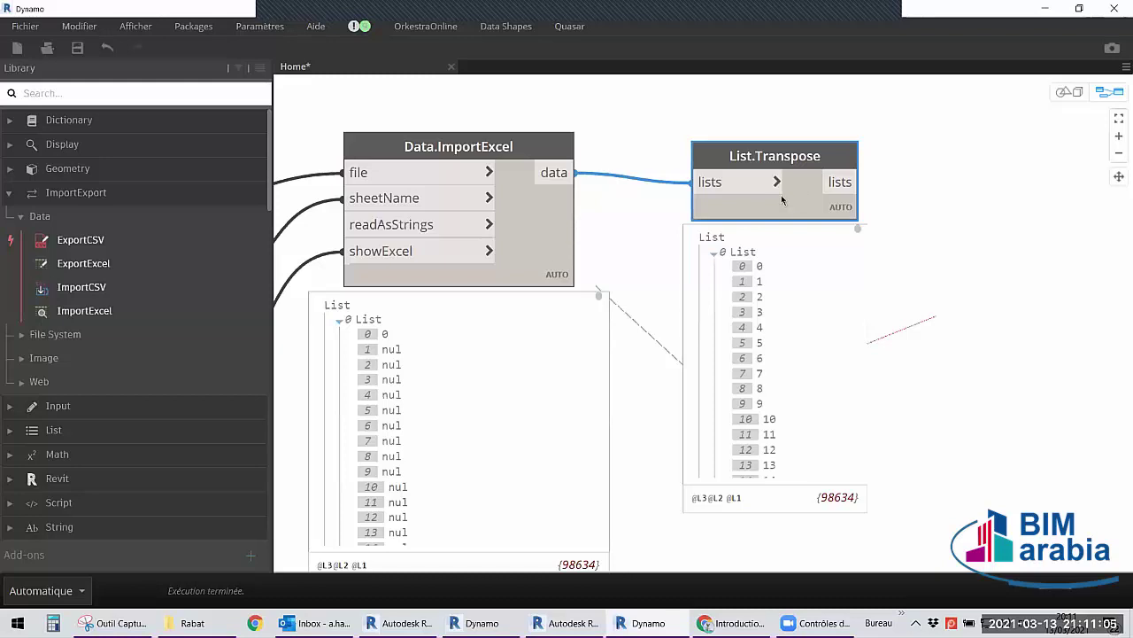
drag(794, 205, 779, 190)
middle_drag(870, 243, 758, 244)
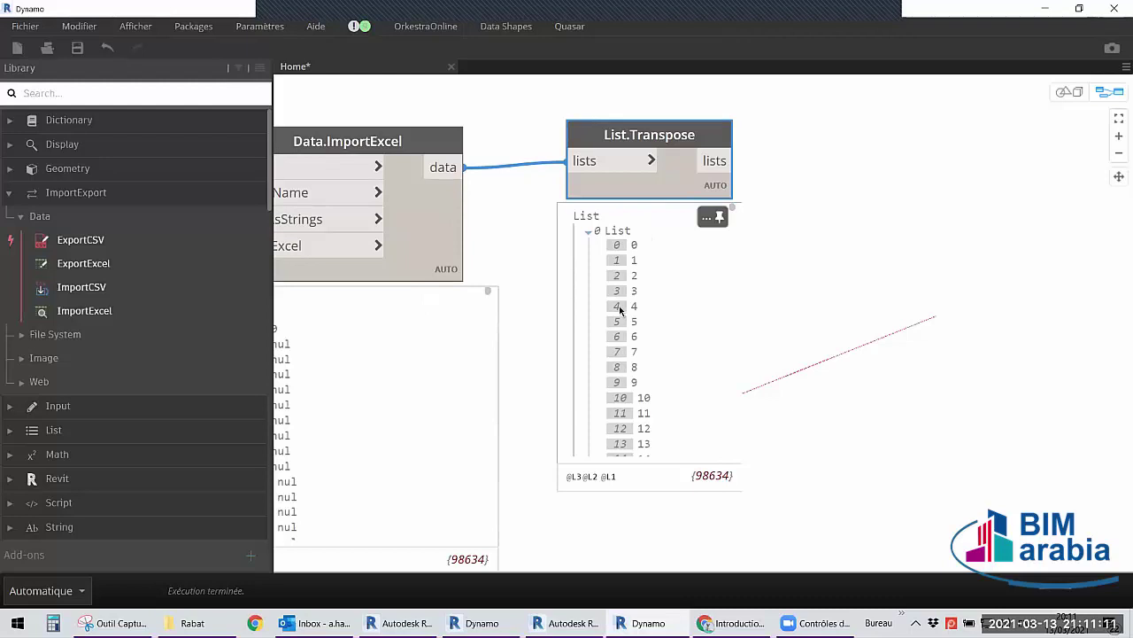
Inspect the first transposed list in the List.Transpose preview.
scroll(619, 308, down, 4)
scroll(620, 308, up, 4)
middle_drag(802, 275, 779, 288)
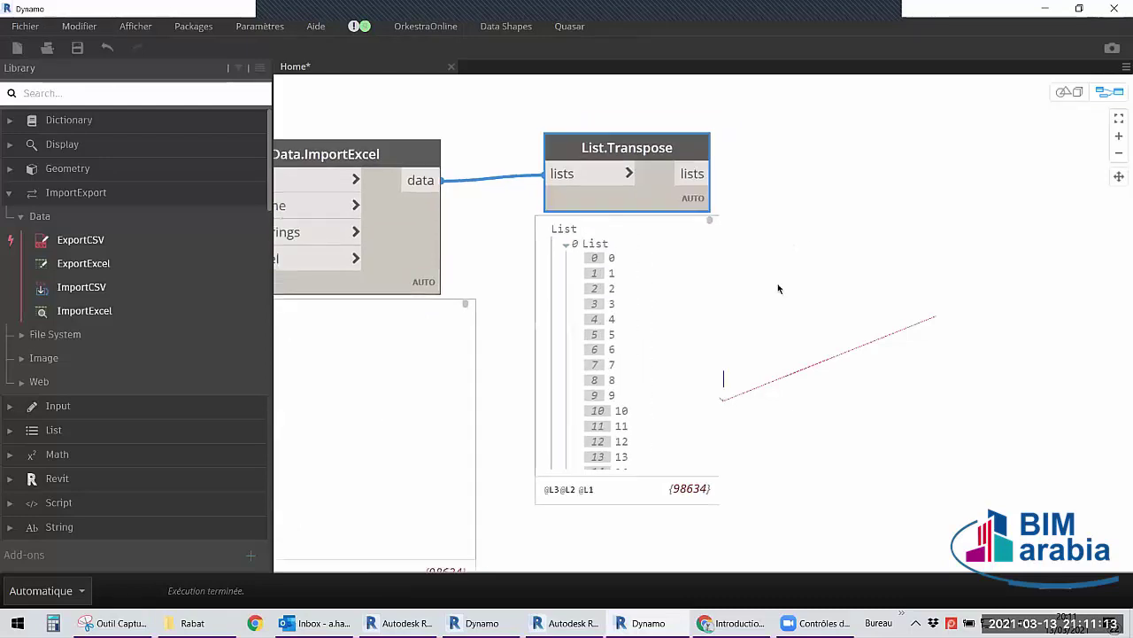
scroll(779, 289, up, 2)
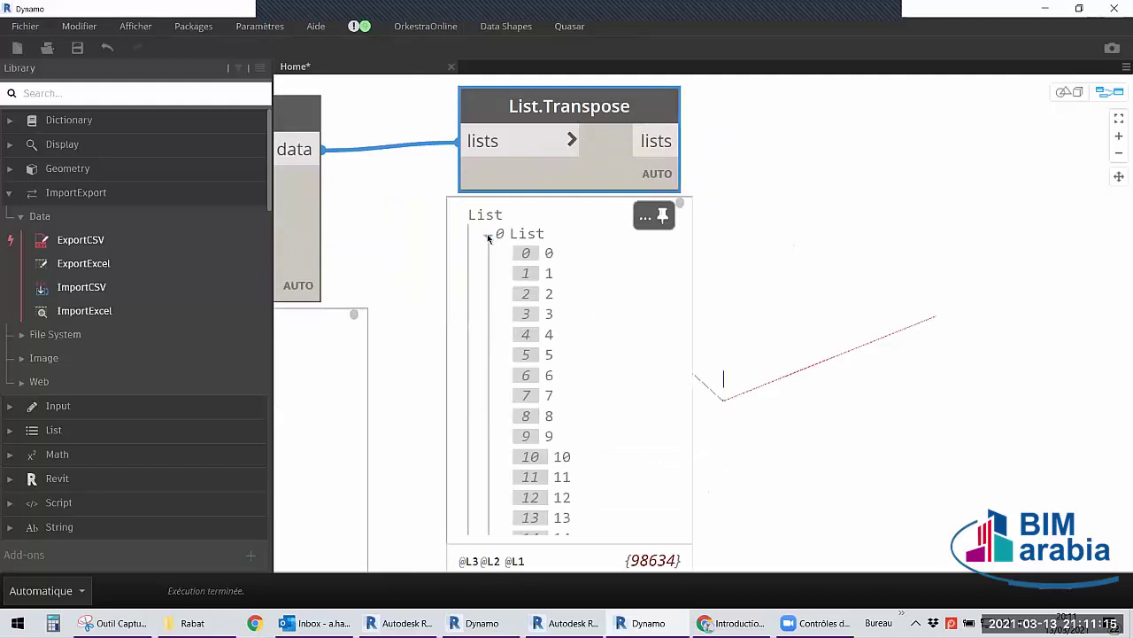
click(487, 234)
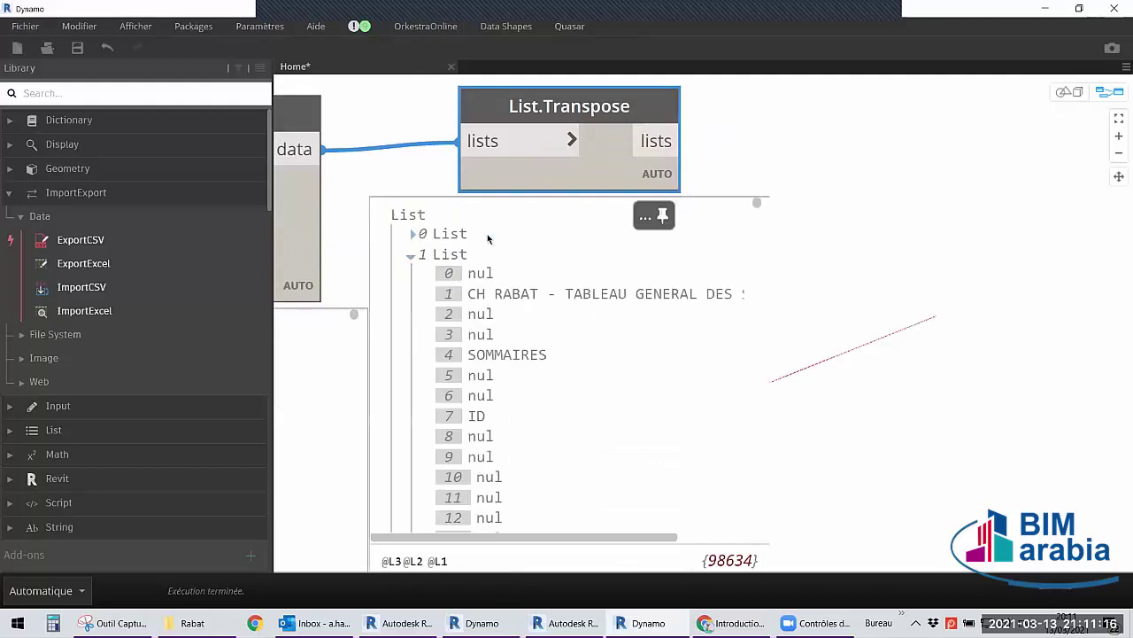
click(413, 234)
scroll(522, 333, down, 5)
scroll(523, 334, down, 1)
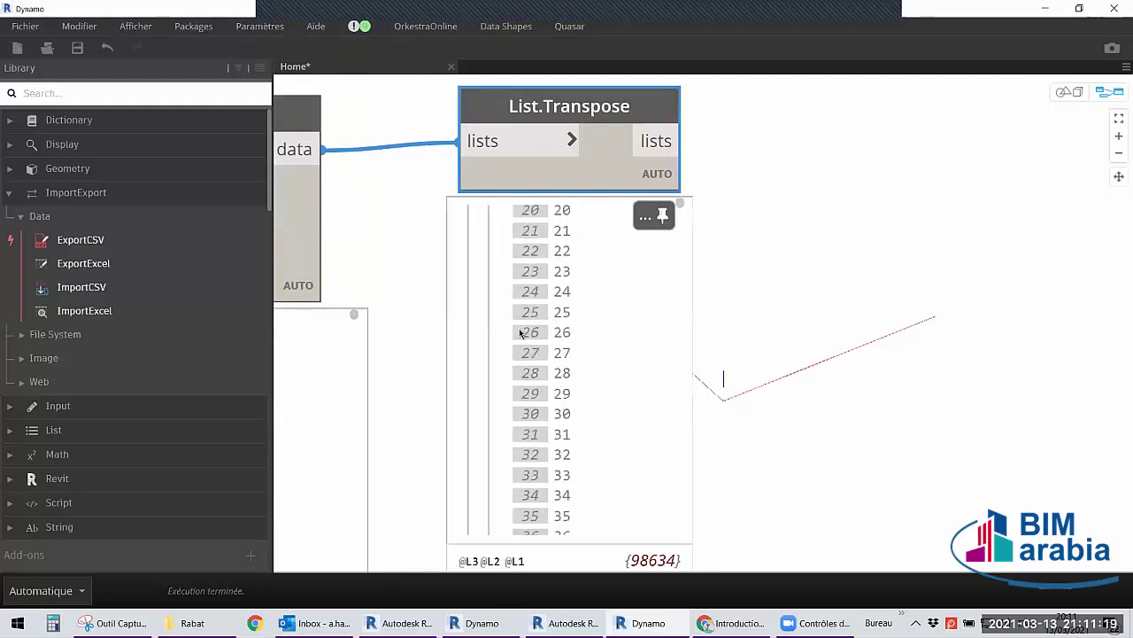
scroll(520, 332, up, 6)
Check the text column among the transposed lists, then restore down Dynamo beside Revit.
click(483, 237)
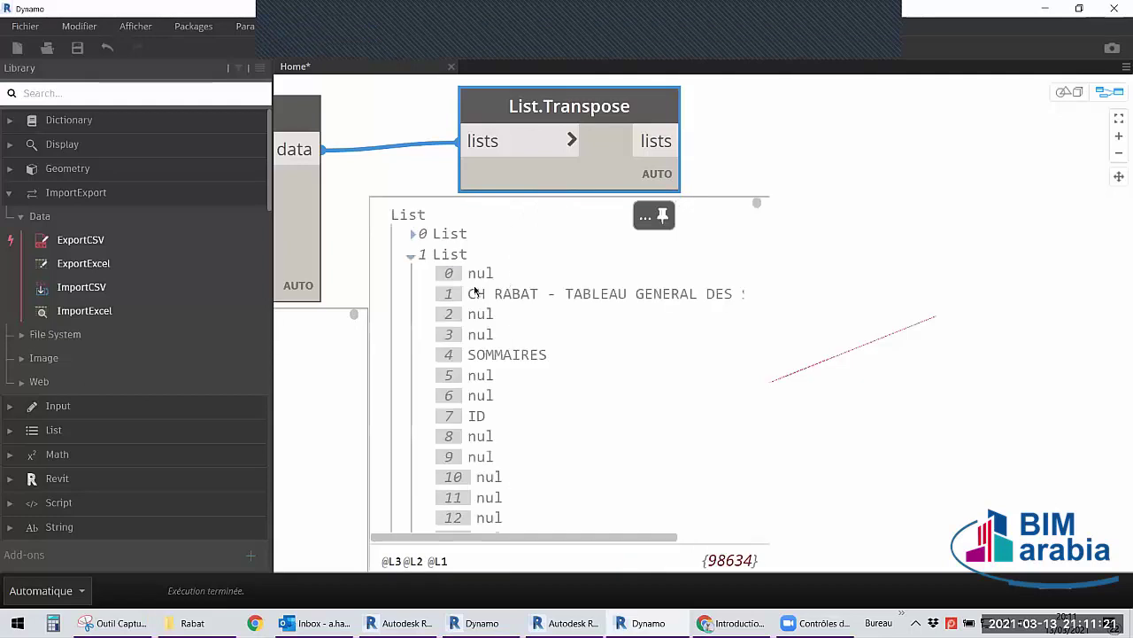
scroll(481, 331, down, 6)
scroll(483, 329, up, 5)
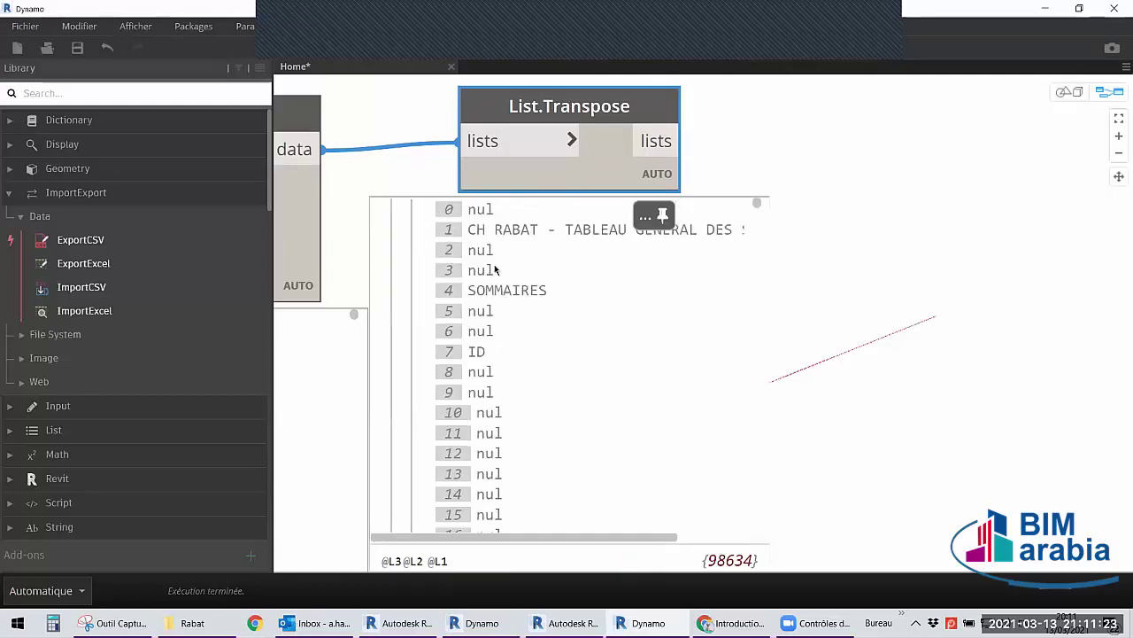
scroll(469, 352, down, 5)
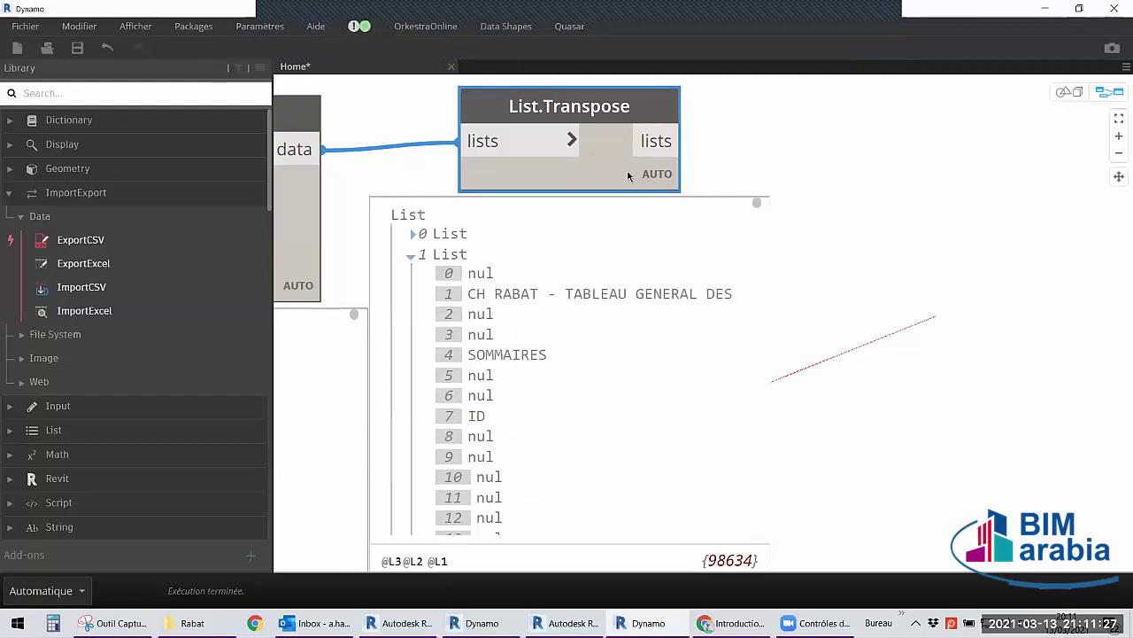
scroll(531, 258, down, 2)
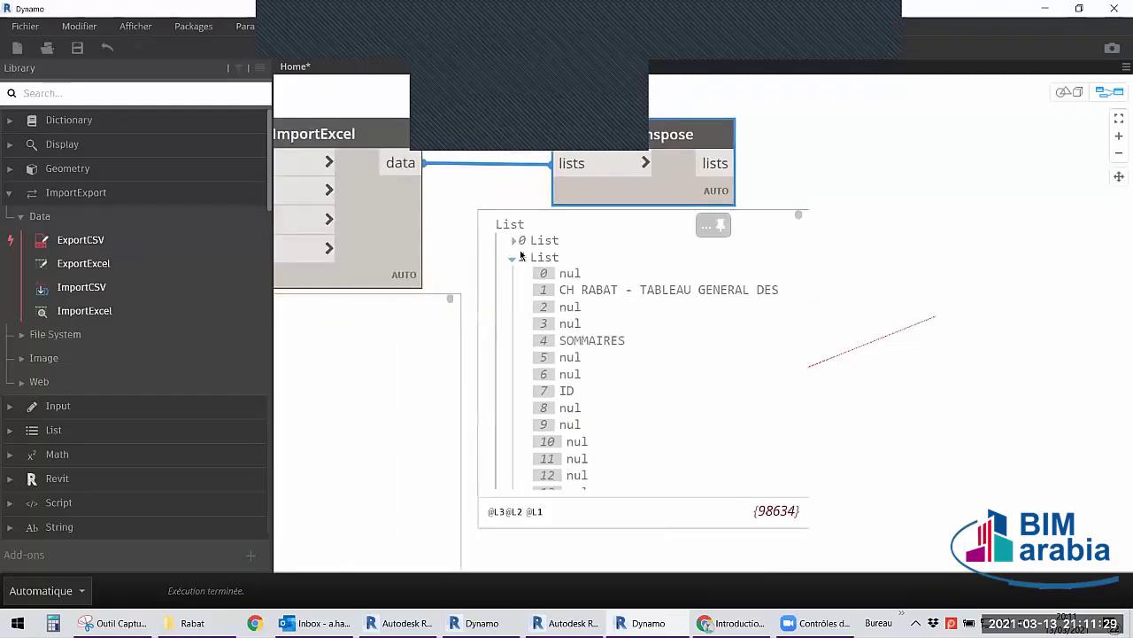
click(515, 240)
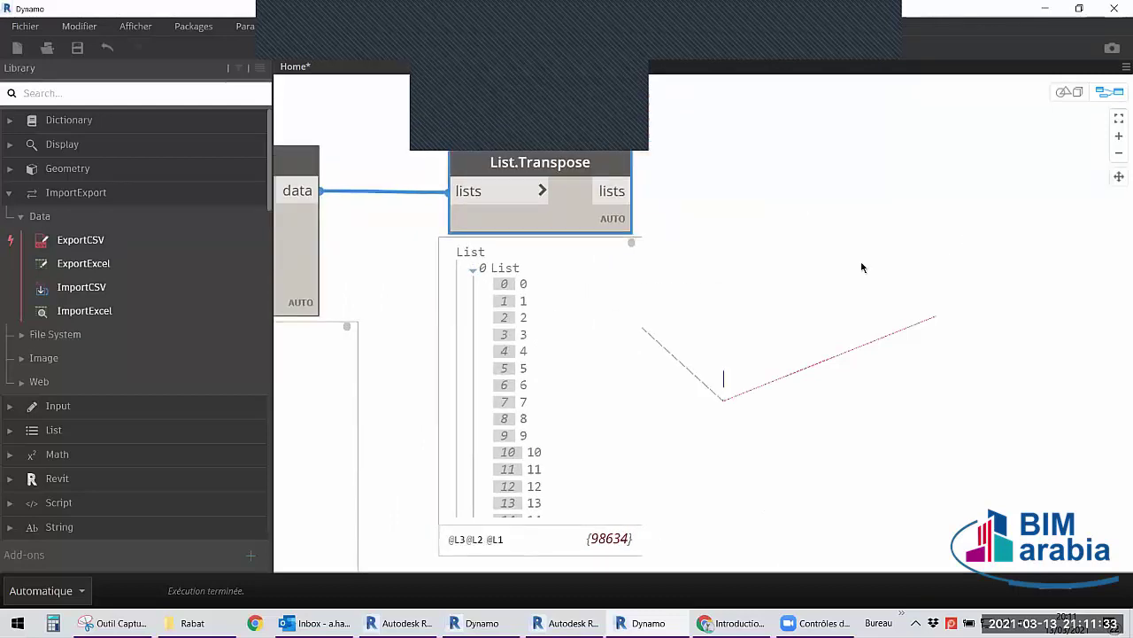
click(883, 246)
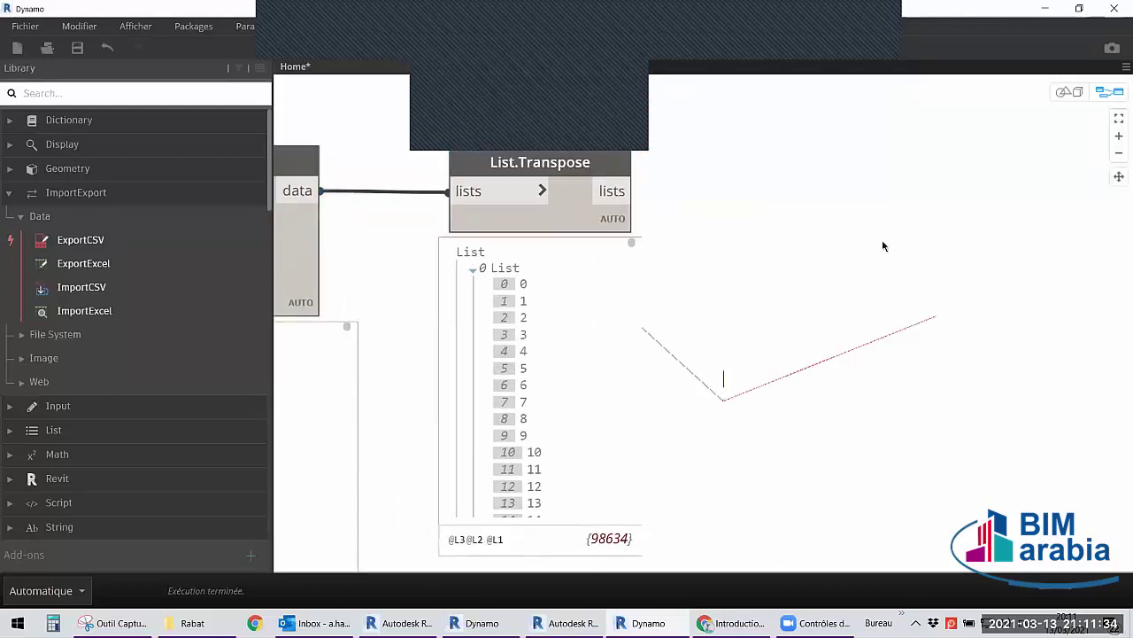
double_click(159, 15)
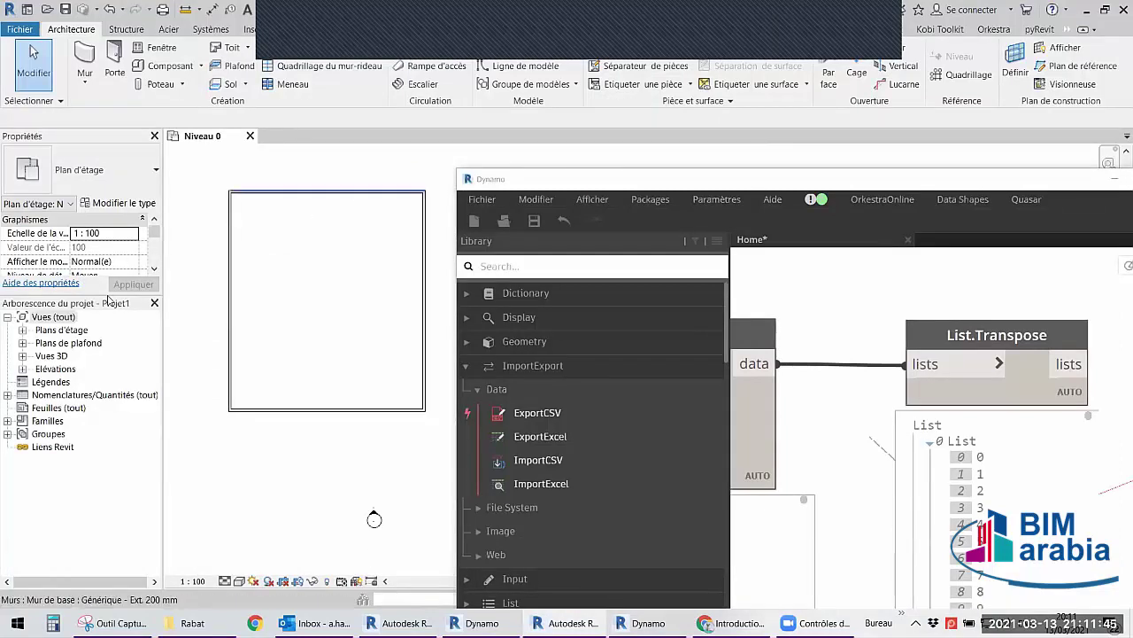
Select the top wall and confirm its Commentaires parameter is empty in Properties.
click(327, 192)
drag(107, 295, 107, 466)
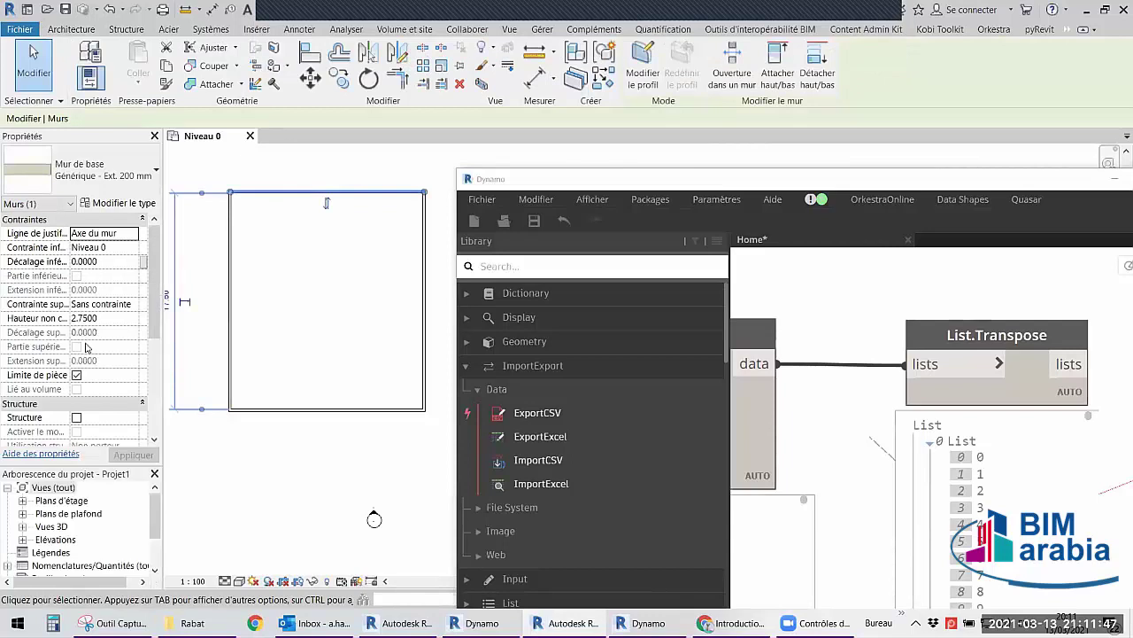
scroll(77, 359, down, 5)
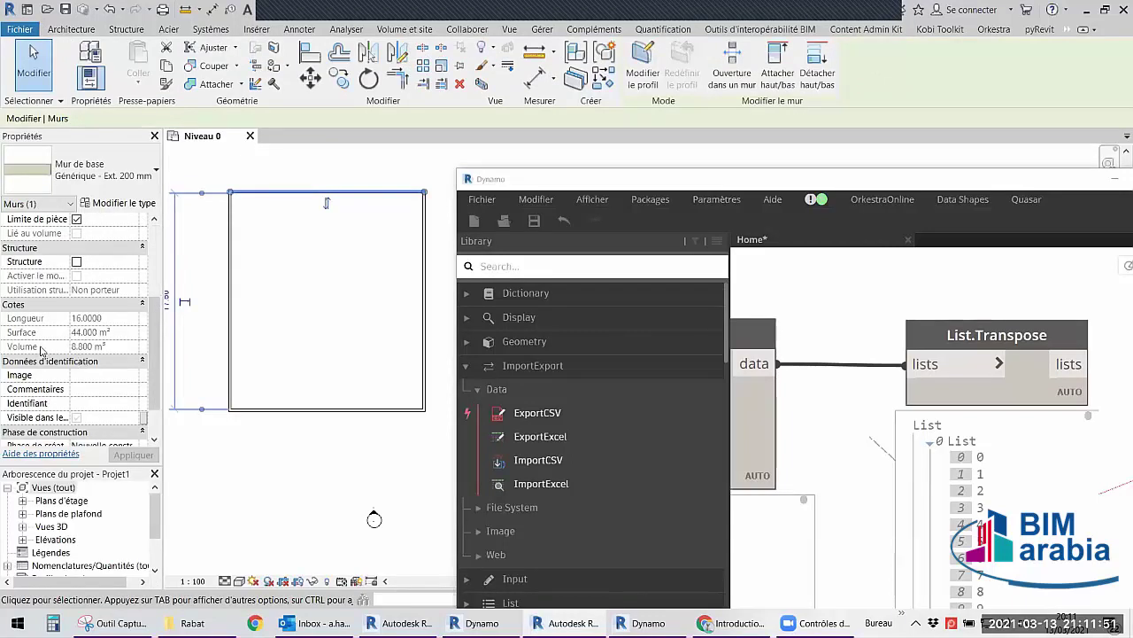
scroll(40, 349, down, 3)
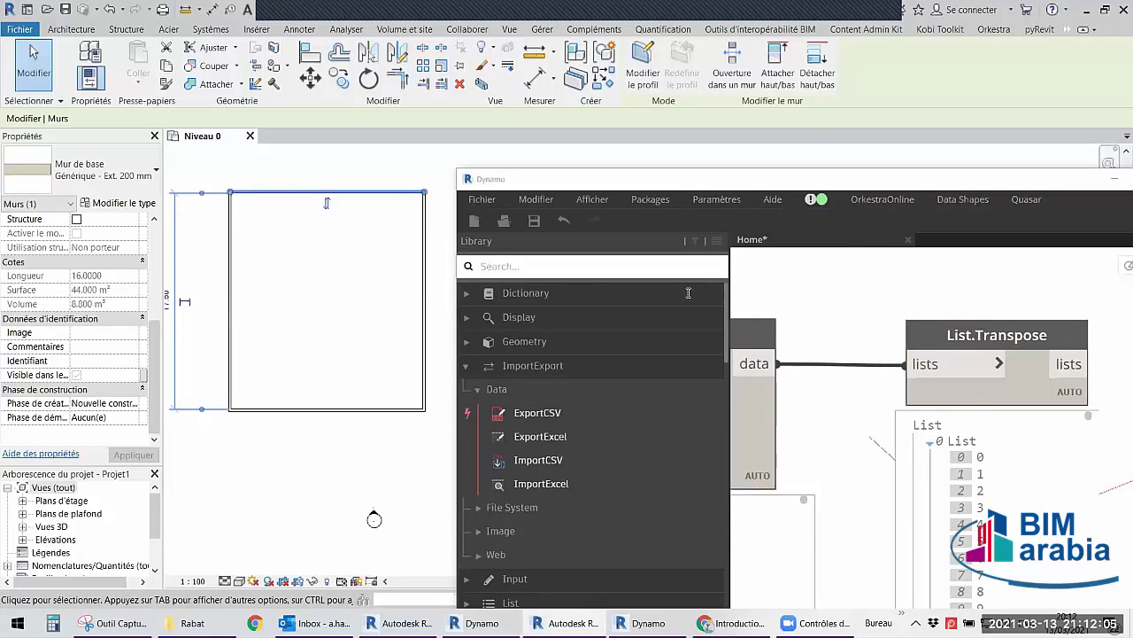
Bring Dynamo back to the front and maximize it.
click(921, 288)
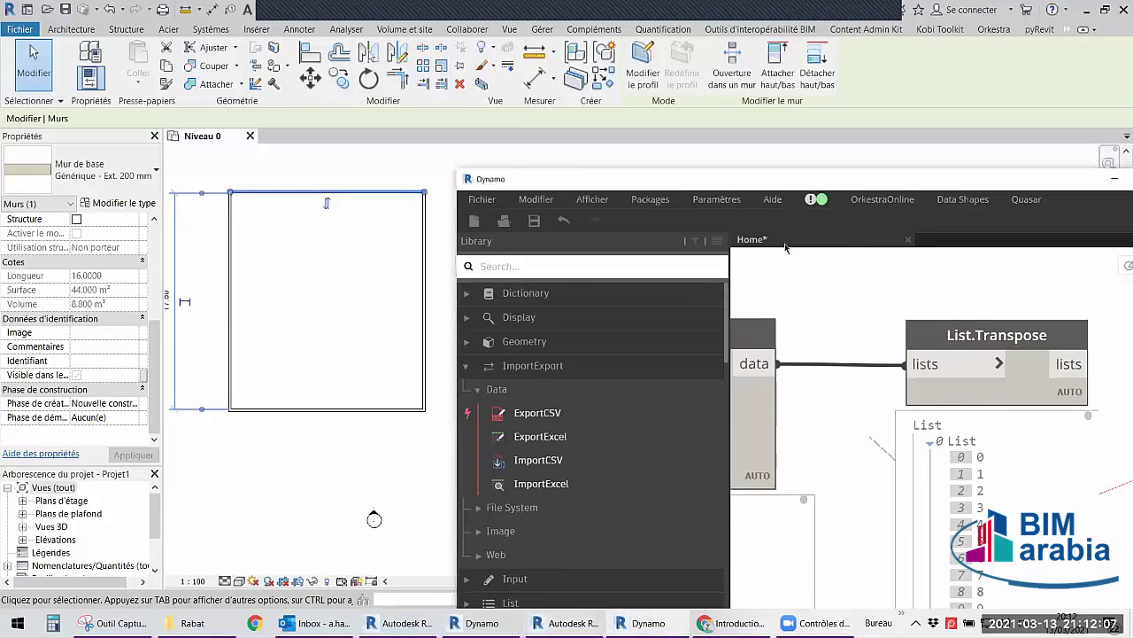
double_click(897, 183)
scroll(641, 230, down, 3)
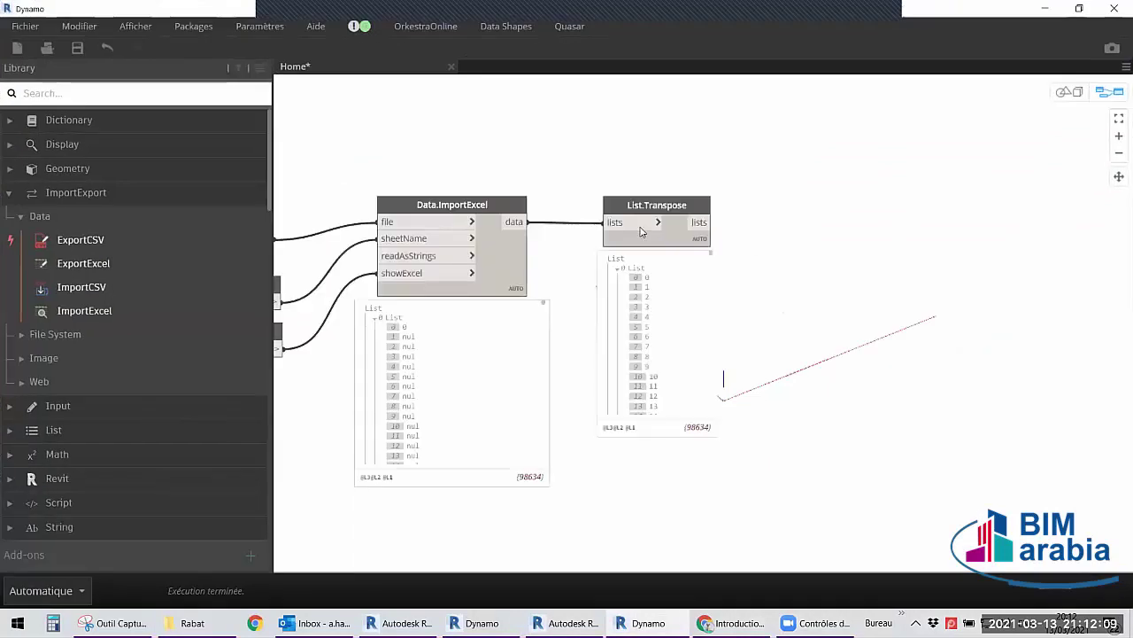
Add a Categories node above Data.ImportExcel set to Murs.
right_click(641, 230)
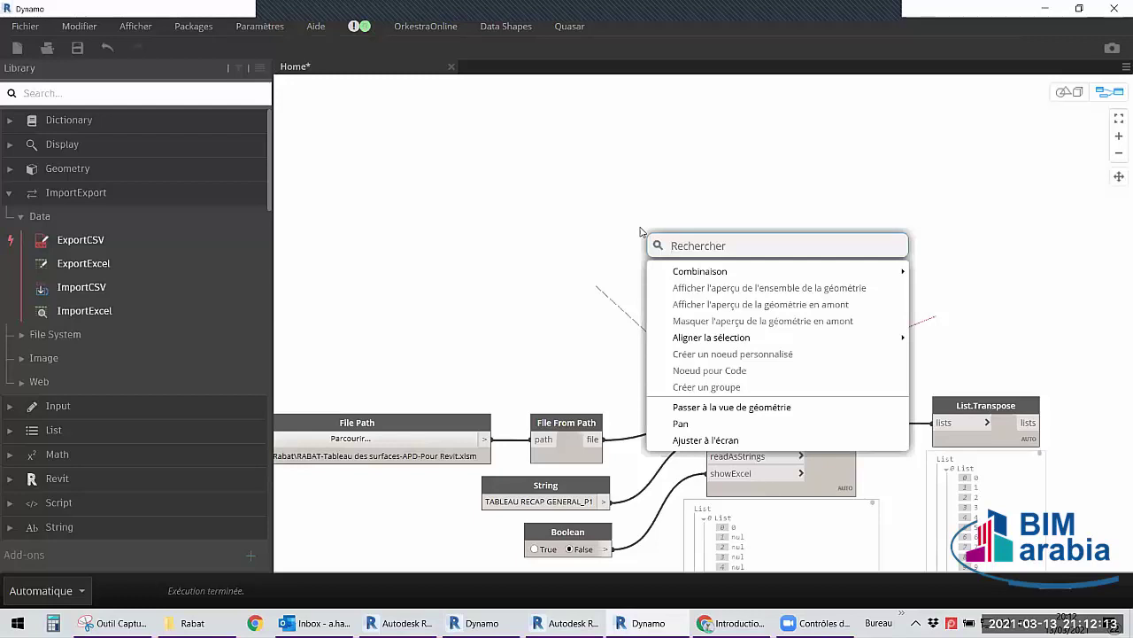
text(c)
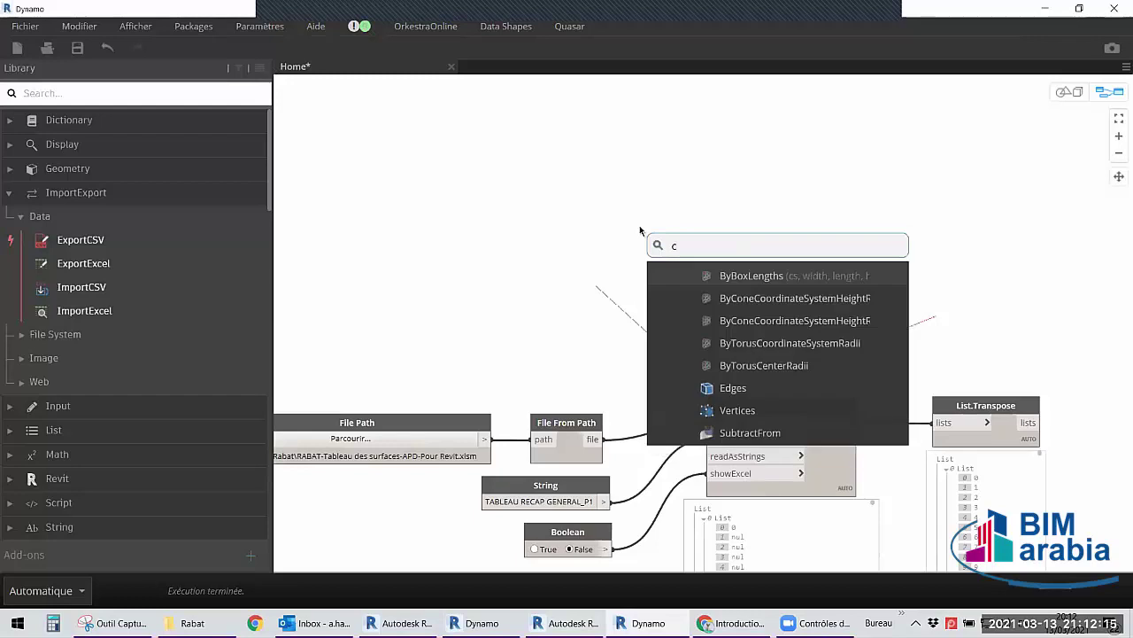
text(ategori)
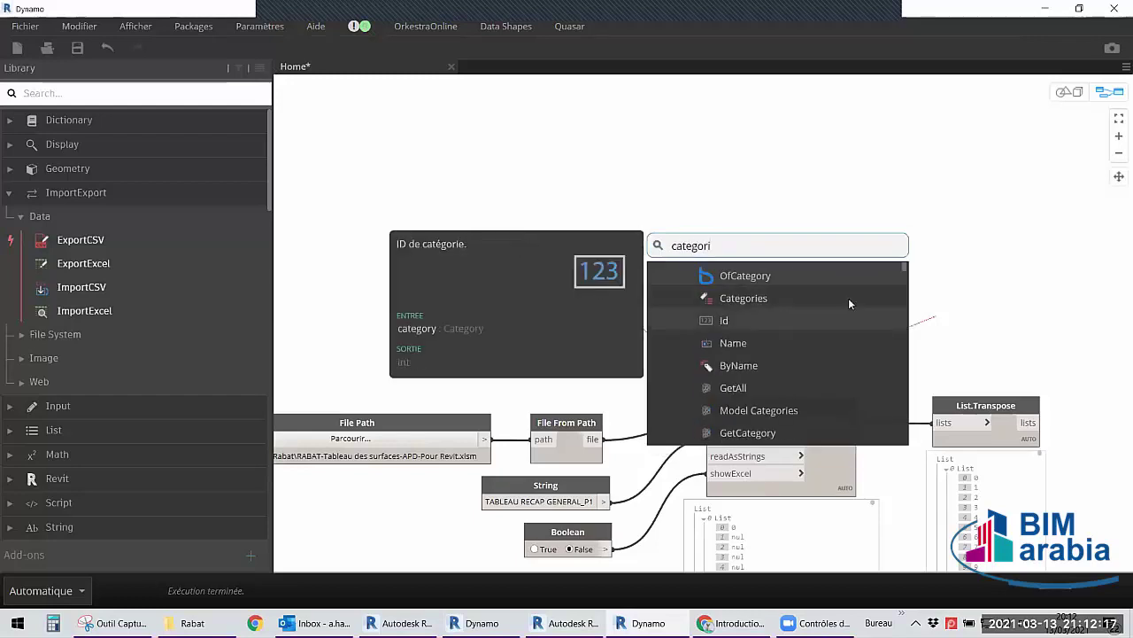
click(848, 298)
drag(886, 305, 726, 228)
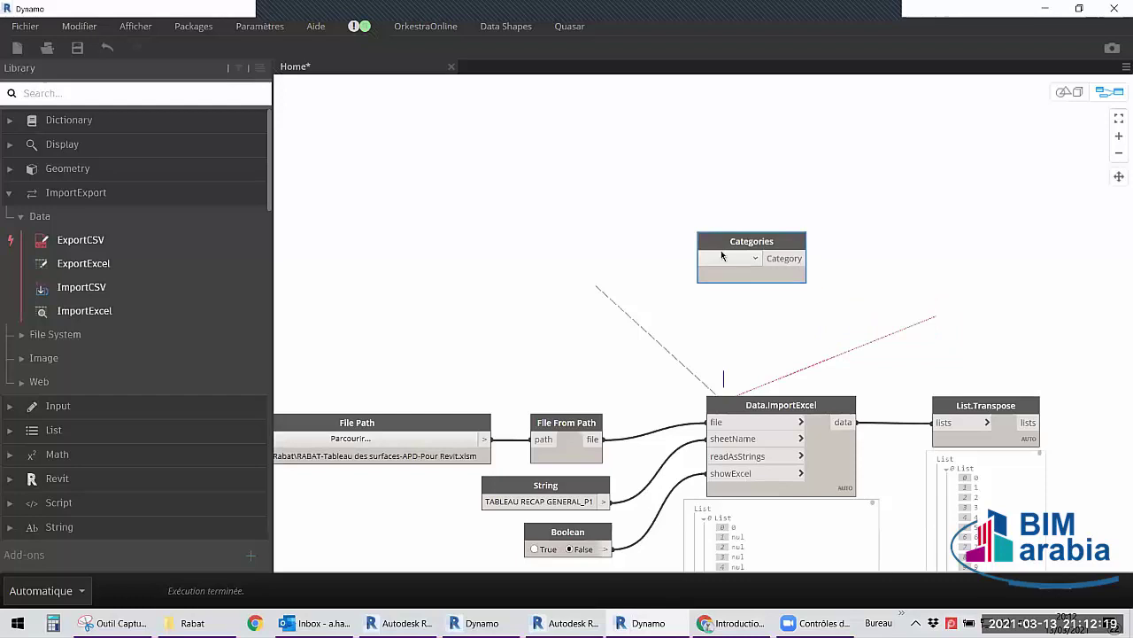
click(722, 257)
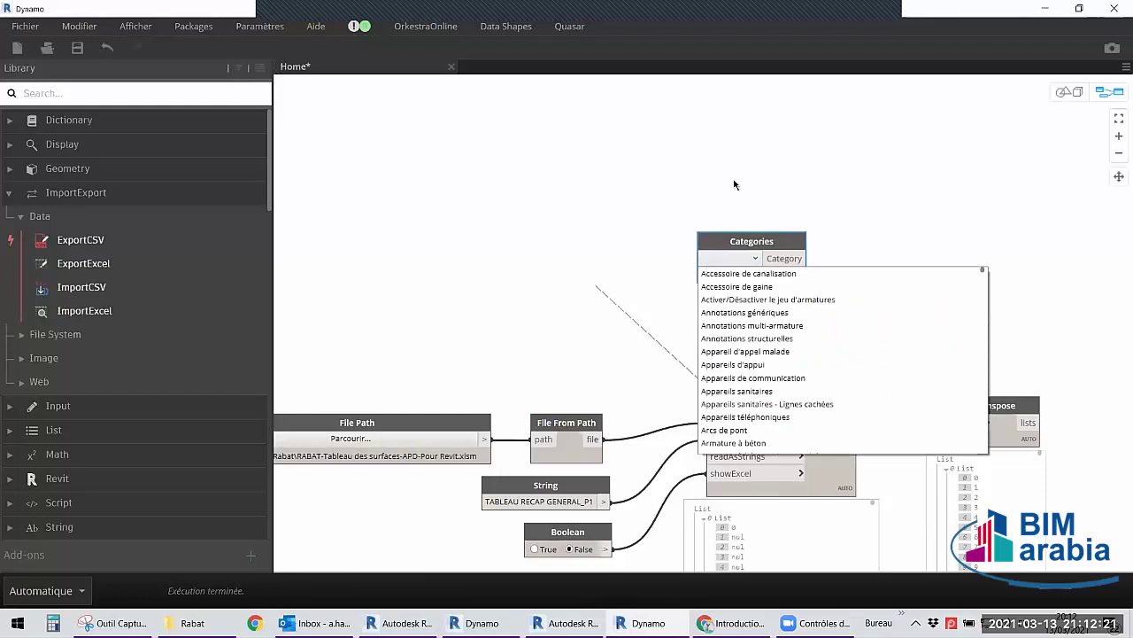
key(m)
key(r)
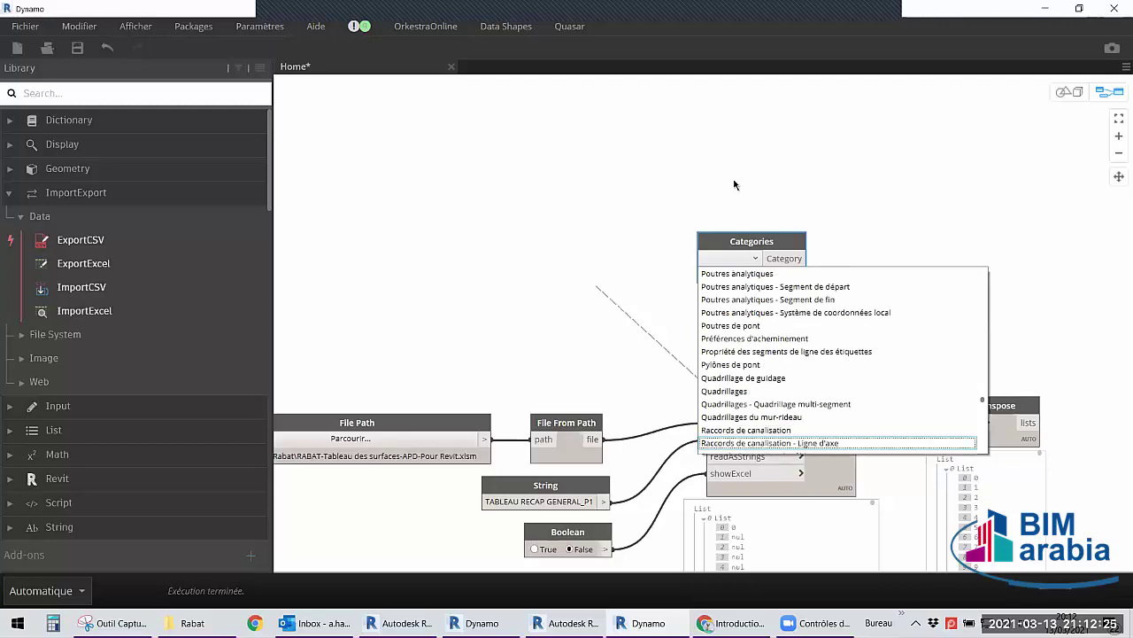
text(murs)
key(Return)
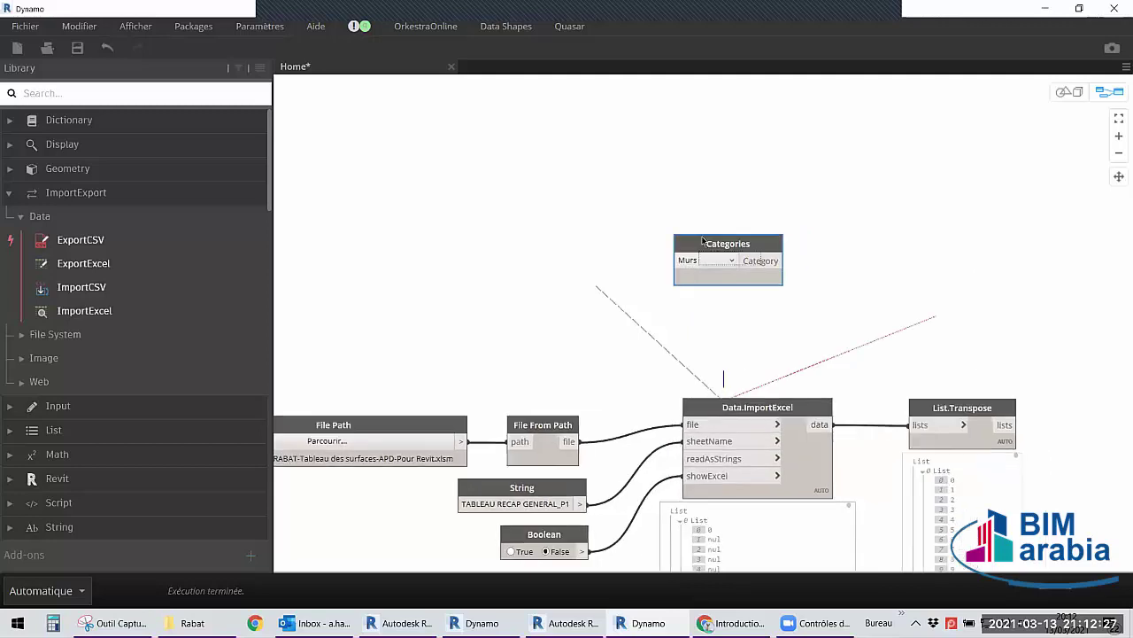
scroll(708, 228, up, 2)
Add an All Elements of Category node fed by the Murs category.
right_click(719, 213)
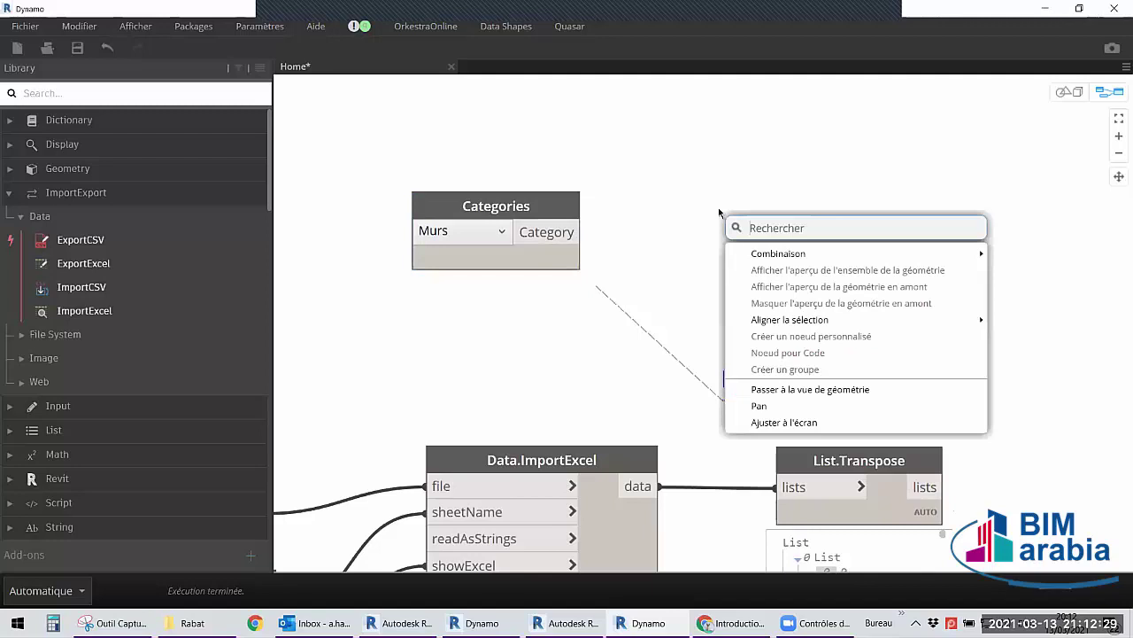
text(all elements)
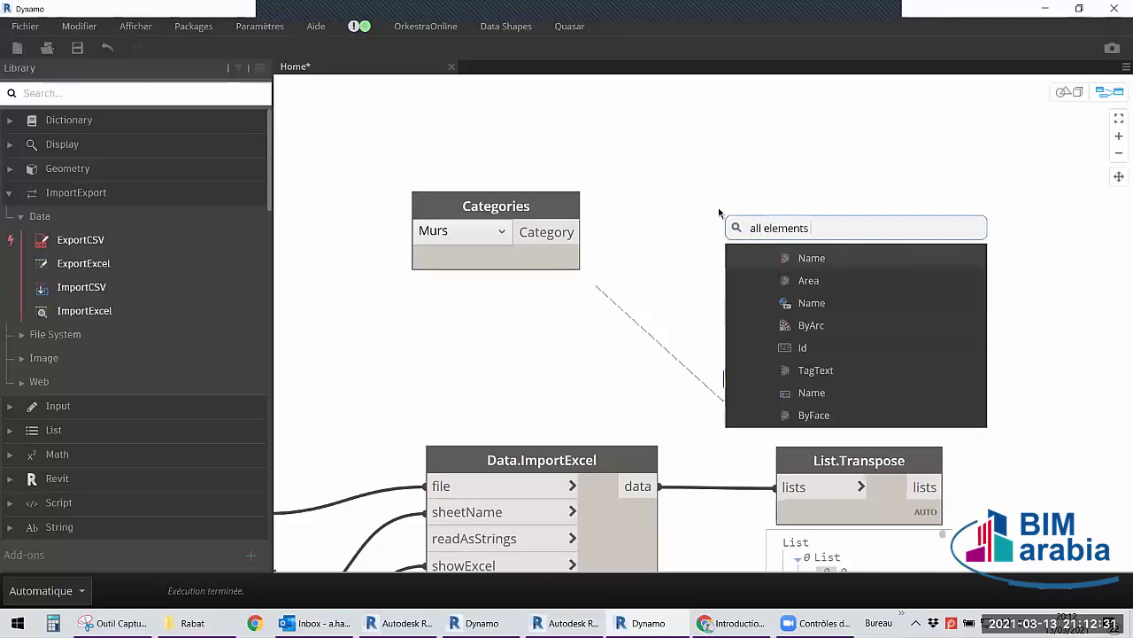
text( of categor)
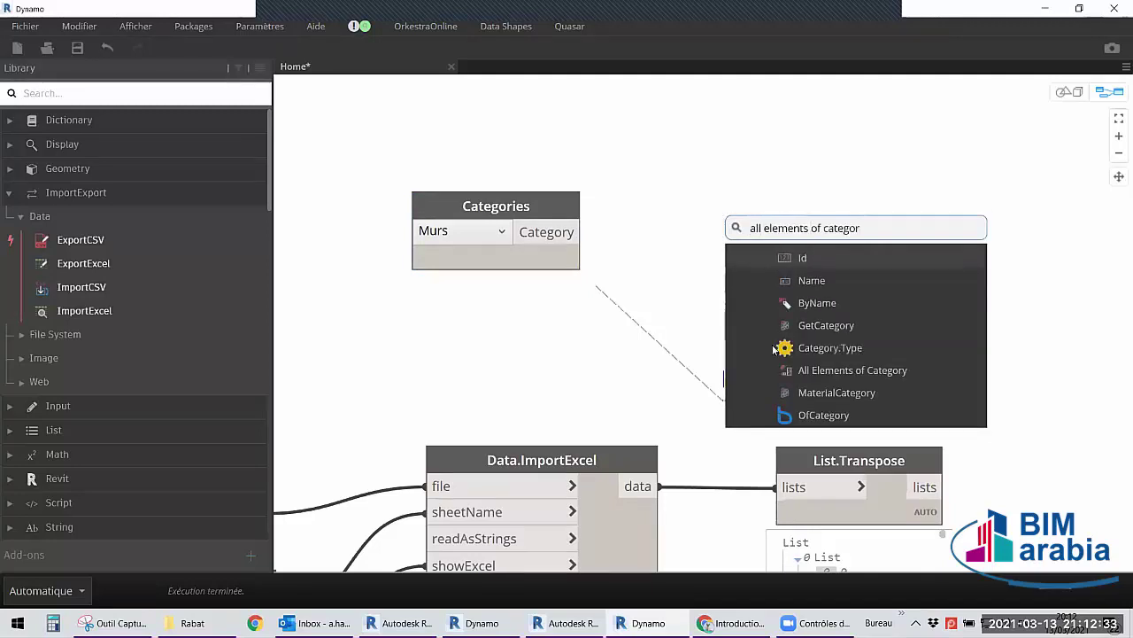
click(791, 368)
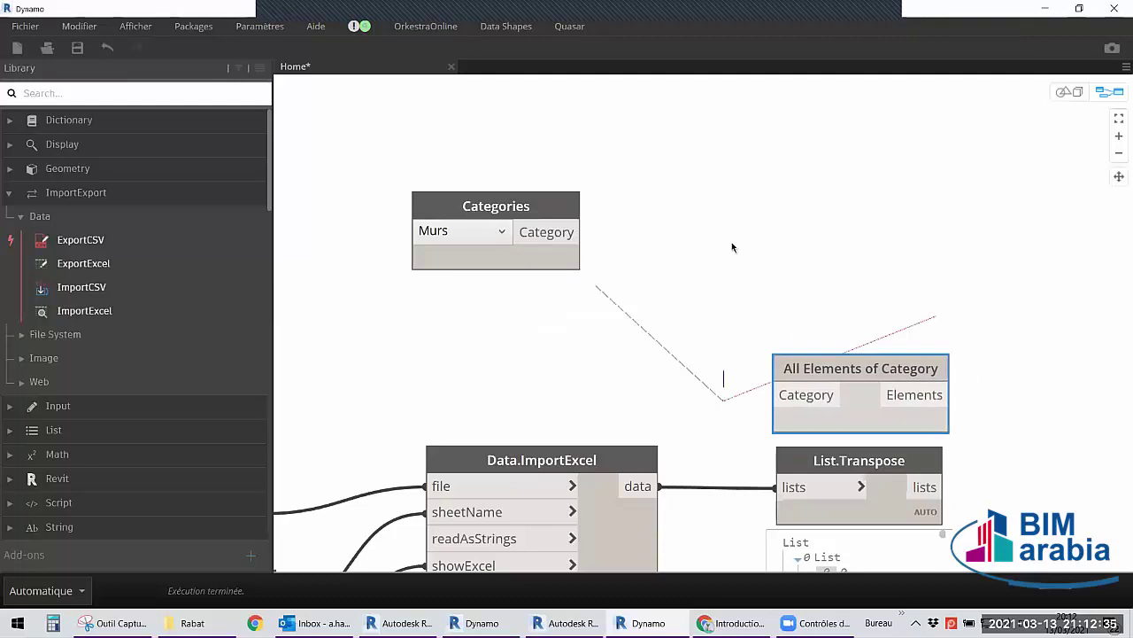
drag(578, 232, 695, 245)
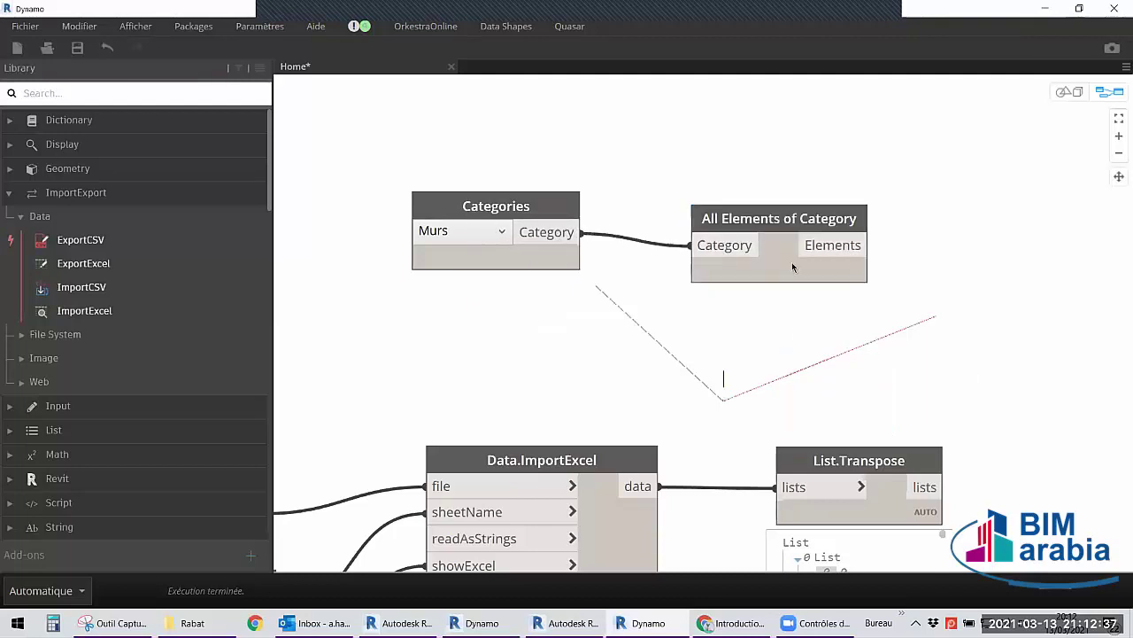
drag(791, 262, 885, 265)
middle_drag(803, 278, 647, 213)
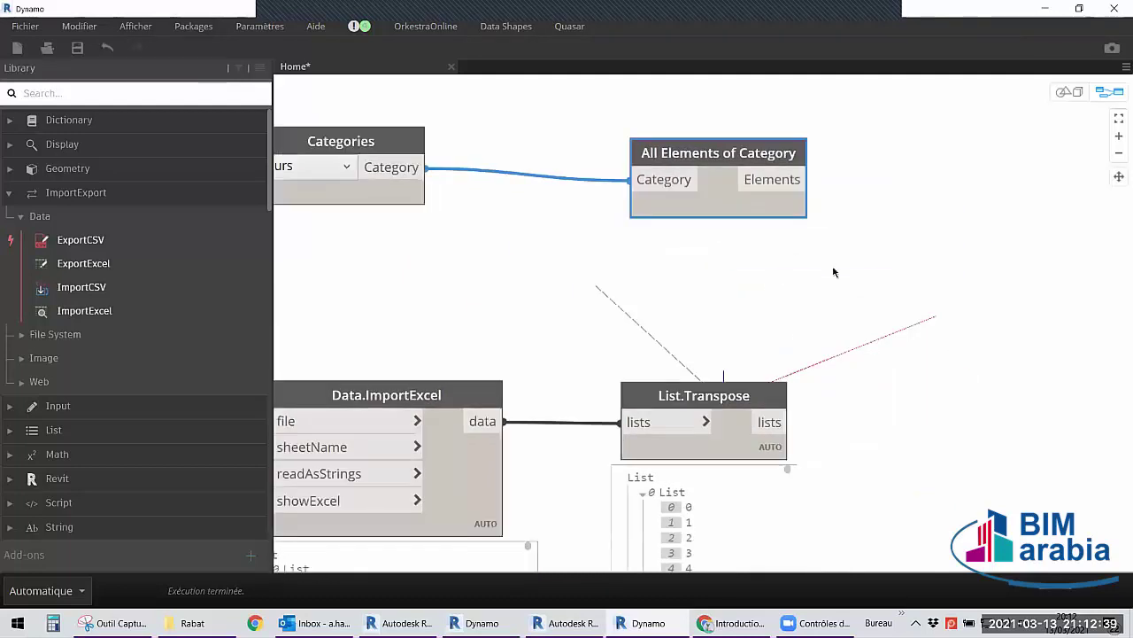
scroll(454, 413, down, 5)
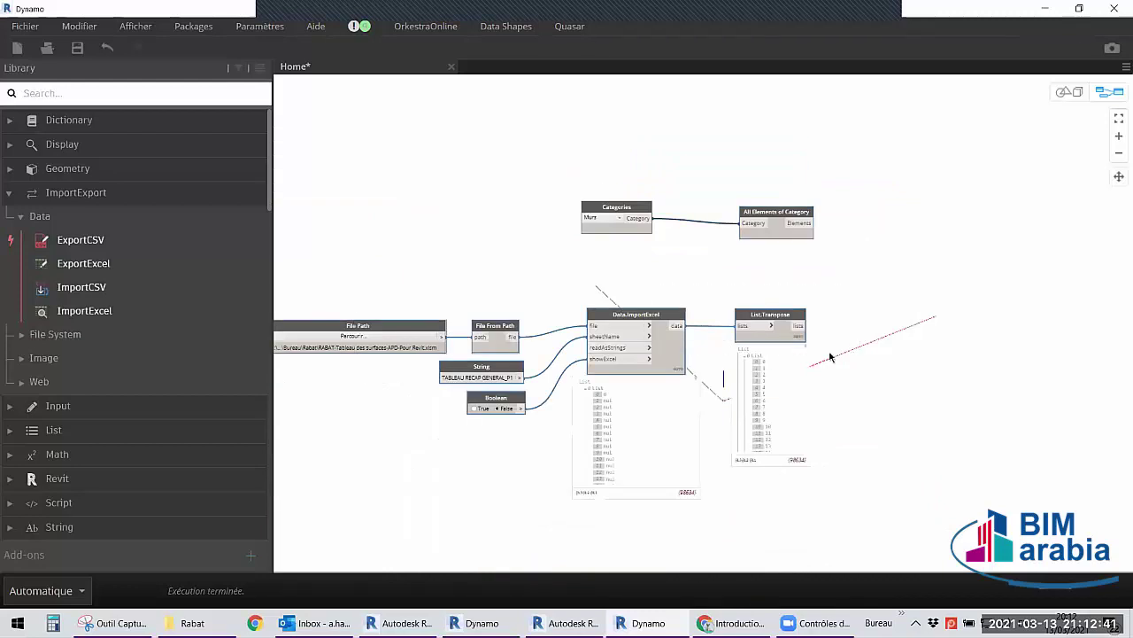
scroll(818, 232, up, 3)
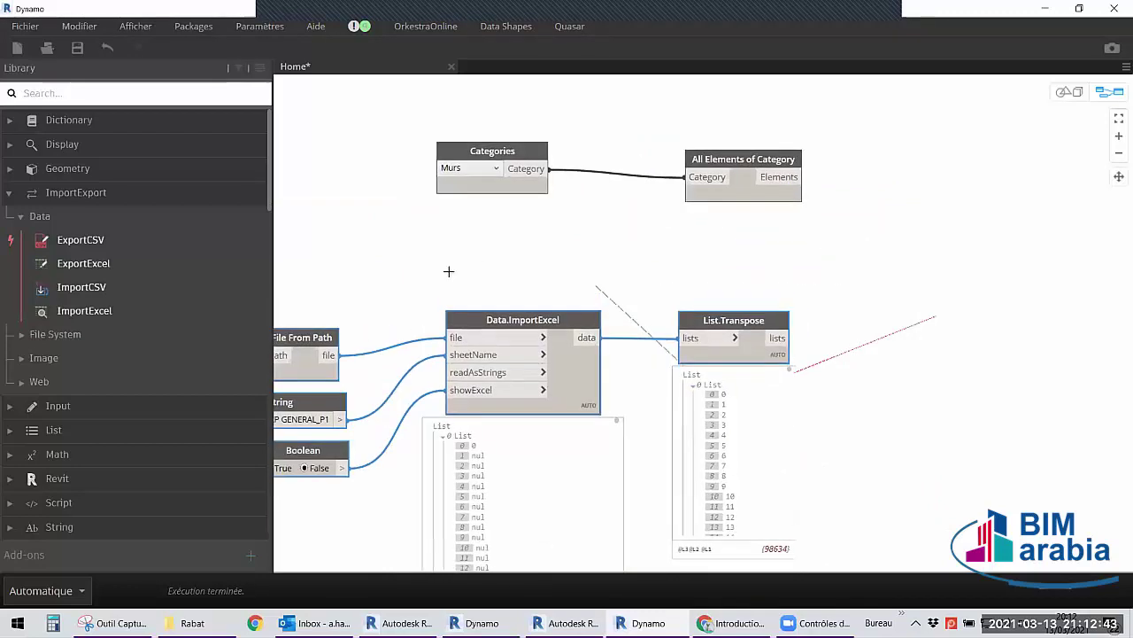
scroll(793, 265, up, 1)
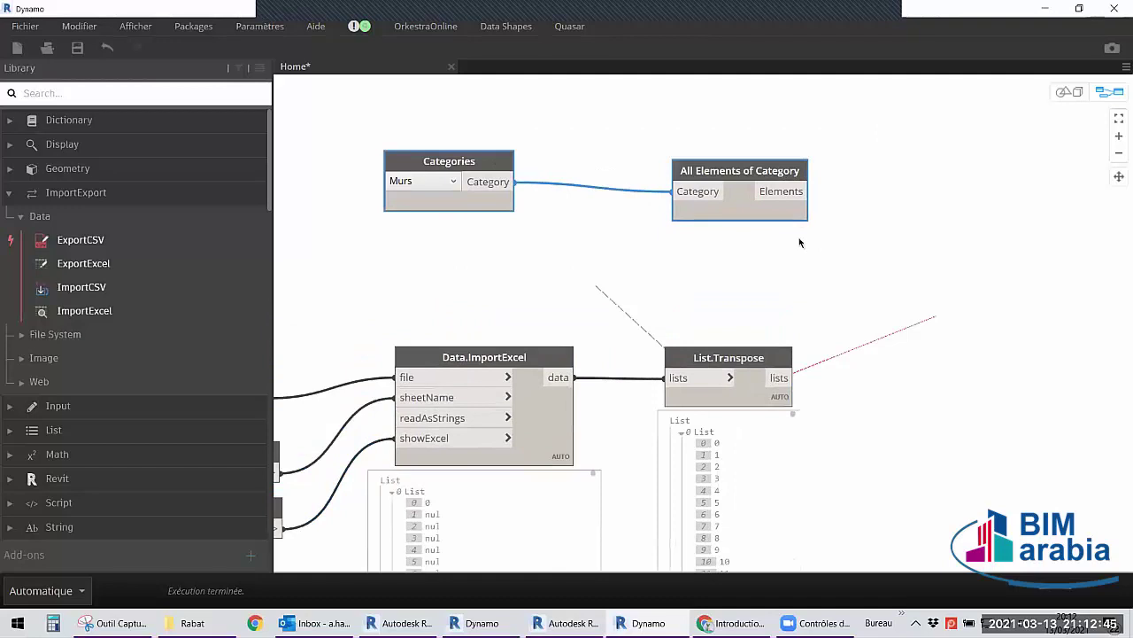
middle_drag(863, 282, 732, 264)
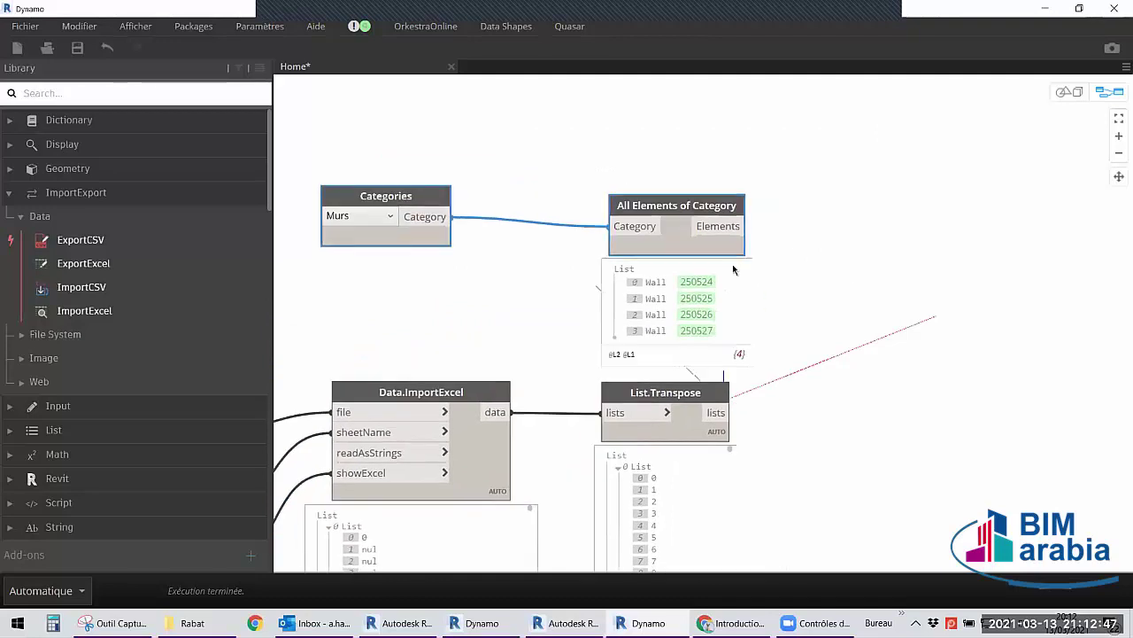
middle_drag(837, 364, 751, 364)
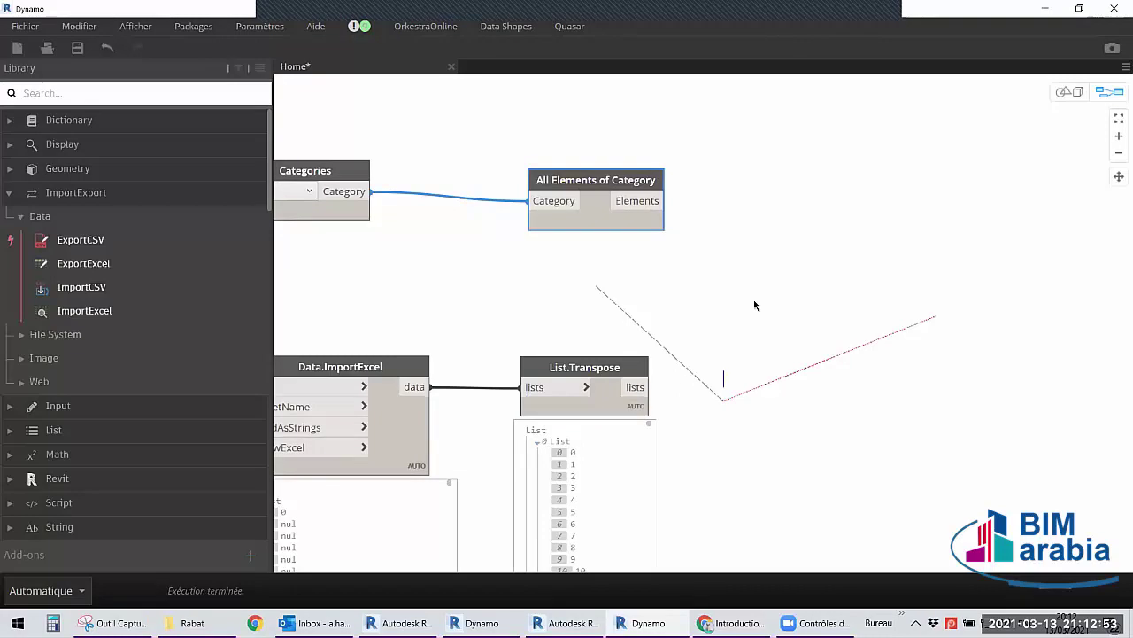
middle_drag(691, 299, 634, 314)
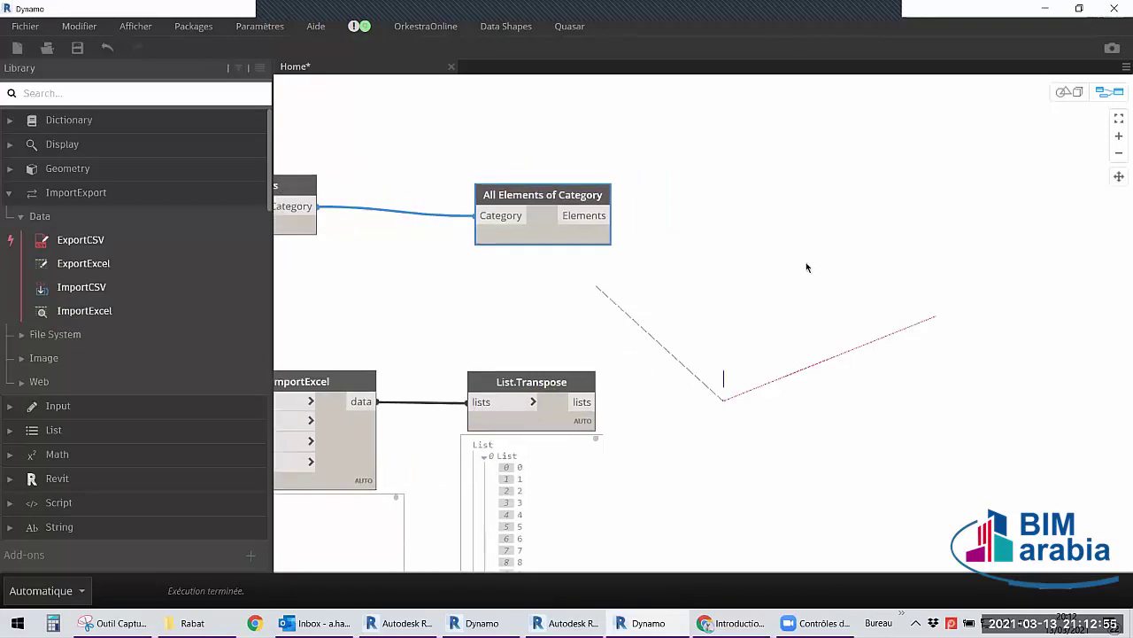
Place an Element.SetParameterByName node beside the wall-collecting nodes.
right_click(812, 244)
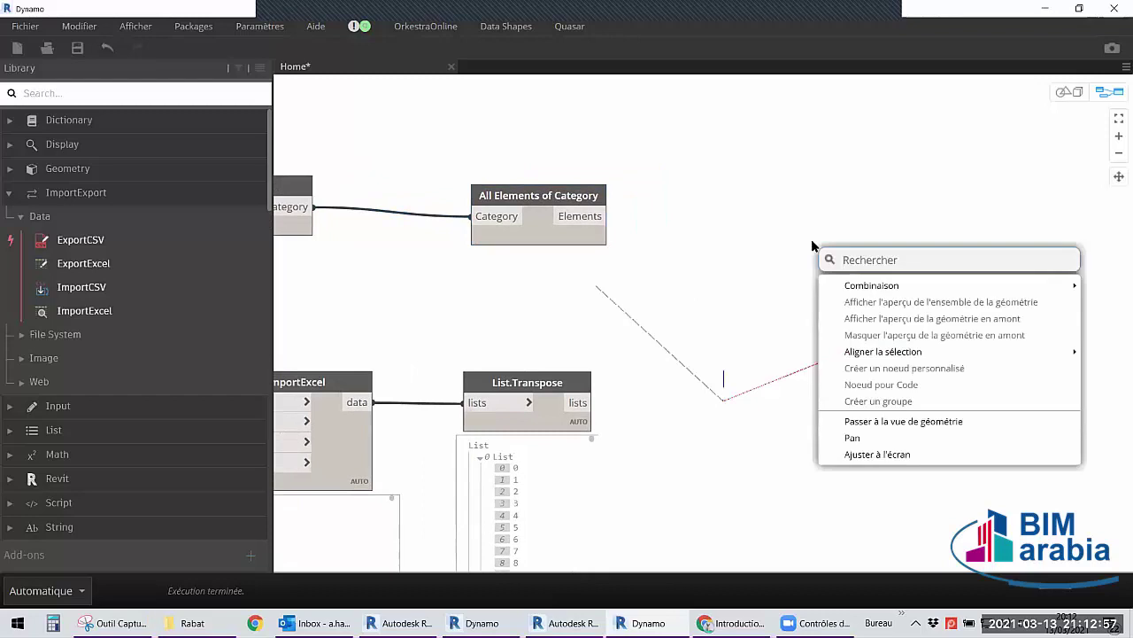
text(set)
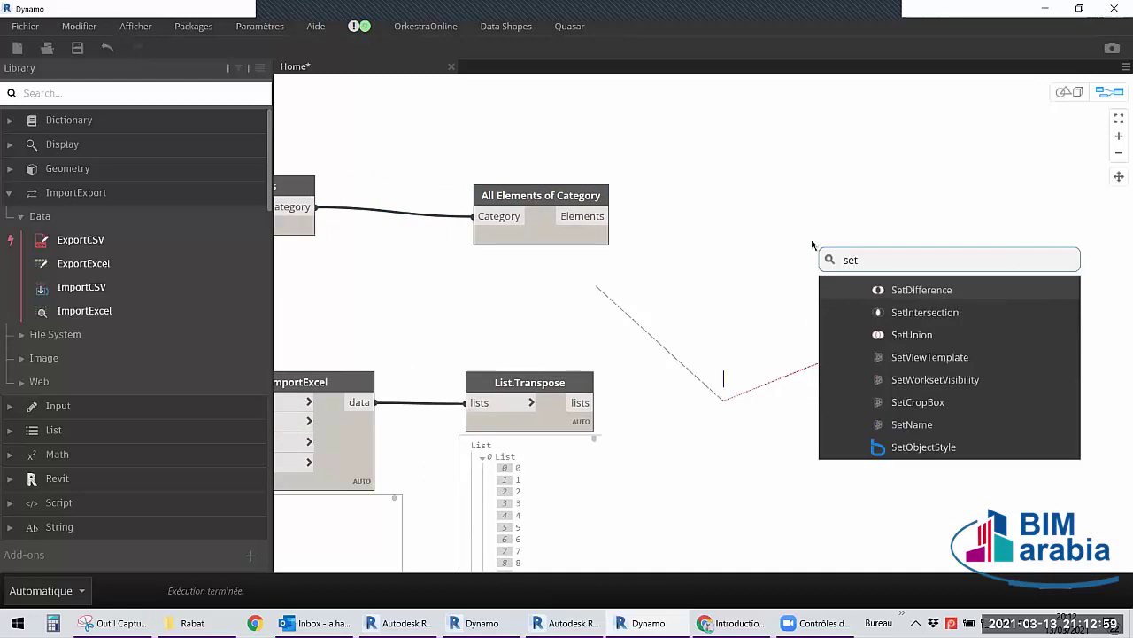
text( parameter)
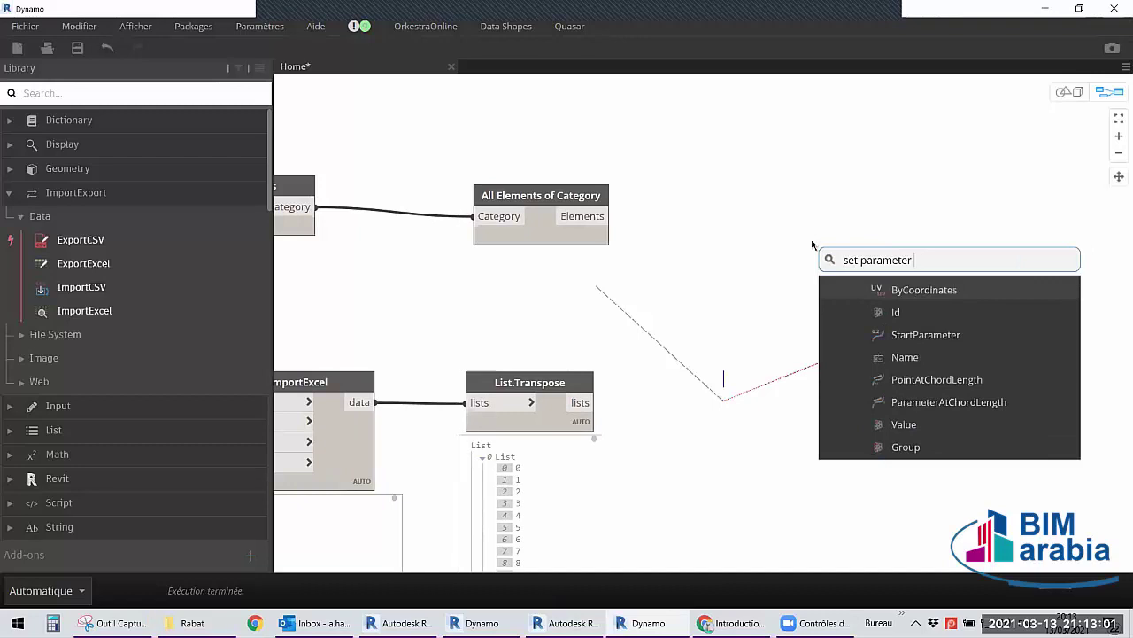
text(by name)
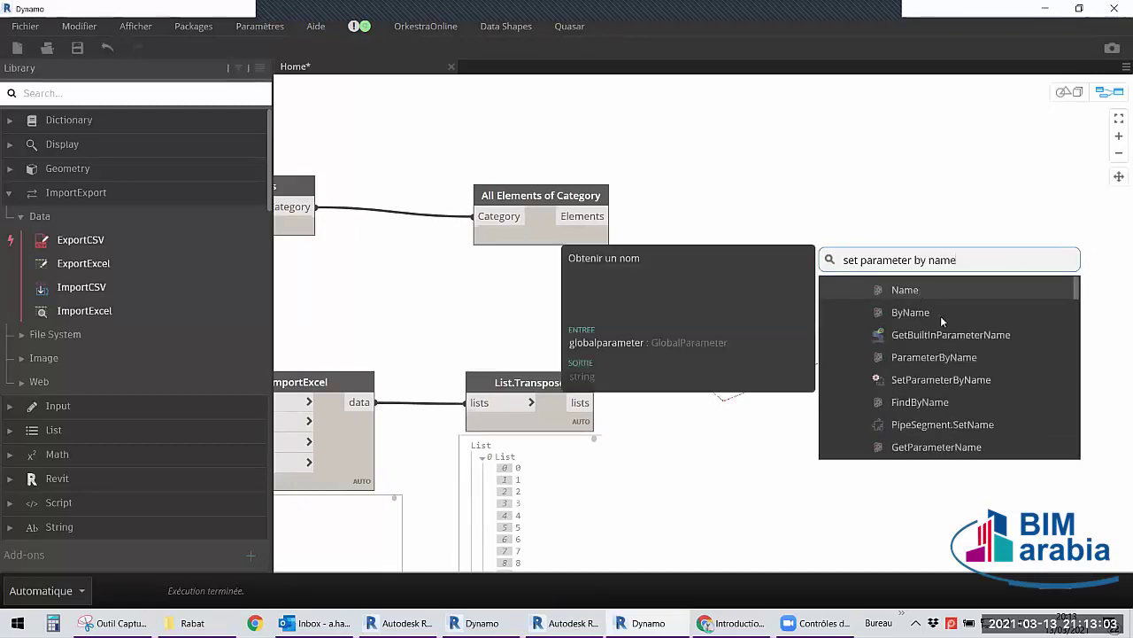
click(916, 377)
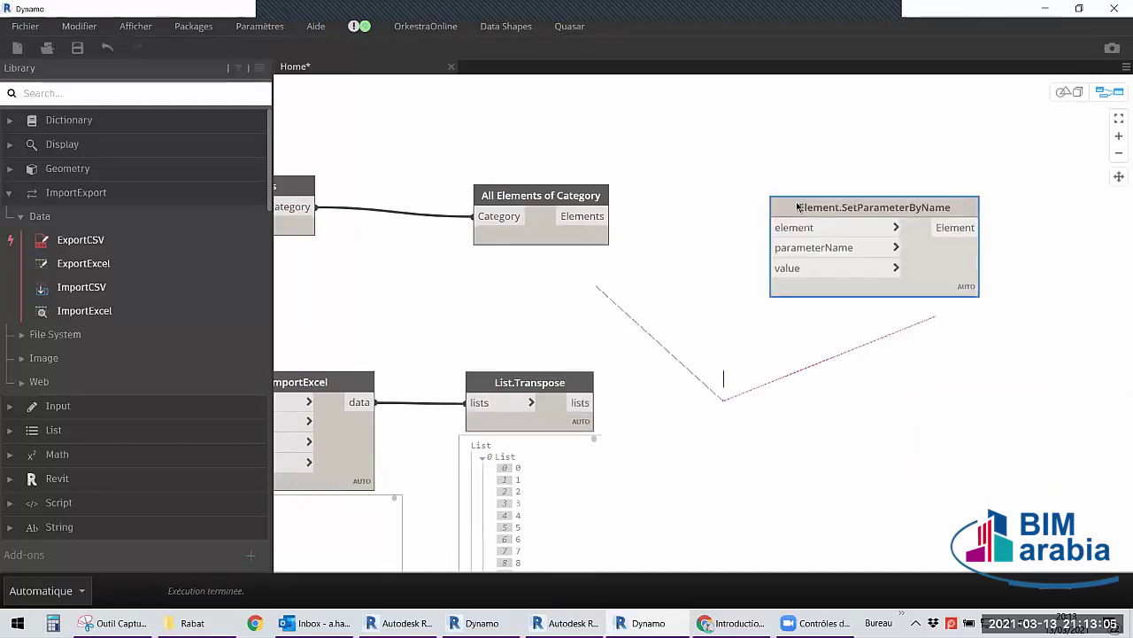
drag(926, 388, 778, 193)
scroll(752, 183, up, 2)
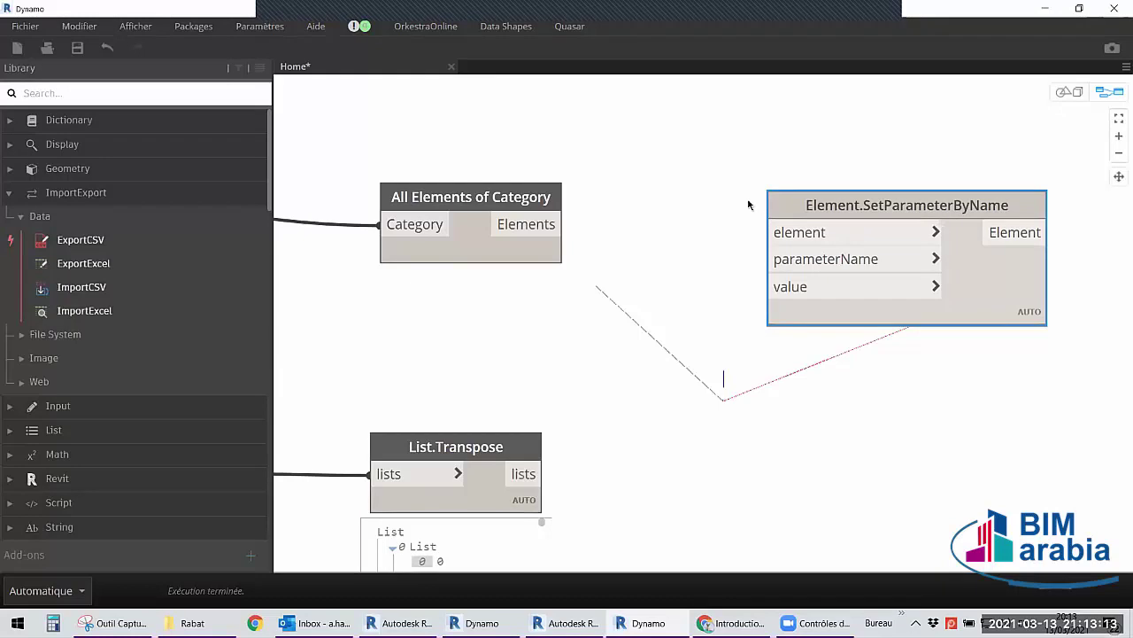
click(726, 197)
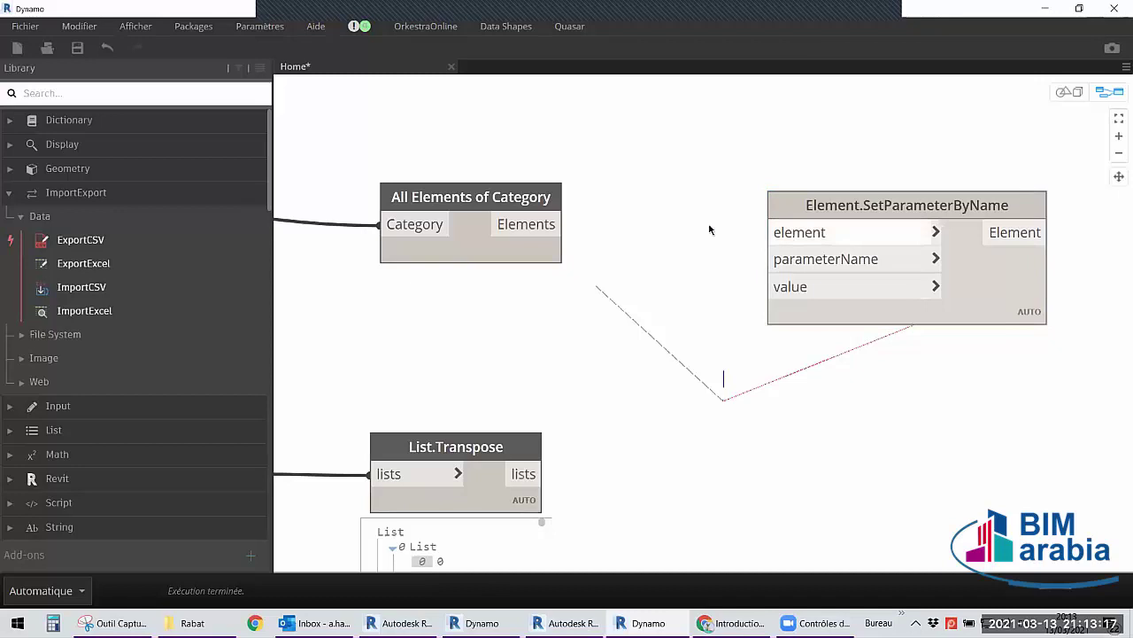
Wire the four walls from All Elements of Category into the setter's element input.
click(557, 224)
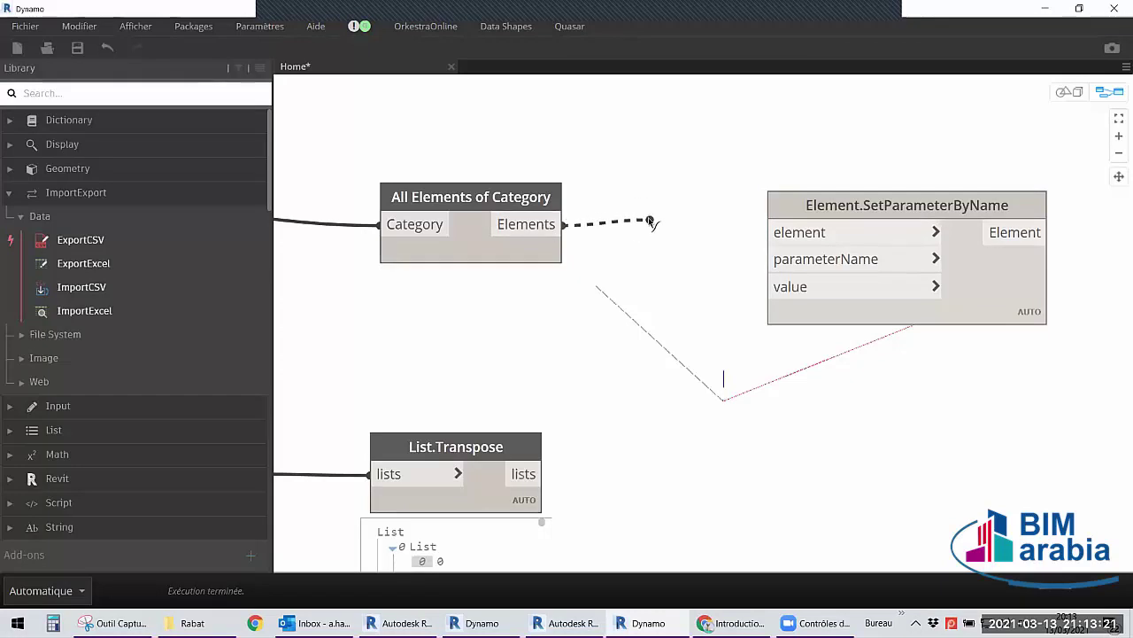
middle_drag(602, 222, 668, 236)
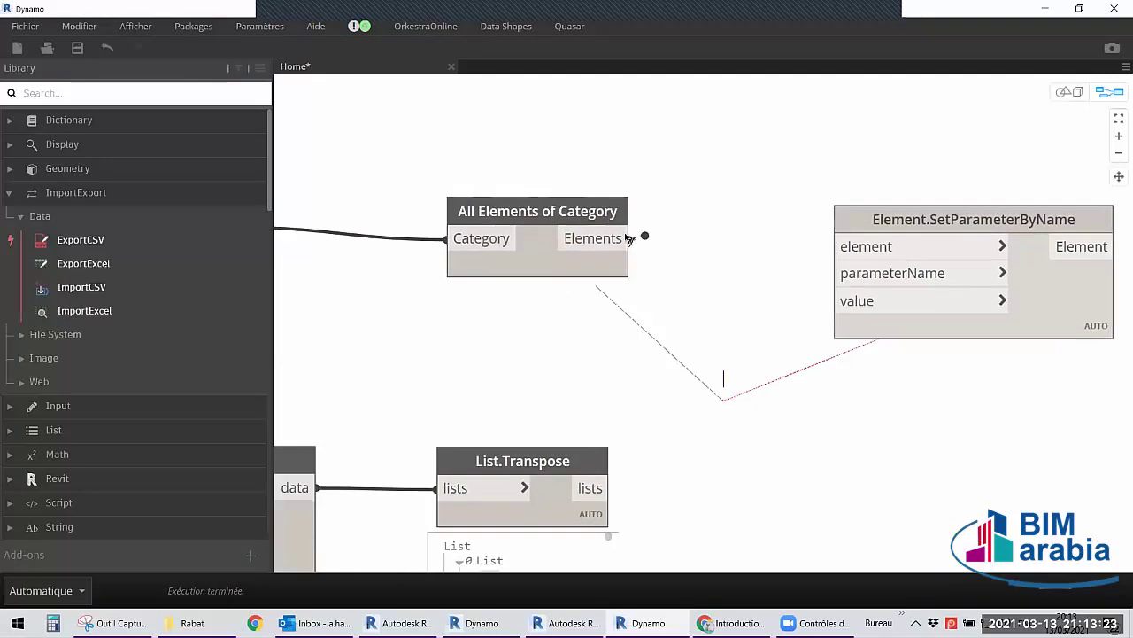
click(670, 239)
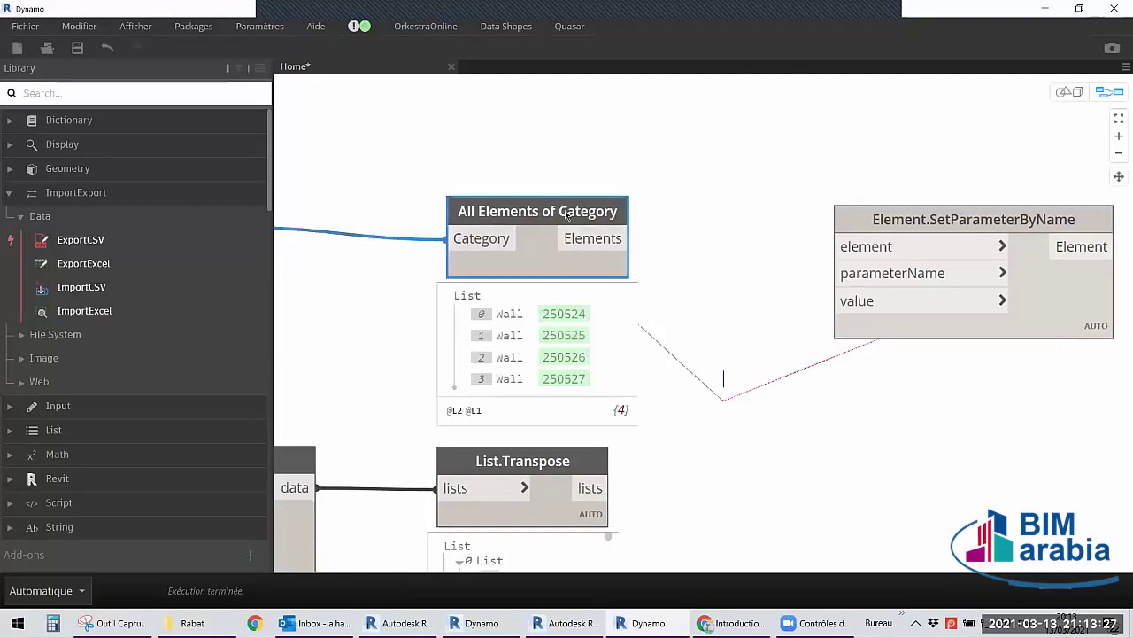
drag(602, 294, 555, 282)
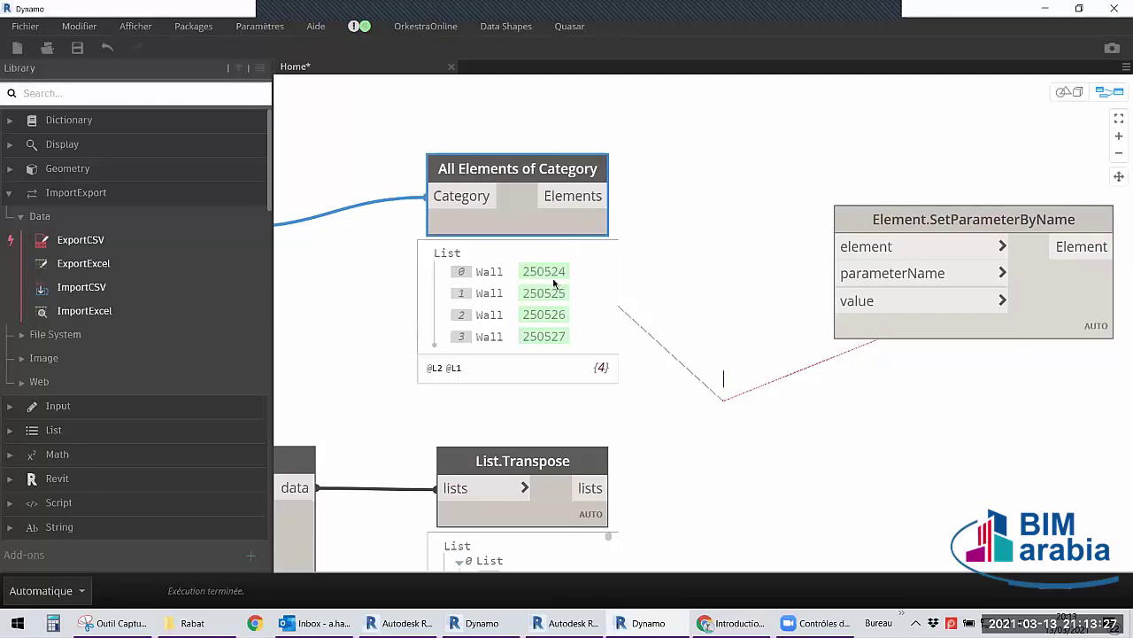
click(864, 235)
drag(864, 234, 953, 227)
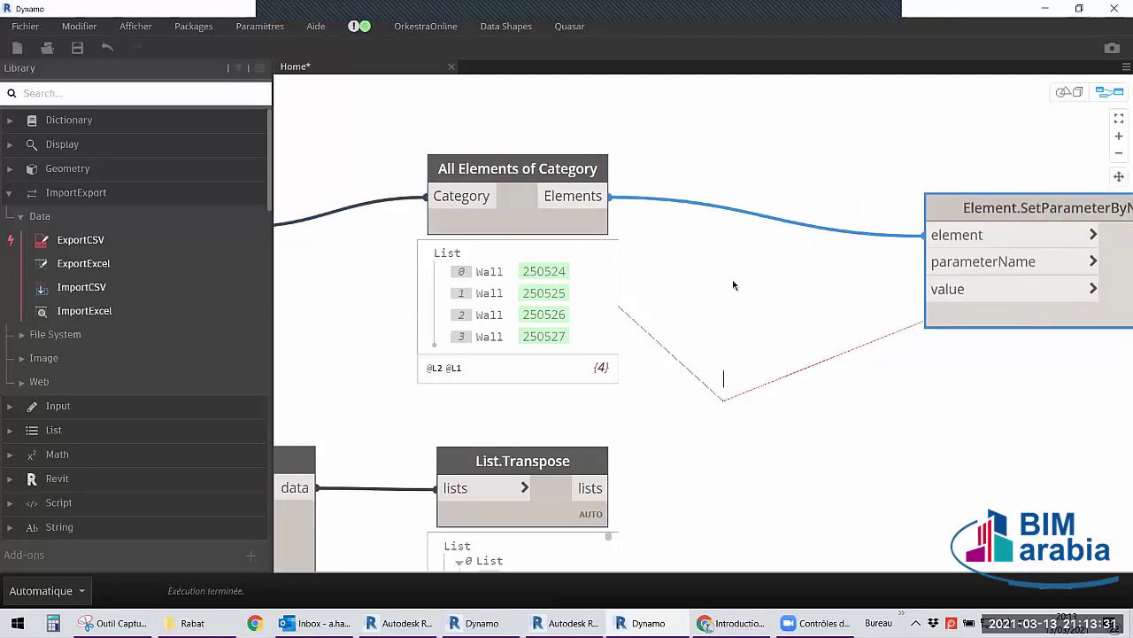
middle_drag(953, 227, 856, 249)
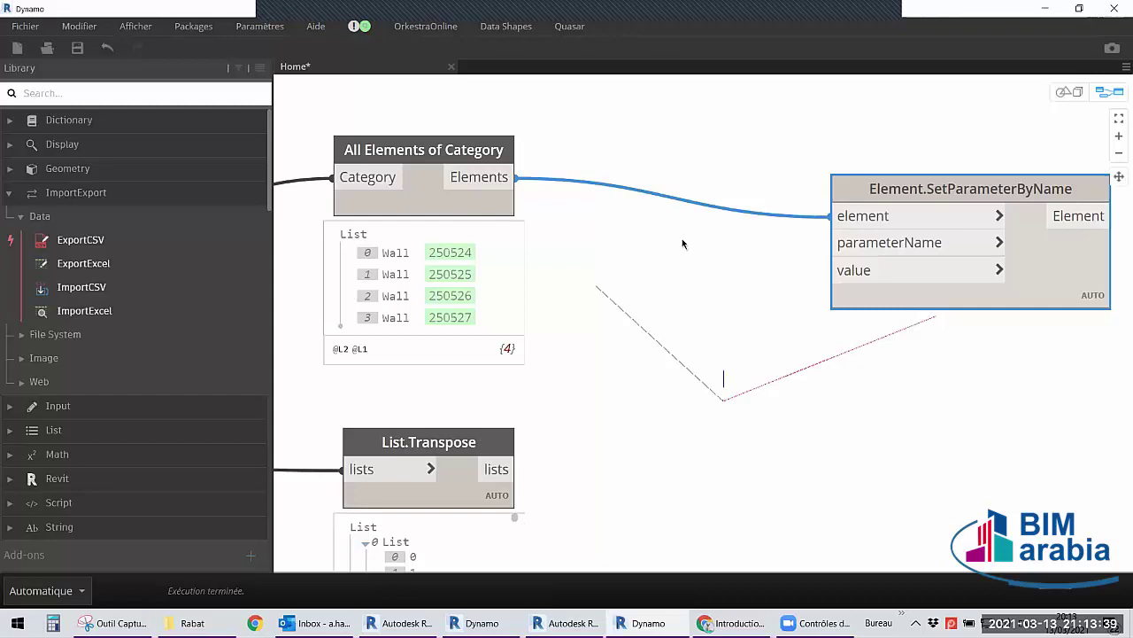
Add a String node containing 'Commentaires' as the parameter name.
click(646, 235)
right_click(646, 236)
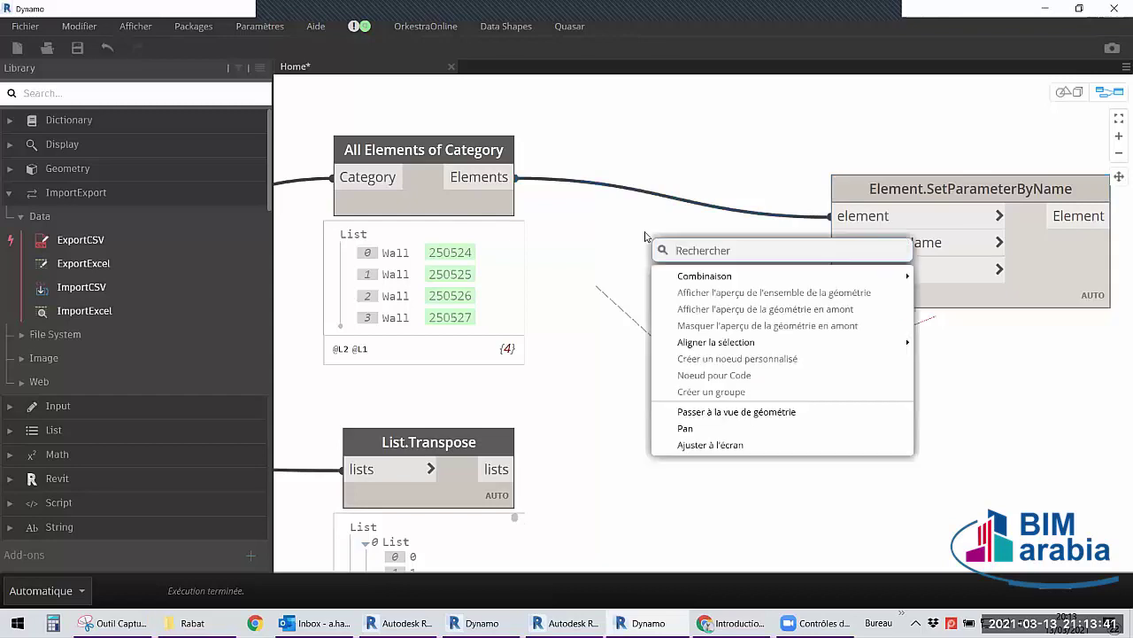
text(st)
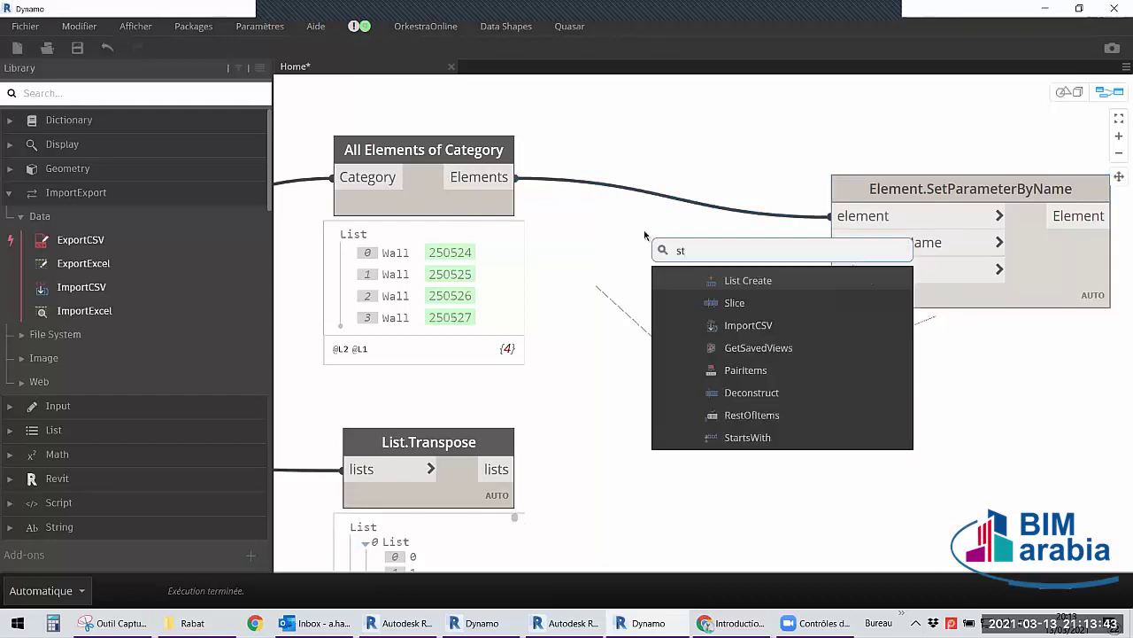
text(ring)
click(725, 280)
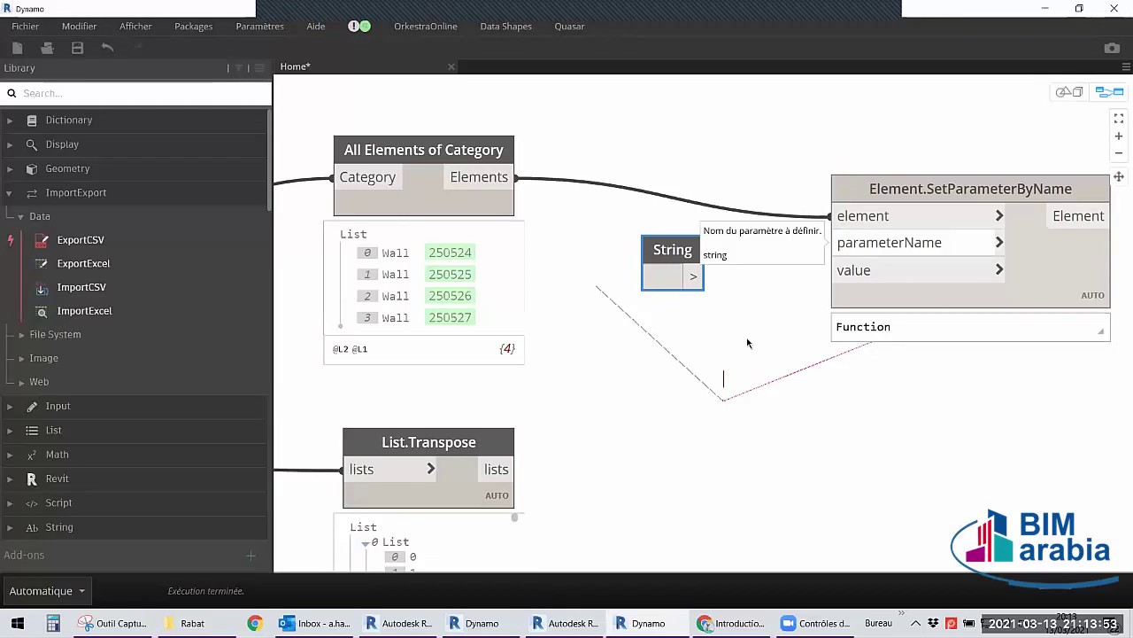
middle_drag(718, 278, 757, 280)
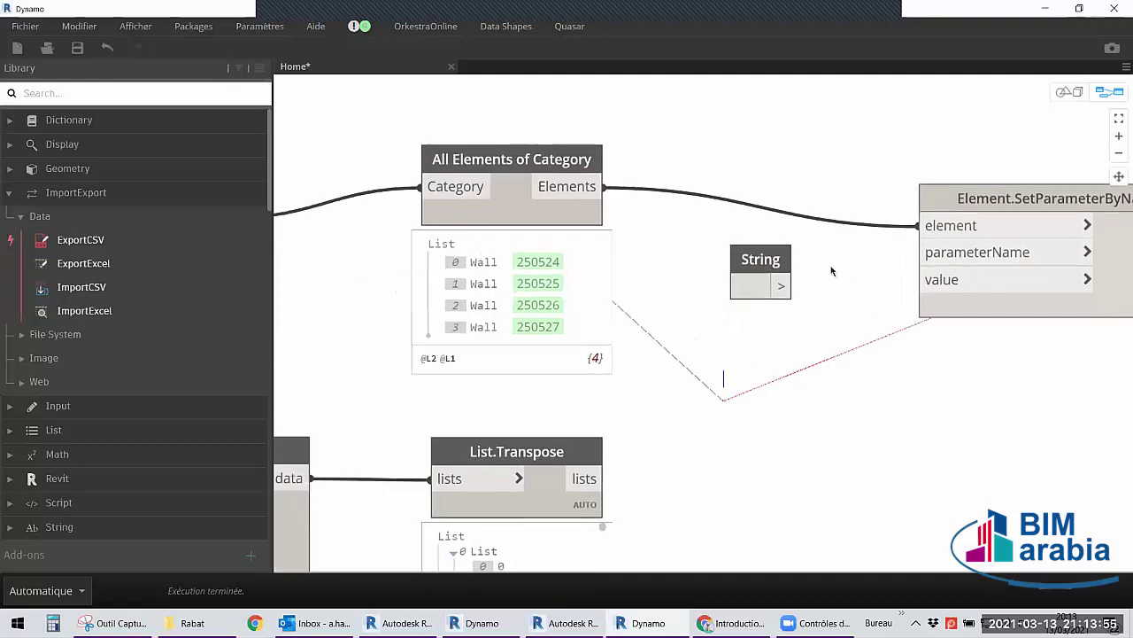
click(758, 281)
text(C)
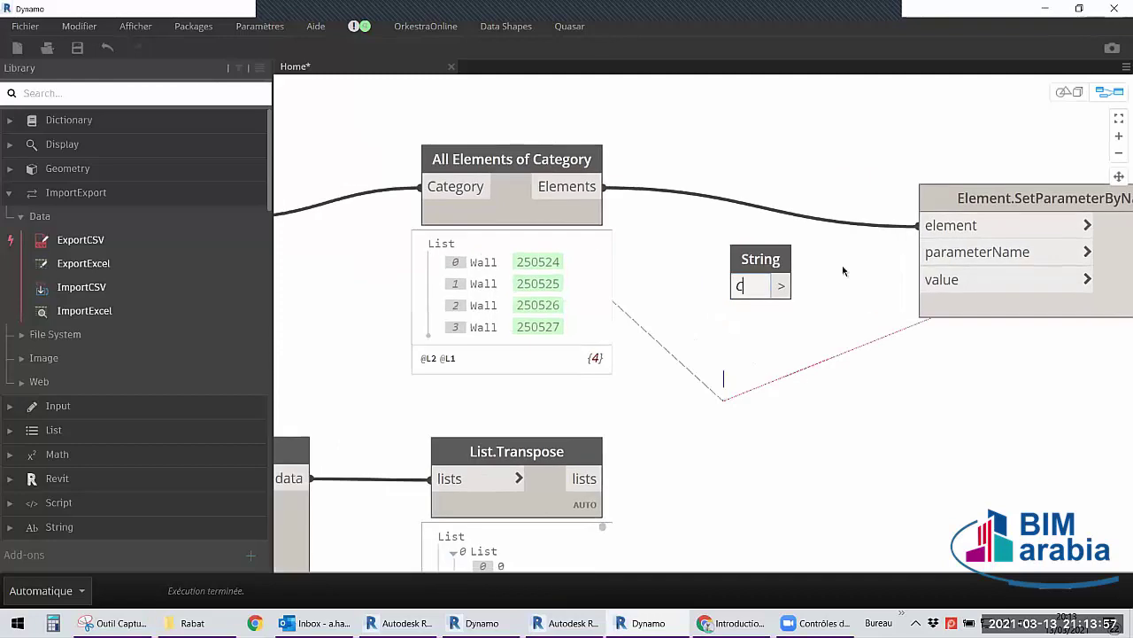
text(om)
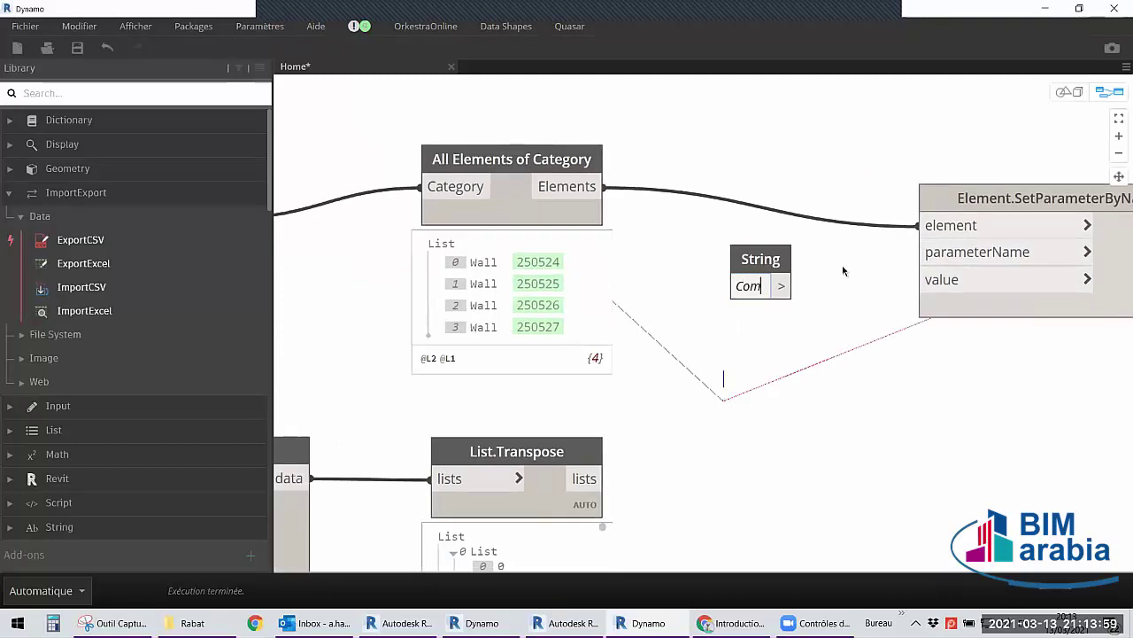
text(mentaires)
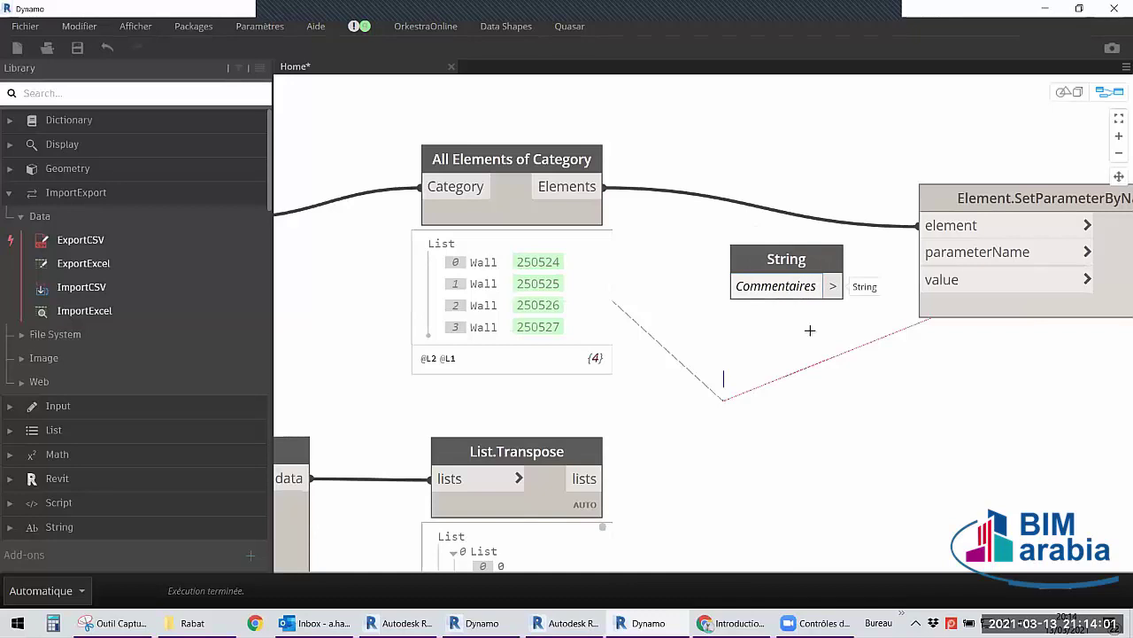
Lower the Commentaires String and Element.SetParameterByName nodes into a tidier layout.
mouse_move(840, 290)
mouse_down()
mouse_move(794, 268)
mouse_move(919, 254)
mouse_up()
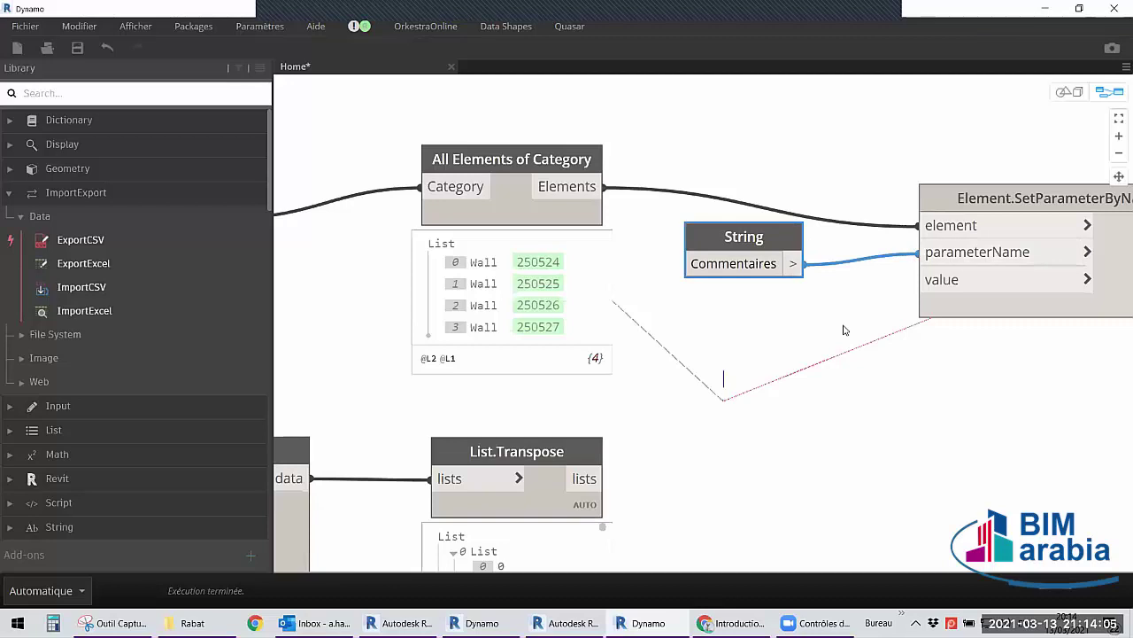
middle_drag(844, 330, 751, 225)
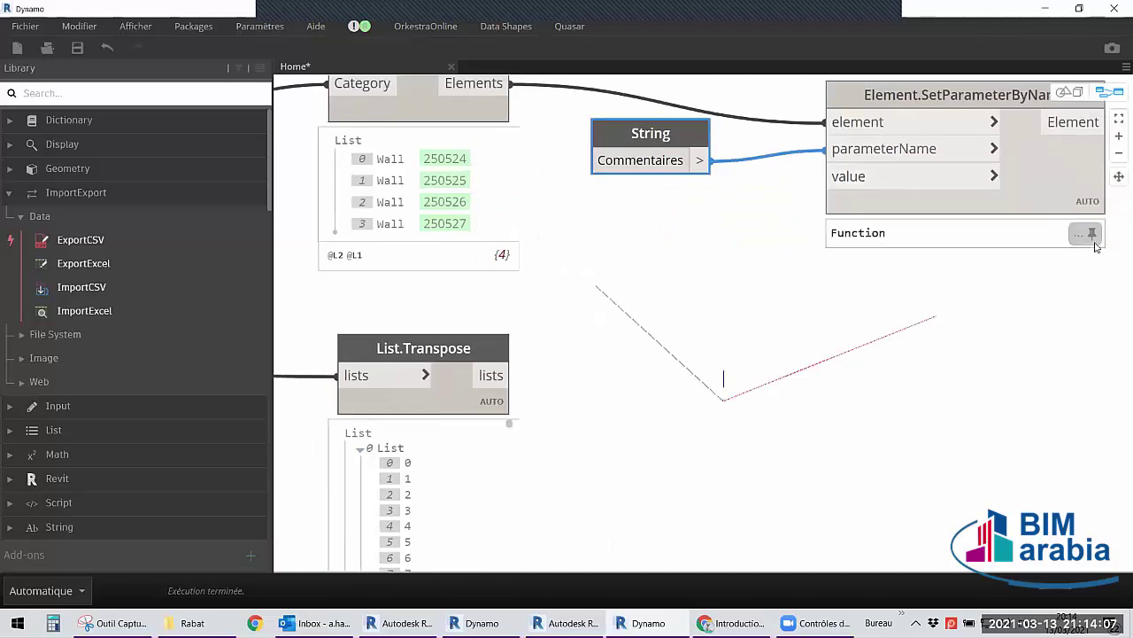
drag(1001, 183, 999, 222)
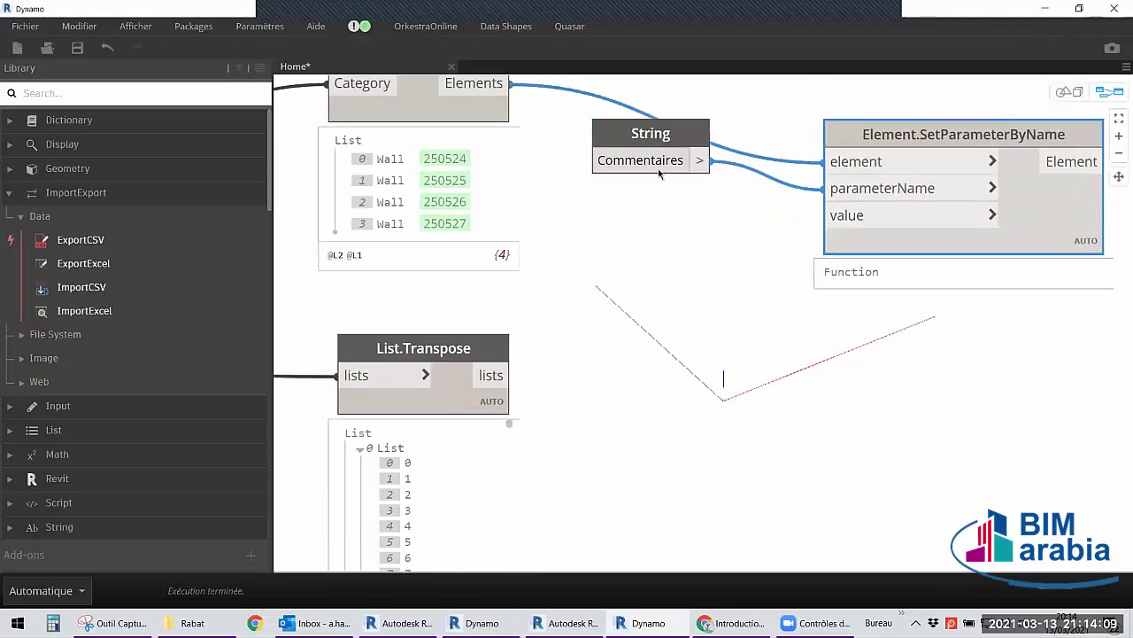
drag(666, 137, 666, 173)
middle_drag(612, 210, 610, 244)
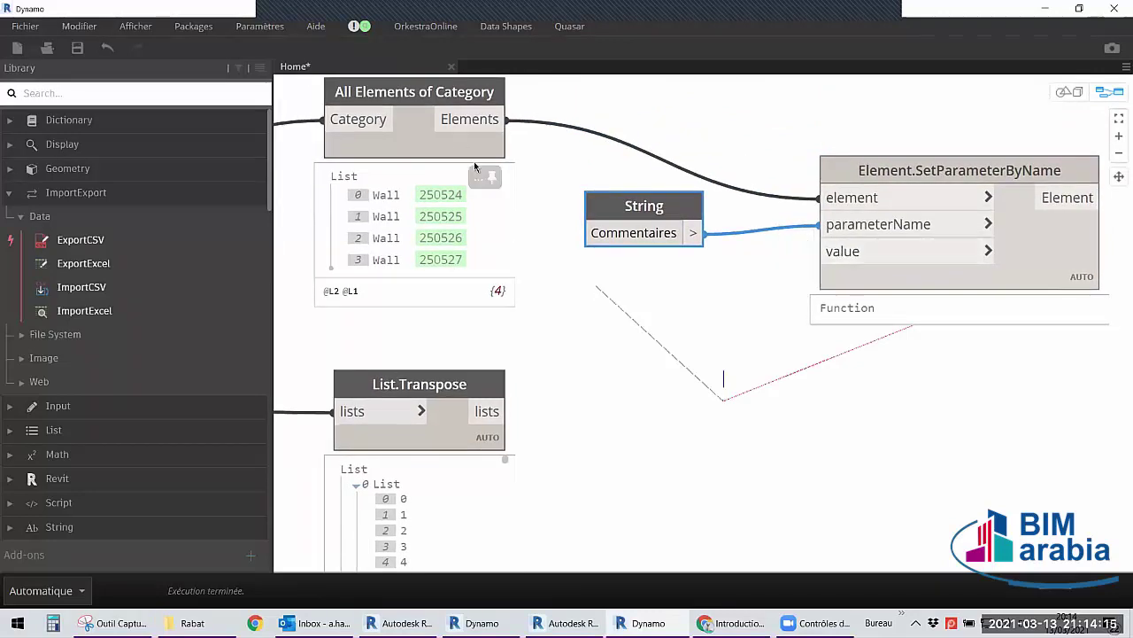
click(652, 351)
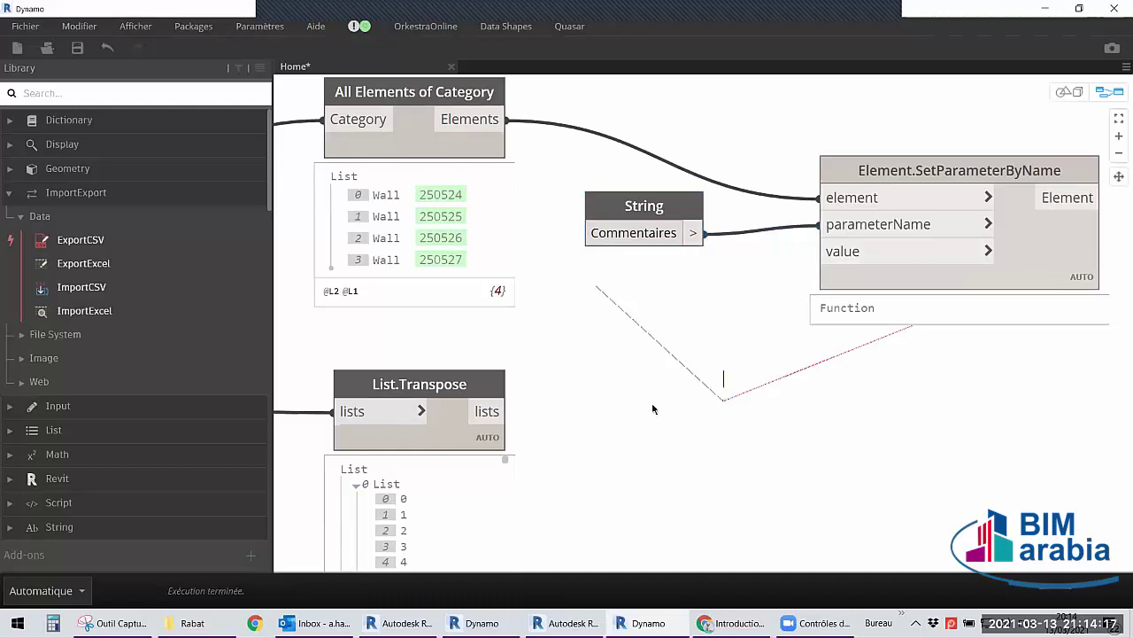
middle_drag(719, 314, 837, 168)
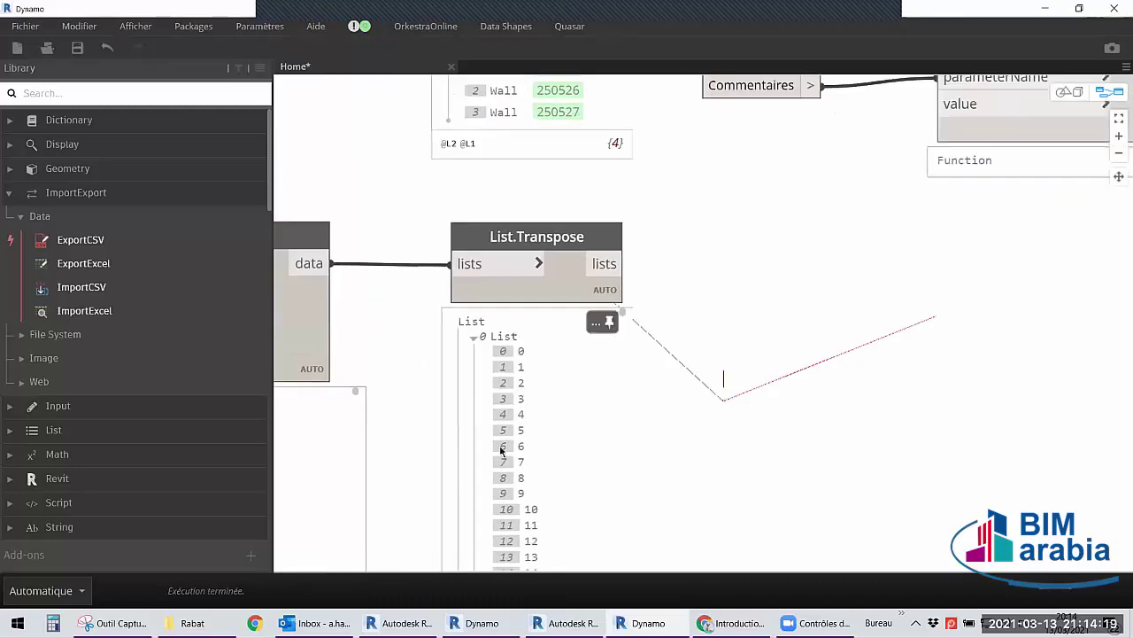
click(473, 335)
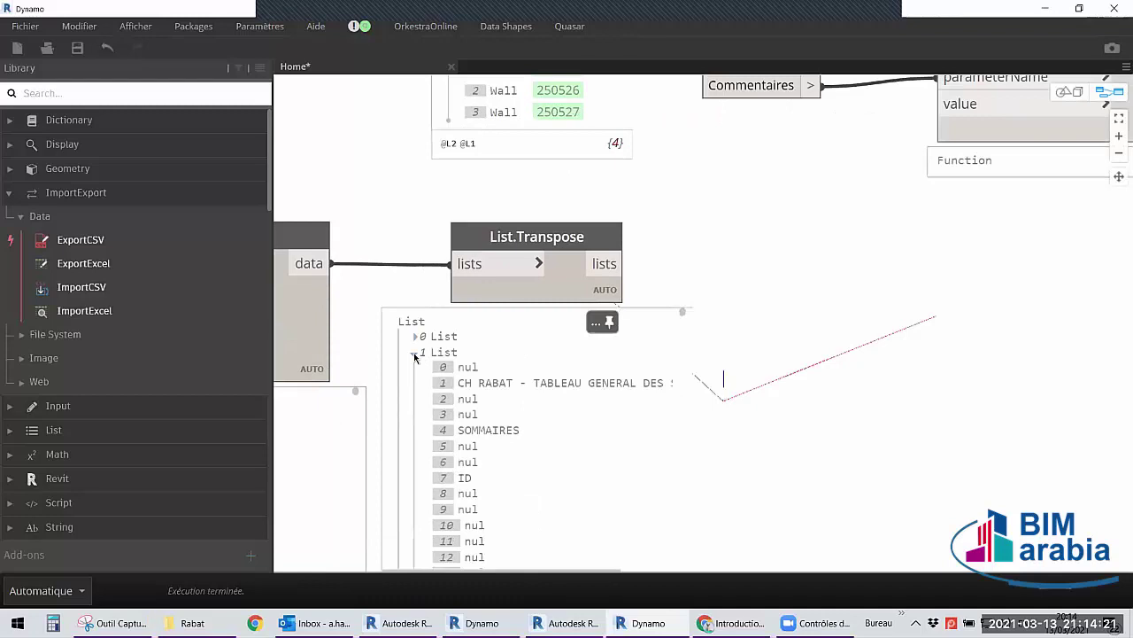
click(473, 351)
click(472, 370)
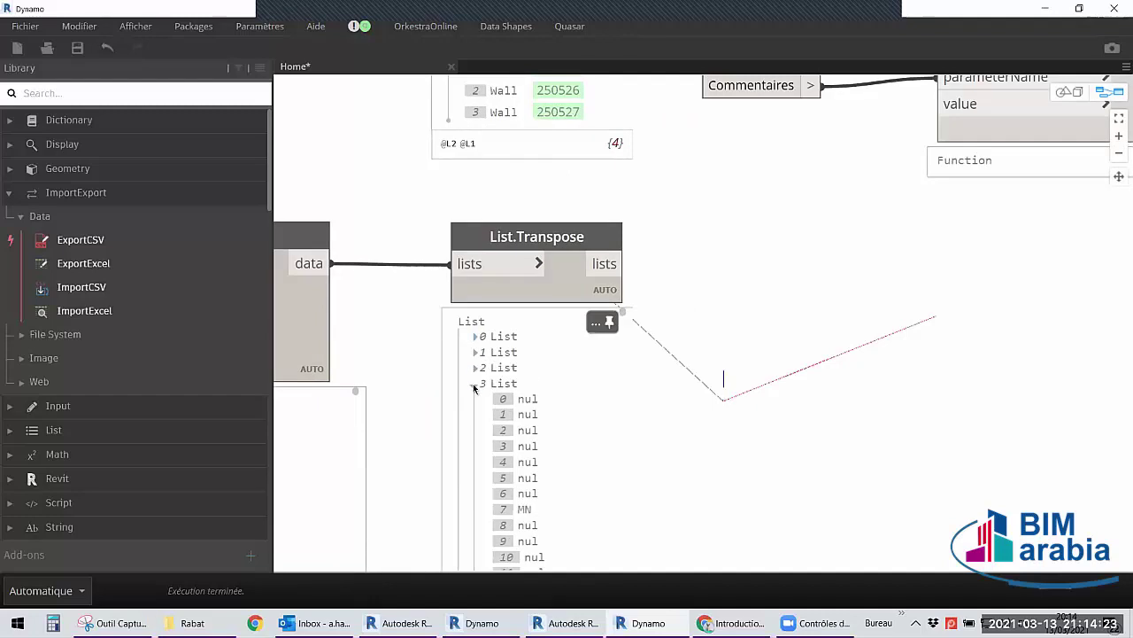
click(473, 384)
click(473, 400)
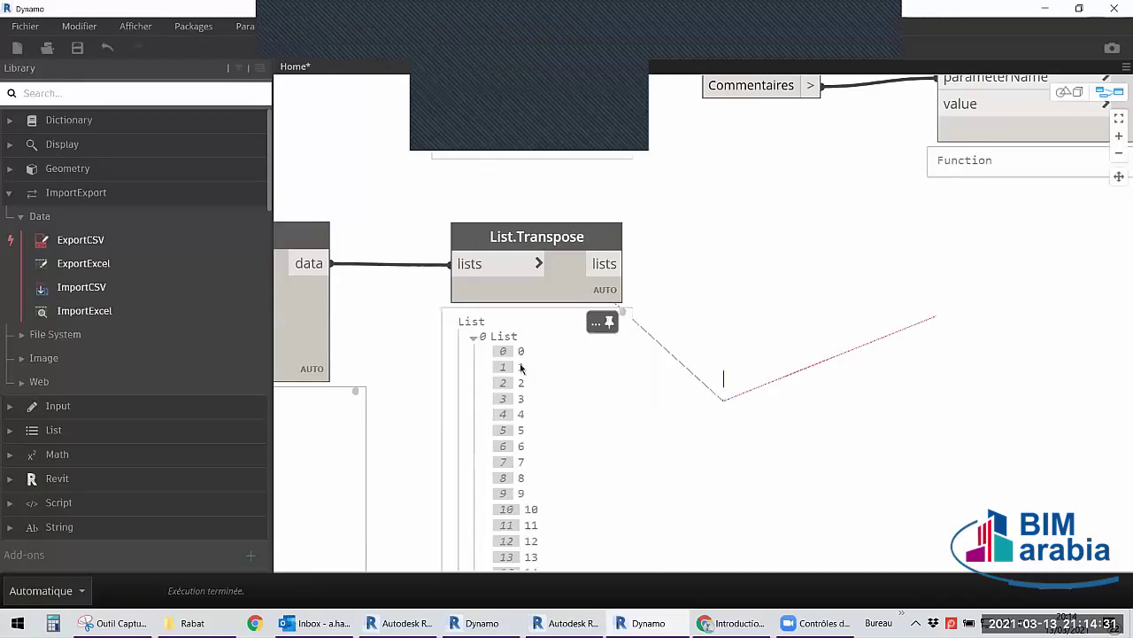
Add a List.GetItemAtIndex node to the graph via the 'get' search.
right_click(683, 279)
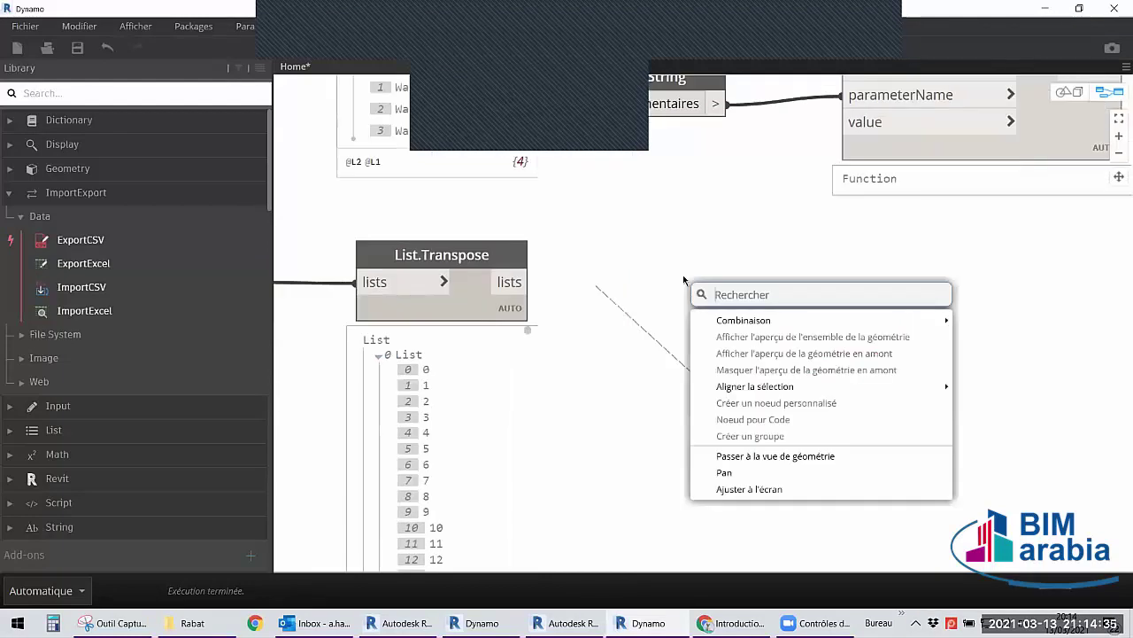
text(get)
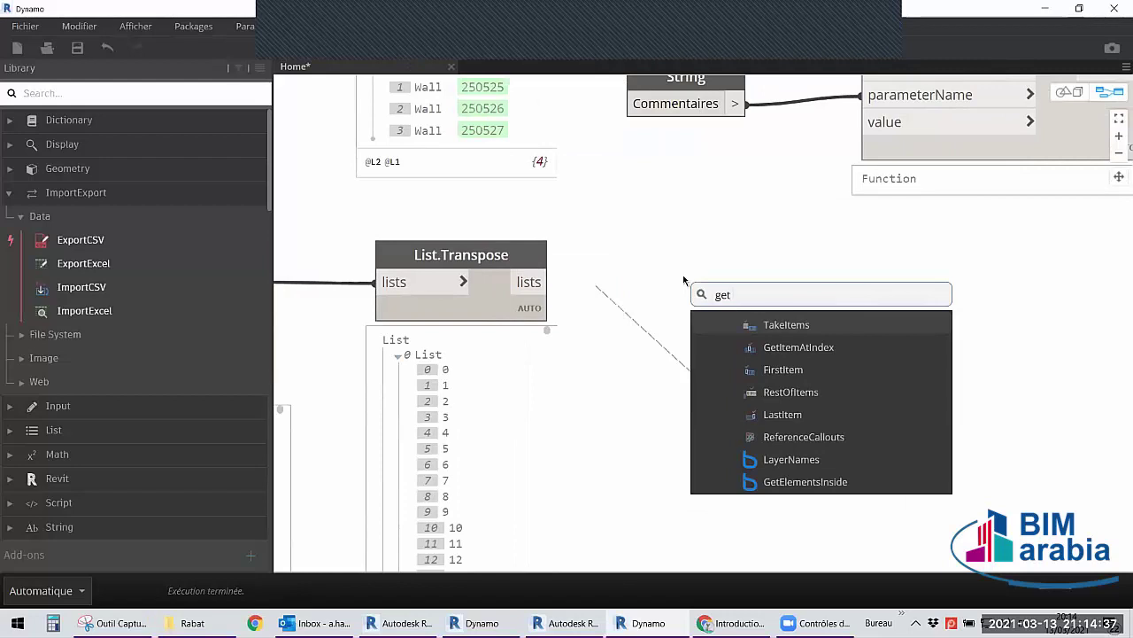
key(Escape)
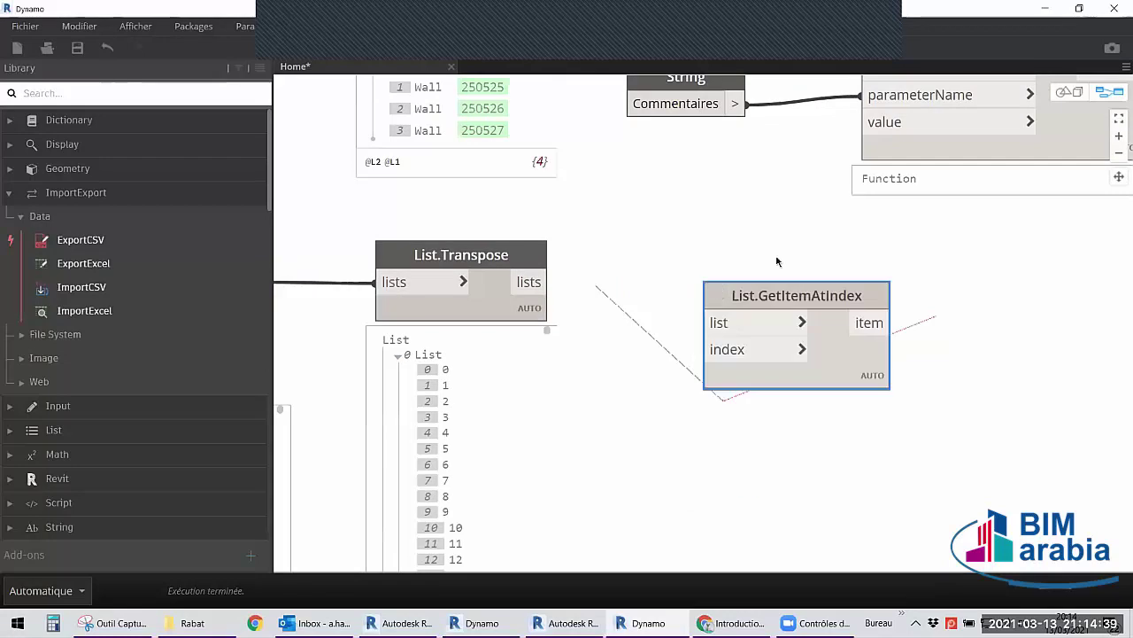
mouse_move(930, 236)
mouse_down()
mouse_move(647, 342)
mouse_move(664, 238)
mouse_up()
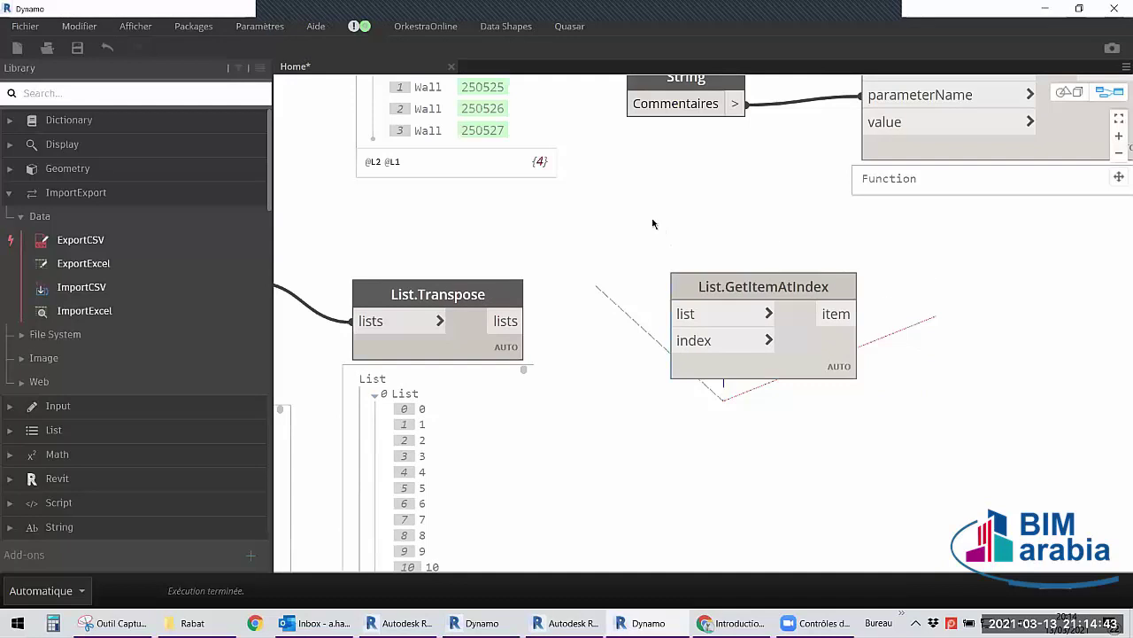
Inspect the List.Transpose preview lists and position List.GetItemAtIndex to their right.
click(375, 395)
click(371, 476)
mouse_move(416, 425)
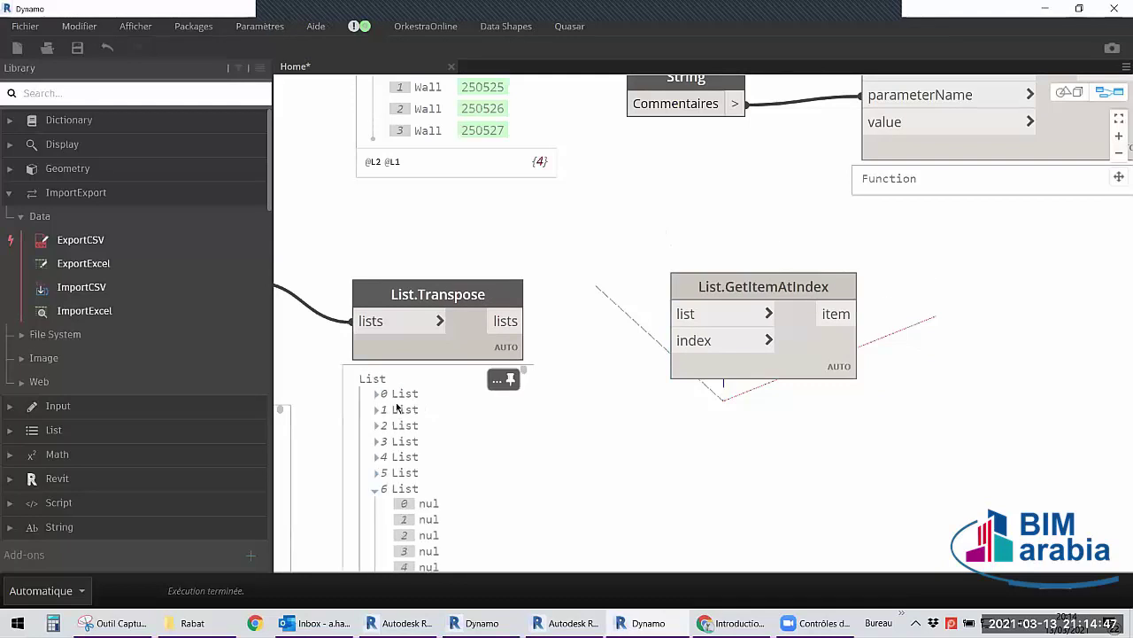
drag(523, 372, 590, 302)
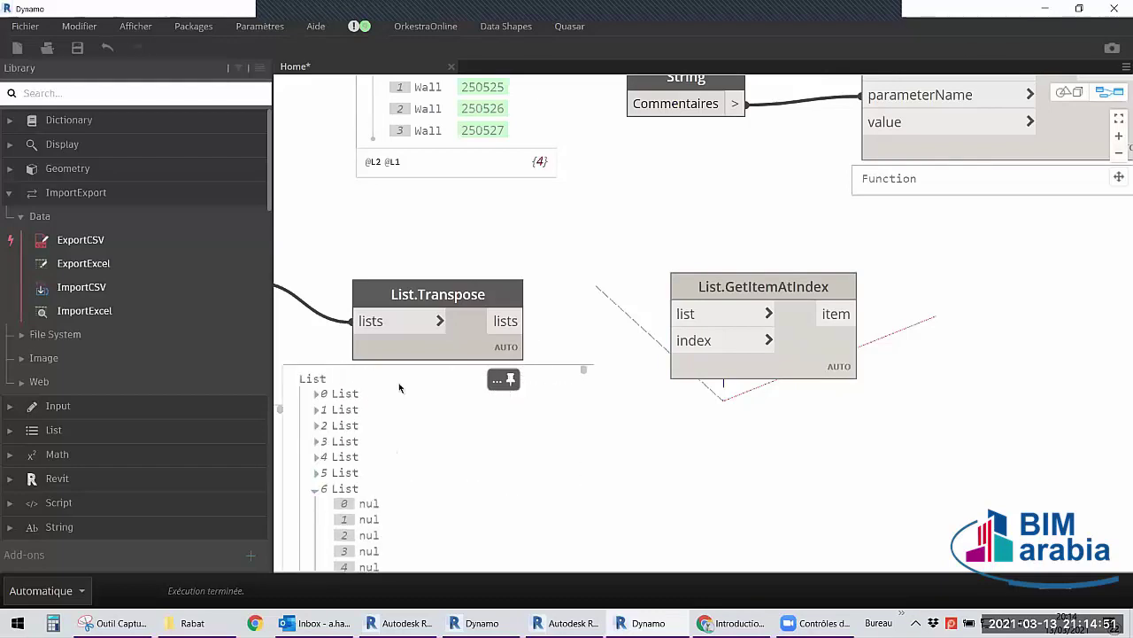
click(336, 397)
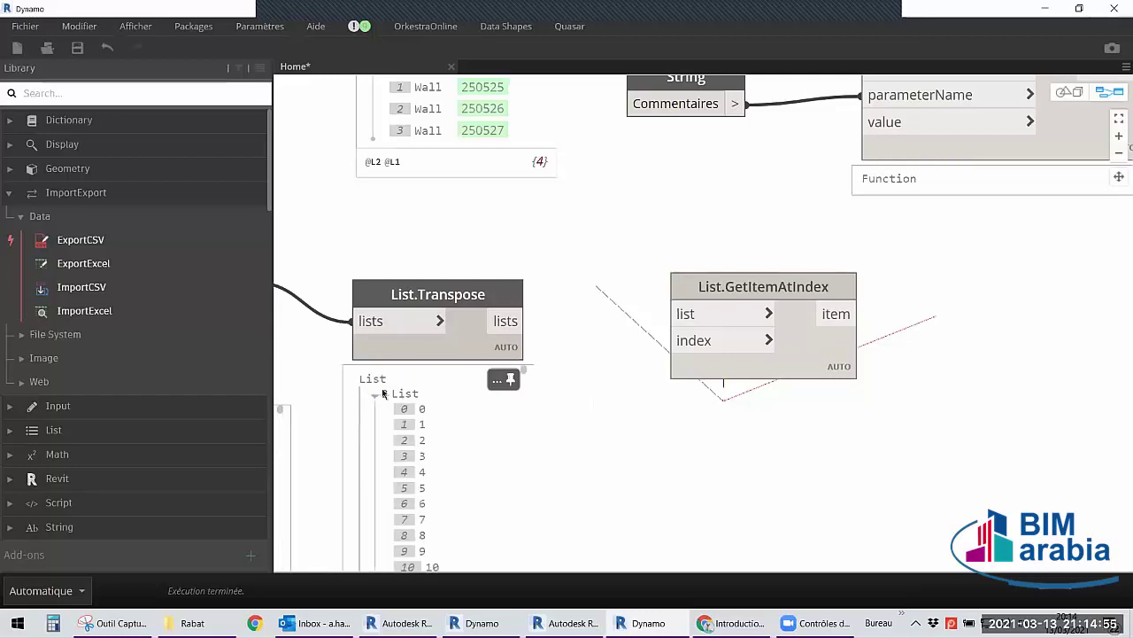
drag(724, 289, 827, 291)
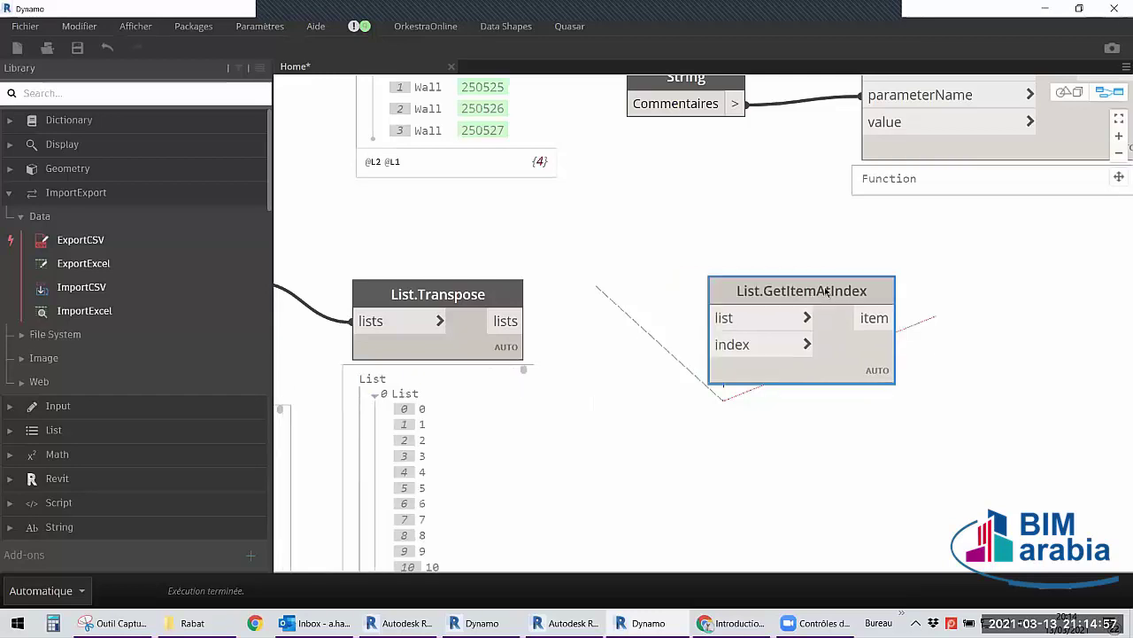
mouse_move(434, 461)
click(556, 352)
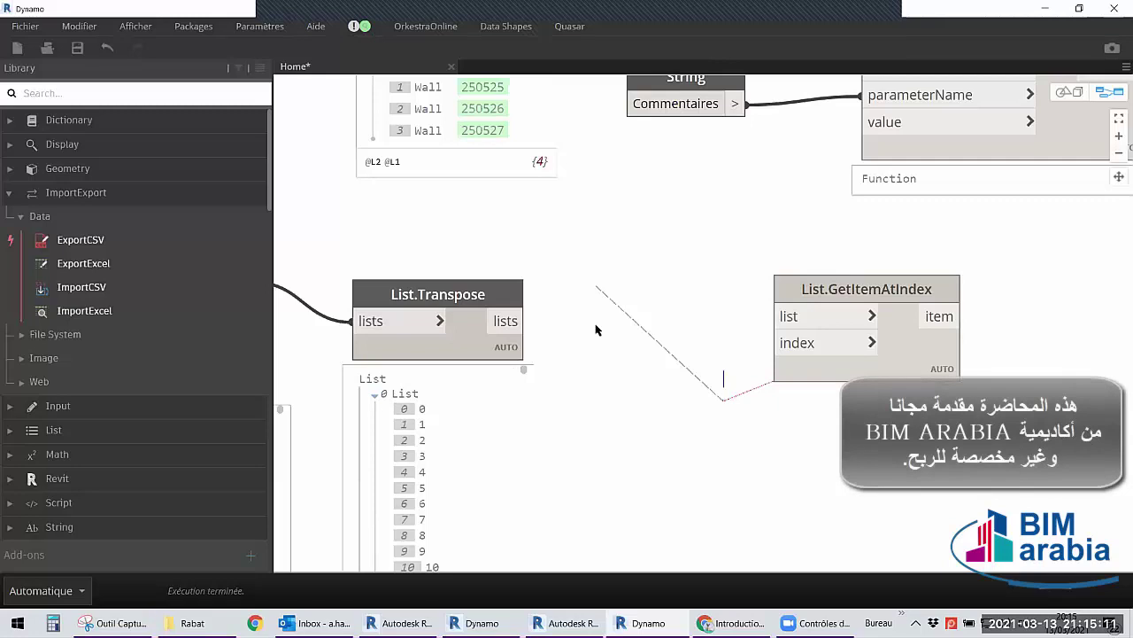
Wire List.Transpose's lists output into List.GetItemAtIndex's list input.
click(517, 323)
click(786, 316)
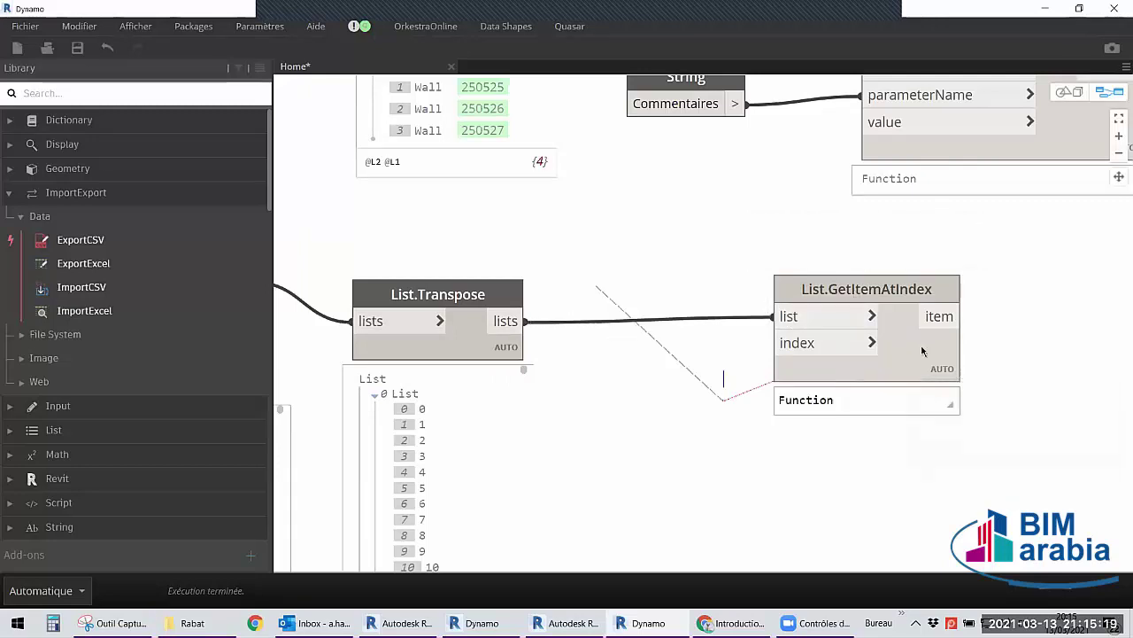
drag(823, 321, 809, 335)
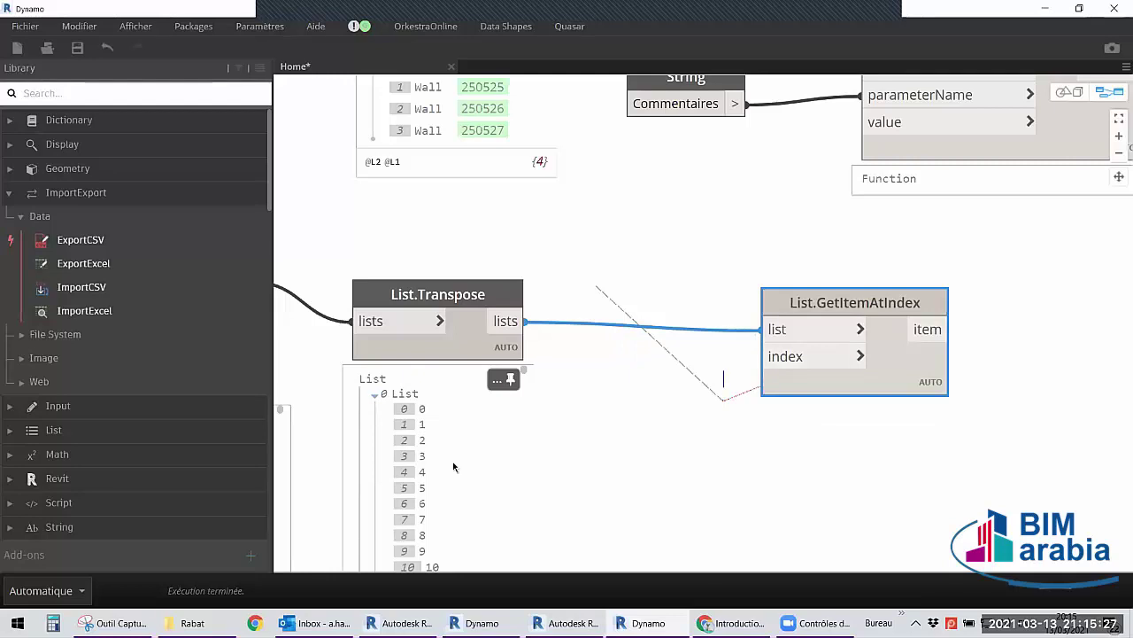
Search 'integer' and add an Integer Slider node to the graph.
right_click(626, 368)
text(in)
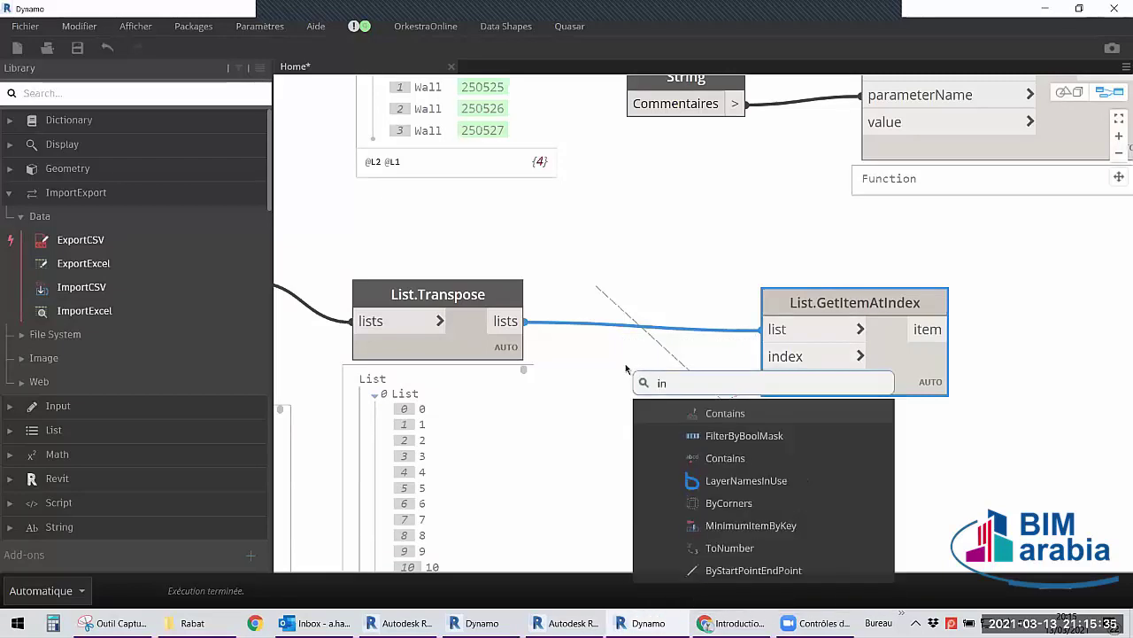
text(ter)
key(ctrl+a)
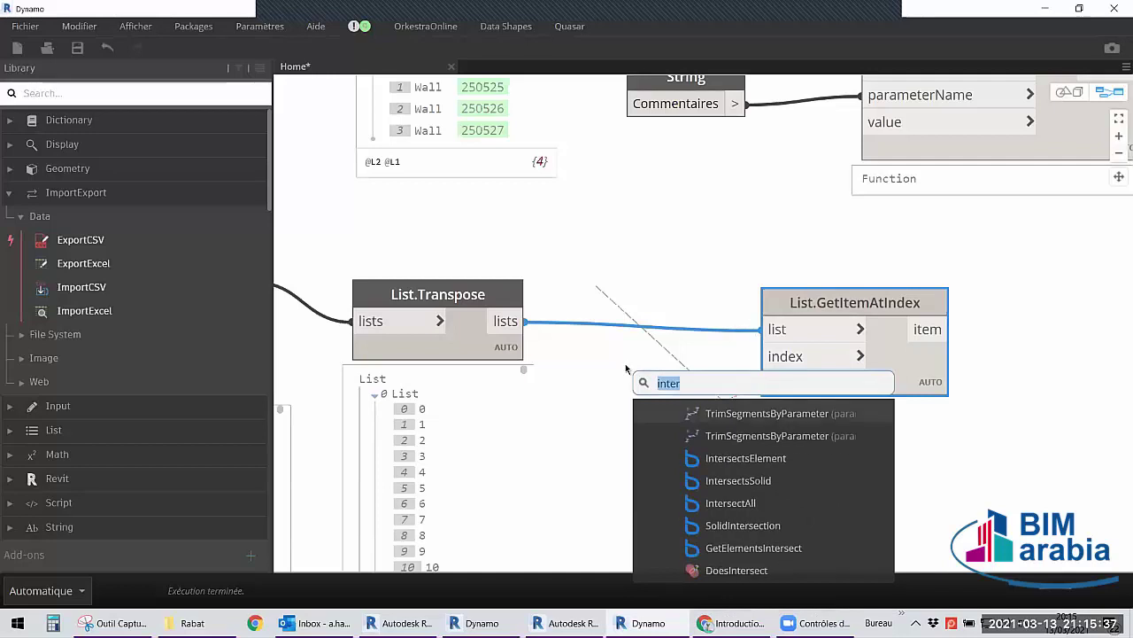
text(inte)
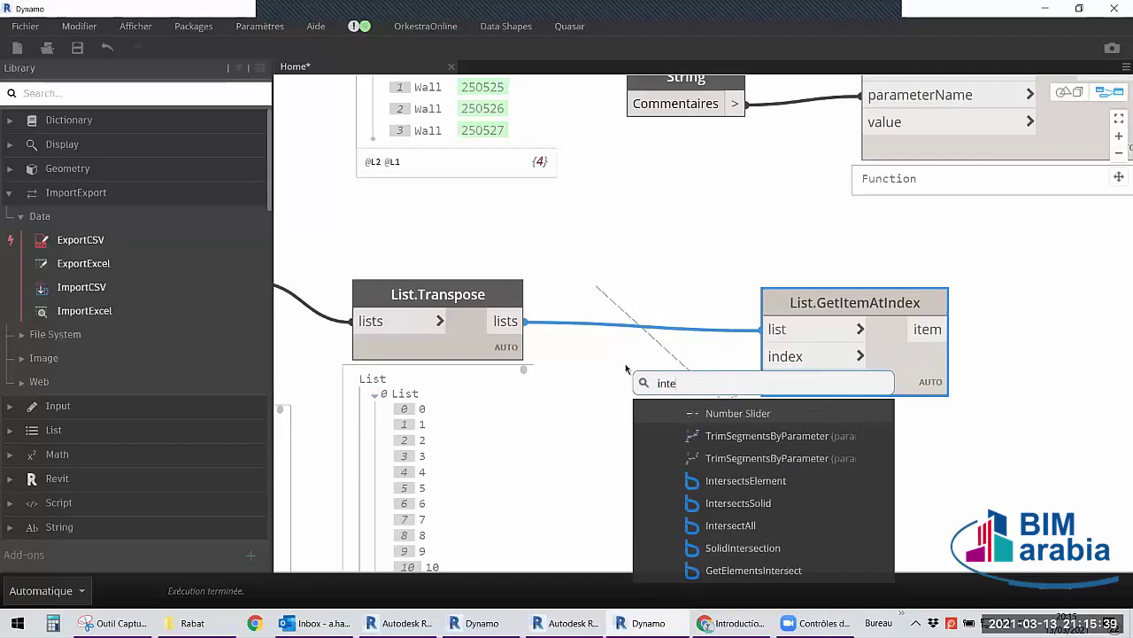
text(g)
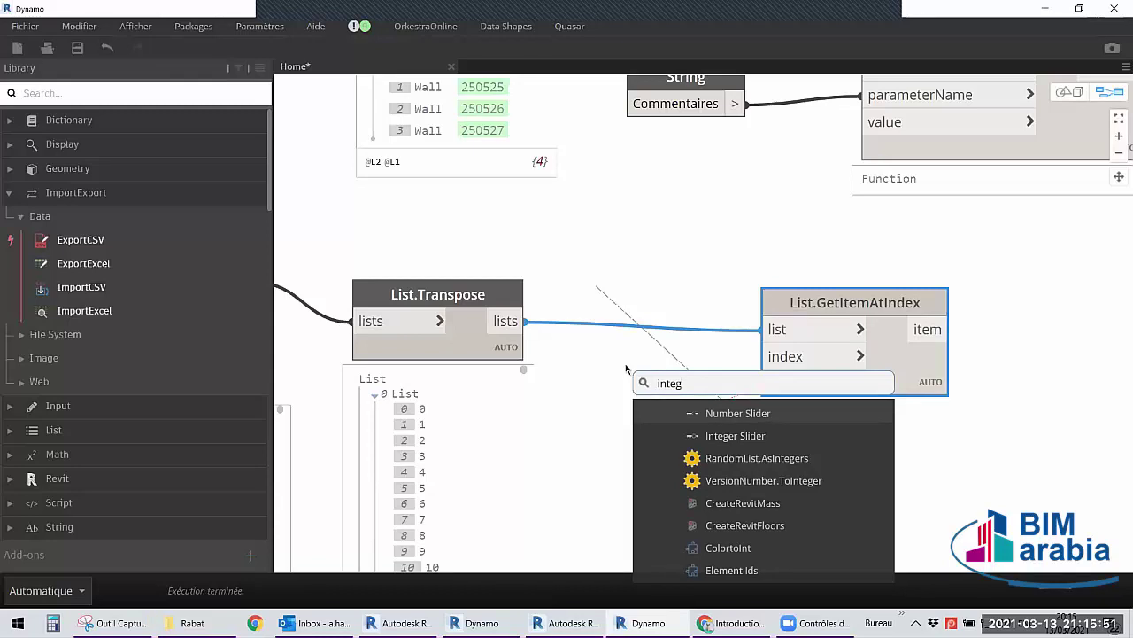
key(ctrl+a)
text(intege)
text(r)
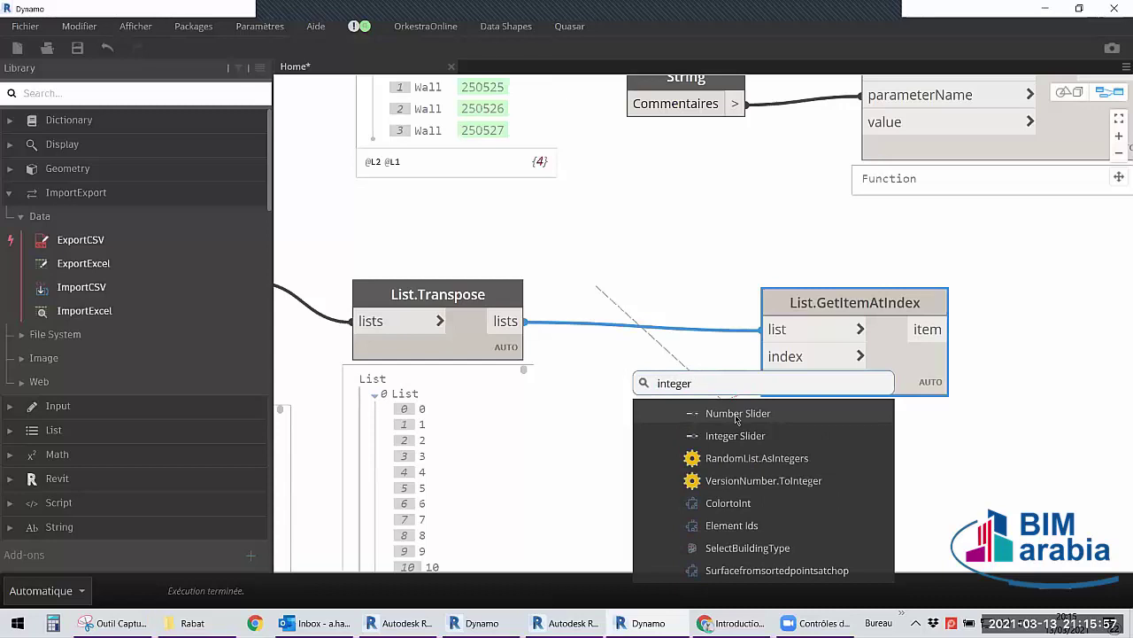
scroll(759, 459, down, 2)
scroll(759, 464, down, 1)
scroll(759, 466, down, 1)
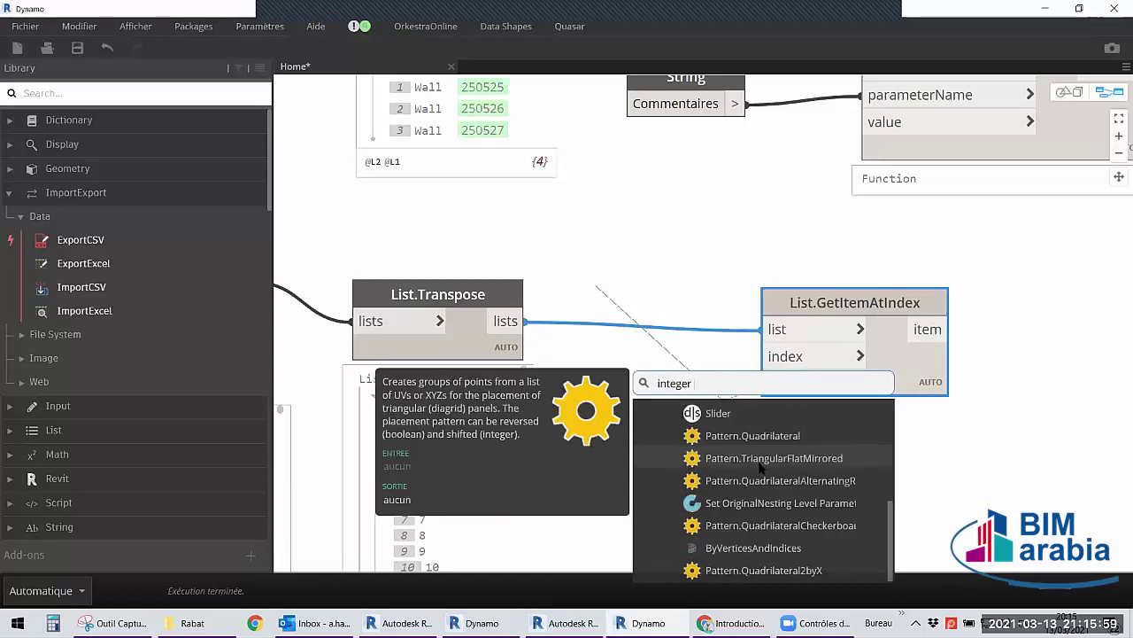
scroll(752, 460, up, 3)
scroll(753, 438, up, 1)
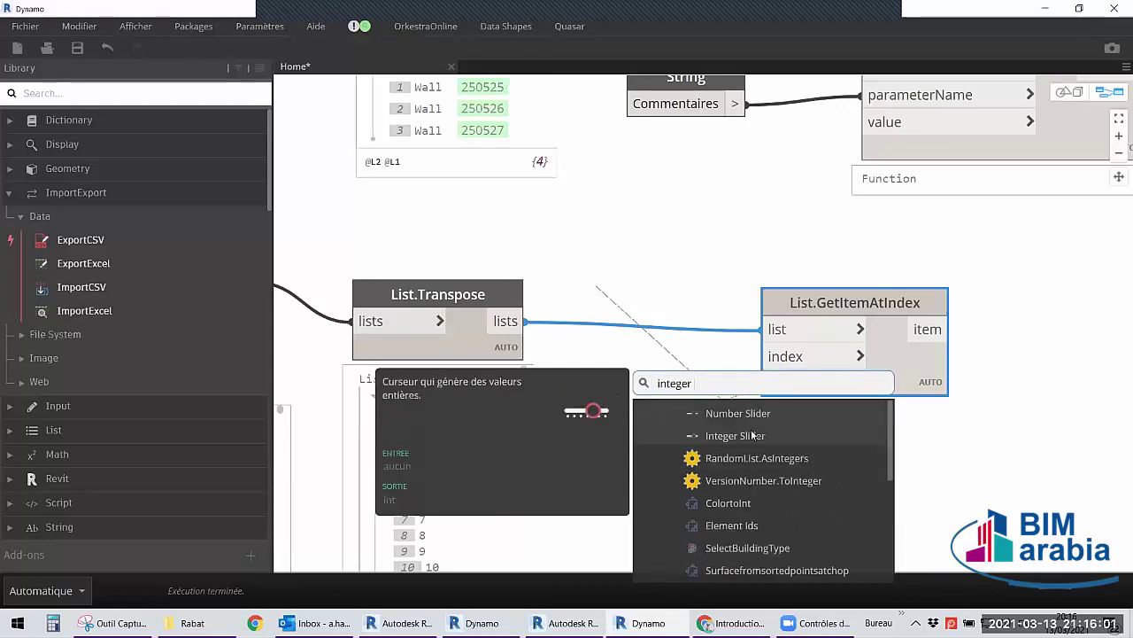
click(752, 434)
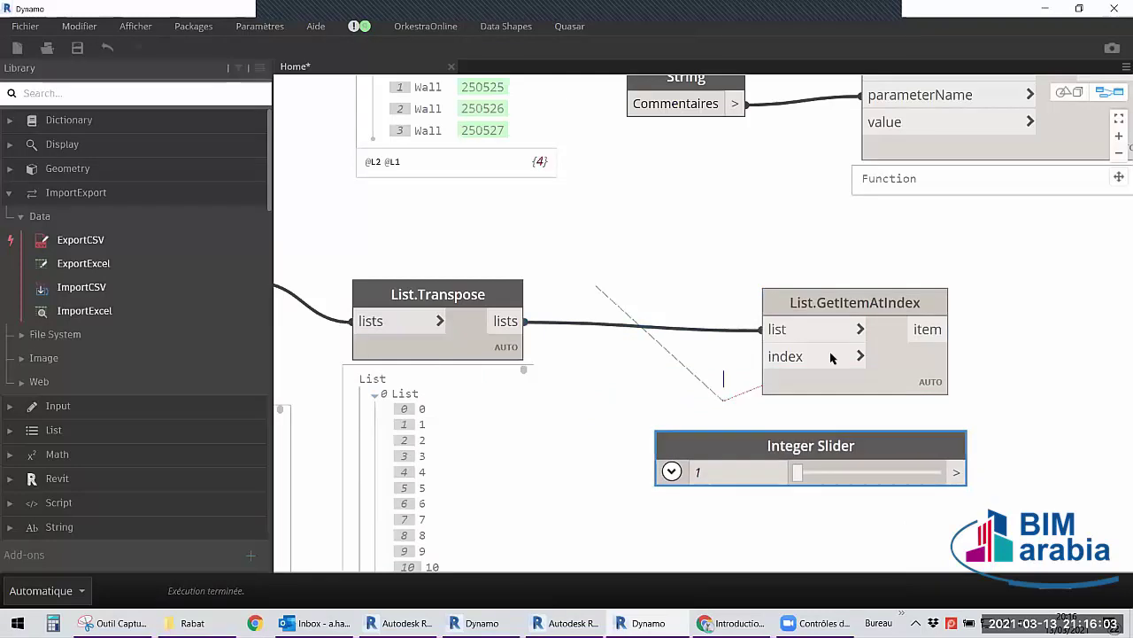
Position the slider beside List.GetItemAtIndex and try values, ending at 4.
drag(850, 306, 982, 280)
middle_drag(799, 419, 740, 369)
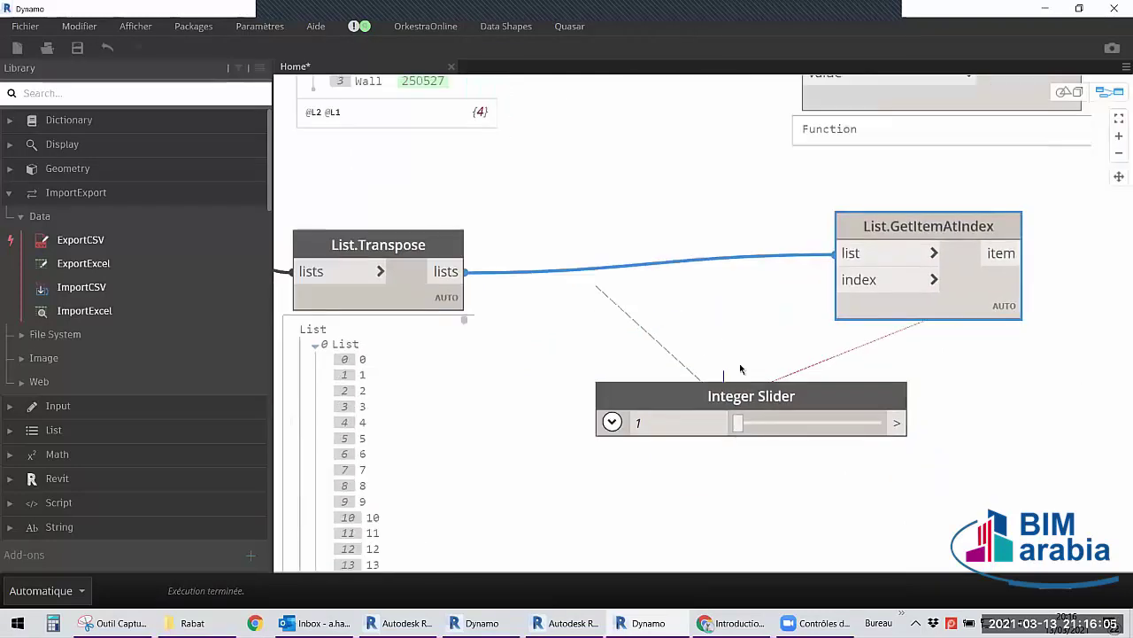
click(740, 369)
drag(737, 390, 719, 370)
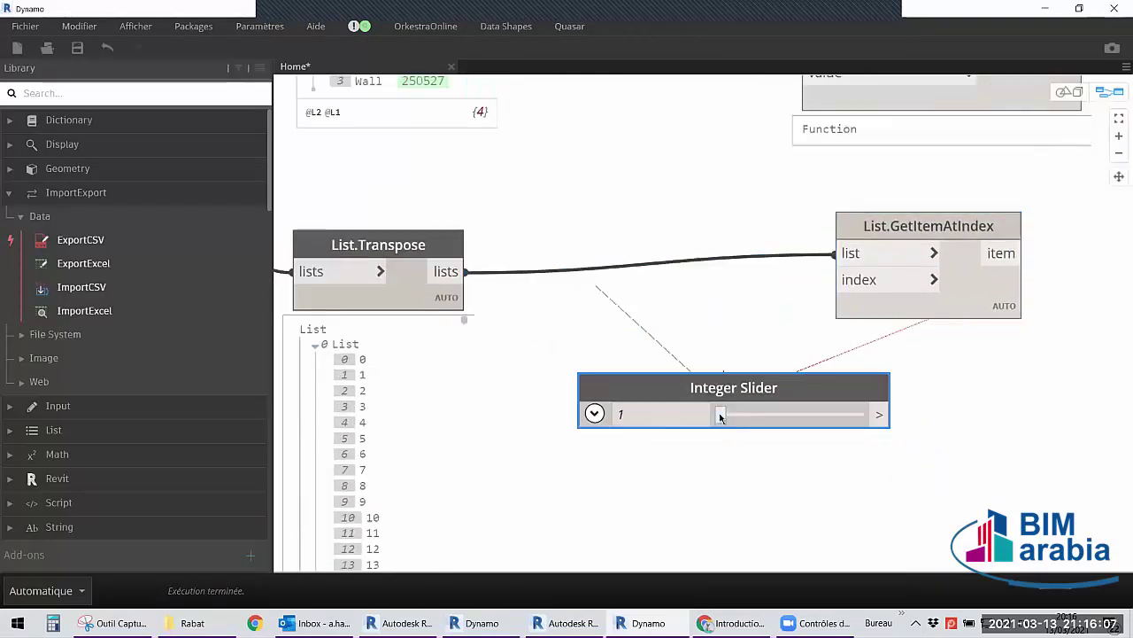
drag(721, 416, 823, 415)
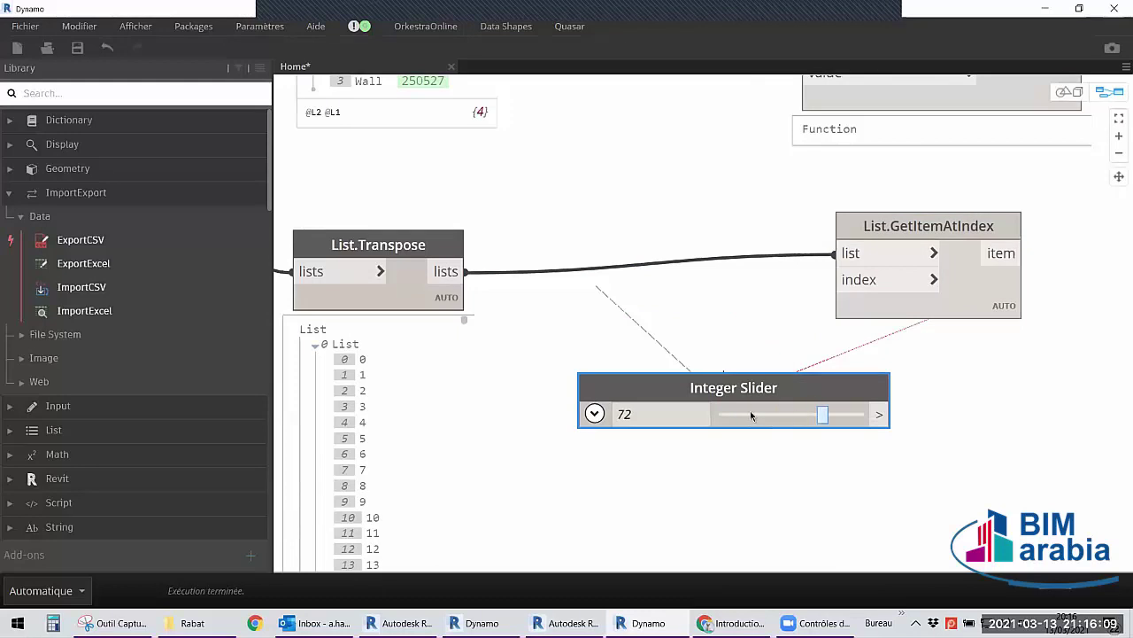
drag(750, 415, 724, 415)
drag(766, 382, 754, 351)
Add a Number node beside the index input, moving the Integer Slider below it.
right_click(673, 437)
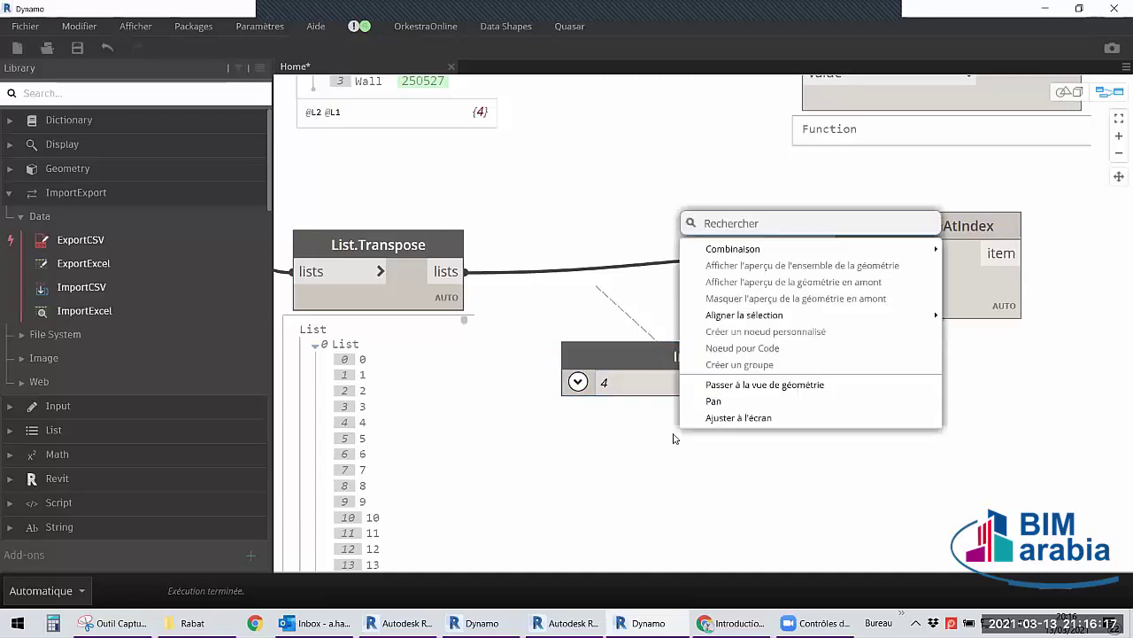
text(number)
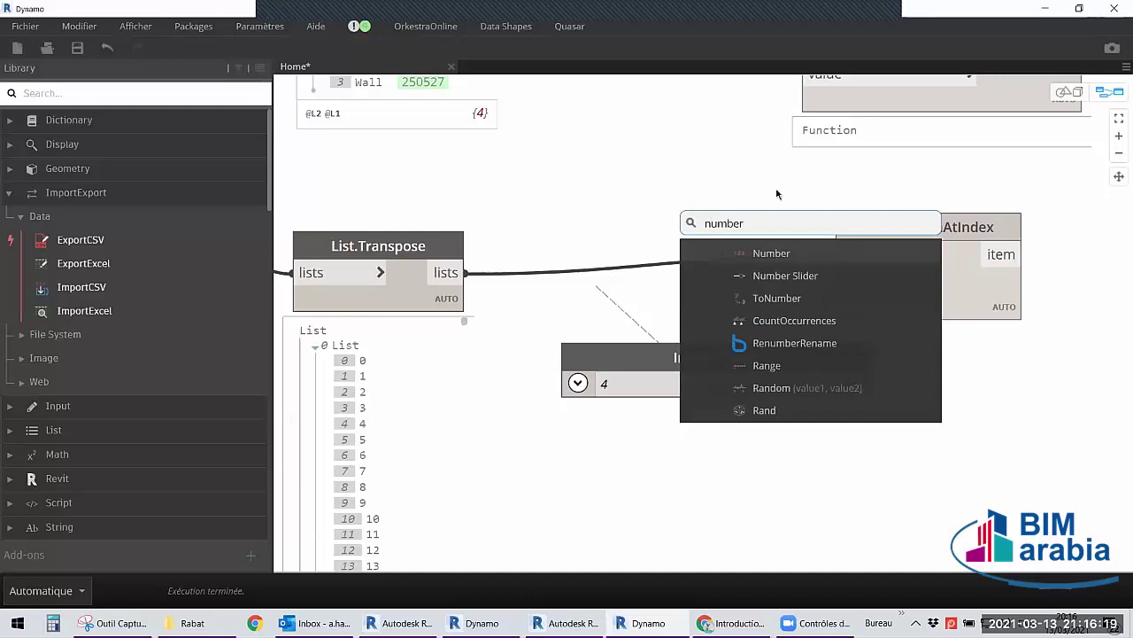
click(781, 255)
drag(784, 288, 687, 298)
drag(665, 384, 676, 433)
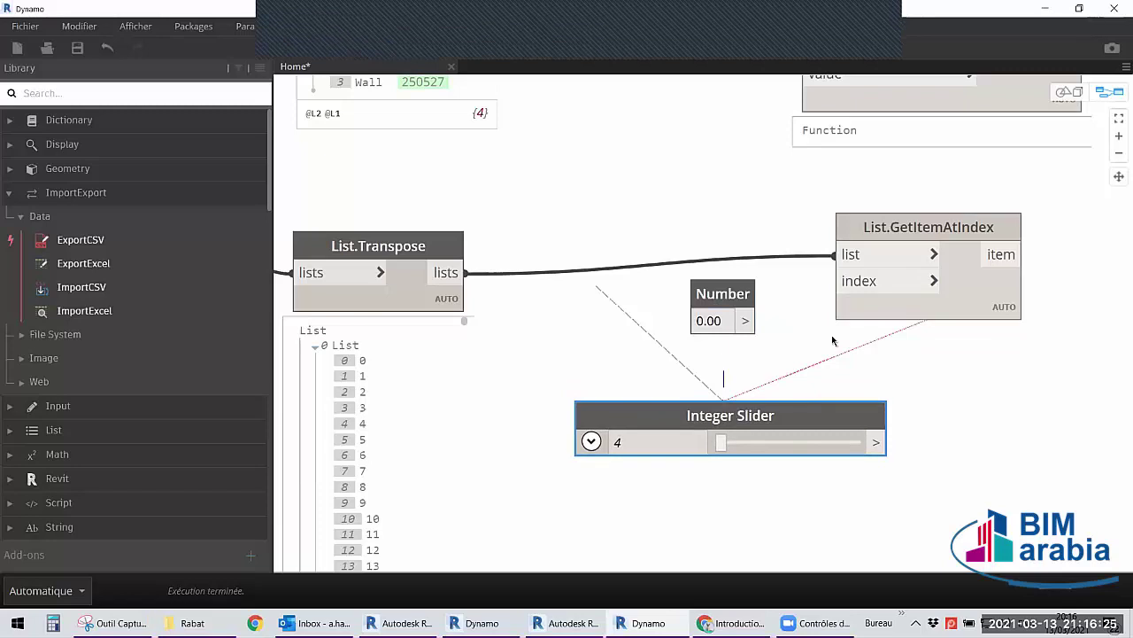
click(811, 341)
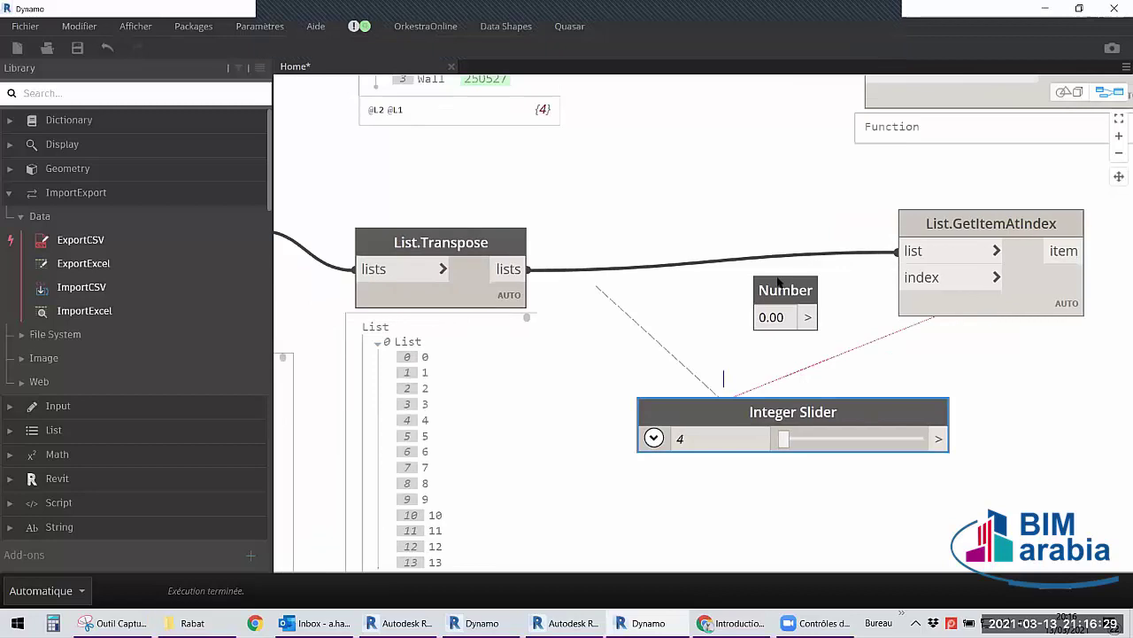
Set the Number node to 0 and wire it into List.GetItemAtIndex's index.
double_click(746, 337)
mouse_move(416, 345)
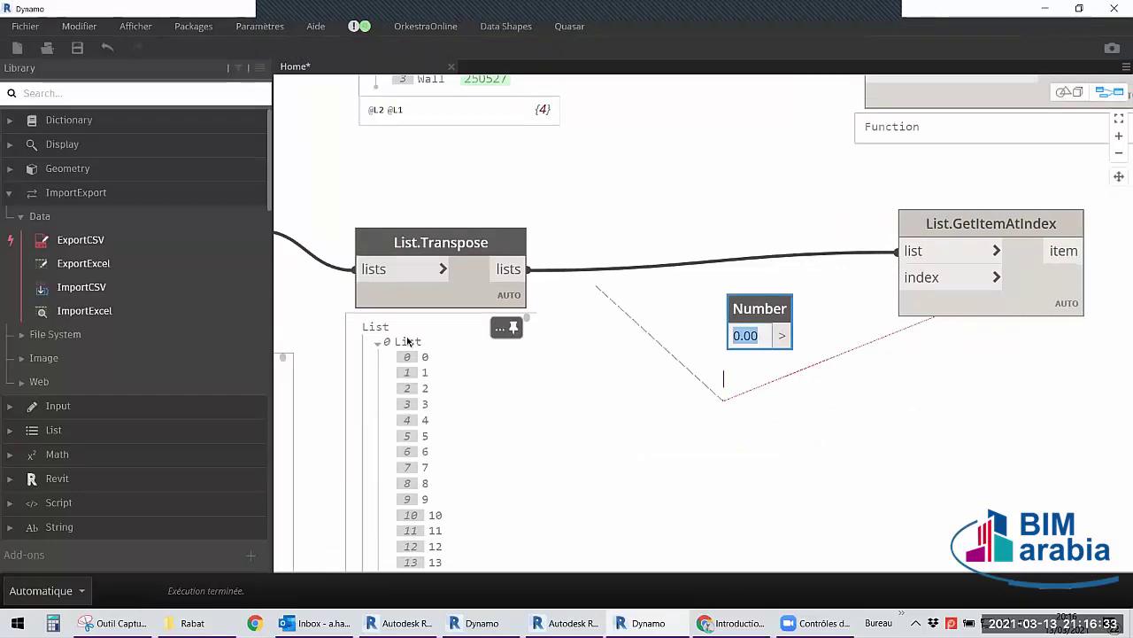
click(760, 381)
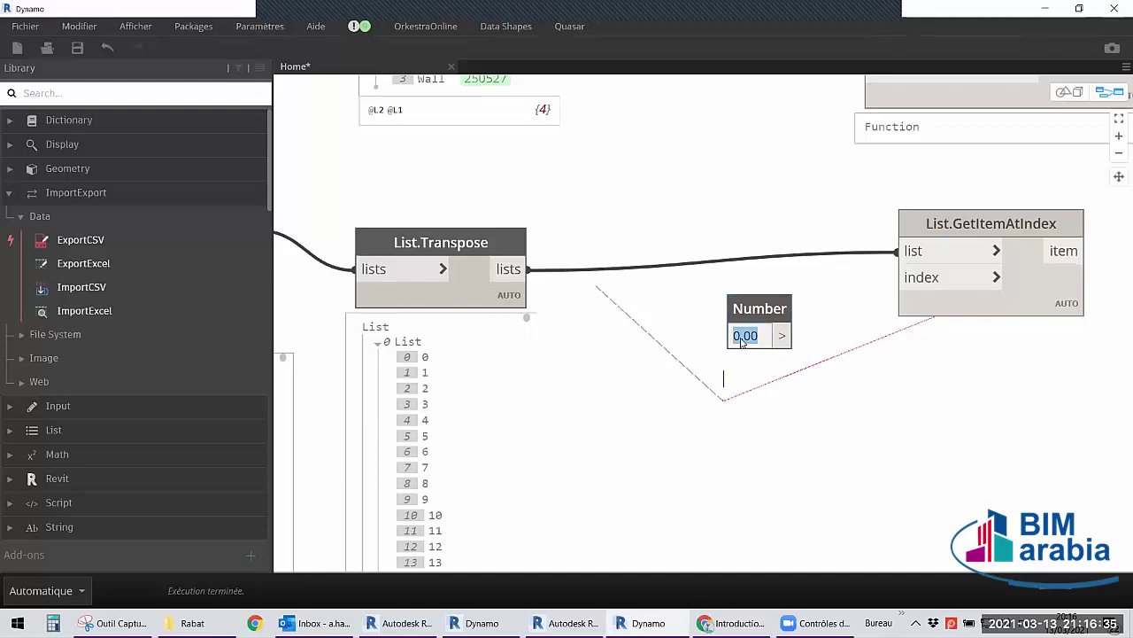
drag(782, 336, 980, 288)
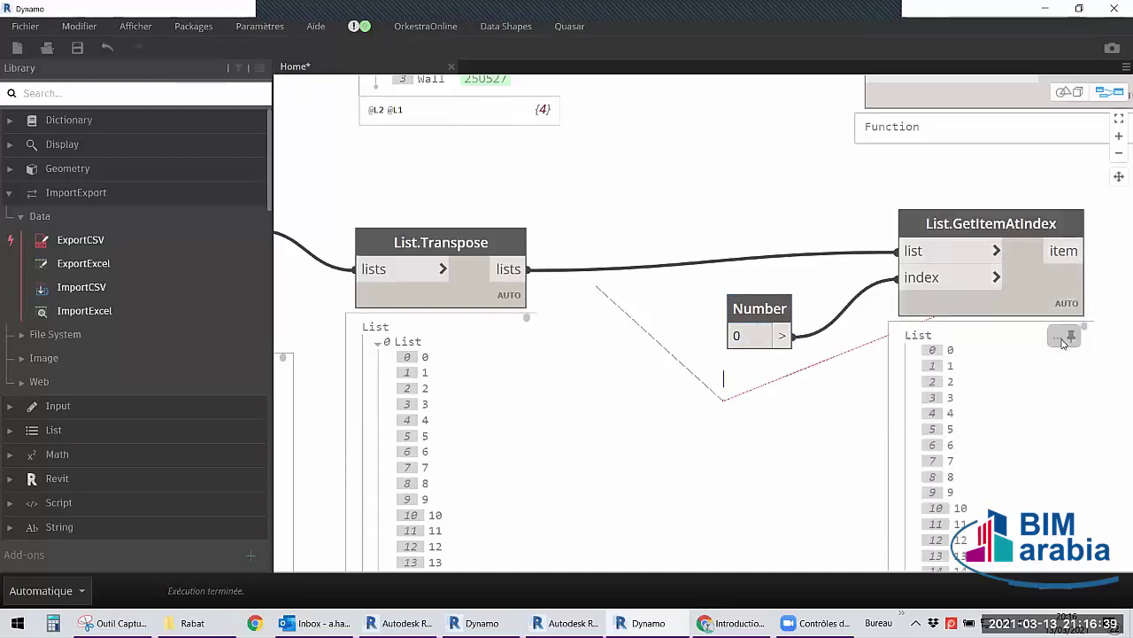
click(1018, 292)
middle_drag(734, 362, 694, 332)
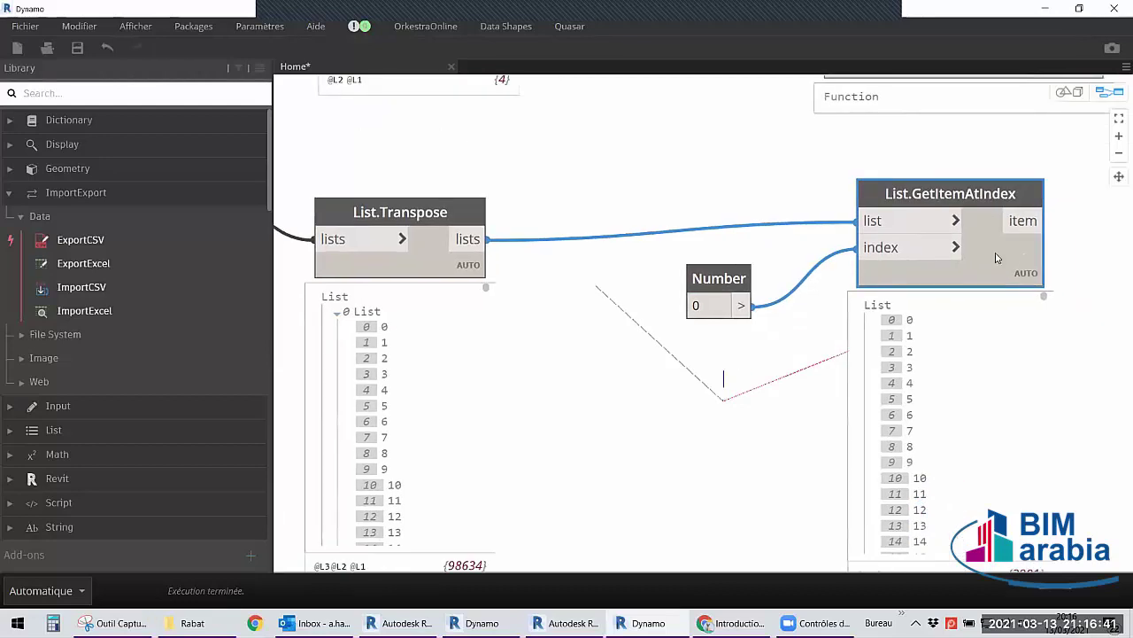
Collapse the first column list in List.Transpose's preview.
middle_drag(1021, 312, 1040, 239)
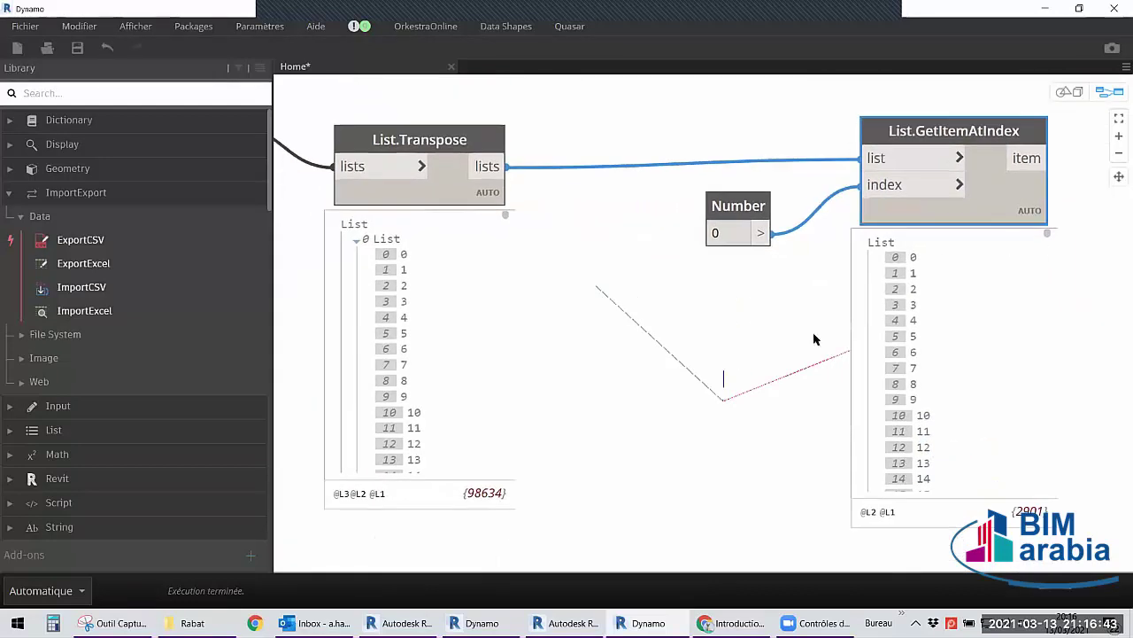
mouse_move(1048, 233)
mouse_down()
mouse_move(1048, 516)
mouse_move(1059, 196)
mouse_up()
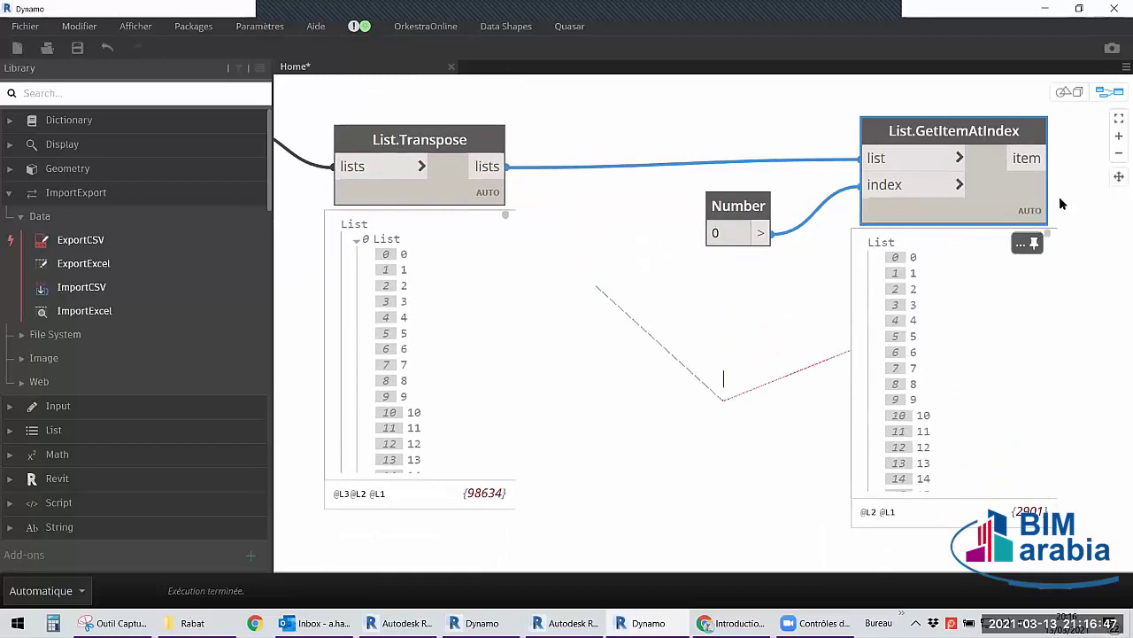
mouse_move(416, 346)
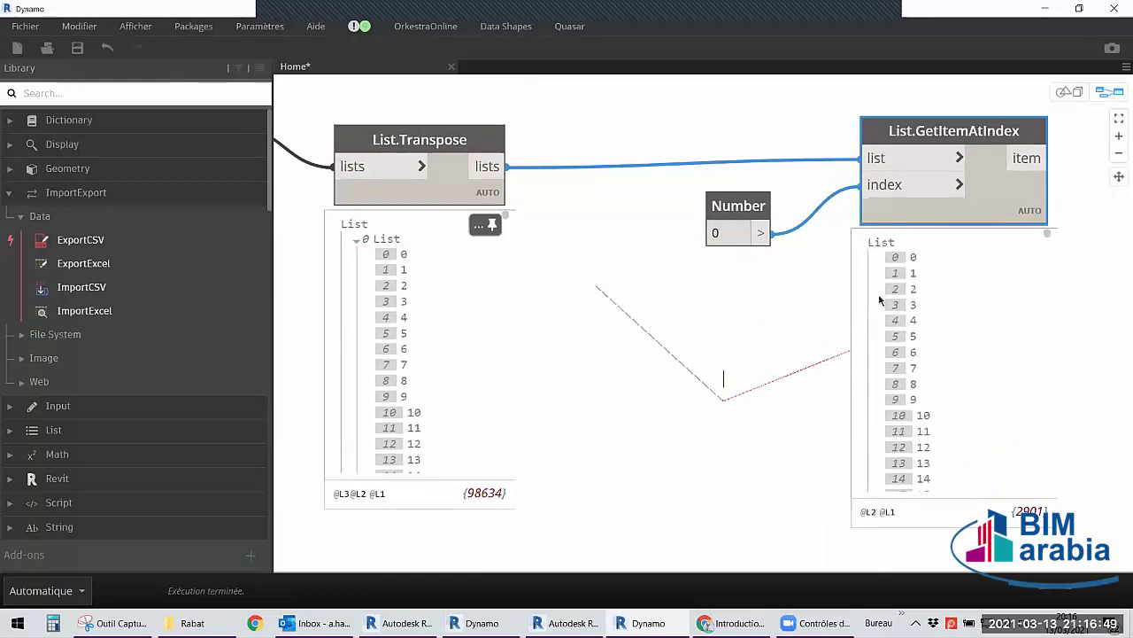
click(355, 241)
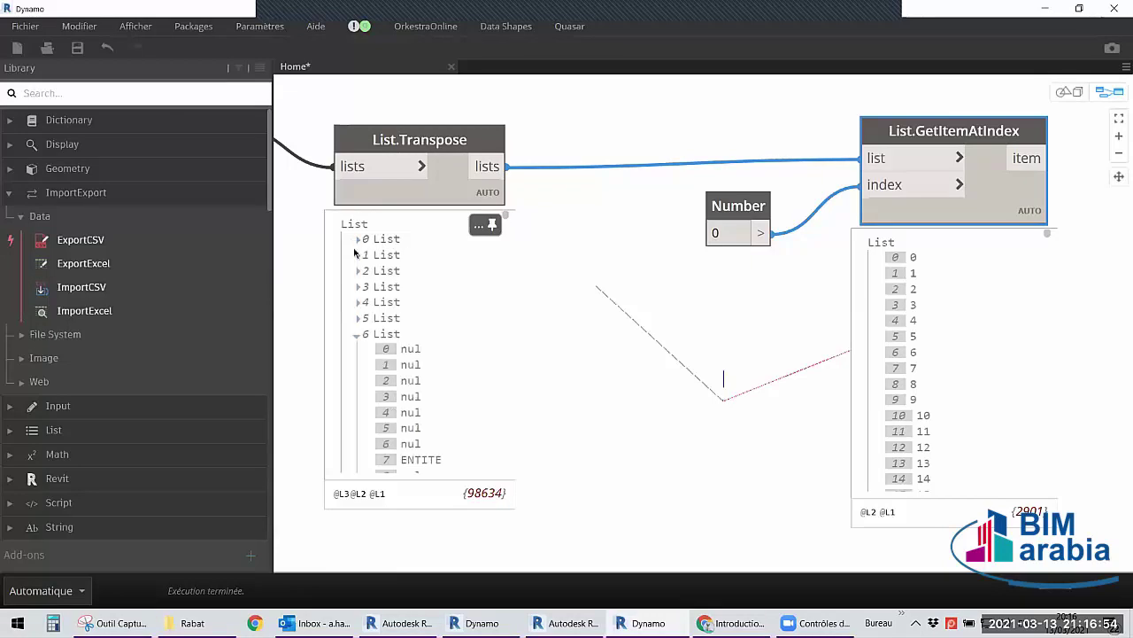
click(810, 395)
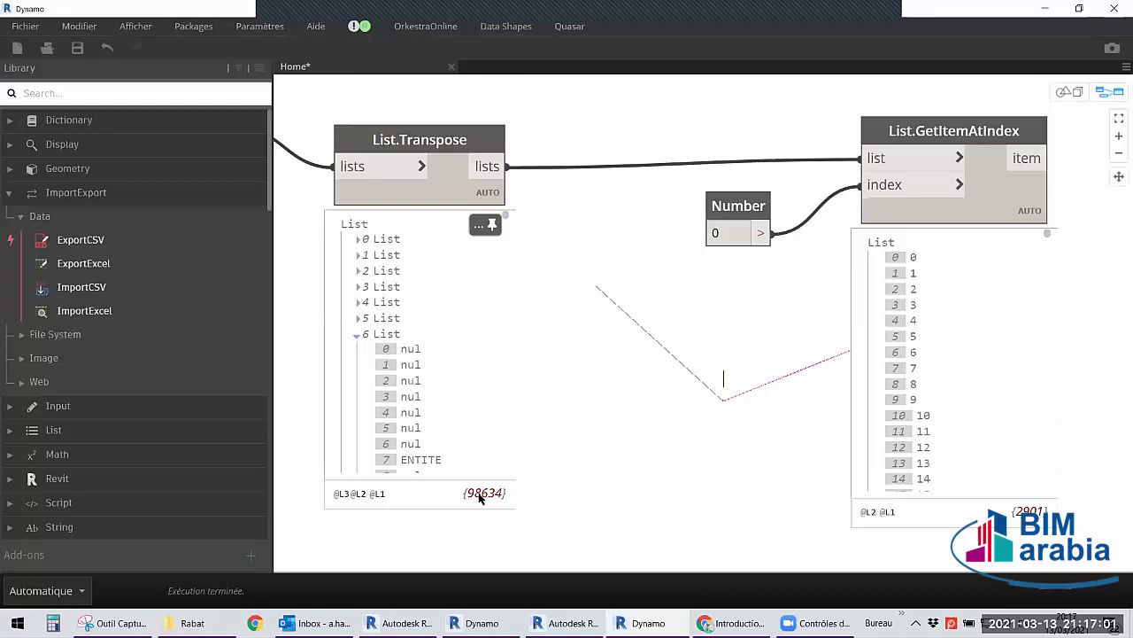
mouse_move(951, 372)
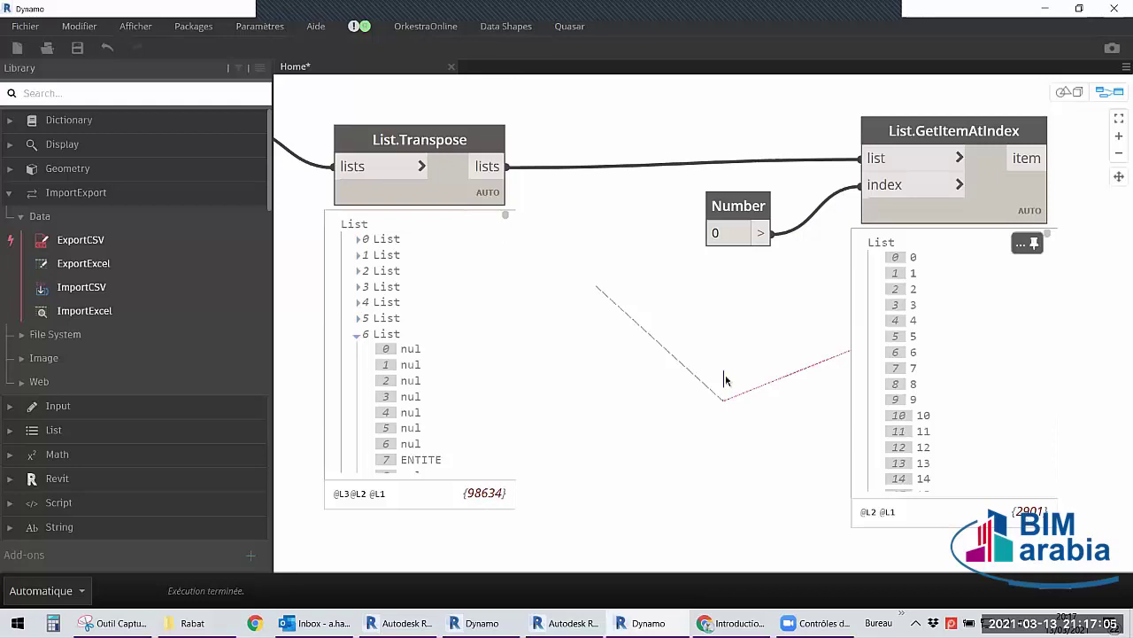
Pan around the graph to review the Categories, Data.ImportExcel and GetItemAtIndex nodes.
scroll(735, 331, down, 2)
scroll(761, 363, down, 2)
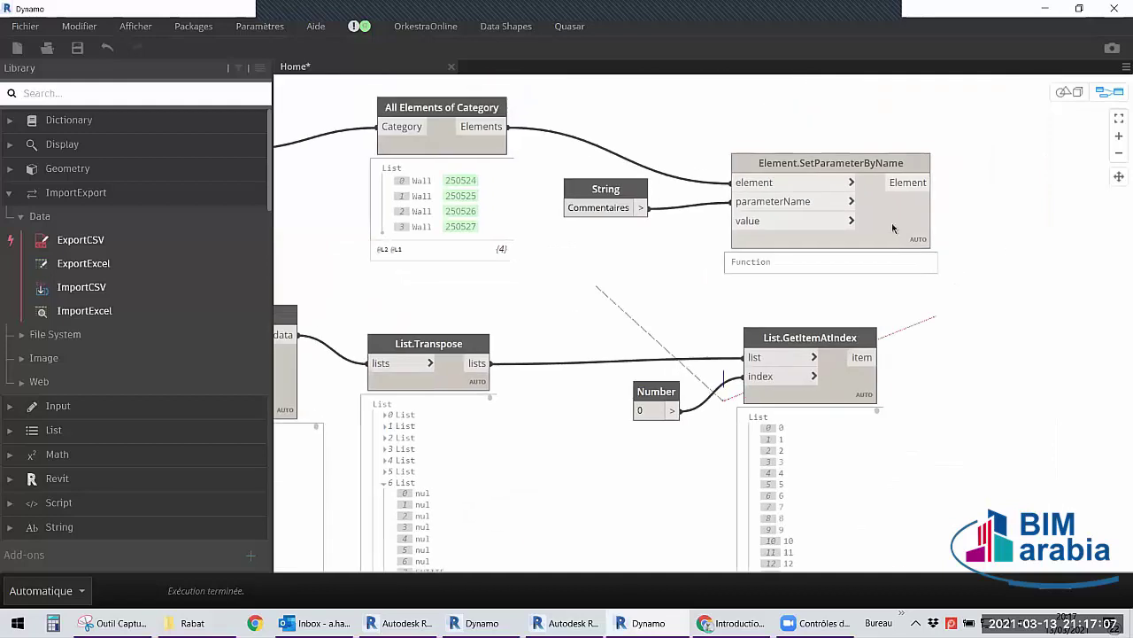
drag(892, 222, 1018, 256)
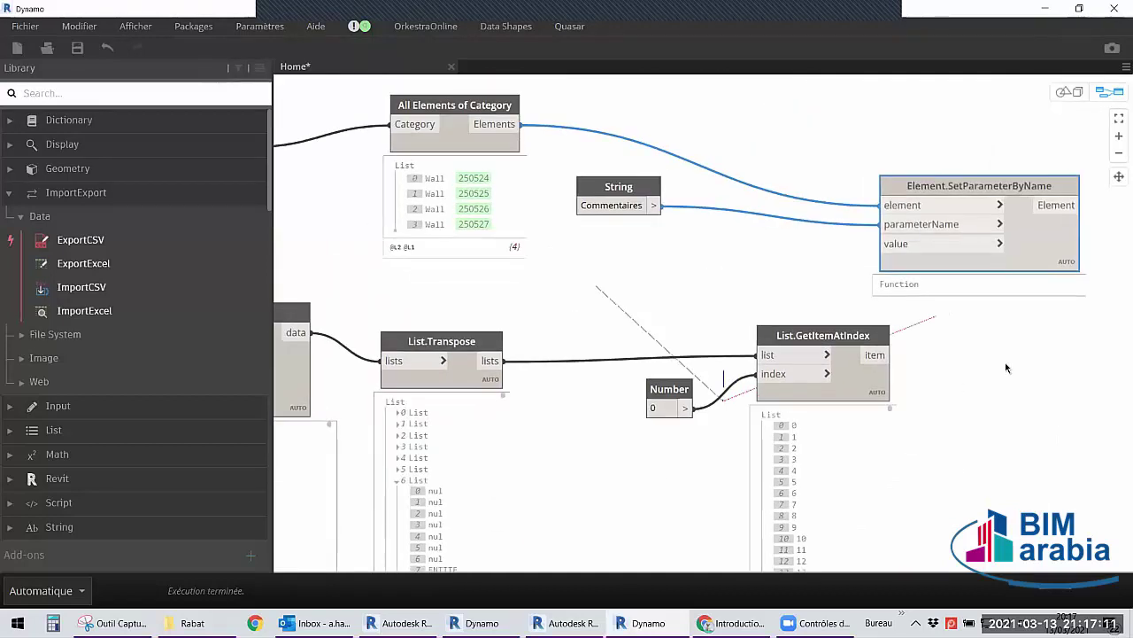
middle_drag(749, 377, 906, 356)
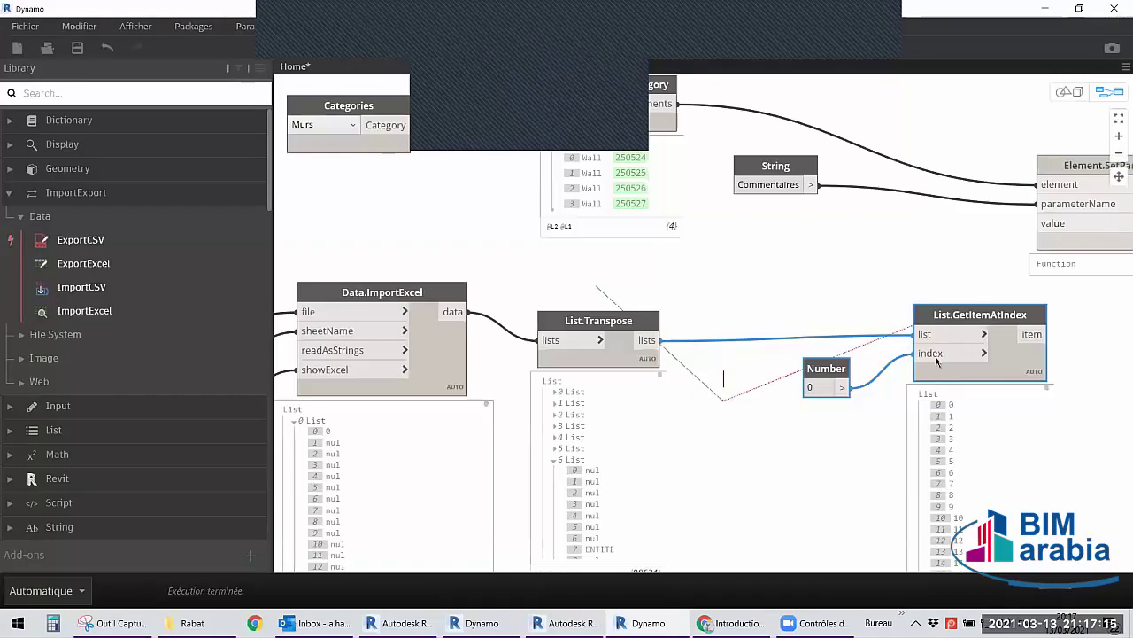
middle_drag(963, 357, 647, 207)
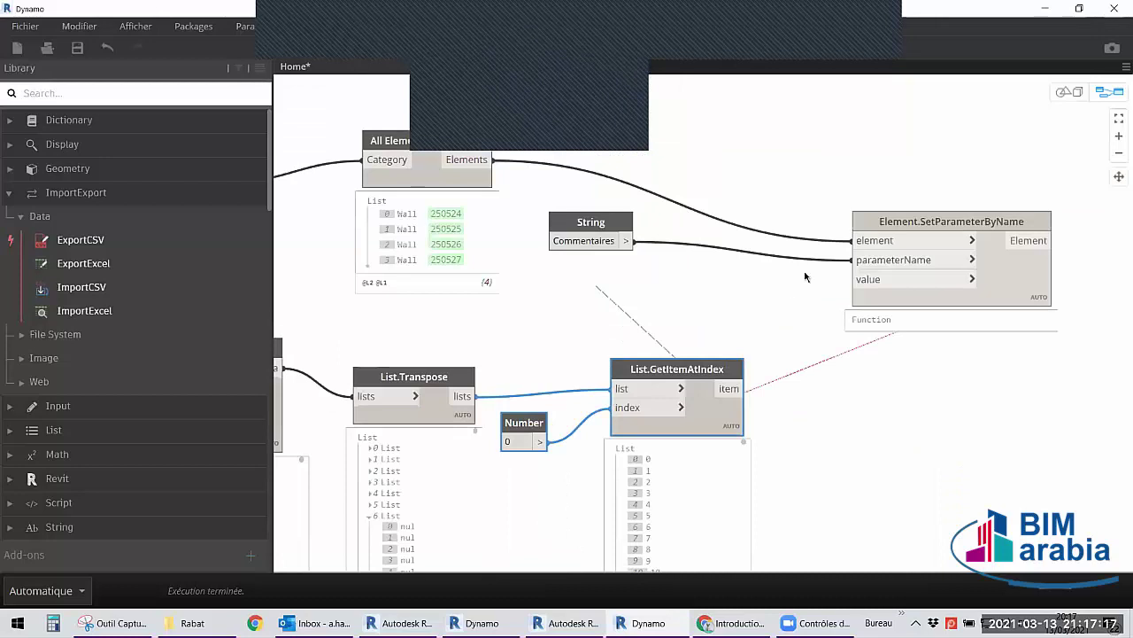
middle_drag(804, 277, 815, 286)
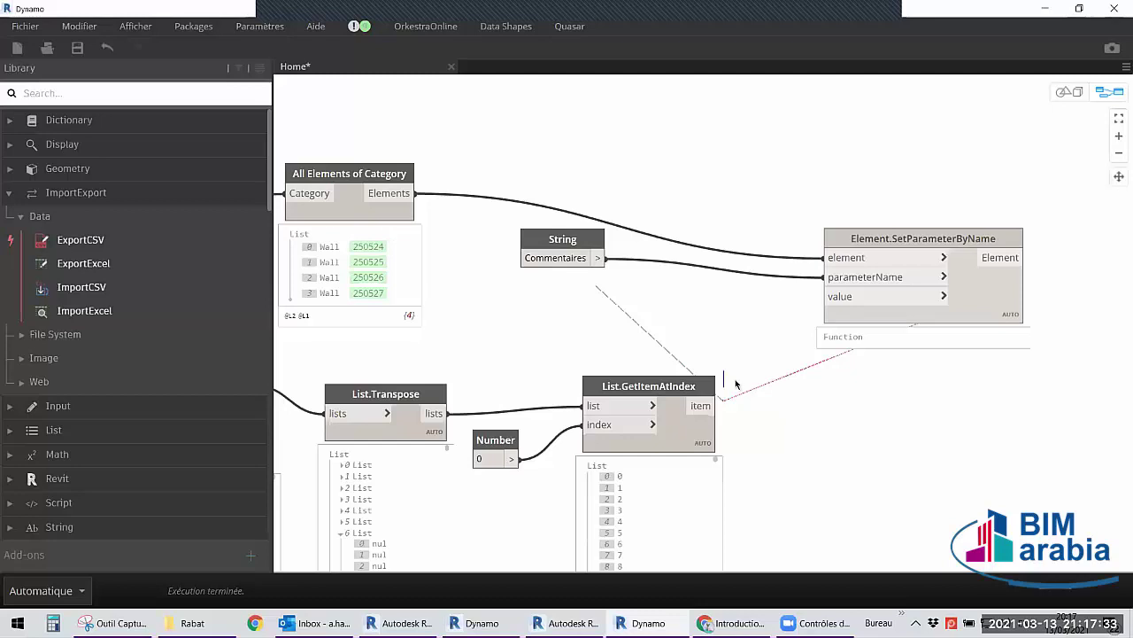
scroll(725, 307, up, 2)
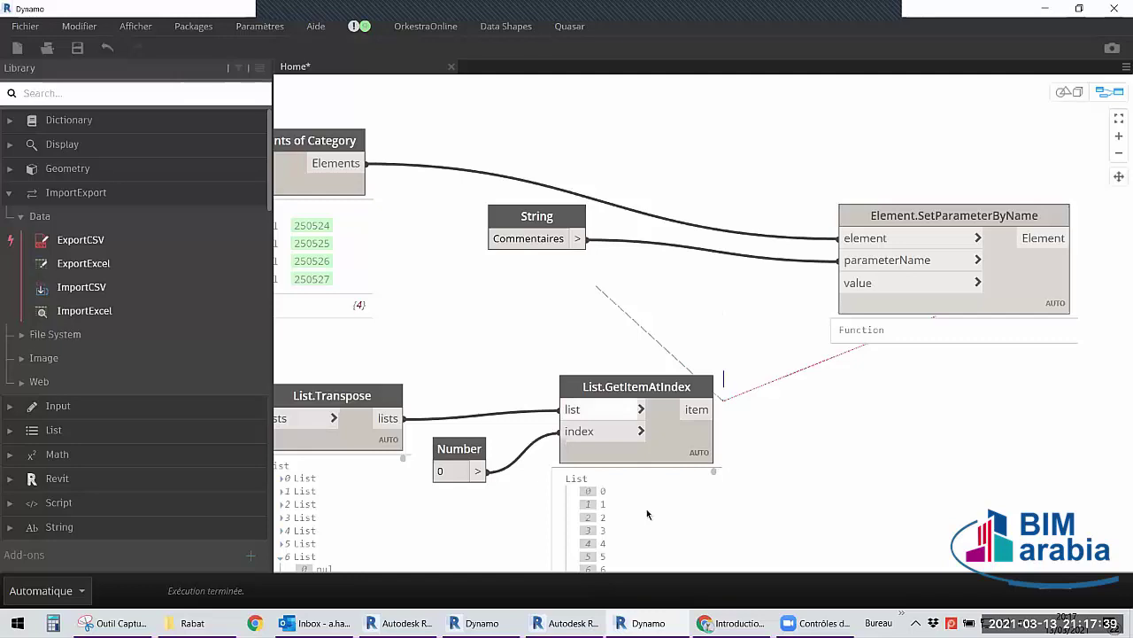
mouse_move(648, 513)
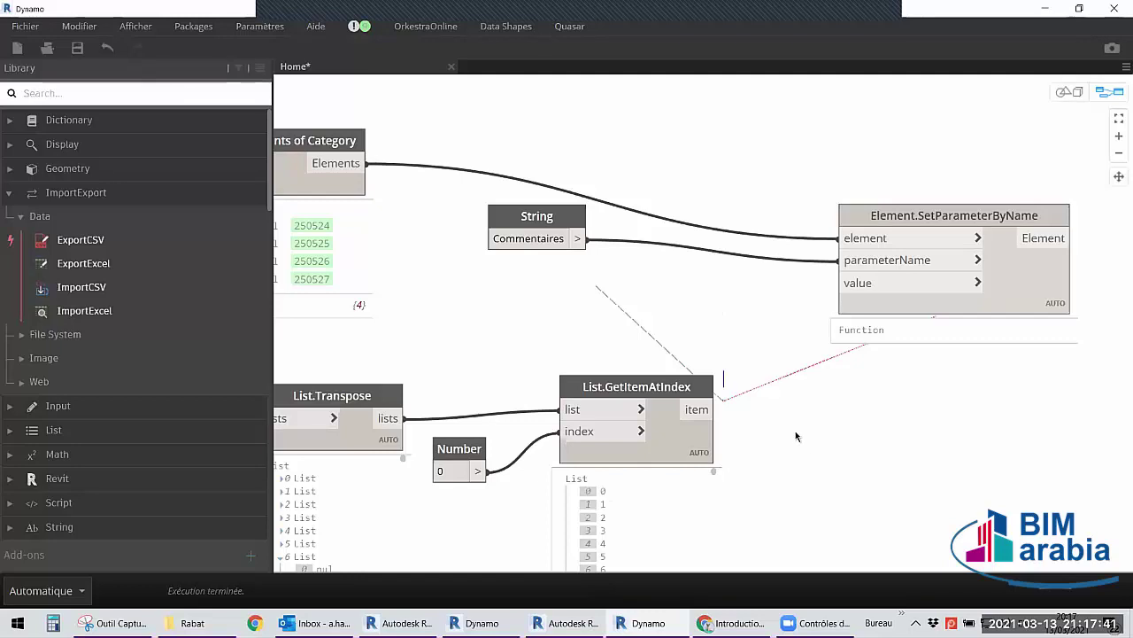
Switch the run mode to Manuel and bring Element.SetParameterByName into view.
click(79, 595)
click(63, 513)
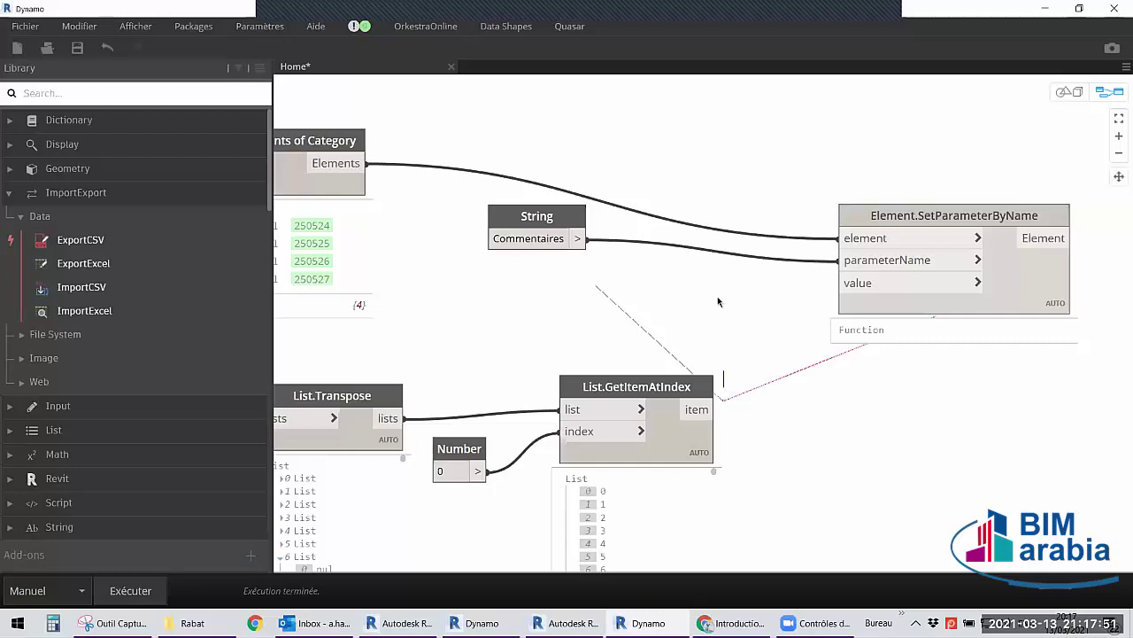
scroll(974, 301, down, 2)
drag(1012, 317, 369, 515)
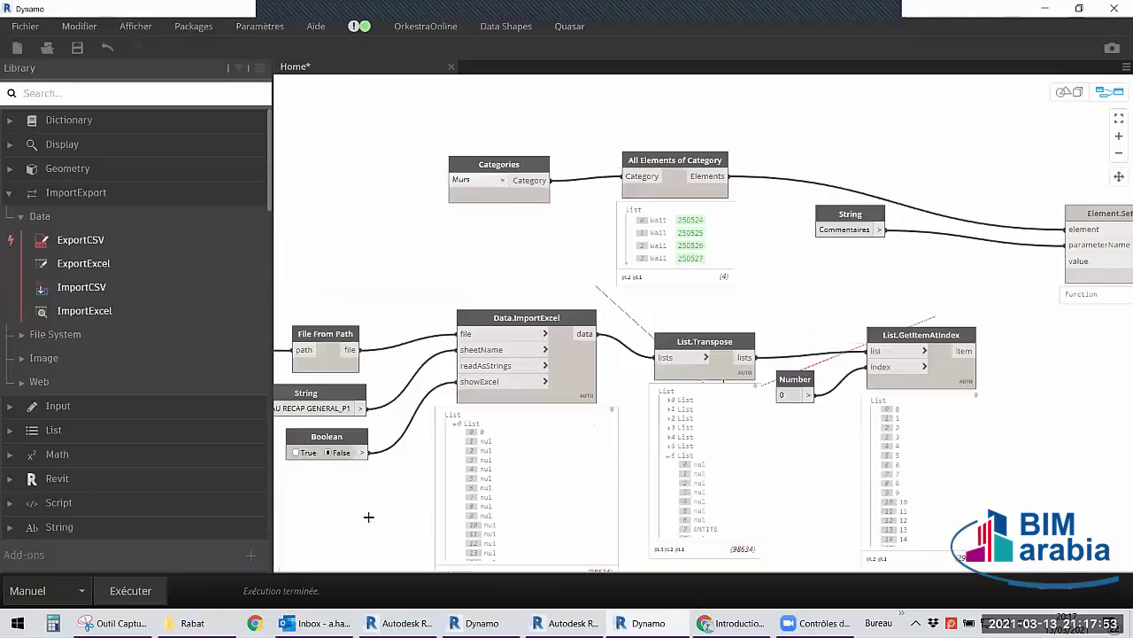
click(418, 261)
middle_drag(816, 379, 531, 403)
scroll(797, 398, up, 3)
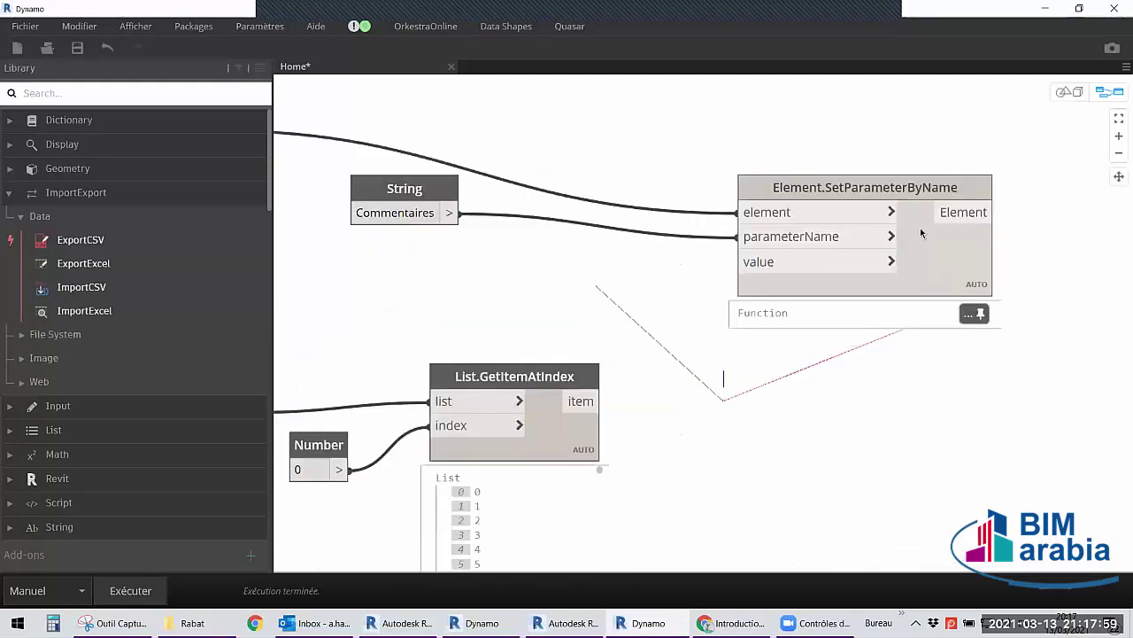
click(929, 244)
drag(932, 245, 939, 239)
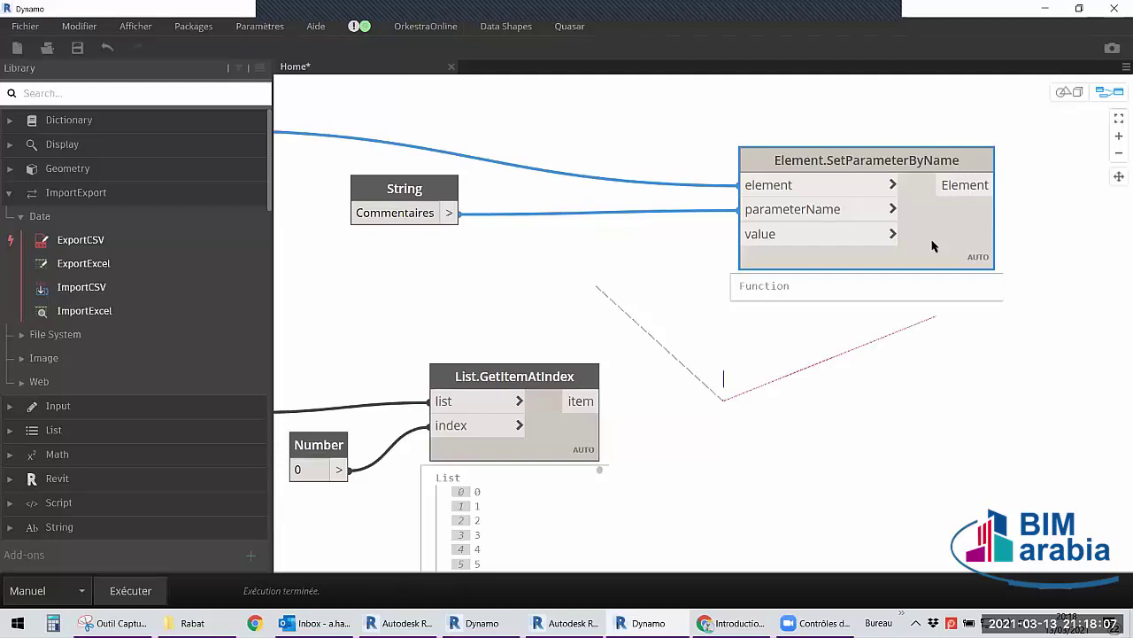
click(378, 474)
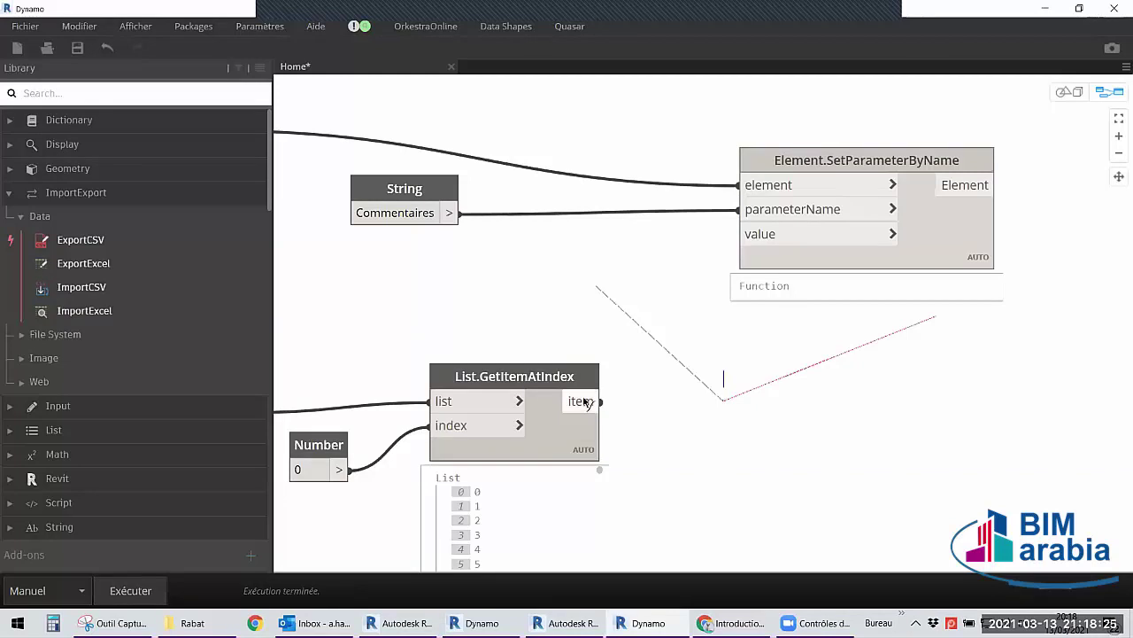
Wire GetItemAtIndex's item into the setter's value and run, getting warnings and null results.
mouse_move(600, 401)
mouse_down()
mouse_move(646, 289)
mouse_move(749, 234)
mouse_up()
drag(941, 248, 960, 240)
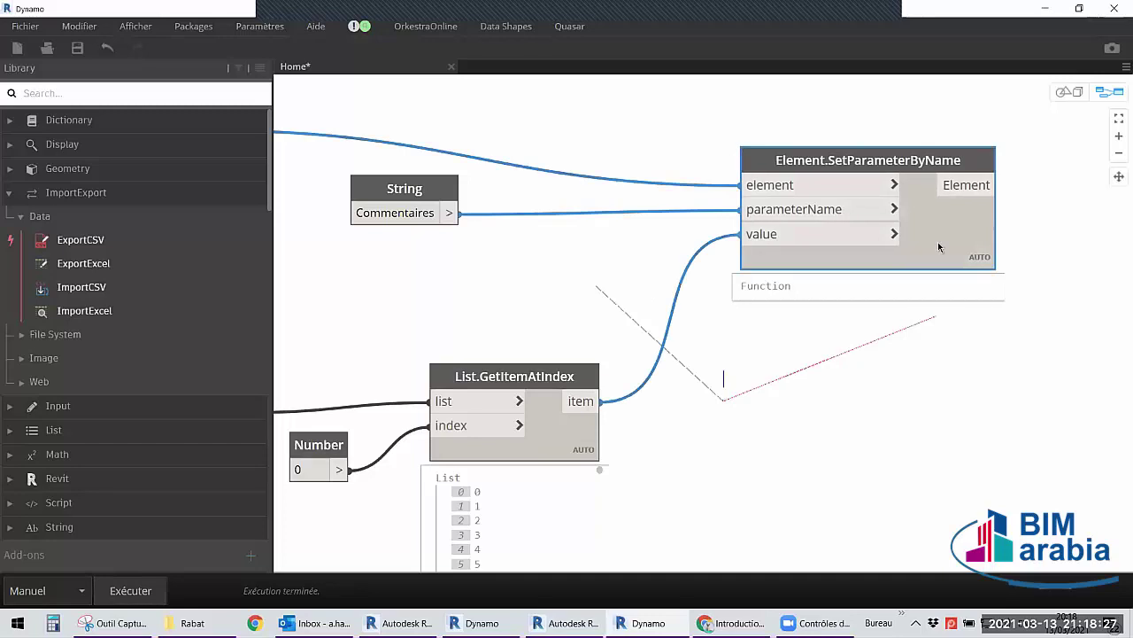
click(131, 589)
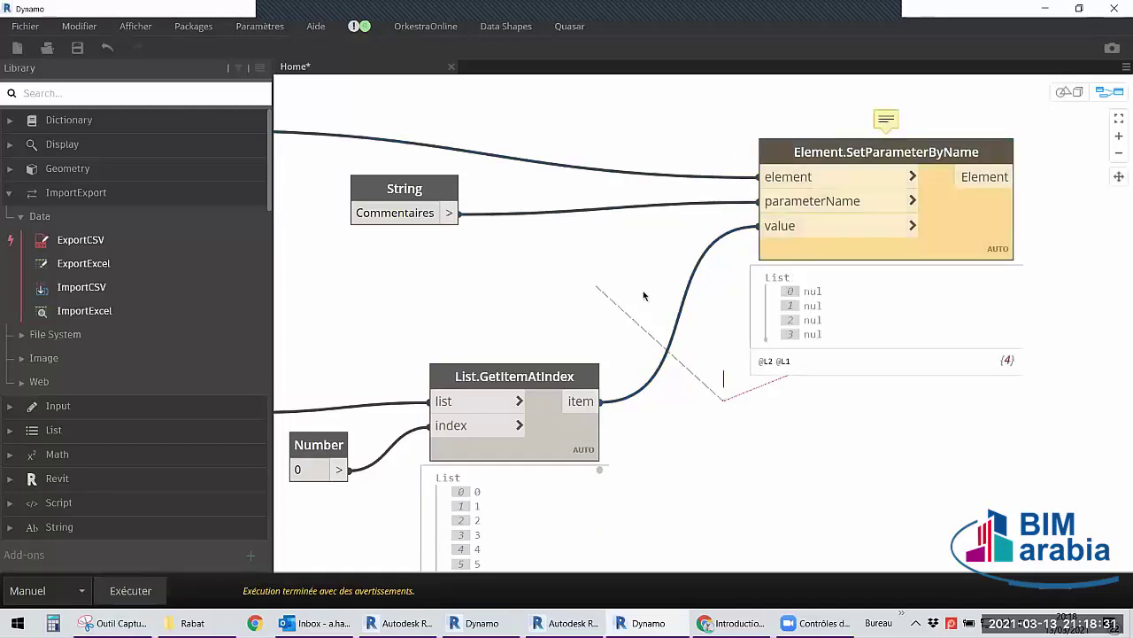
scroll(645, 292, down, 2)
scroll(884, 97, down, 1)
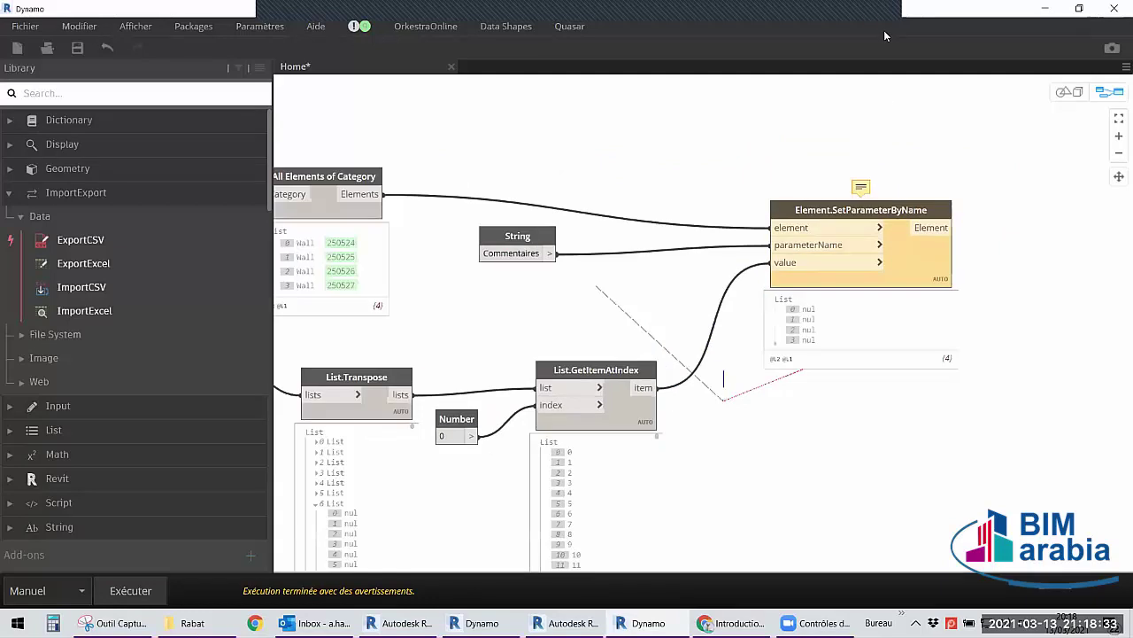
key(super+Down)
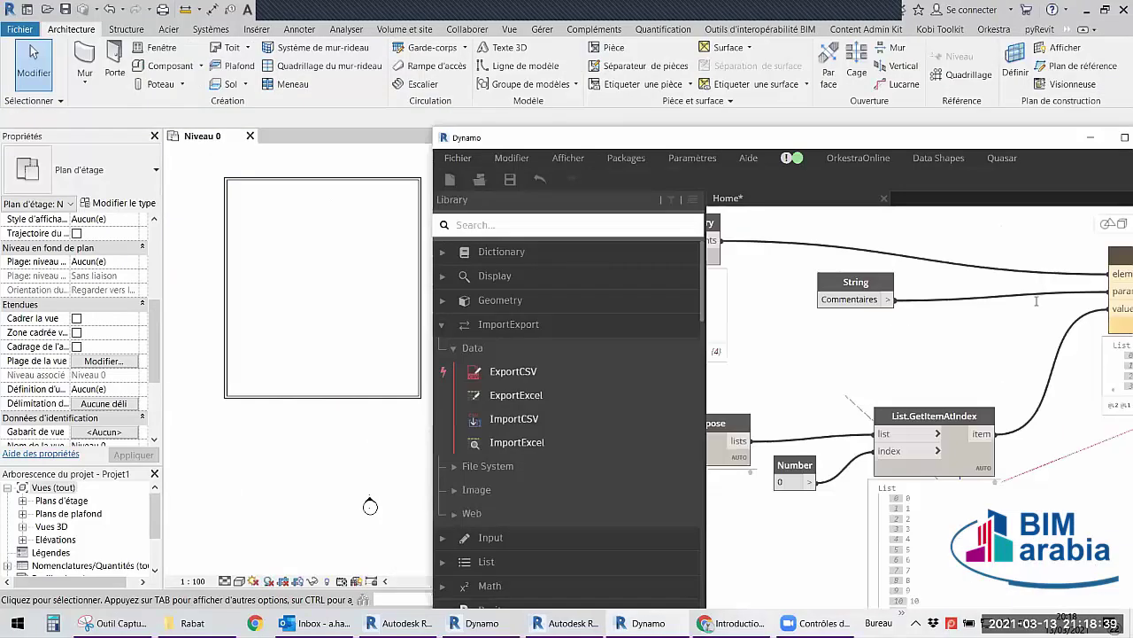
middle_drag(985, 302, 907, 304)
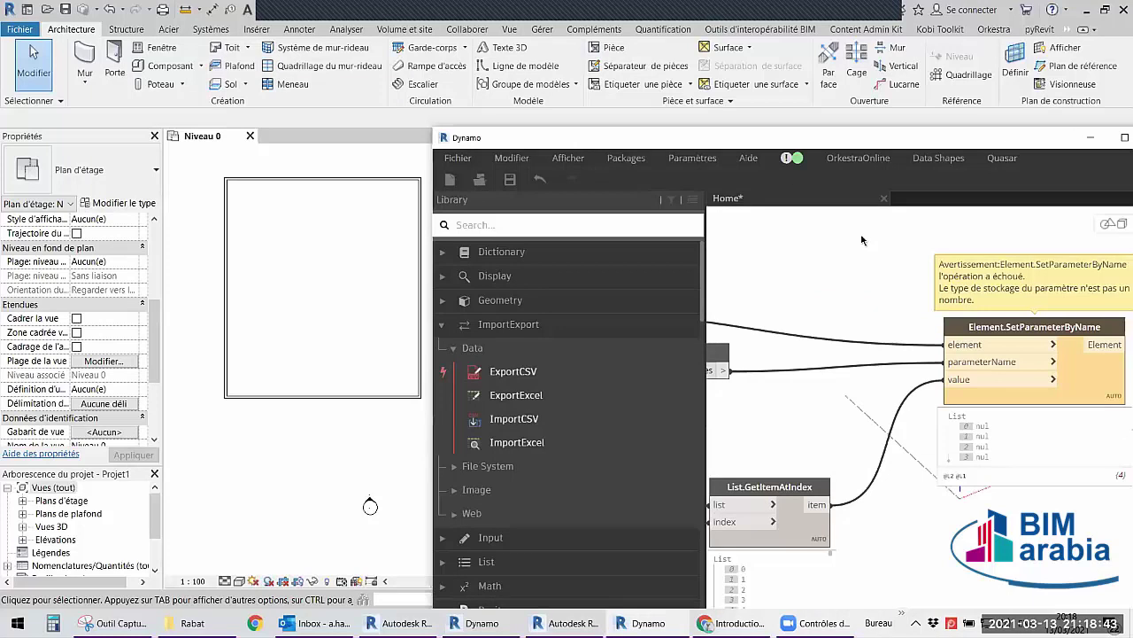
key(super+Up)
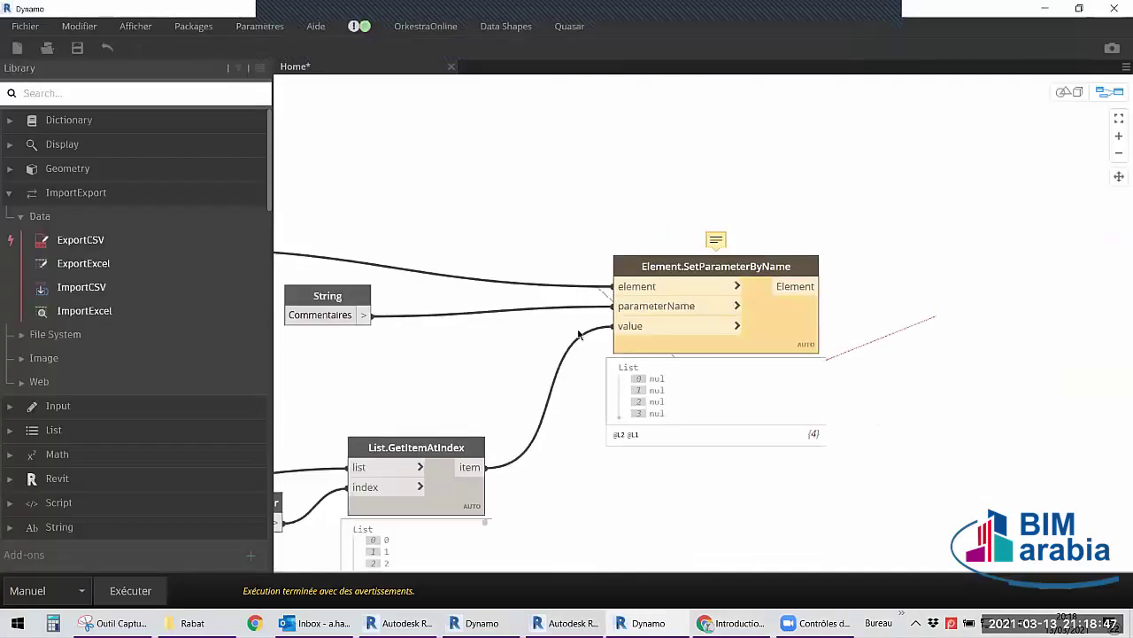
middle_drag(494, 408, 625, 358)
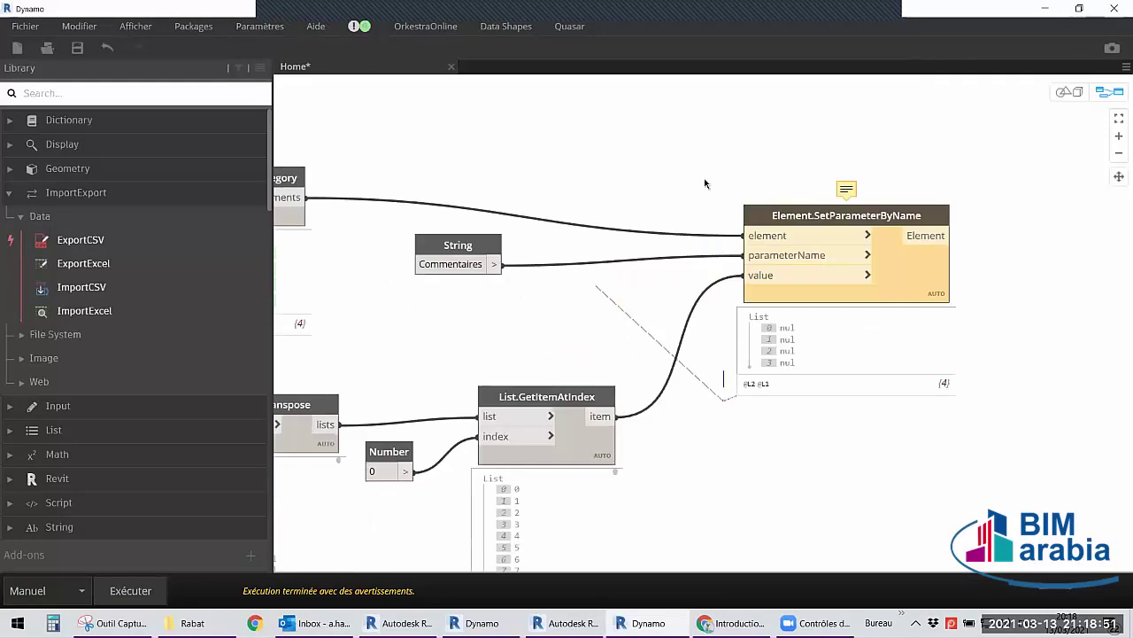
scroll(676, 178, up, 1)
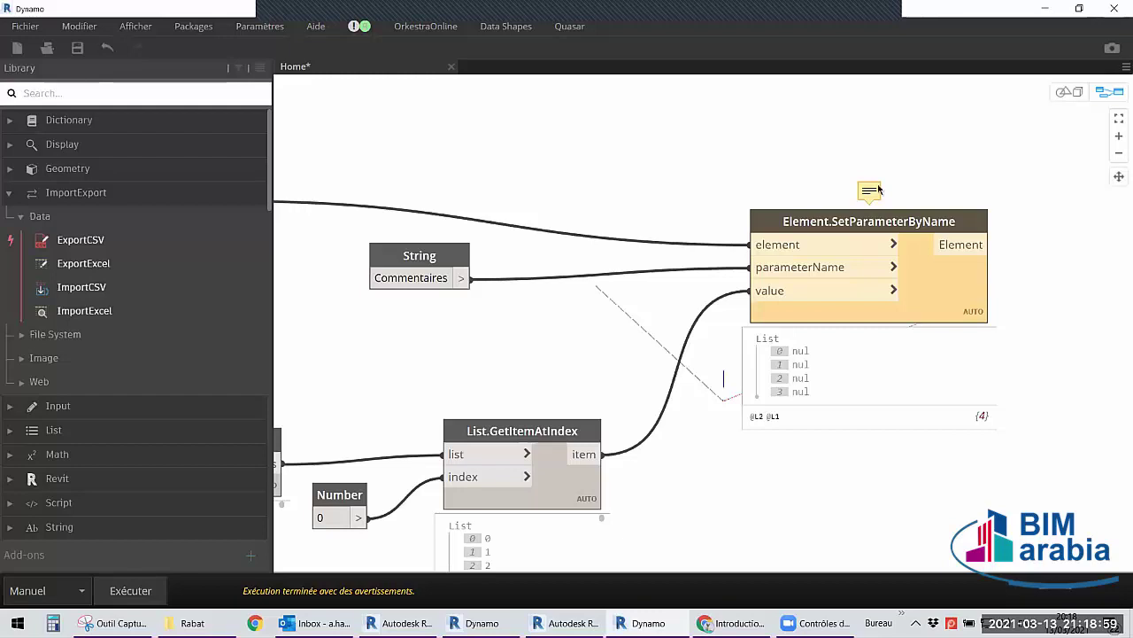
mouse_move(847, 189)
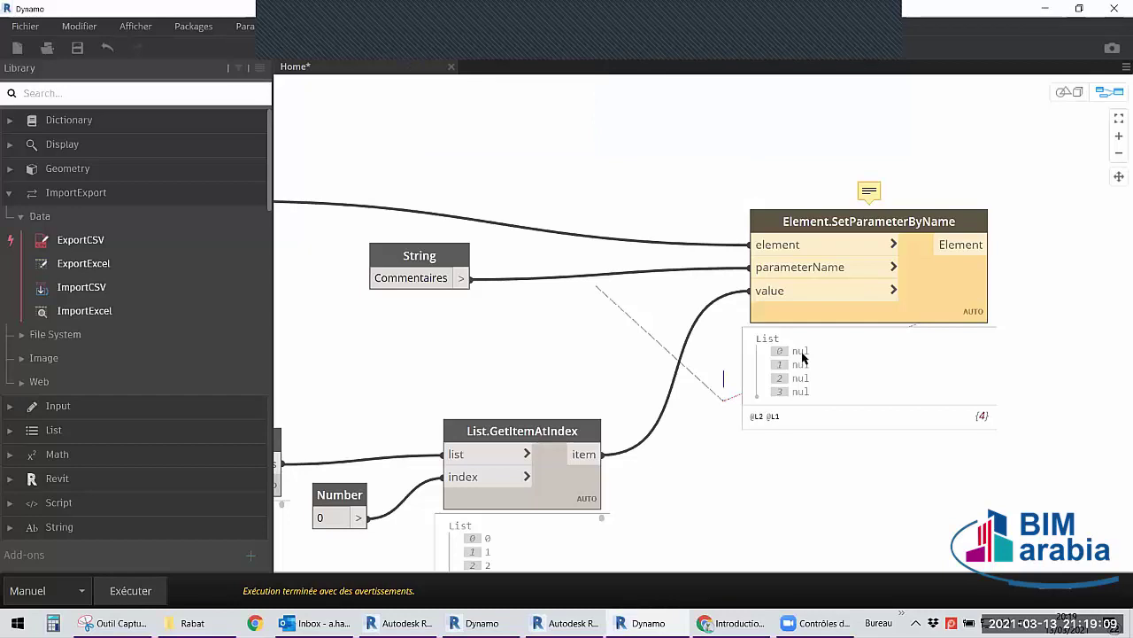
scroll(828, 494, up, 1)
scroll(791, 340, up, 1)
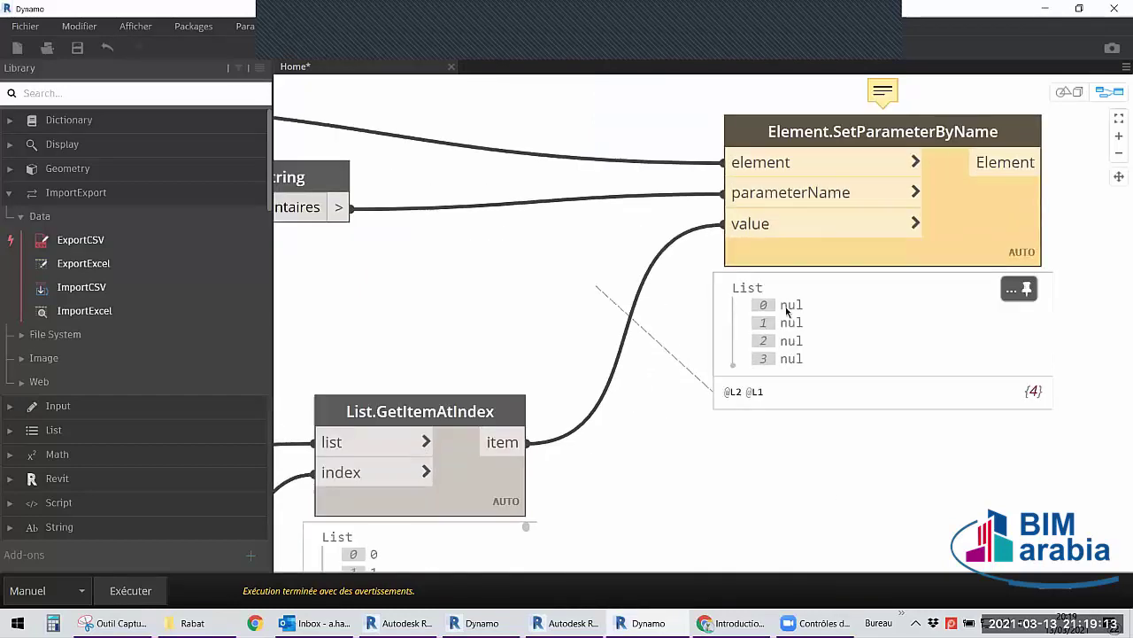
mouse_move(786, 310)
middle_drag(786, 310, 698, 361)
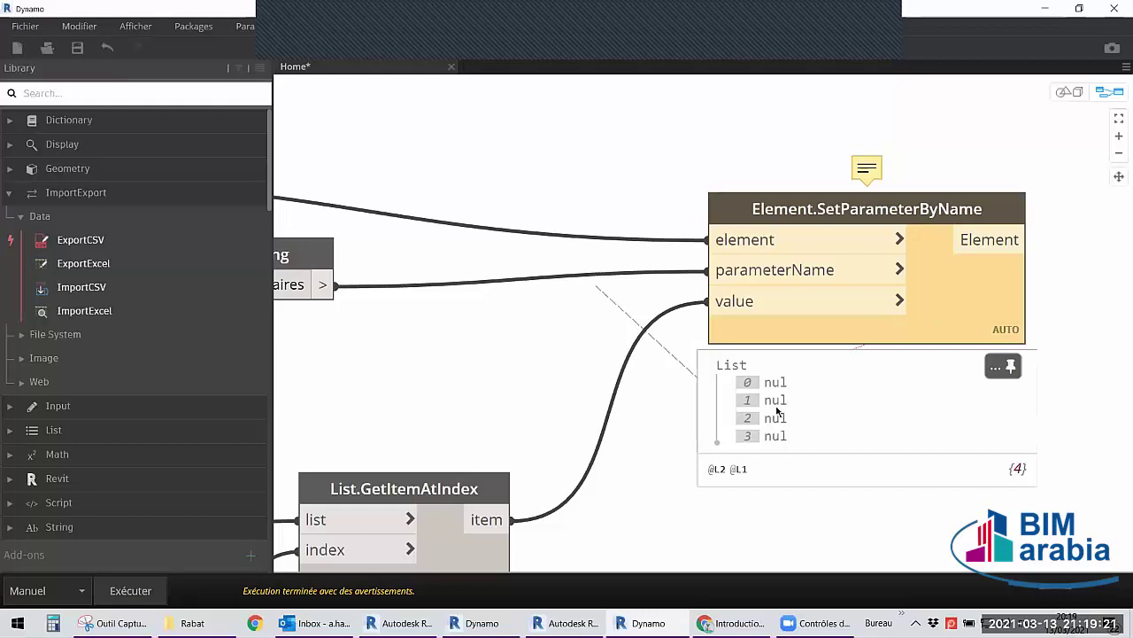
middle_drag(354, 316, 740, 342)
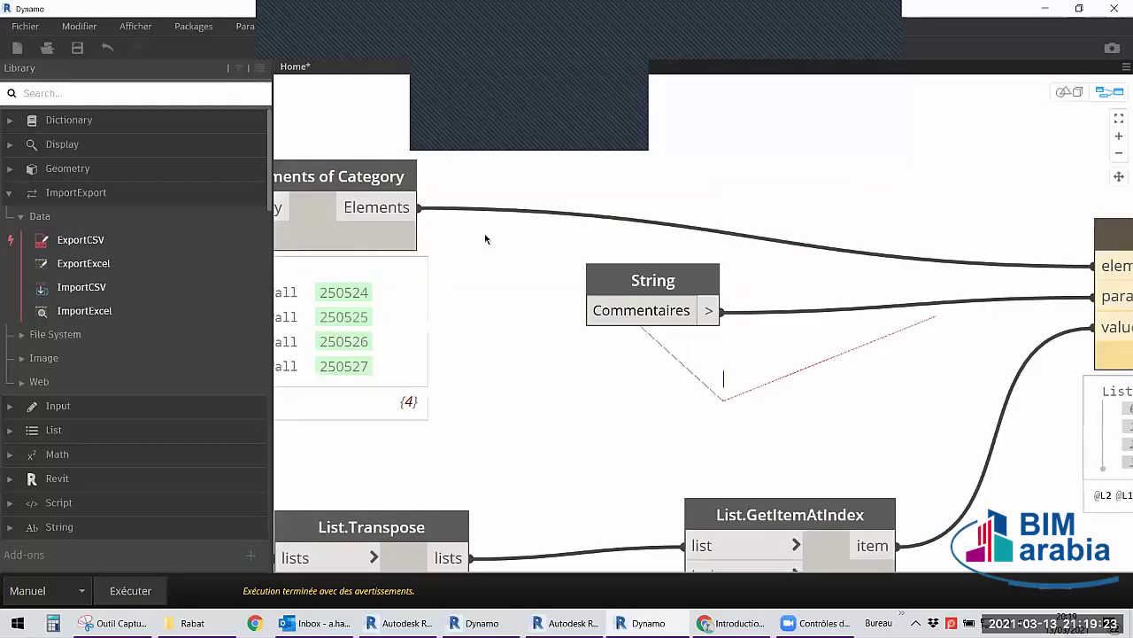
click(447, 353)
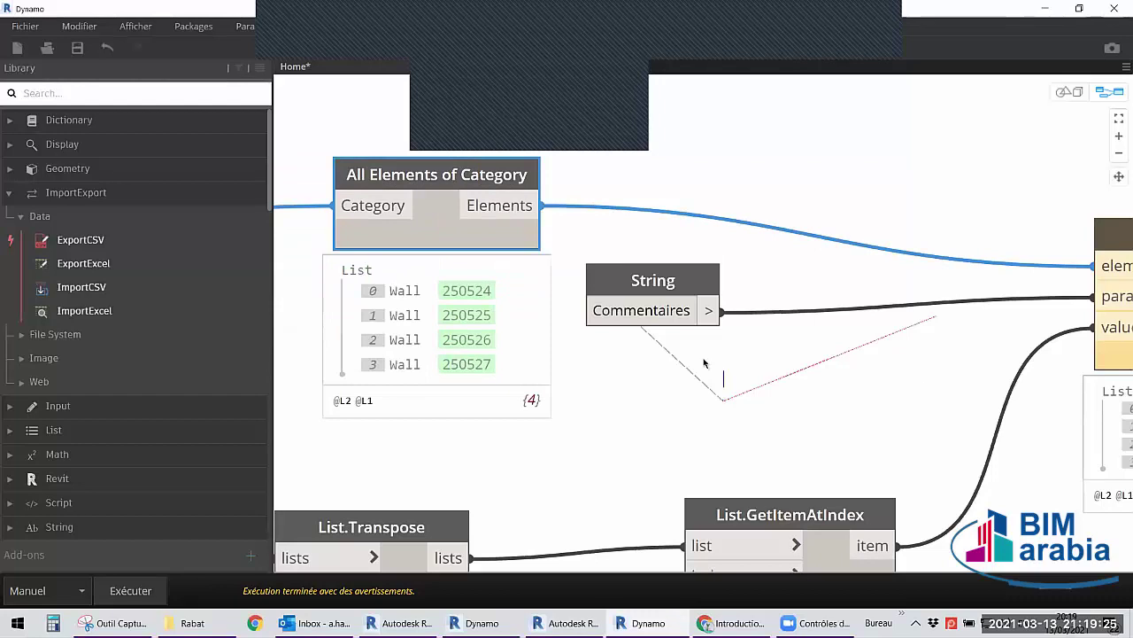
mouse_move(885, 382)
middle_down()
mouse_move(746, 367)
mouse_move(894, 358)
middle_up()
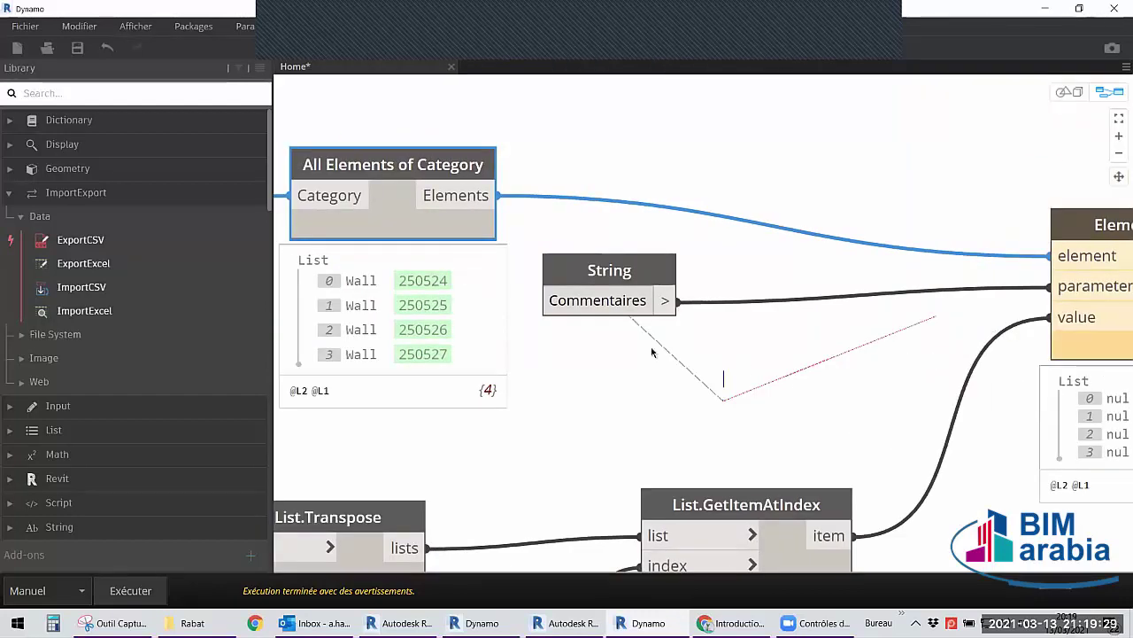
middle_drag(821, 416, 744, 417)
middle_drag(1071, 400, 757, 391)
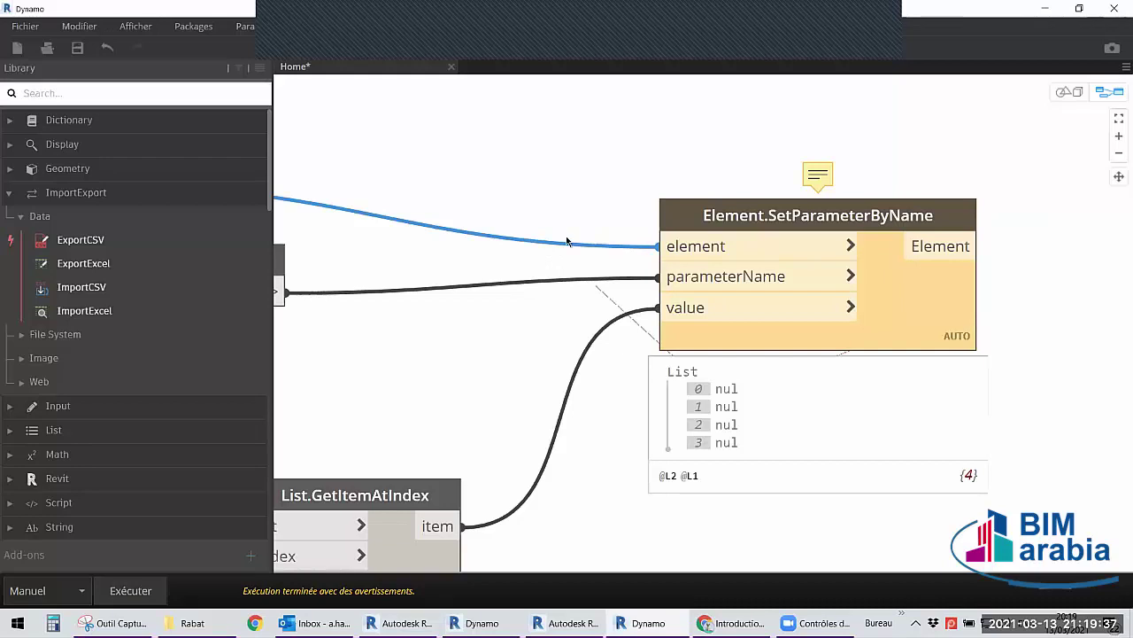
middle_drag(566, 240, 476, 338)
mouse_move(817, 174)
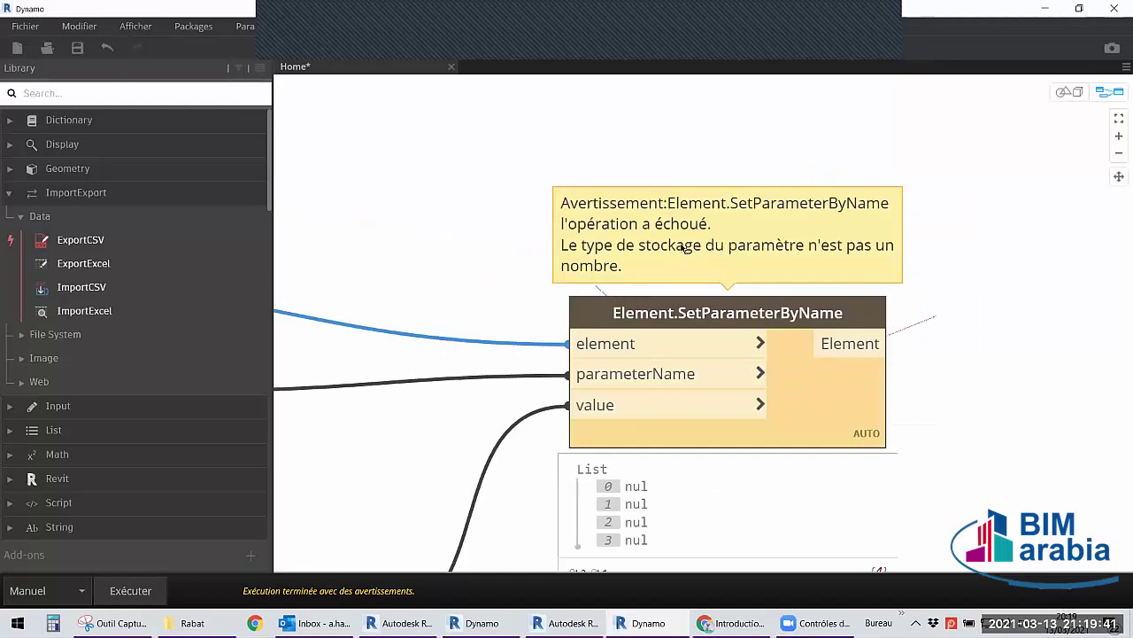
drag(582, 246, 701, 247)
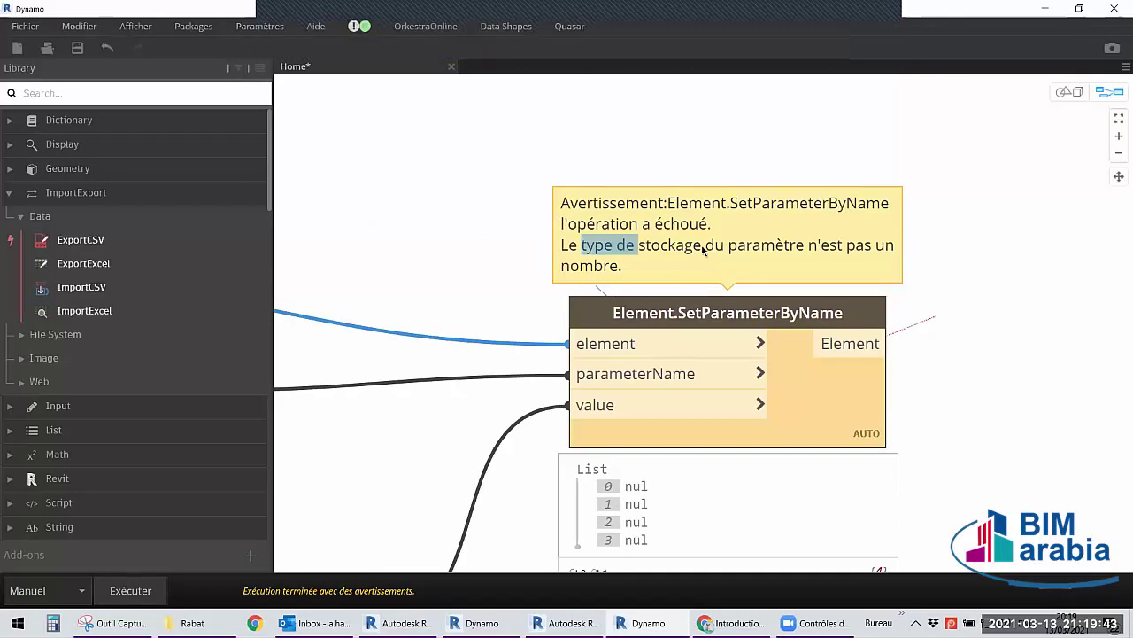
shift+click(624, 268)
scroll(492, 241, down, 2)
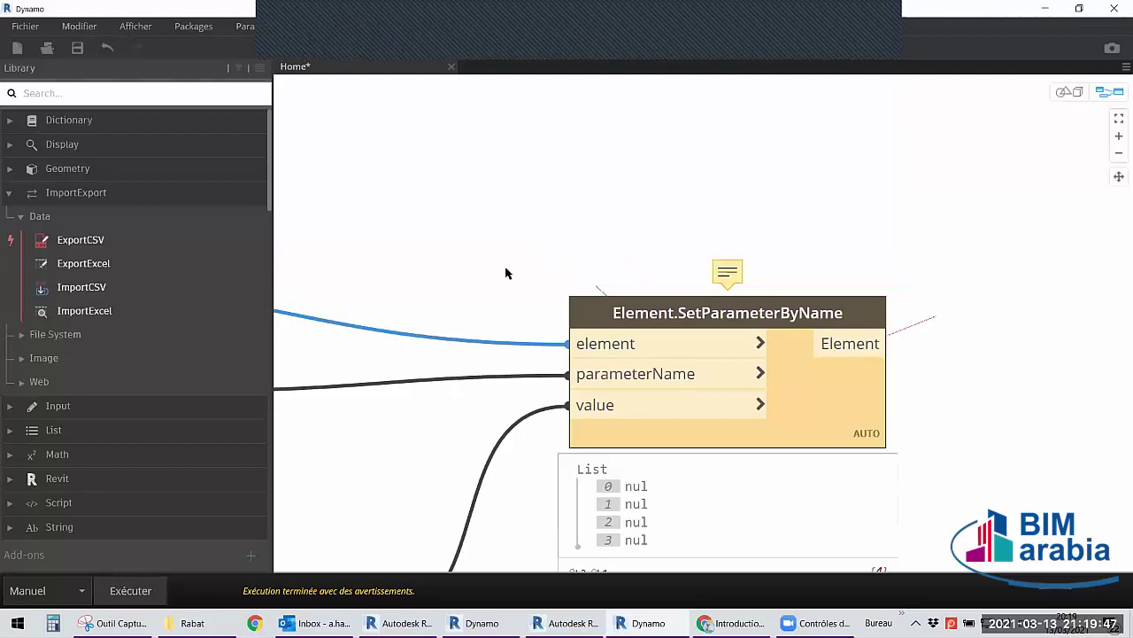
middle_drag(544, 283, 643, 313)
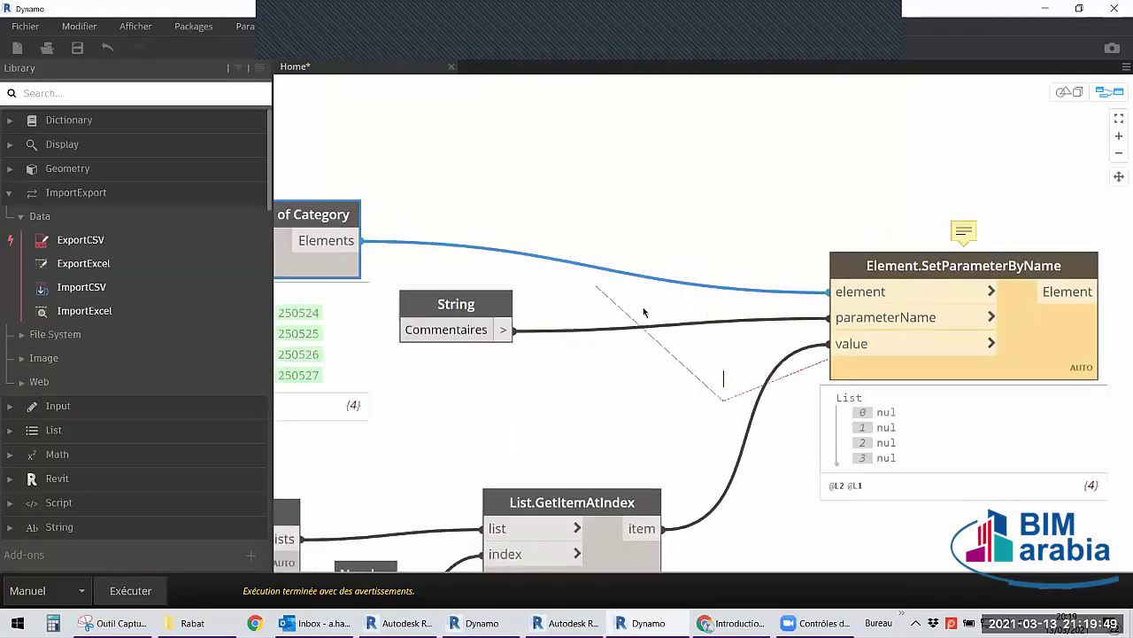
drag(441, 332, 600, 339)
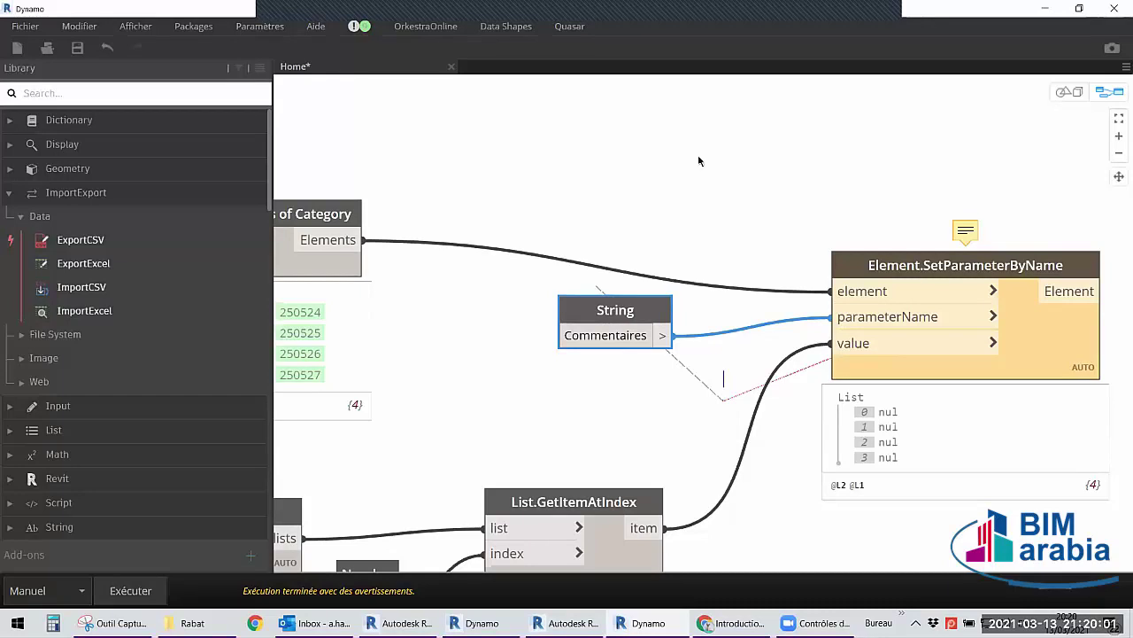
middle_drag(752, 476, 773, 164)
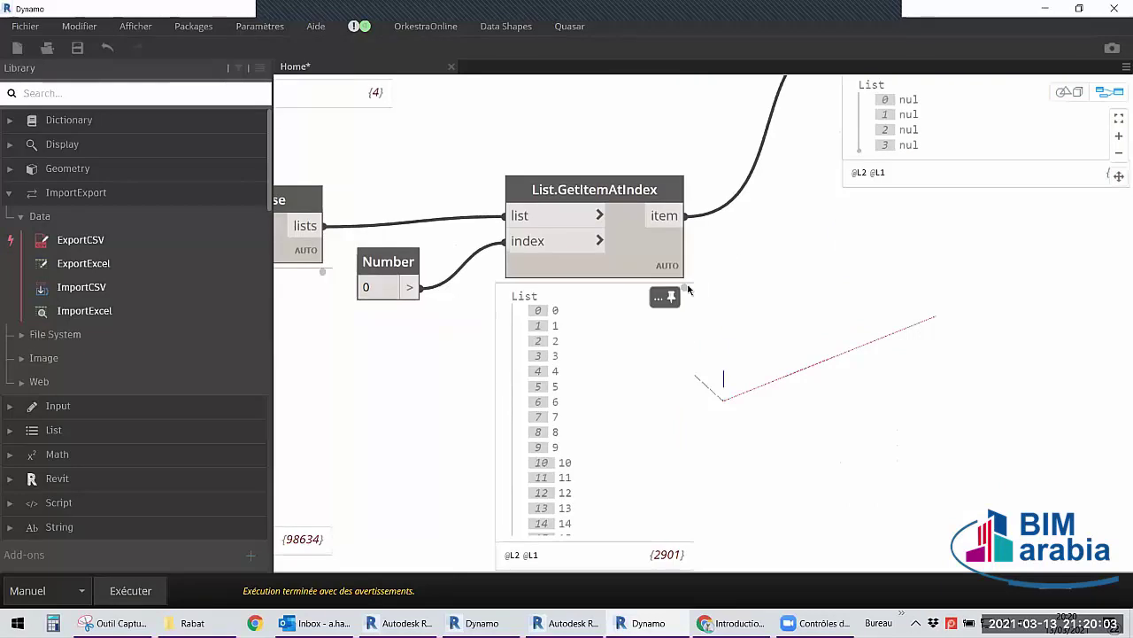
scroll(695, 381, down, 20)
scroll(696, 442, down, 20)
scroll(698, 386, down, 5)
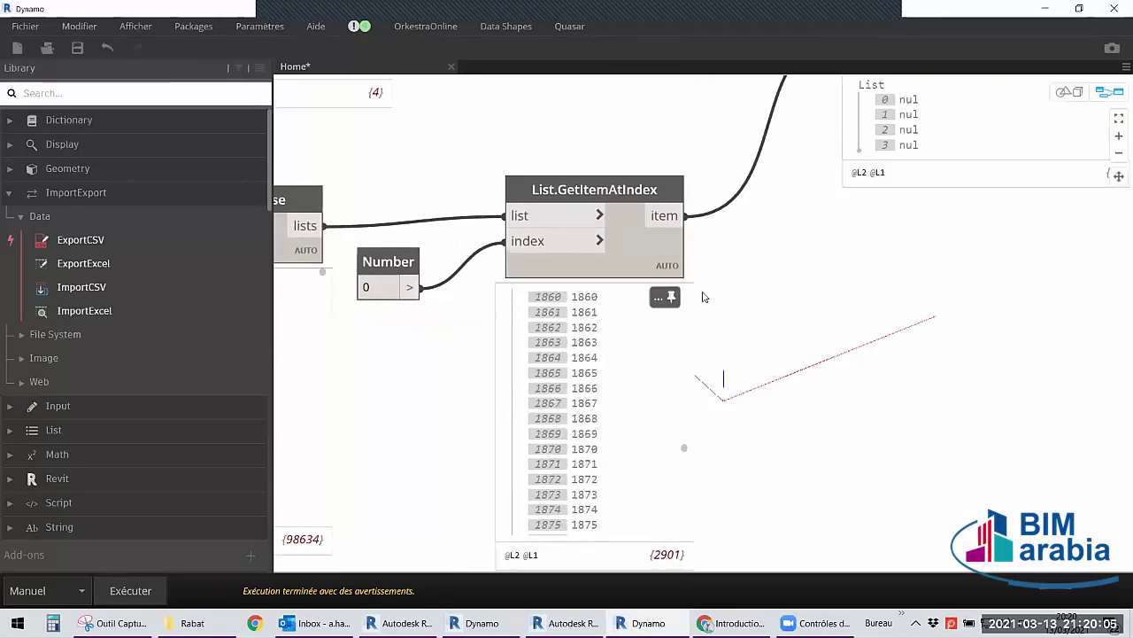
middle_drag(831, 269, 542, 416)
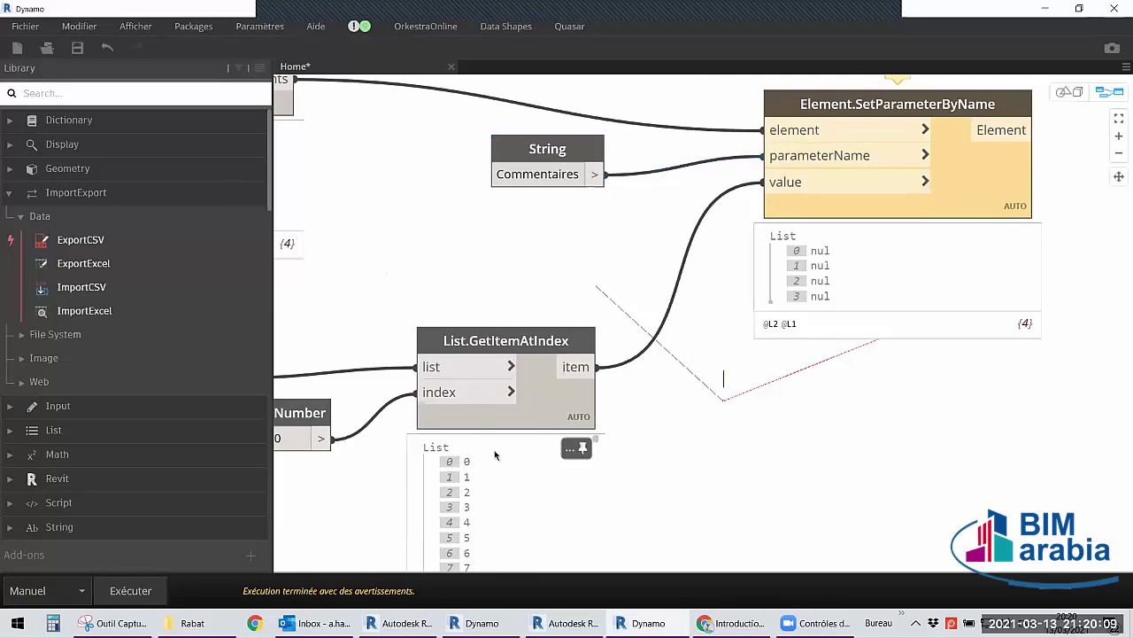
mouse_move(897, 275)
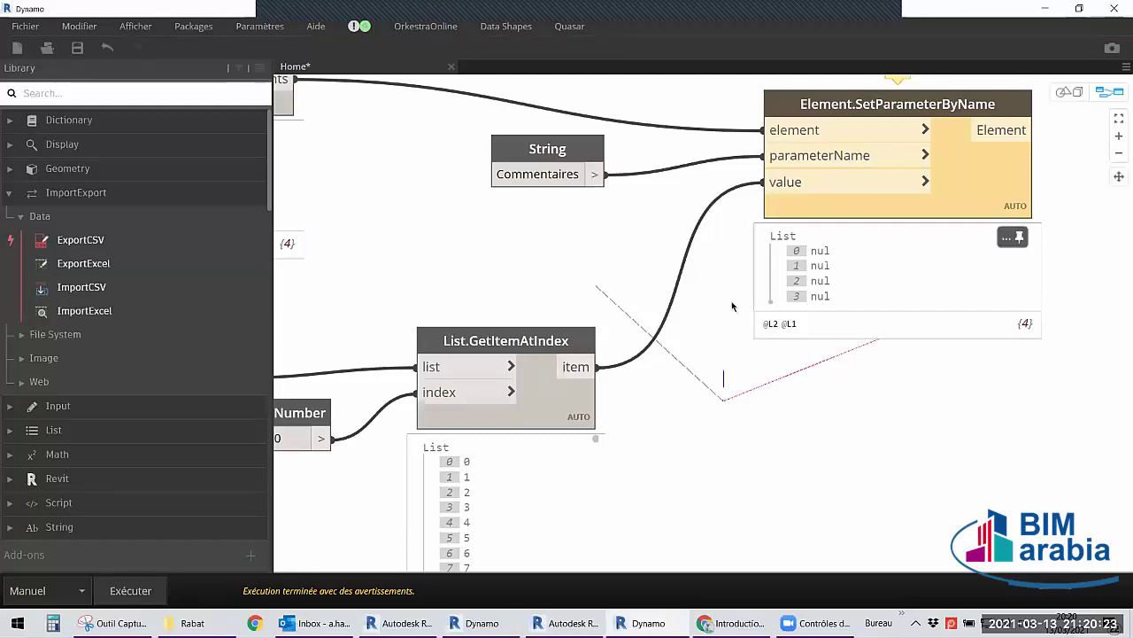
Place a String from Object node and wire GetItemAtIndex's item output into its obj input.
right_click(717, 343)
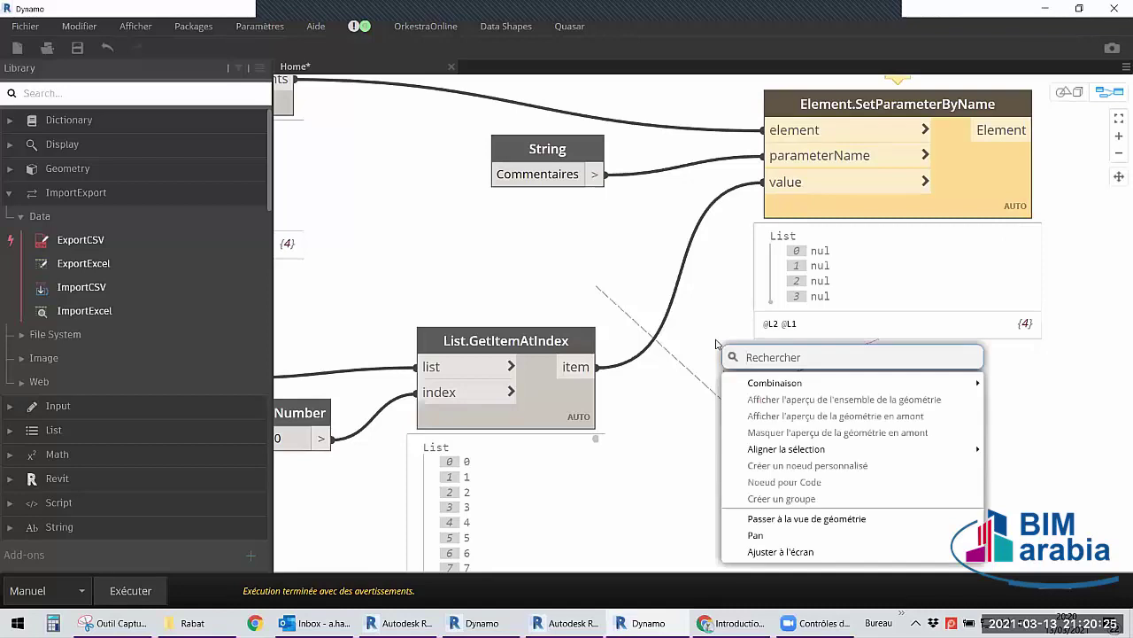
text(s)
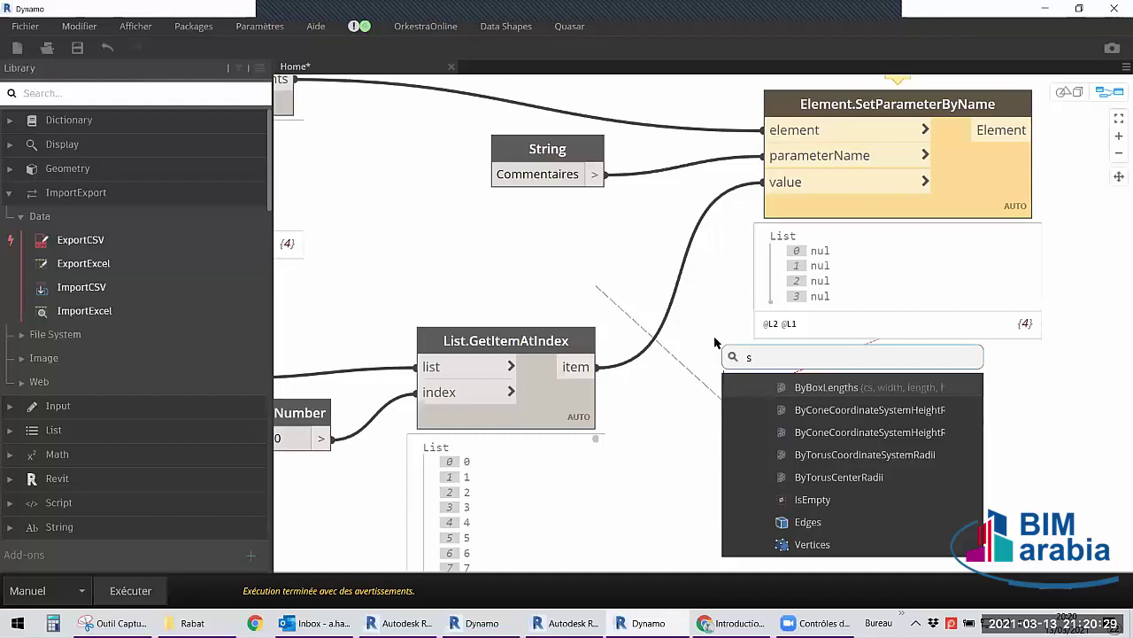
text(t)
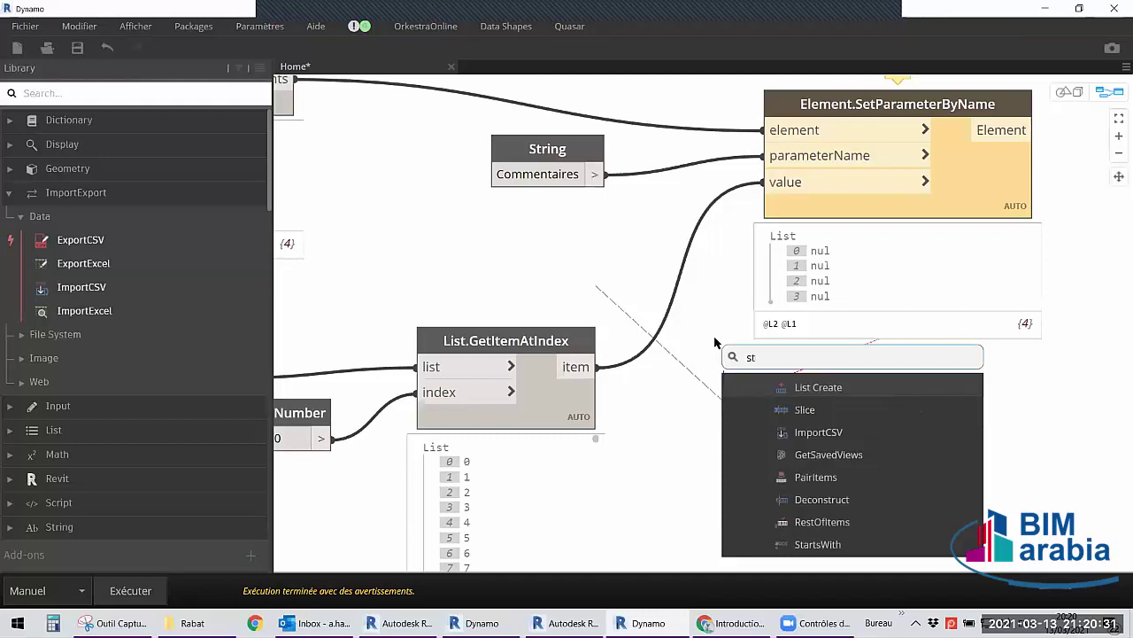
text(ring f)
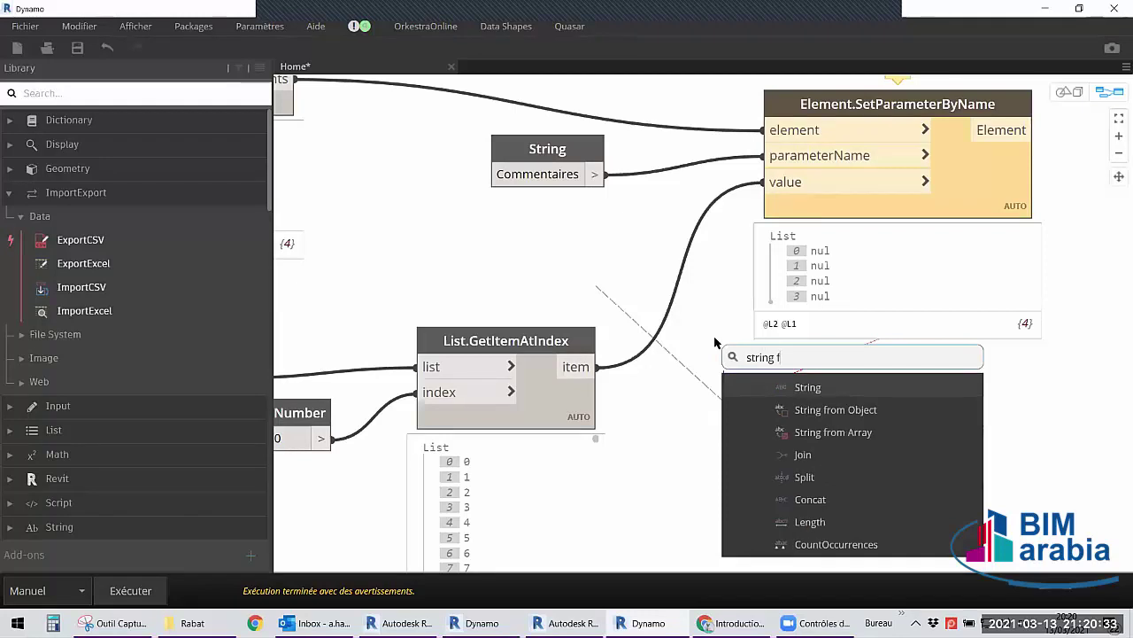
text(rom)
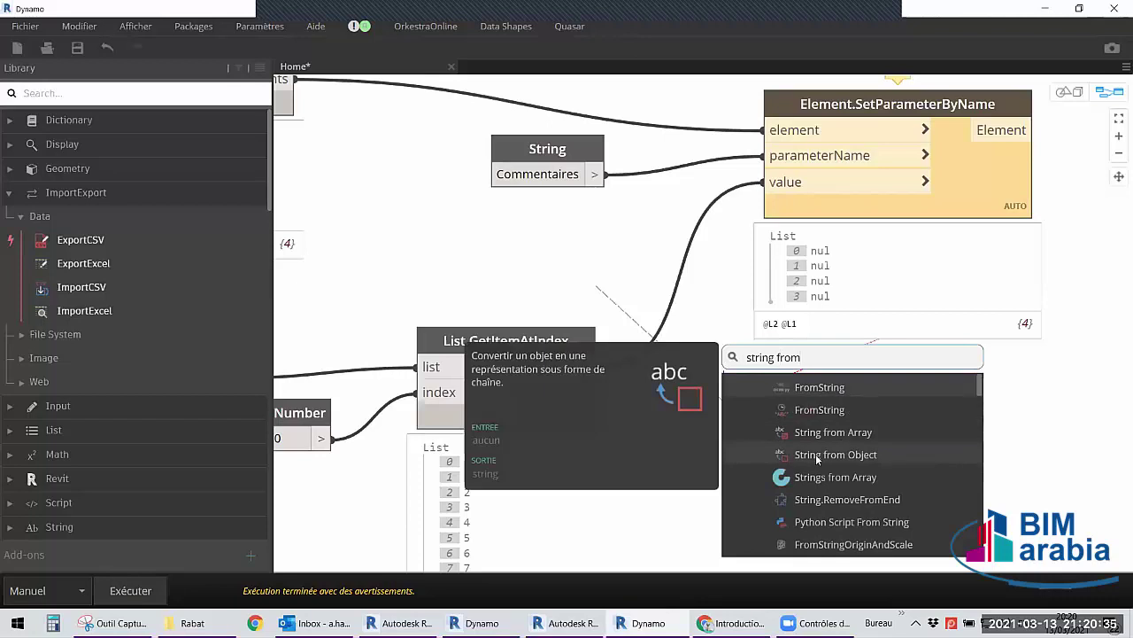
click(815, 455)
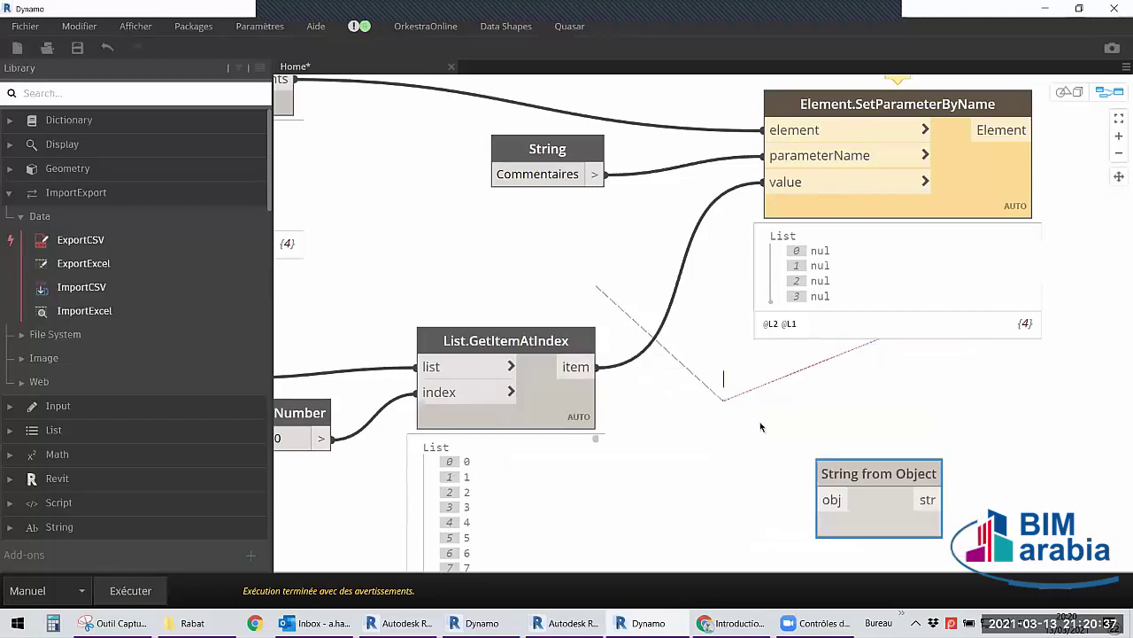
drag(877, 473, 734, 395)
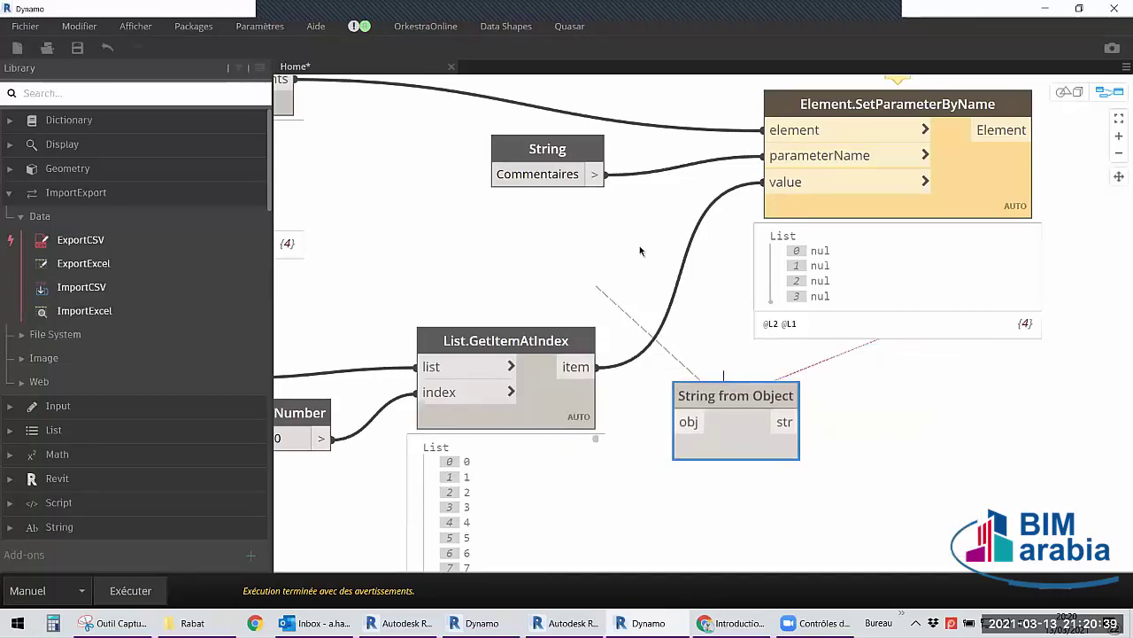
middle_drag(639, 246, 614, 138)
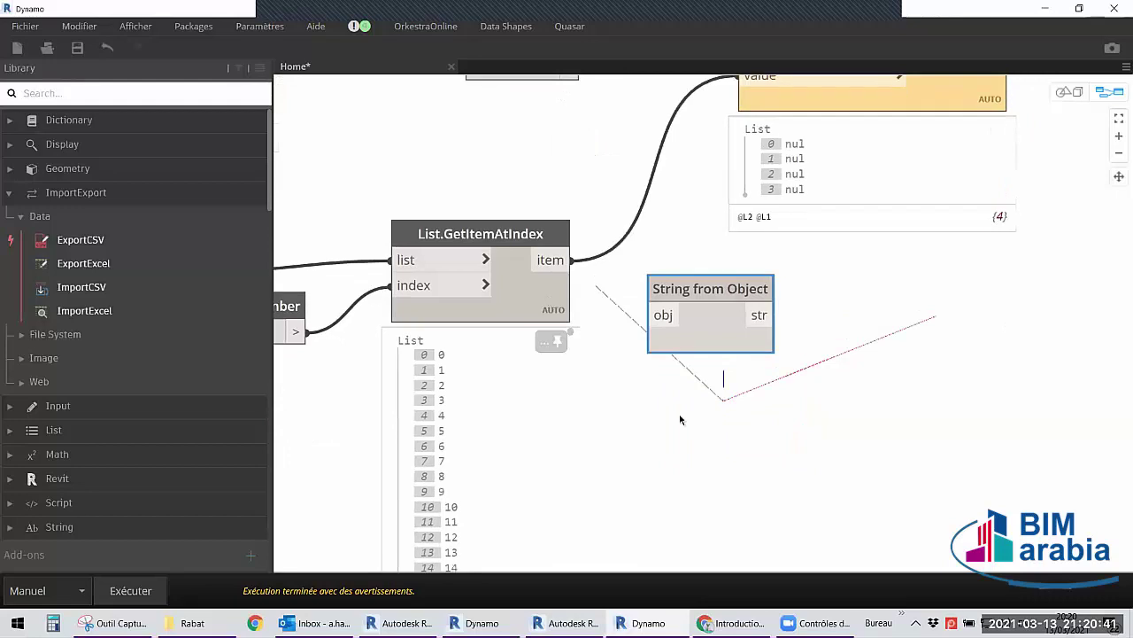
middle_drag(444, 412, 463, 356)
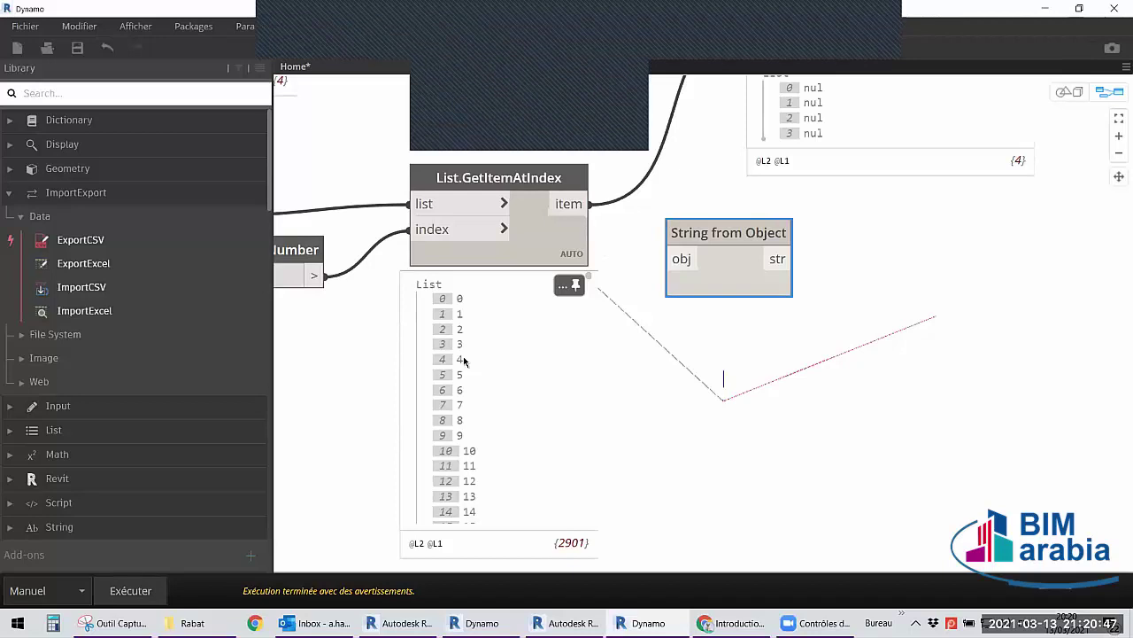
click(657, 409)
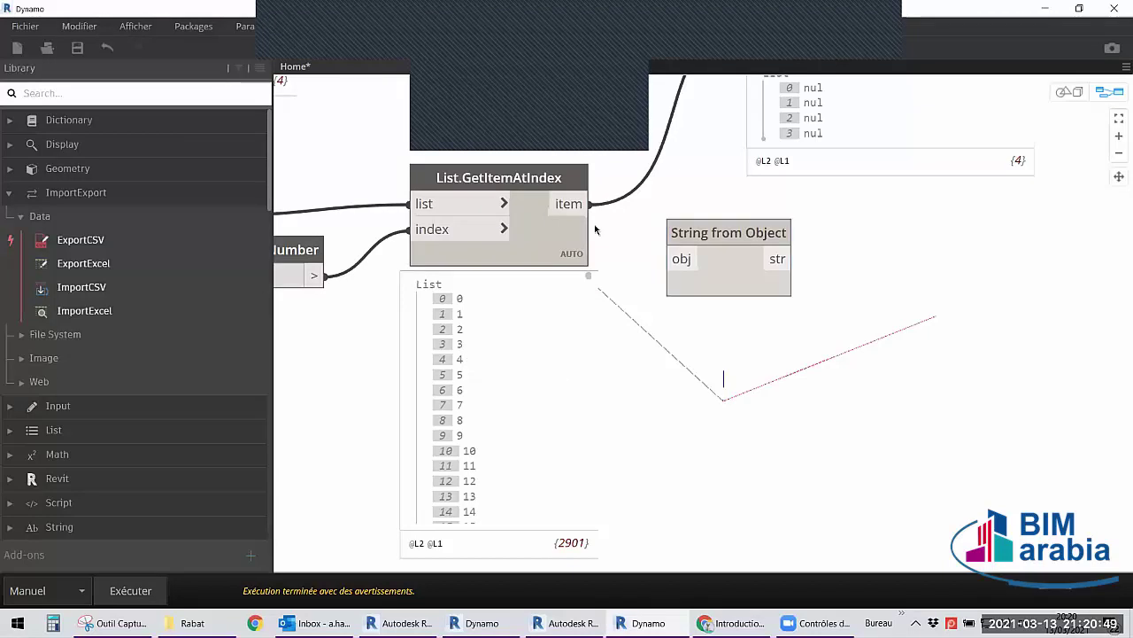
click(589, 203)
click(677, 258)
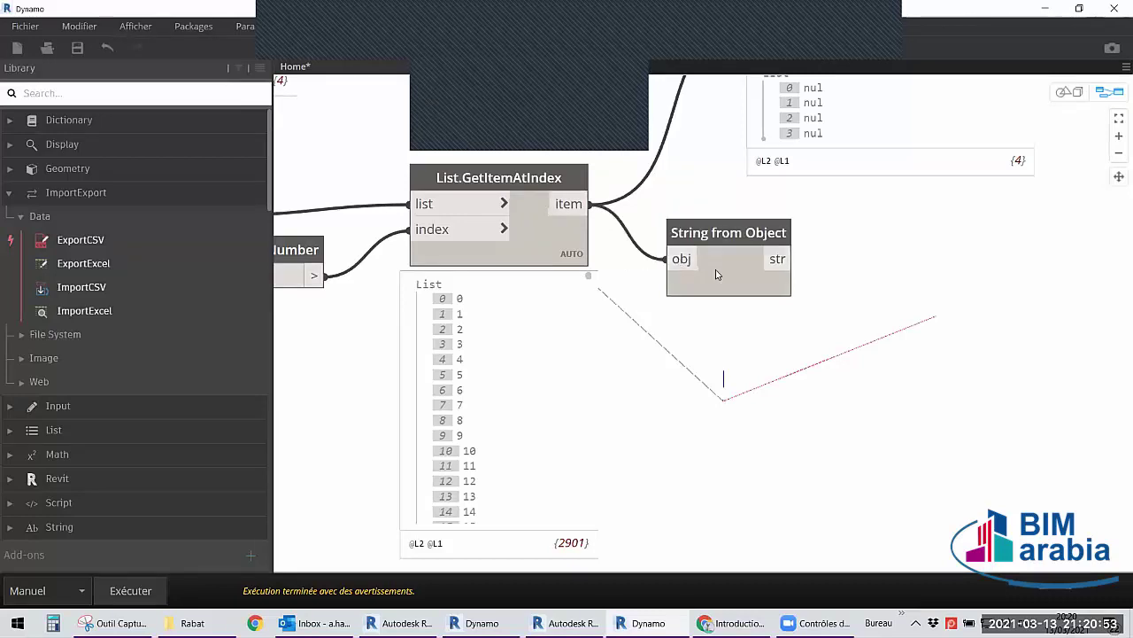
Run the graph and check the String from Object result preview.
click(130, 589)
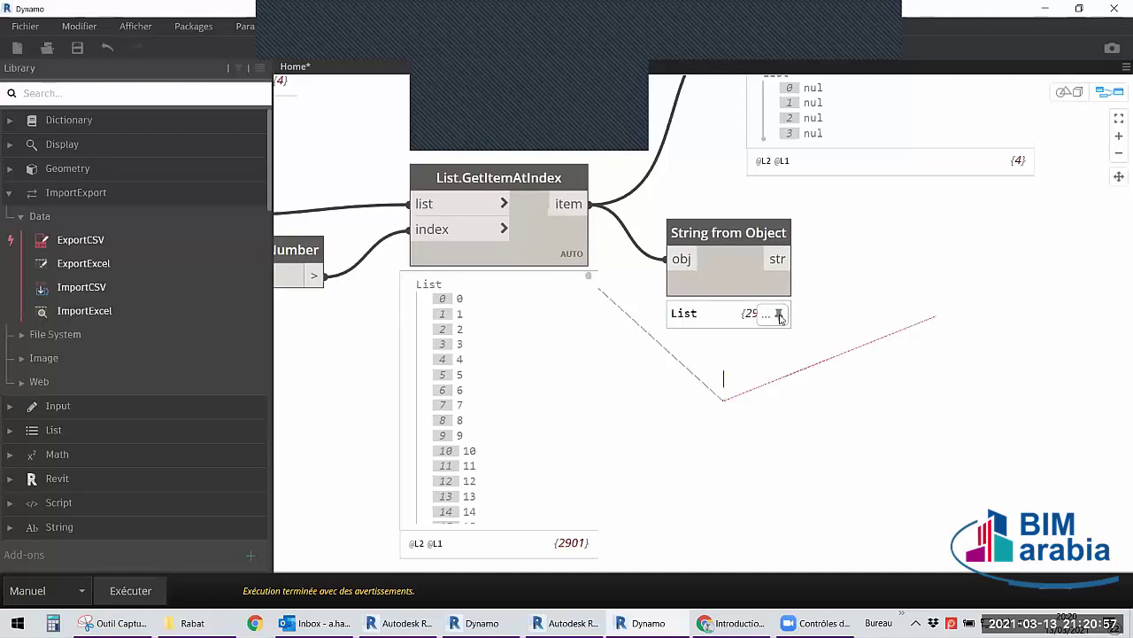
click(731, 272)
drag(731, 272, 721, 218)
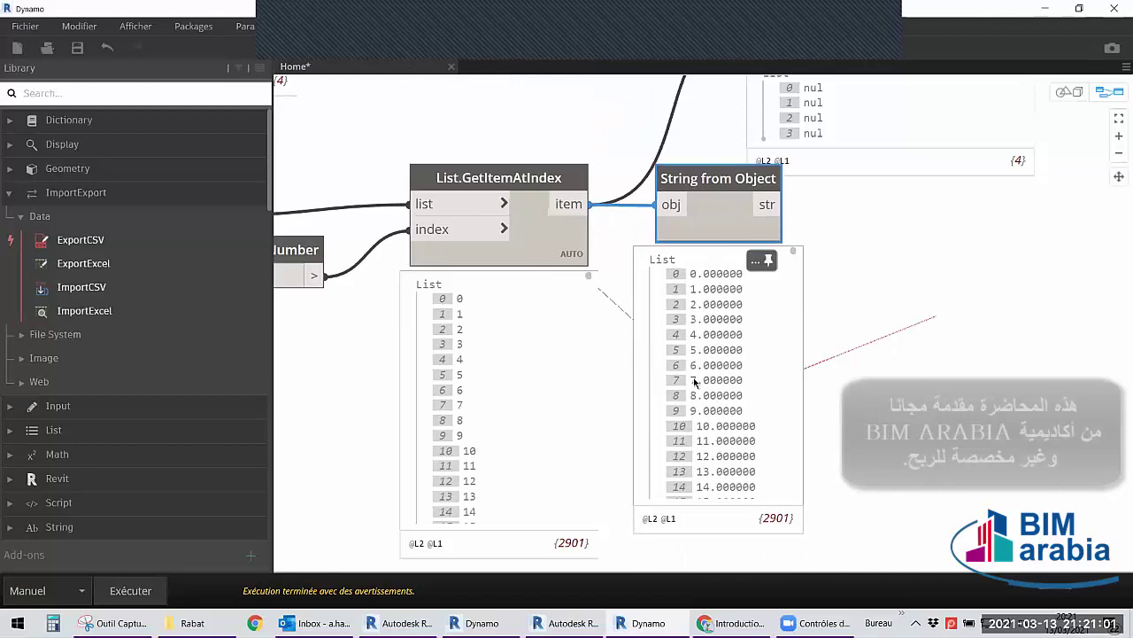
mouse_move(713, 381)
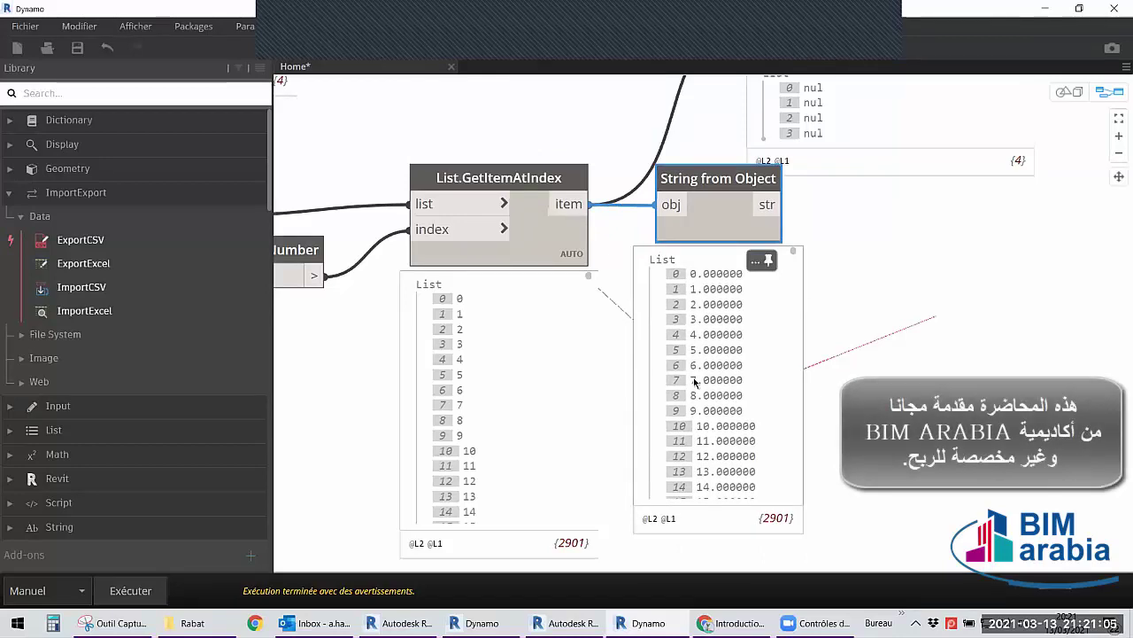
middle_drag(895, 264, 887, 289)
middle_drag(741, 242, 724, 364)
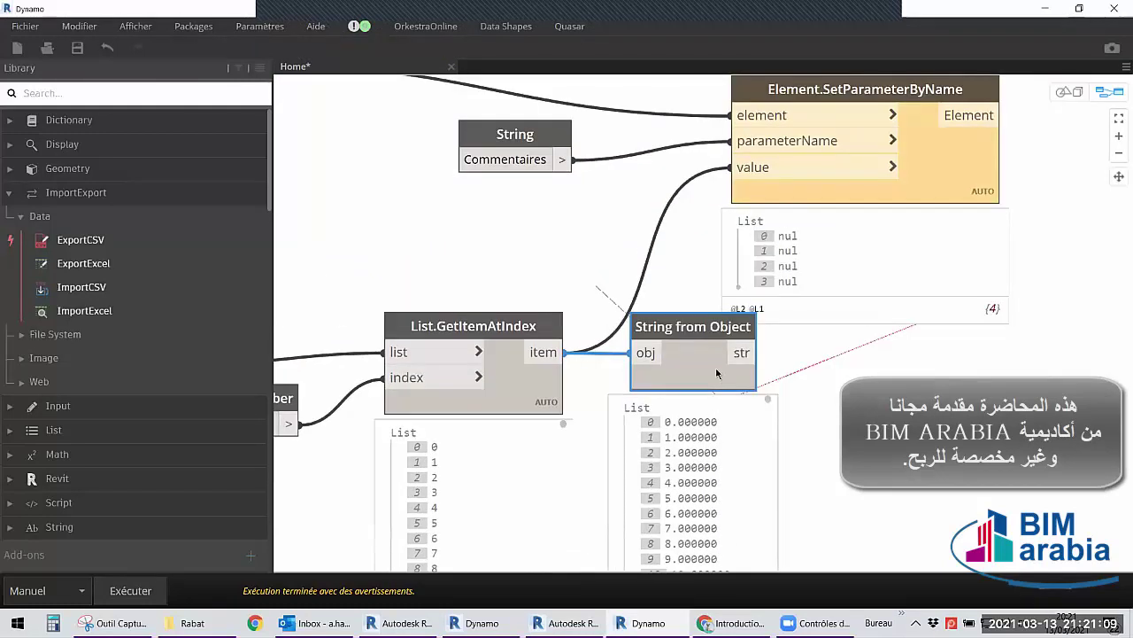
Wire String from Object's str into the setter's value and rerun, returning four Wall elements.
drag(723, 365, 751, 165)
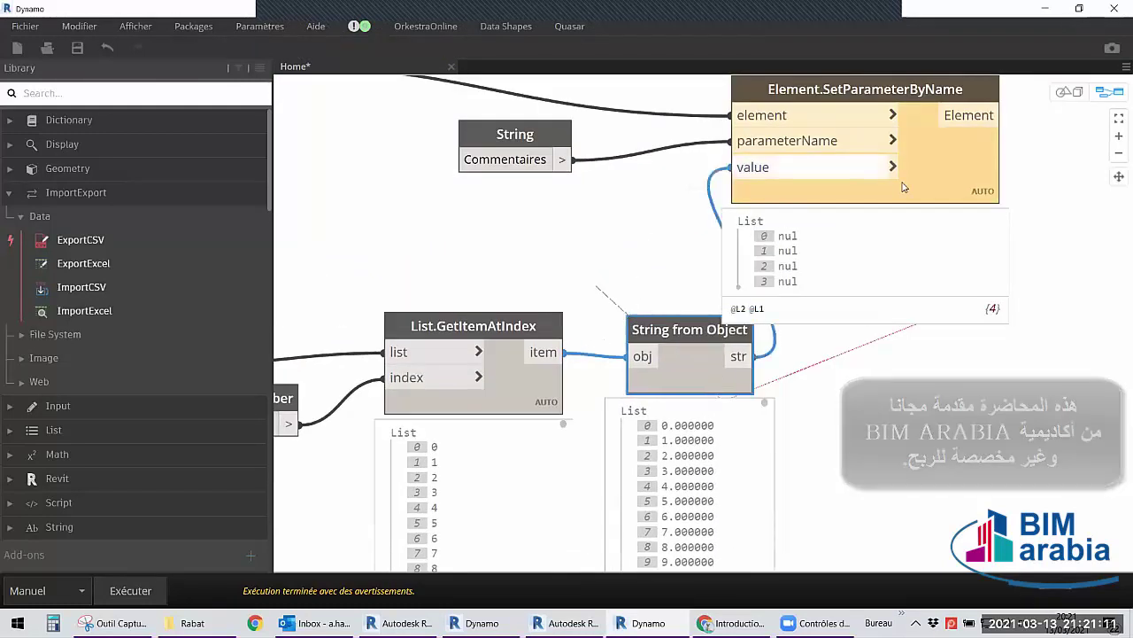
drag(850, 89, 978, 101)
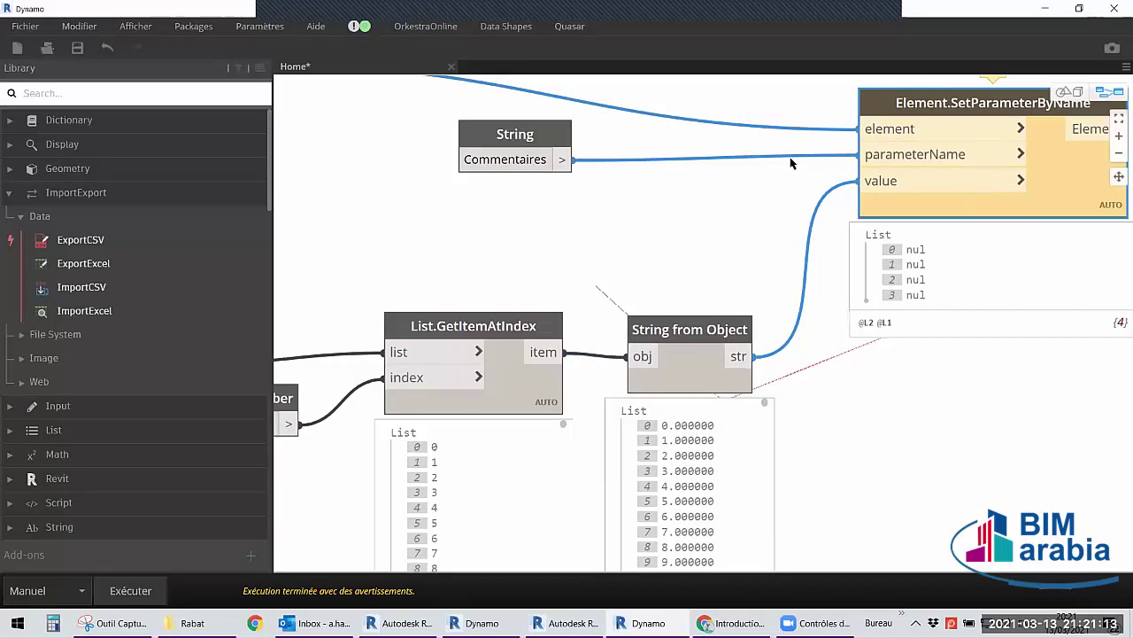
middle_drag(679, 223, 578, 255)
click(287, 462)
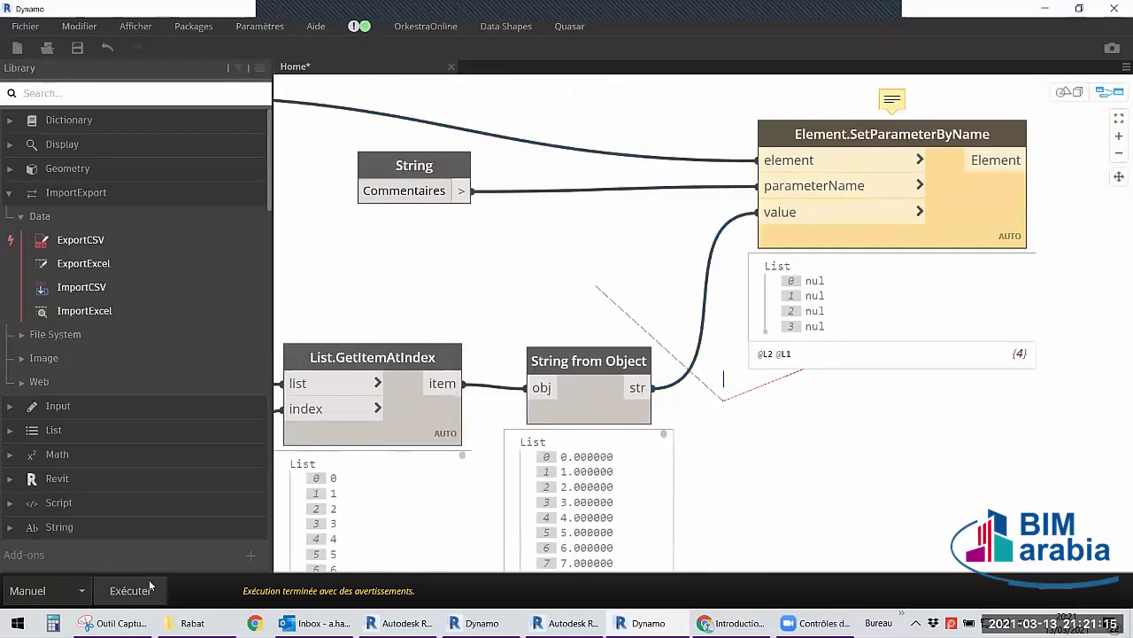
click(132, 590)
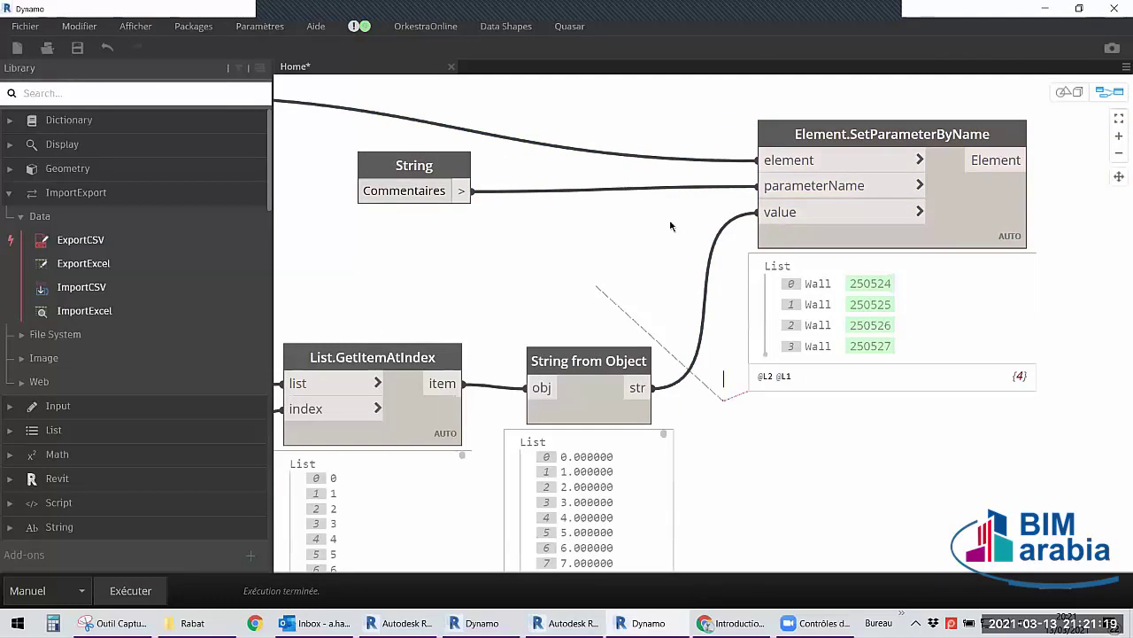
middle_drag(657, 249, 641, 277)
drag(427, 198, 547, 208)
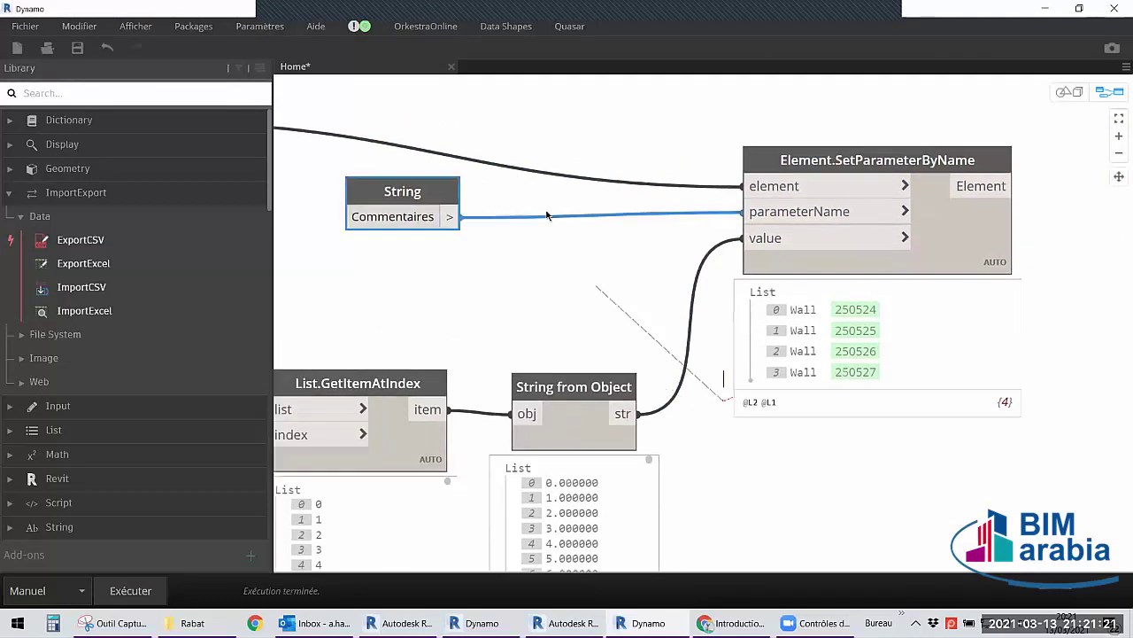
drag(586, 422, 584, 418)
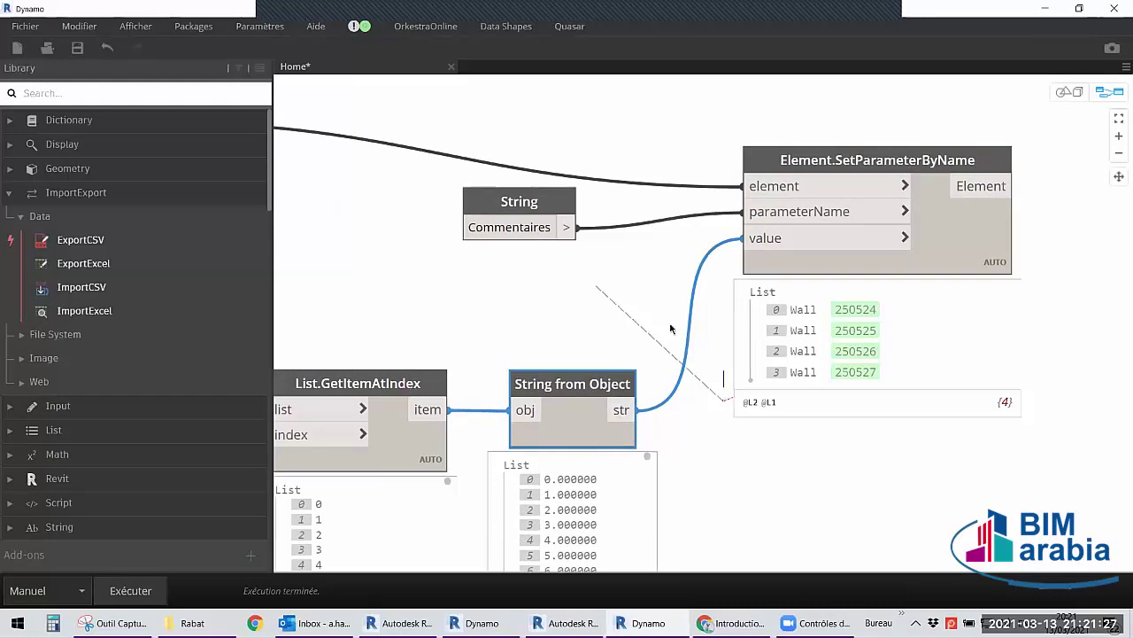
click(568, 294)
scroll(576, 288, down, 1)
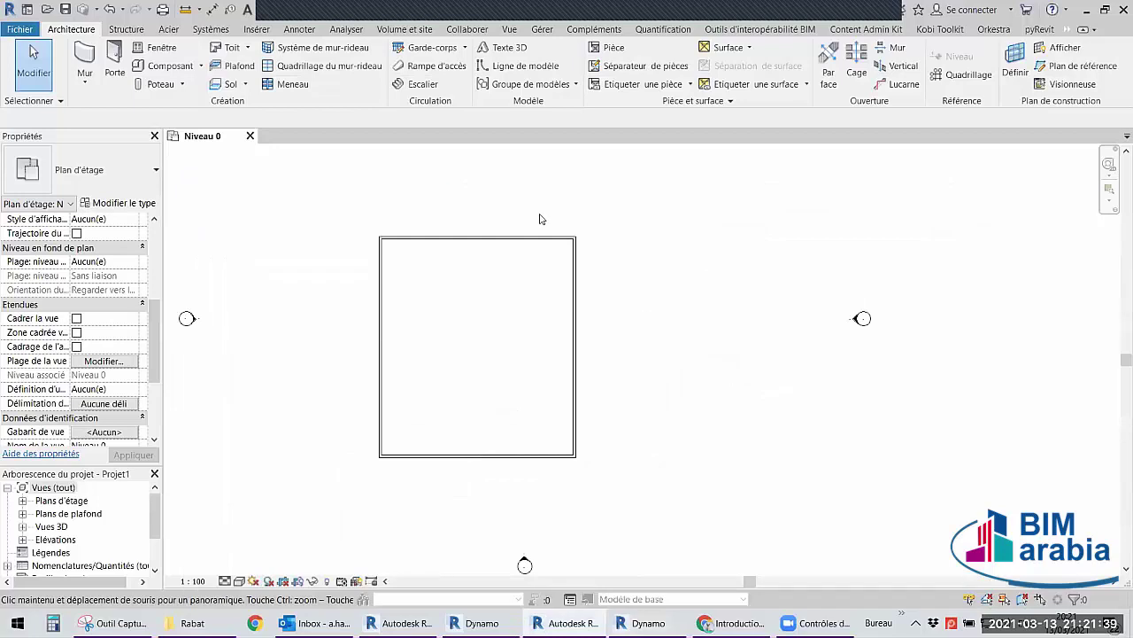
scroll(542, 219, up, 3)
click(523, 214)
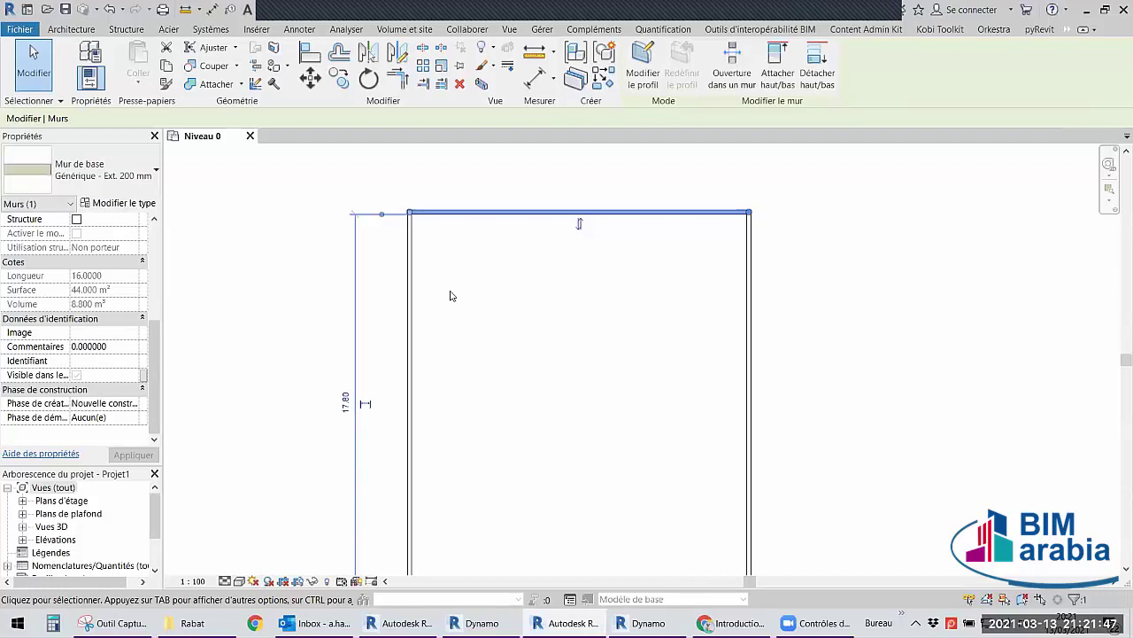
click(749, 291)
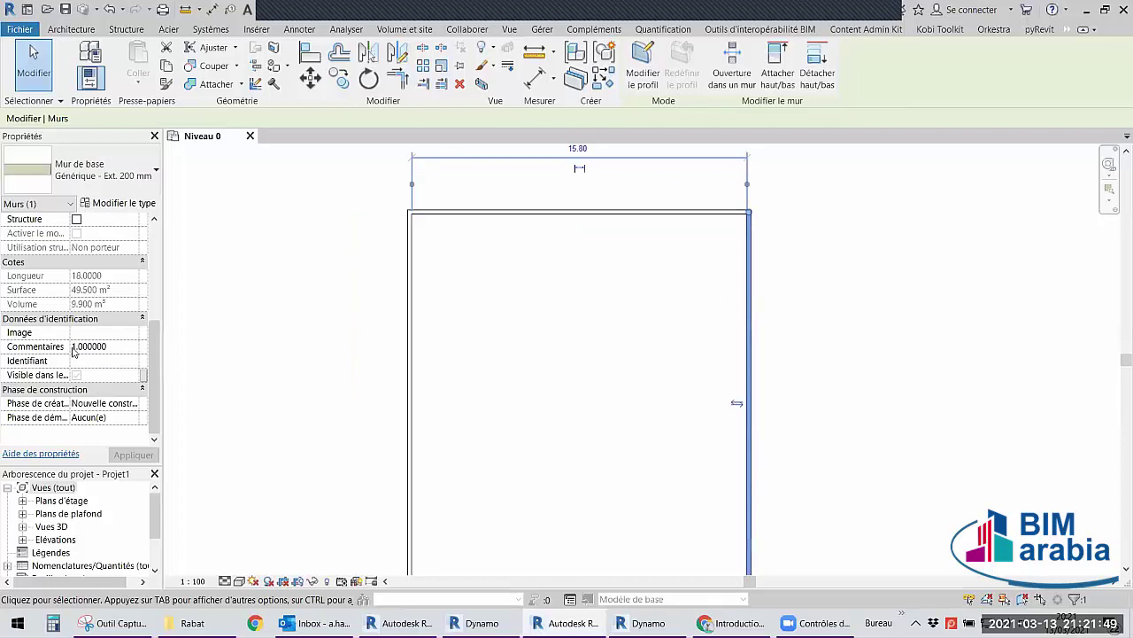
scroll(611, 384, down, 2)
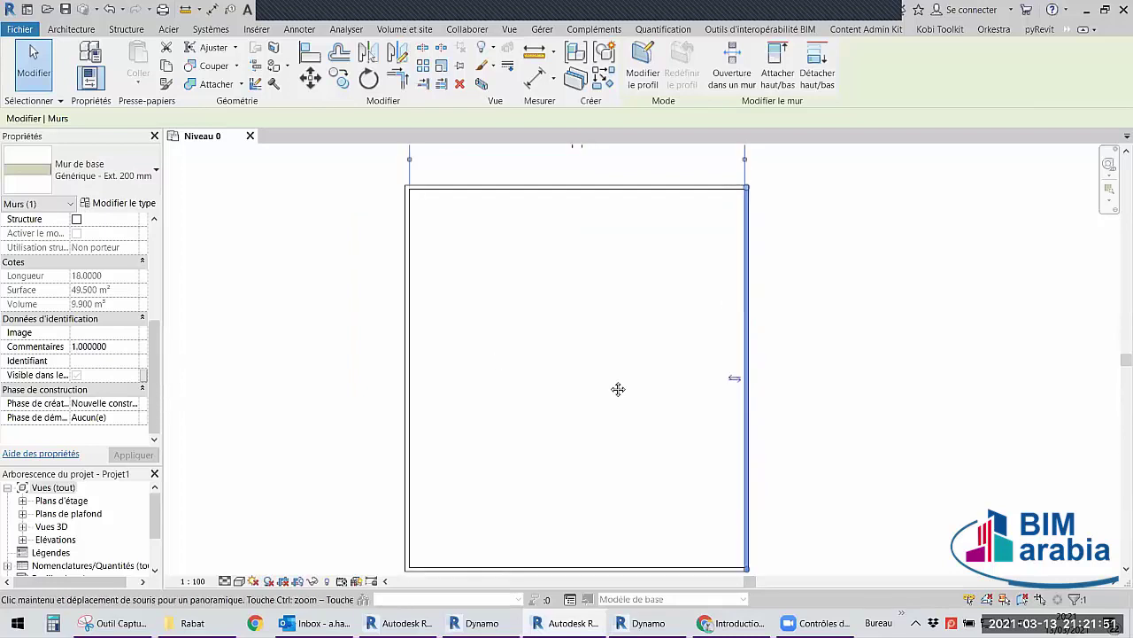
scroll(602, 398, down, 3)
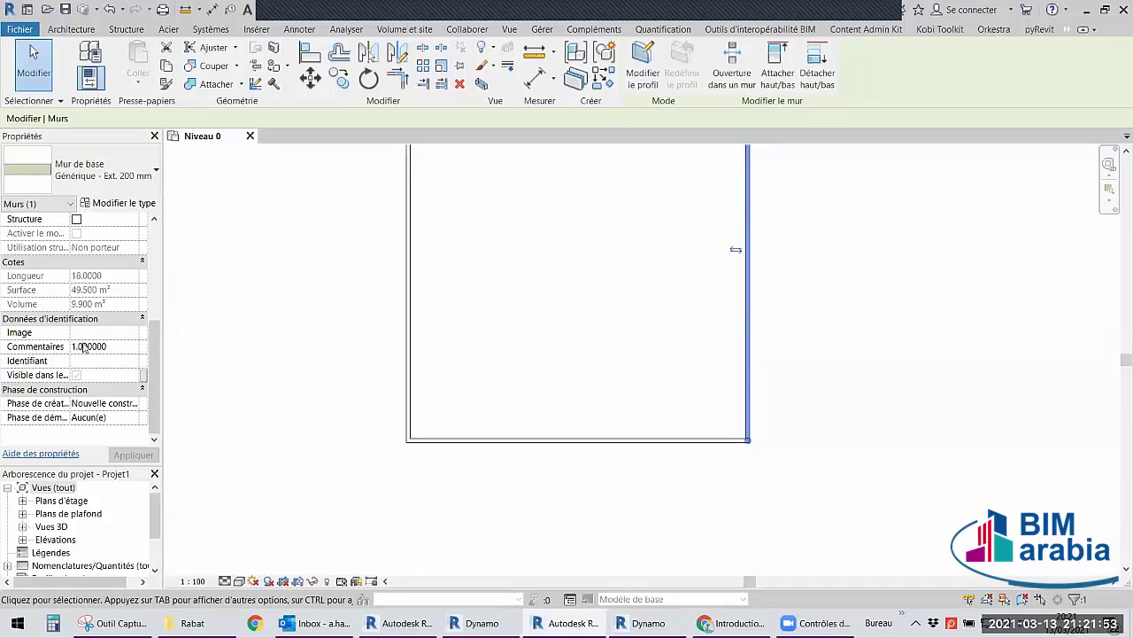
click(588, 437)
scroll(418, 301, up, 2)
click(423, 336)
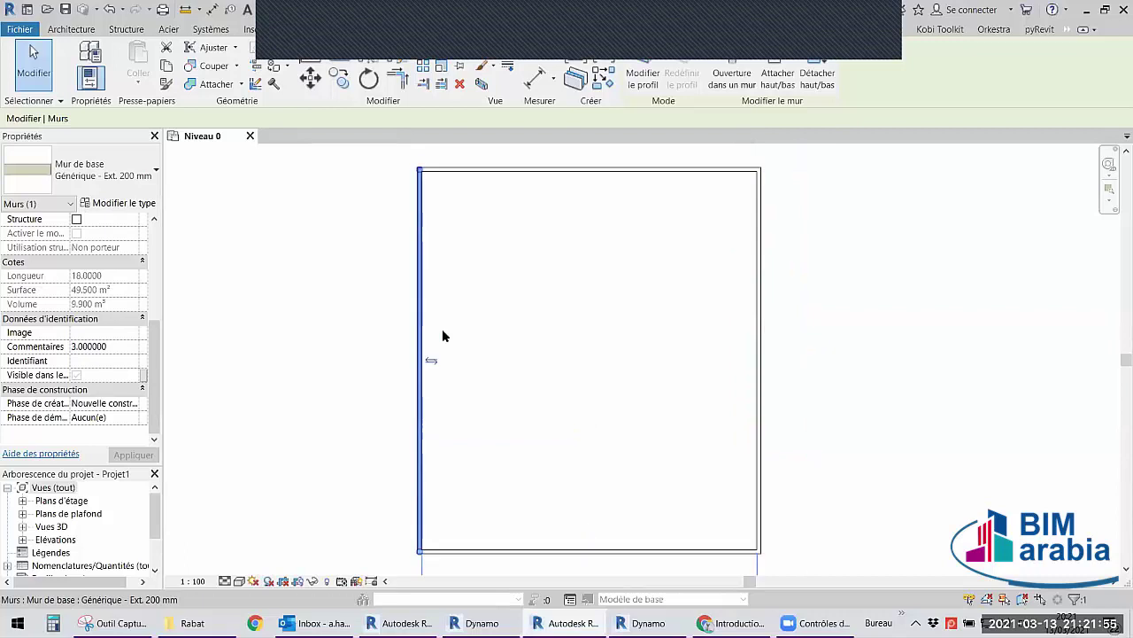
click(631, 325)
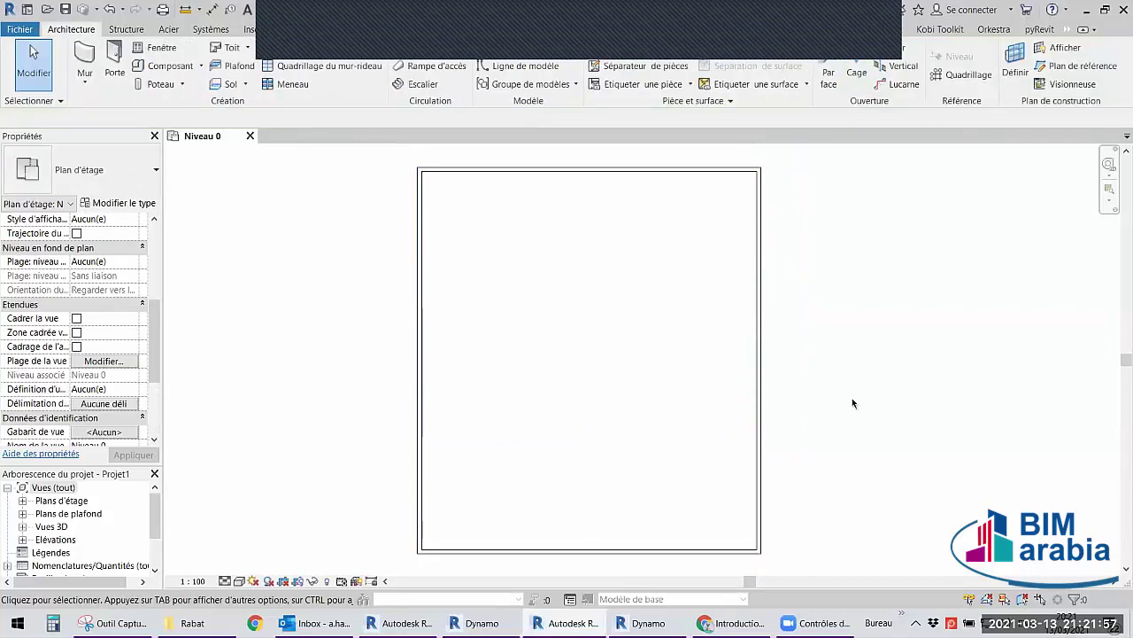
key(alt+Tab)
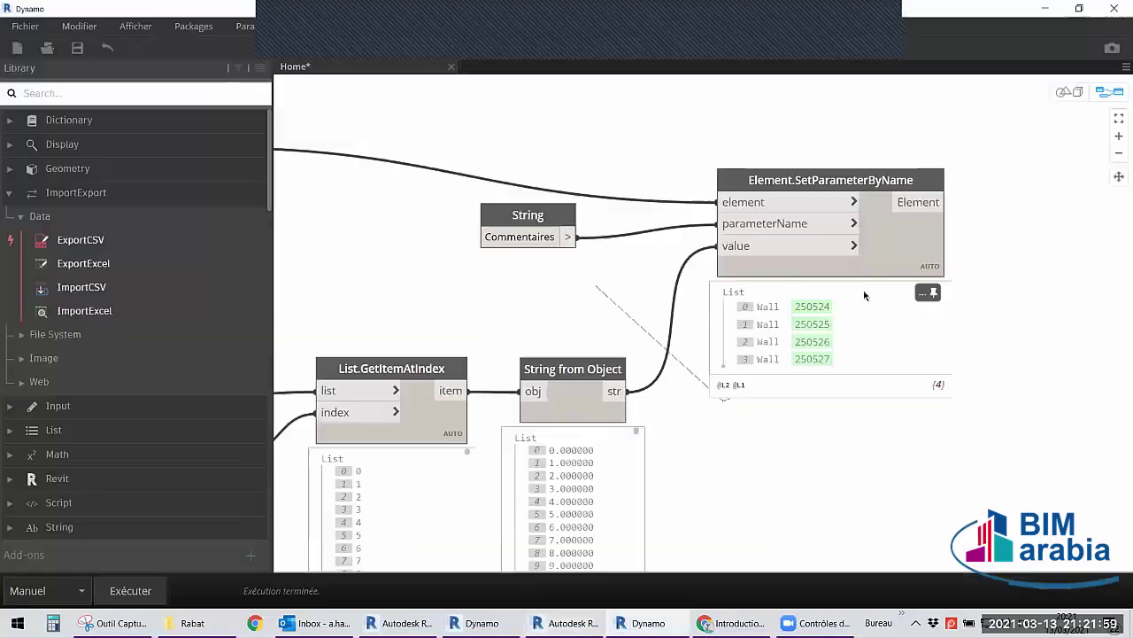
Zoom out to review the whole wall-commenting graph, then switch to the Introduction au dynamo slides.
scroll(941, 324, down, 5)
middle_drag(946, 209, 1013, 305)
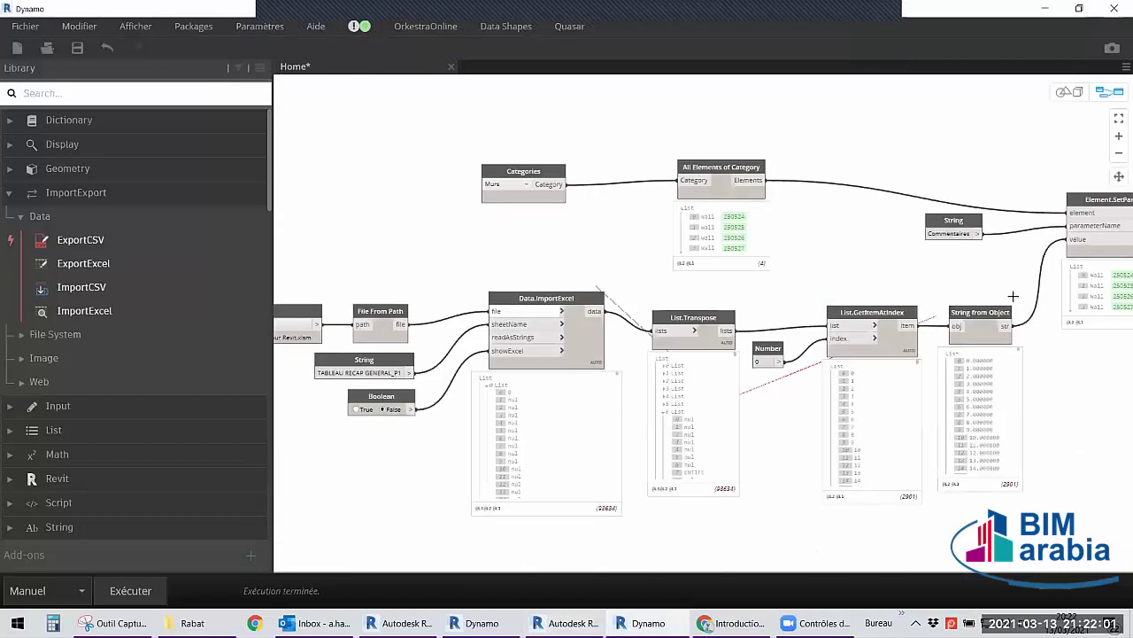
drag(920, 296, 312, 457)
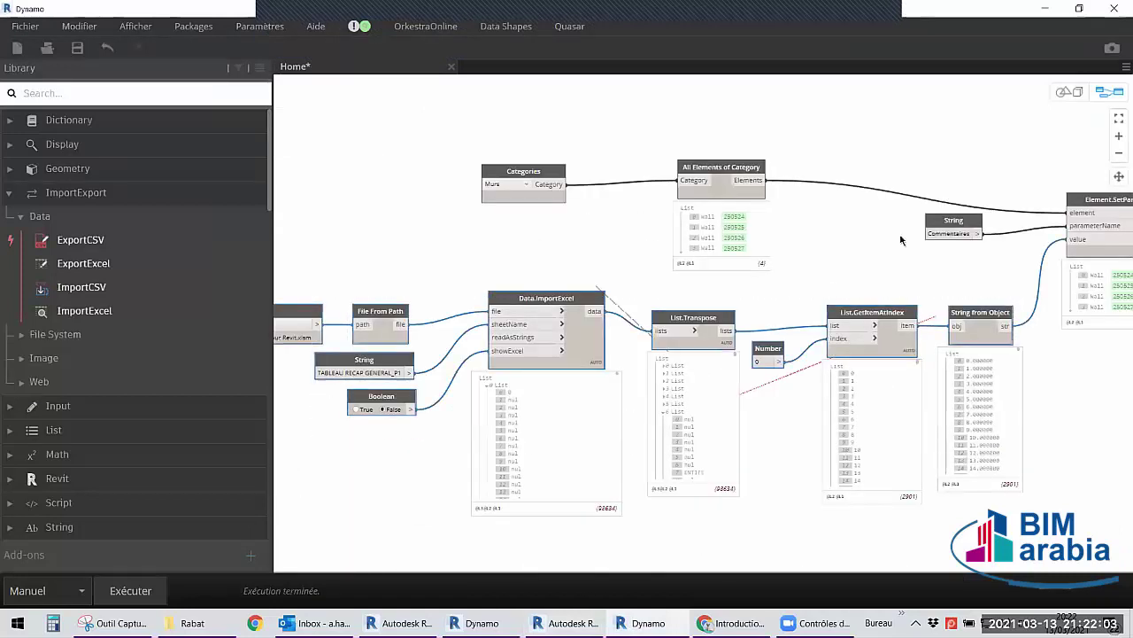
drag(833, 131, 510, 229)
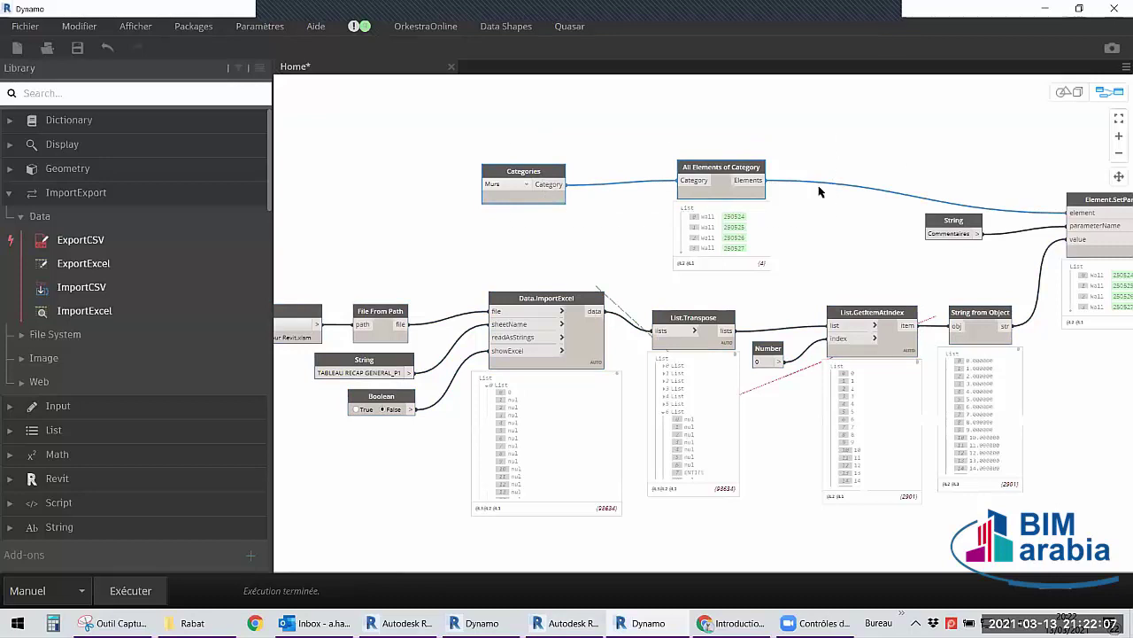
middle_drag(987, 174, 867, 185)
scroll(711, 324, up, 2)
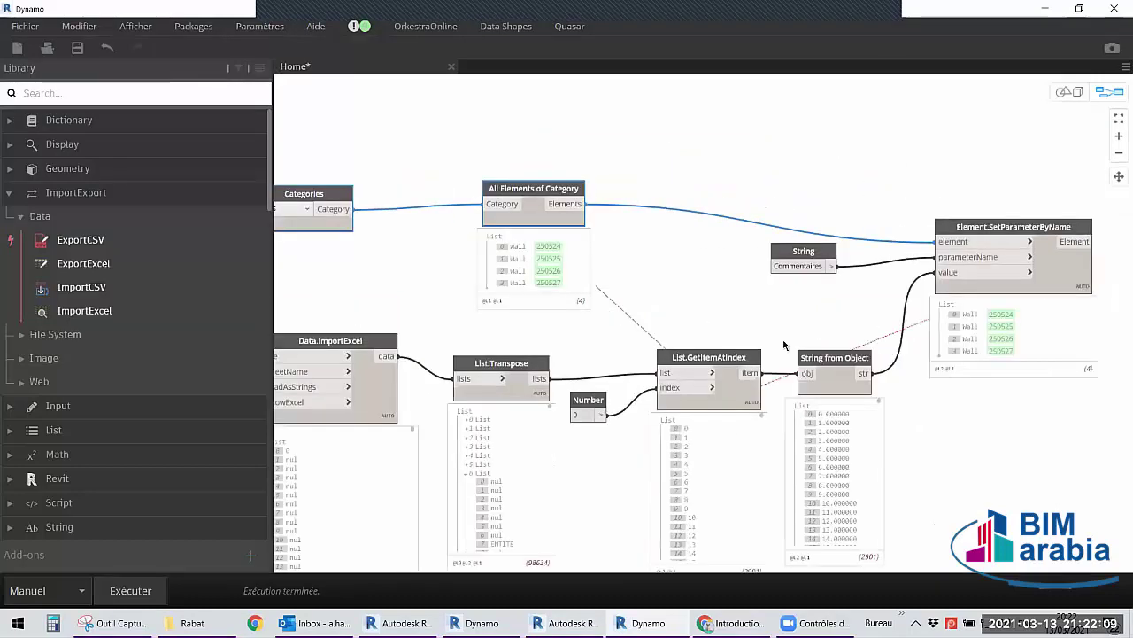
scroll(872, 184, up, 3)
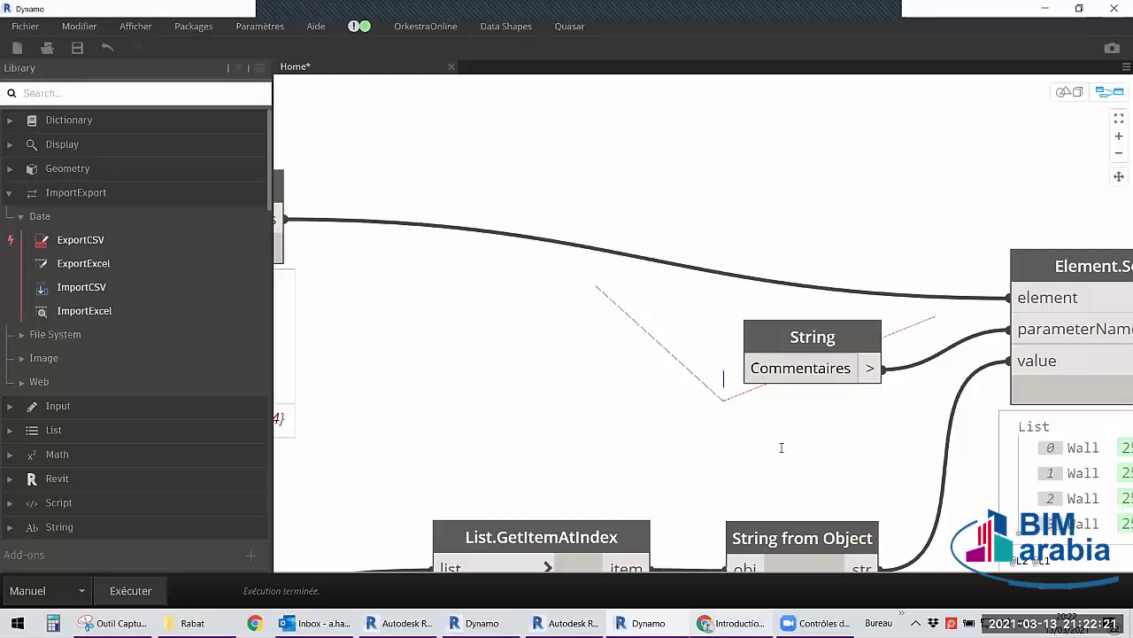
key(alt+Tab)
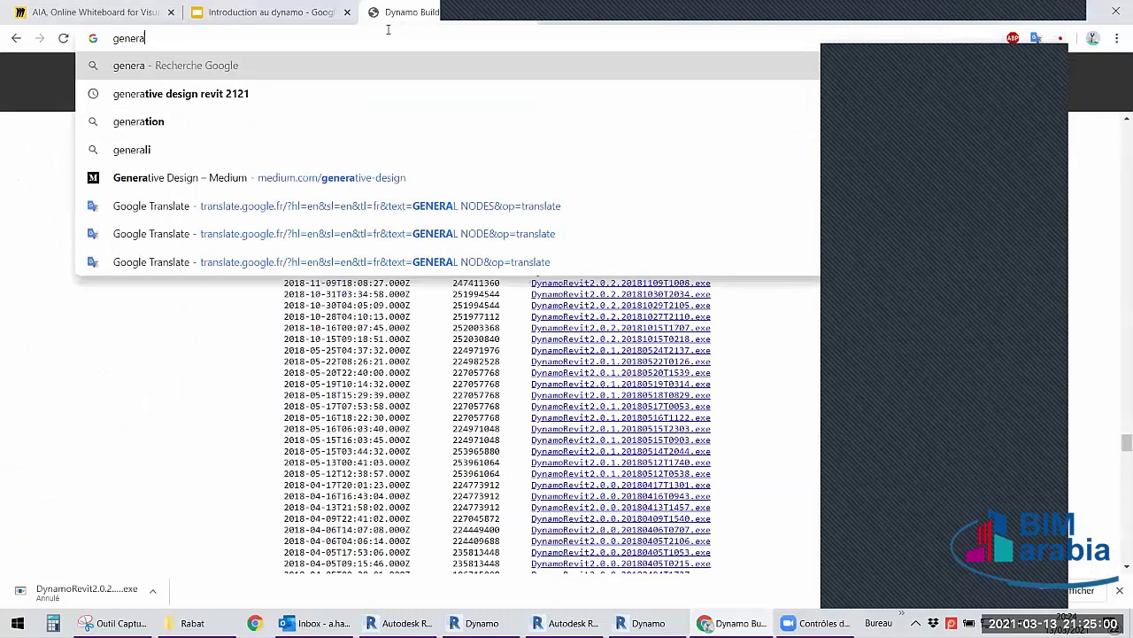
Search Google for 'generative design revit 2021' and preview the first Autodesk News image result.
text(tive design revit 2121)
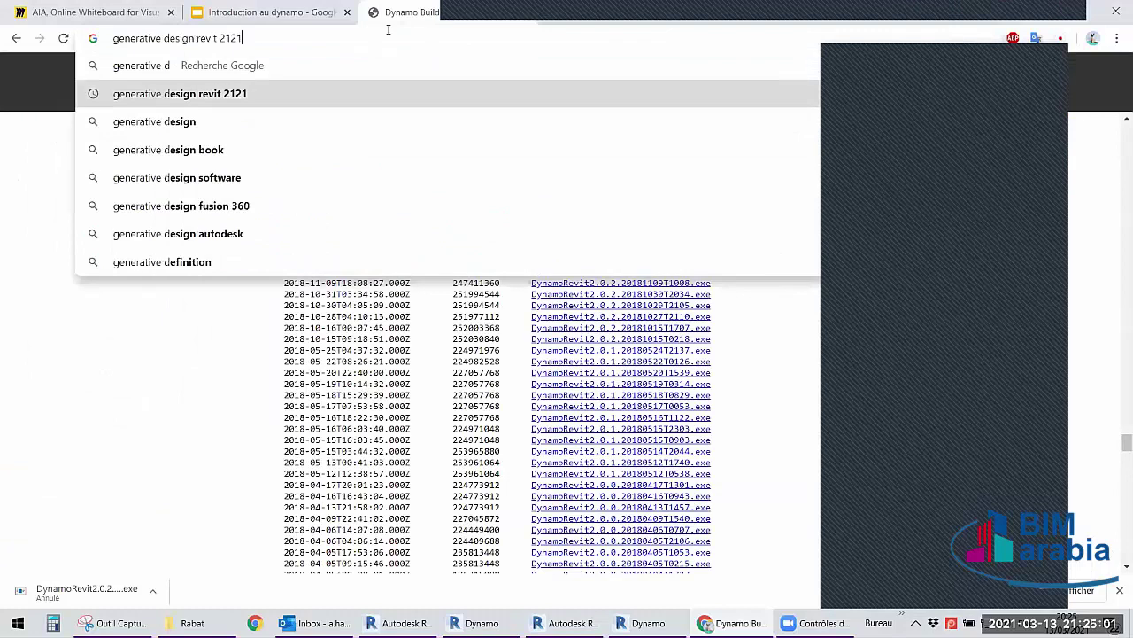
key(Return)
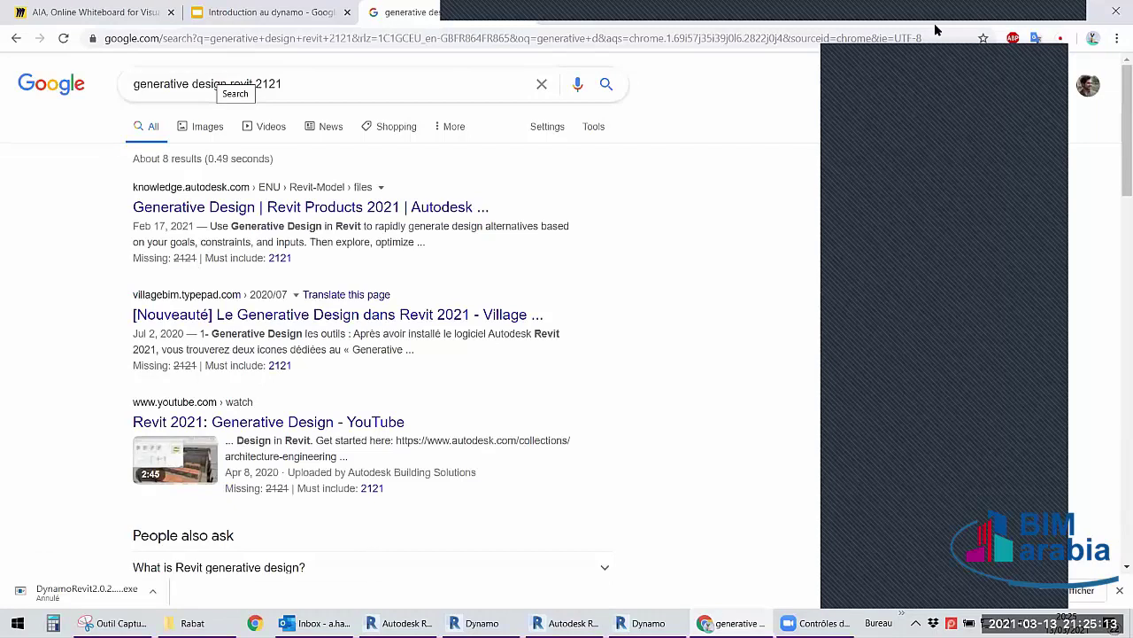
click(208, 125)
text(0)
key(Return)
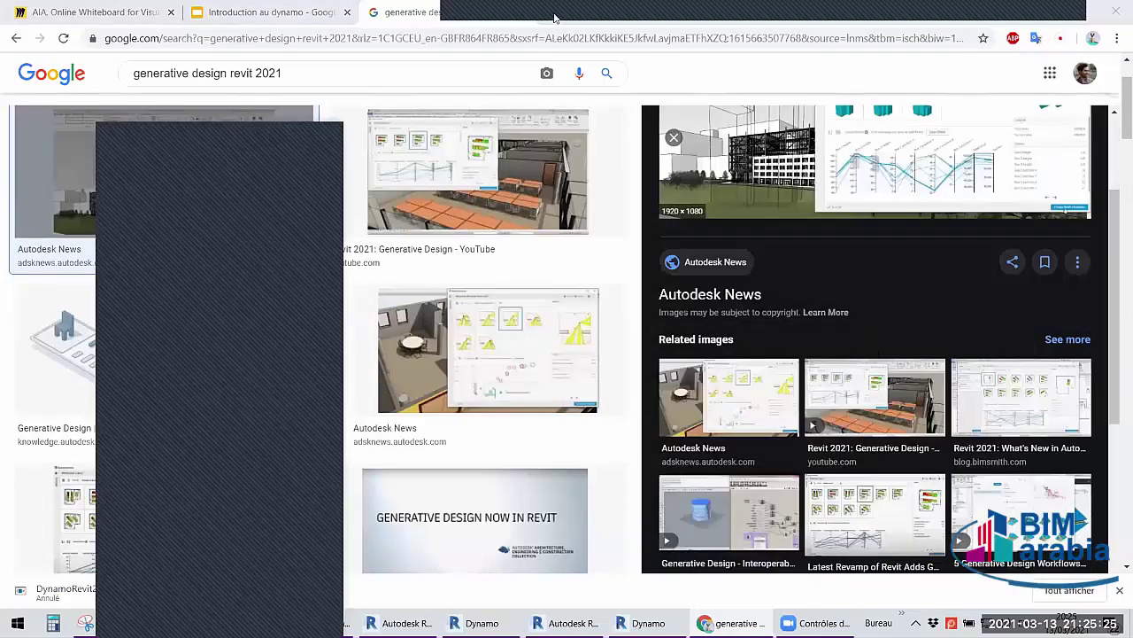
Save the BIMsmith Revit 2021 image to downloads, then advance to the next Autodesk News preview.
right_click(872, 358)
key(Return)
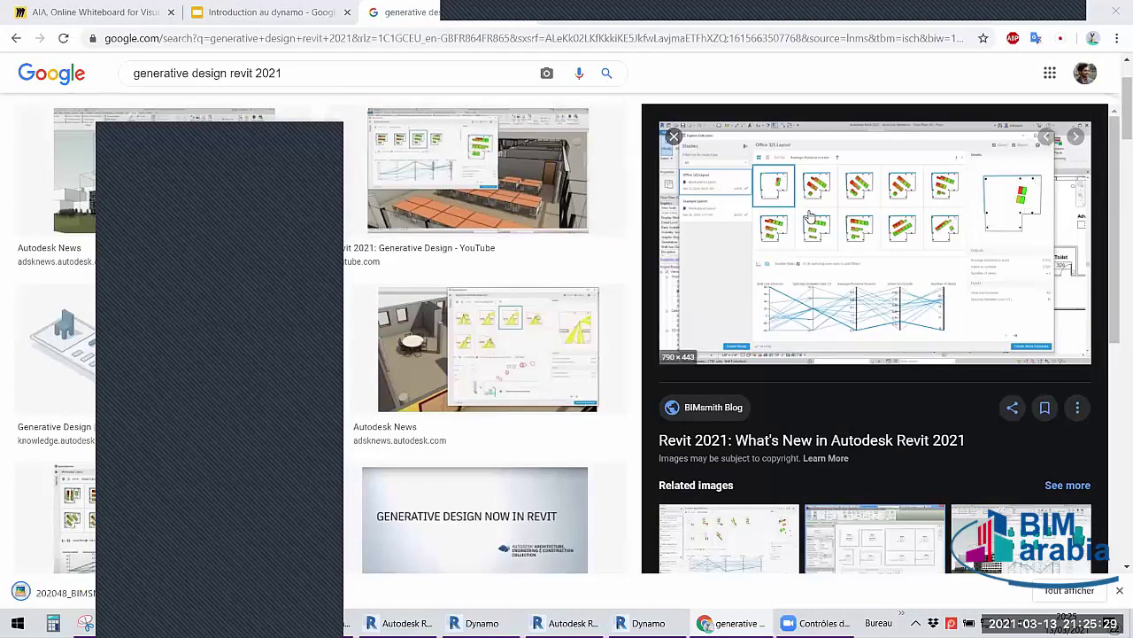
mouse_move(875, 239)
key(Right)
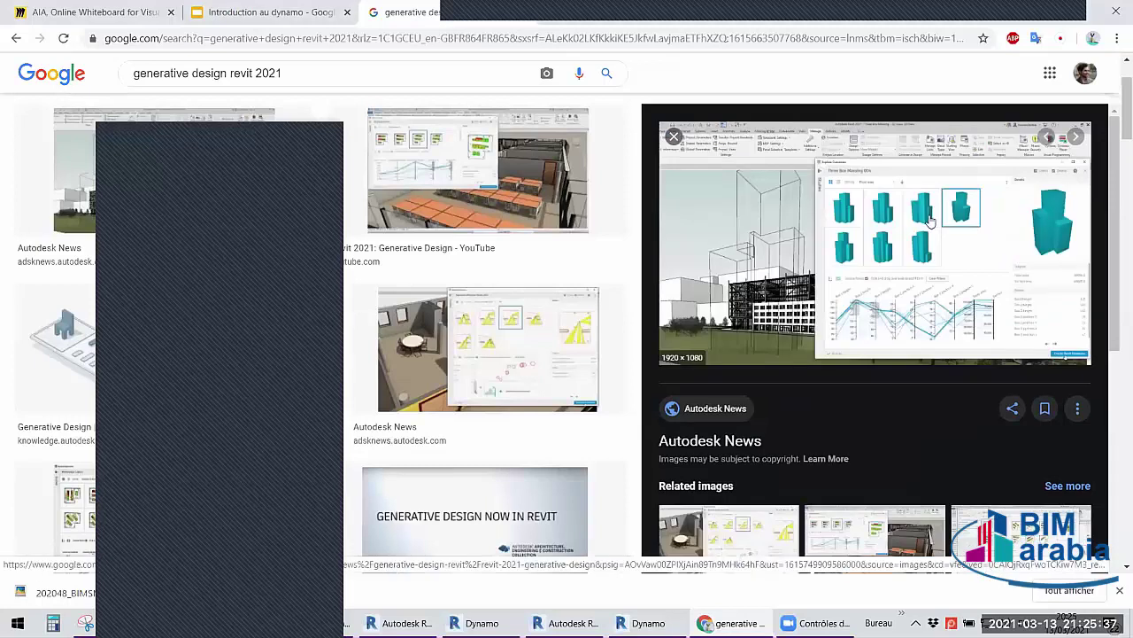